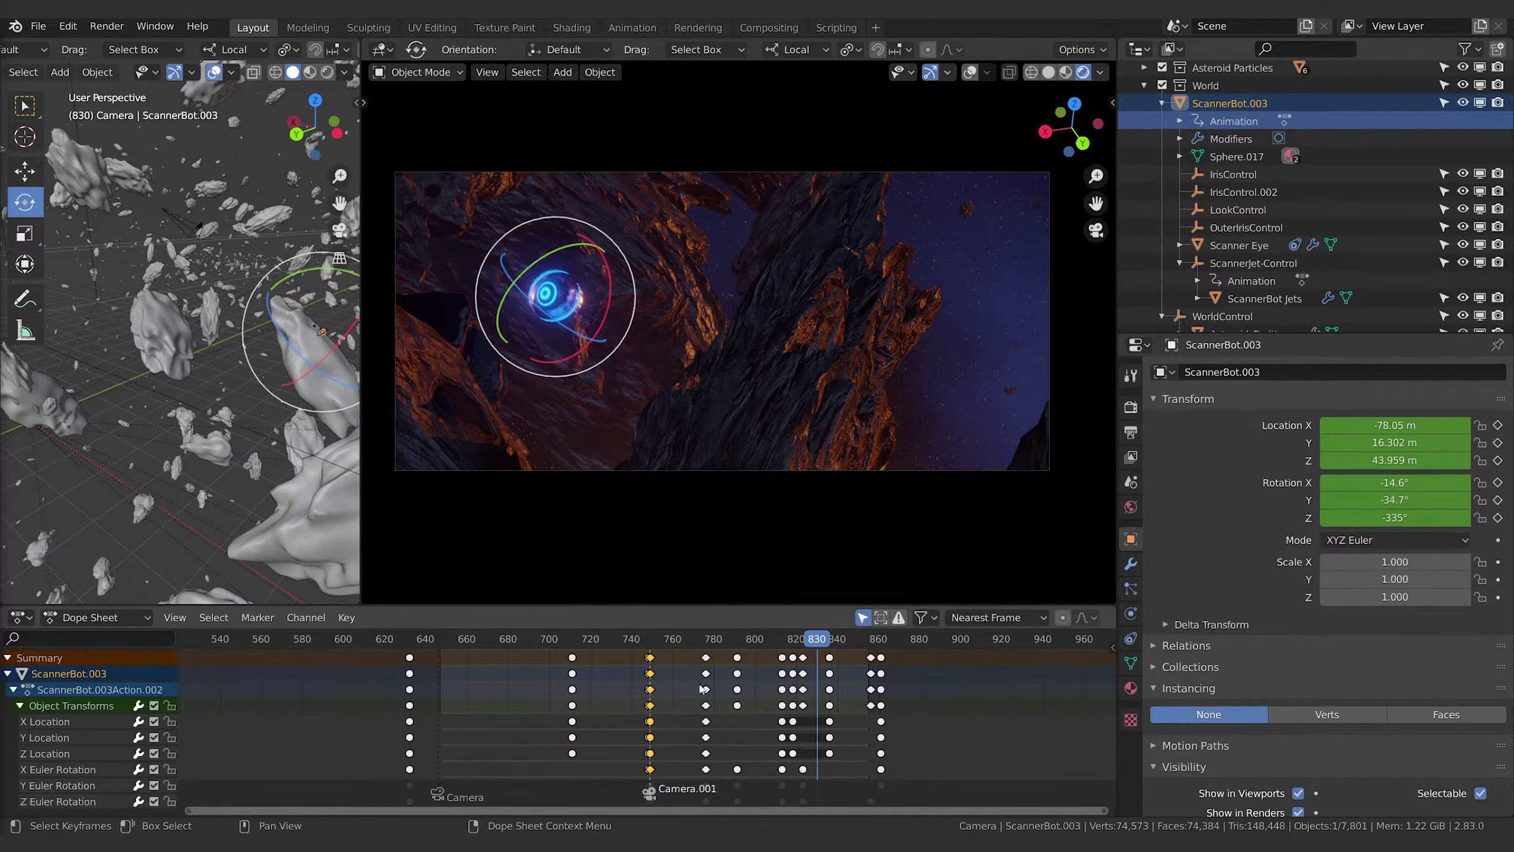
# Deselect the keyframes and move the playhead to frame 808
pyautogui.click(899, 685)
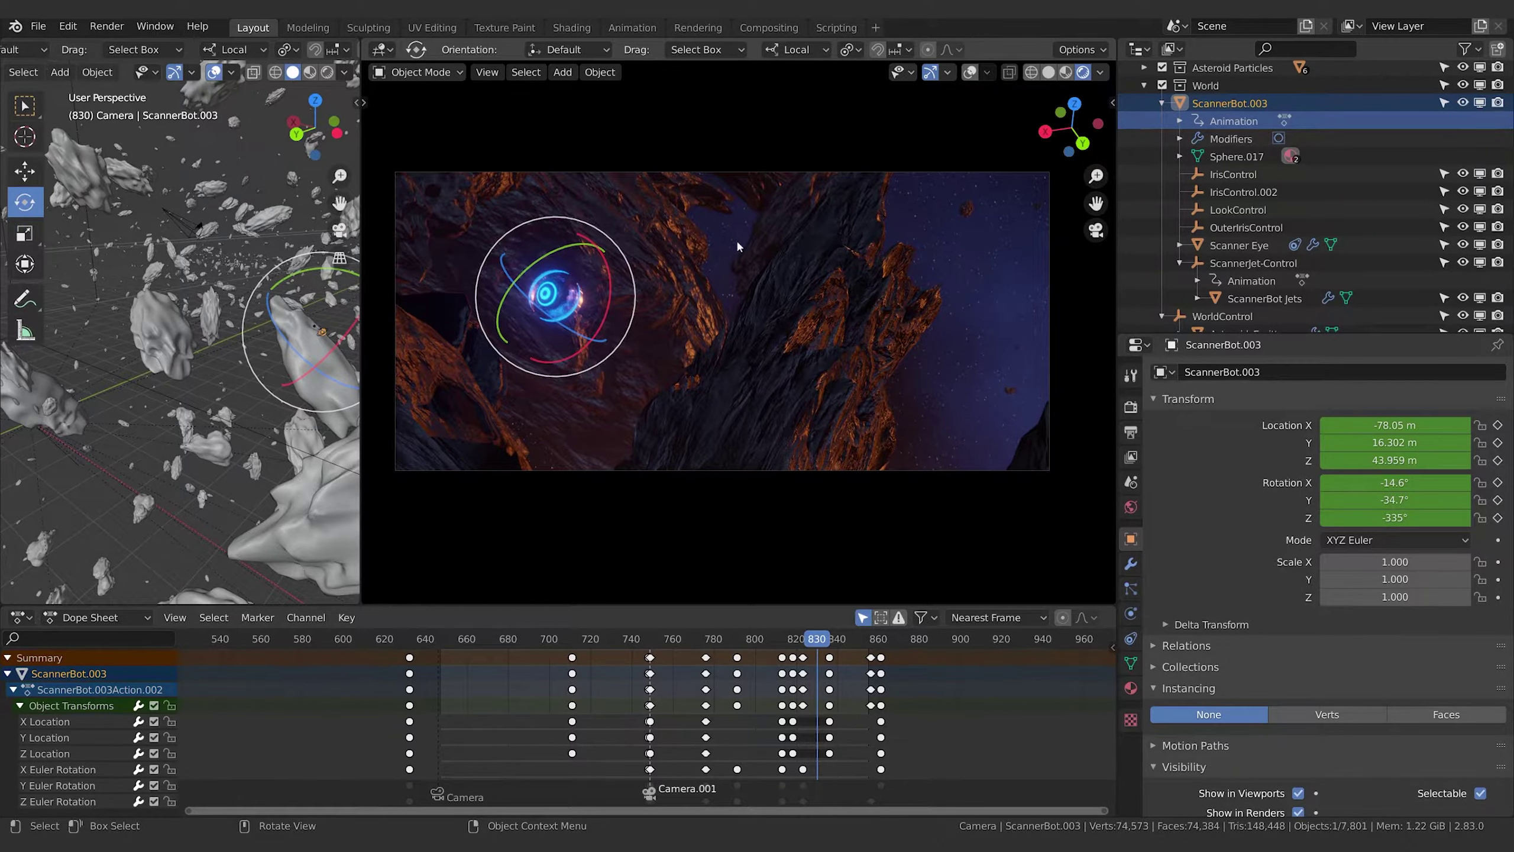
pyautogui.click(810, 639)
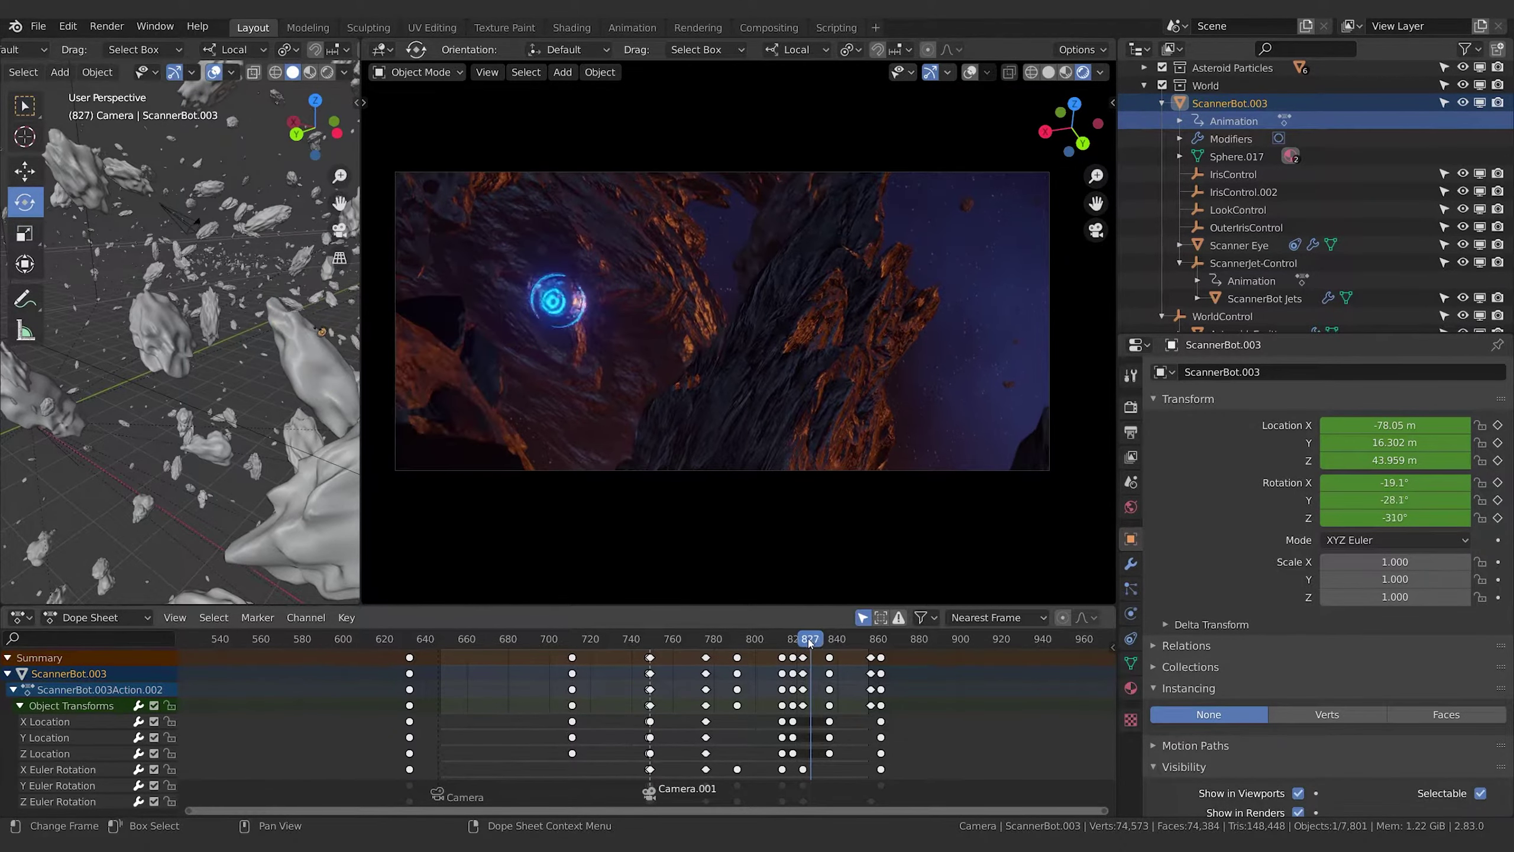
pyautogui.moveTo(810, 640); pyautogui.dragTo(771, 643)
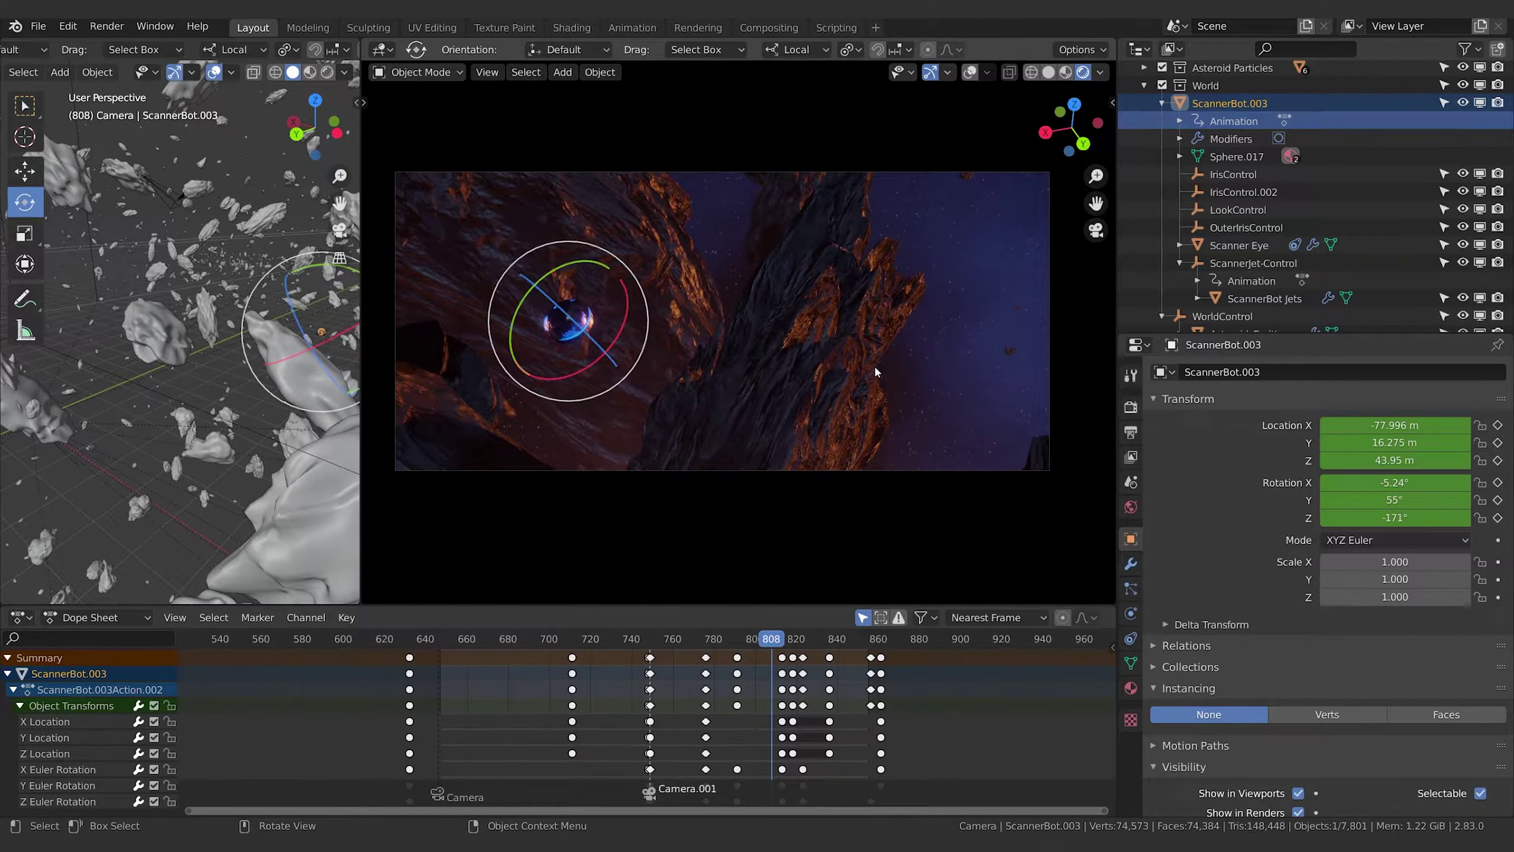
# Turn off Lock Camera to View and join the two 3D viewports into one large camera view
pyautogui.click(1112, 102)
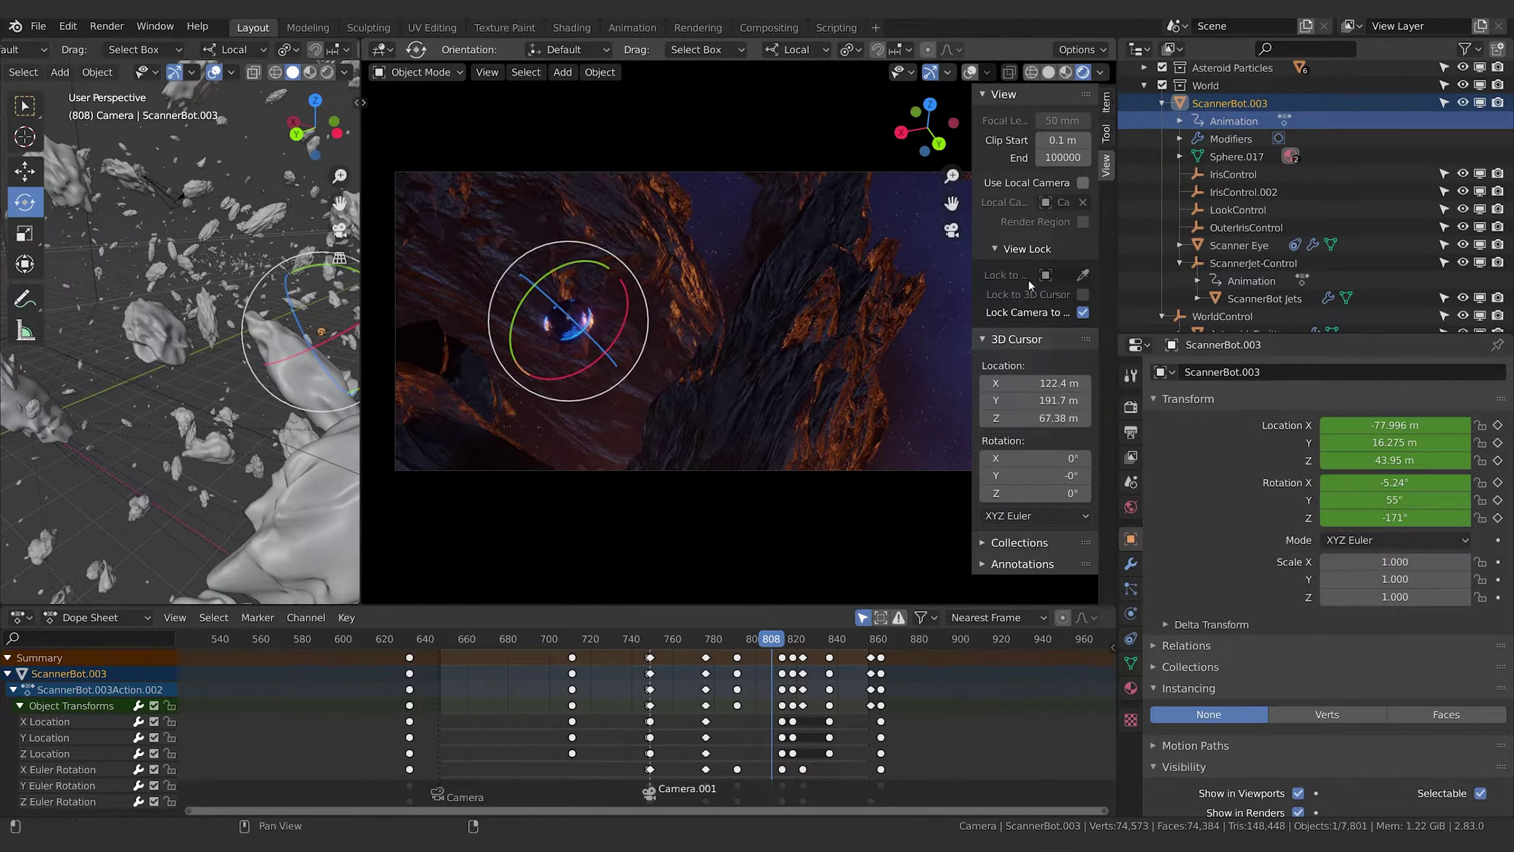
pyautogui.click(1083, 312)
pyautogui.moveTo(973, 279); pyautogui.dragTo(1100, 279)
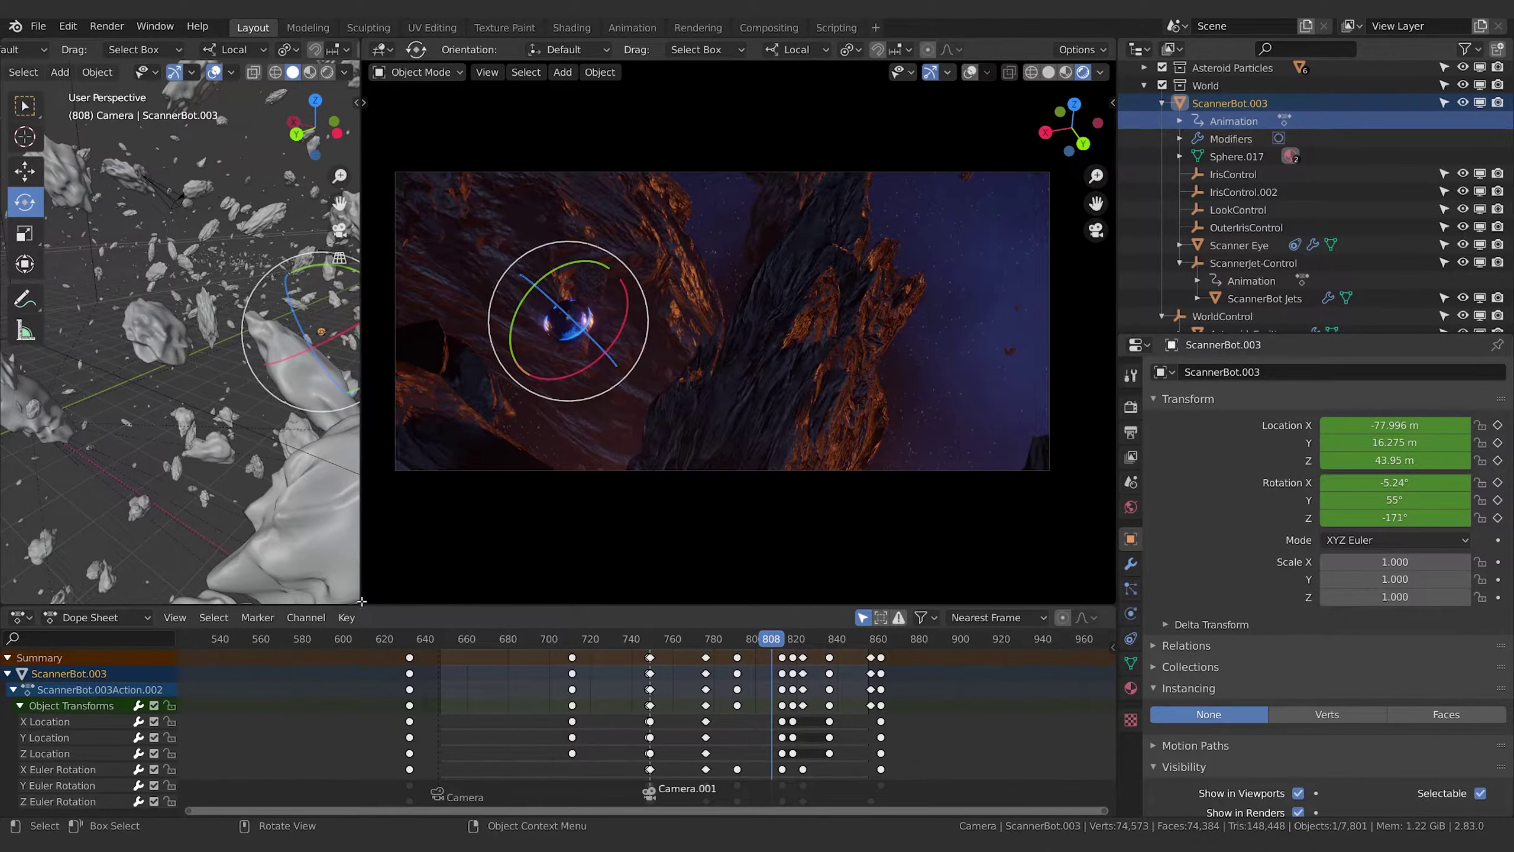
pyautogui.moveTo(362, 601); pyautogui.dragTo(346, 602)
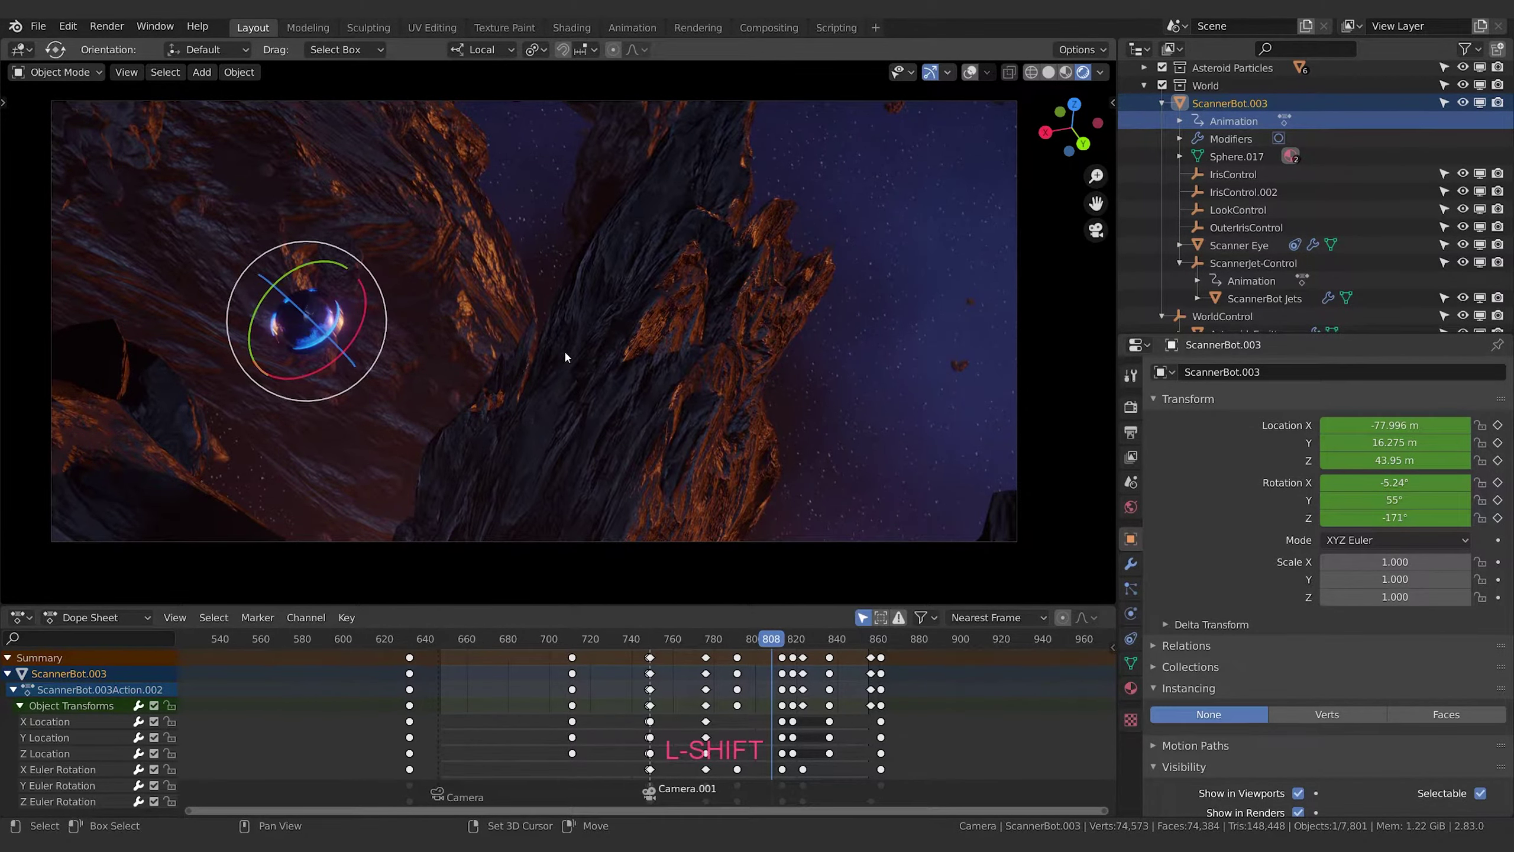
# Snap the 3D cursor to the selected scanner bot and enable the viewport overlays with the floor grid hidden
pyautogui.hotkey('shift', 's')
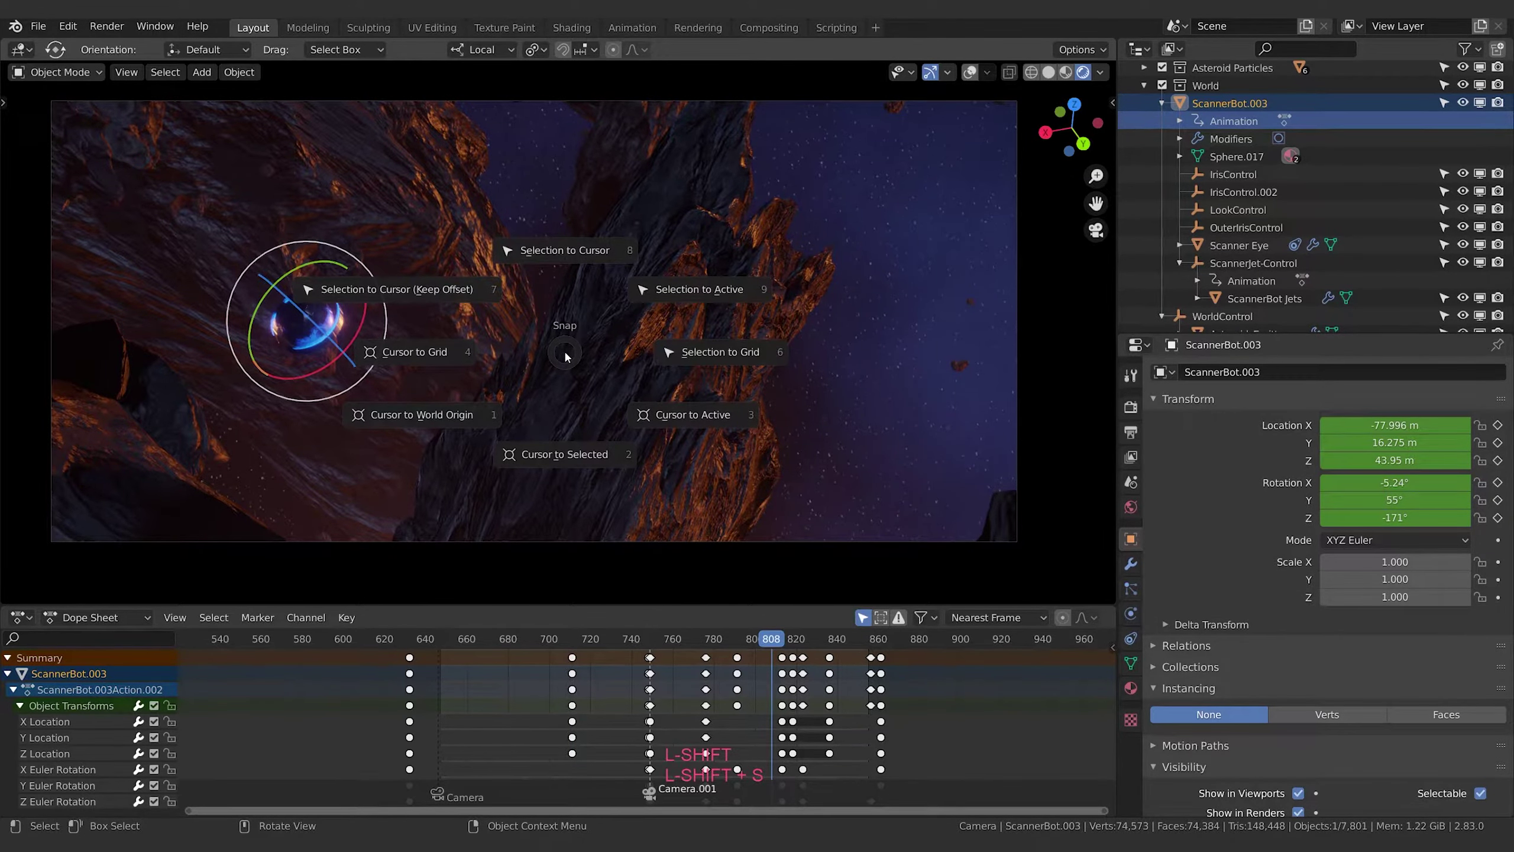
pyautogui.click(576, 455)
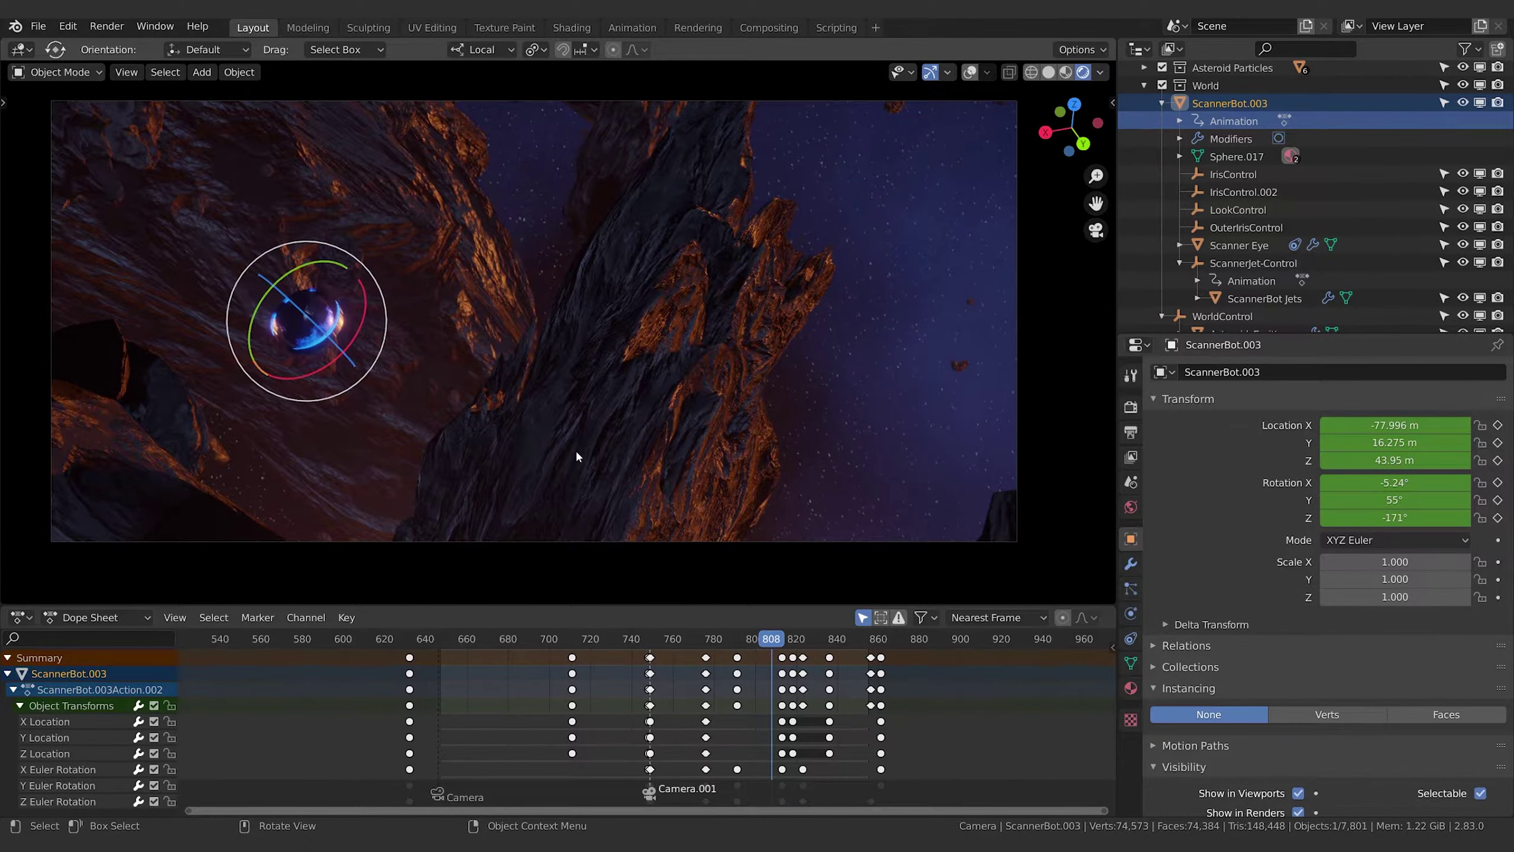
pyautogui.click(969, 73)
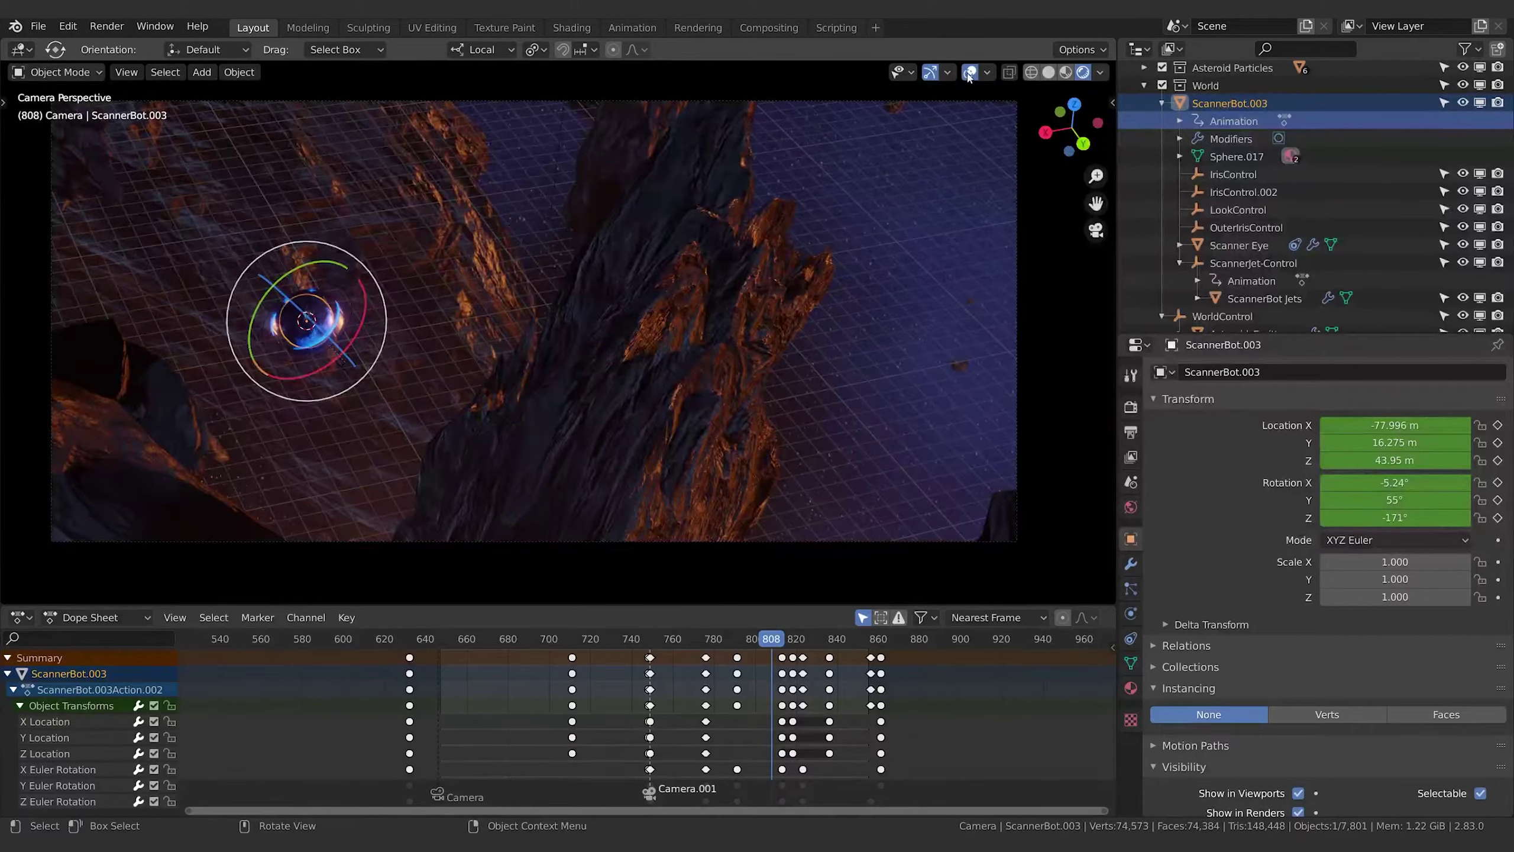
pyautogui.click(987, 72)
pyautogui.click(988, 74)
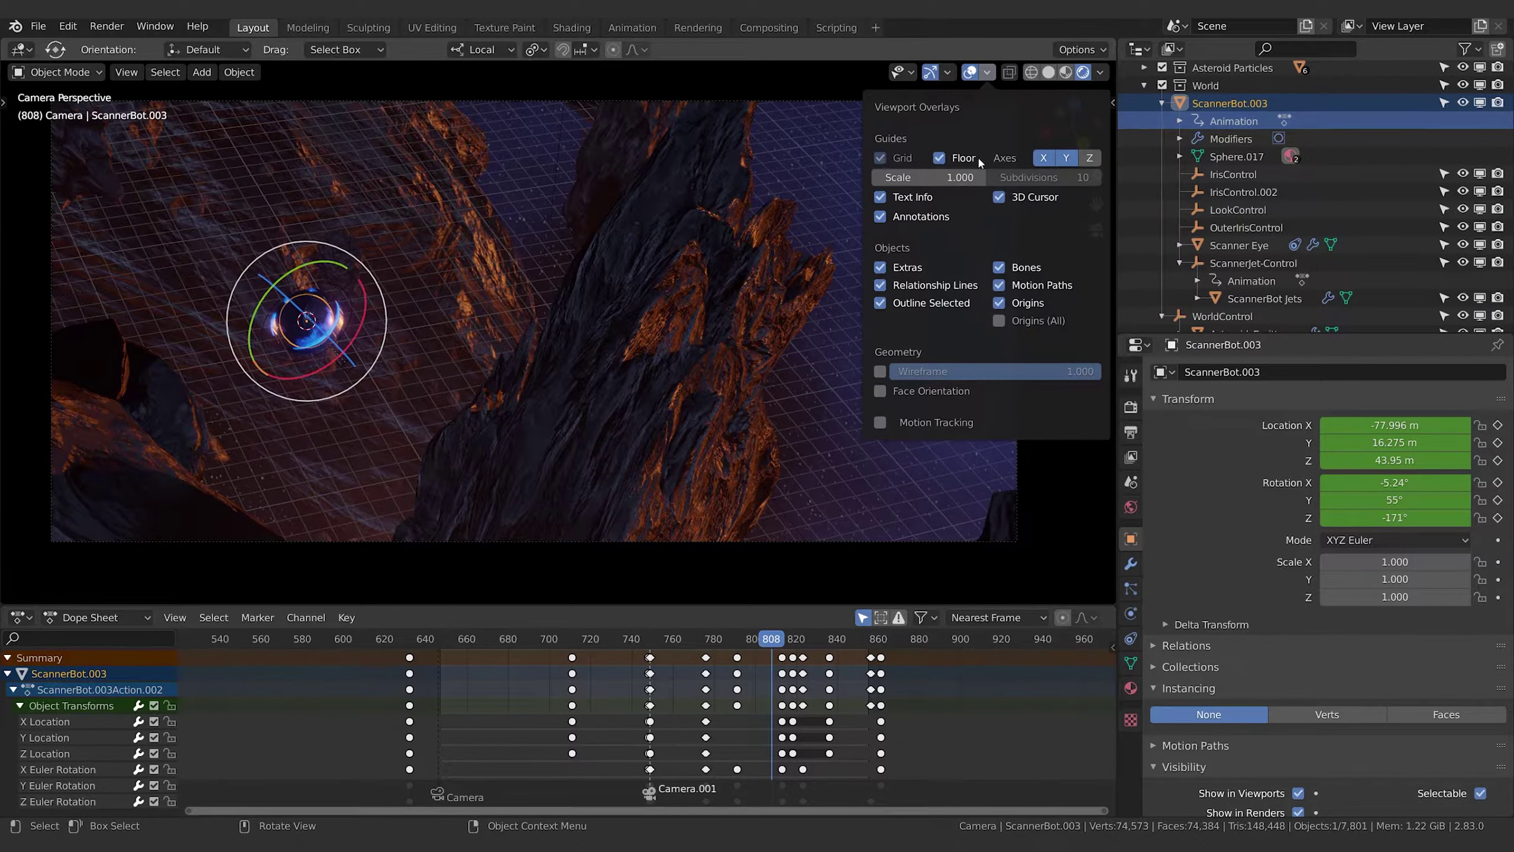
pyautogui.click(940, 159)
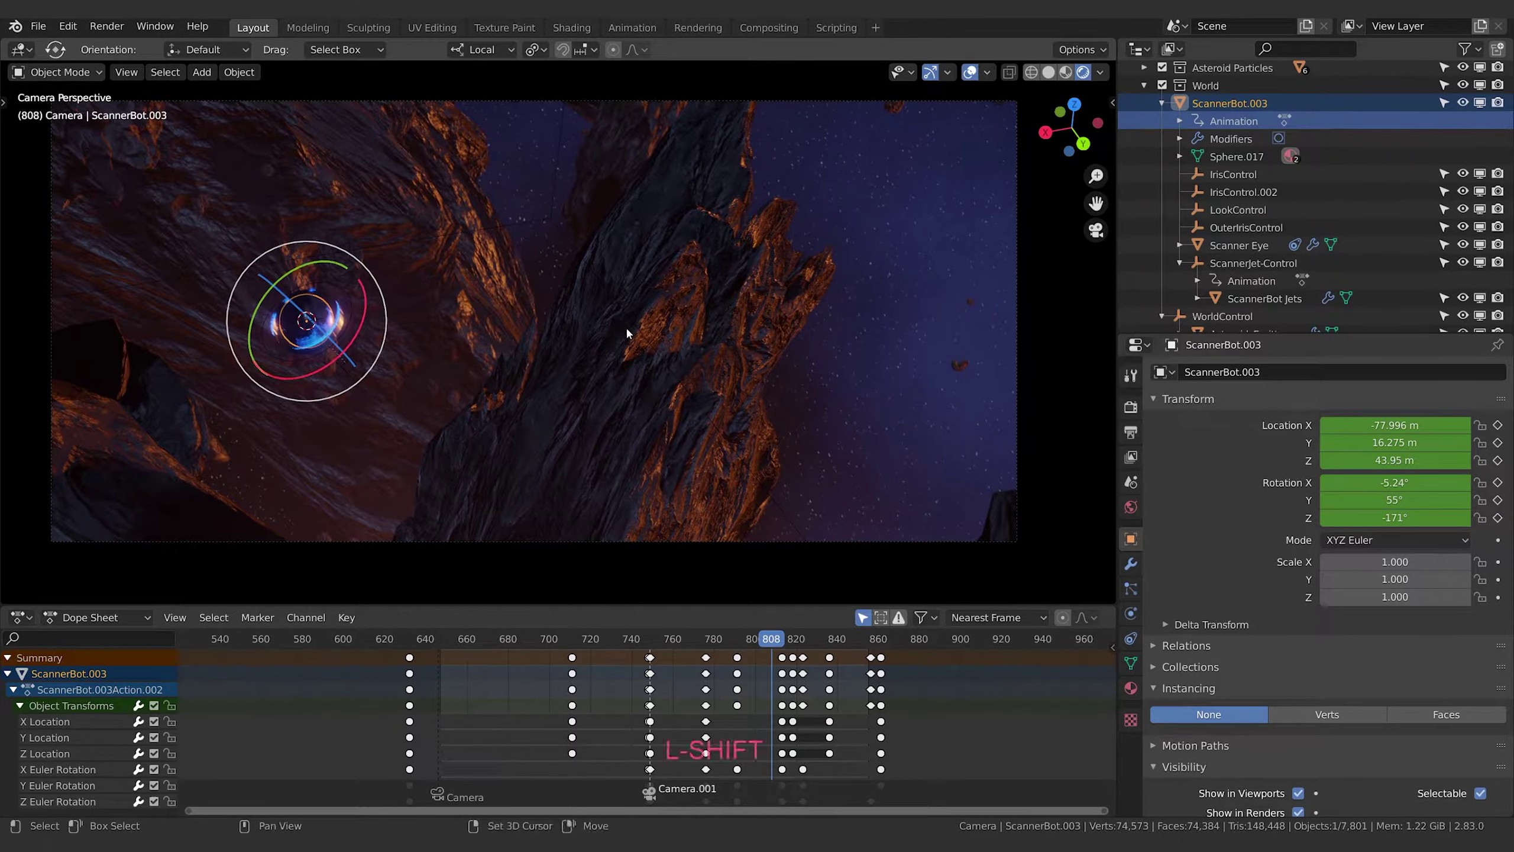
# Add a plane mesh at the 3D cursor, scaled to about 1.25, and display the scene in solid shading
pyautogui.hotkey('shift', 'a')
pyautogui.moveTo(626, 329)
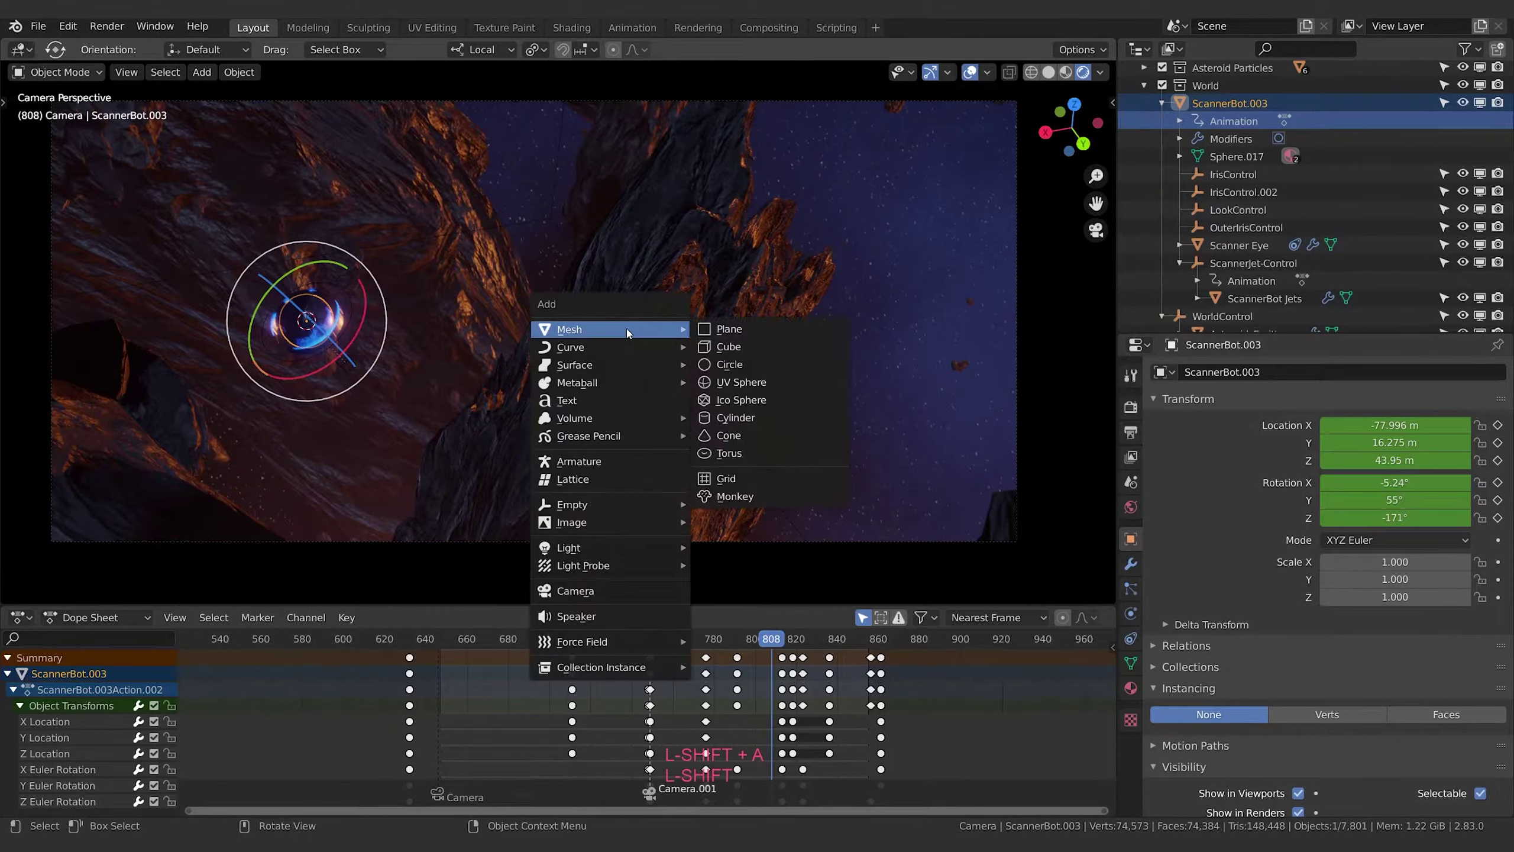
pyautogui.click(705, 330)
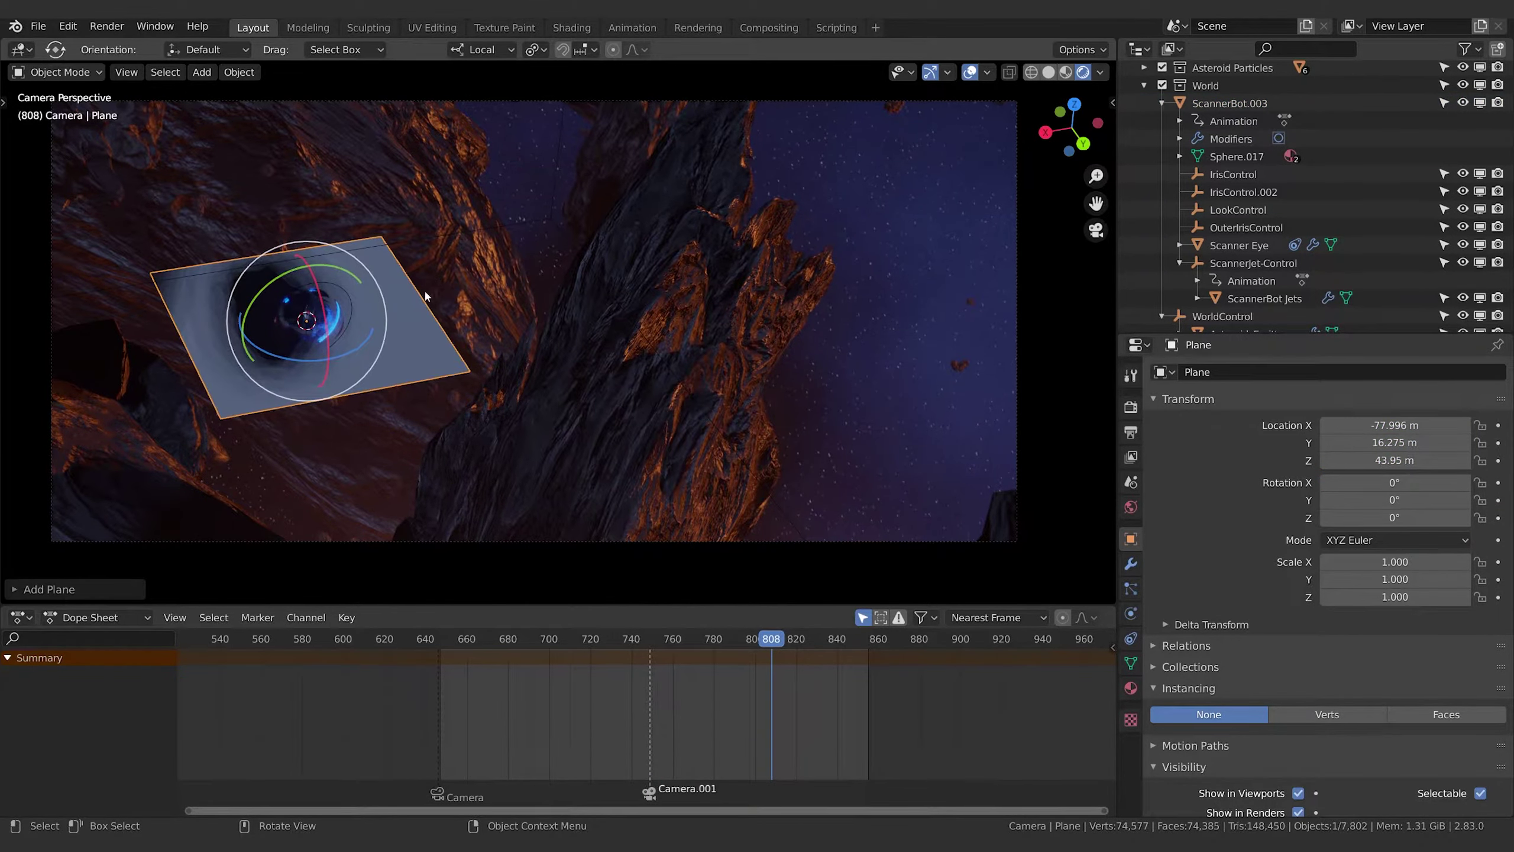
pyautogui.click(1049, 72)
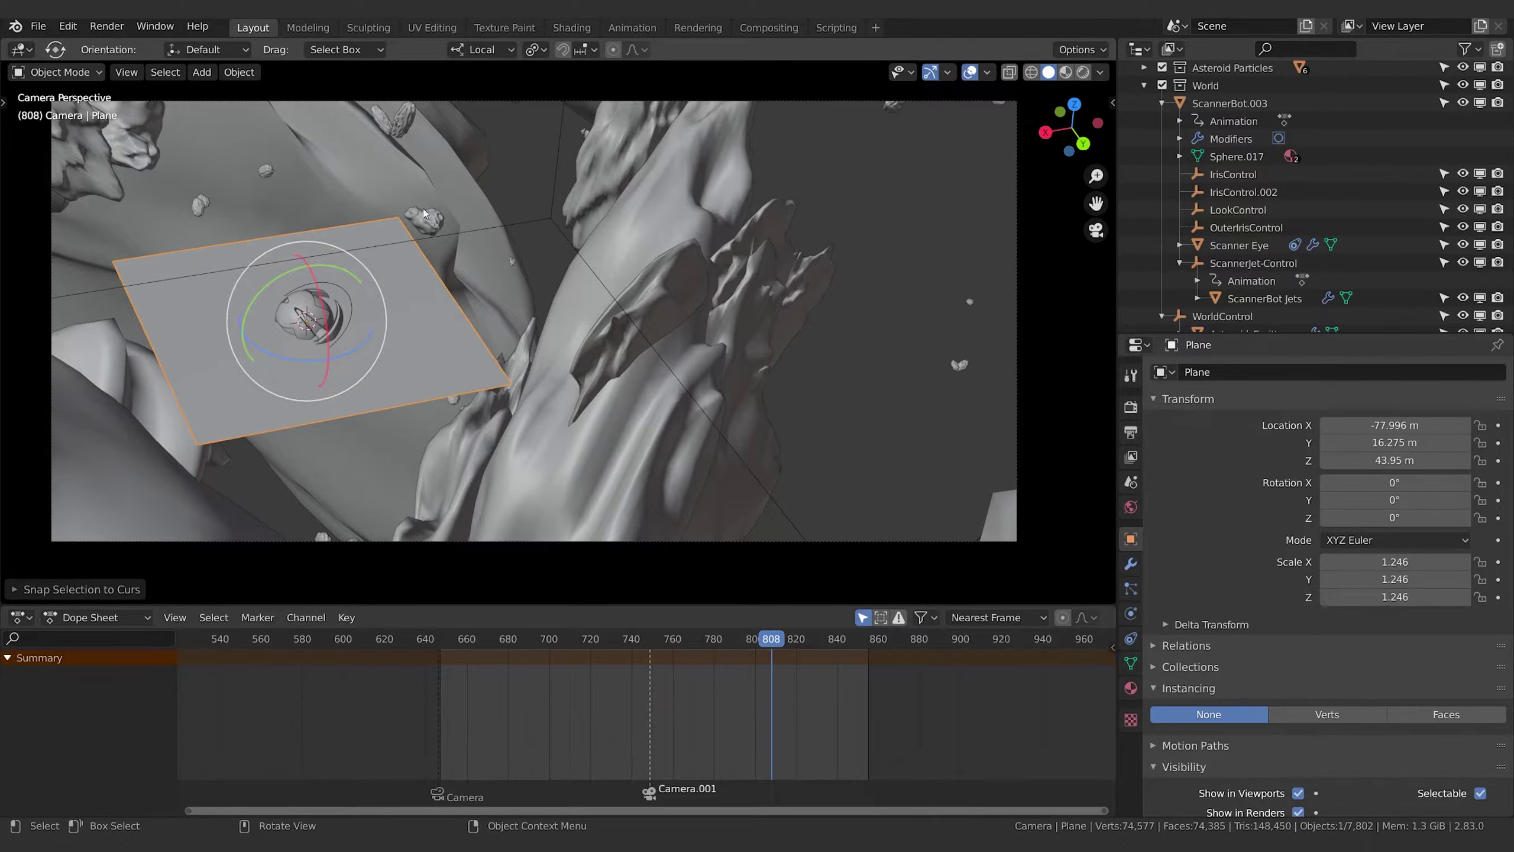
# Rotate the plane about -81.4° around its local X axis
pyautogui.press('r')
pyautogui.press('x')
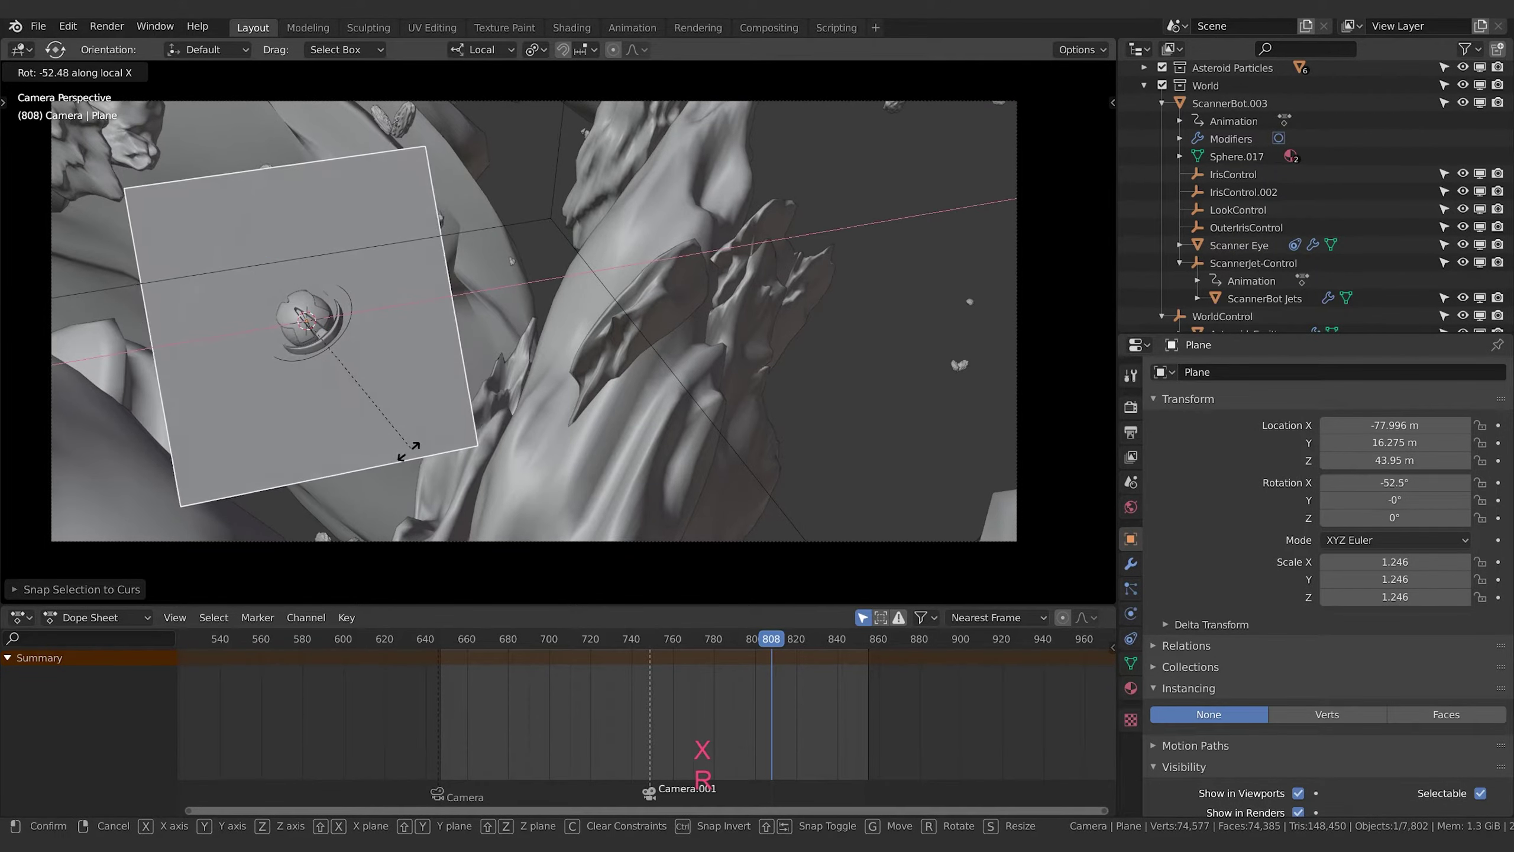
pyautogui.click(359, 453)
pyautogui.moveTo(359, 453); pyautogui.dragTo(543, 218, button='middle')
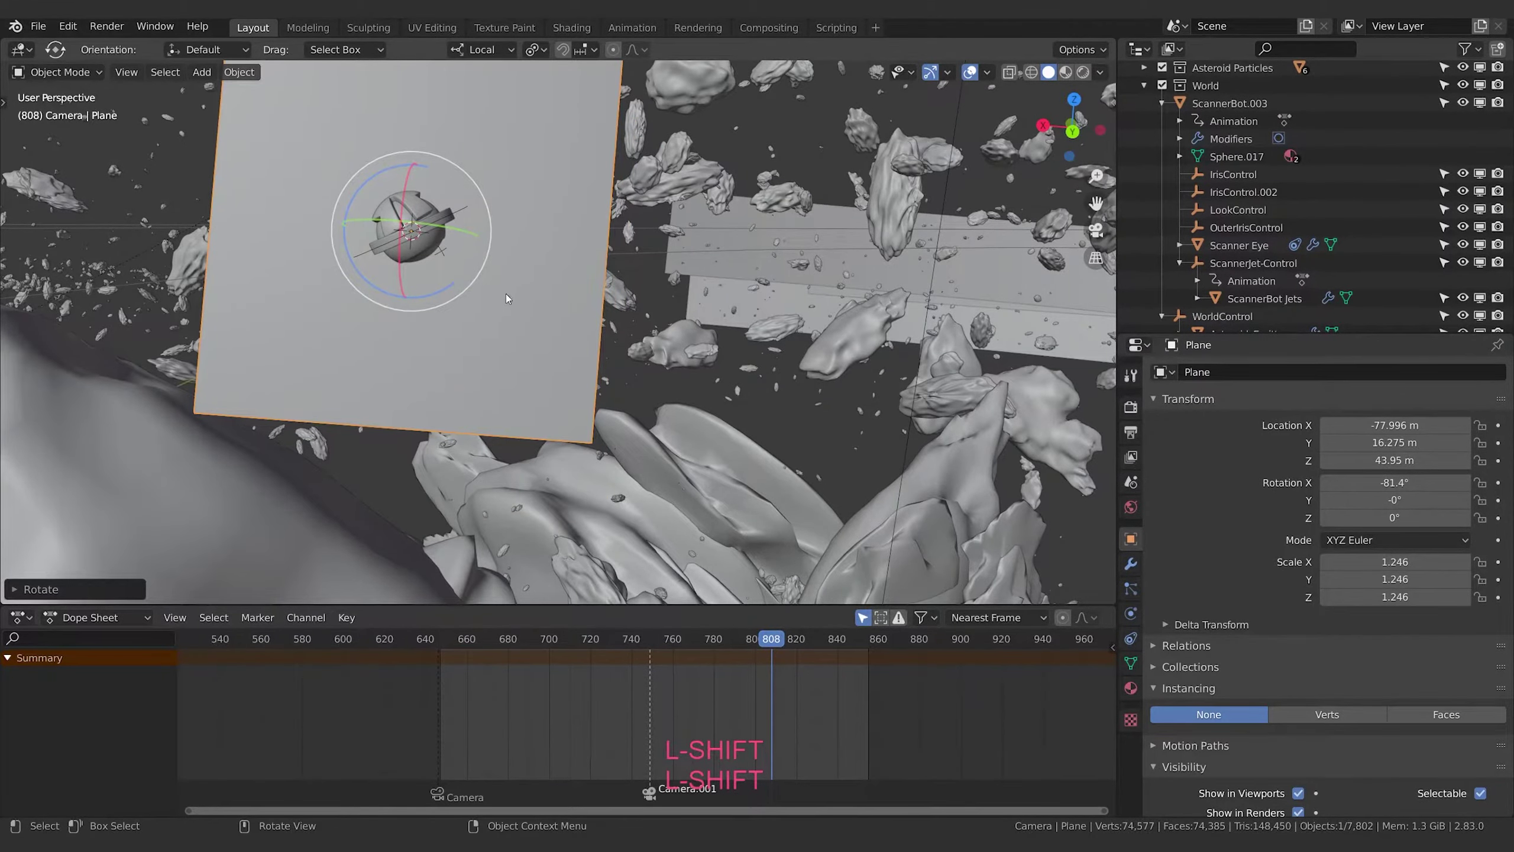
pyautogui.keyDown('shift'); pyautogui.moveTo(507, 293); pyautogui.dragTo(568, 321, button='middle'); pyautogui.keyUp('shift')
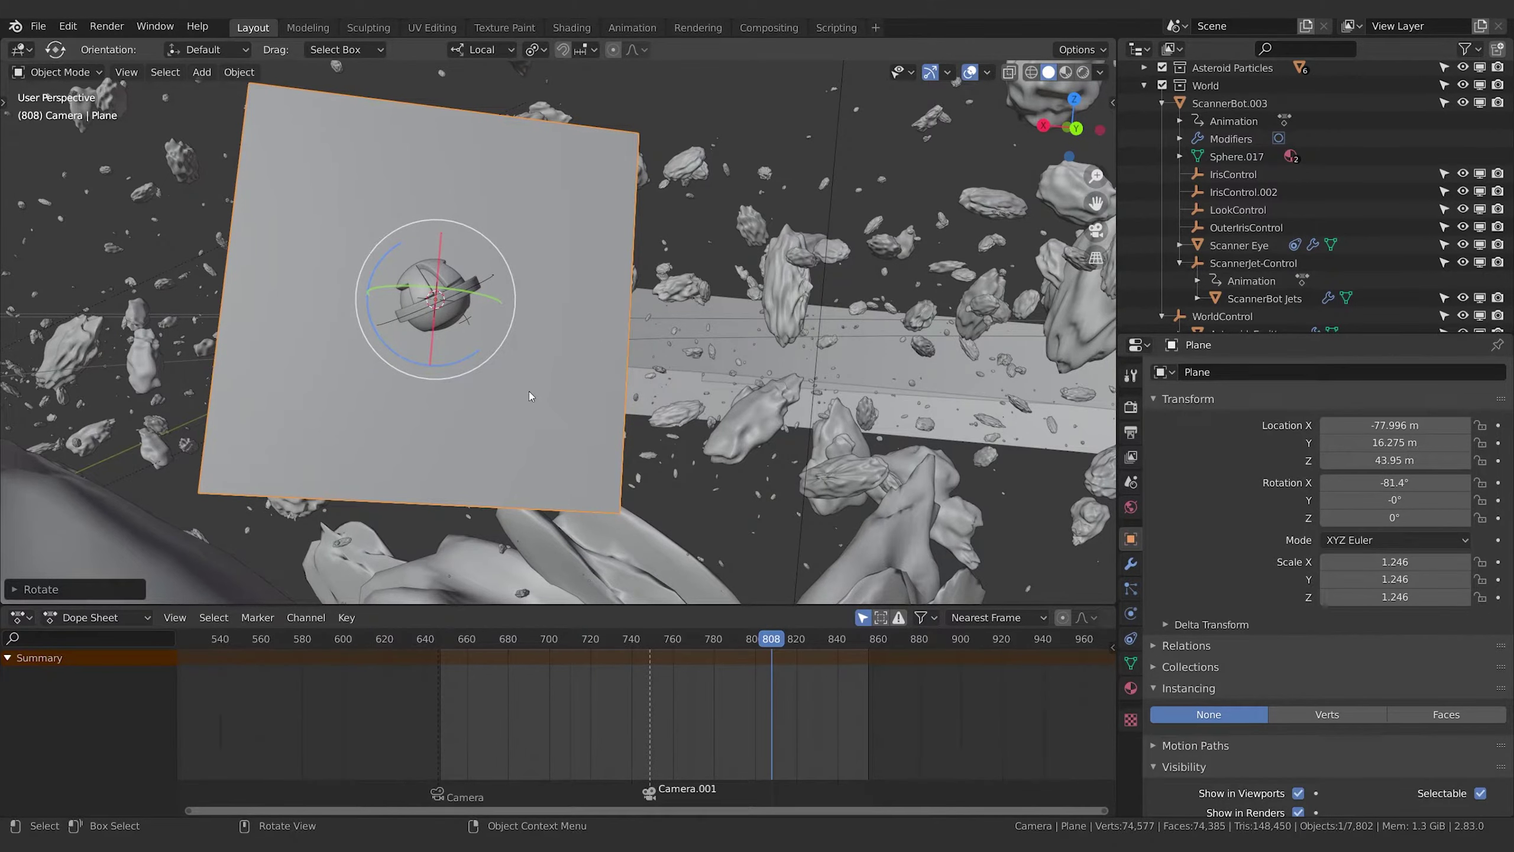
# Check the scanner bot's rotation, and set the plane's rotation to 0° on X and 55° on Y
pyautogui.click(442, 323)
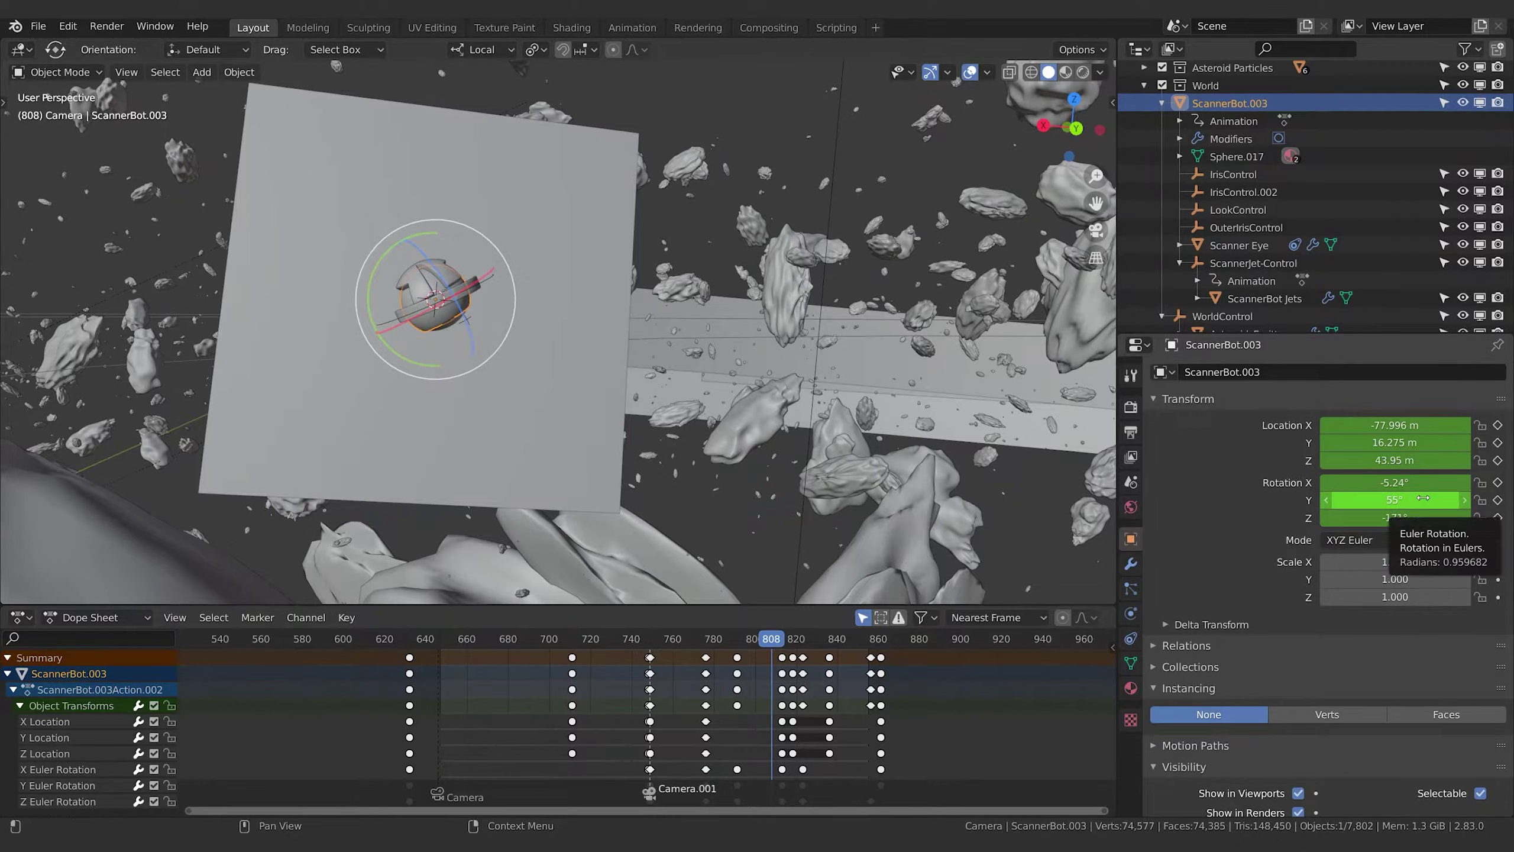
pyautogui.hotkey('ctrl', 'z')
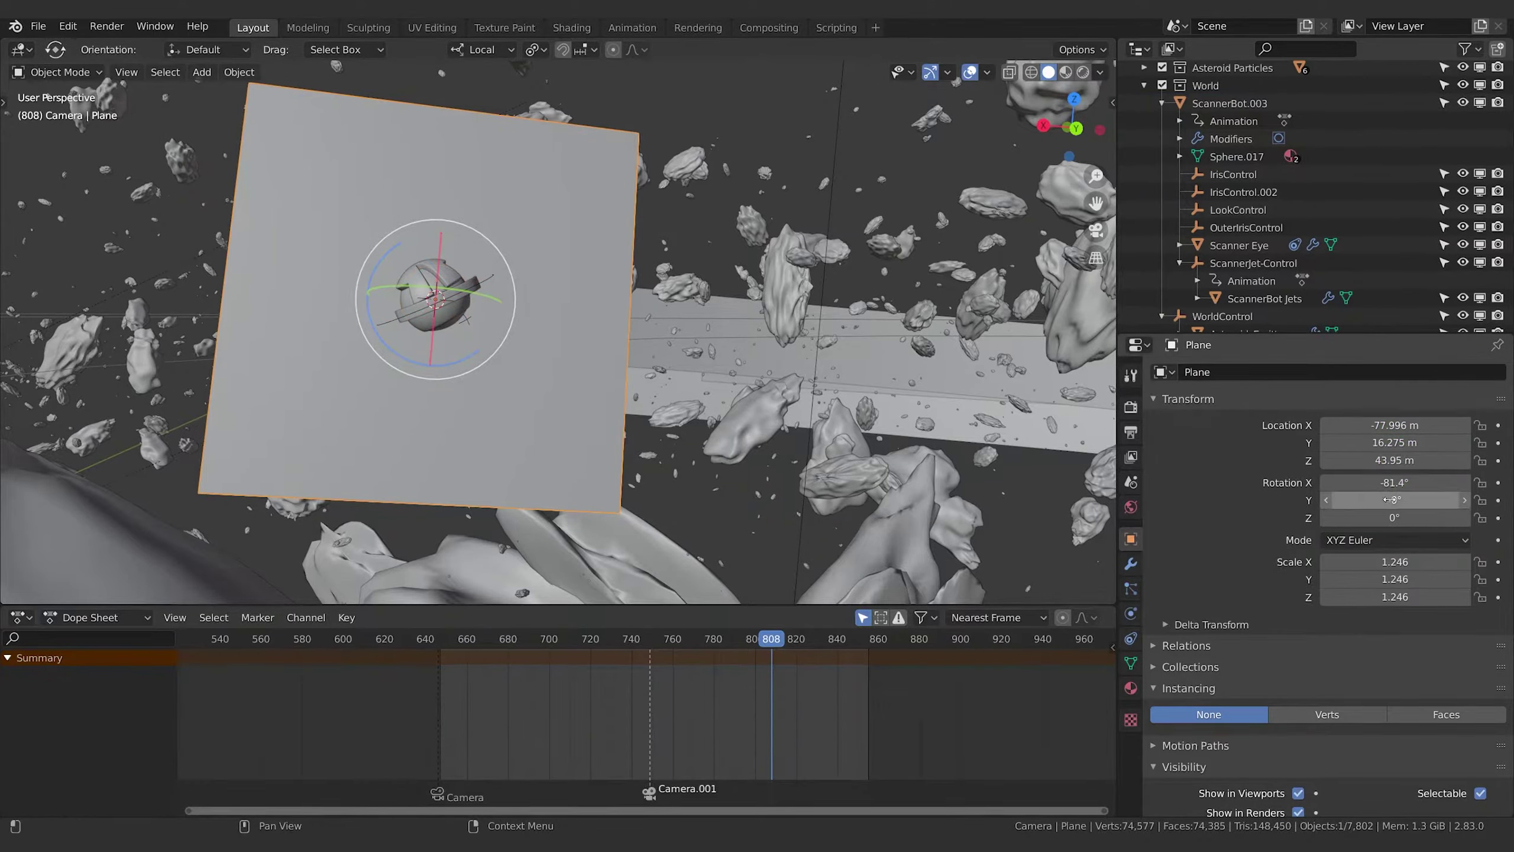
pyautogui.moveTo(1395, 499); pyautogui.dragTo(1431, 500)
pyautogui.moveTo(1395, 482); pyautogui.dragTo(1443, 483)
pyautogui.moveTo(656, 358); pyautogui.dragTo(654, 334, button='middle')
# Consult the scanner bot's rotation again and set the plane's Z rotation to -177°
pyautogui.click(1230, 103)
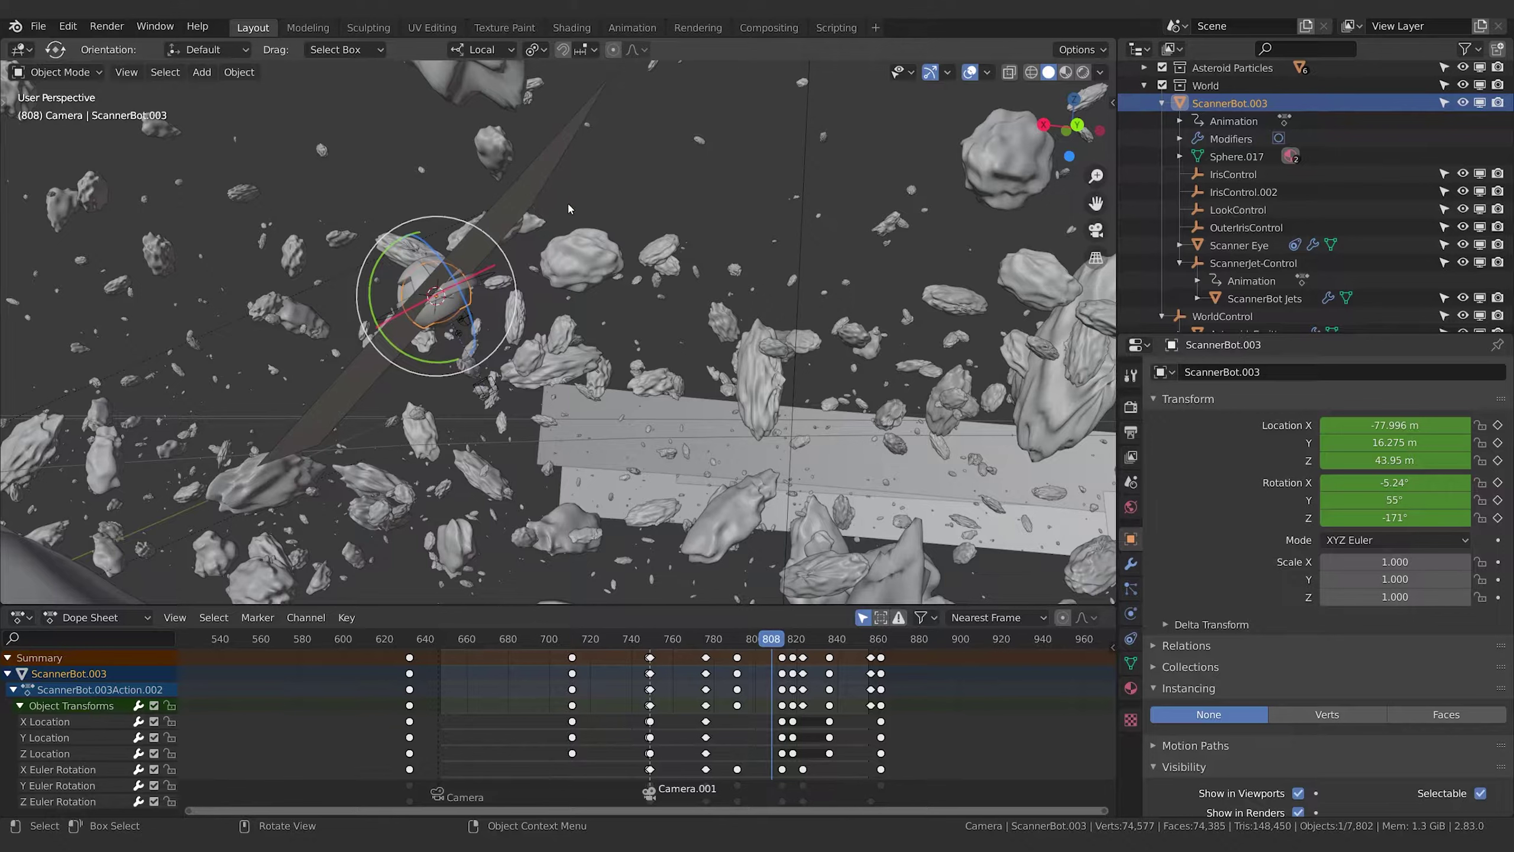
pyautogui.click(540, 190)
pyautogui.click(1416, 518)
pyautogui.write('-')
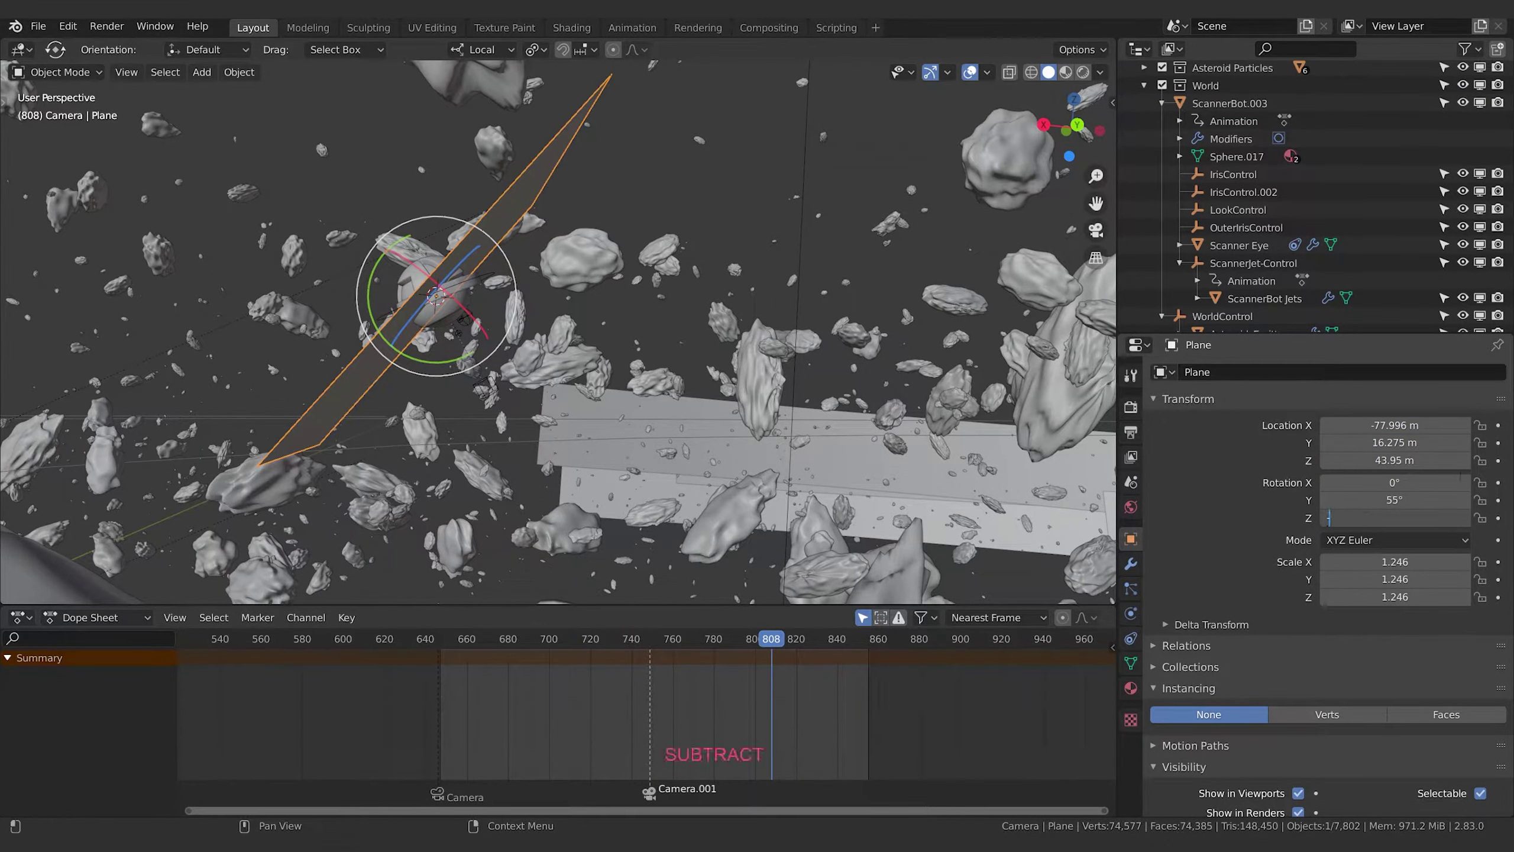
pyautogui.write('177')
pyautogui.press('Return')
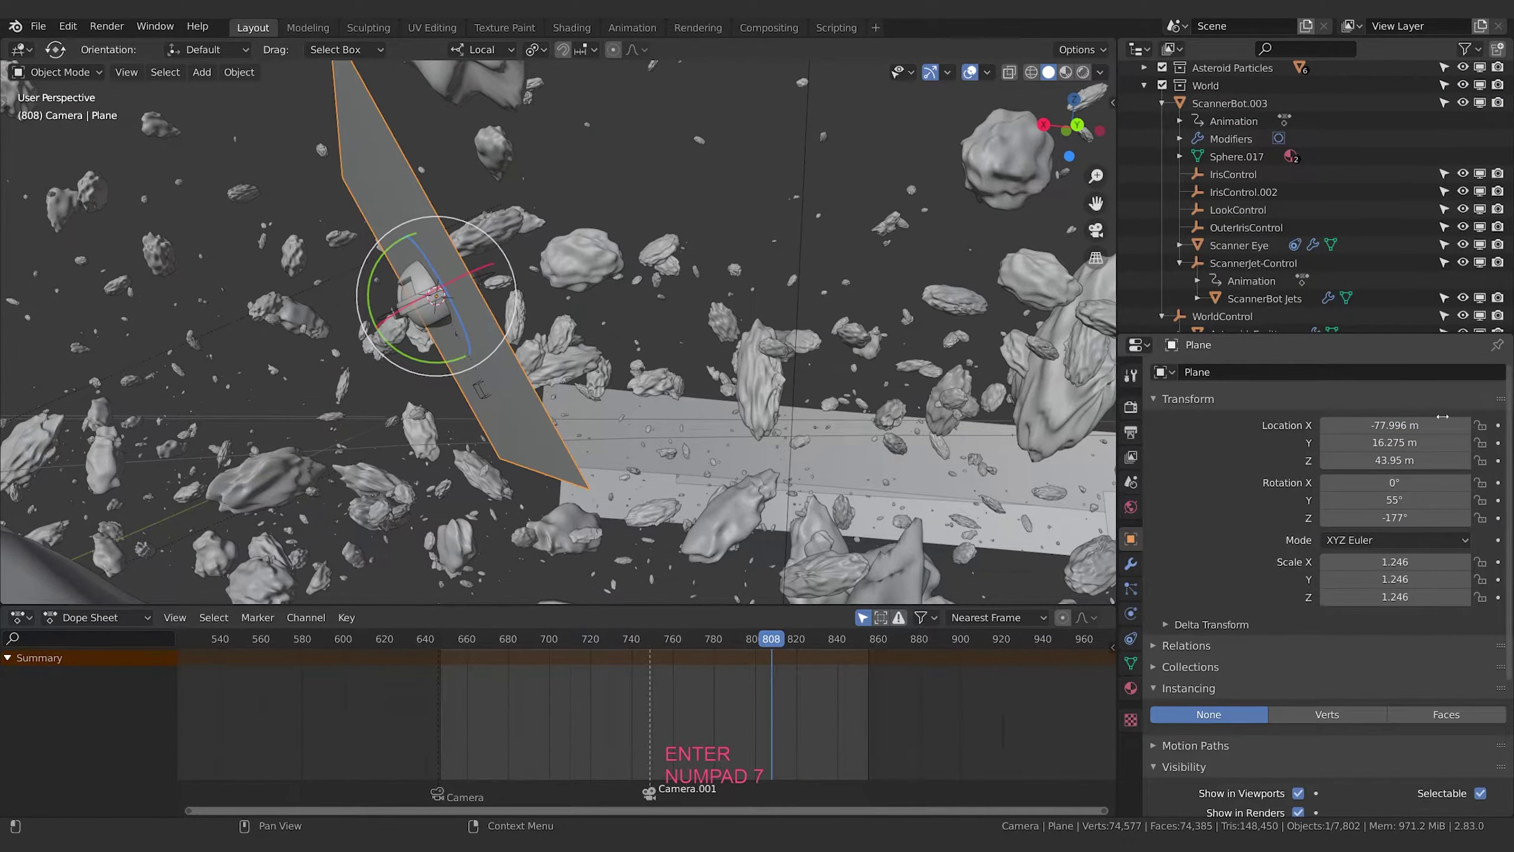
pyautogui.moveTo(631, 322); pyautogui.dragTo(469, 311, button='middle')
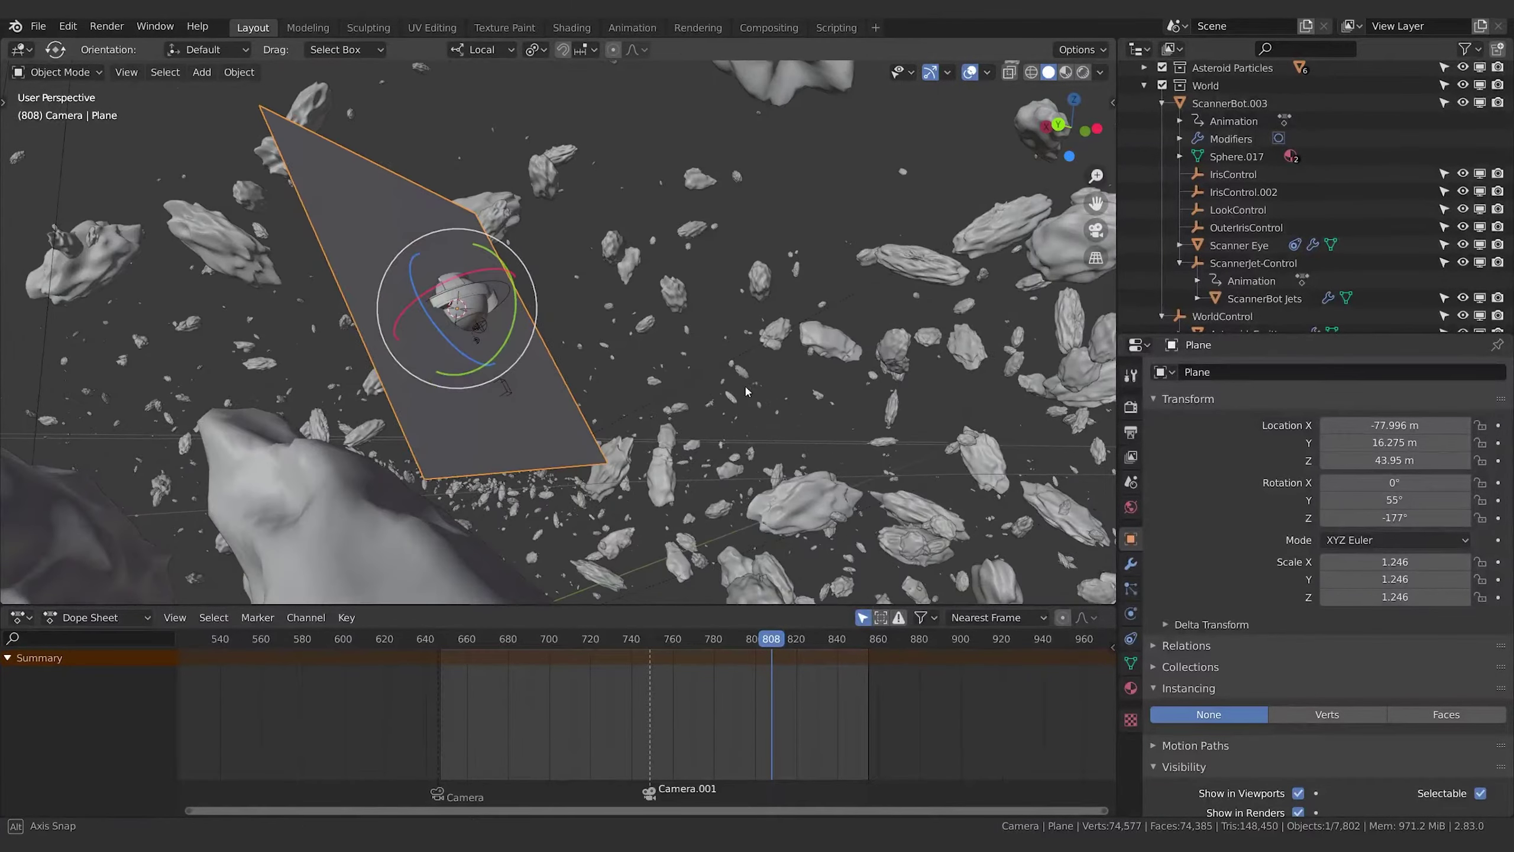
# Match the plane's X rotation to the scanner bot by setting it to -5.24°
pyautogui.click(469, 312)
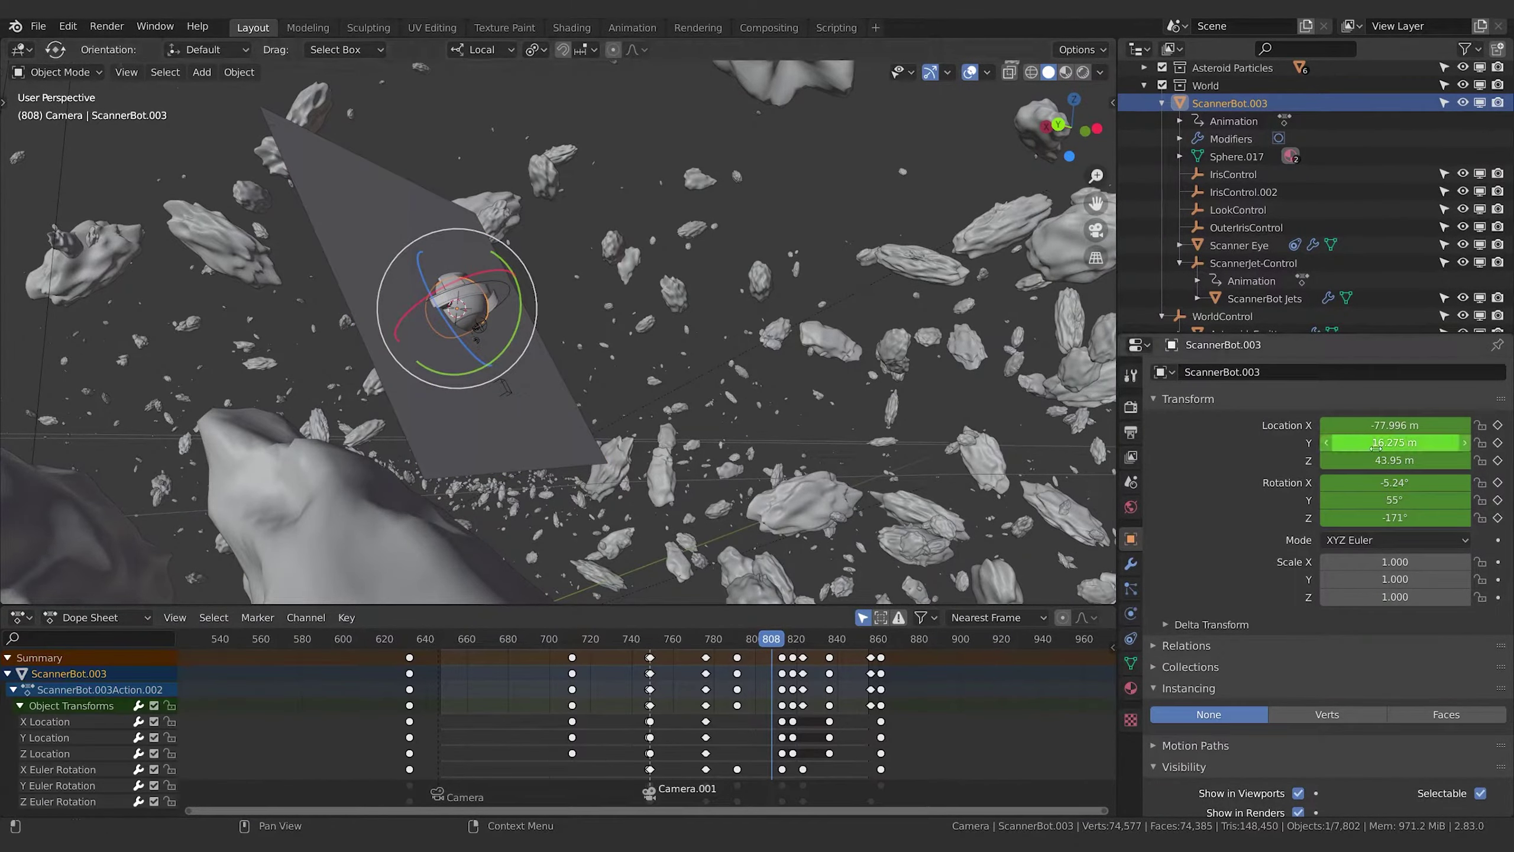
pyautogui.click(438, 440)
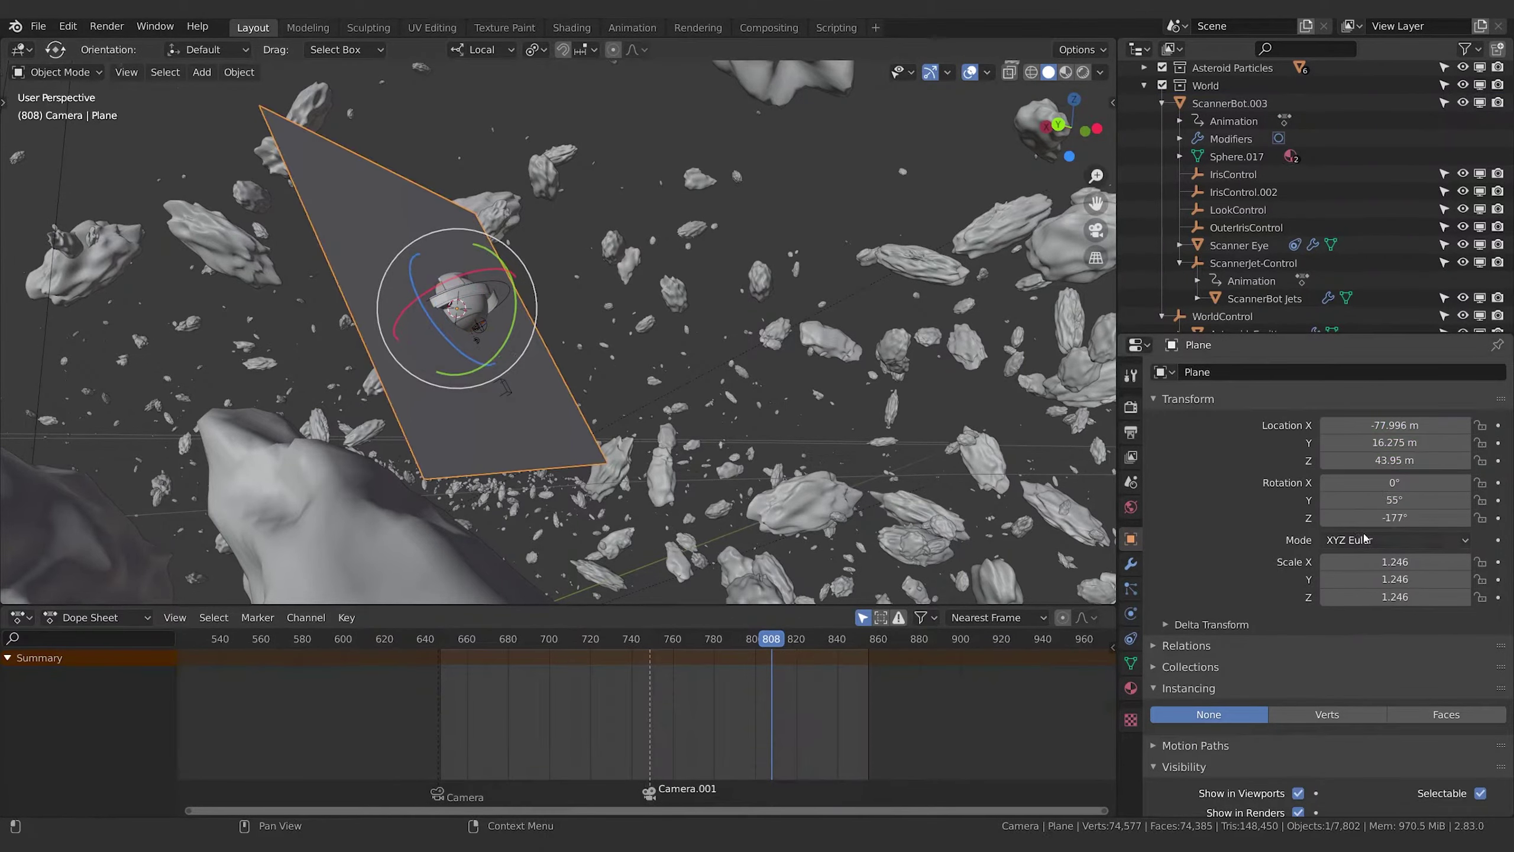
pyautogui.click(1416, 482)
pyautogui.write('0d')
pyautogui.write('-5.24')
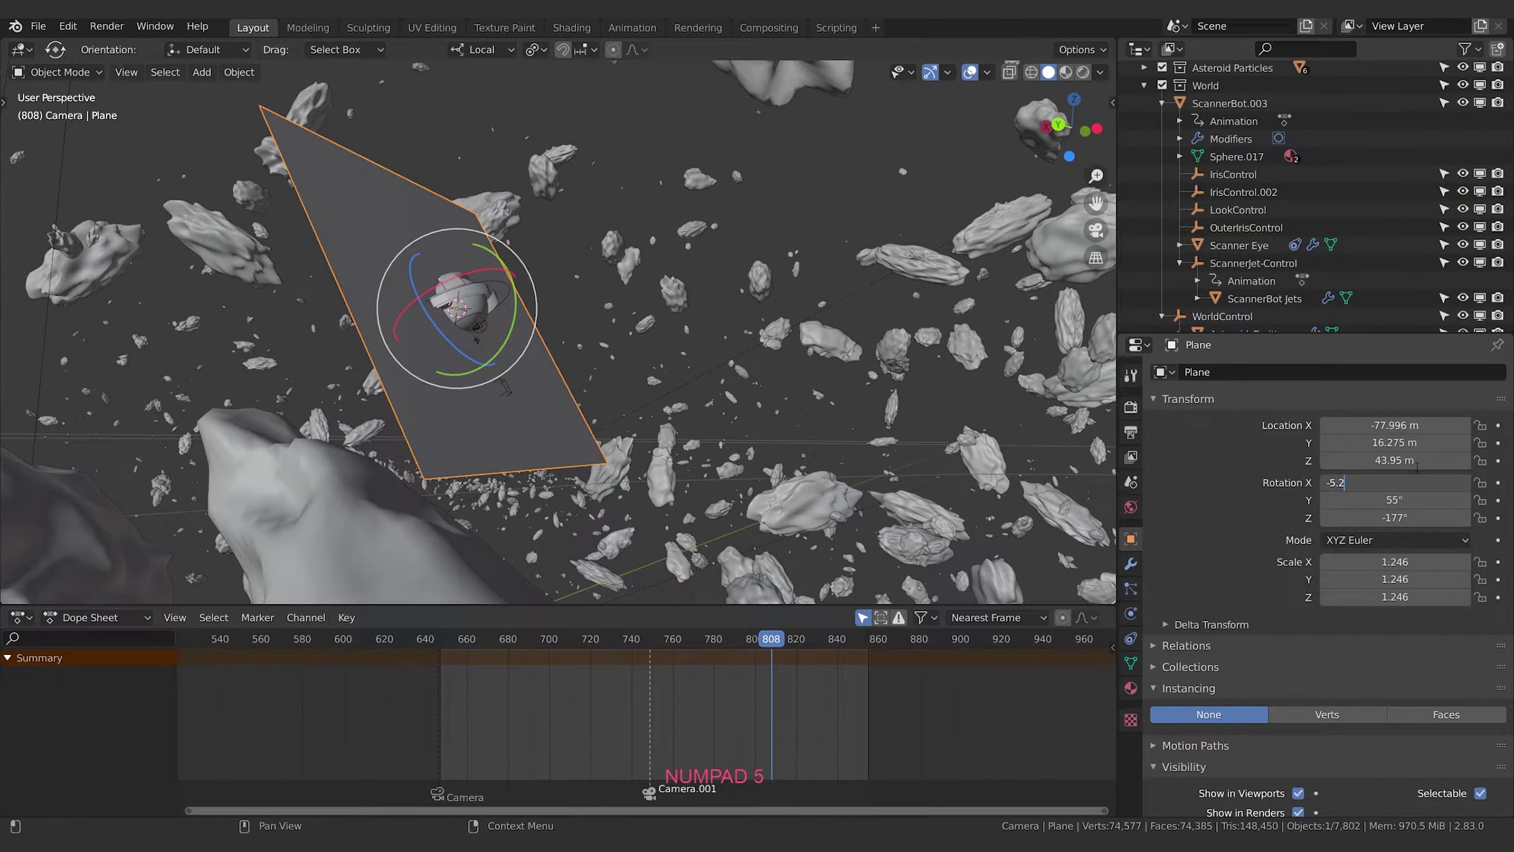
pyautogui.press('Return')
pyautogui.moveTo(766, 449); pyautogui.dragTo(596, 334, button='middle')
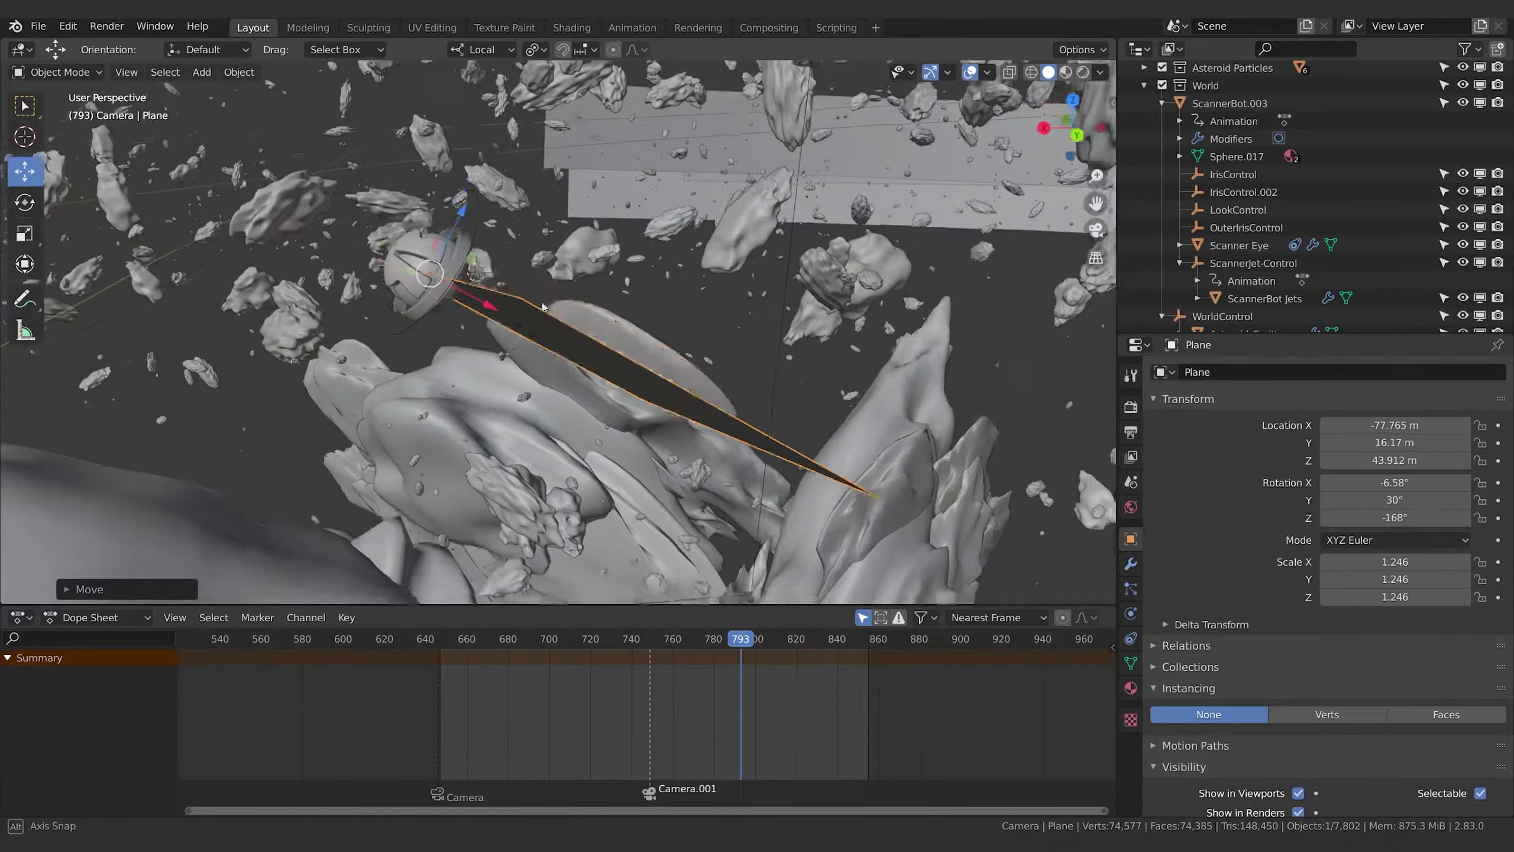
# Parent the plane to ScannerBot.003 using the Object parent type
pyautogui.moveTo(453, 322); pyautogui.dragTo(498, 338, button='middle')
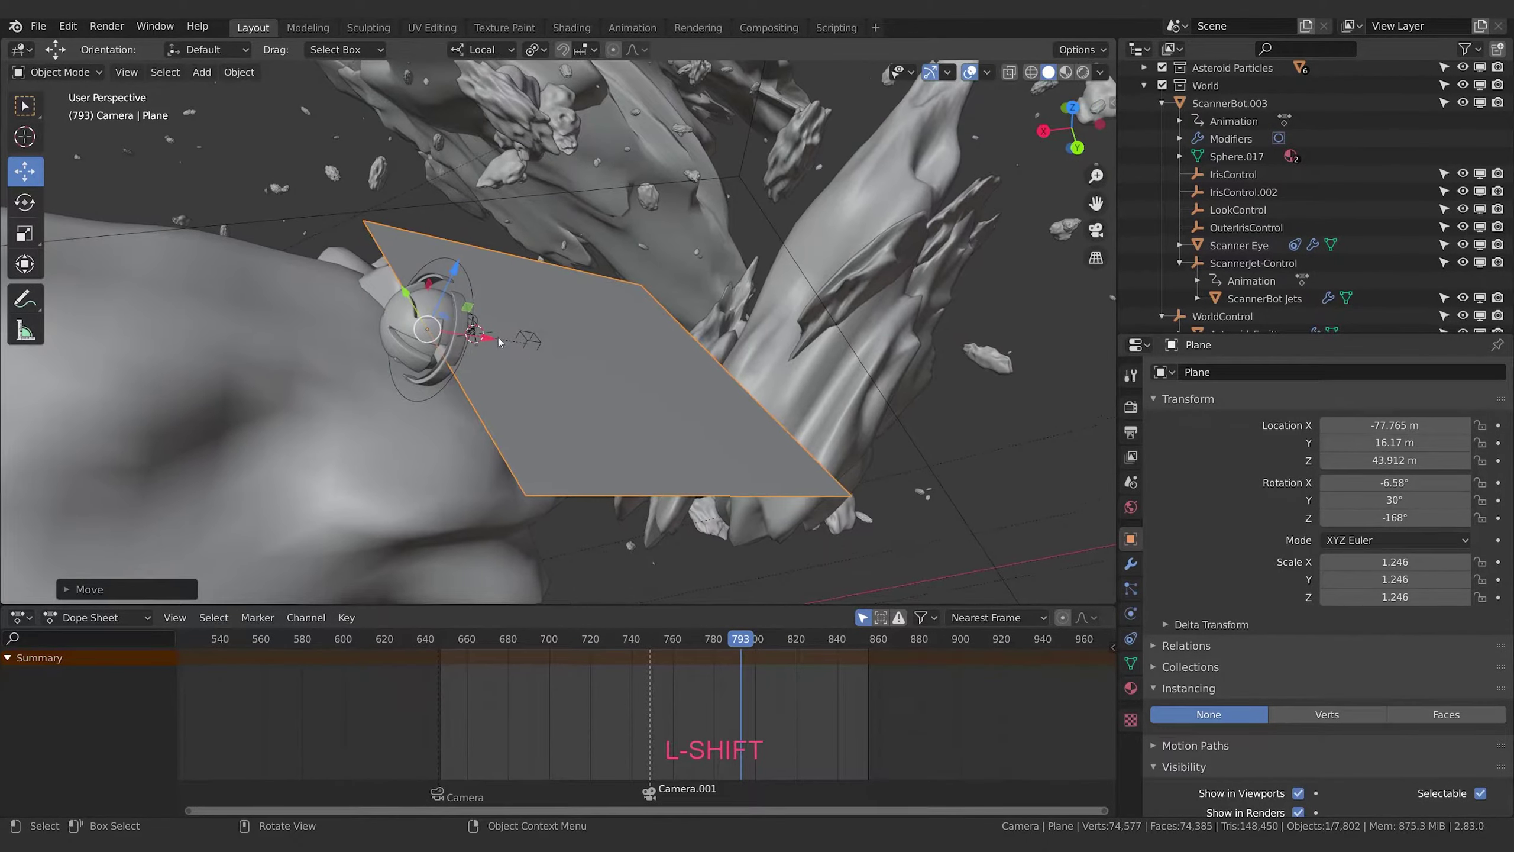
pyautogui.keyDown('ctrl'); pyautogui.click(427, 295); pyautogui.keyUp('ctrl')
pyautogui.click(589, 337)
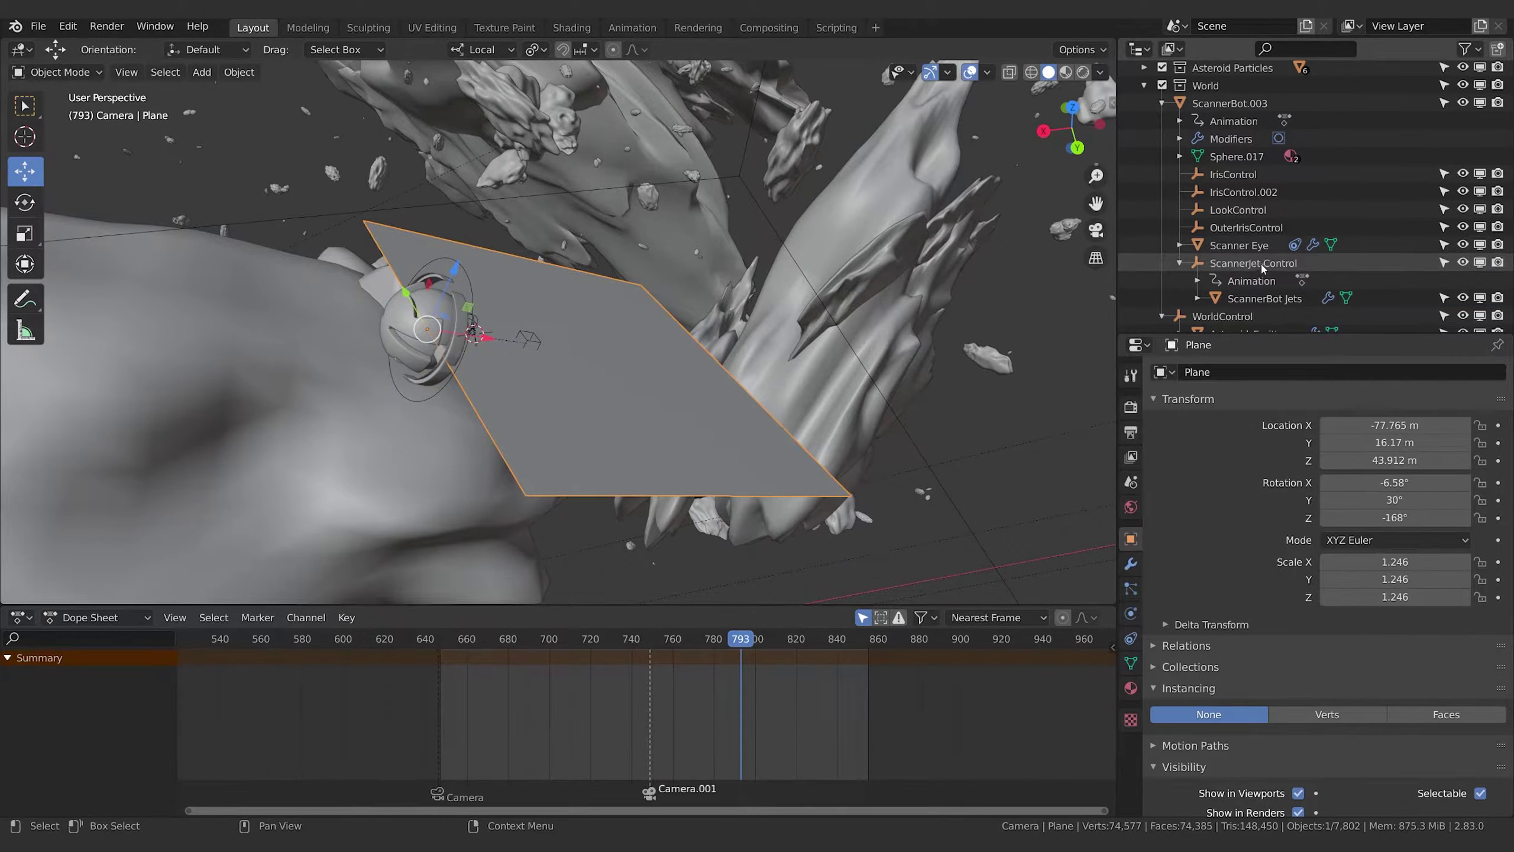
pyautogui.keyDown('ctrl'); pyautogui.click(1229, 103); pyautogui.keyUp('ctrl')
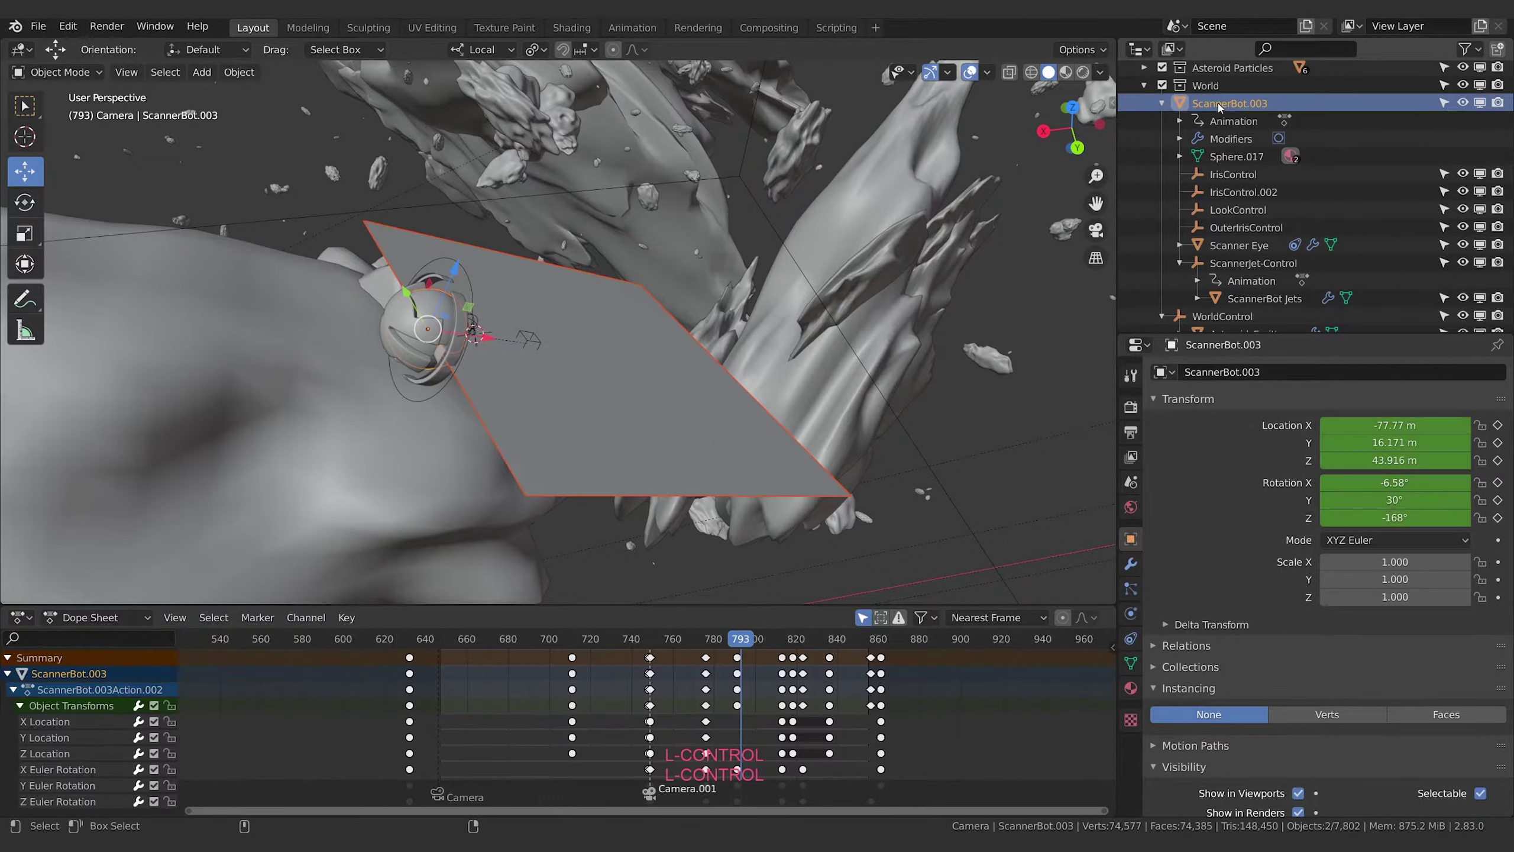
pyautogui.hotkey('ctrl', 'p')
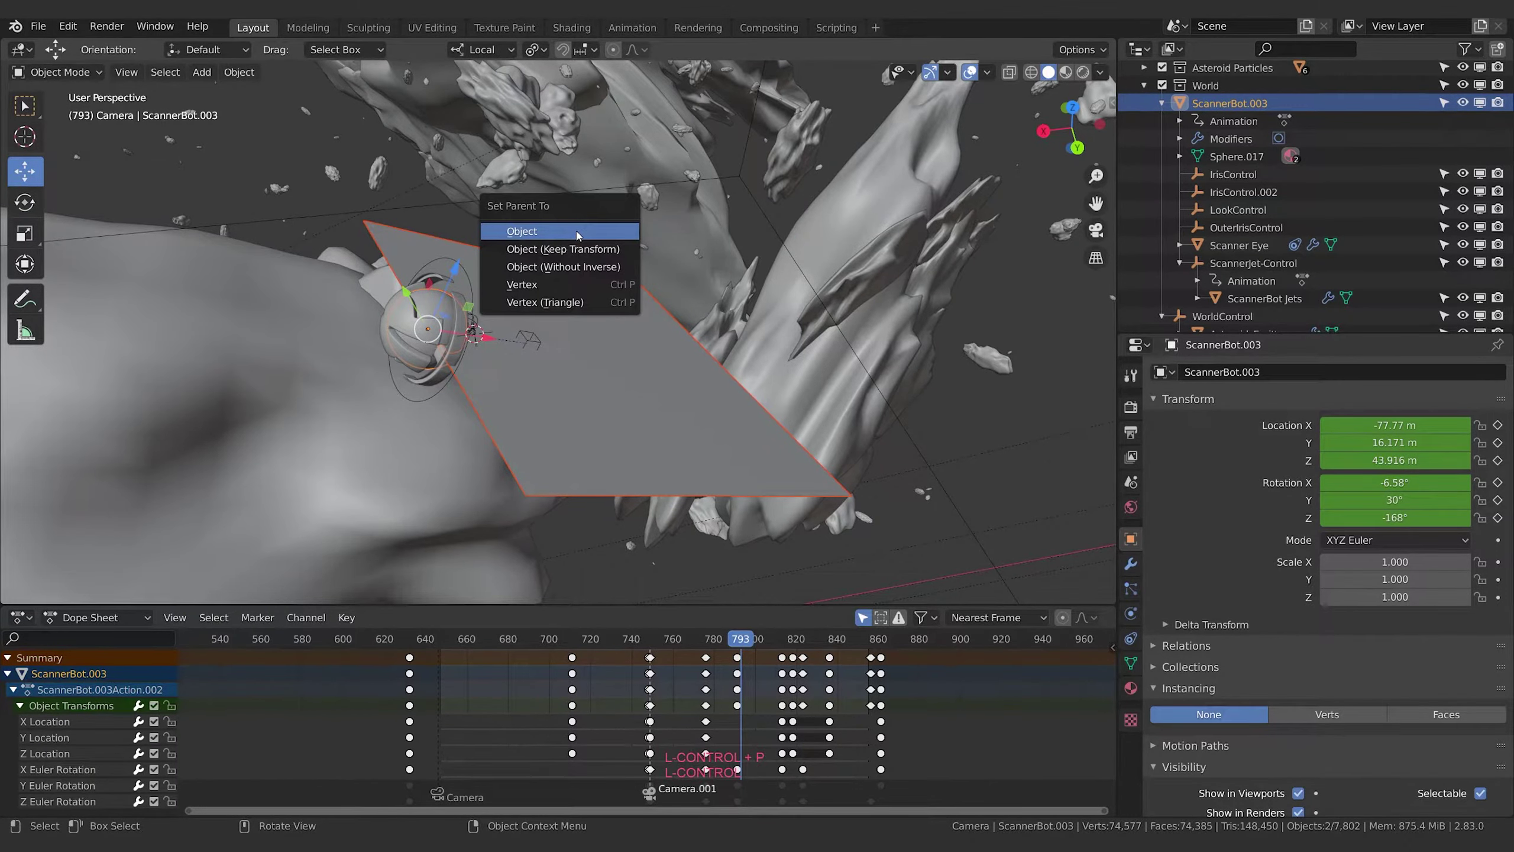
pyautogui.click(560, 231)
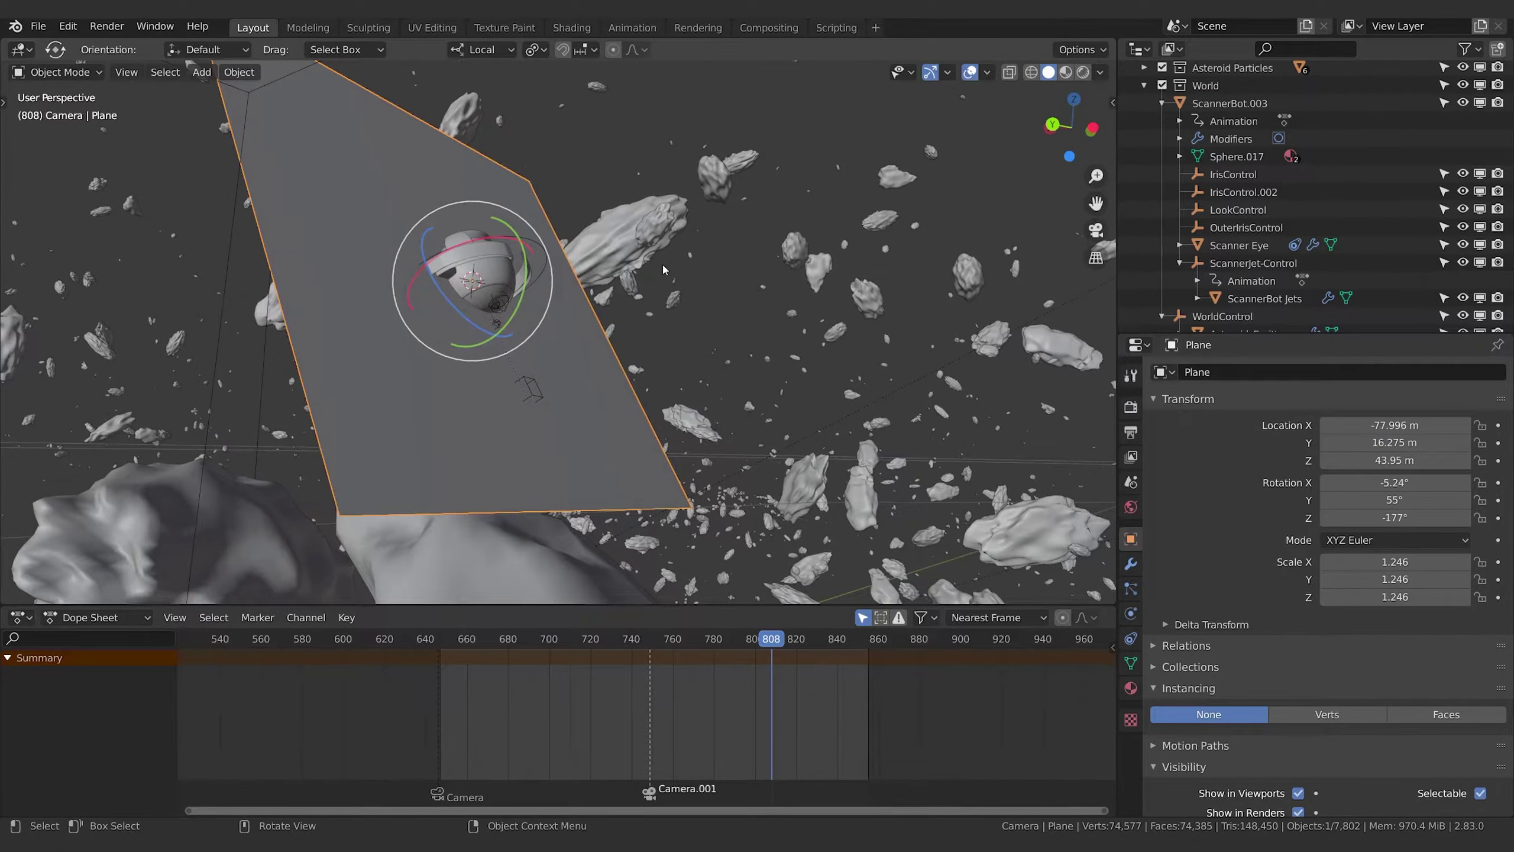
# Rotate the plane 90° around its local X axis
pyautogui.press('x')
pyautogui.press('Escape')
pyautogui.press('r')
pyautogui.press('x')
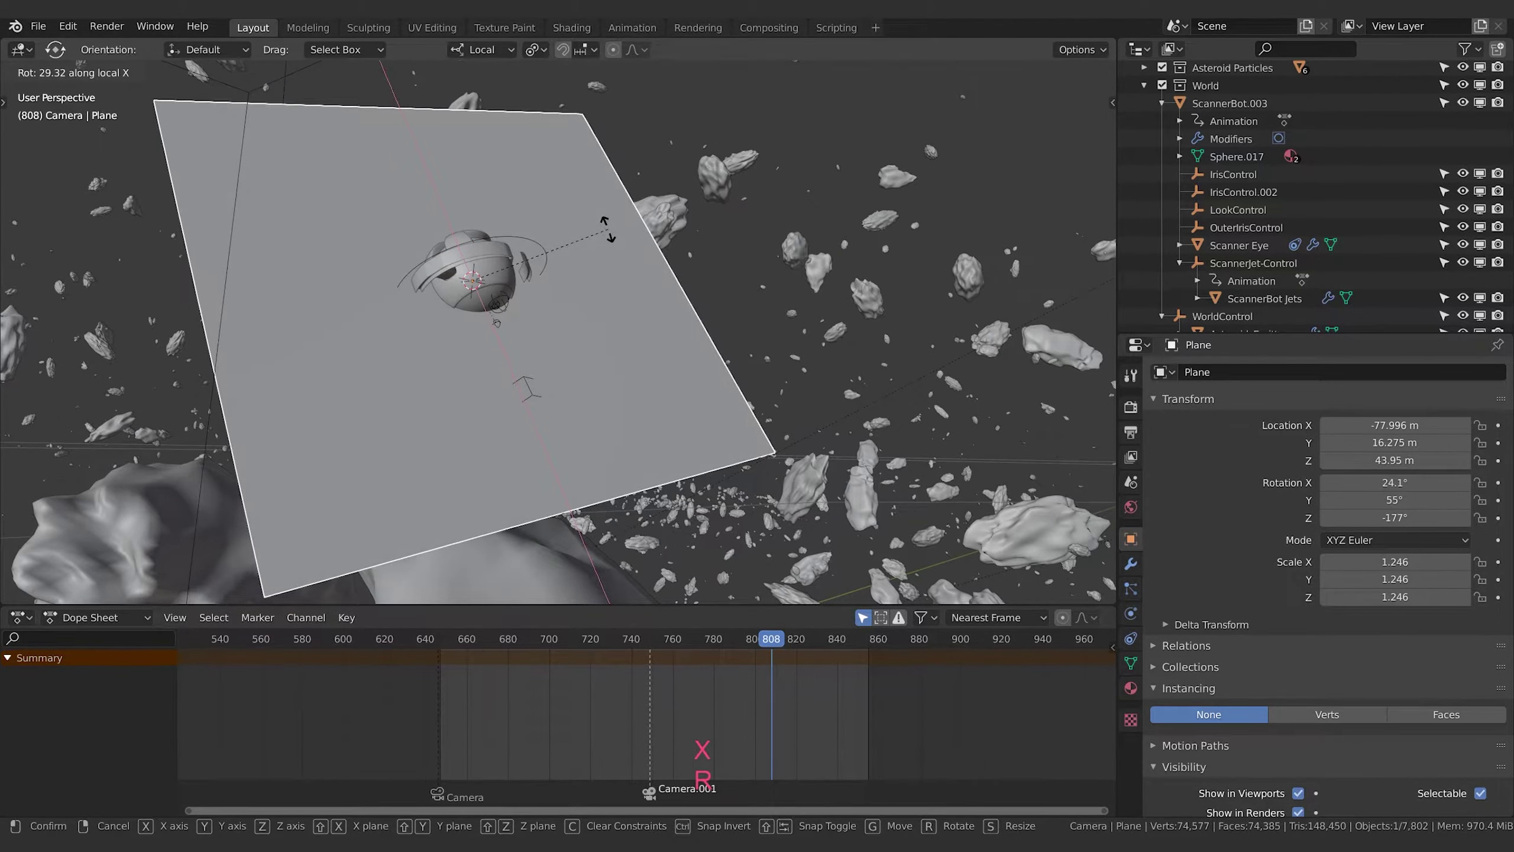
pyautogui.press('9')
pyautogui.press('0')
pyautogui.press('Return')
pyautogui.moveTo(608, 230); pyautogui.dragTo(536, 301, button='middle')
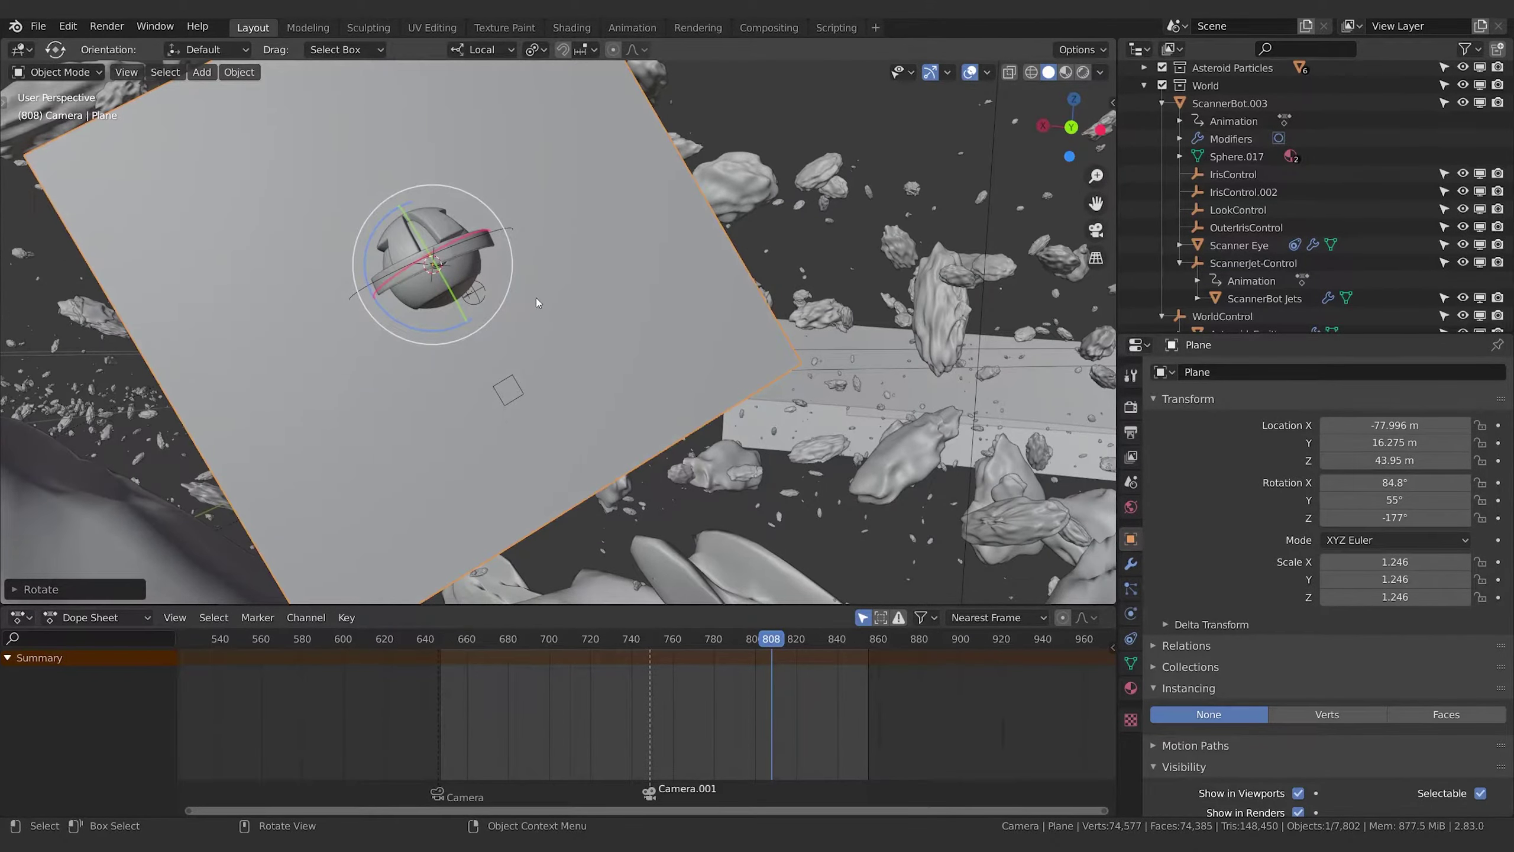
pyautogui.press('r')
pyautogui.press('y')
pyautogui.press('Escape')
# Move the plane about 1.26 m along its local X axis so its near edge meets the scanner bot
pyautogui.click(5, 101)
pyautogui.click(24, 172)
pyautogui.moveTo(464, 327); pyautogui.dragTo(621, 563)
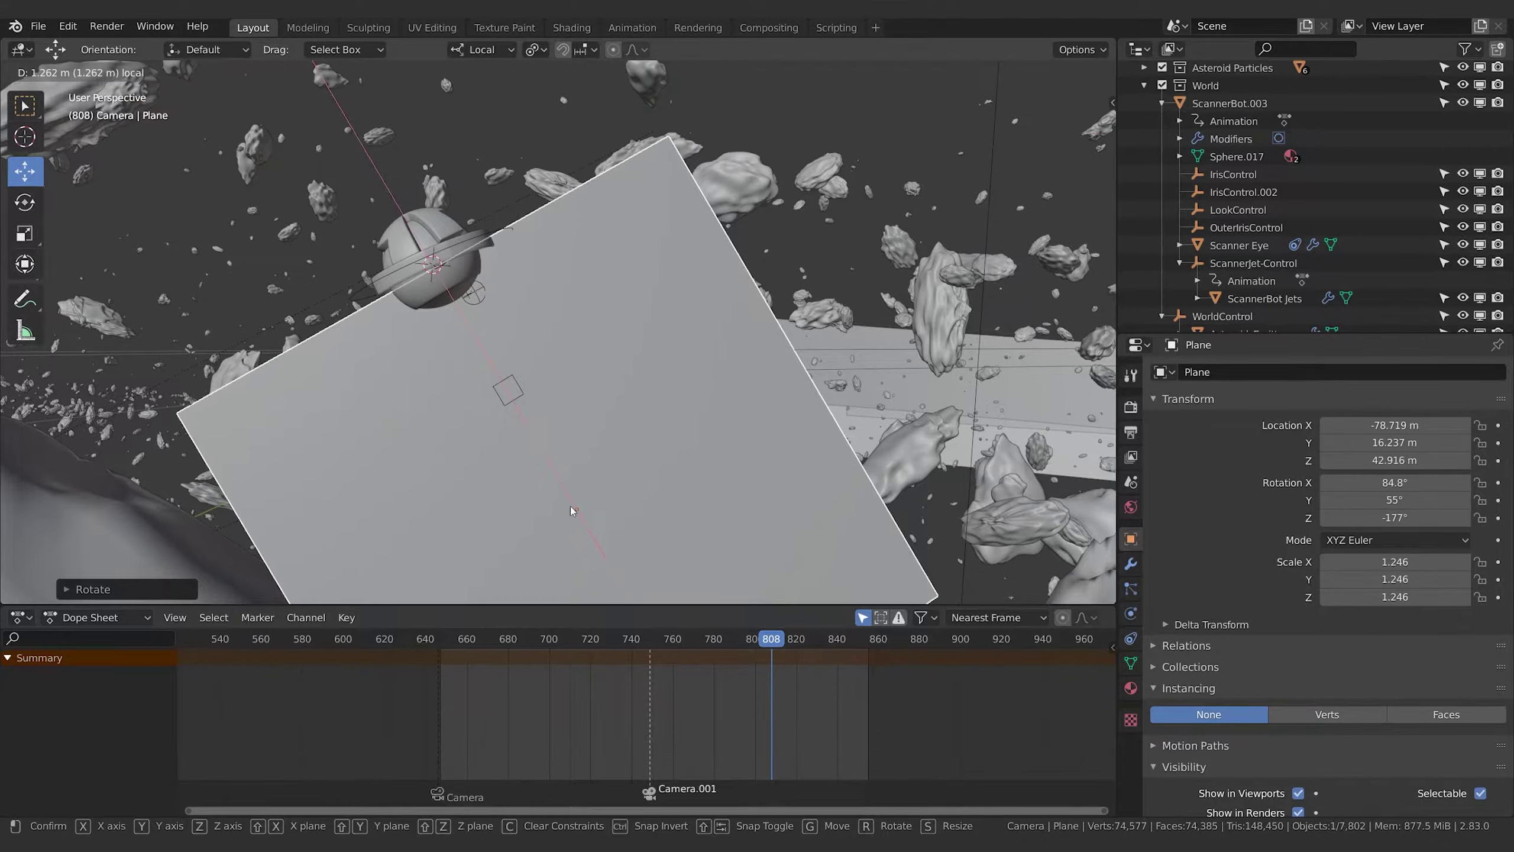
pyautogui.moveTo(571, 511); pyautogui.dragTo(571, 510)
# Select the two vertices of the plane's edge nearest the scanner bot and snap the 3D cursor to them
pyautogui.moveTo(499, 328); pyautogui.dragTo(493, 213, button='middle')
pyautogui.scroll(-3, 508, 237)
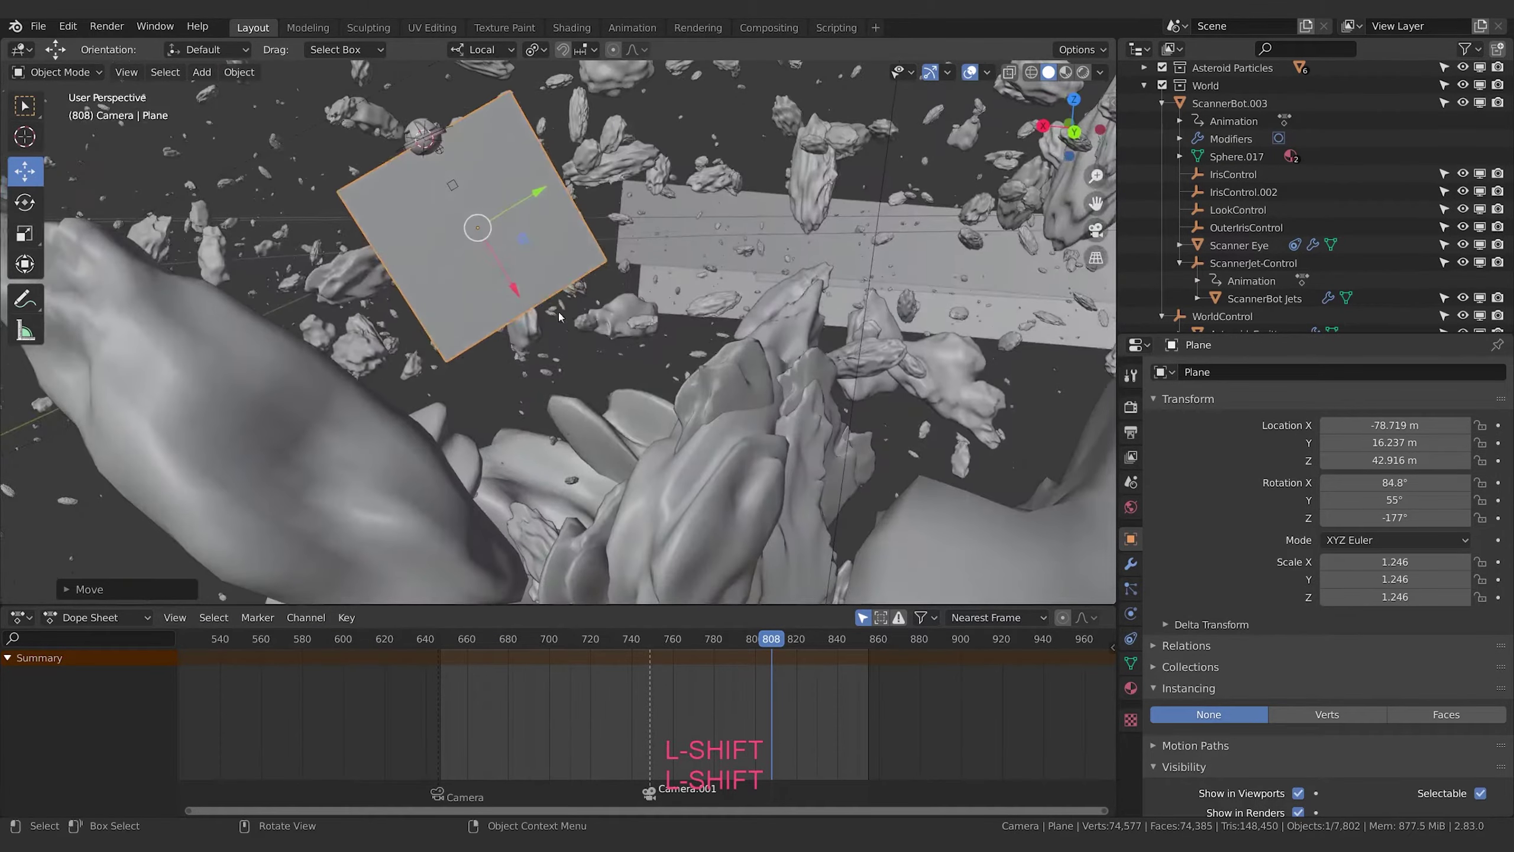
pyautogui.moveTo(559, 316); pyautogui.dragTo(608, 341, button='middle')
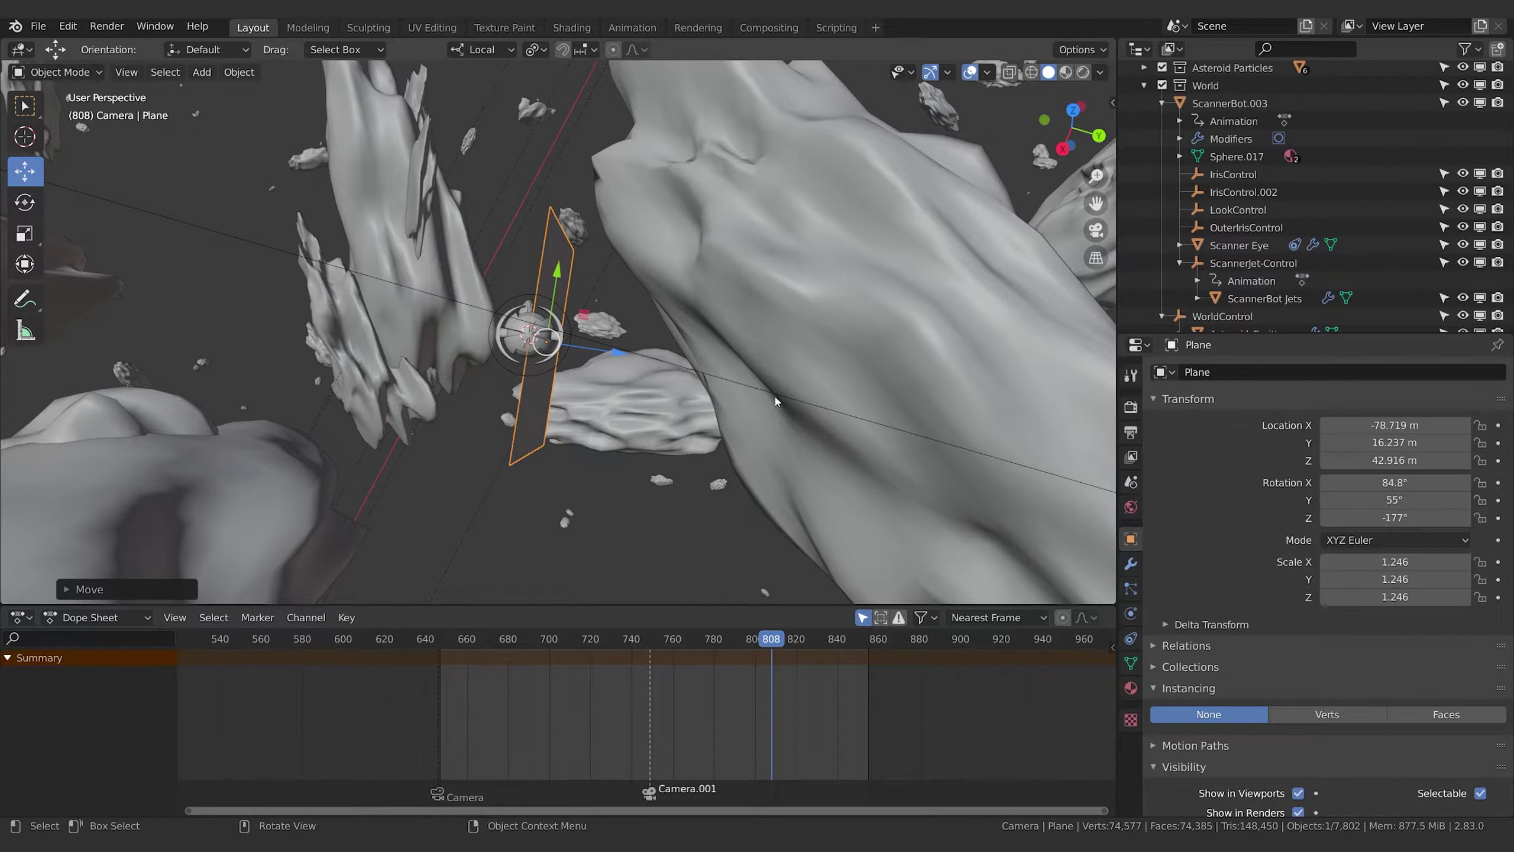
pyautogui.moveTo(599, 357); pyautogui.dragTo(557, 272, button='middle')
pyautogui.press('Tab')
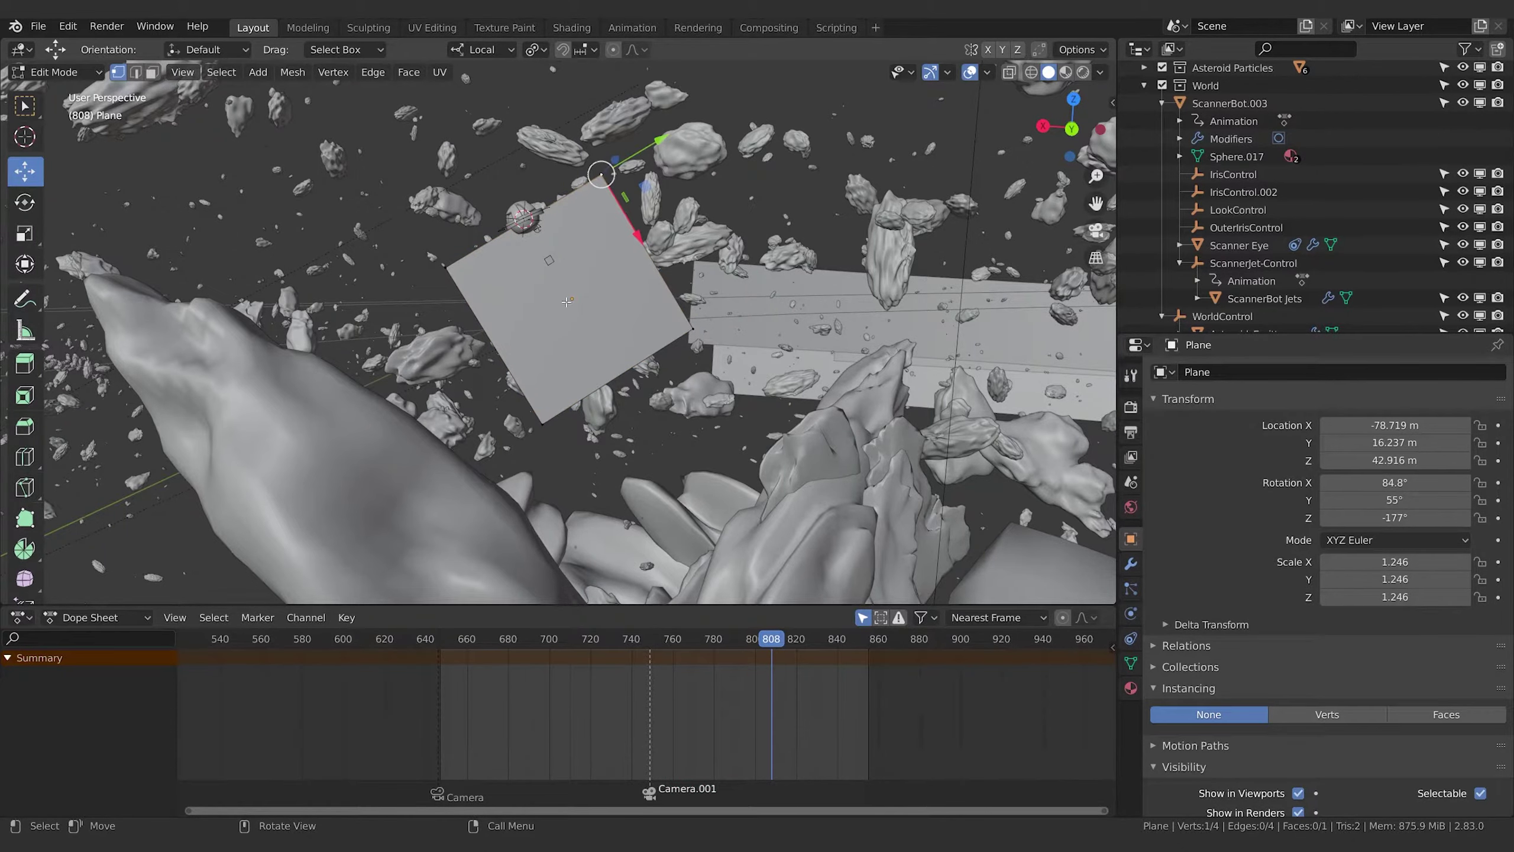
pyautogui.press('Tab')
pyautogui.press('Tab')
pyautogui.keyDown('shift'); pyautogui.click(602, 176); pyautogui.keyUp('shift')
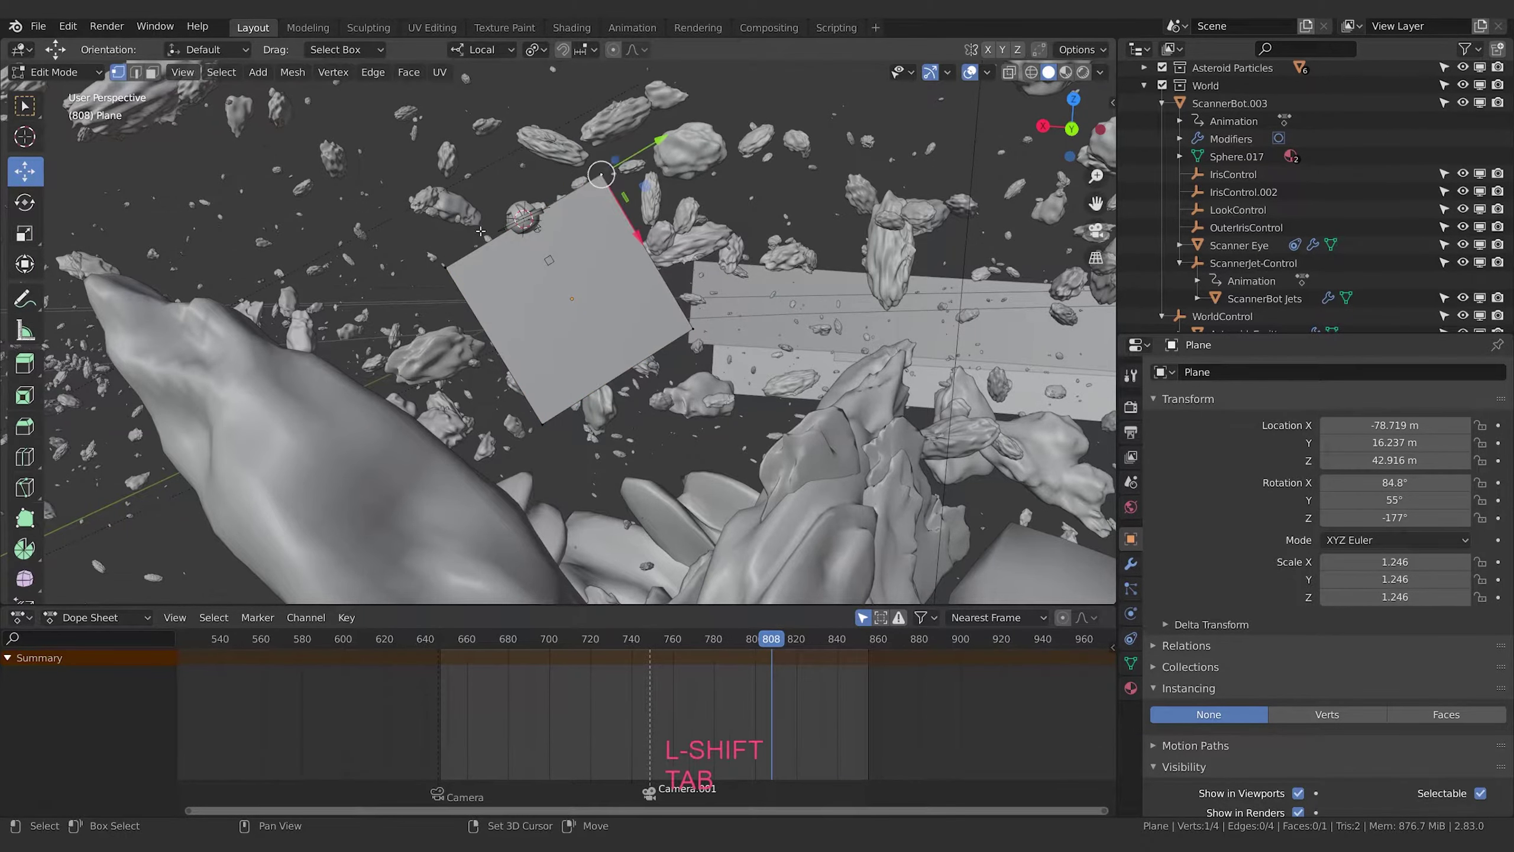
pyautogui.keyDown('shift'); pyautogui.click(446, 267); pyautogui.keyUp('shift')
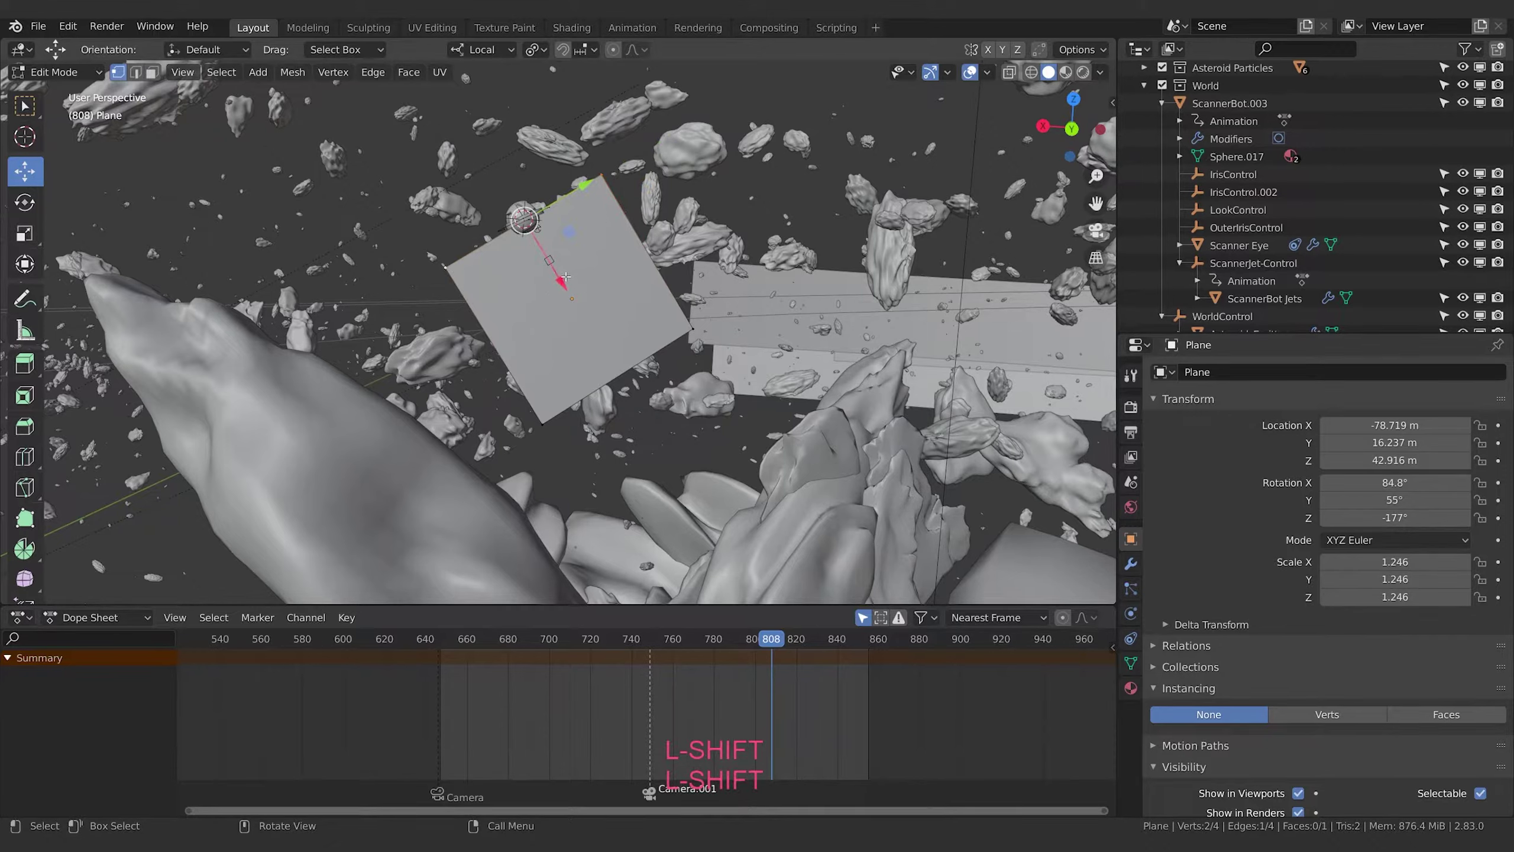
pyautogui.press('shift')
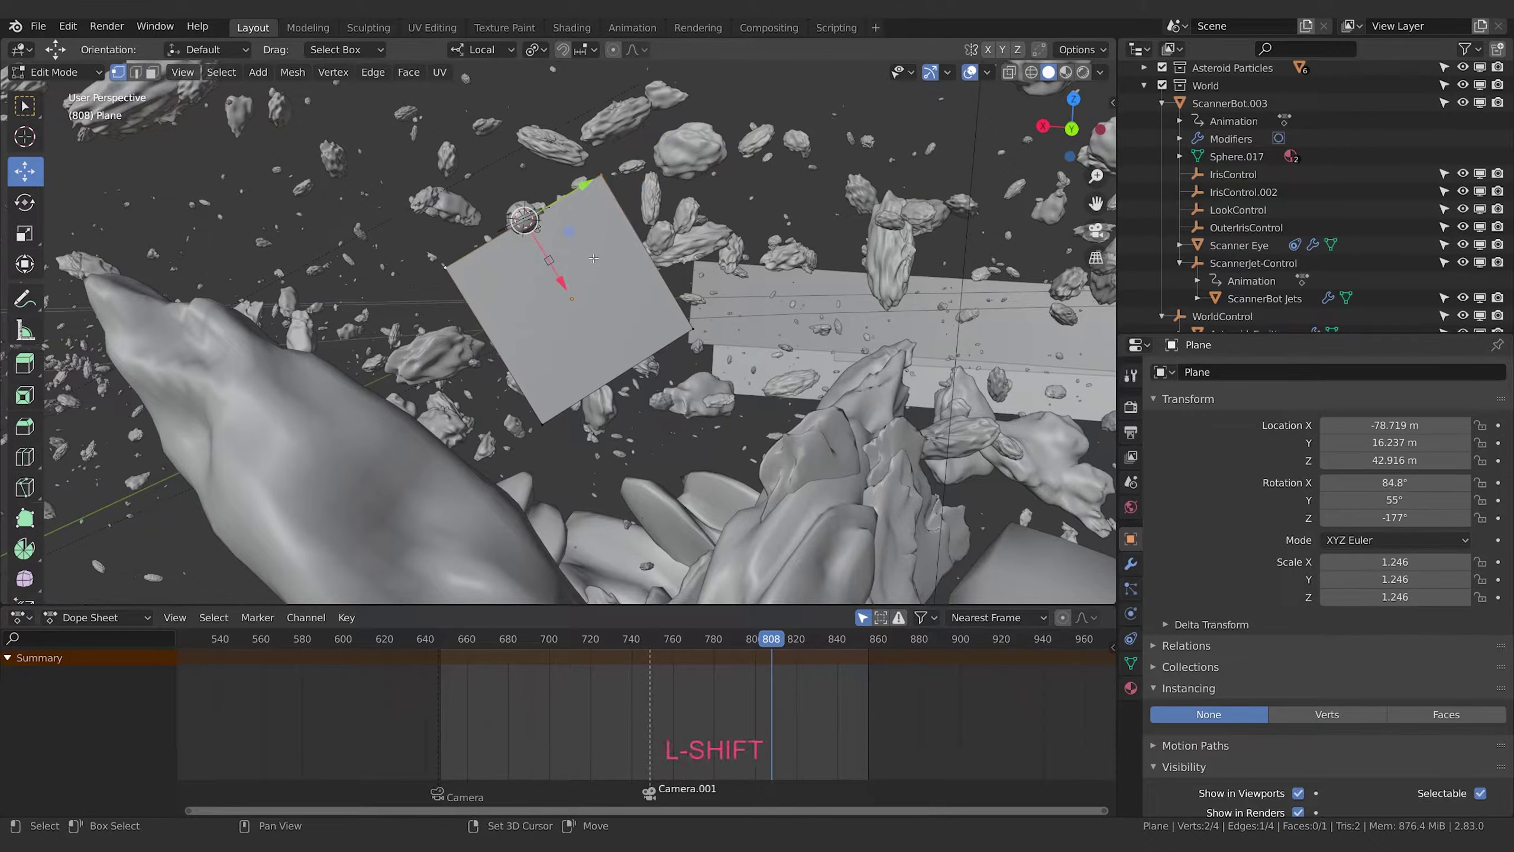
pyautogui.hotkey('shift', 's')
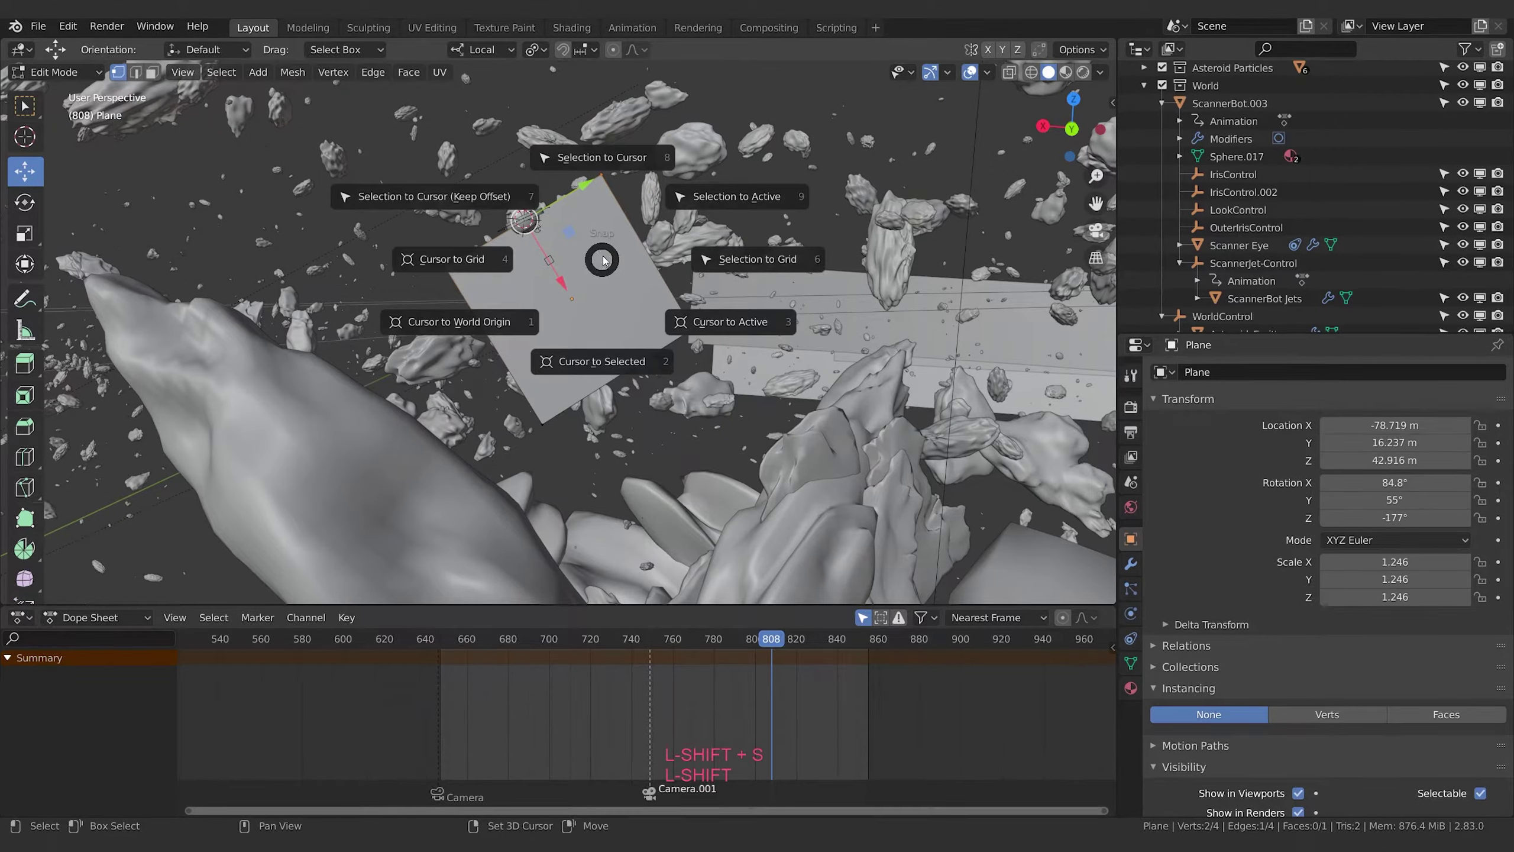
pyautogui.click(621, 303)
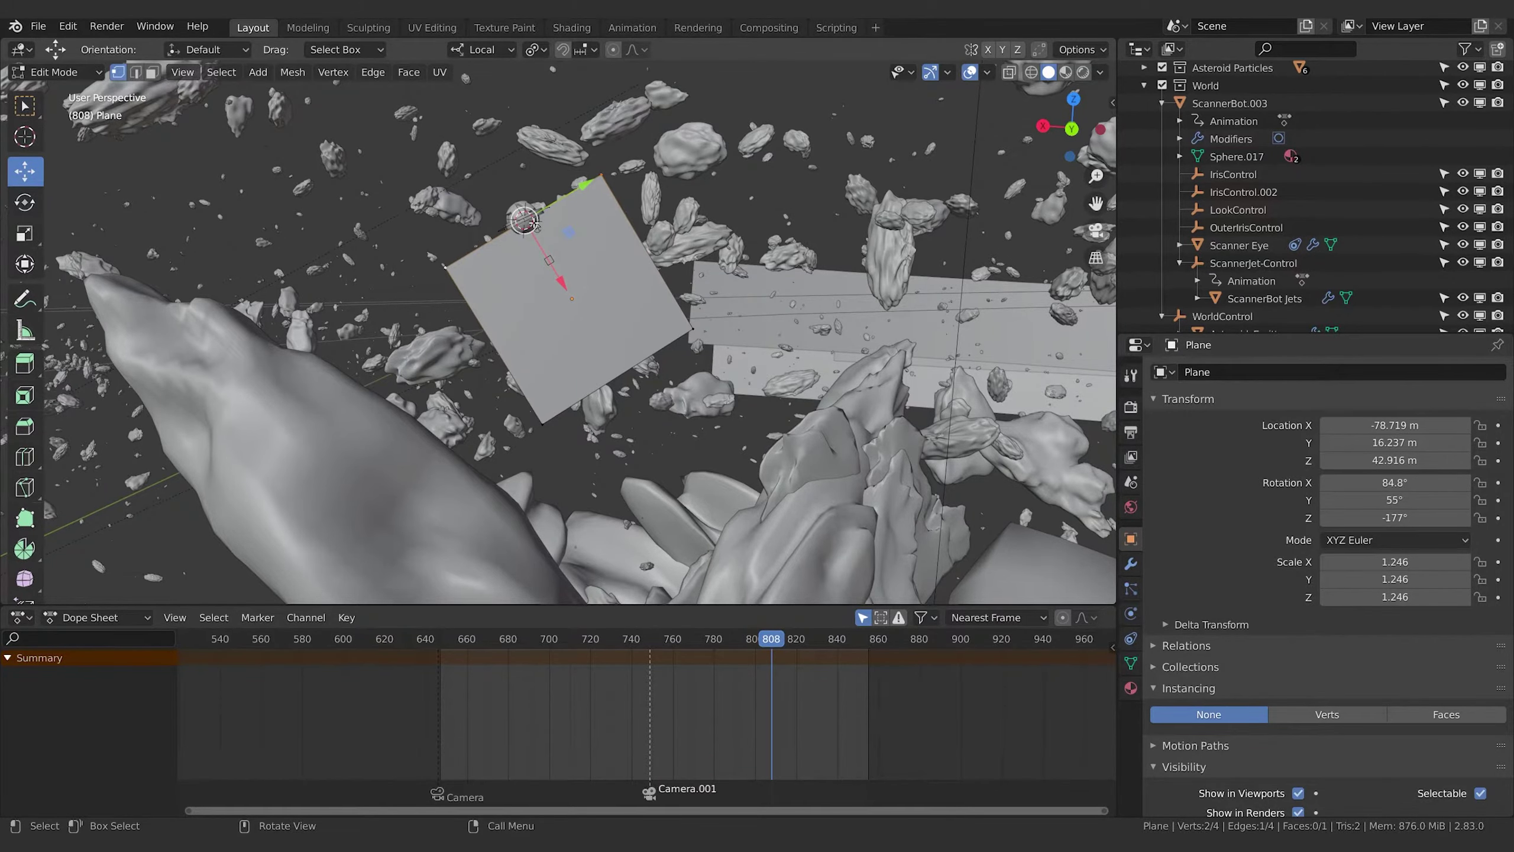
# Return to Object Mode and set the plane's origin to the 3D cursor
pyautogui.moveTo(534, 222); pyautogui.dragTo(706, 304, button='middle')
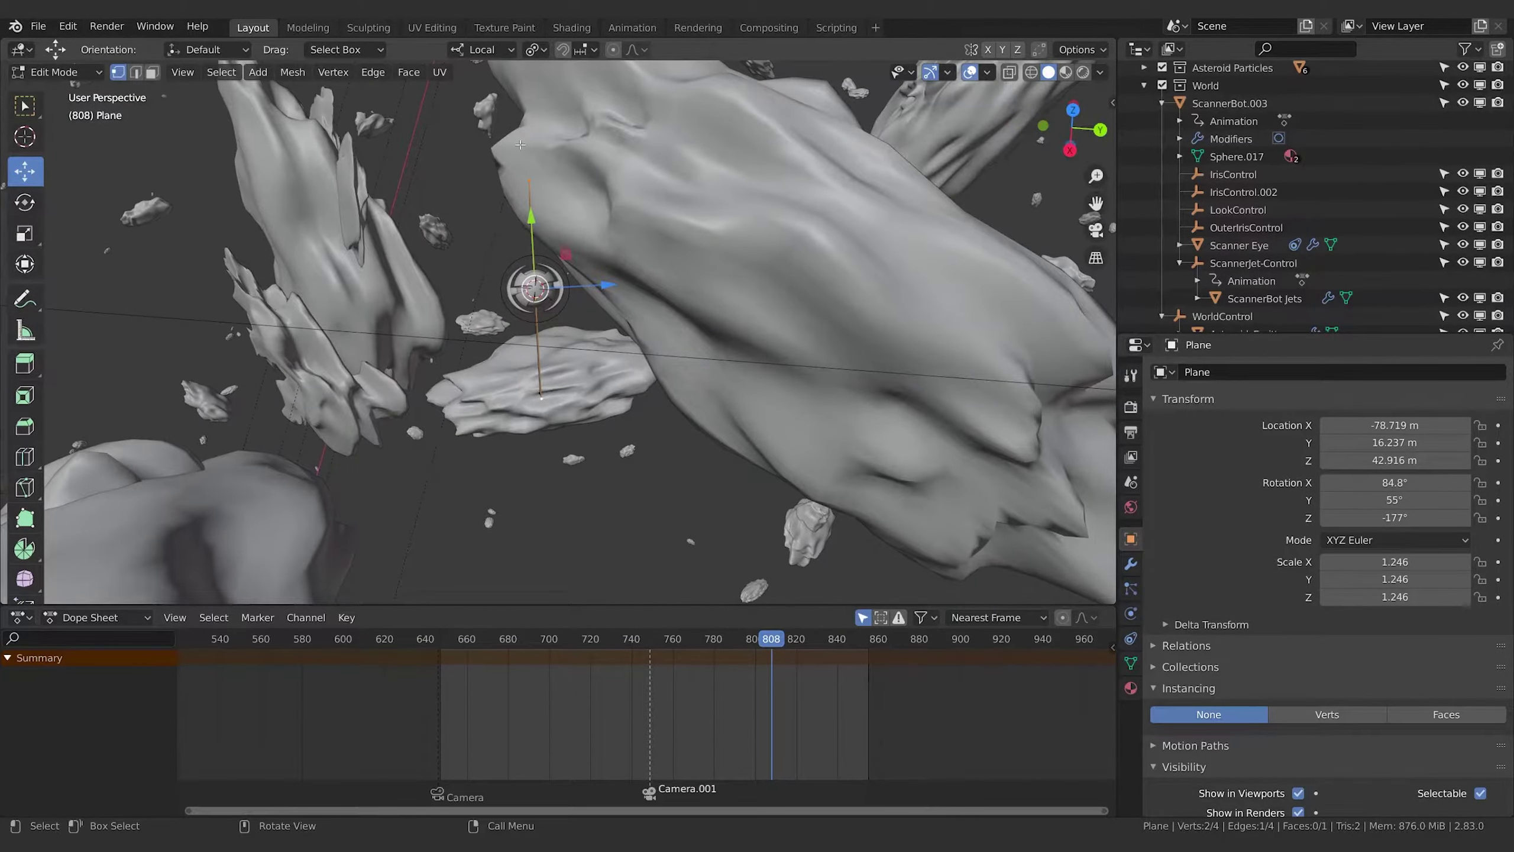
pyautogui.moveTo(530, 321); pyautogui.dragTo(640, 313, button='middle')
pyautogui.press('Tab')
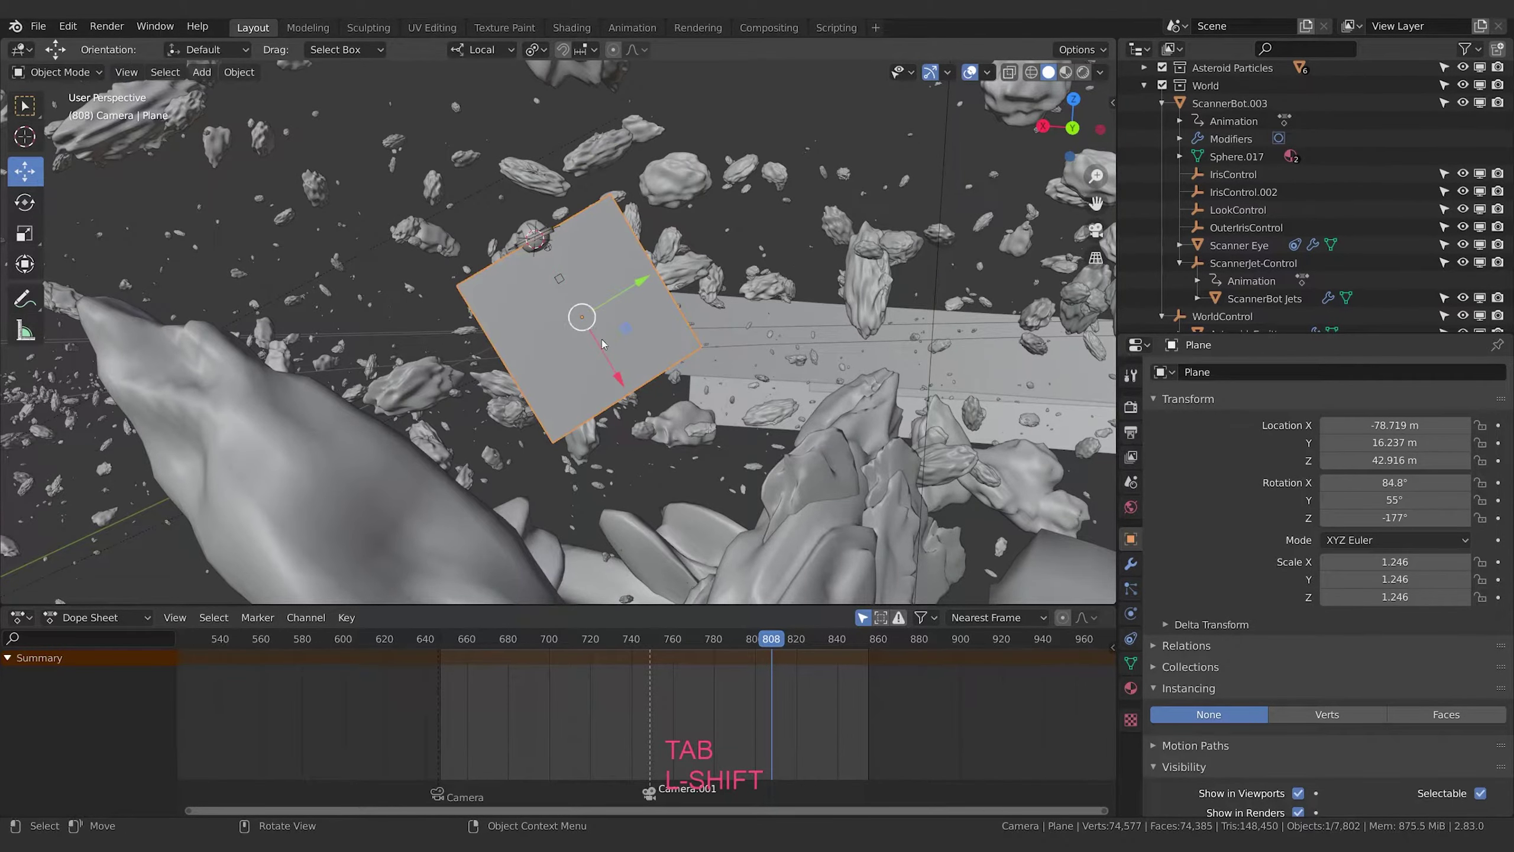
pyautogui.click(246, 74)
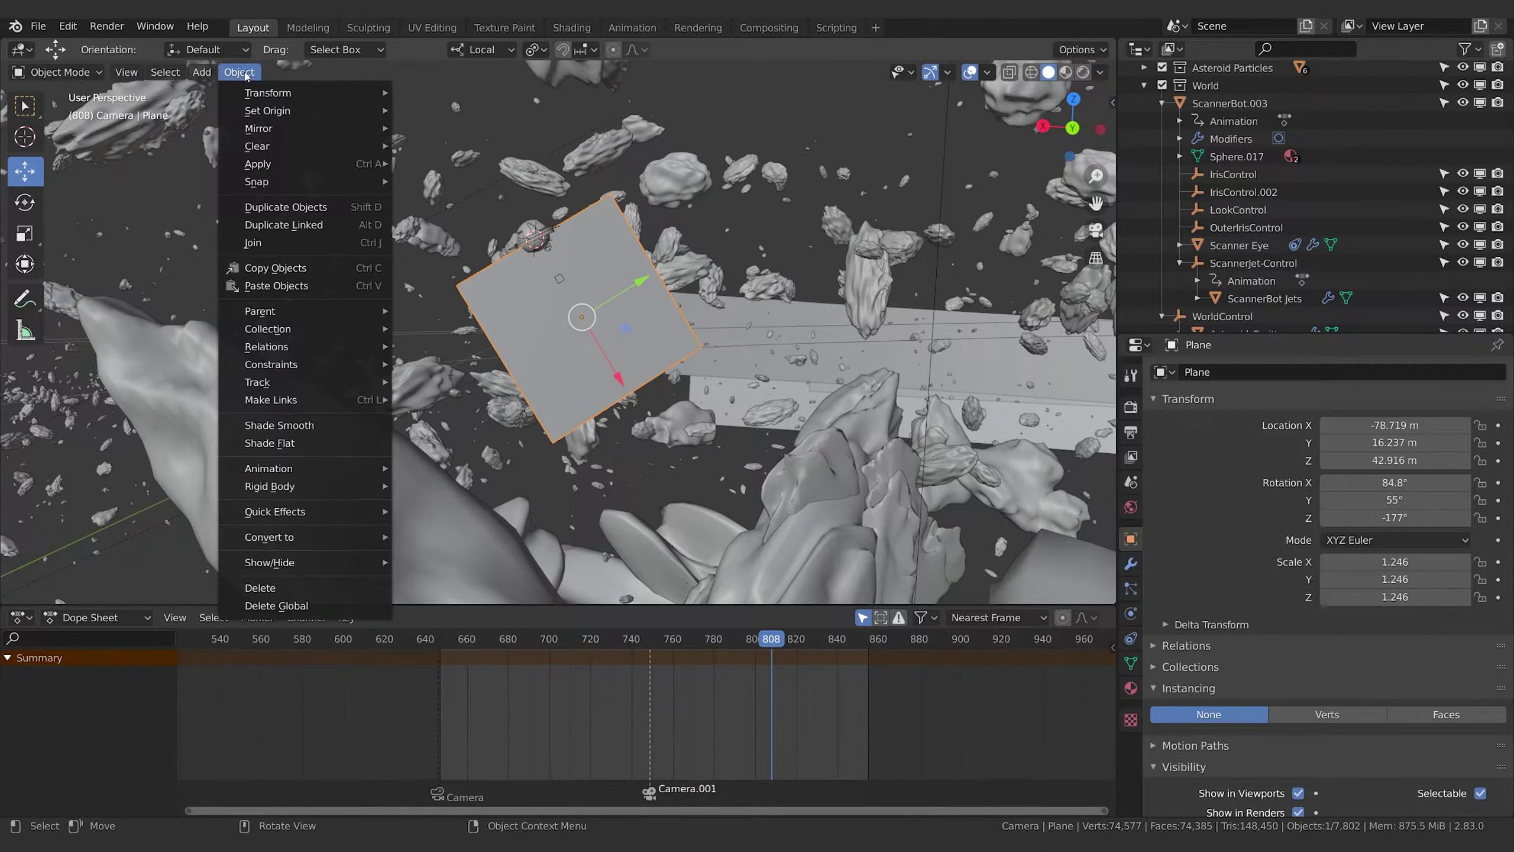
pyautogui.moveTo(254, 110)
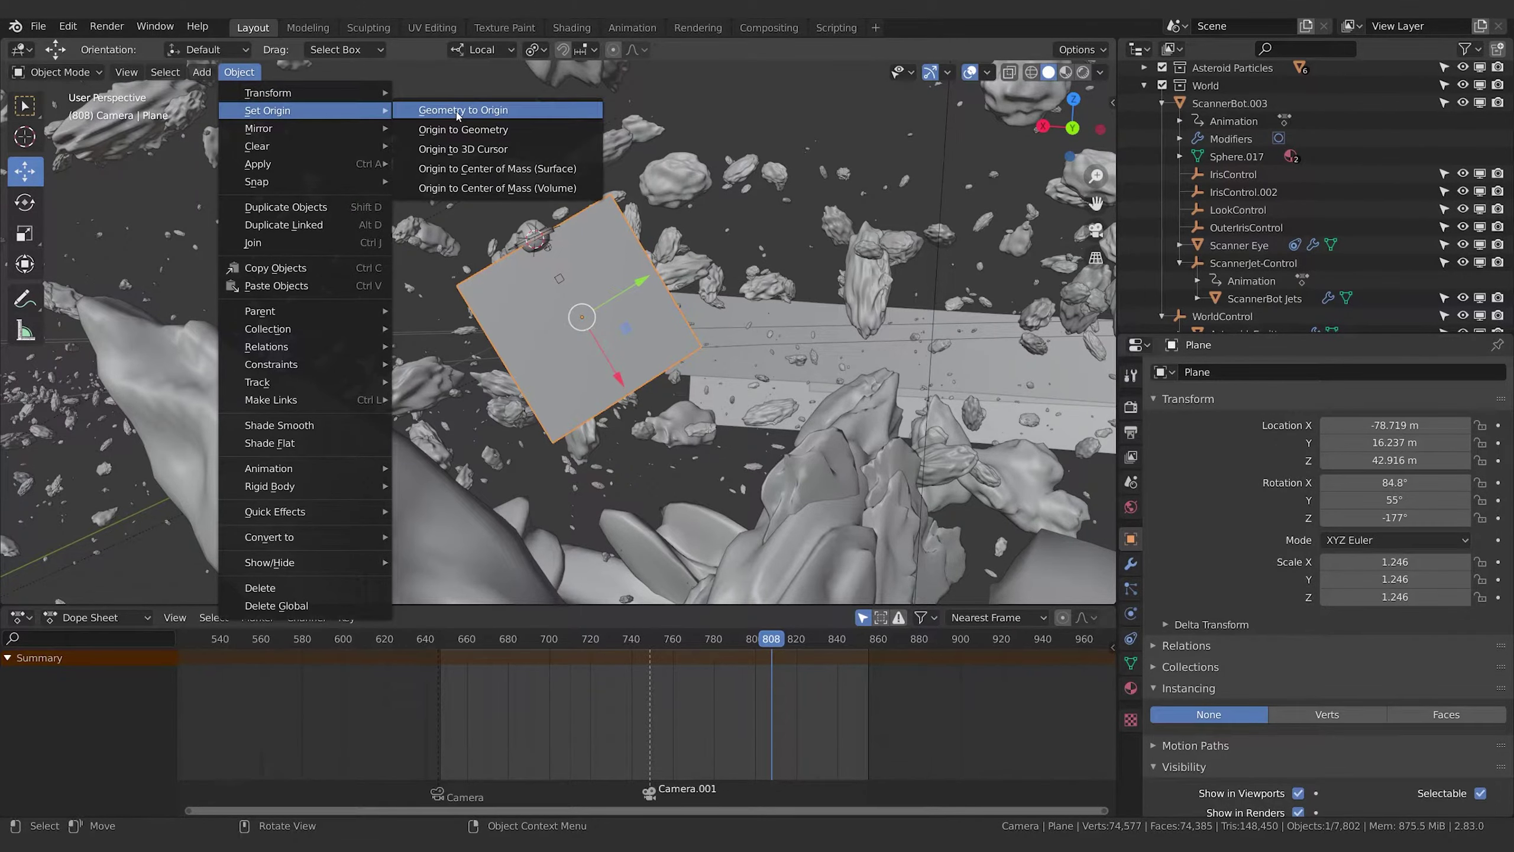
pyautogui.click(487, 148)
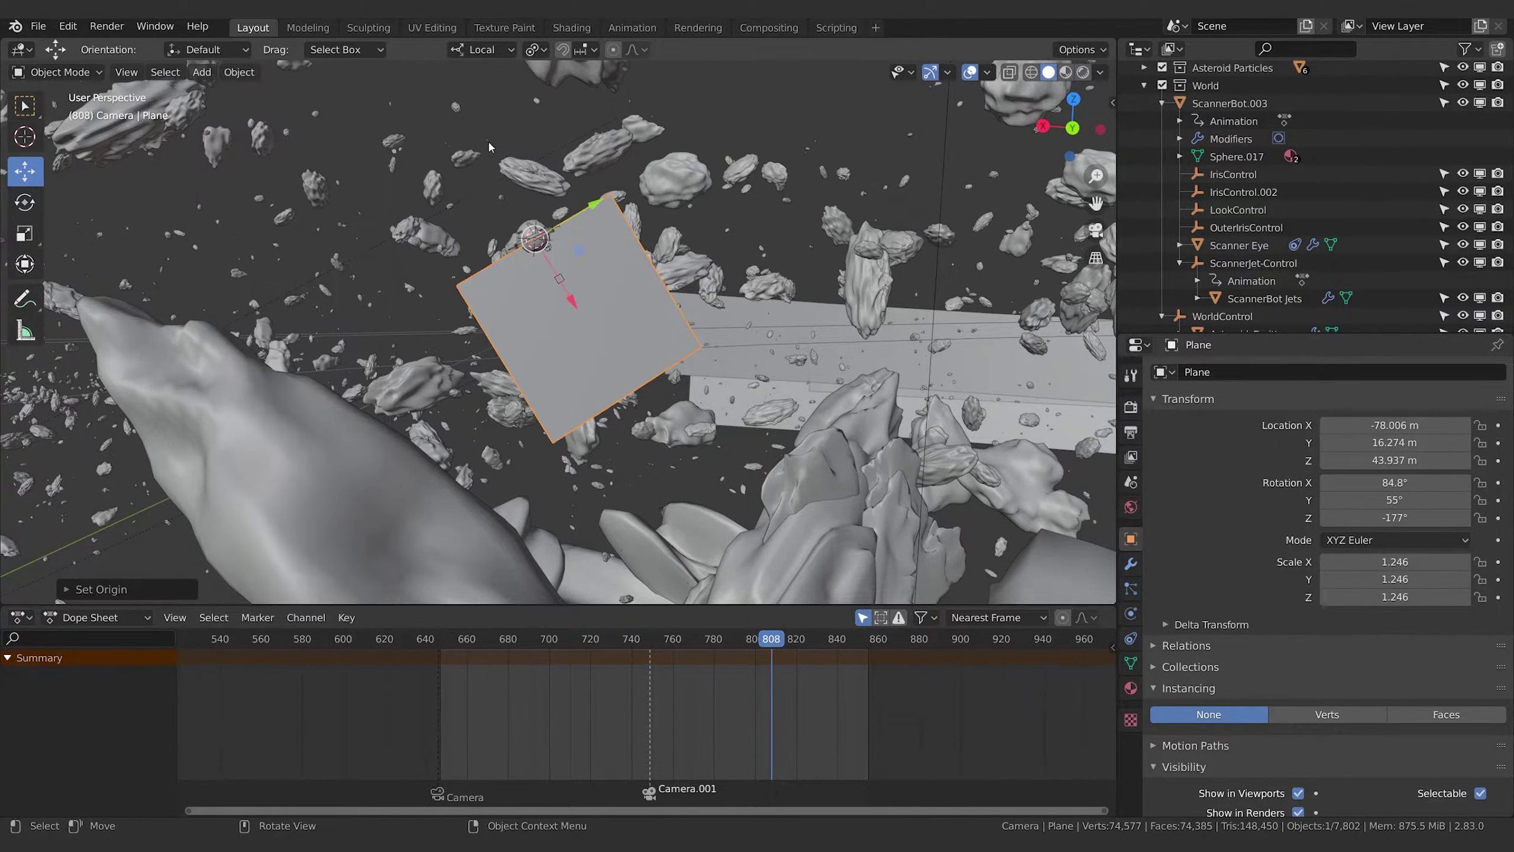
# Try rotating the plane around its local Y axis about the new origin
pyautogui.moveTo(570, 315); pyautogui.dragTo(562, 233, button='middle')
pyautogui.press('r')
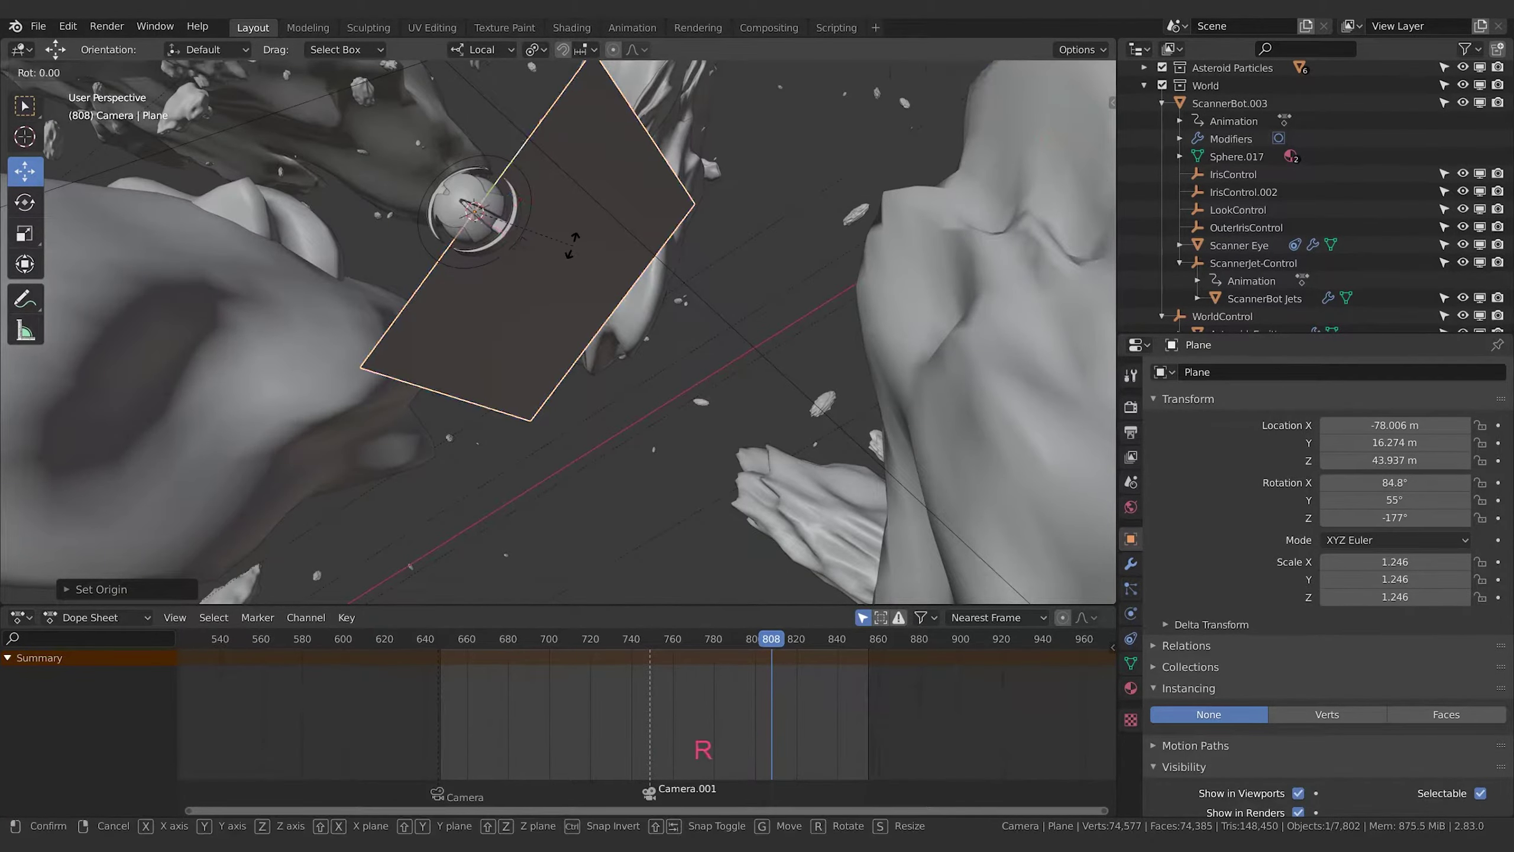
pyautogui.press('y')
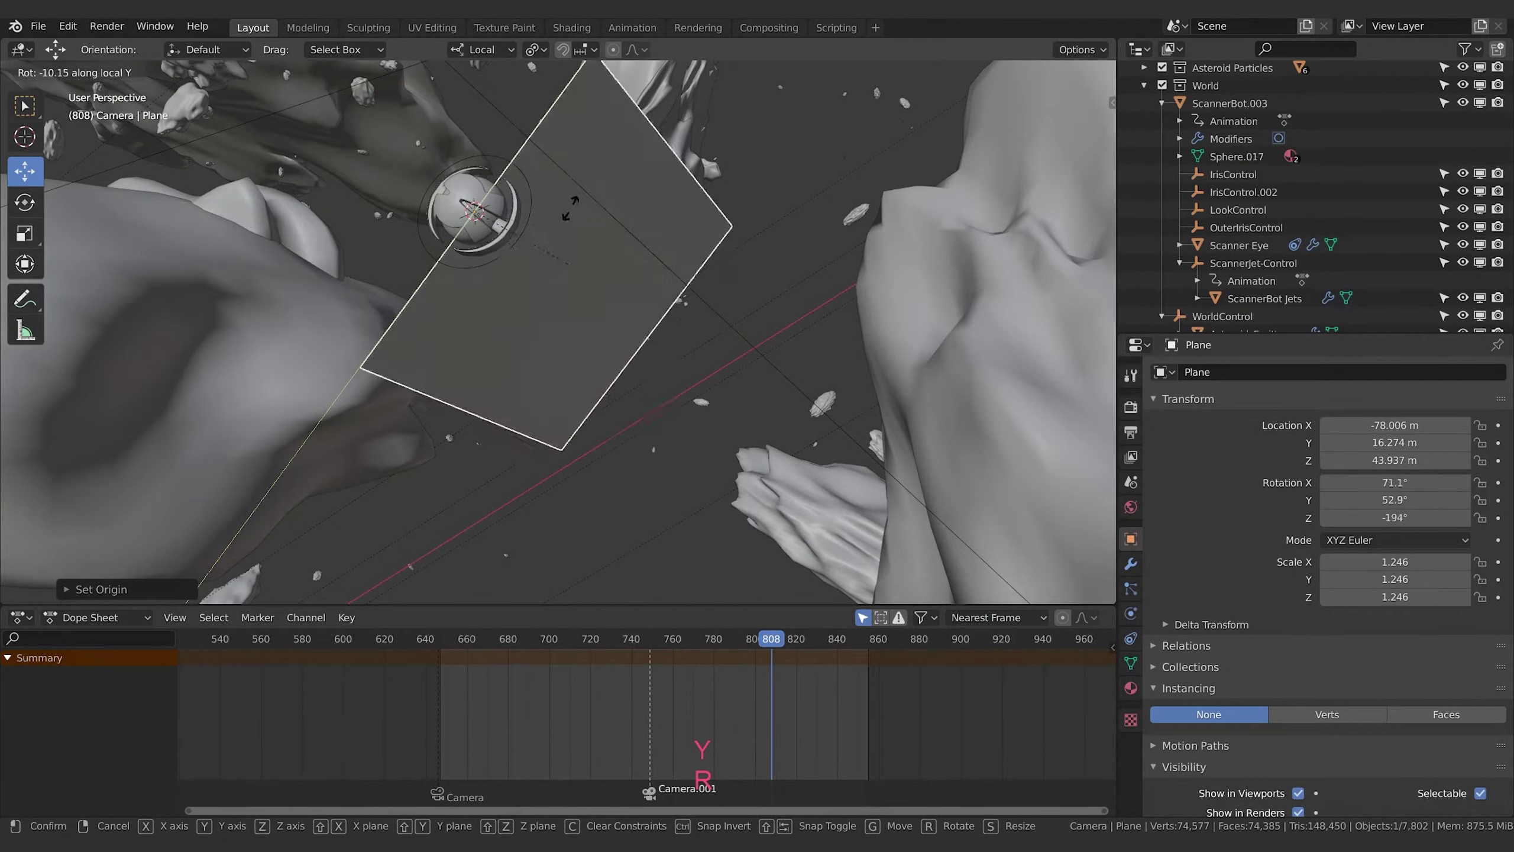
pyautogui.click(570, 253)
pyautogui.moveTo(570, 253); pyautogui.dragTo(426, 273, button='middle')
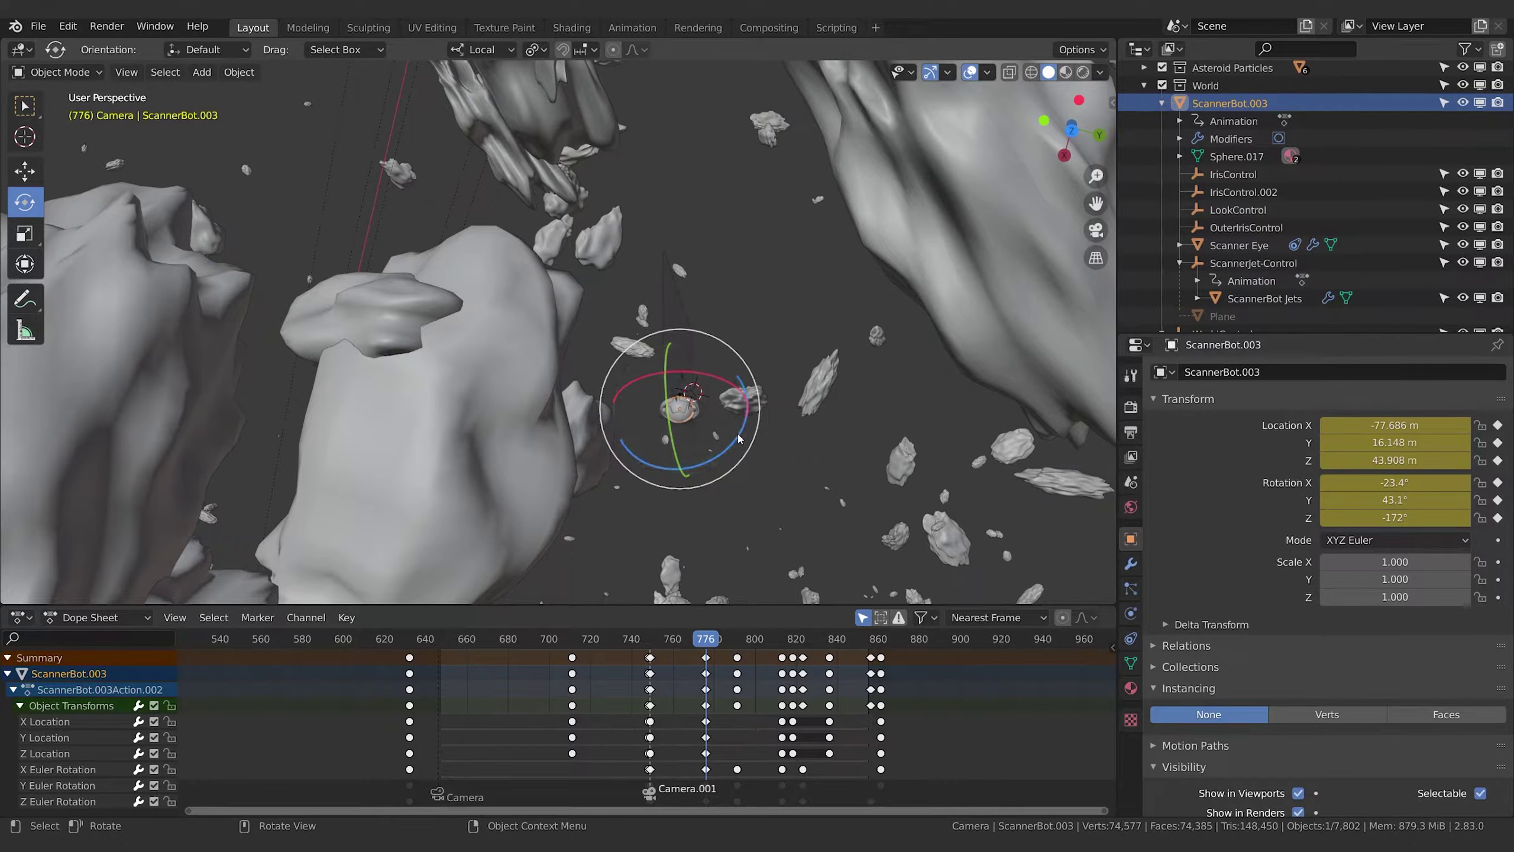
# Rotate ScannerBot.003 at frame 776 to about X -4°, Y 48°, Z -144°, swinging the attached plane with it
pyautogui.moveTo(739, 440); pyautogui.dragTo(756, 413)
pyautogui.moveTo(767, 393); pyautogui.dragTo(759, 257, button='middle')
pyautogui.moveTo(760, 257); pyautogui.dragTo(683, 275, button='middle')
# Lengthen the plane in Edit Mode by moving its far edge outward along local X until it reaches into the asteroid
pyautogui.click(592, 274)
pyautogui.press('Tab')
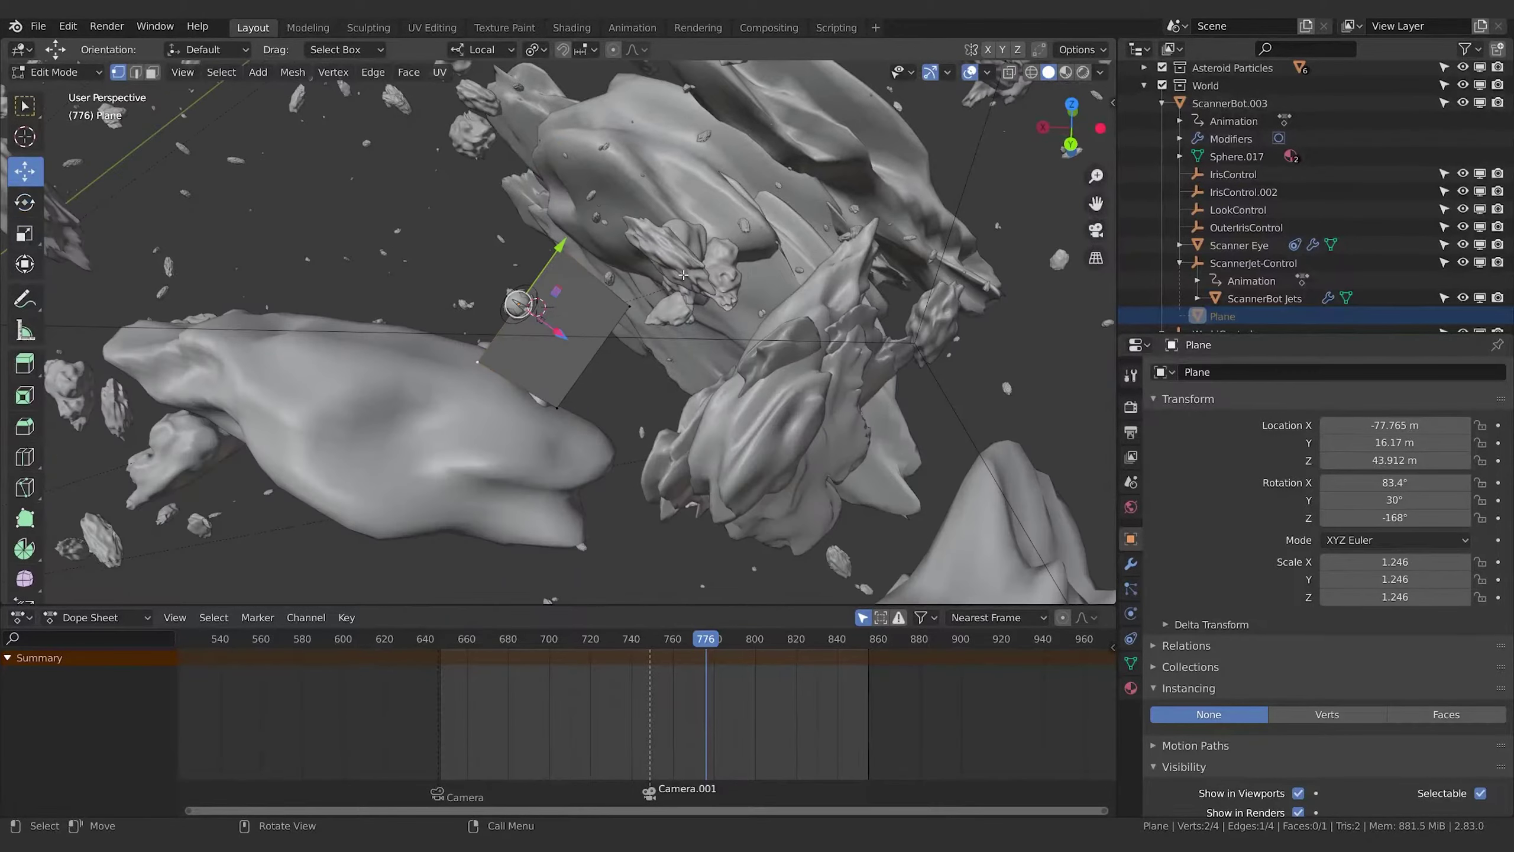
pyautogui.click(639, 312)
pyautogui.keyDown('shift'); pyautogui.click(571, 410); pyautogui.keyUp('shift')
pyautogui.moveTo(614, 310); pyautogui.dragTo(664, 386, button='middle')
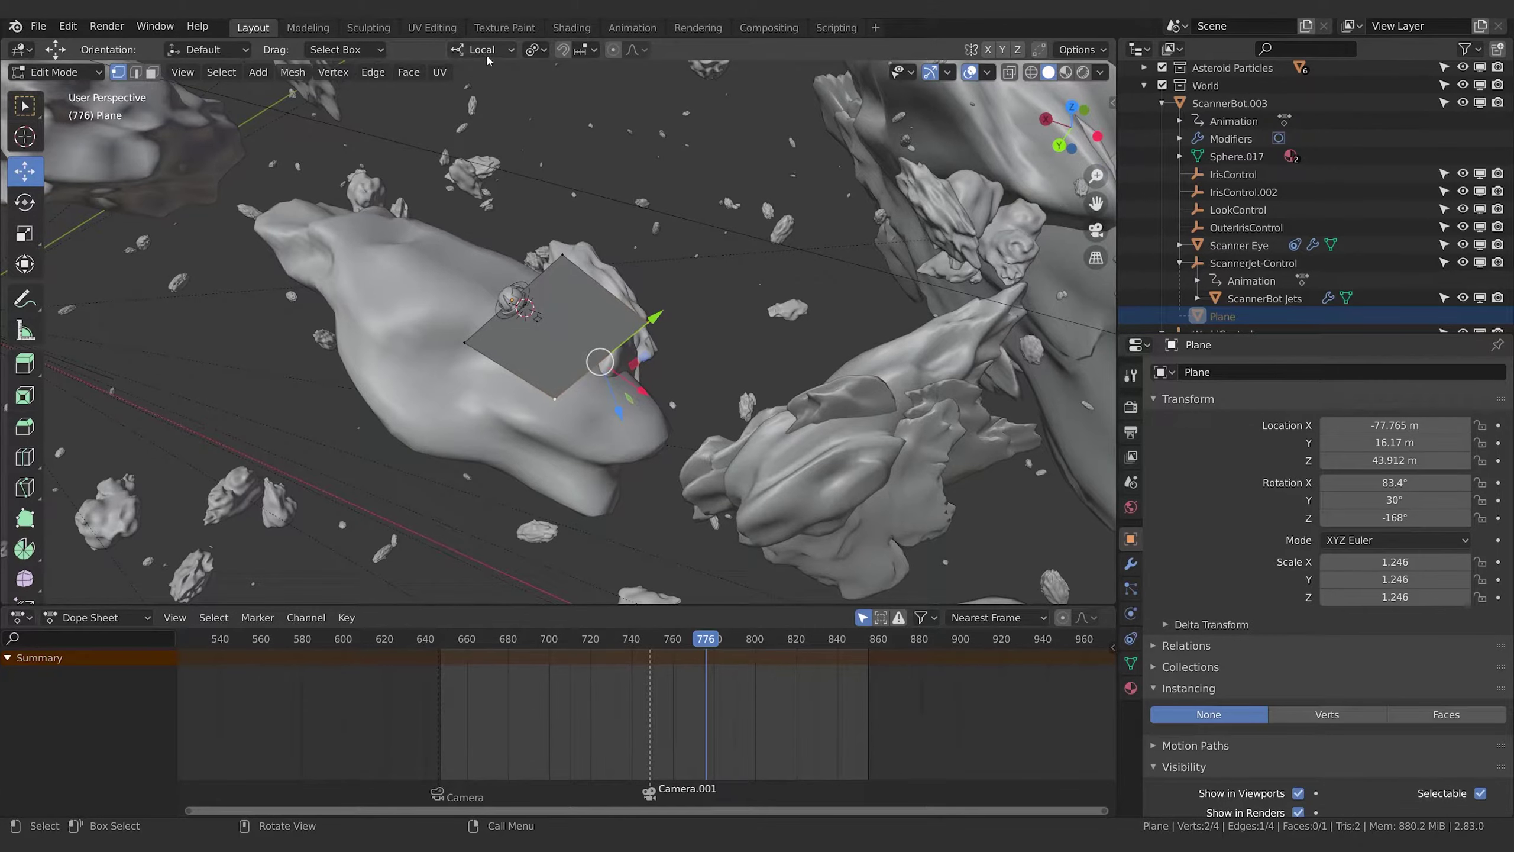
pyautogui.moveTo(639, 391); pyautogui.dragTo(877, 531)
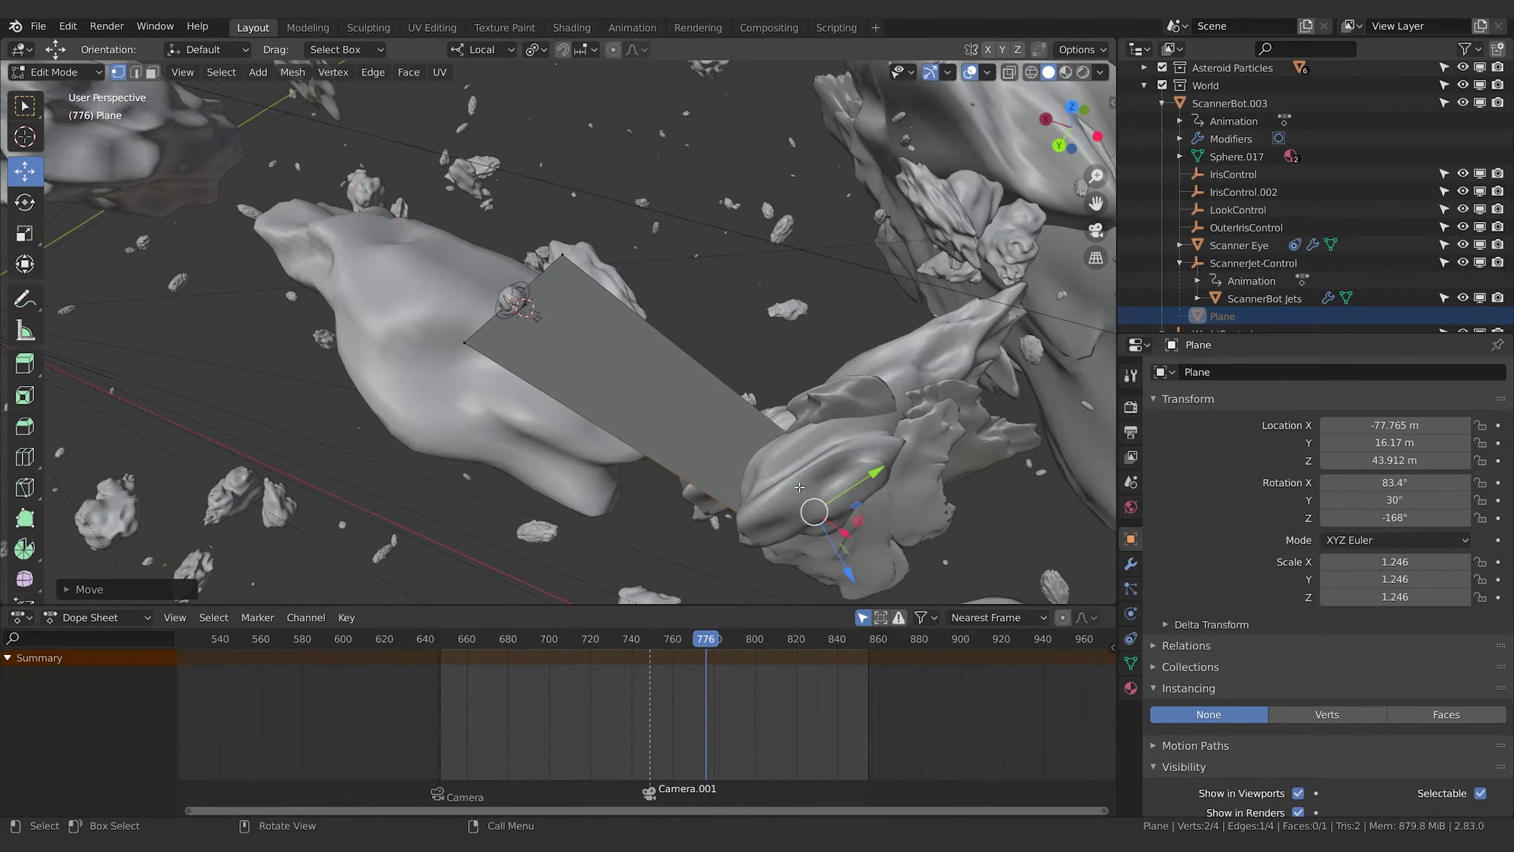
pyautogui.moveTo(876, 532); pyautogui.dragTo(570, 200, button='middle')
pyautogui.press('Tab')
# Select ScannerBot.003 and insert a keyframe for its rotation at frame 776
pyautogui.moveTo(709, 291); pyautogui.dragTo(788, 365, button='middle')
pyautogui.moveTo(671, 381); pyautogui.dragTo(691, 378, button='middle')
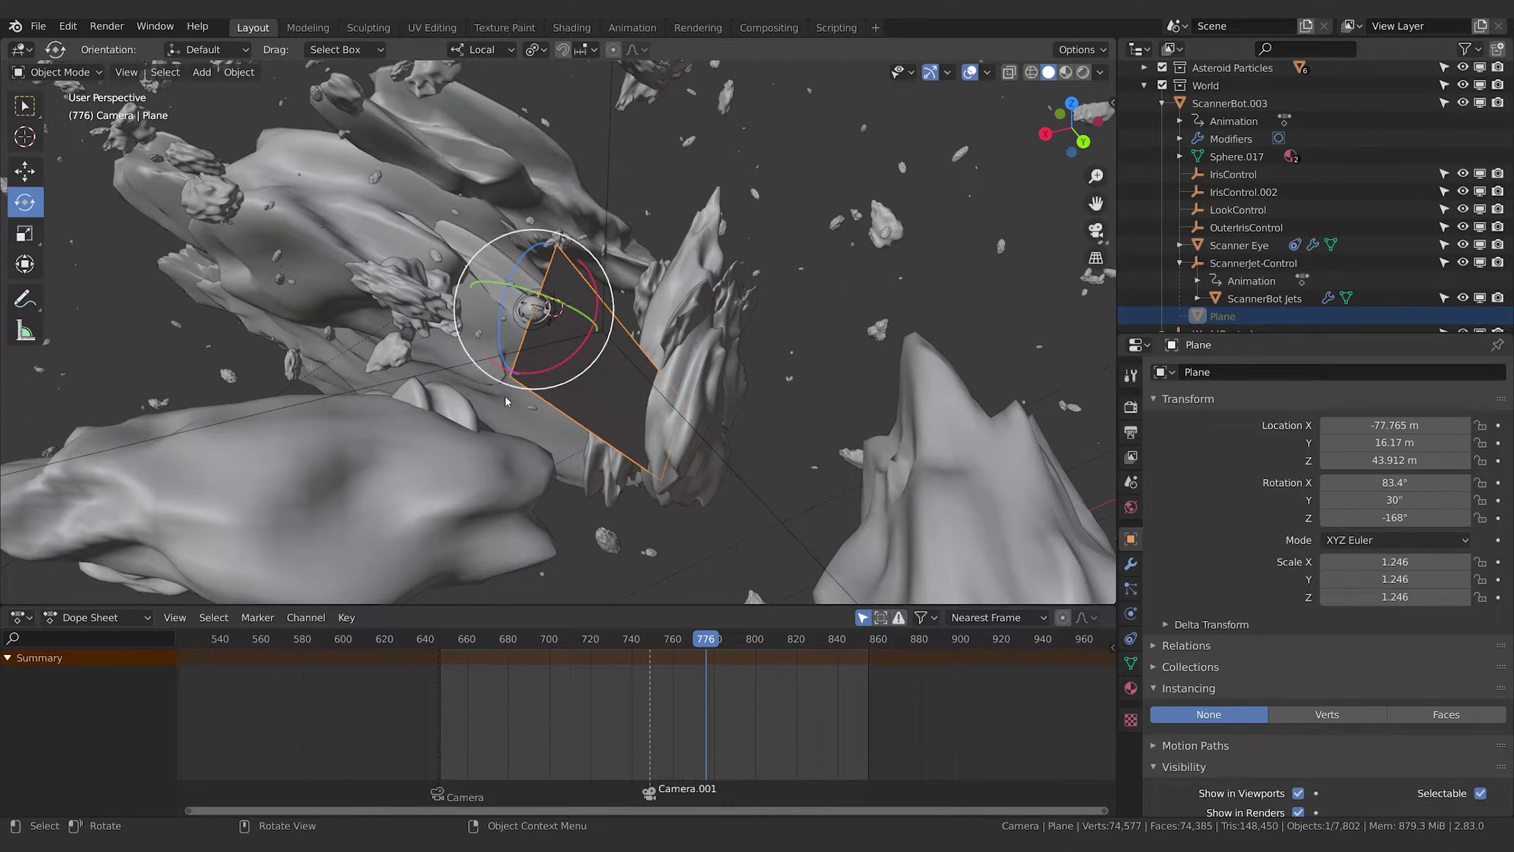
pyautogui.click(528, 322)
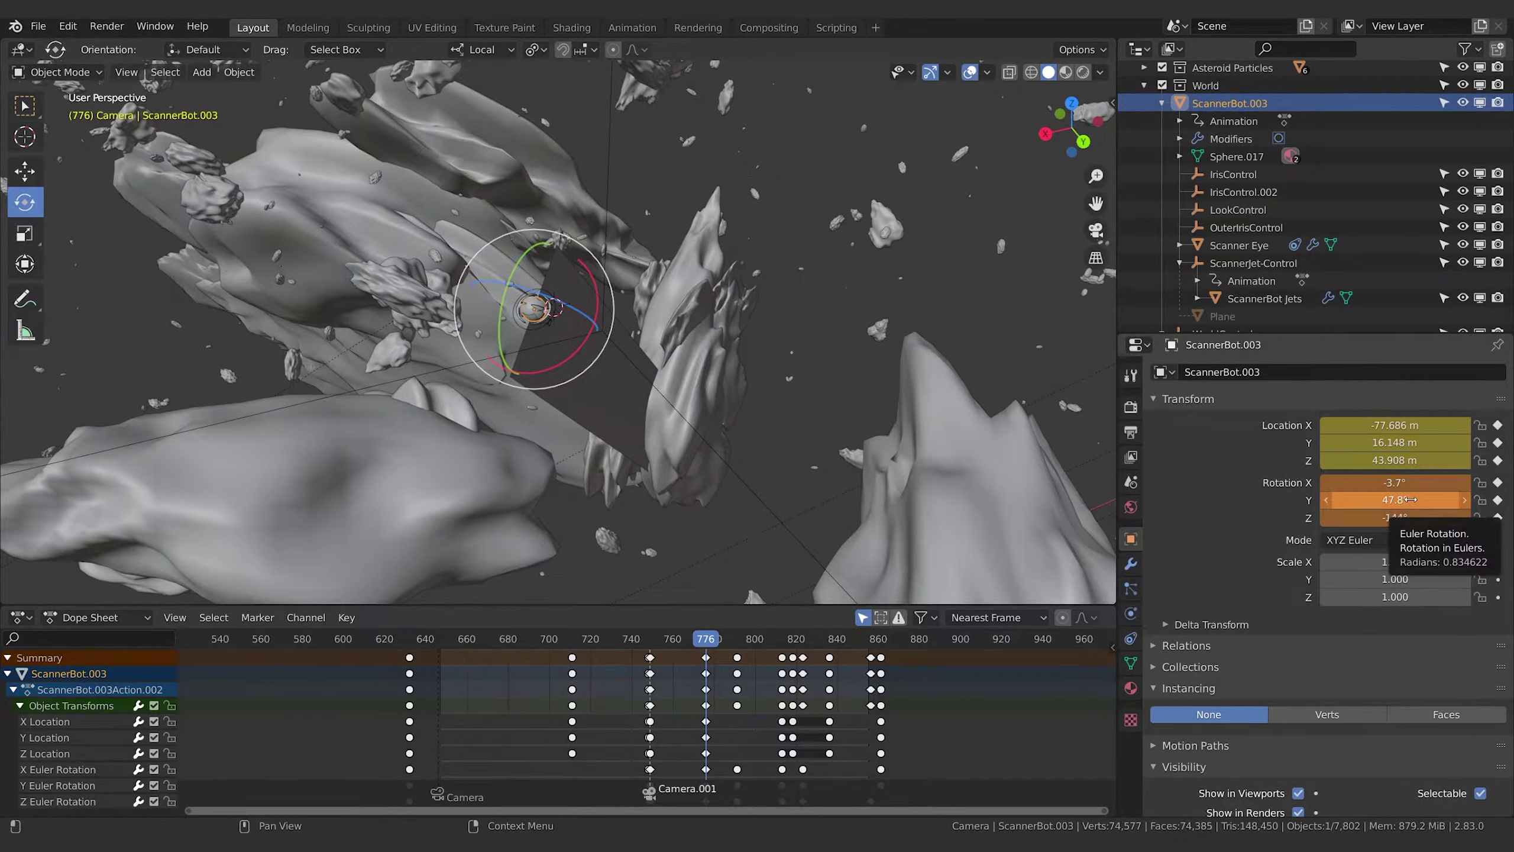
pyautogui.press('i')
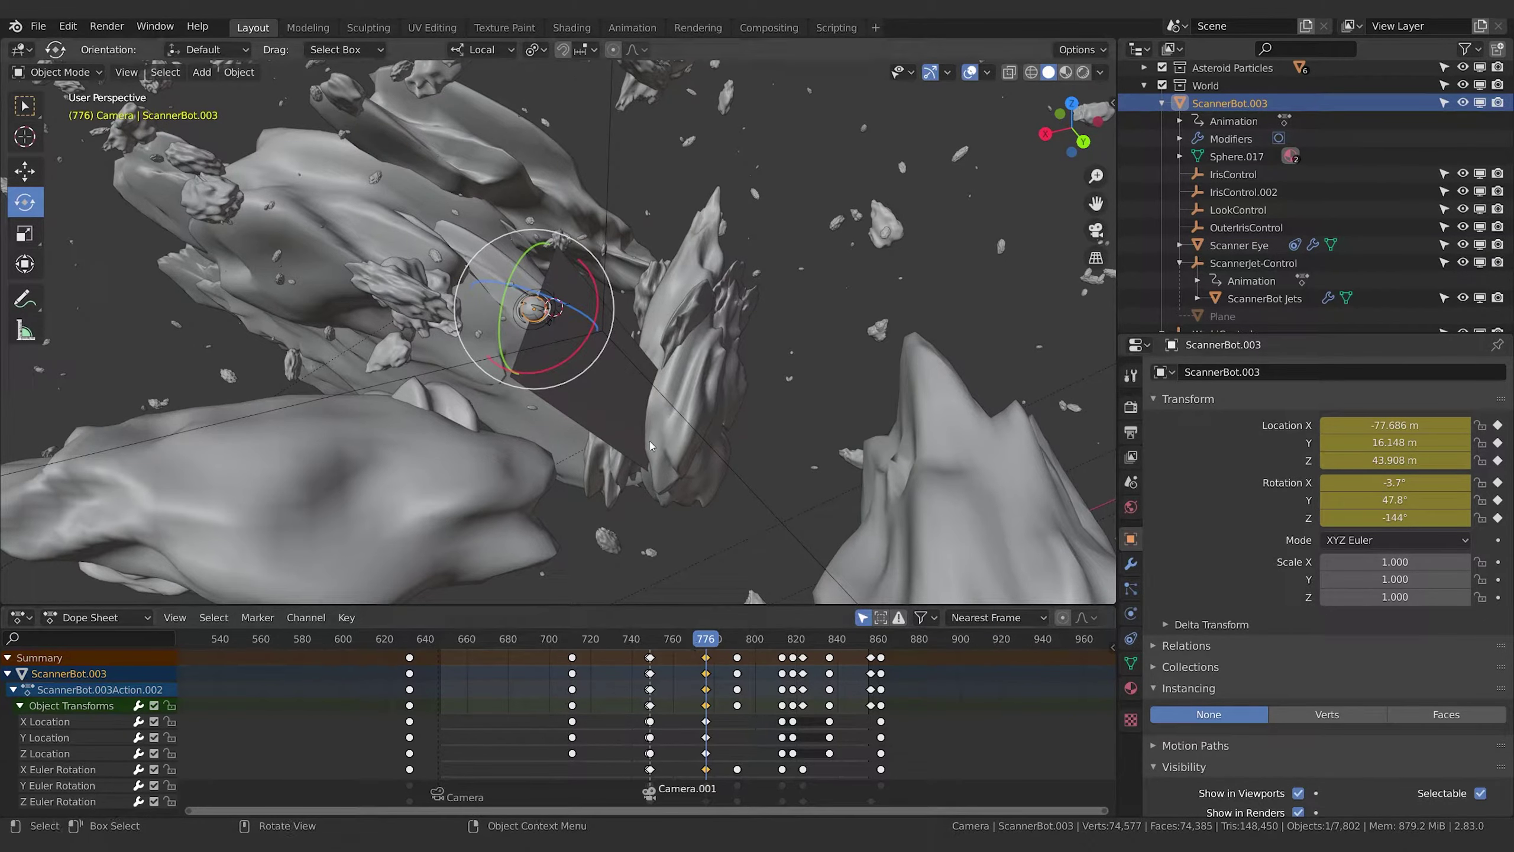
# Play the animation from around frame 750 and step through the bot's keyframes to examine the plane's sweep
pyautogui.press('space')
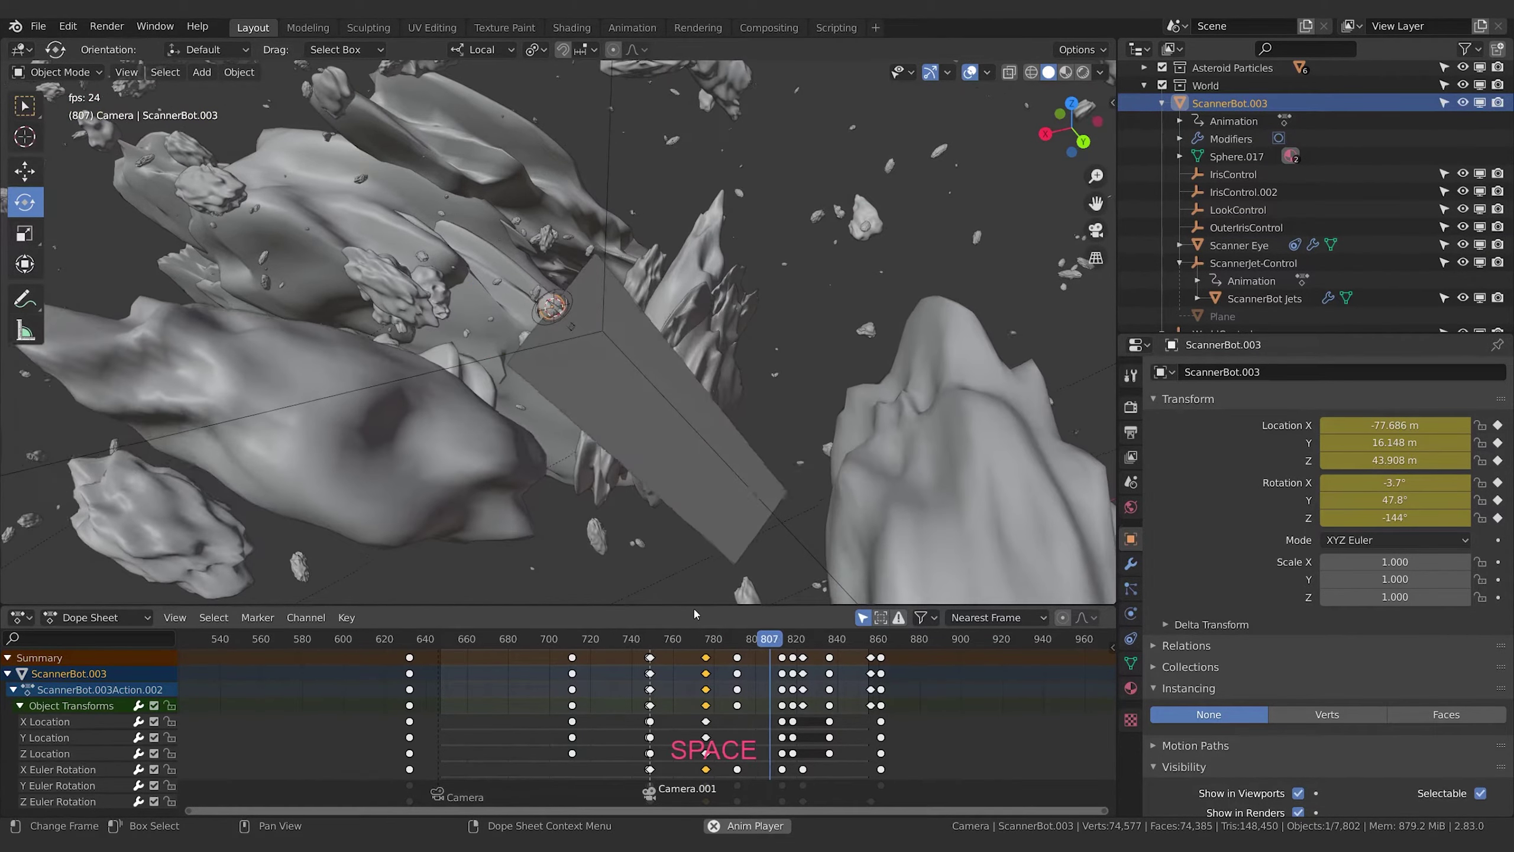
pyautogui.press('space')
pyautogui.click(695, 640)
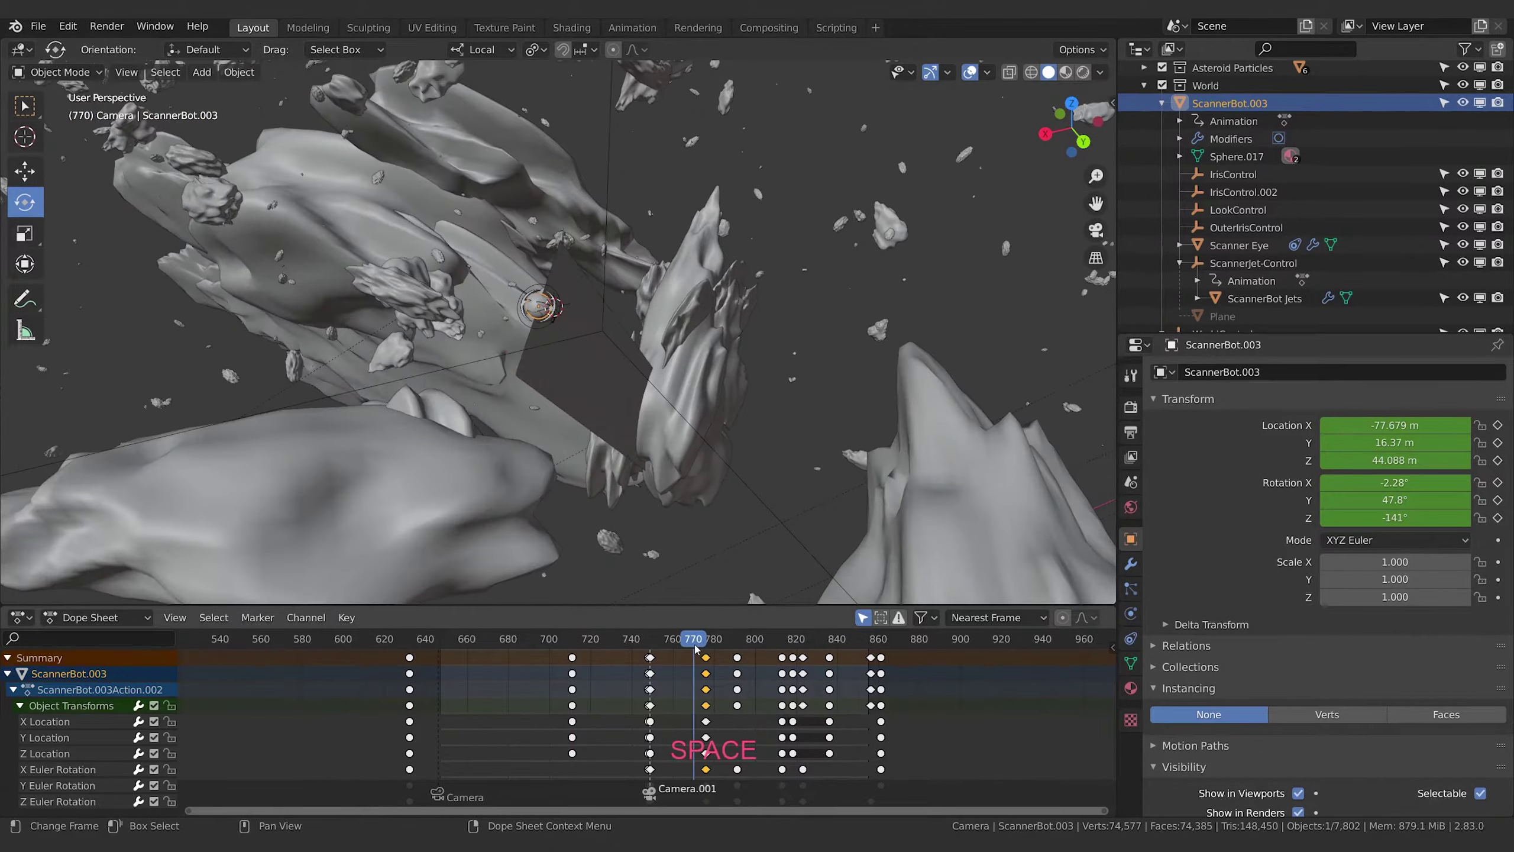
pyautogui.press('space')
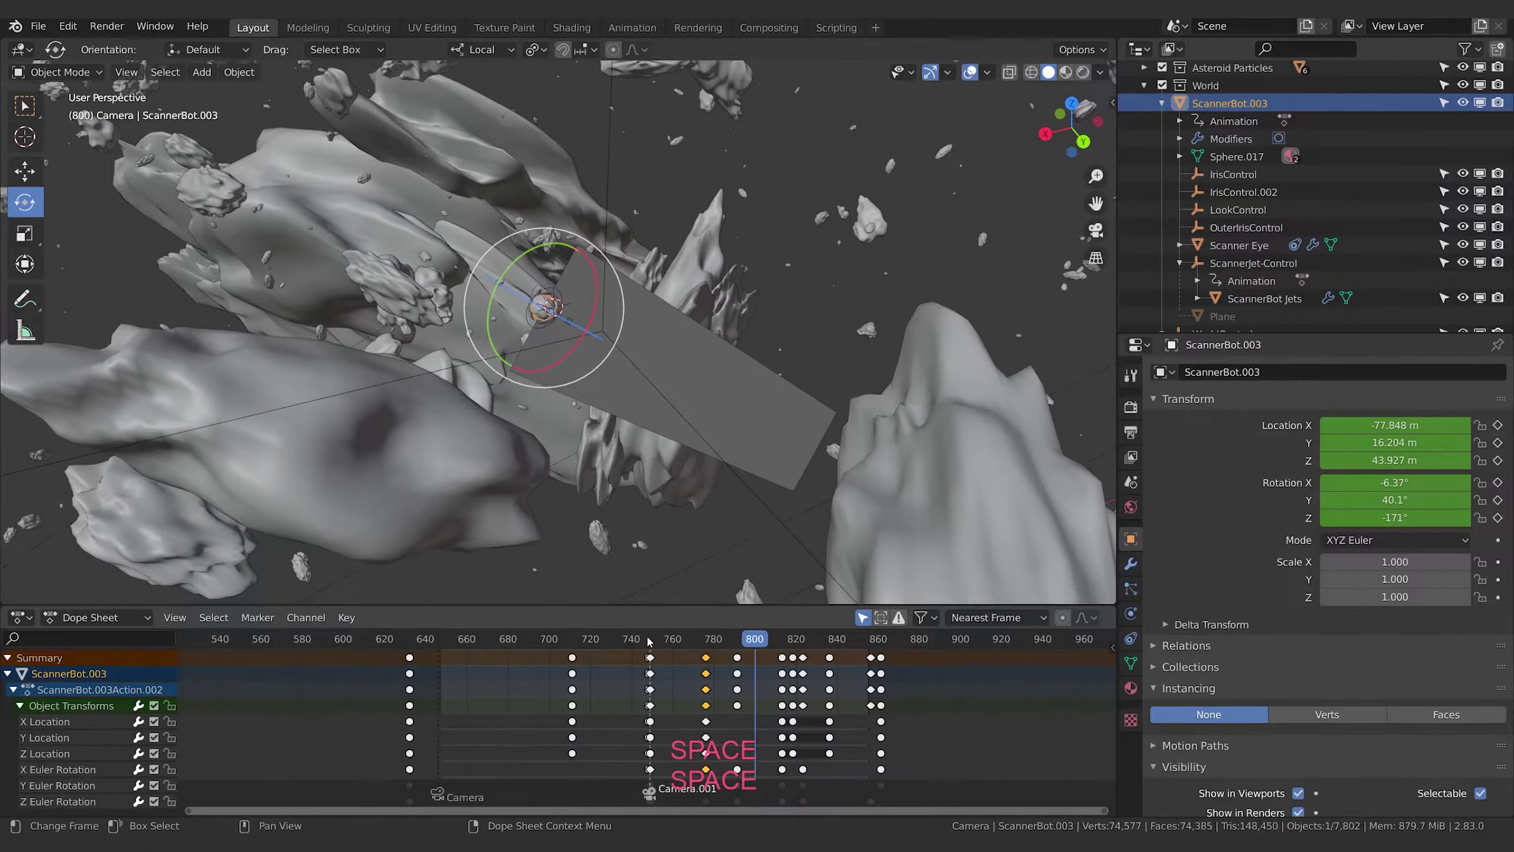
pyautogui.click(650, 639)
pyautogui.press('space')
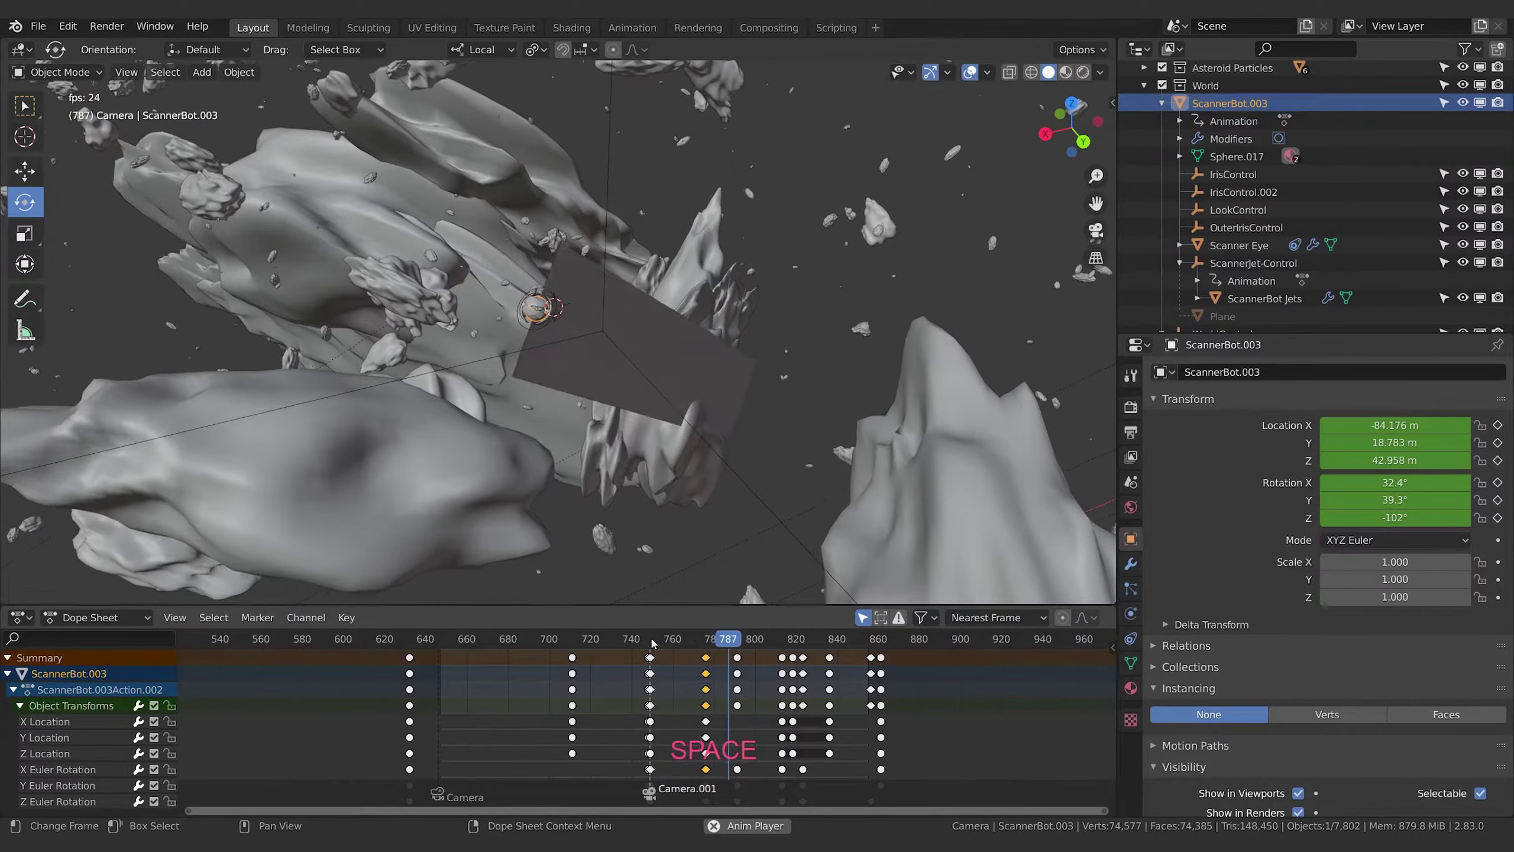
pyautogui.press('space')
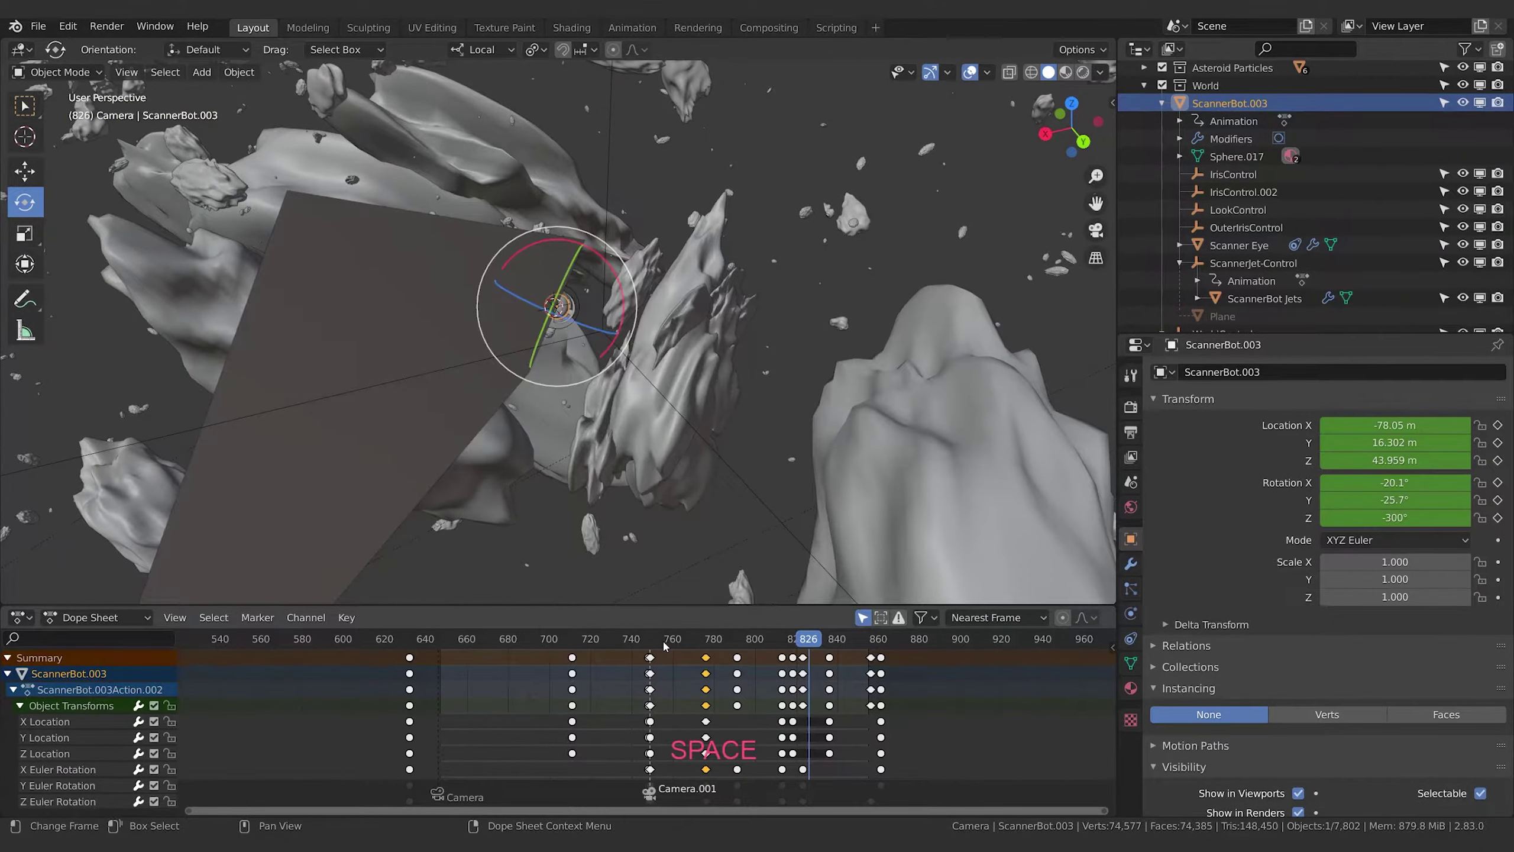
pyautogui.moveTo(667, 645); pyautogui.dragTo(718, 642)
pyautogui.press('Down')
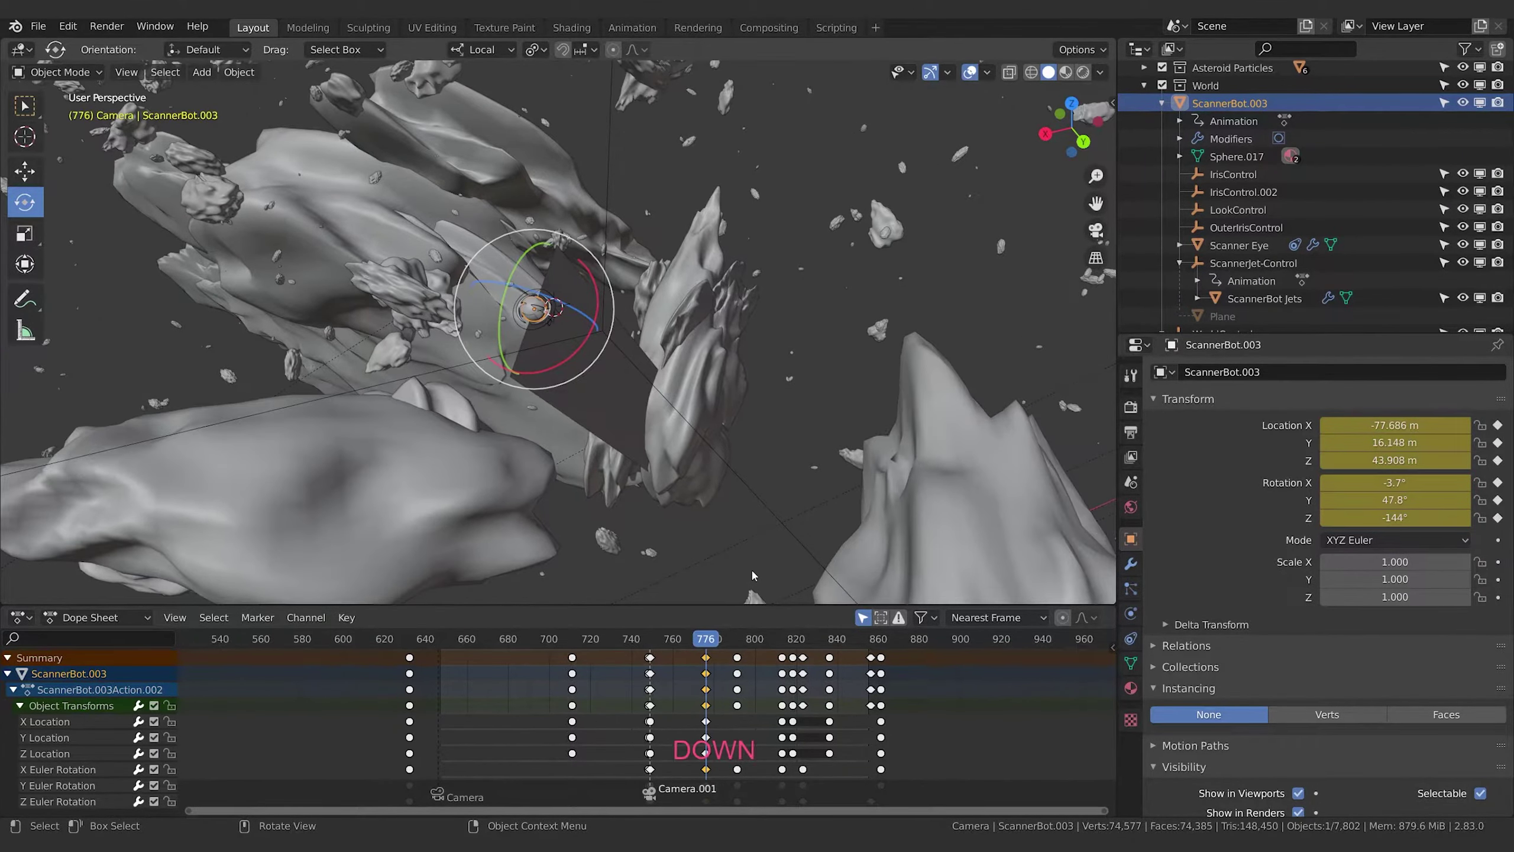
pyautogui.press('Up')
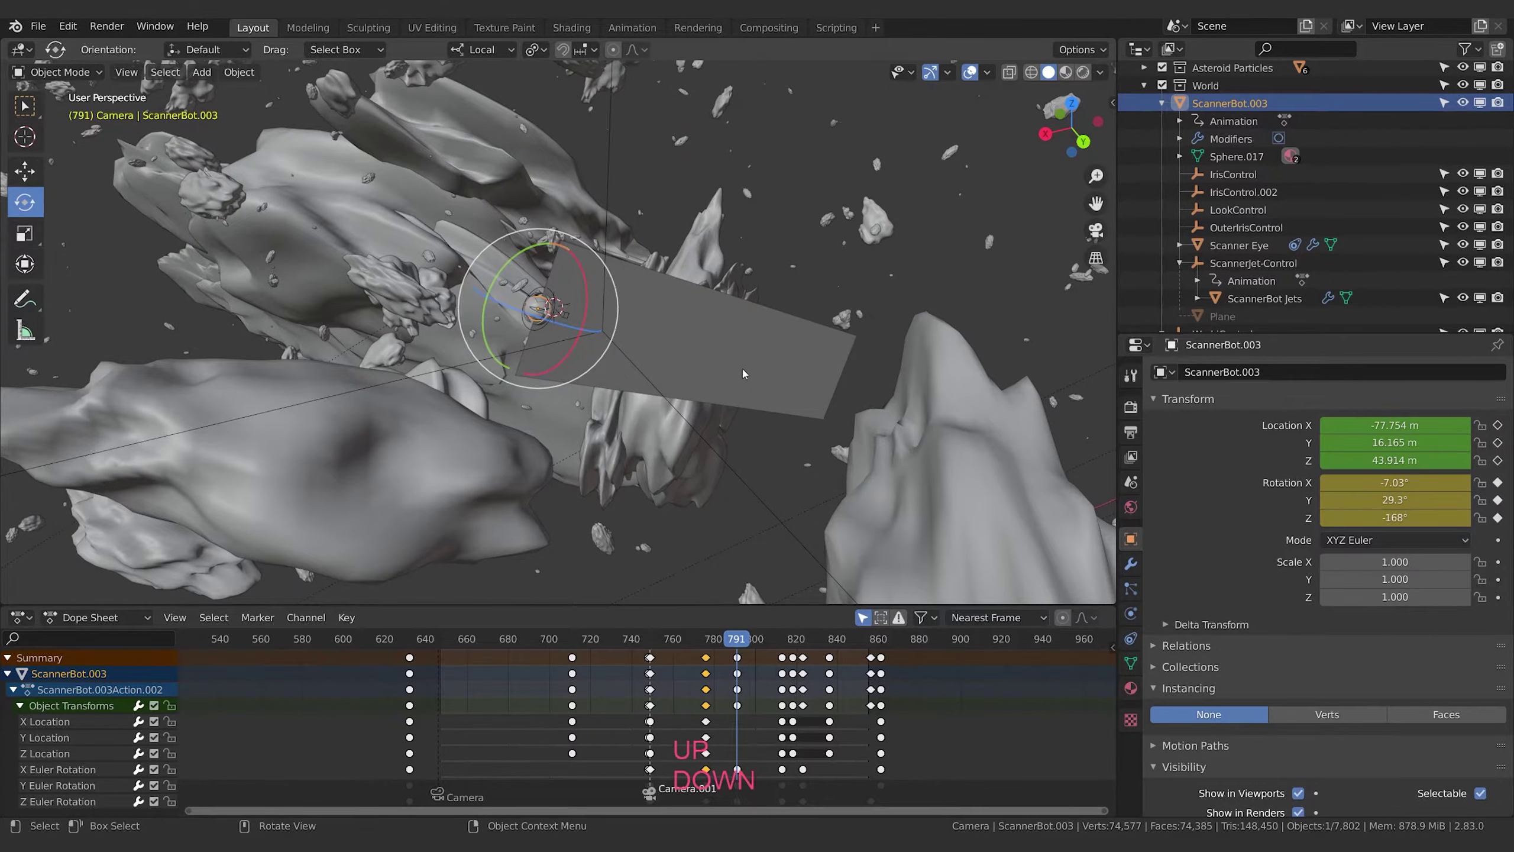
# Adjust ScannerBot.003's rotation at frame 791 to redirect the plane's sweep
pyautogui.moveTo(743, 373); pyautogui.dragTo(726, 402, button='middle')
pyautogui.moveTo(567, 397); pyautogui.dragTo(592, 389)
pyautogui.moveTo(513, 378); pyautogui.dragTo(523, 388)
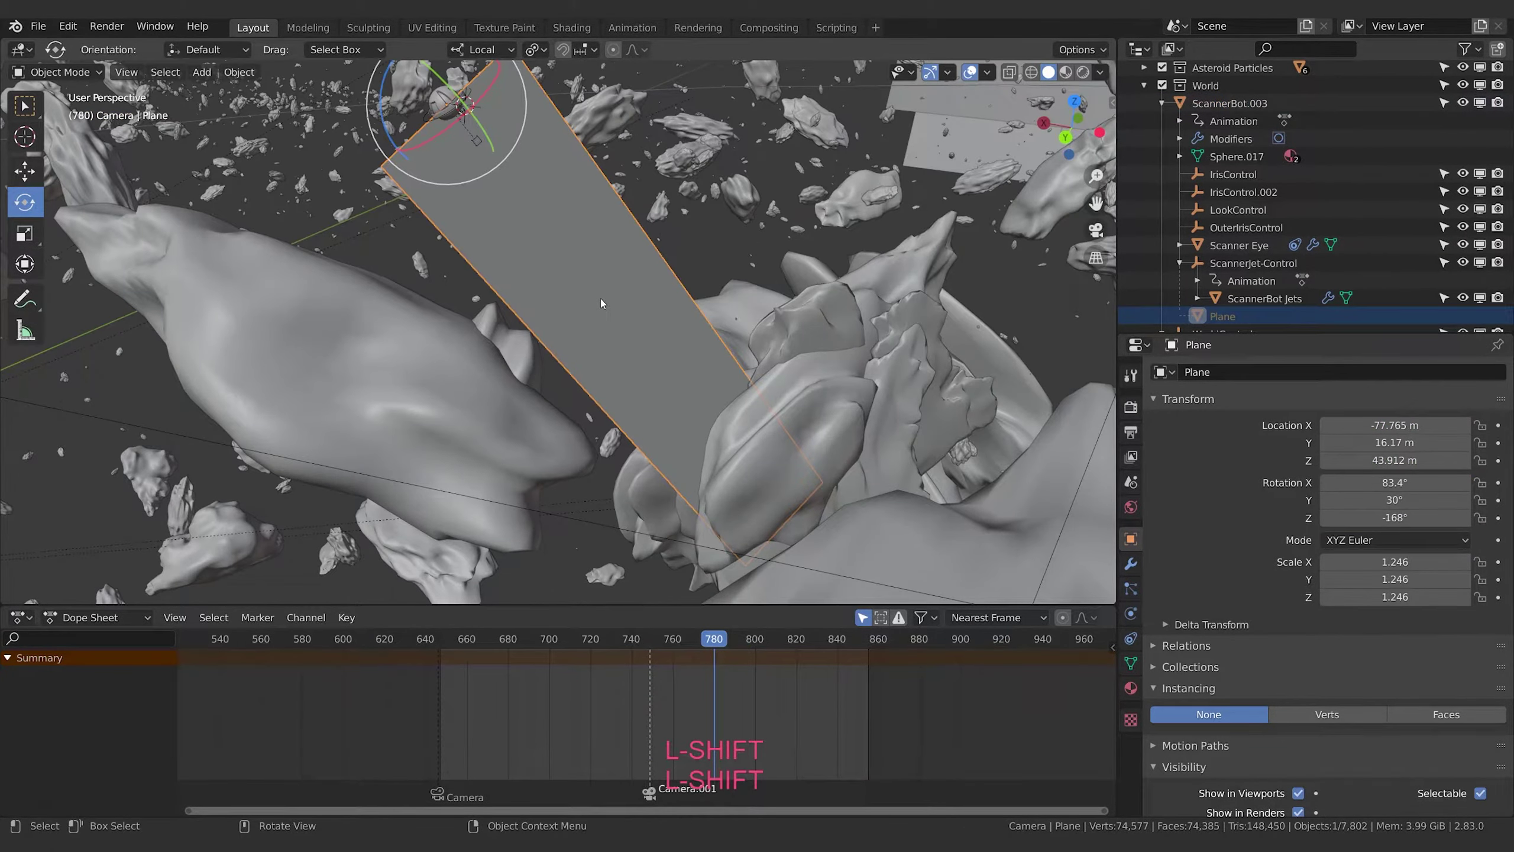
# Create a new material on the plane and name it ScanLasers
pyautogui.moveTo(601, 298); pyautogui.dragTo(594, 338, button='middle')
pyautogui.scroll(3, 554, 315)
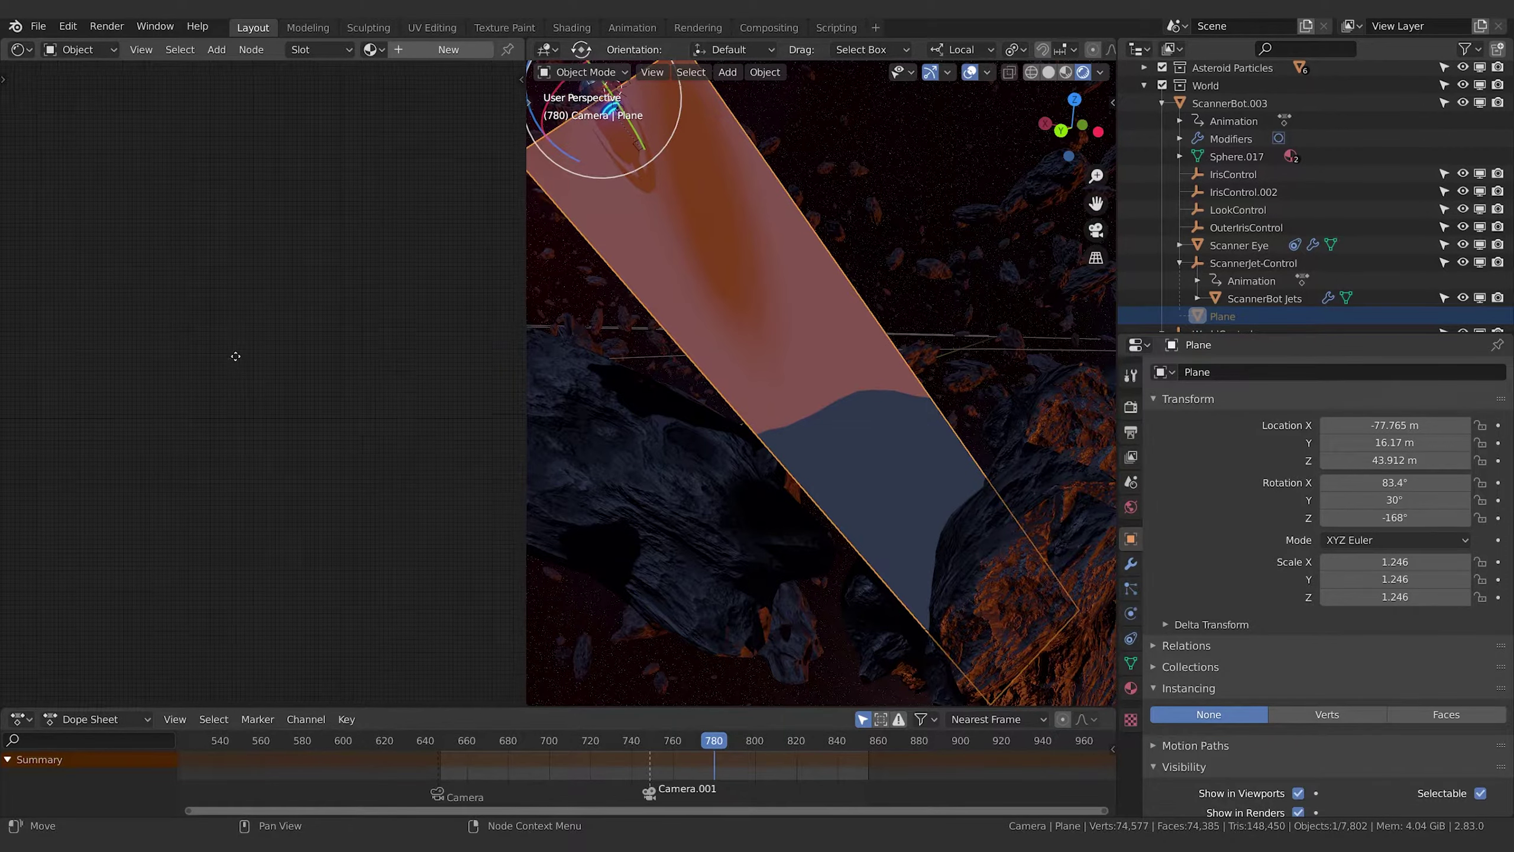
pyautogui.click(1131, 688)
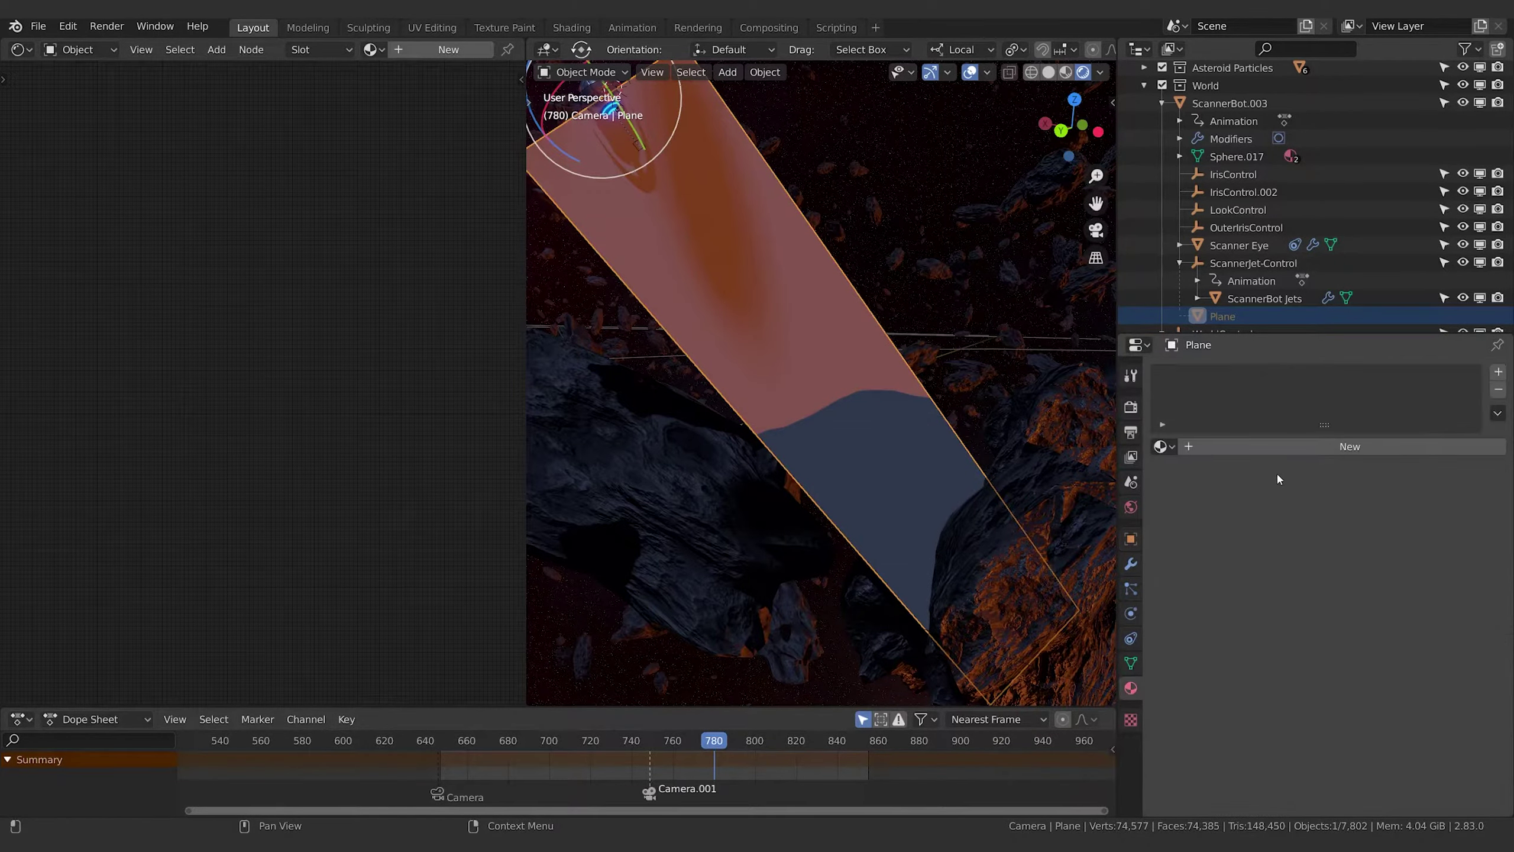
pyautogui.click(1315, 447)
pyautogui.click(1314, 446)
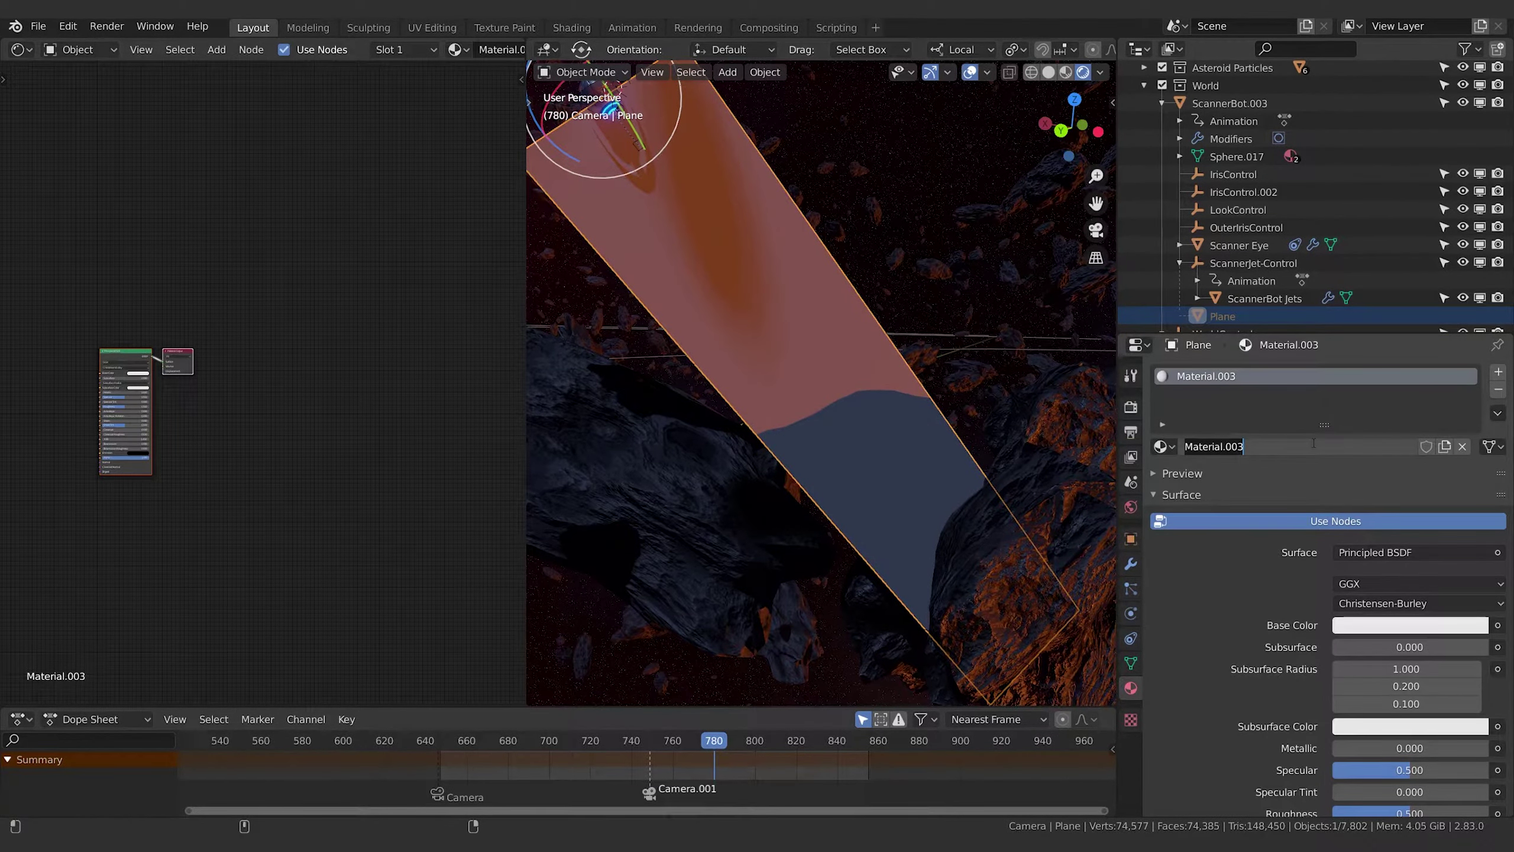
pyautogui.write('ScanLasers')
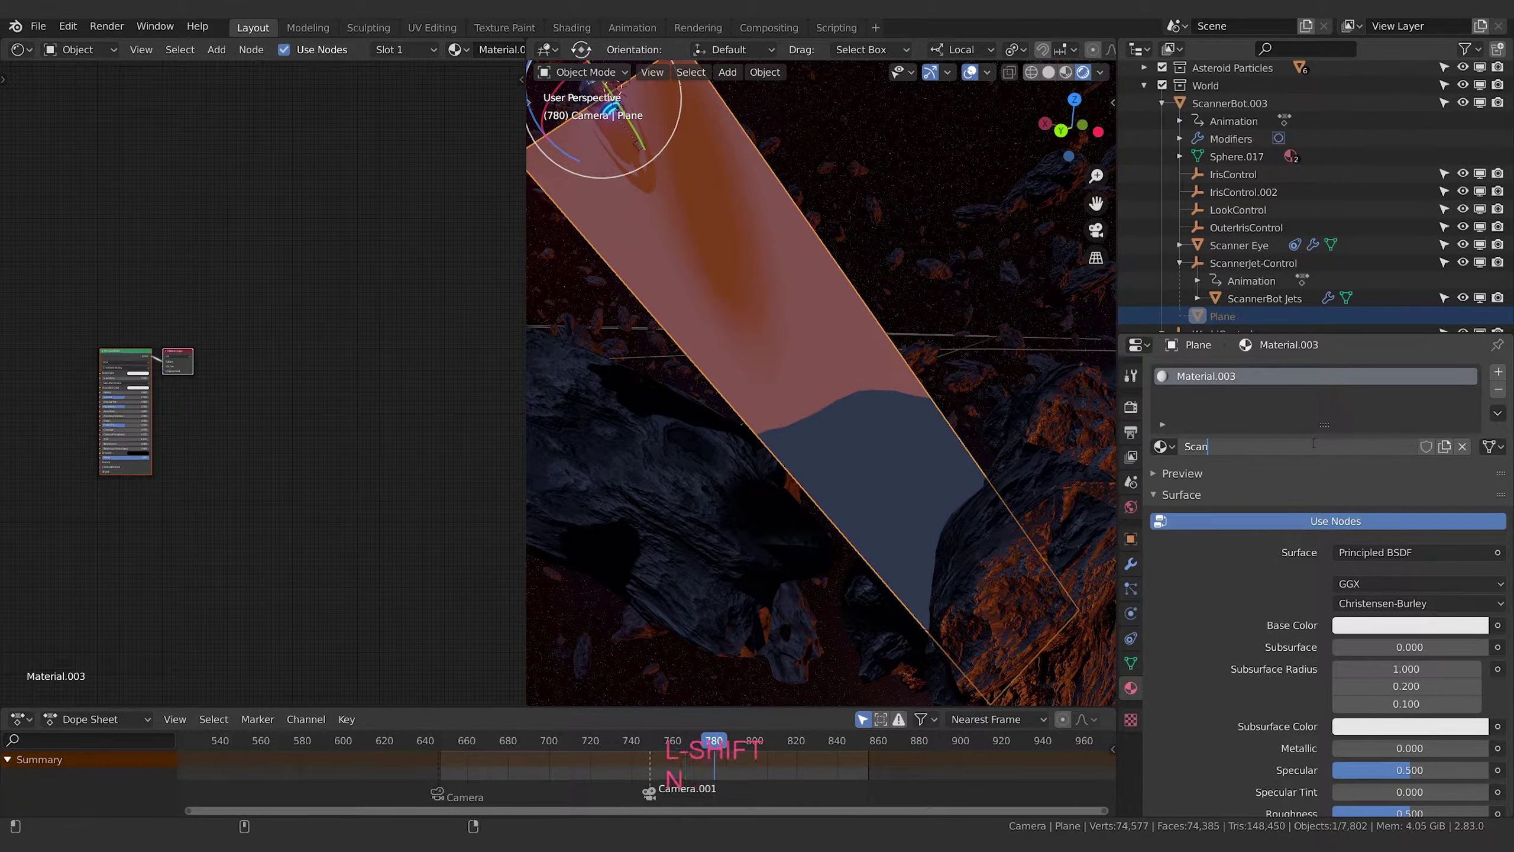
# Add a Noise Texture node ahead of the Principled BSDF in the ScanLasers material
pyautogui.press('Return')
pyautogui.press('Home')
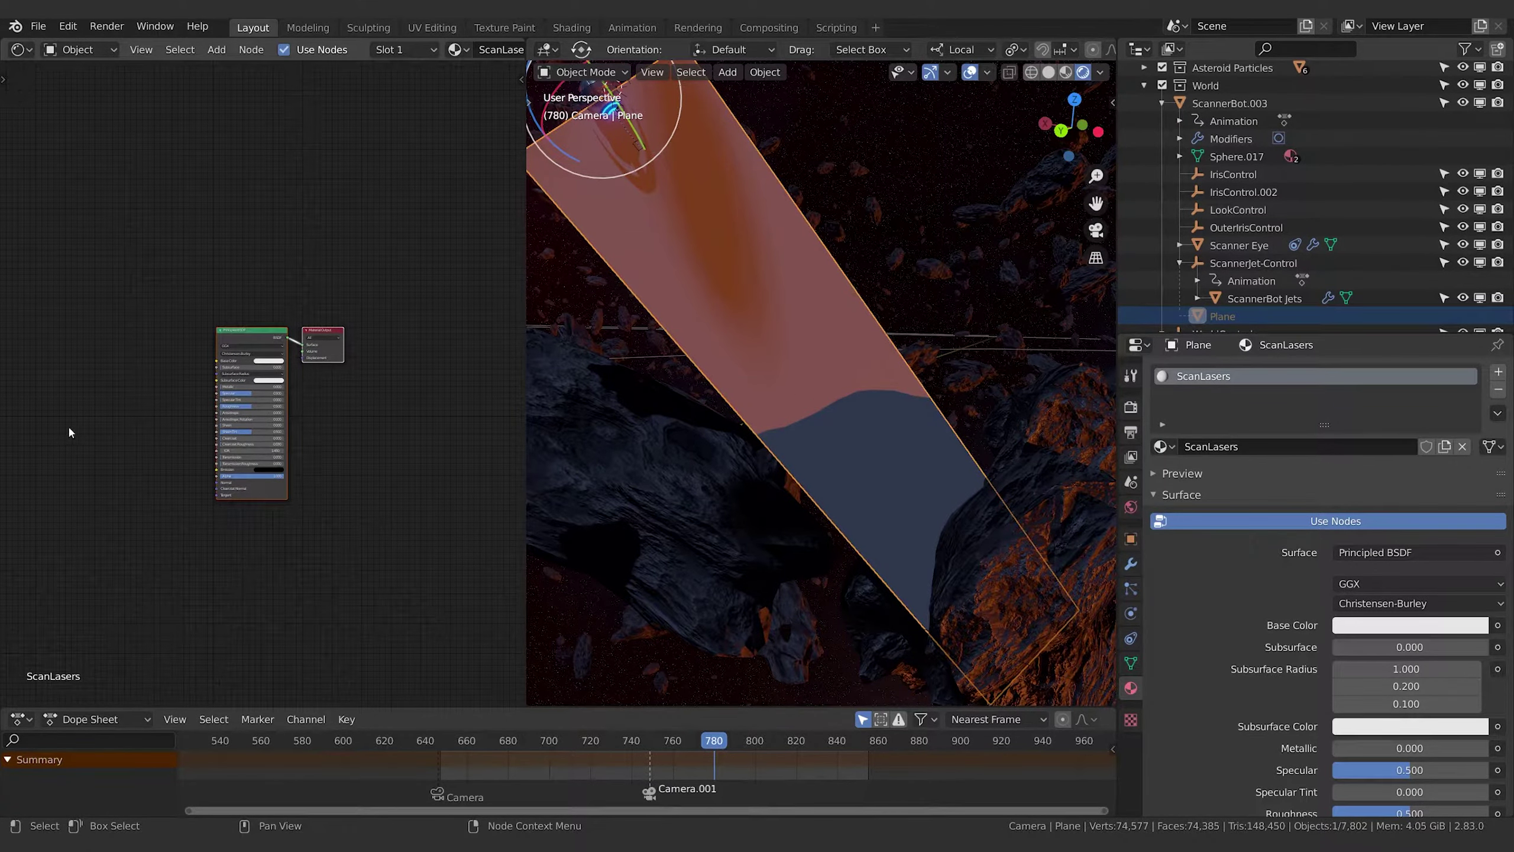
pyautogui.scroll(2, 264, 390)
pyautogui.moveTo(57, 388); pyautogui.dragTo(259, 386, button='middle')
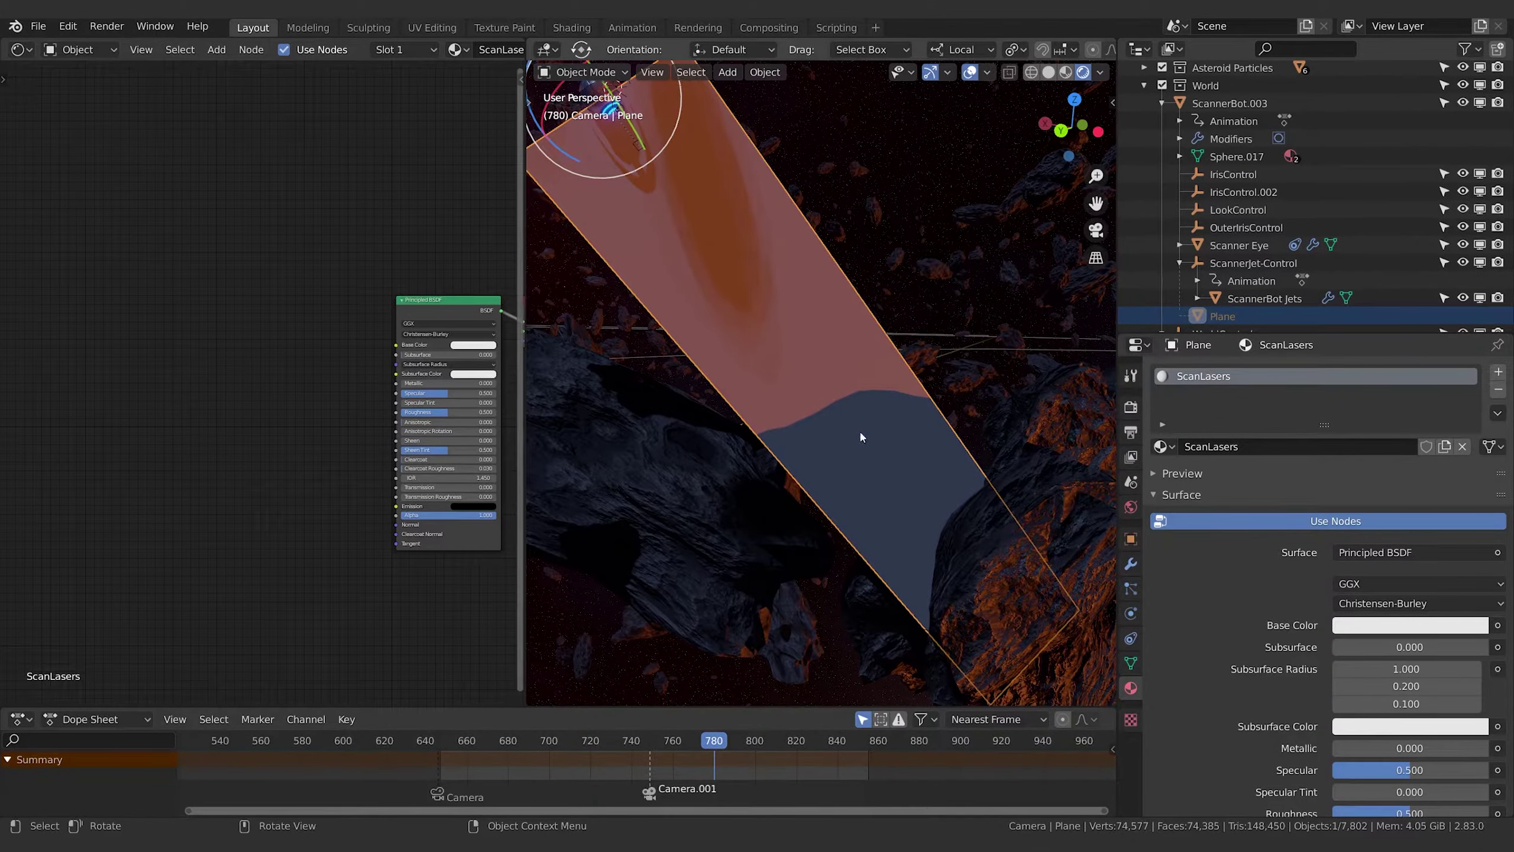
pyautogui.scroll(1, 247, 409)
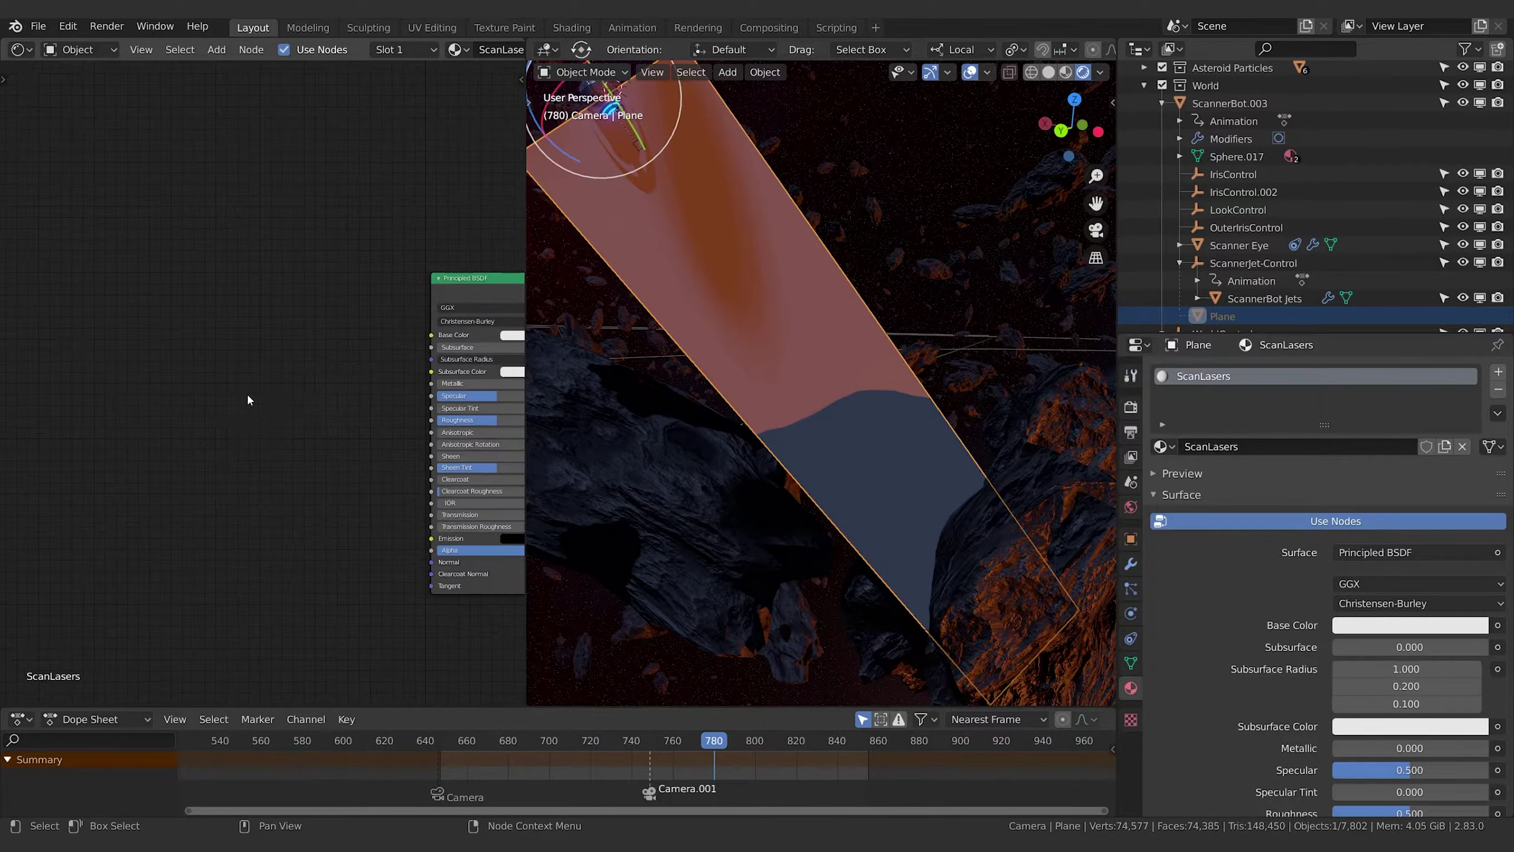
pyautogui.hotkey('shift', 'a')
pyautogui.click(251, 385)
pyautogui.write('n')
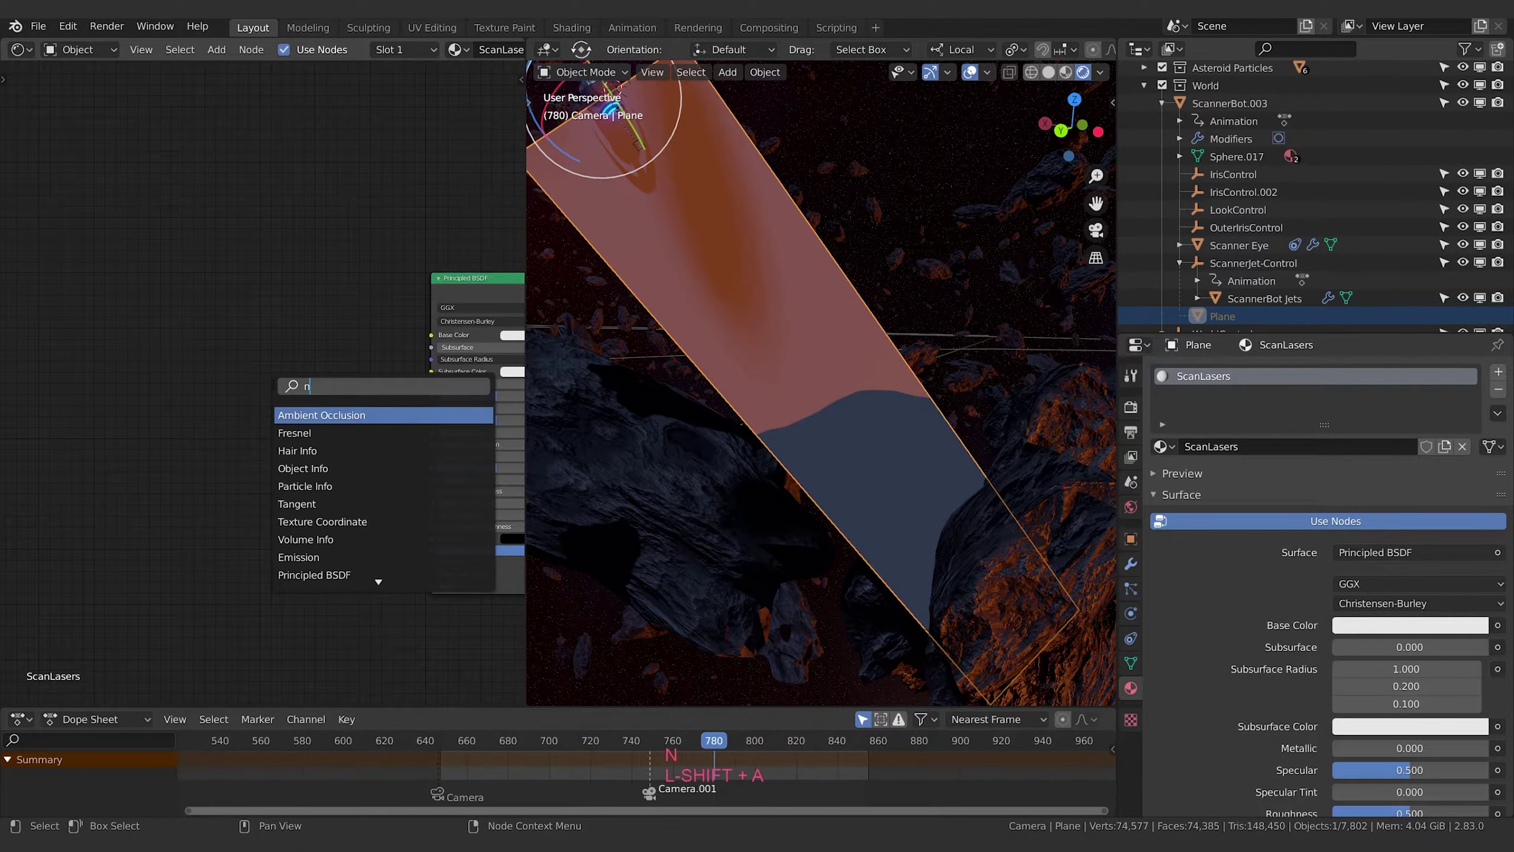
pyautogui.write('oi')
pyautogui.press('Return')
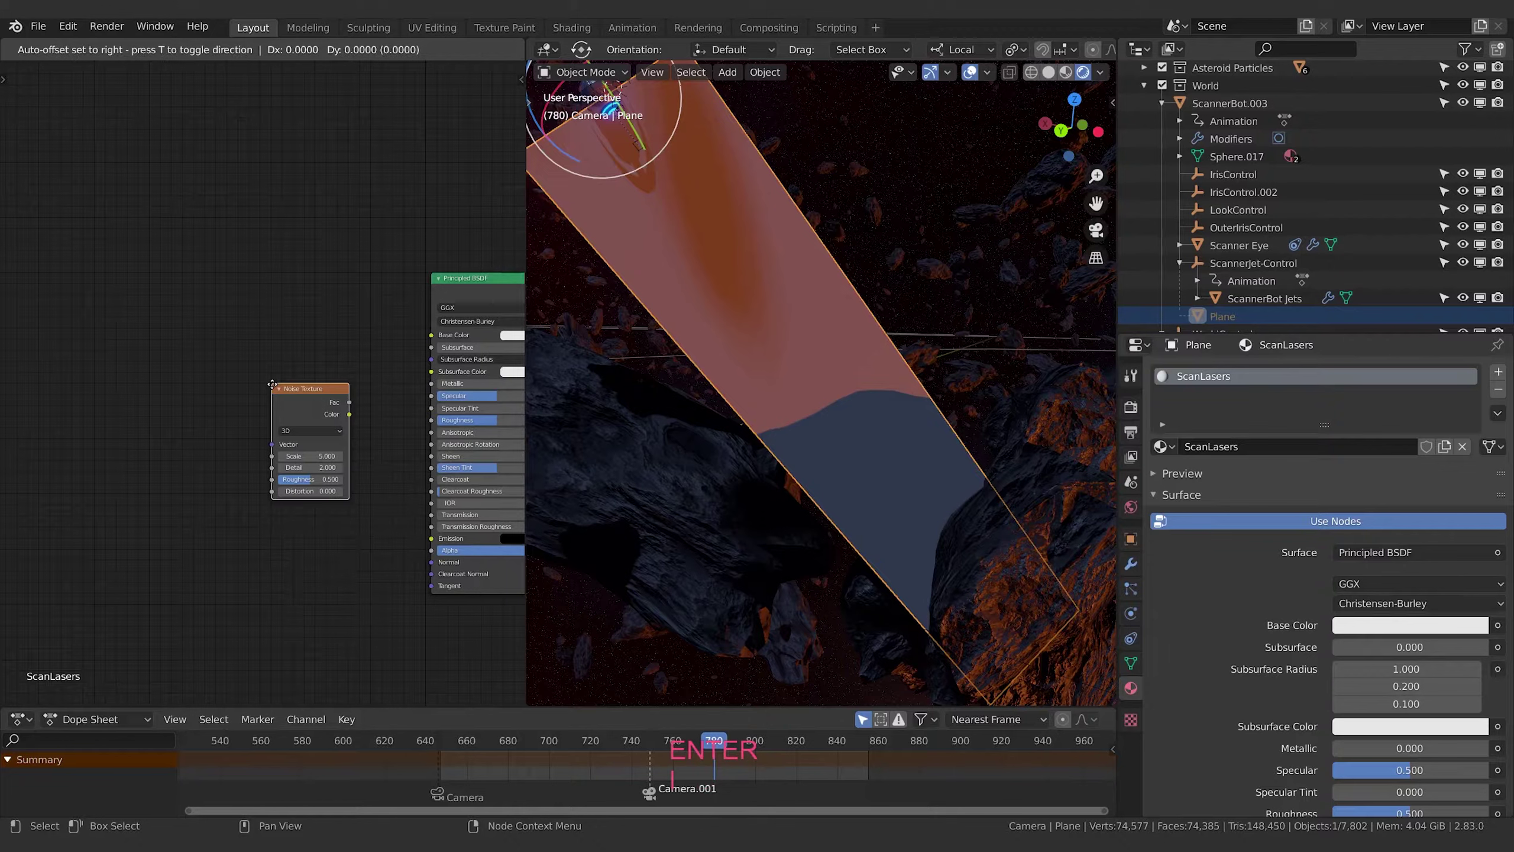
pyautogui.click(159, 294)
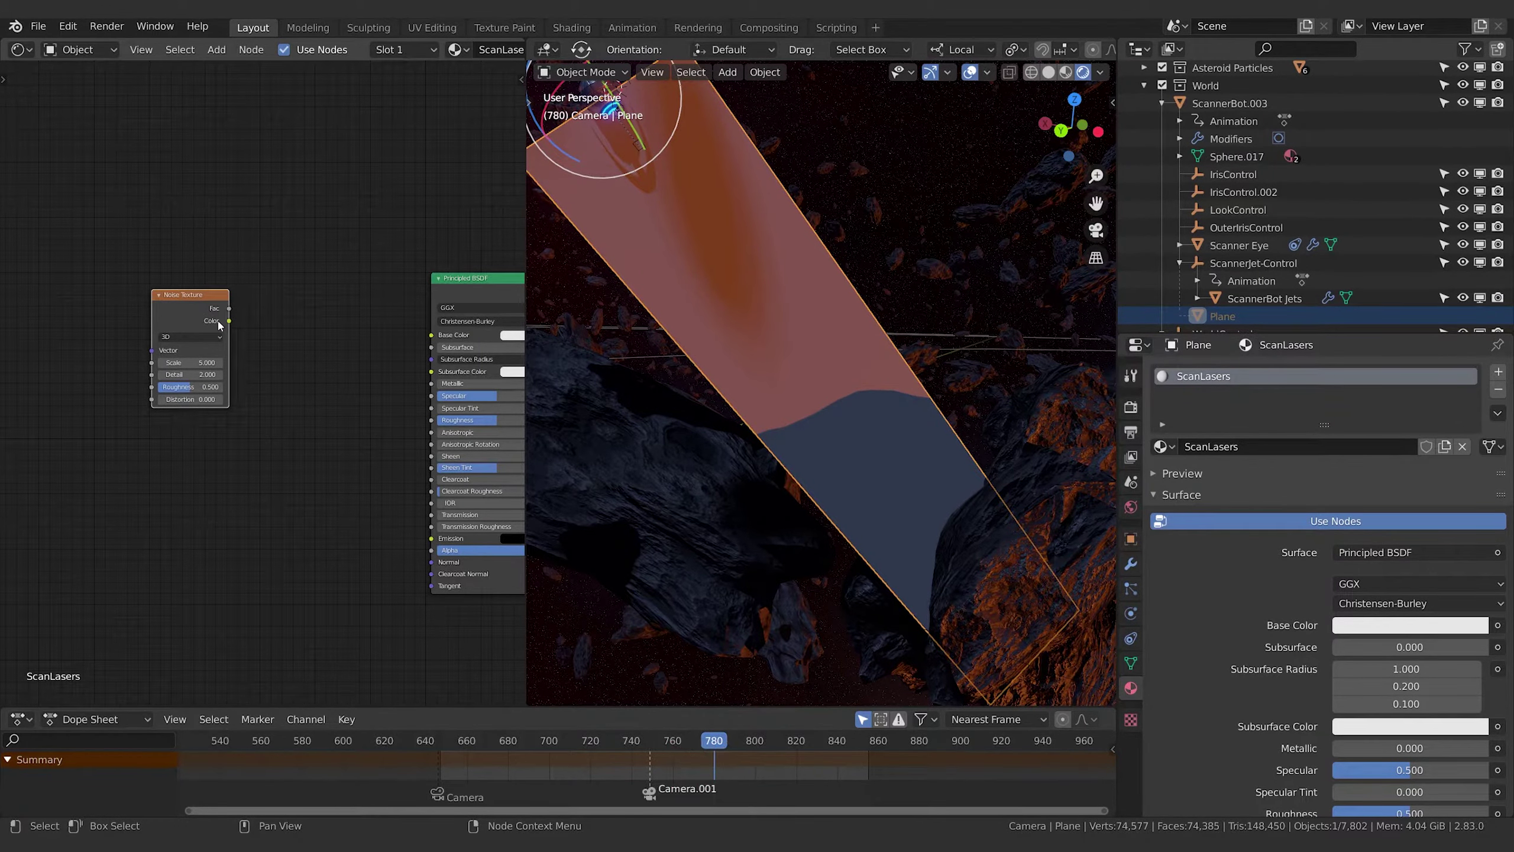
# Connect the Noise Texture's Fac output to the Principled BSDF's Emission input
pyautogui.moveTo(216, 306); pyautogui.dragTo(236, 319)
pyautogui.moveTo(247, 305); pyautogui.dragTo(162, 298, button='middle')
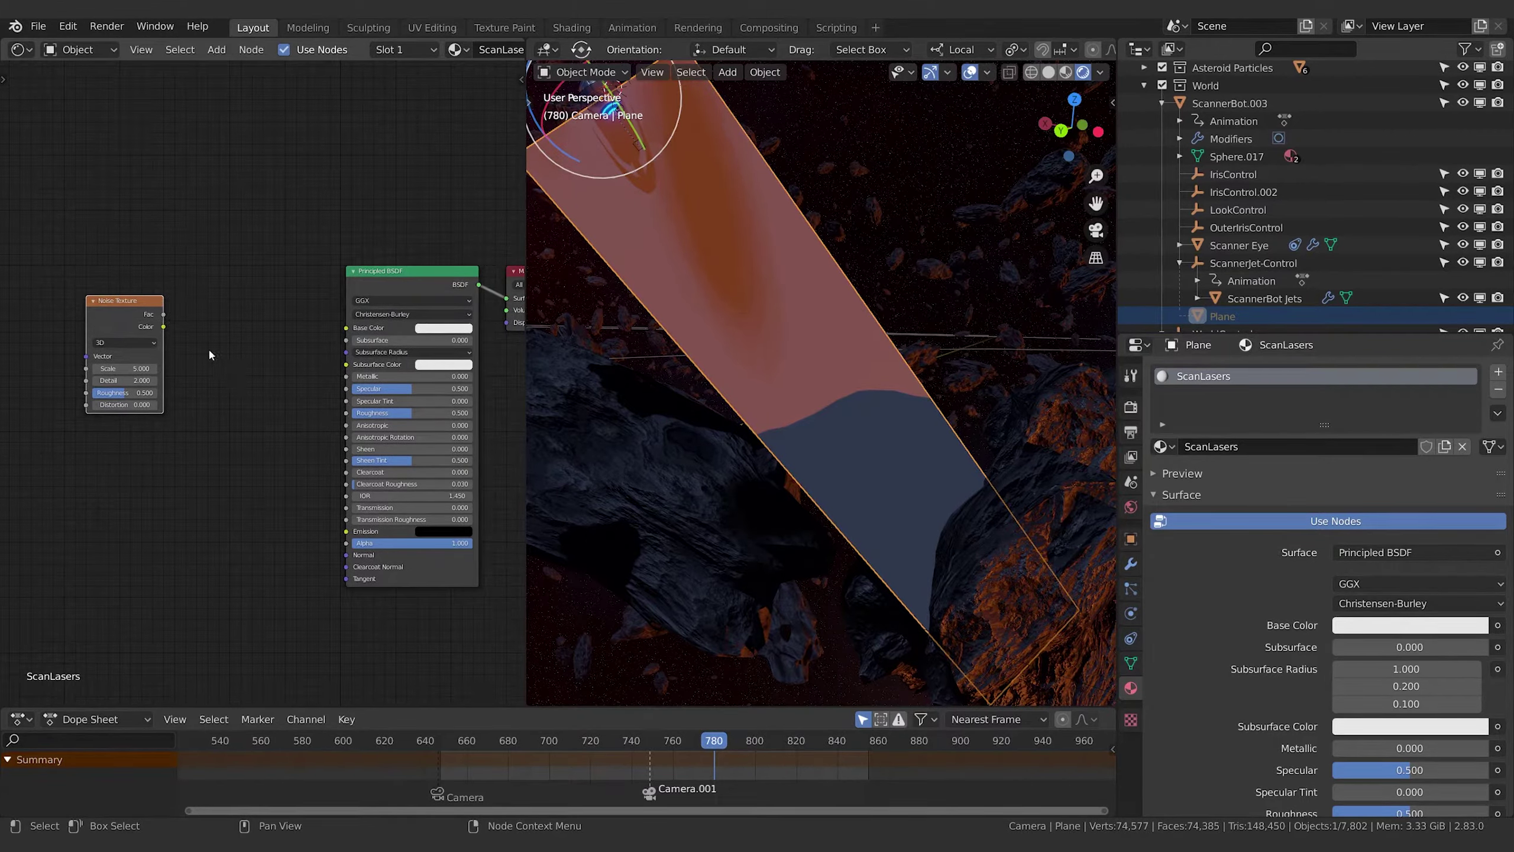
pyautogui.moveTo(163, 314); pyautogui.dragTo(358, 528)
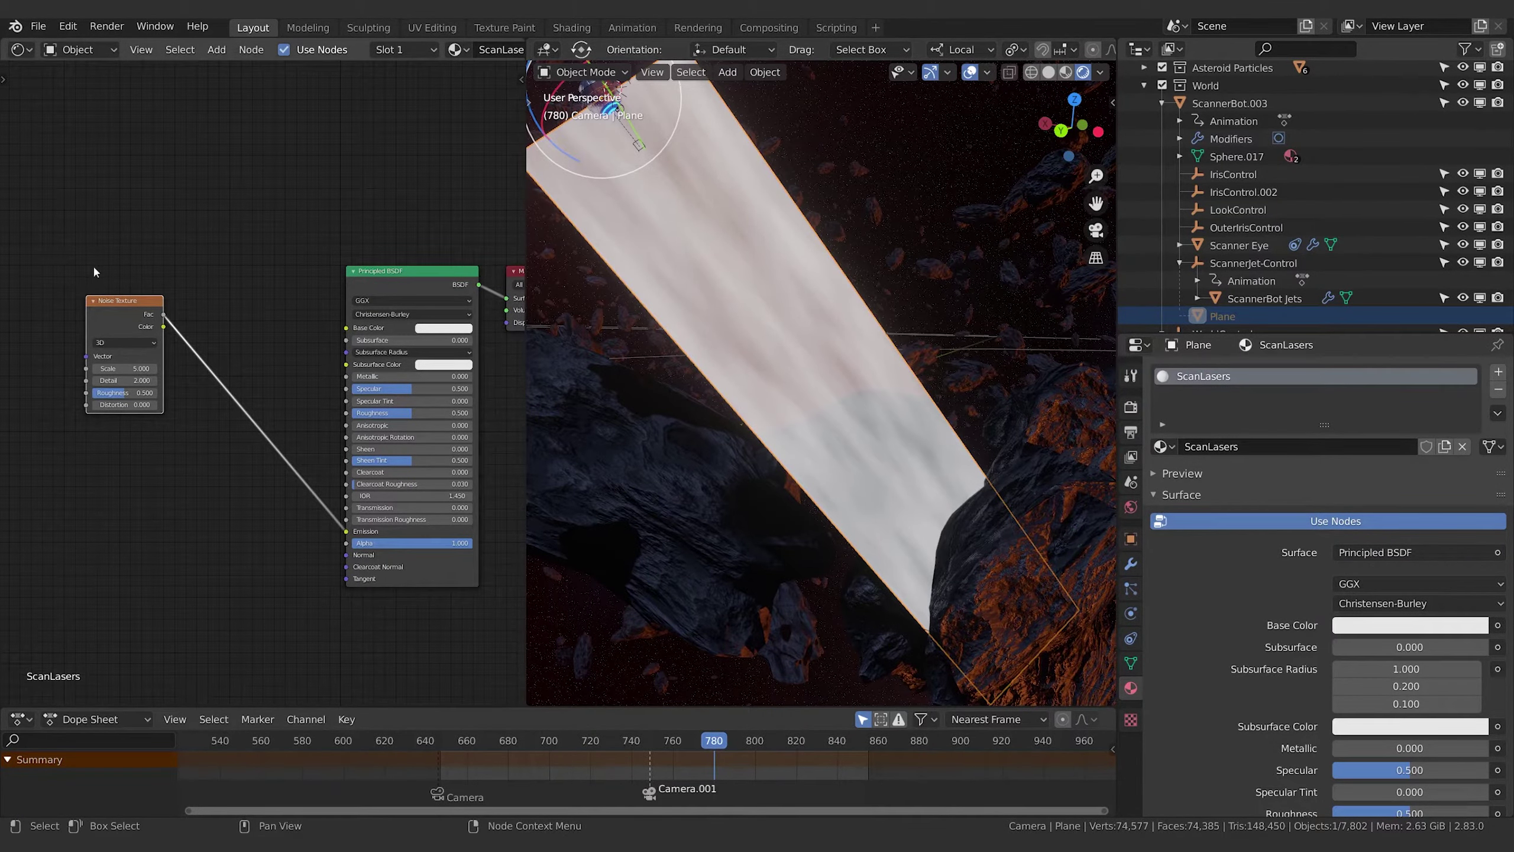
# Add a Texture Coordinate node ahead of the Noise Texture
pyautogui.moveTo(168, 222); pyautogui.dragTo(335, 242, button='middle')
pyautogui.moveTo(301, 369); pyautogui.dragTo(316, 341, button='middle')
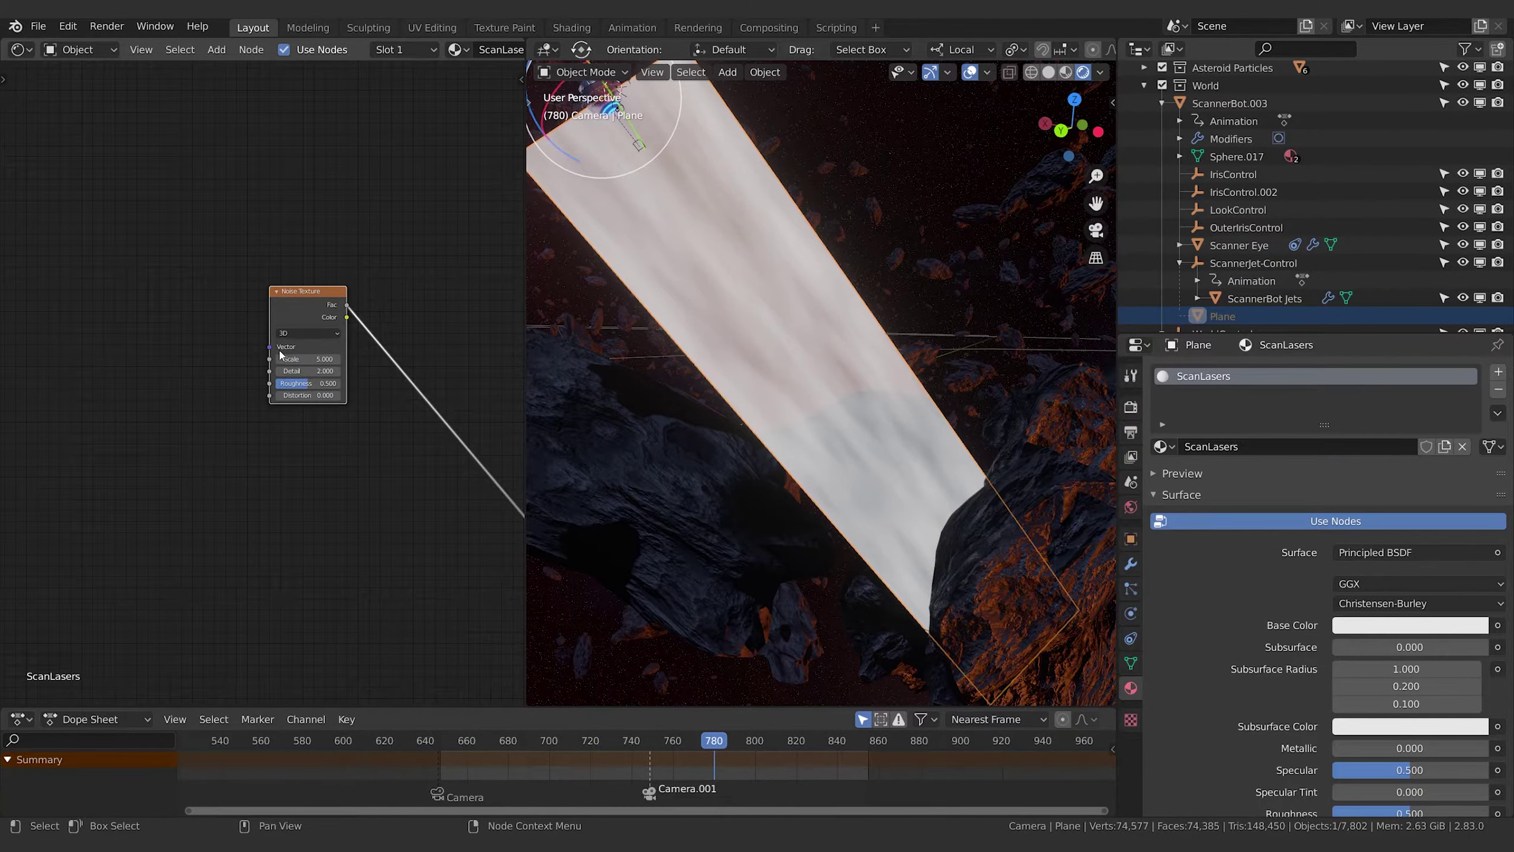
pyautogui.hotkey('shift', 'a')
pyautogui.click(174, 307)
pyautogui.write('tex')
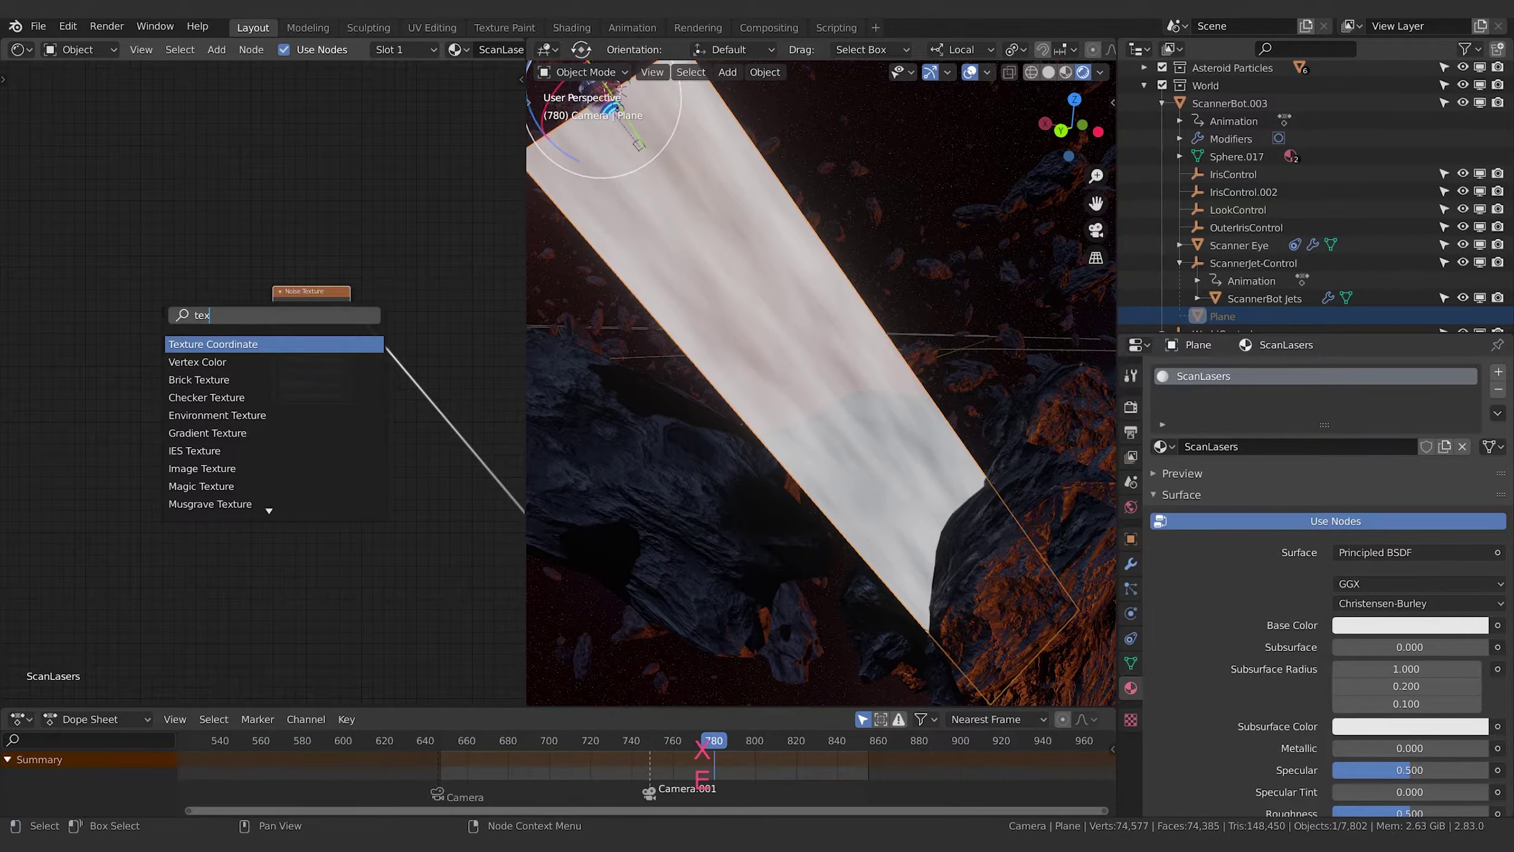
pyautogui.press('Return')
pyautogui.click(84, 280)
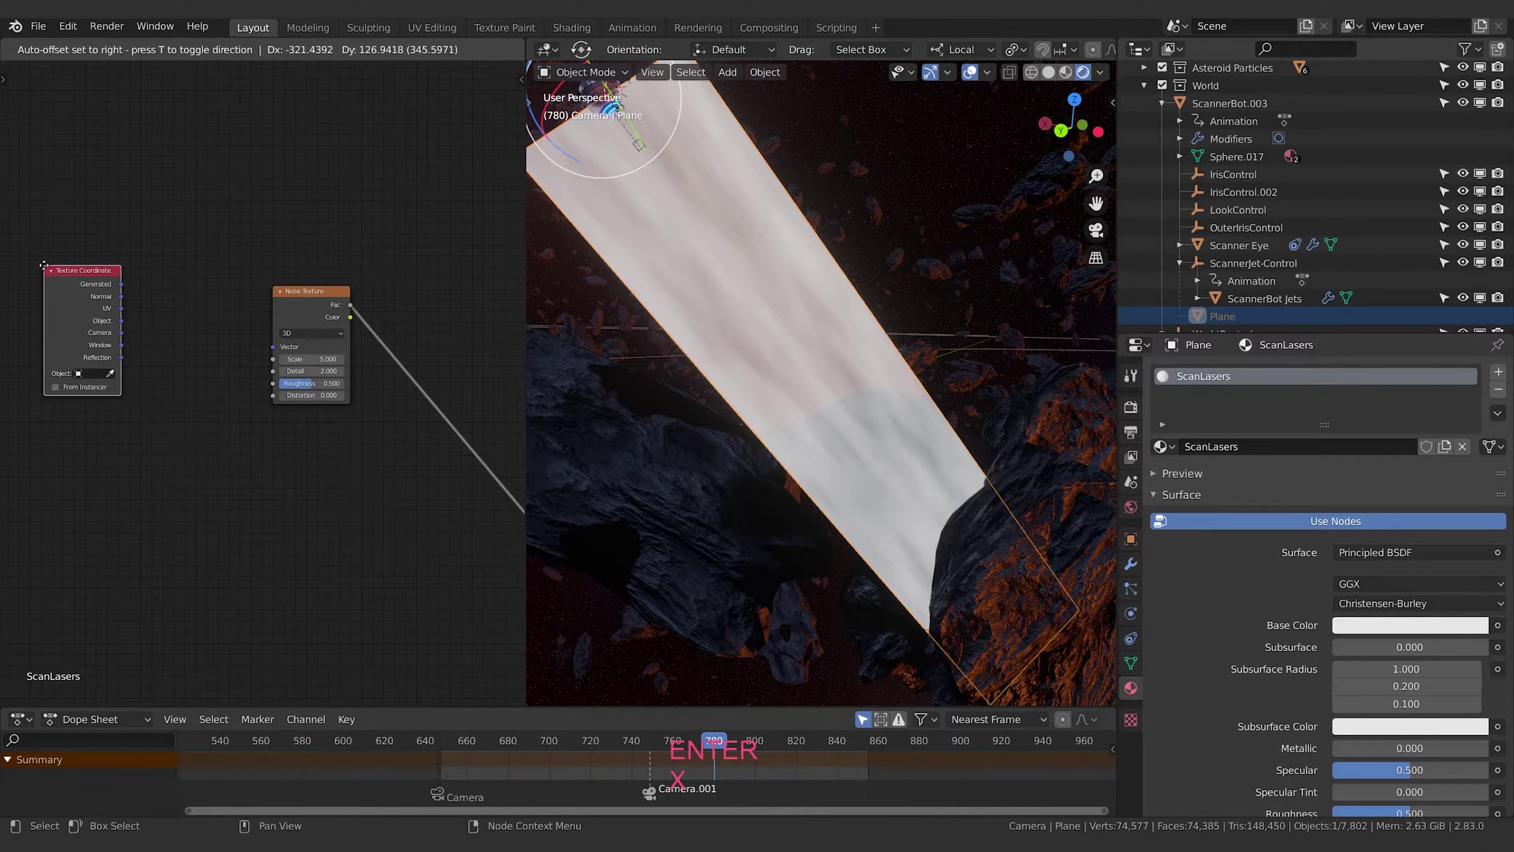
# Add a Mapping node between the Texture Coordinate and Noise Texture nodes
pyautogui.hotkey('shift', 'a')
pyautogui.click(218, 249)
pyautogui.write('mapp')
pyautogui.press('Return')
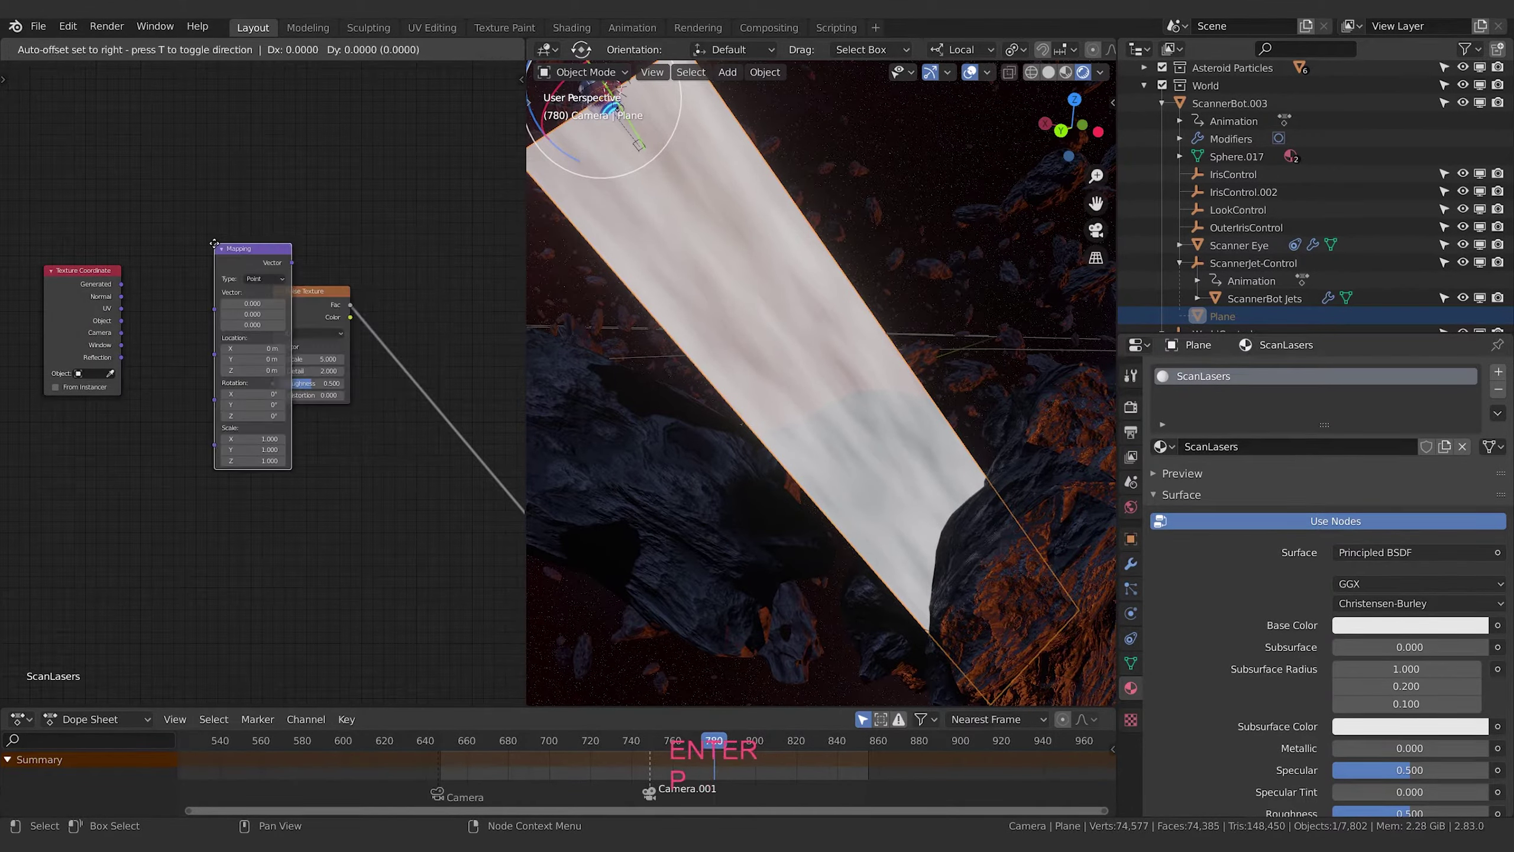
pyautogui.click(135, 233)
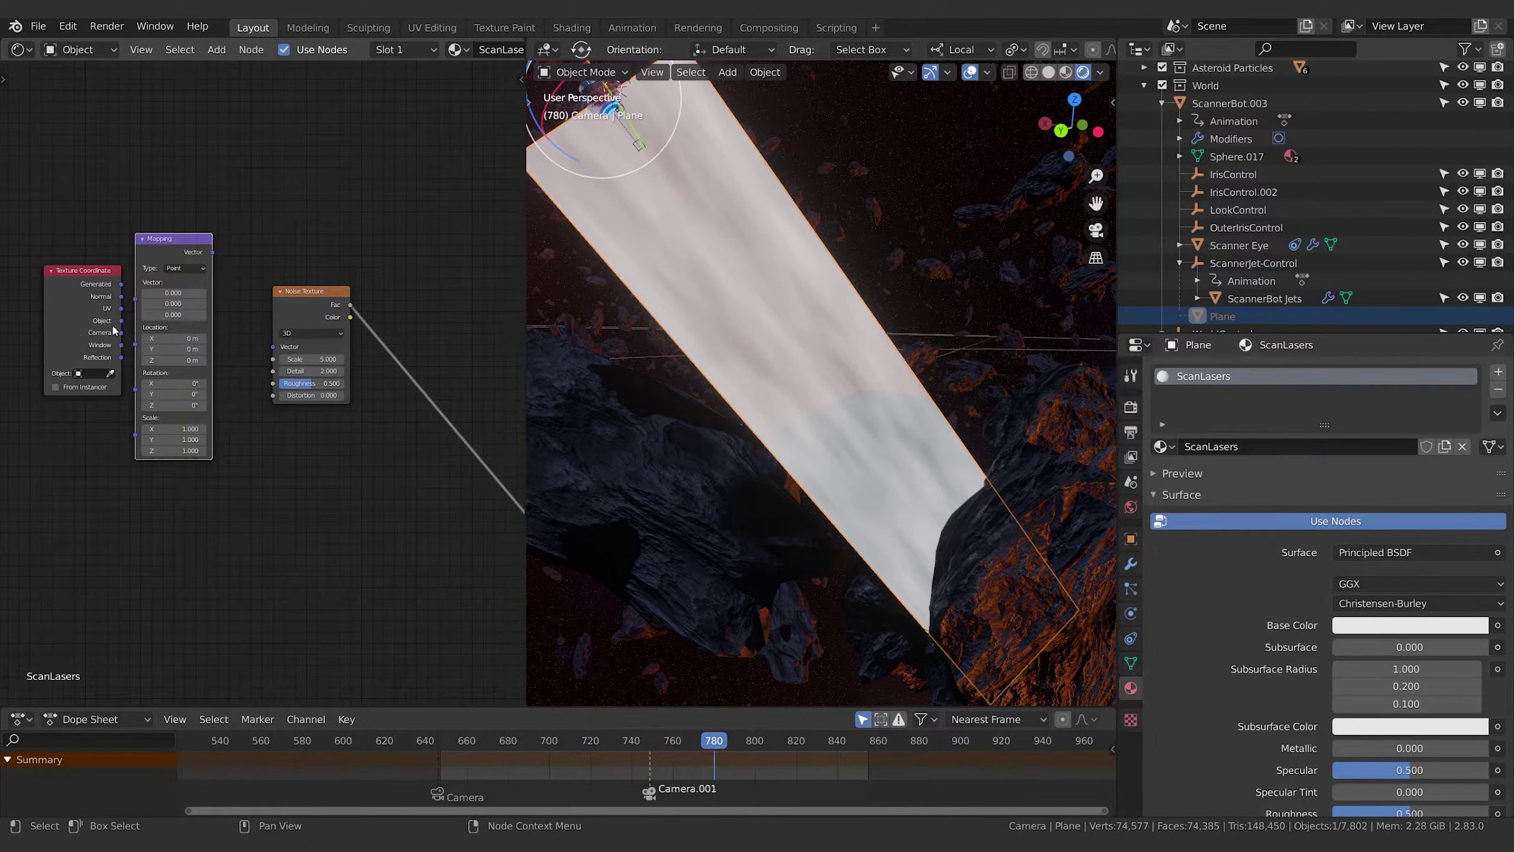
# Feed the Texture Coordinate's Object output through the Mapping node into the Noise Texture's Vector input
pyautogui.click(67, 299)
pyautogui.moveTo(122, 323); pyautogui.dragTo(138, 295)
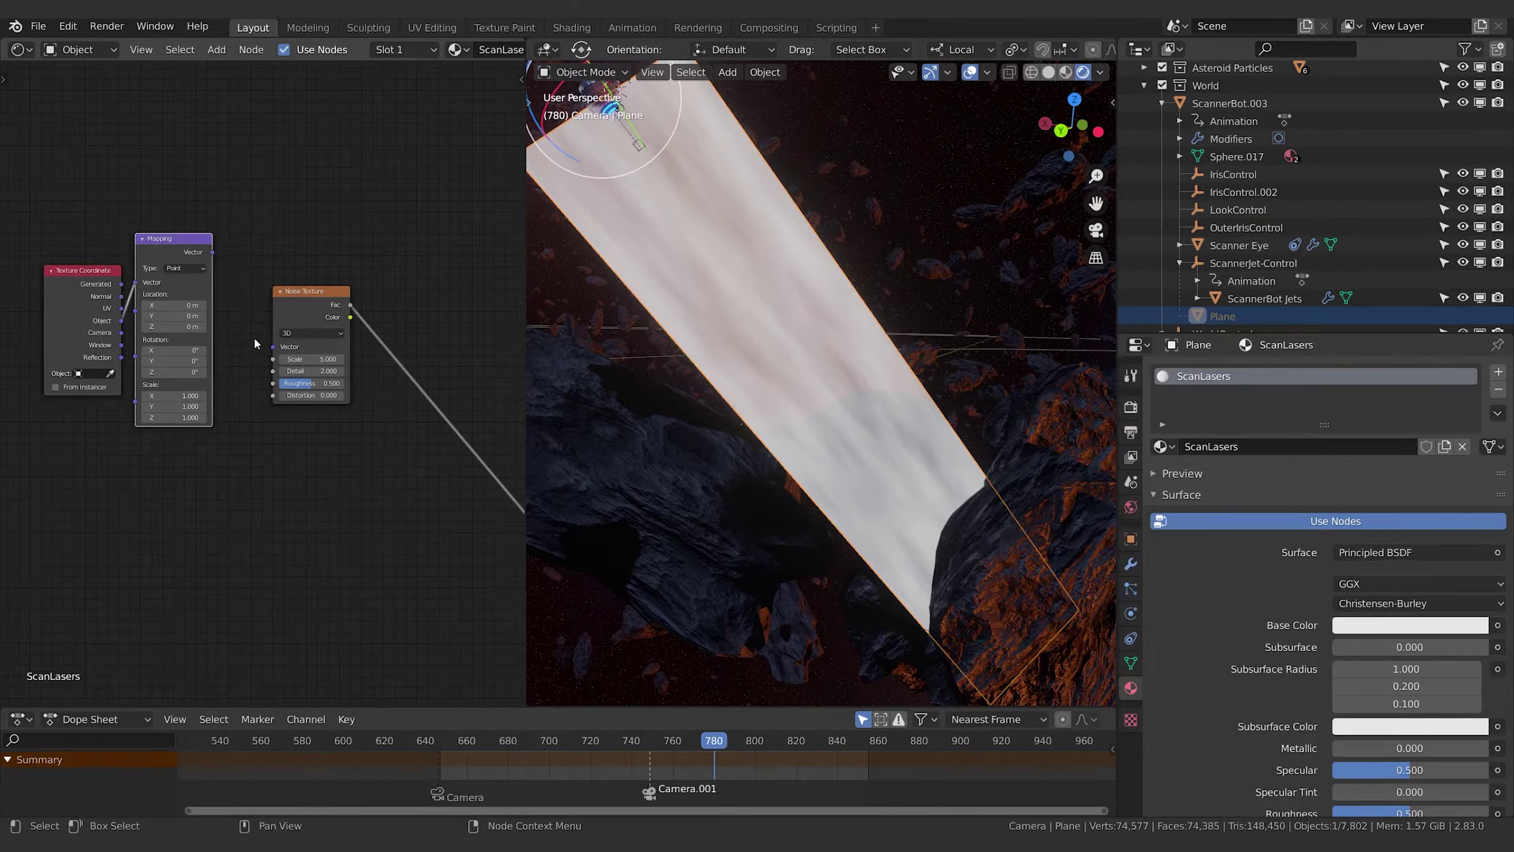
pyautogui.moveTo(213, 253); pyautogui.dragTo(273, 351)
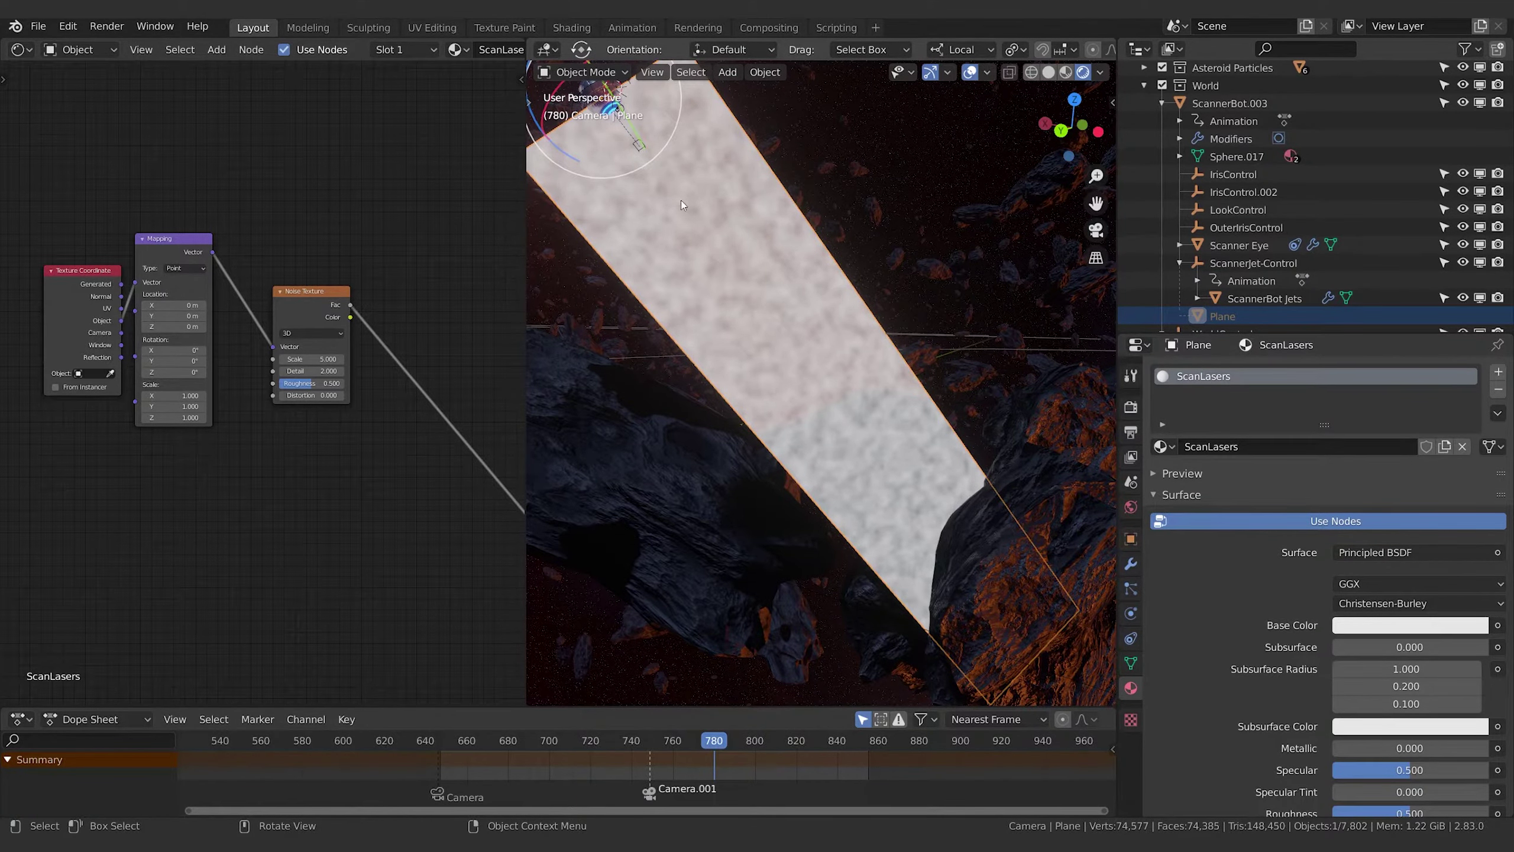
# Space the Texture Coordinate node away from the Mapping node and set the Mapping X scale to 0
pyautogui.moveTo(284, 465); pyautogui.dragTo(303, 471, button='middle')
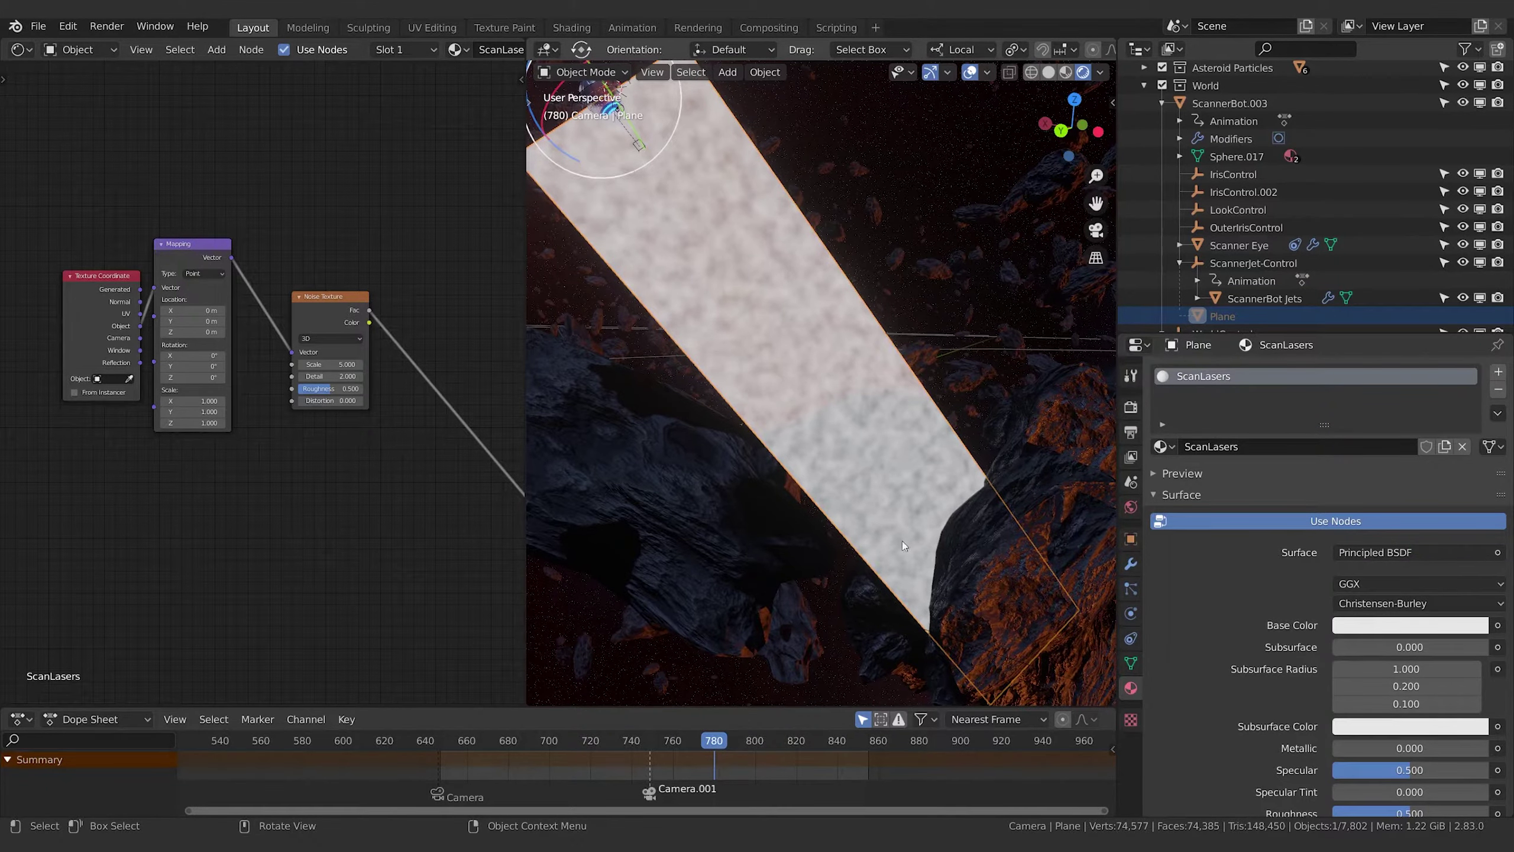
pyautogui.moveTo(138, 294); pyautogui.dragTo(110, 285)
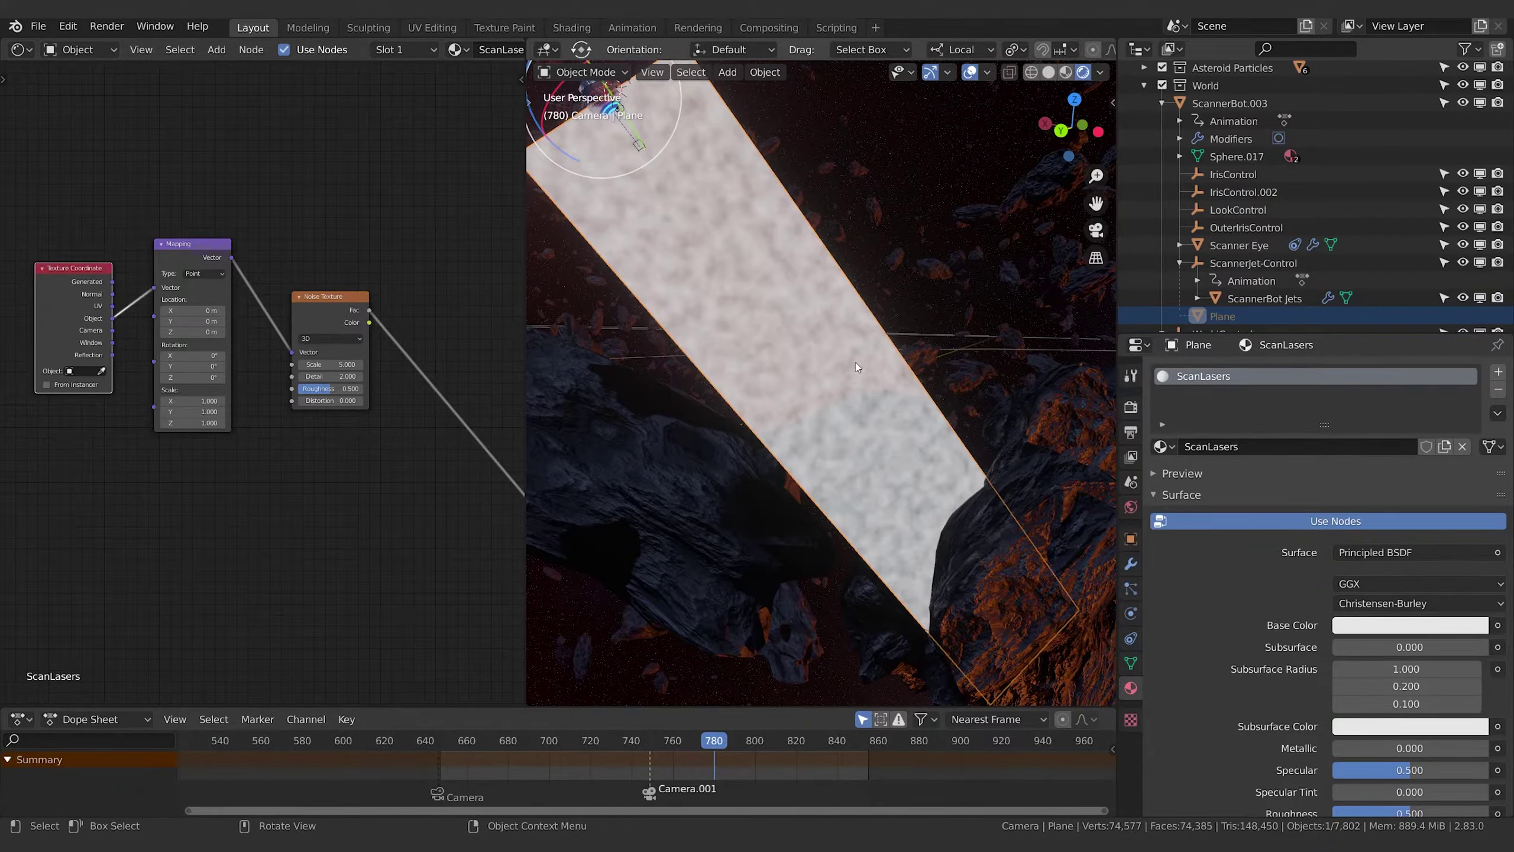
pyautogui.moveTo(185, 401); pyautogui.dragTo(86, 400)
pyautogui.click(188, 400)
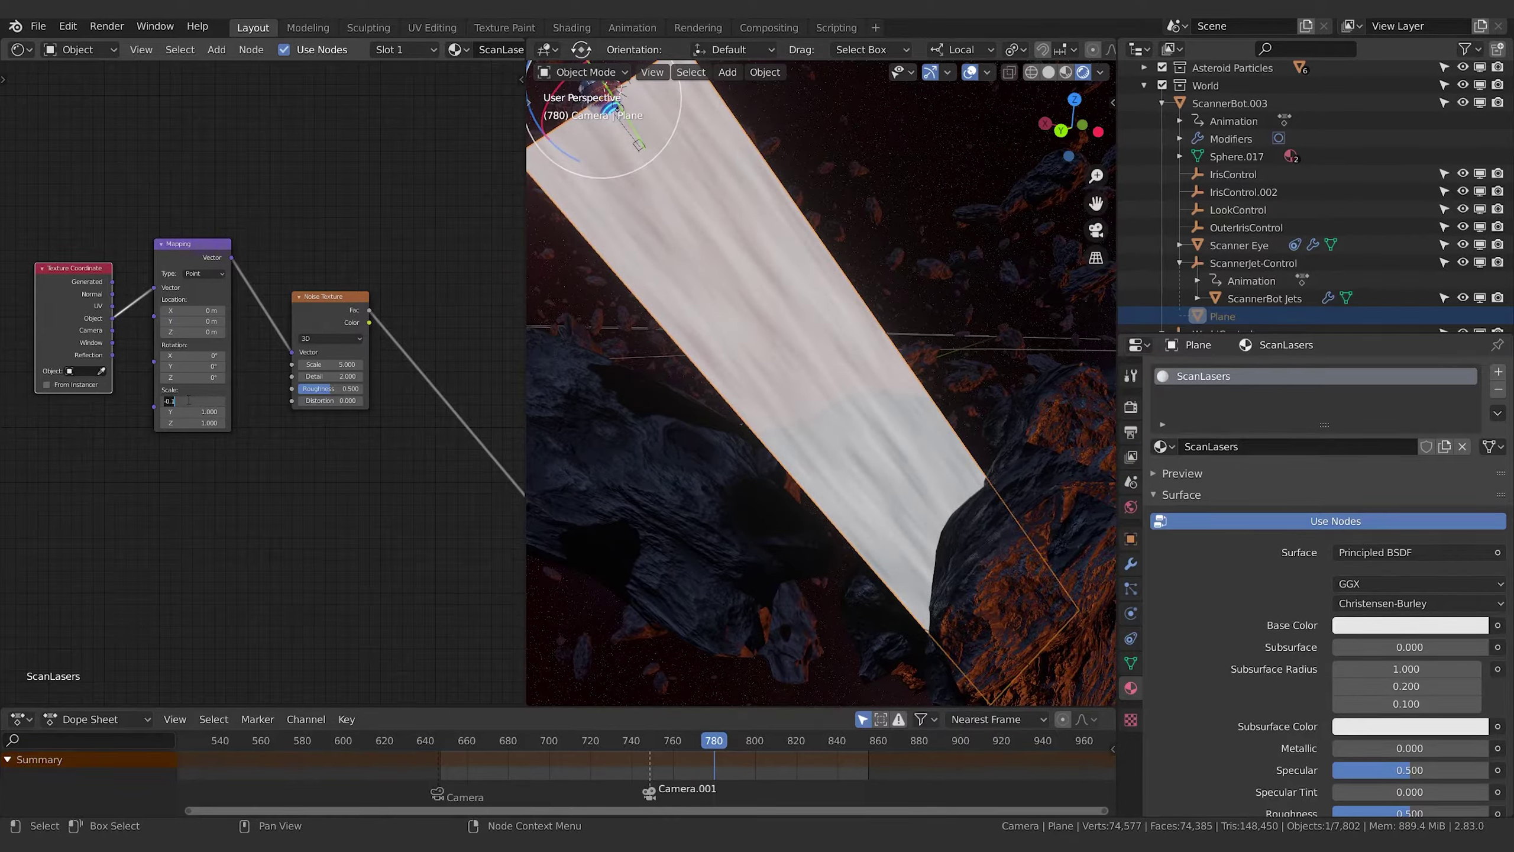
pyautogui.write('0')
pyautogui.press('Return')
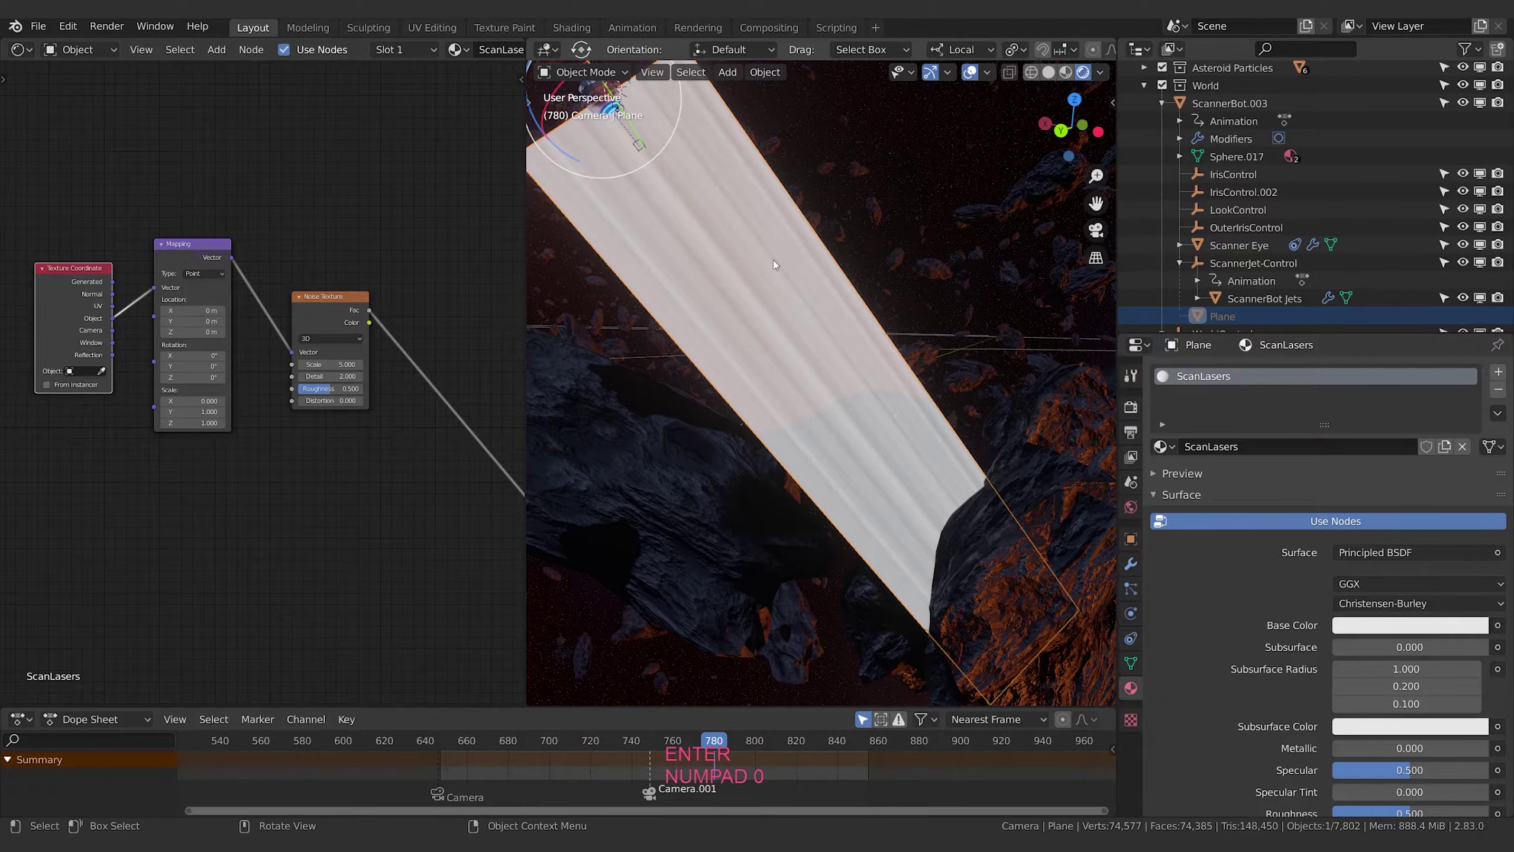
# Raise the Noise Texture scale to 18.9 and insert a ColorRamp between the noise and the Emission input
pyautogui.moveTo(323, 369); pyautogui.dragTo(267, 371, button='middle')
pyautogui.moveTo(267, 371)
pyautogui.mouseDown()
pyautogui.moveTo(364, 371)
pyautogui.moveTo(351, 371)
pyautogui.mouseUp()
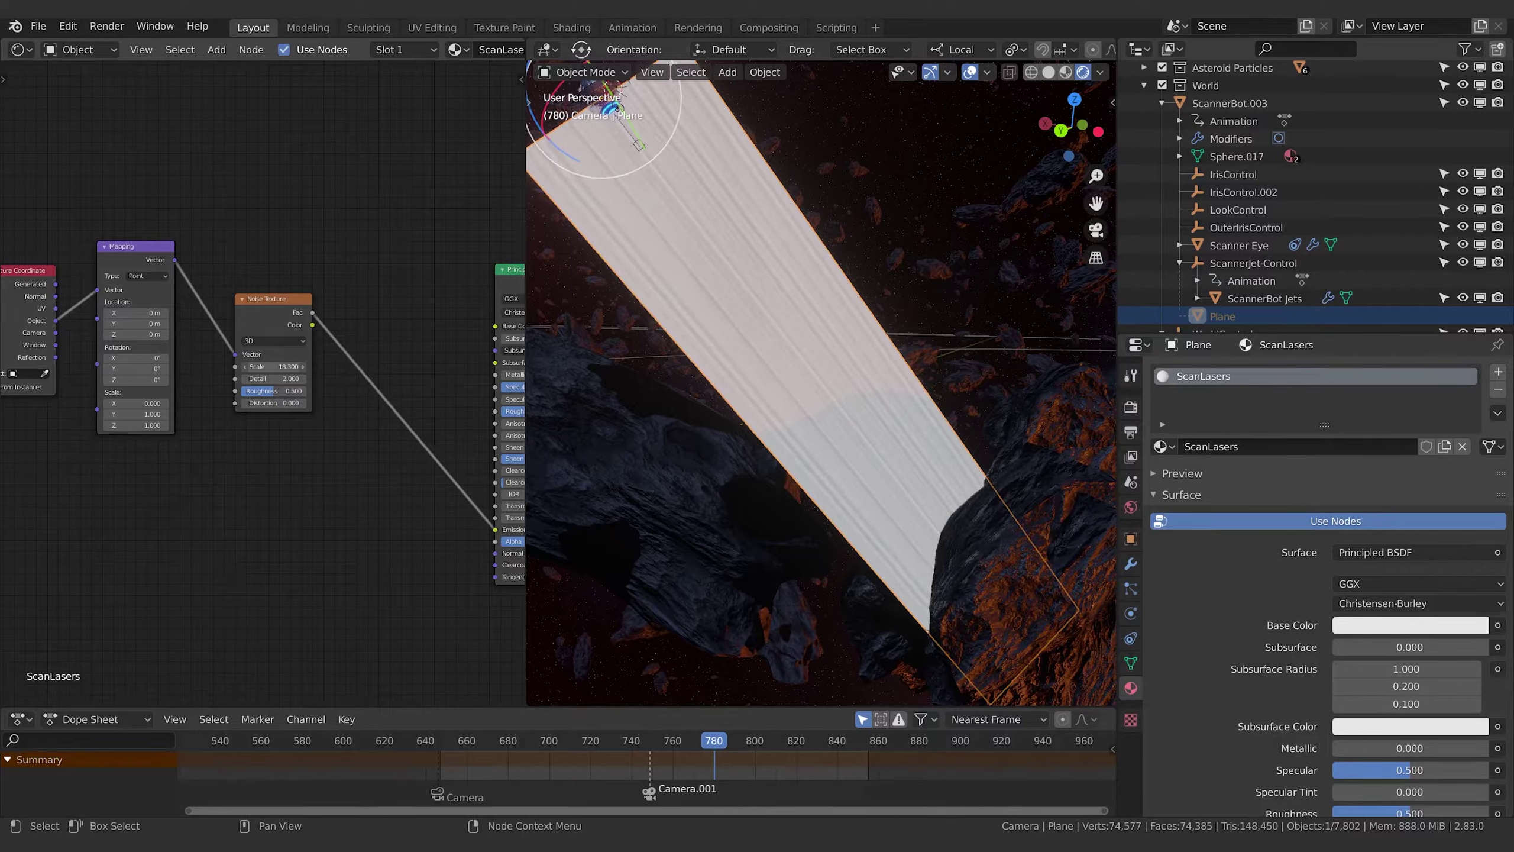
pyautogui.hotkey('shift', 'a')
pyautogui.click(267, 500)
pyautogui.write('colo')
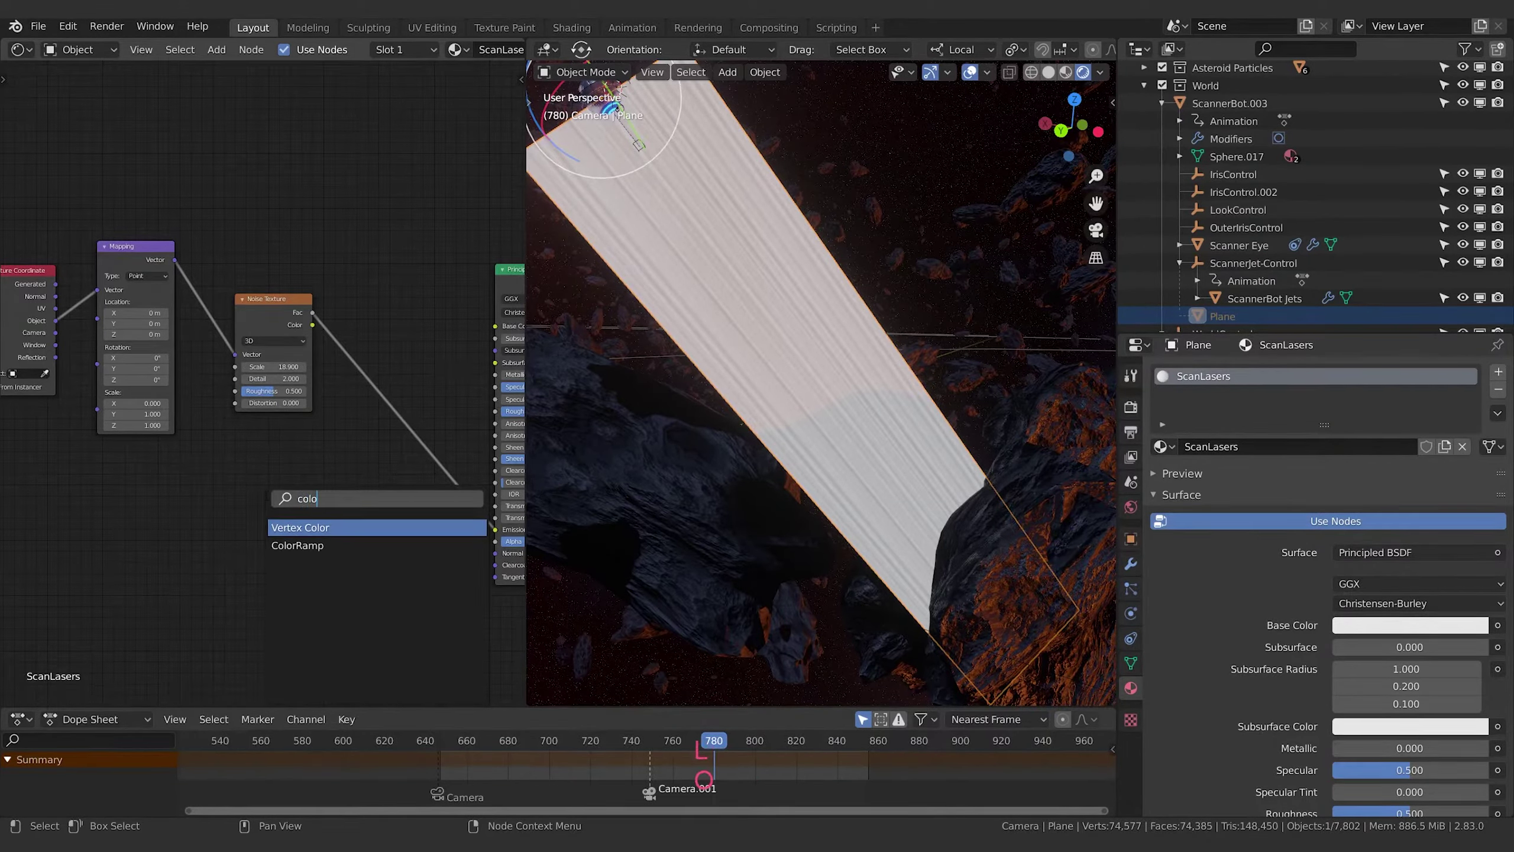
pyautogui.press('Down')
pyautogui.press('Return')
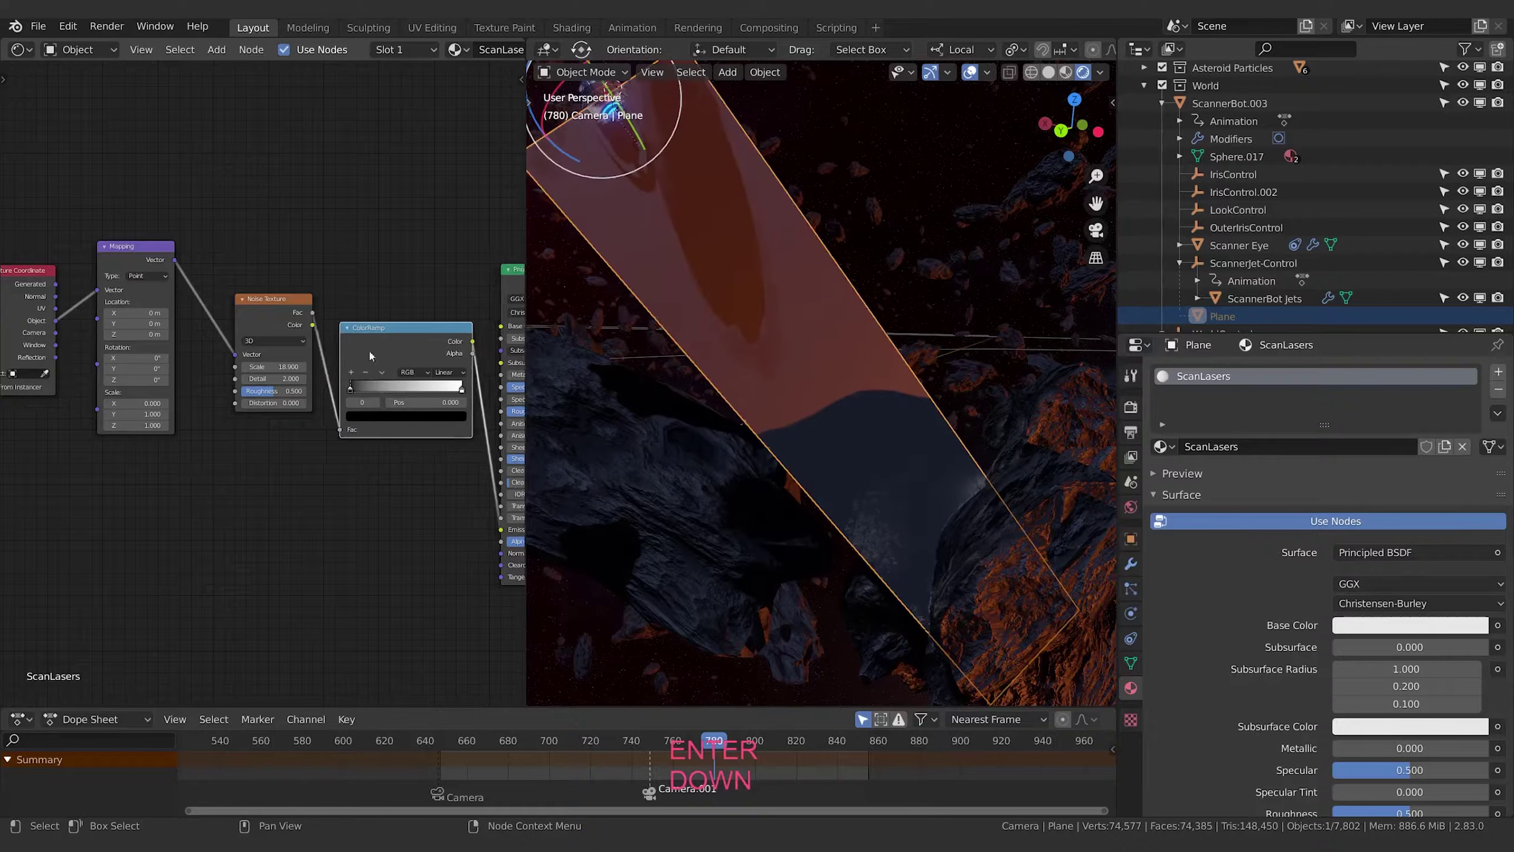
# Sharpen the stripes by tightening the ColorRamp with its white stop at 0.573, and set the Noise Texture scale to 59.1
pyautogui.moveTo(366, 388); pyautogui.dragTo(434, 388)
pyautogui.moveTo(277, 367); pyautogui.dragTo(431, 388)
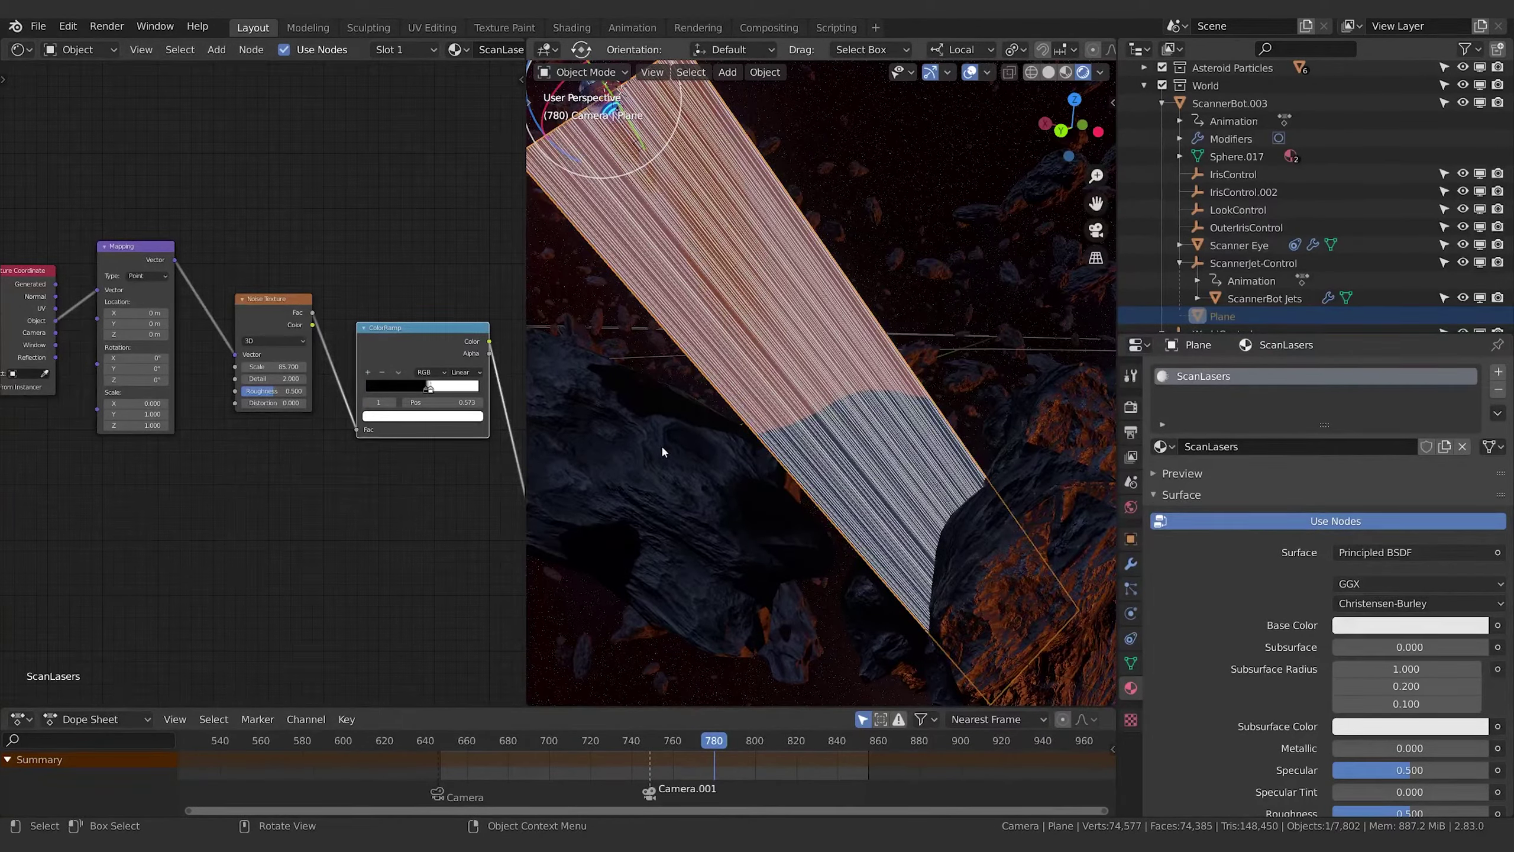
pyautogui.moveTo(282, 355); pyautogui.dragTo(239, 367)
pyautogui.click(307, 548)
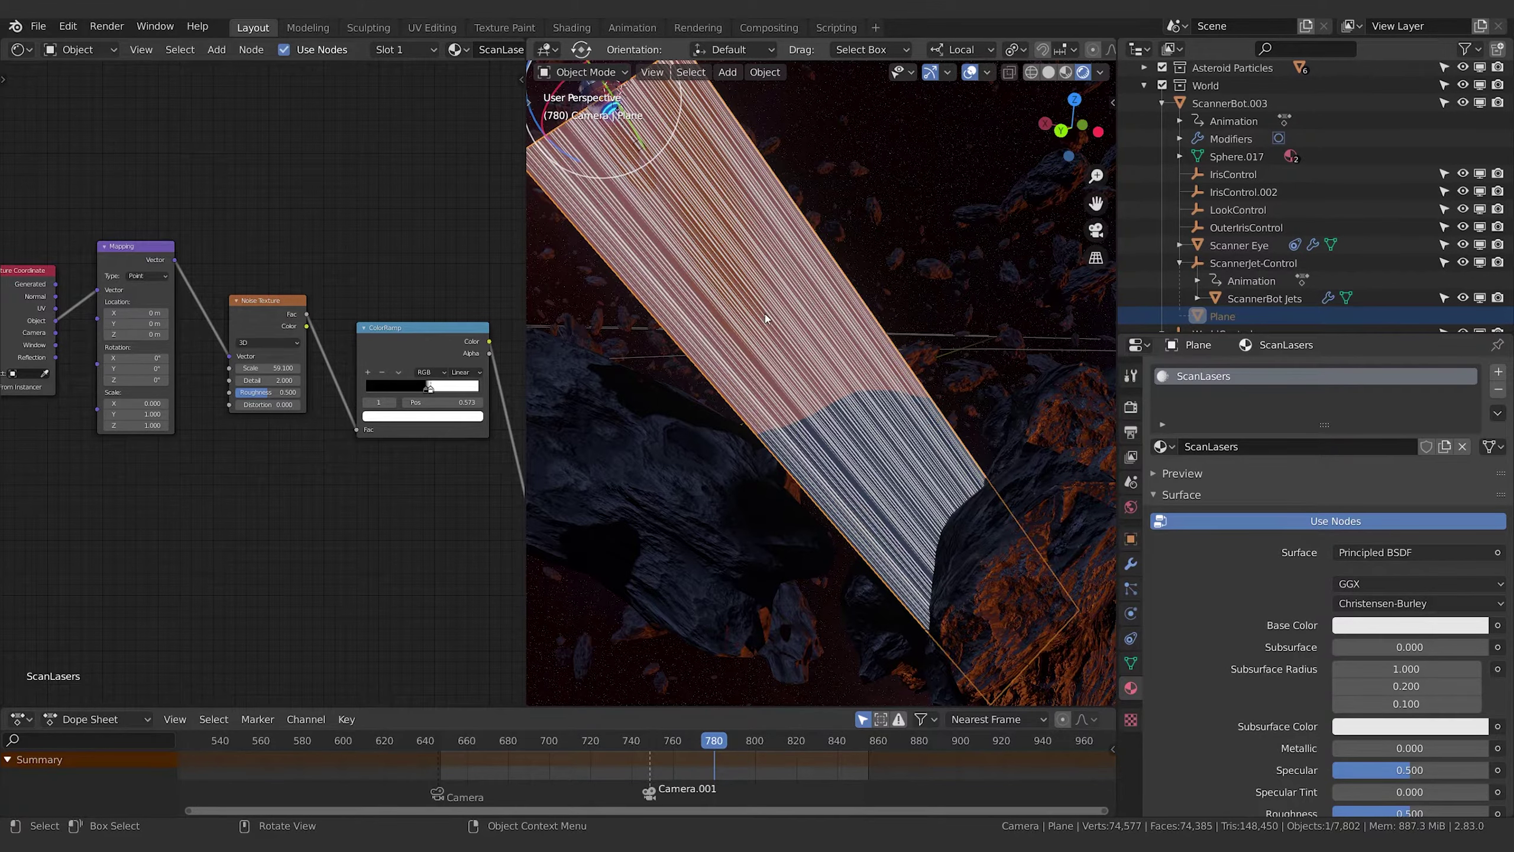
# Try to taper the plane by scaling its edge at the scanner bot to about 0.12 along local Y
pyautogui.press('Tab')
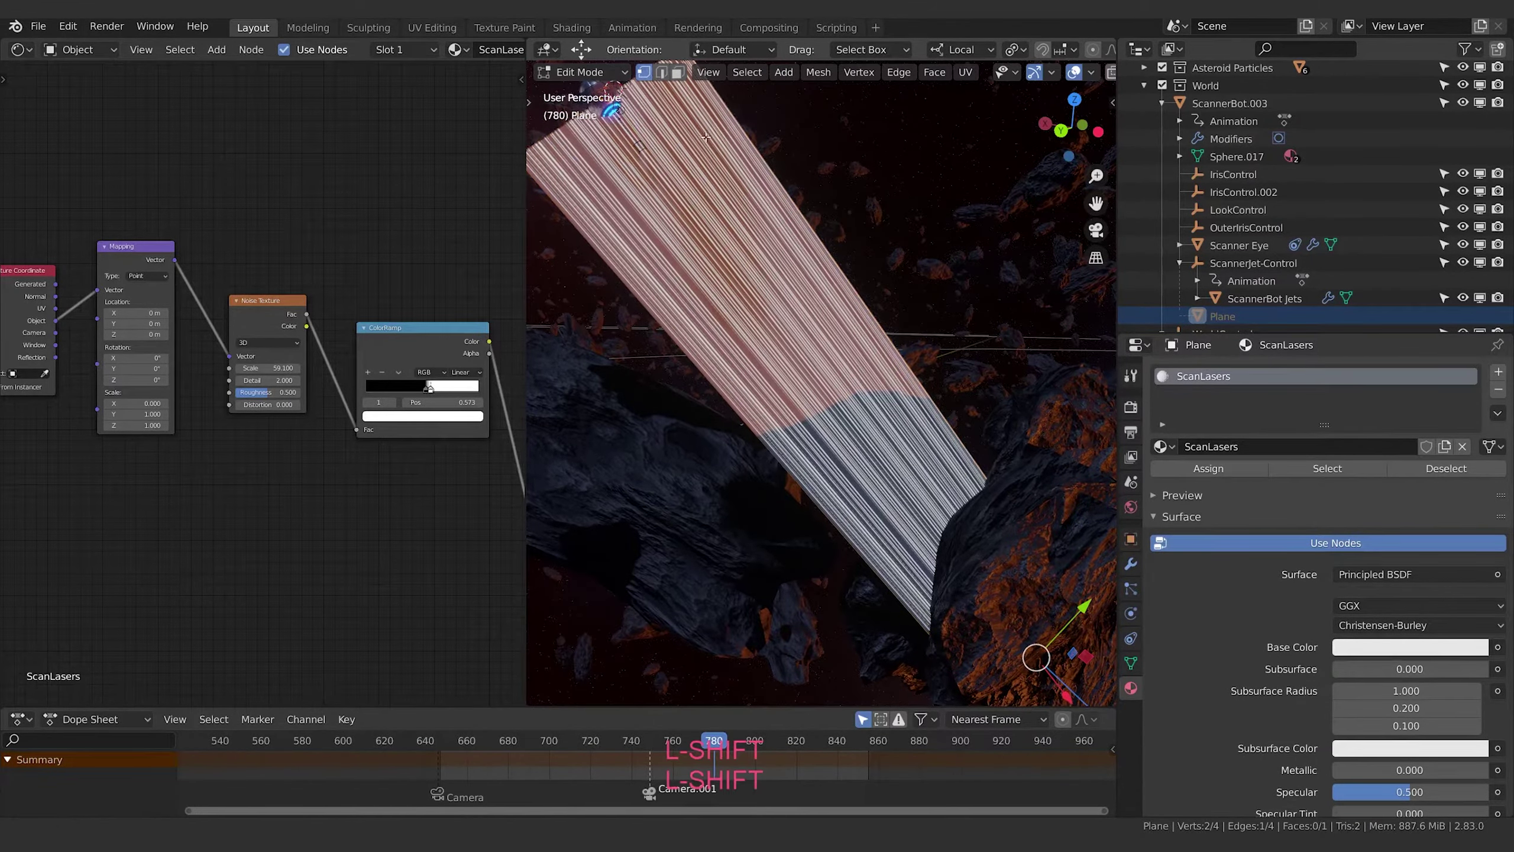
pyautogui.keyDown('shift'); pyautogui.moveTo(706, 137); pyautogui.dragTo(770, 267, button='middle'); pyautogui.keyUp('shift')
pyautogui.click(751, 176)
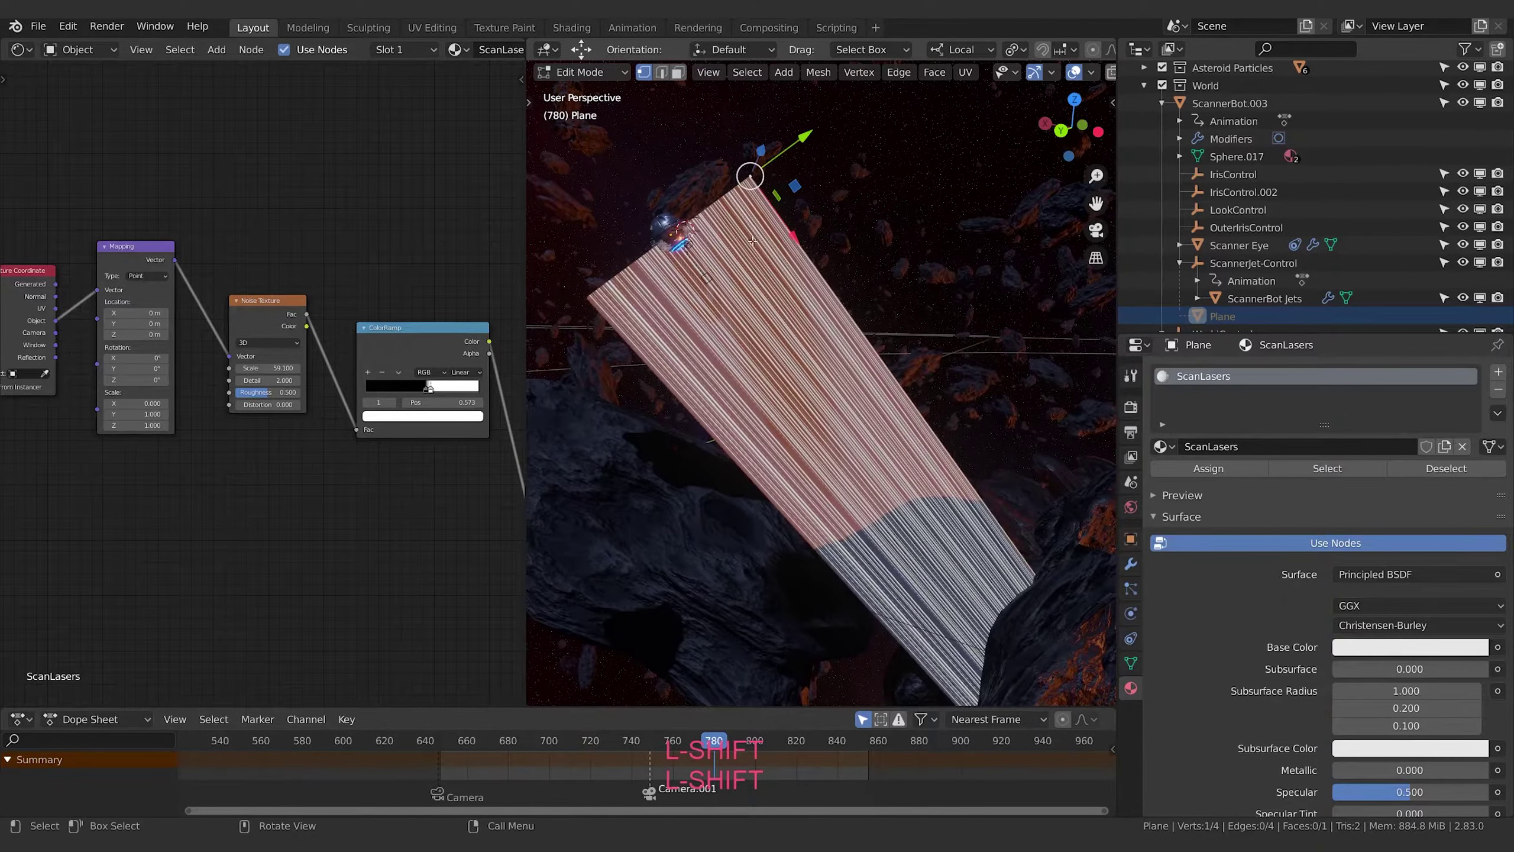
pyautogui.keyDown('shift'); pyautogui.click(584, 298); pyautogui.keyUp('shift')
pyautogui.press('s')
pyautogui.press('y')
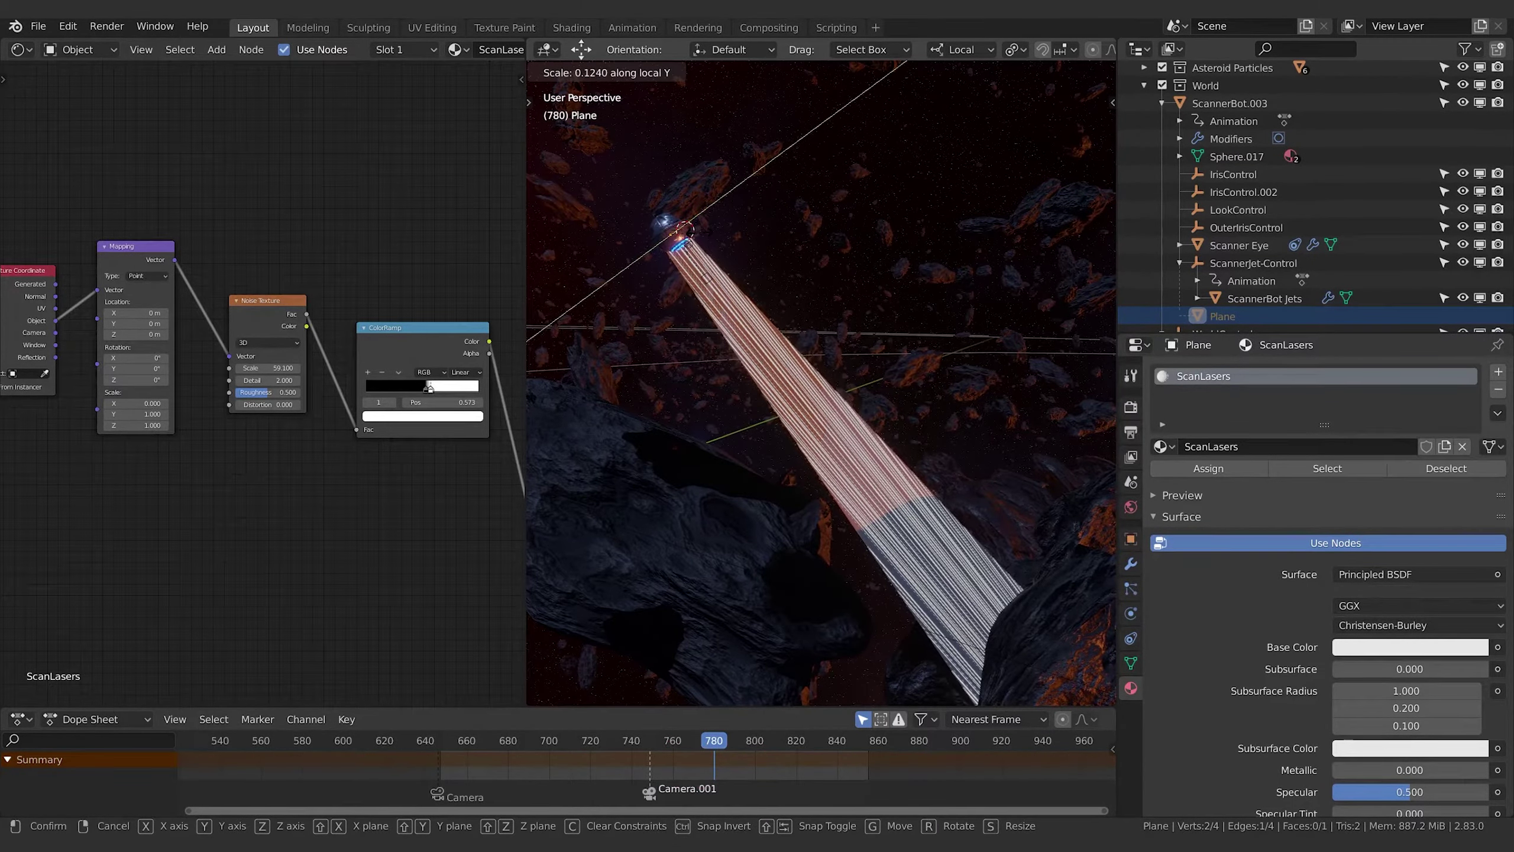
pyautogui.click(690, 237)
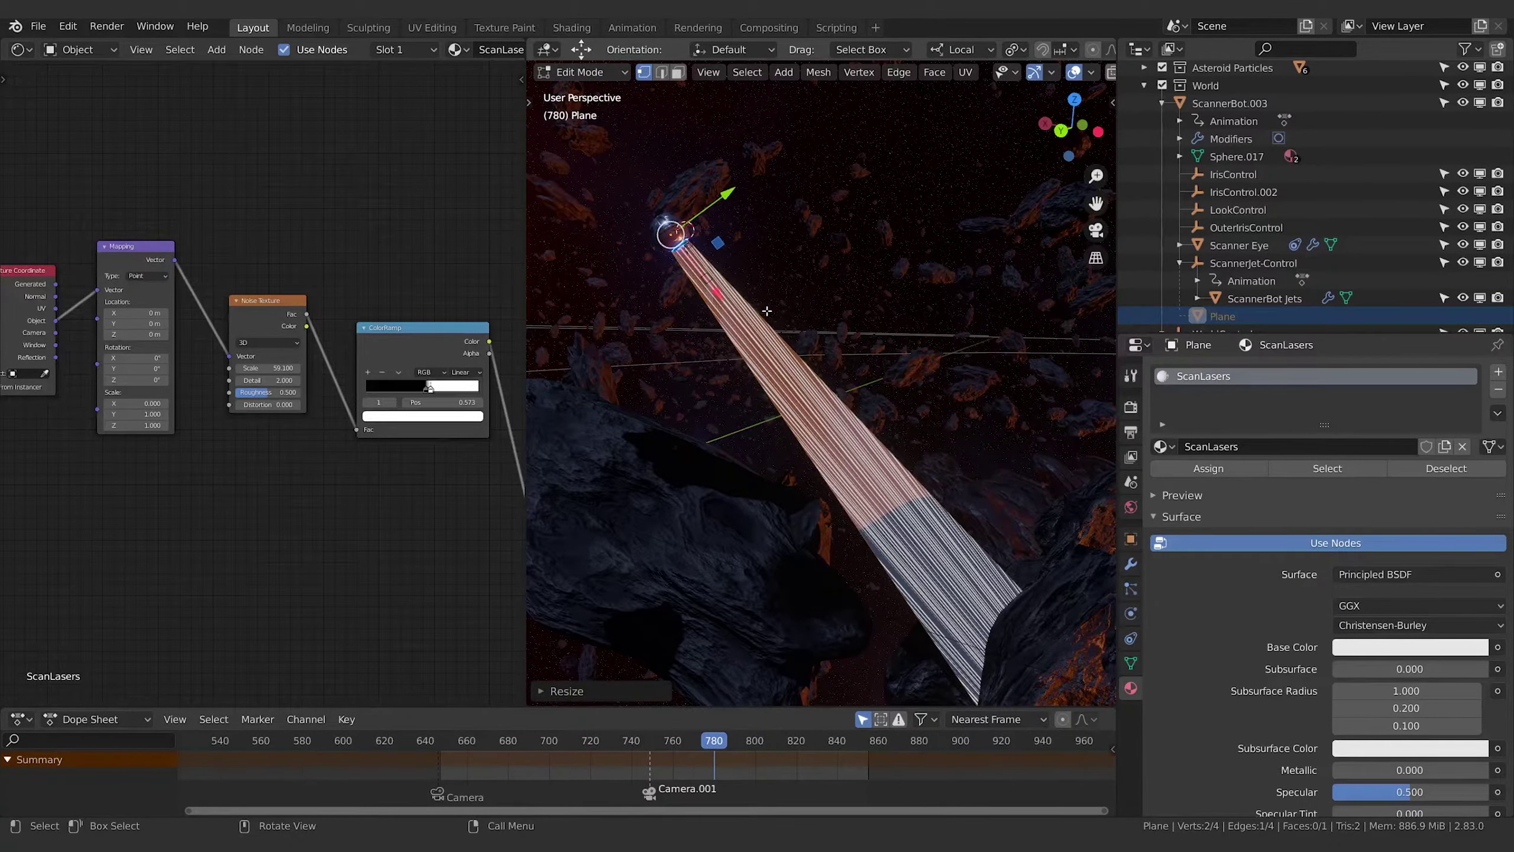
pyautogui.press('Tab')
pyautogui.hotkey('ctrl', 'z')
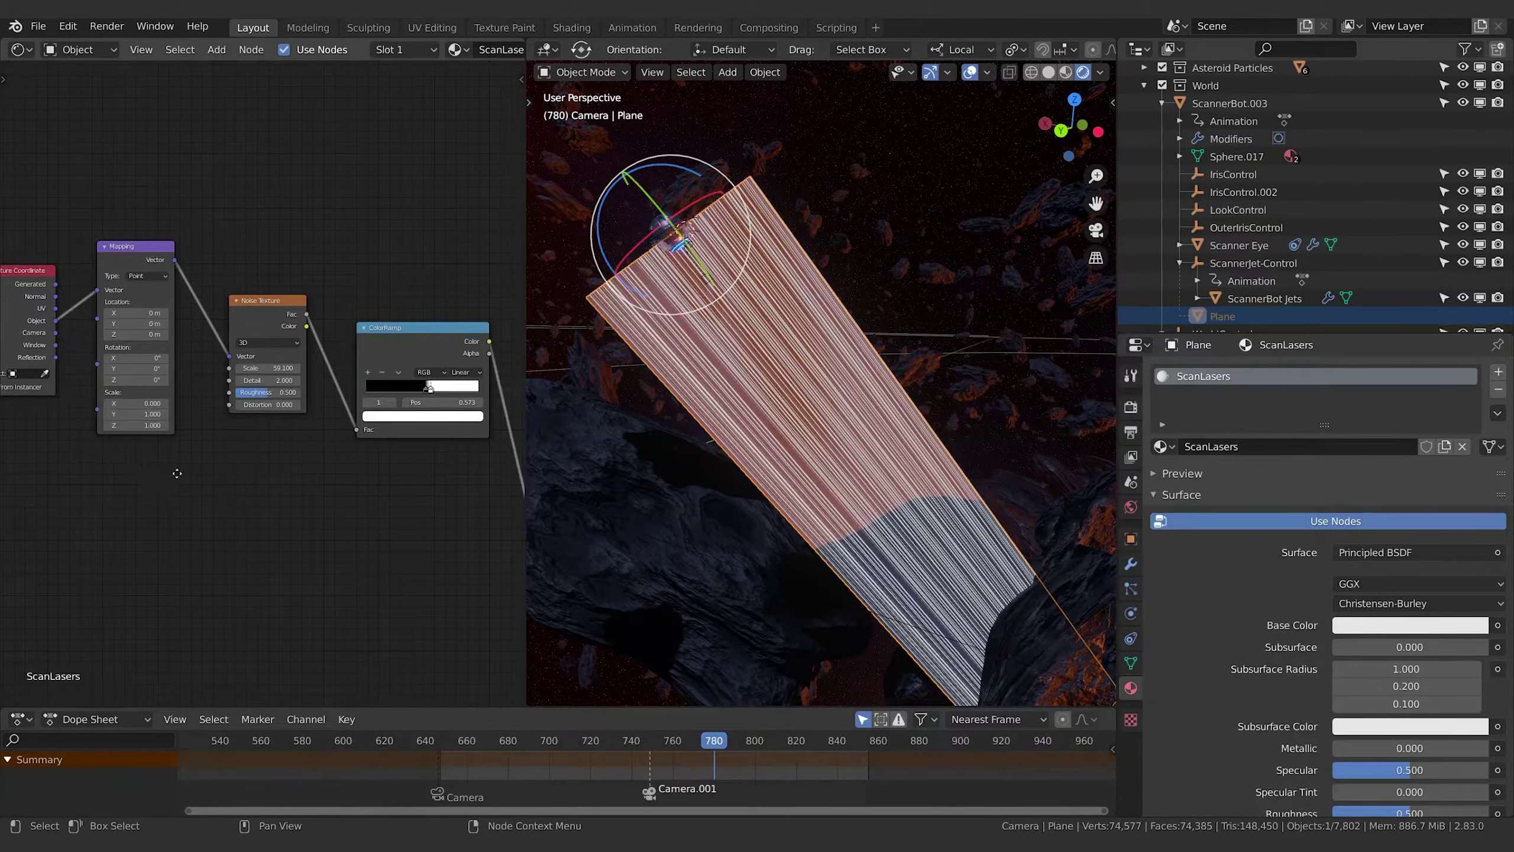
# Switch the Mapping node's vector source from the Object output to the Texture Coordinate's UV output
pyautogui.moveTo(25, 296); pyautogui.dragTo(151, 314, button='middle')
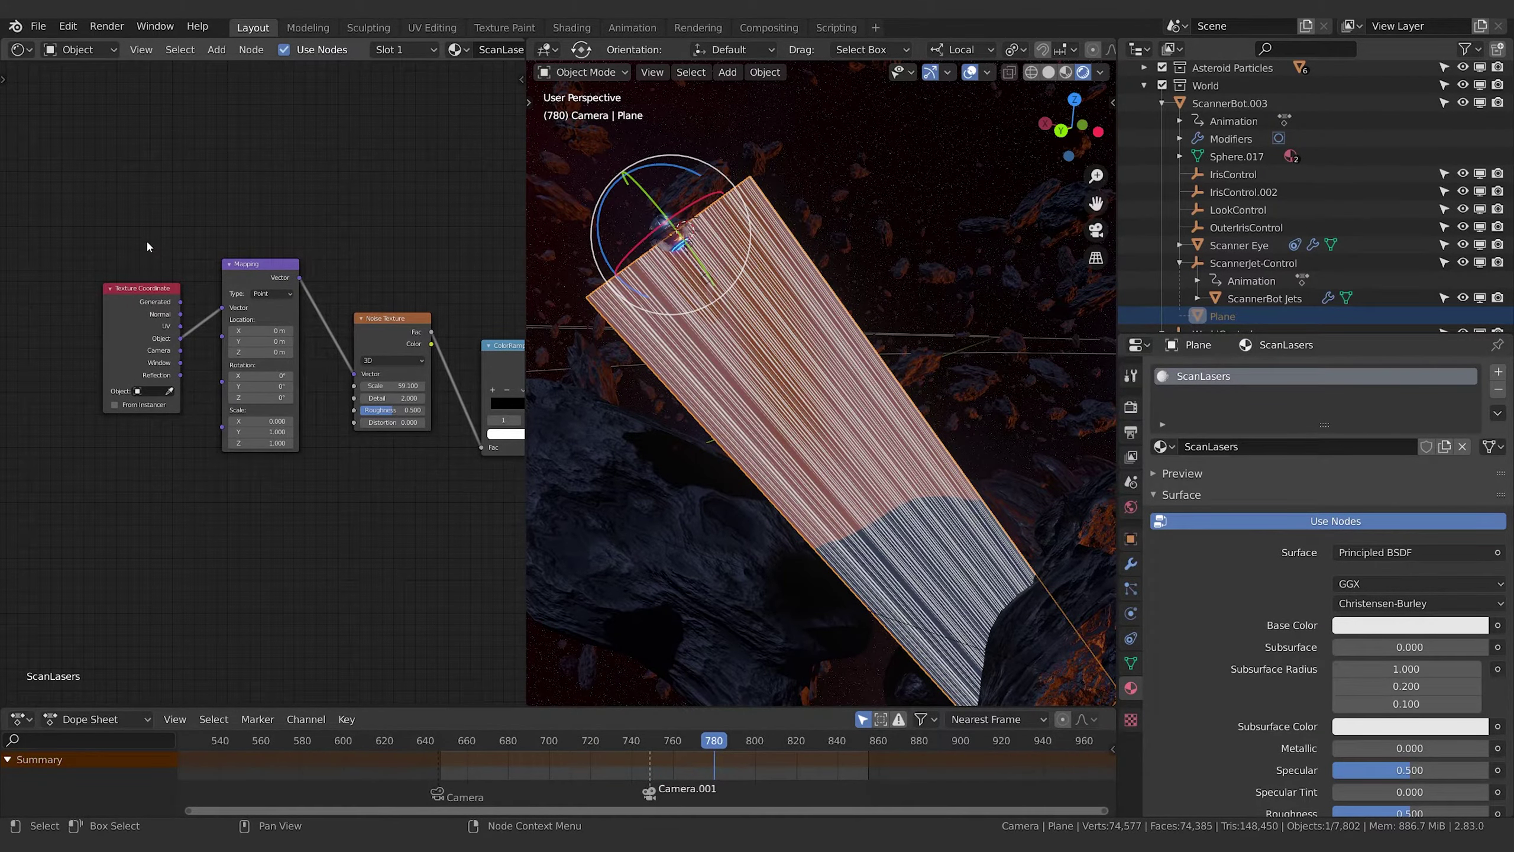
pyautogui.moveTo(180, 337); pyautogui.dragTo(180, 326)
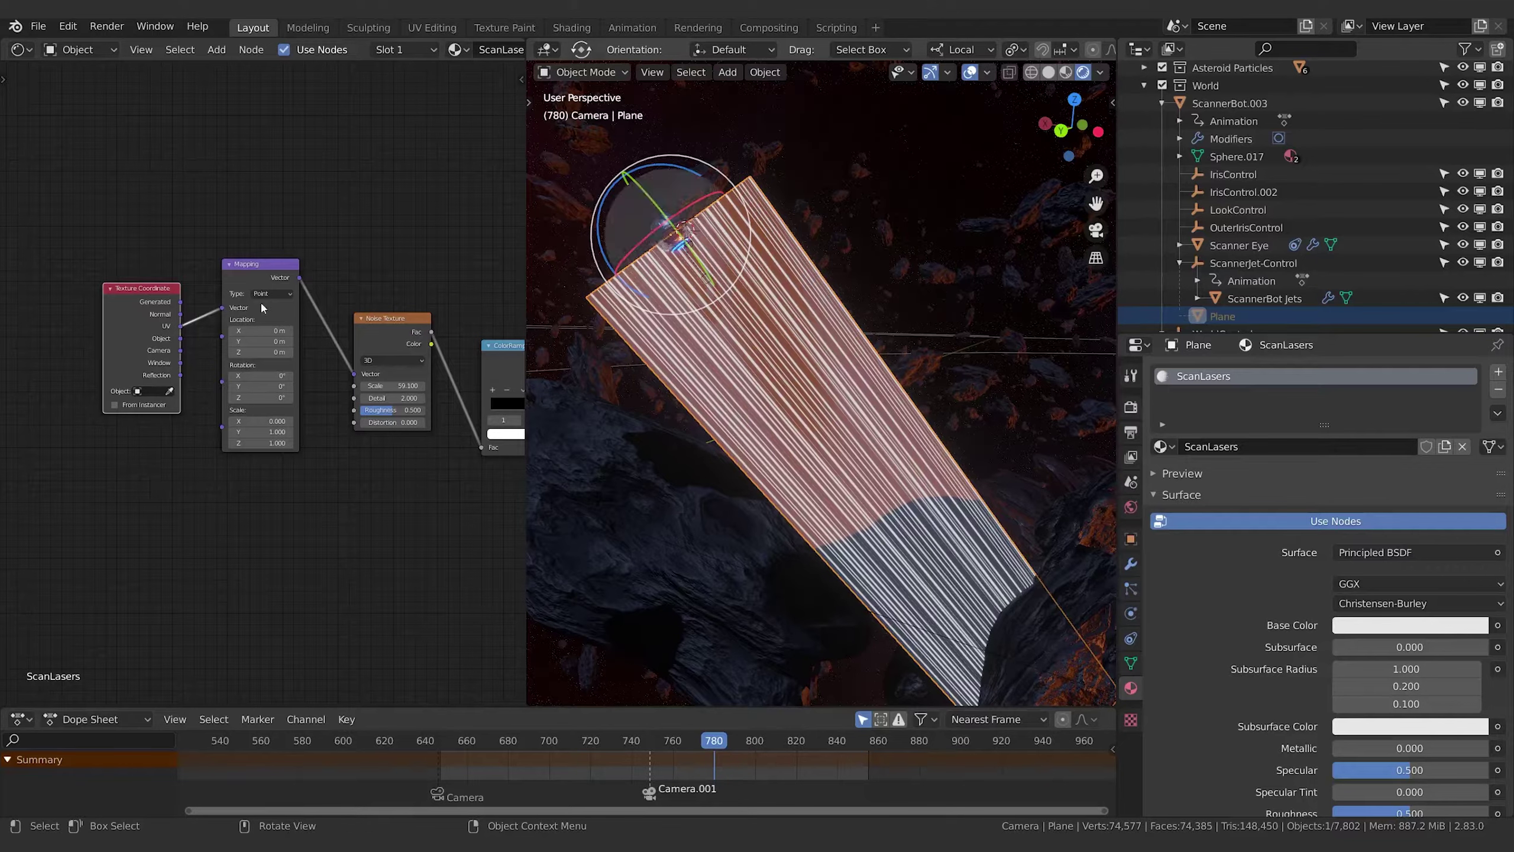
# Replace the shader node area with the UV Editor and select all of the plane's geometry in Edit Mode
pyautogui.click(18, 49)
pyautogui.click(61, 133)
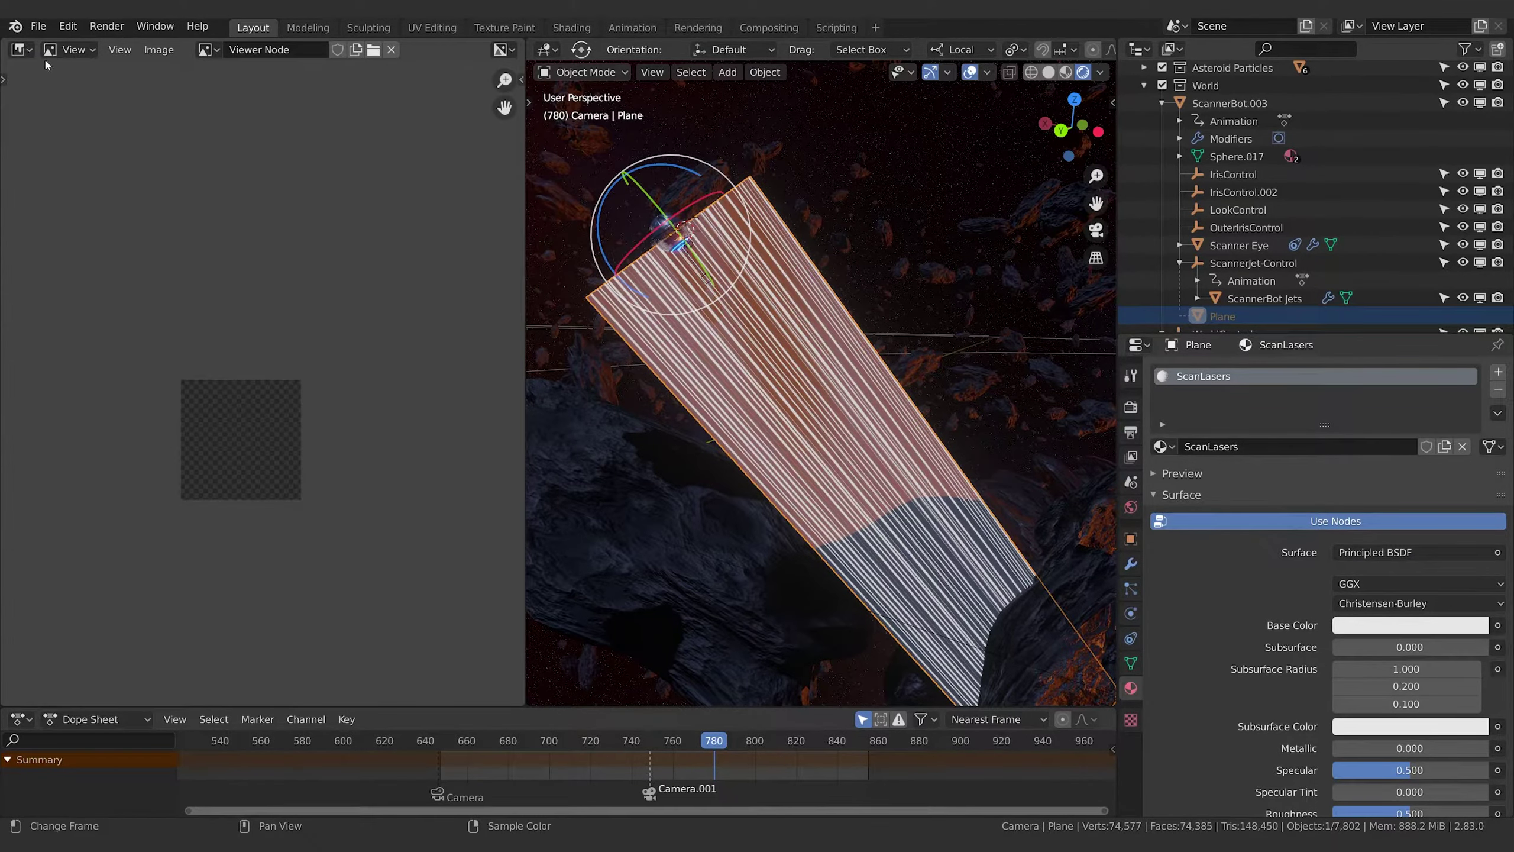
pyautogui.scroll(7, 248, 415)
pyautogui.click(21, 49)
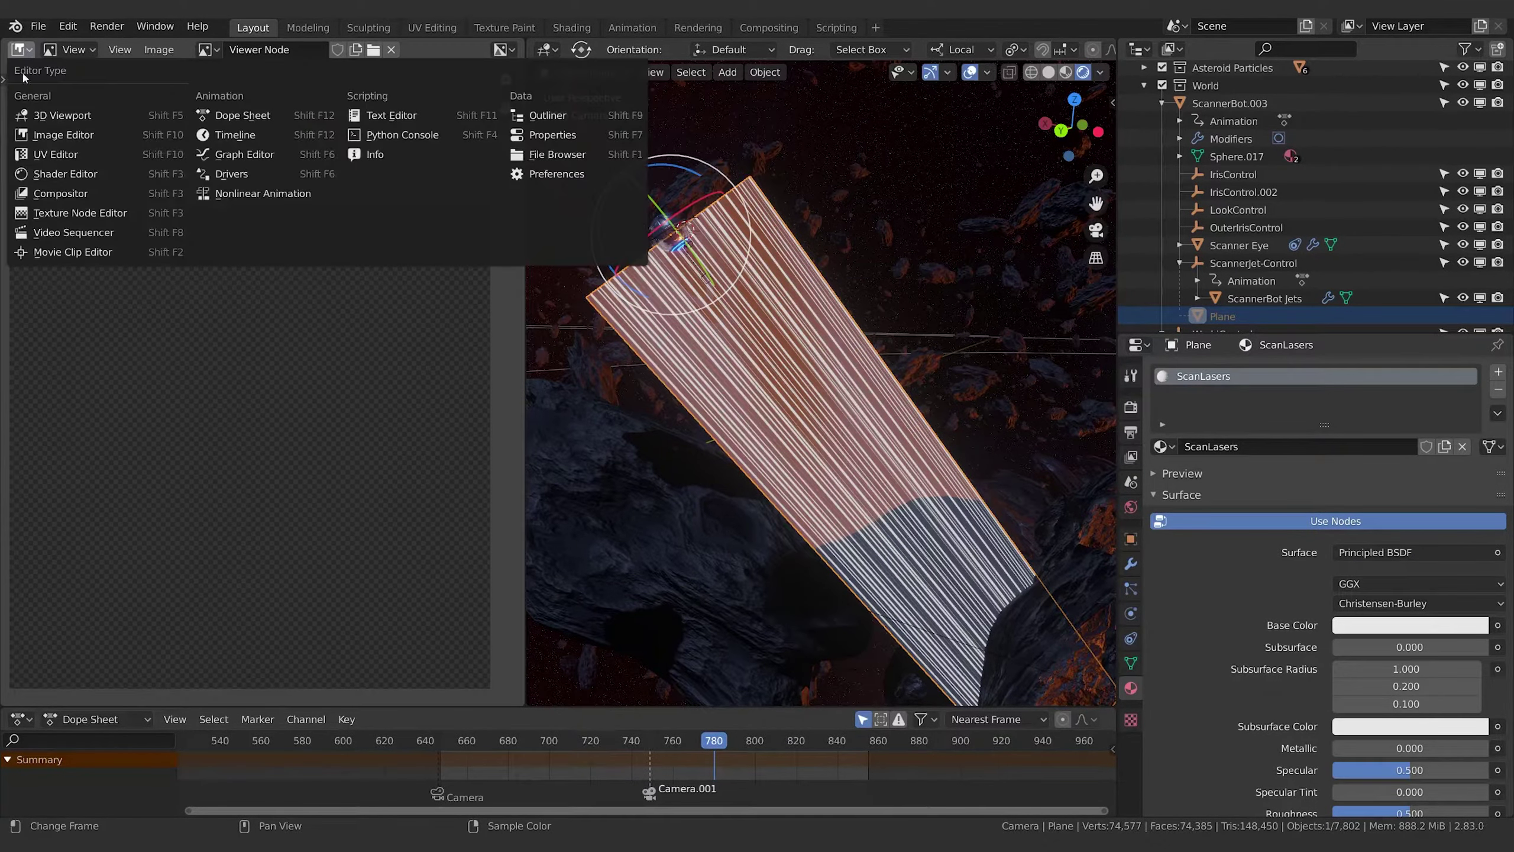
pyautogui.click(65, 152)
pyautogui.scroll(-2, 260, 377)
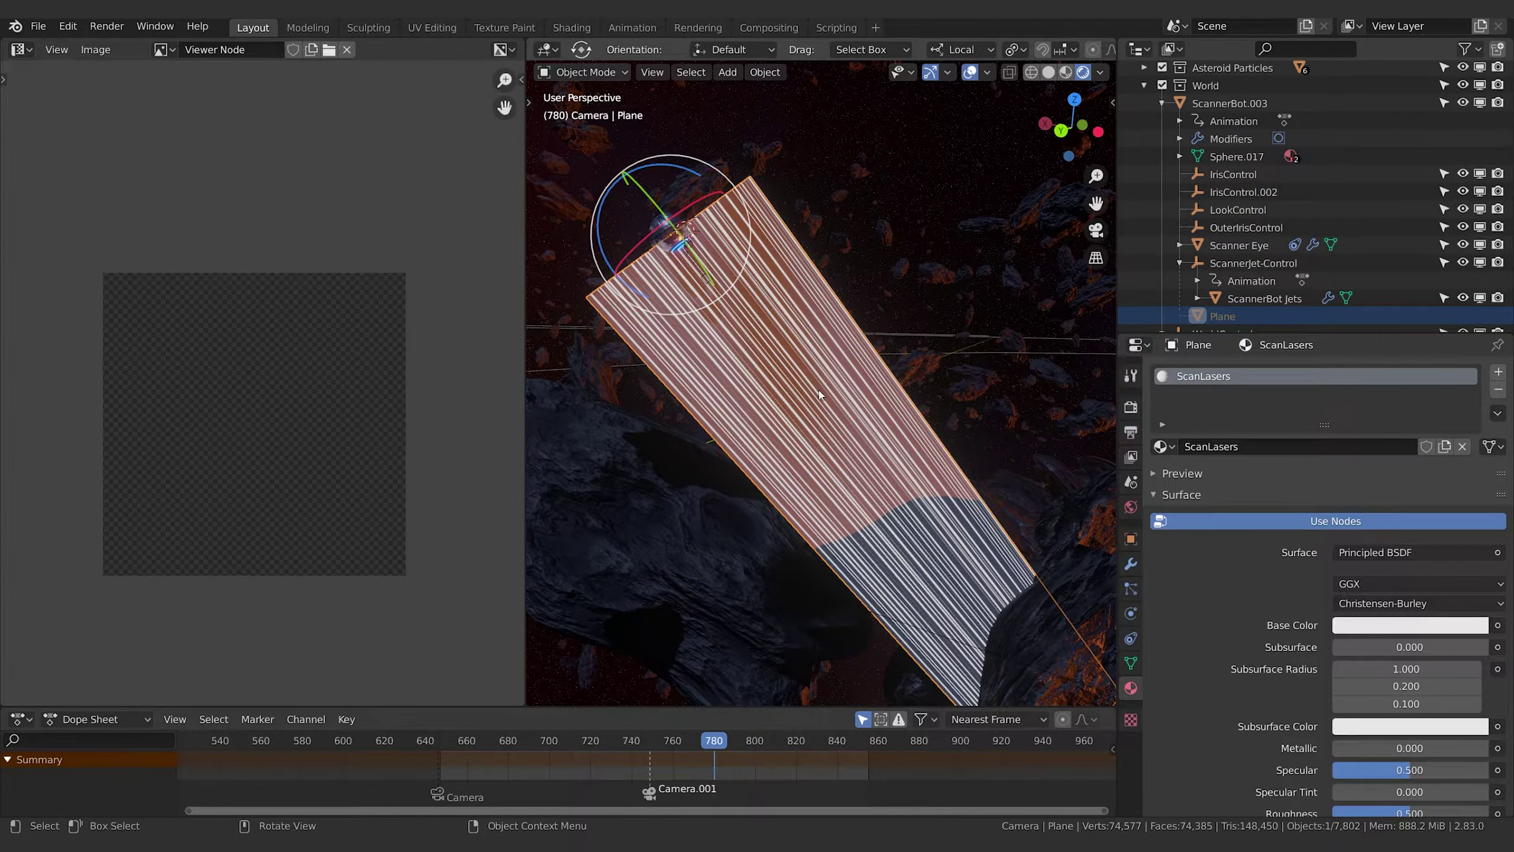
pyautogui.press('Tab')
pyautogui.press('a')
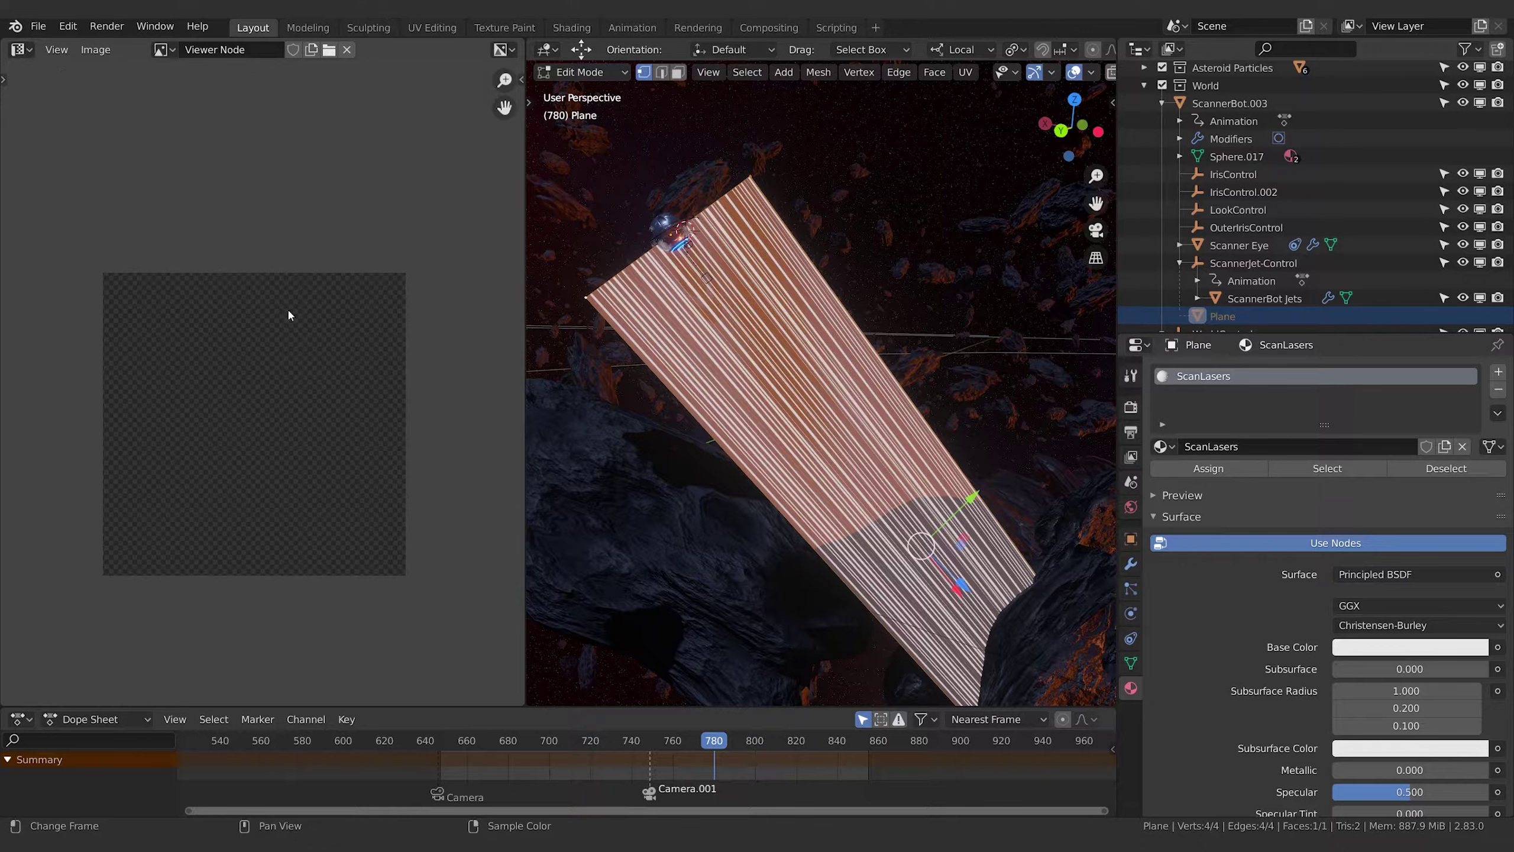
# Unwrap the plane's selected geometry and show its UV island in the UV Editor
pyautogui.moveTo(336, 332)
pyautogui.mouseDown(button='middle')
pyautogui.moveTo(281, 308)
pyautogui.moveTo(335, 315)
pyautogui.mouseUp(button='middle')
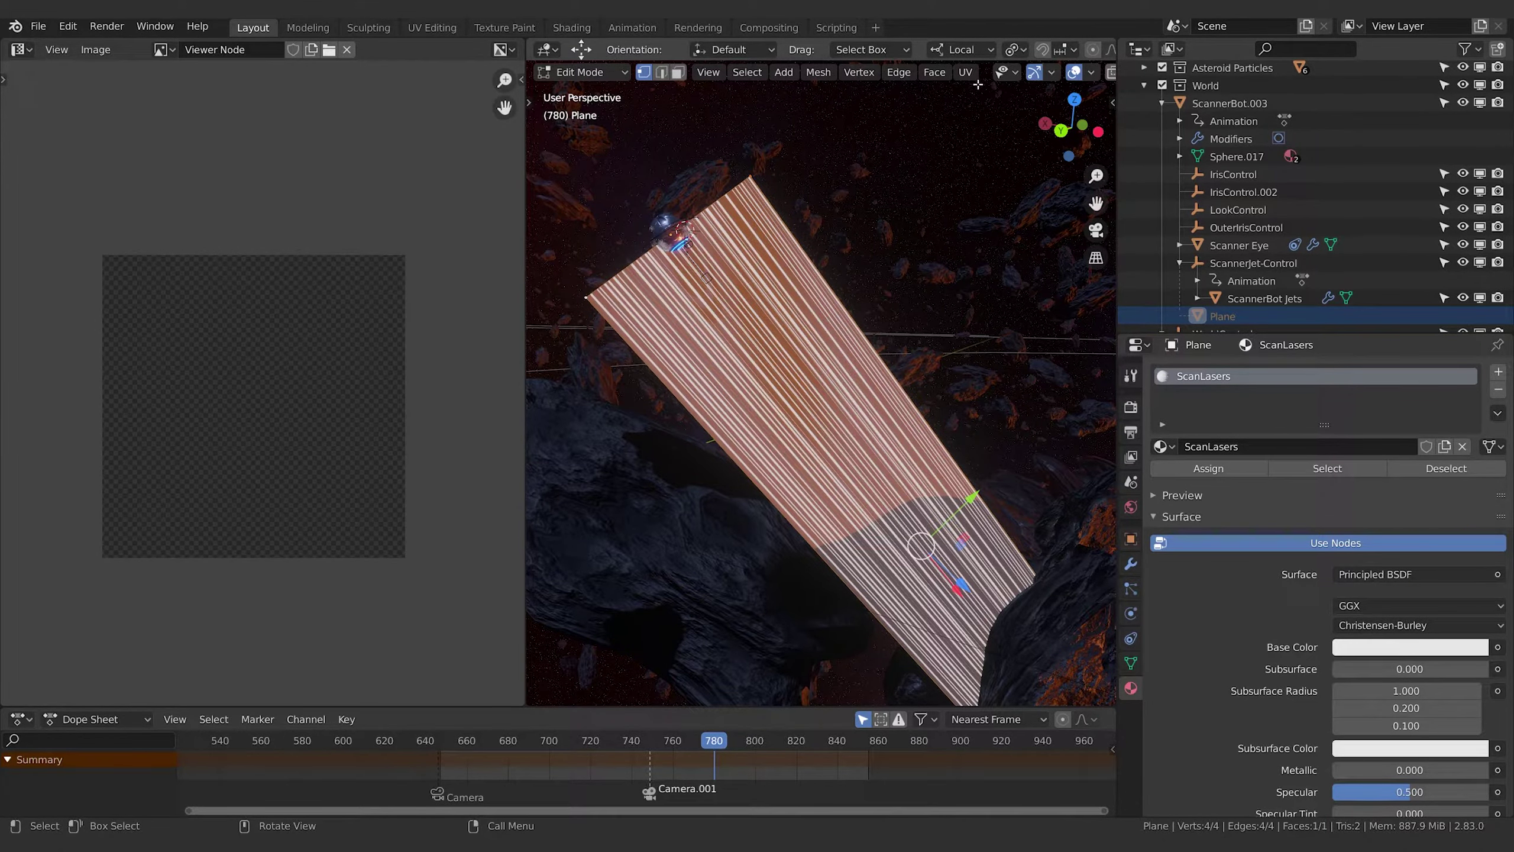
pyautogui.click(965, 72)
pyautogui.click(992, 88)
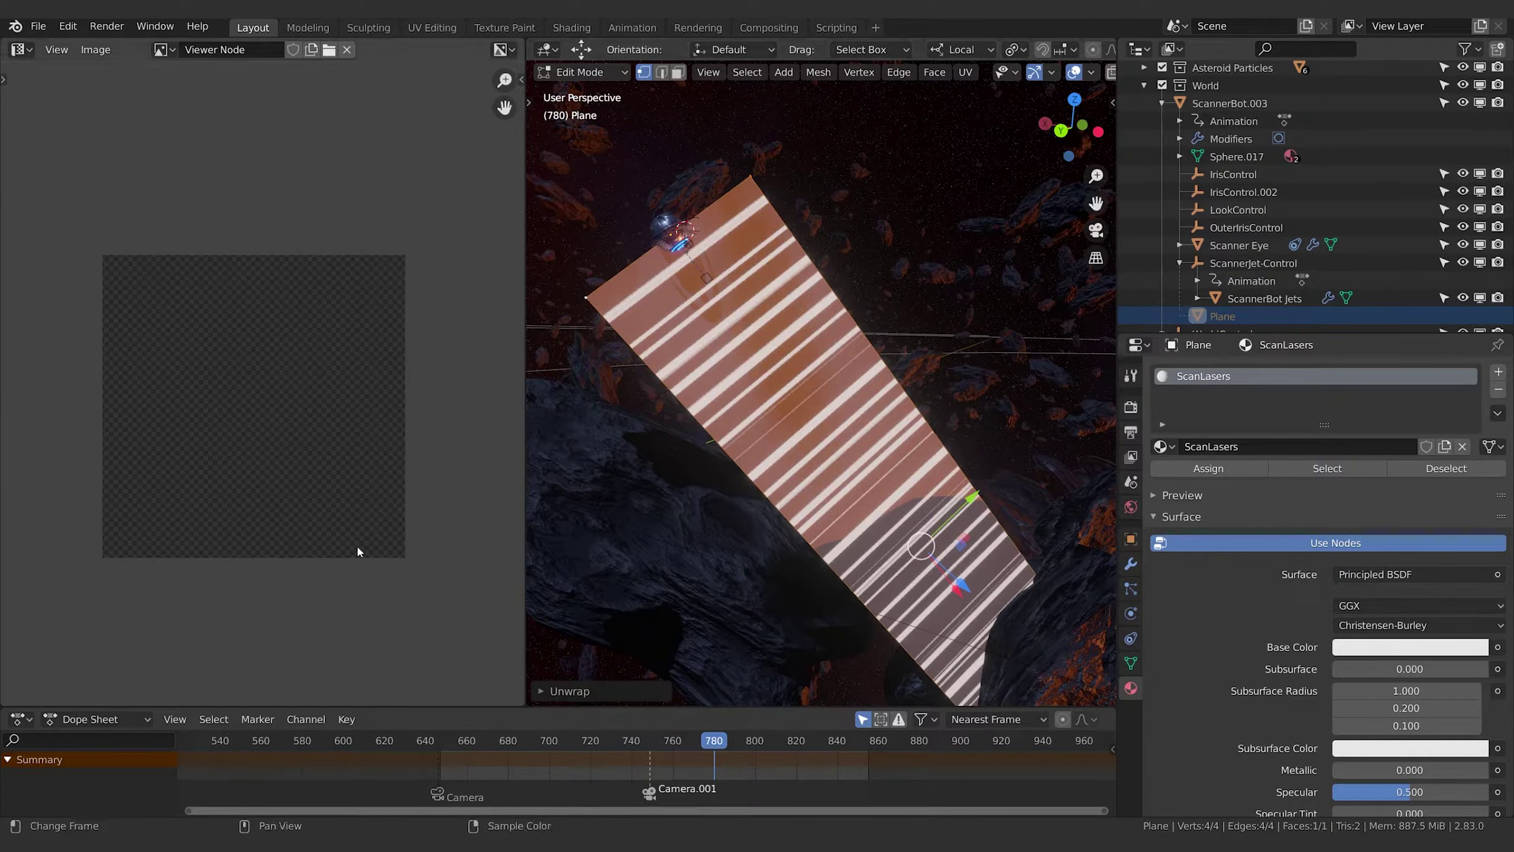
pyautogui.scroll(-4, 271, 504)
pyautogui.scroll(3, 271, 504)
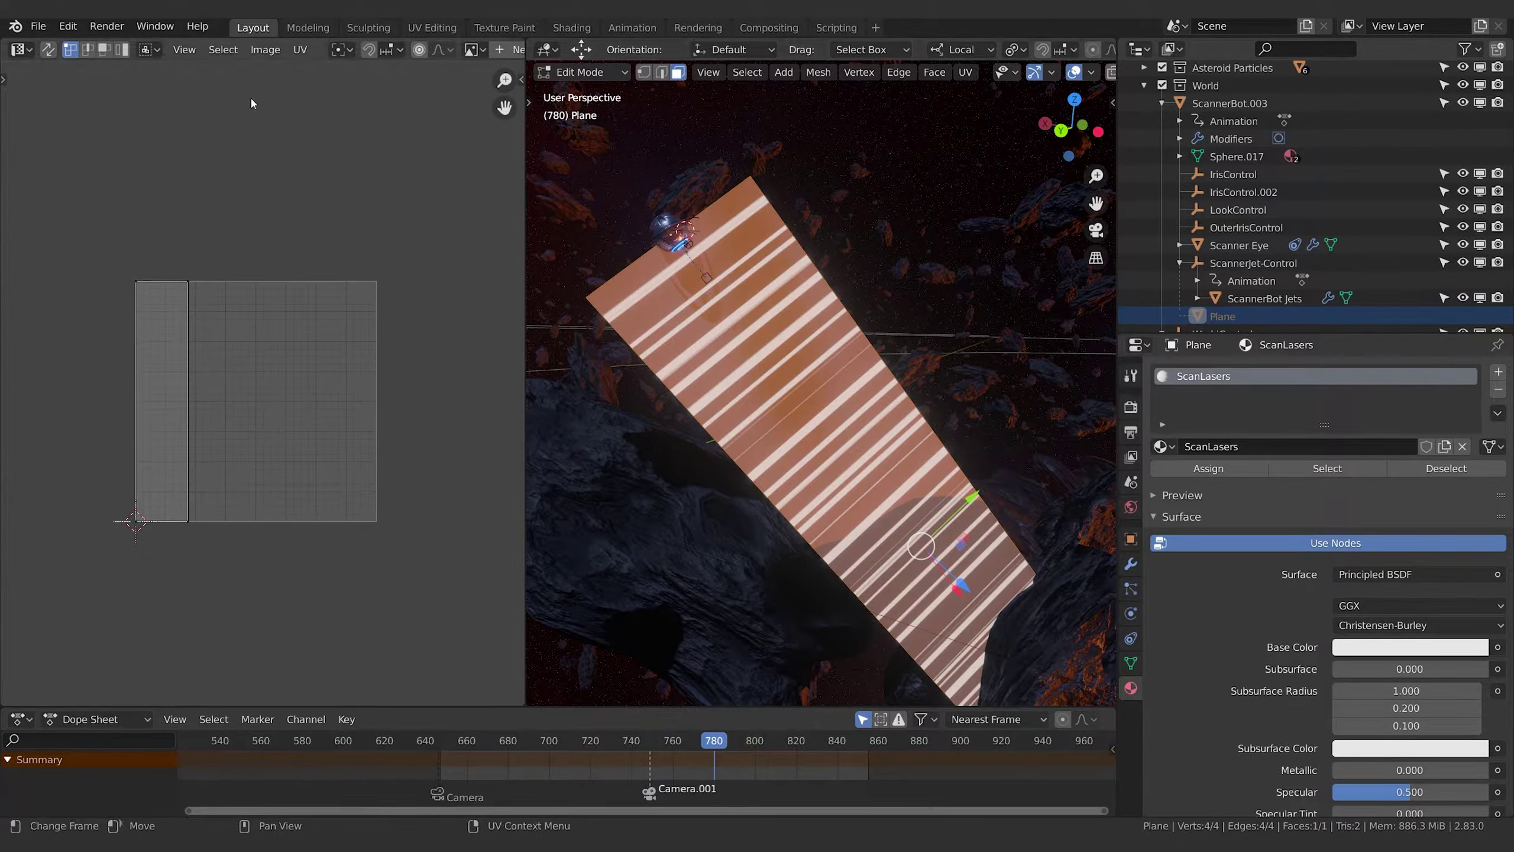
pyautogui.click(965, 71)
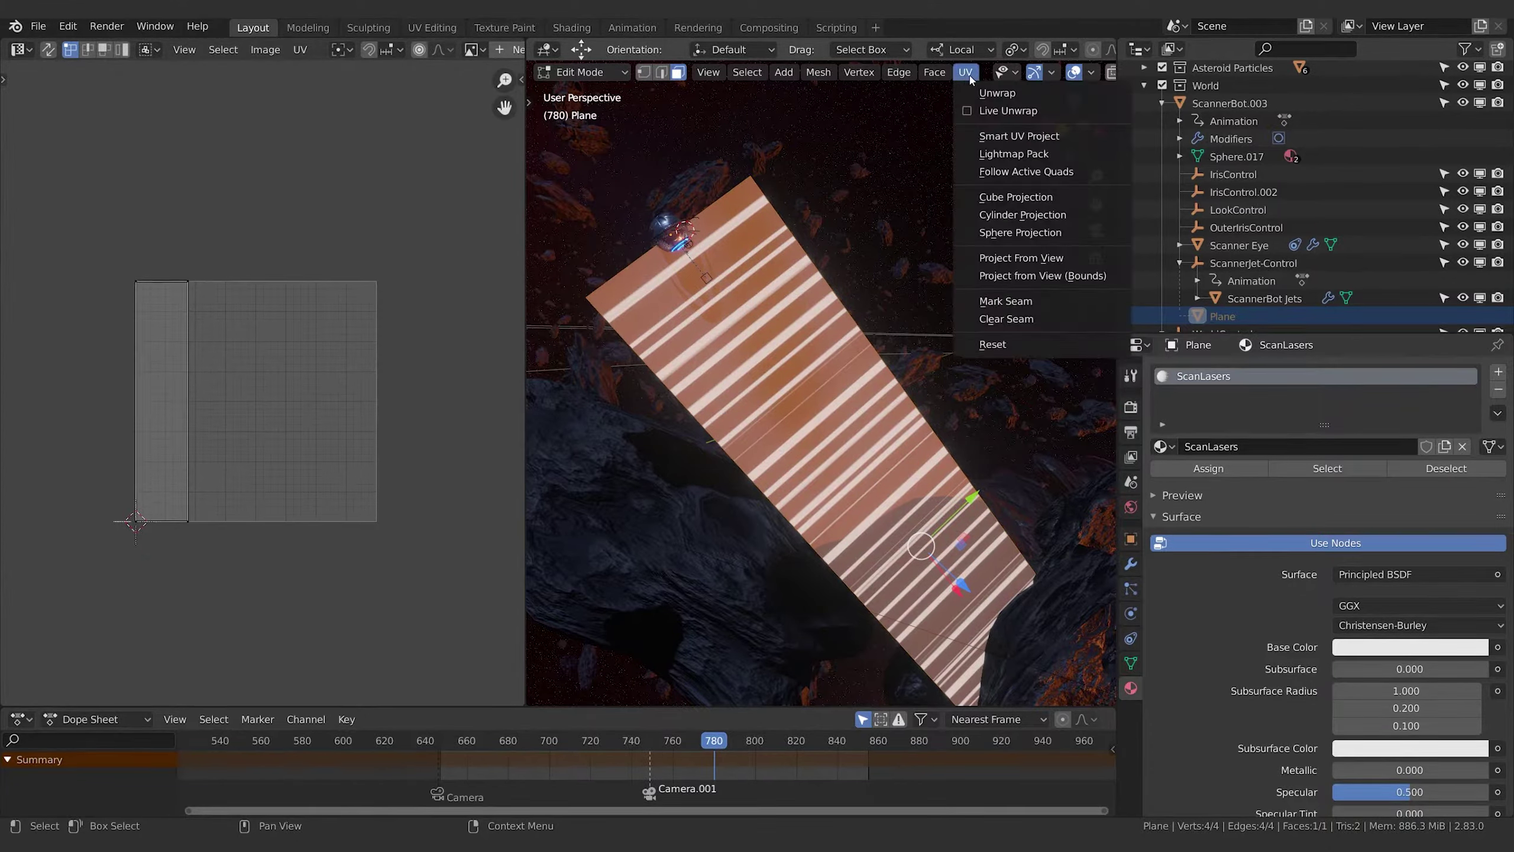
pyautogui.click(993, 88)
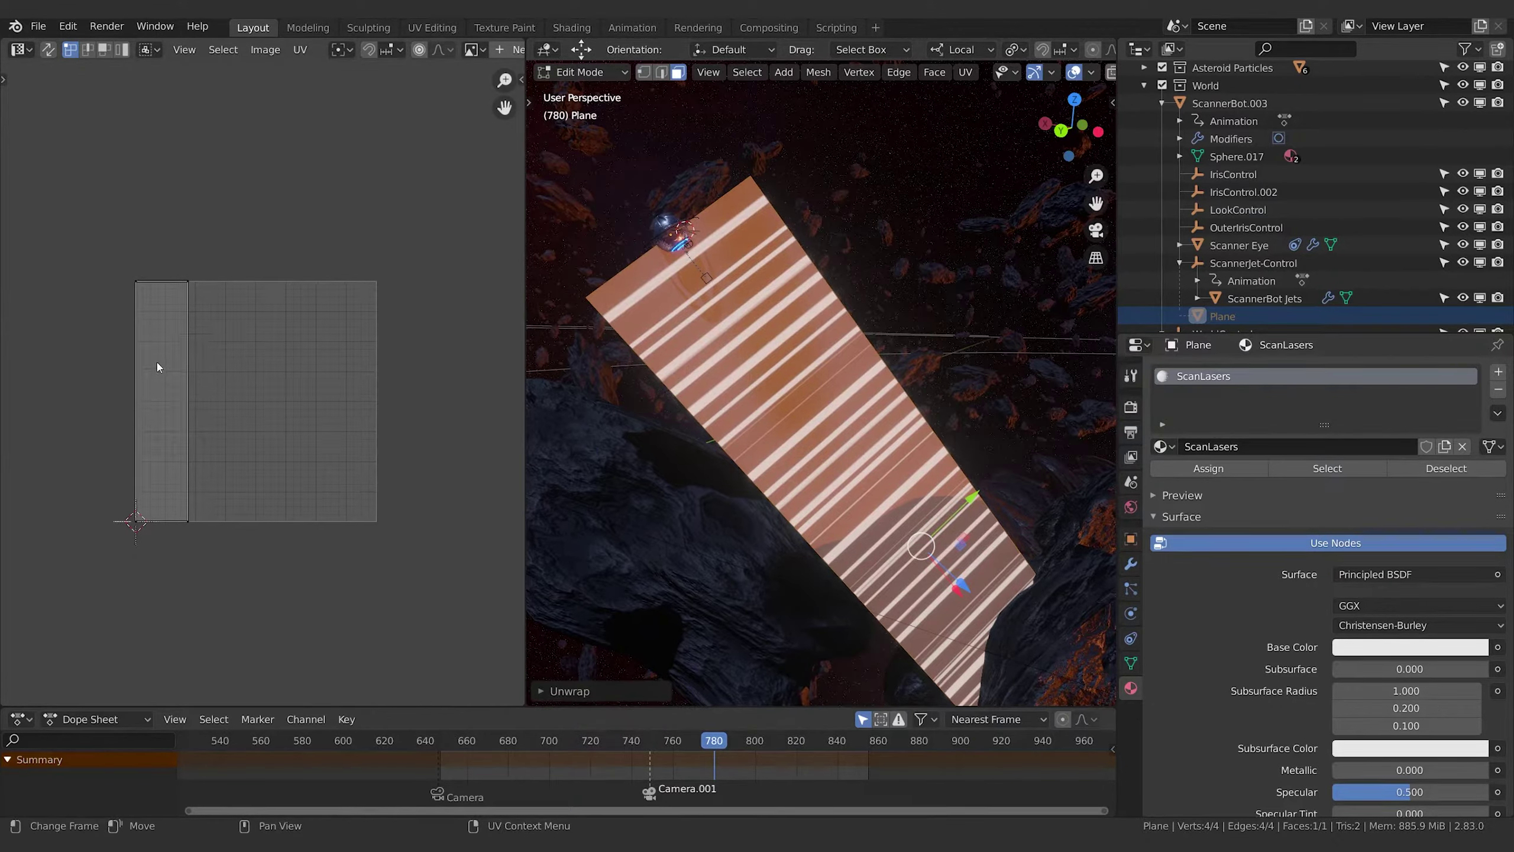
# Try to widen the narrow UV island by moving its right edge toward the far side of the UV square
pyautogui.press('a')
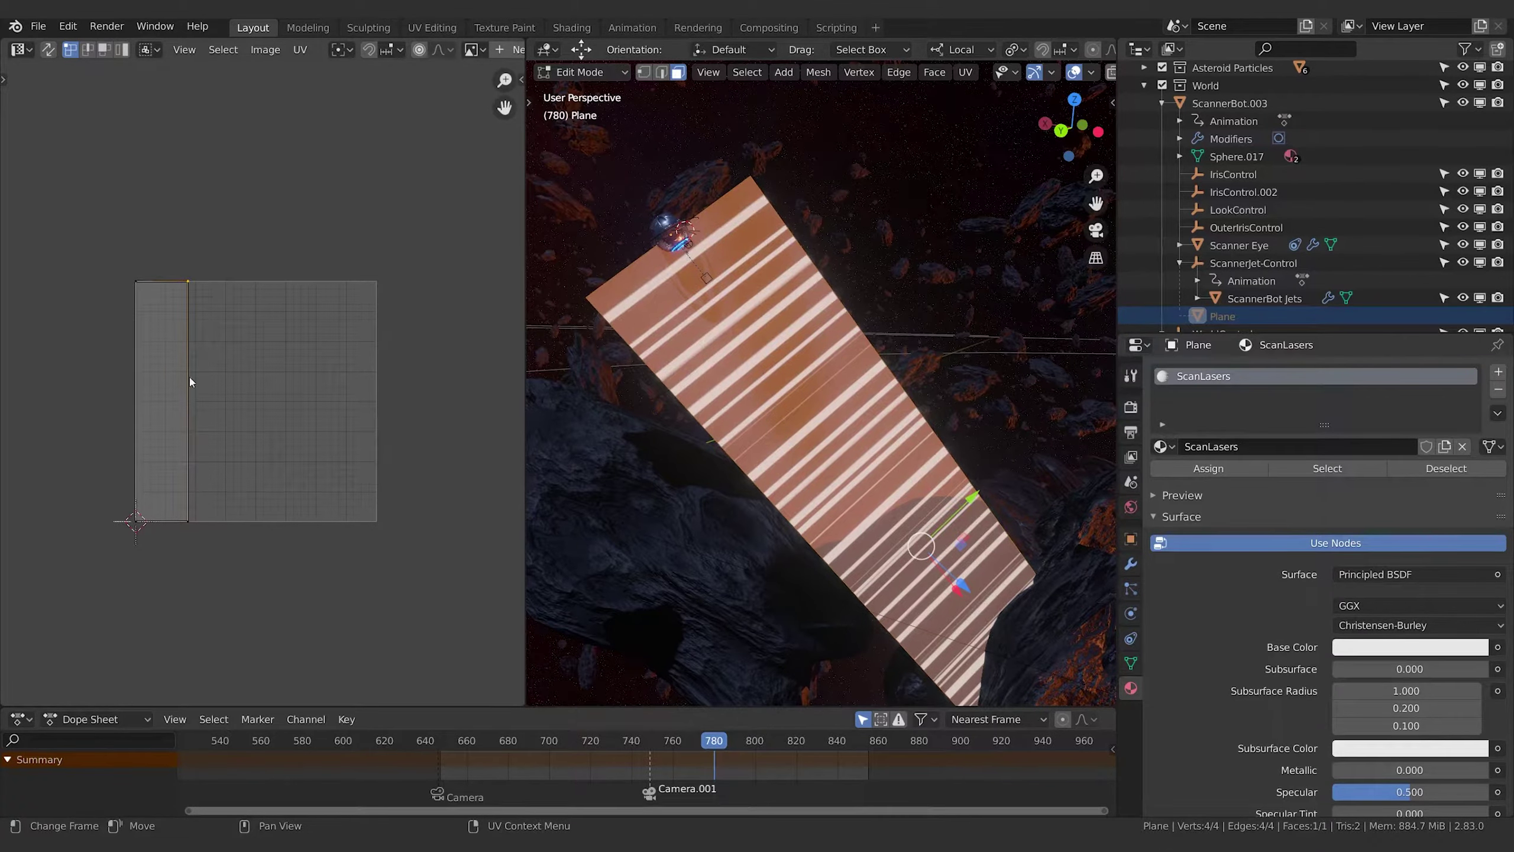
pyautogui.keyDown('shift'); pyautogui.click(192, 524); pyautogui.keyUp('shift')
pyautogui.press('g')
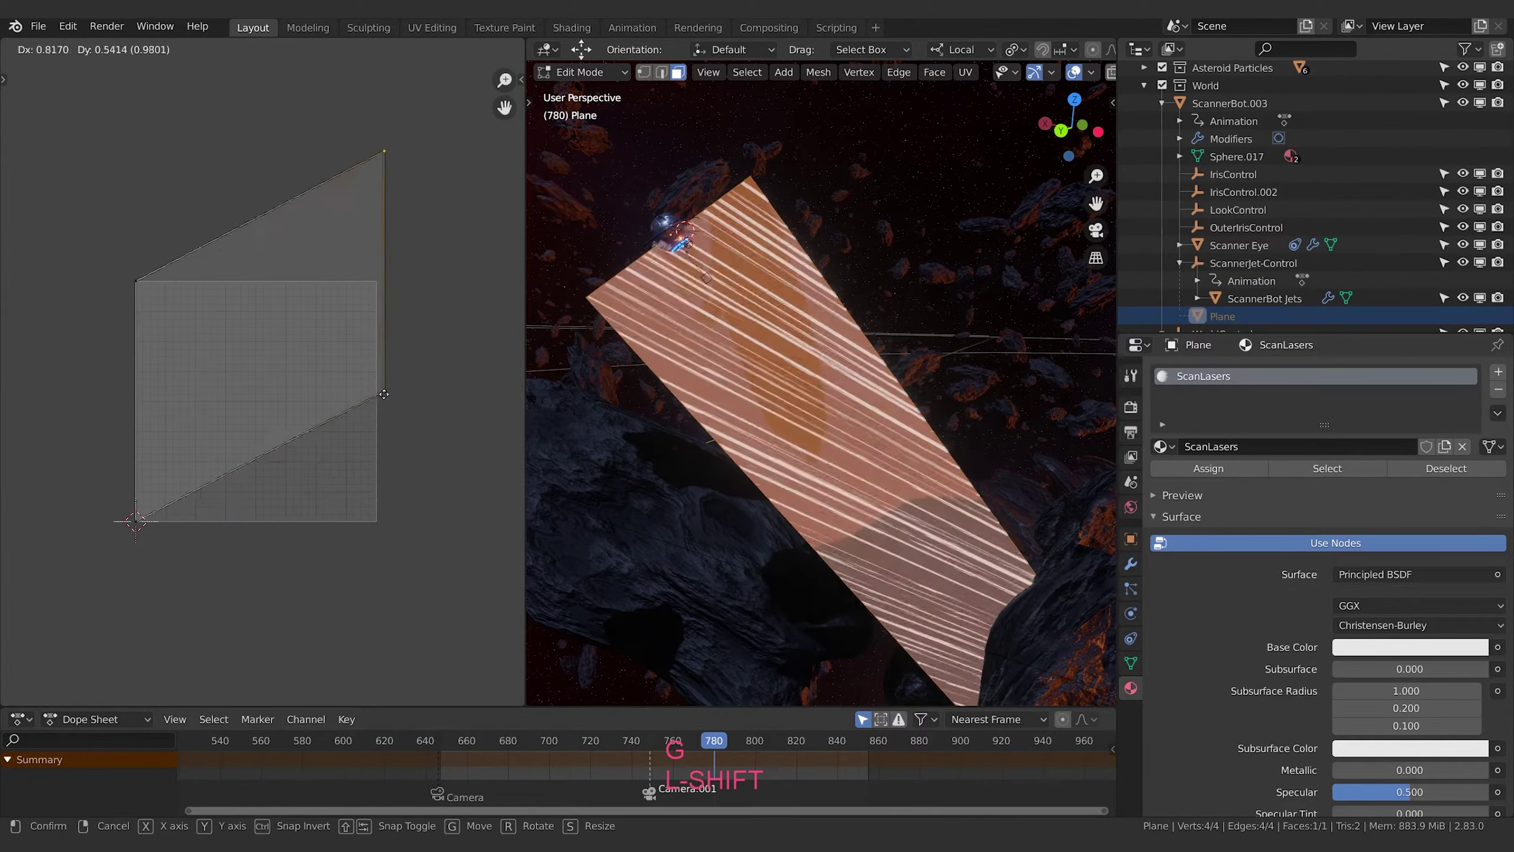
pyautogui.click(329, 531)
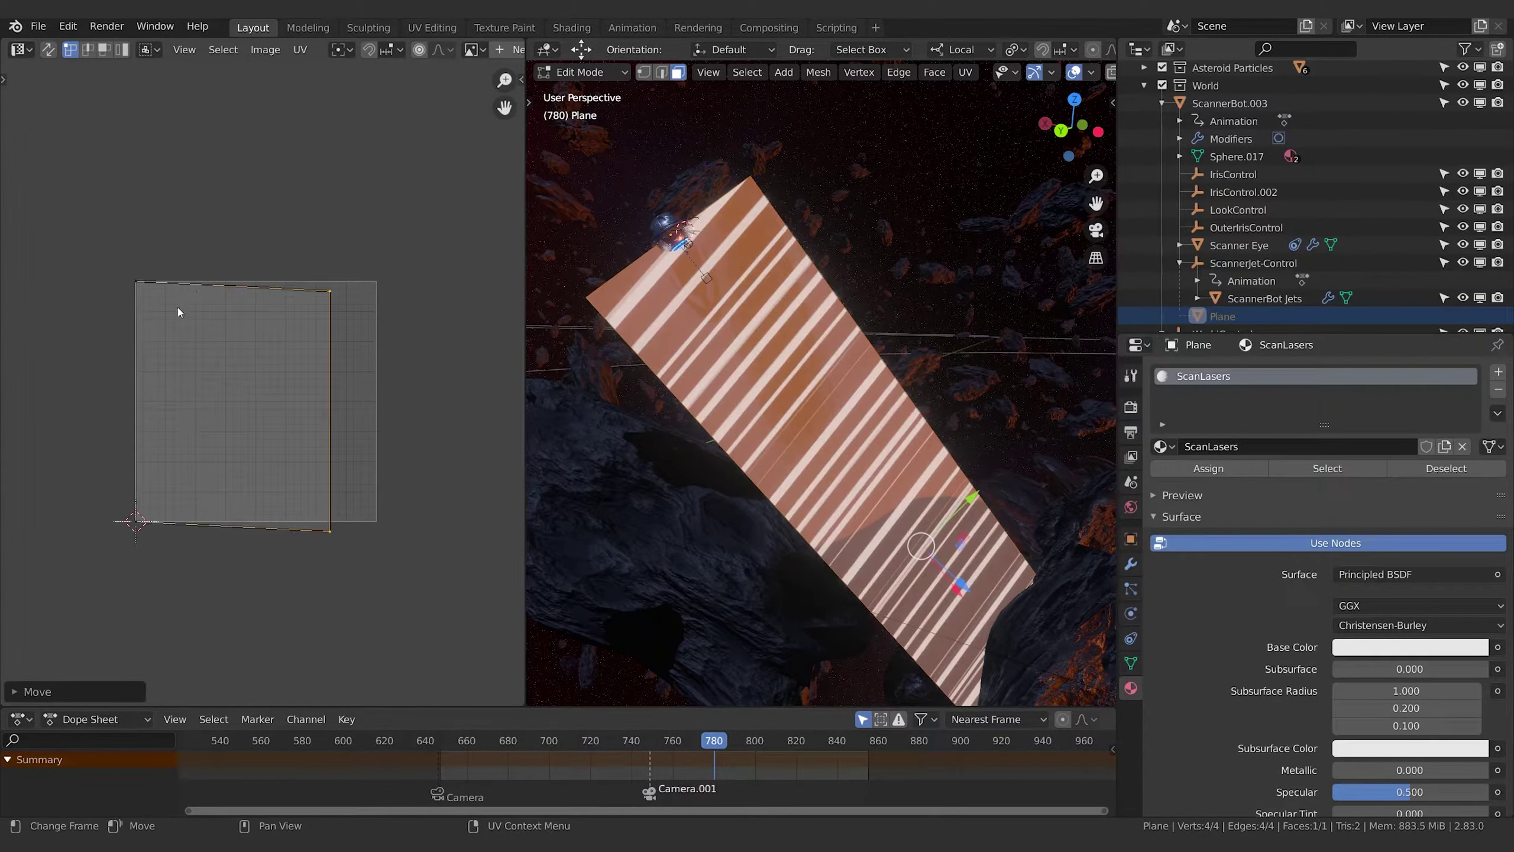
pyautogui.hotkey('ctrl', 'z')
pyautogui.hotkey('ctrl', 'z')
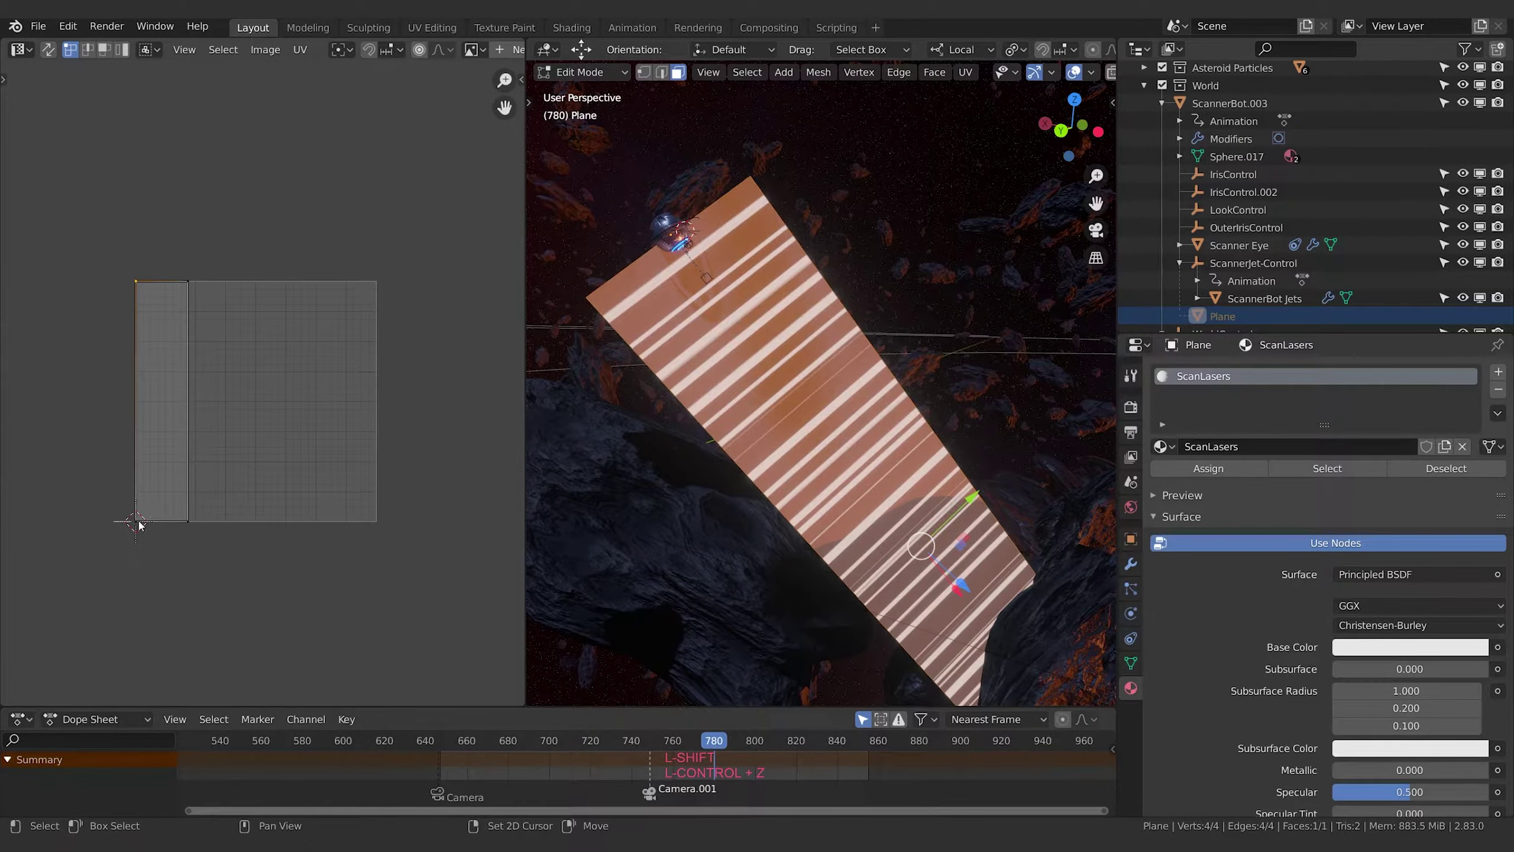
# Try to taper the UV island by shrinking its left edge along Y
pyautogui.press('s')
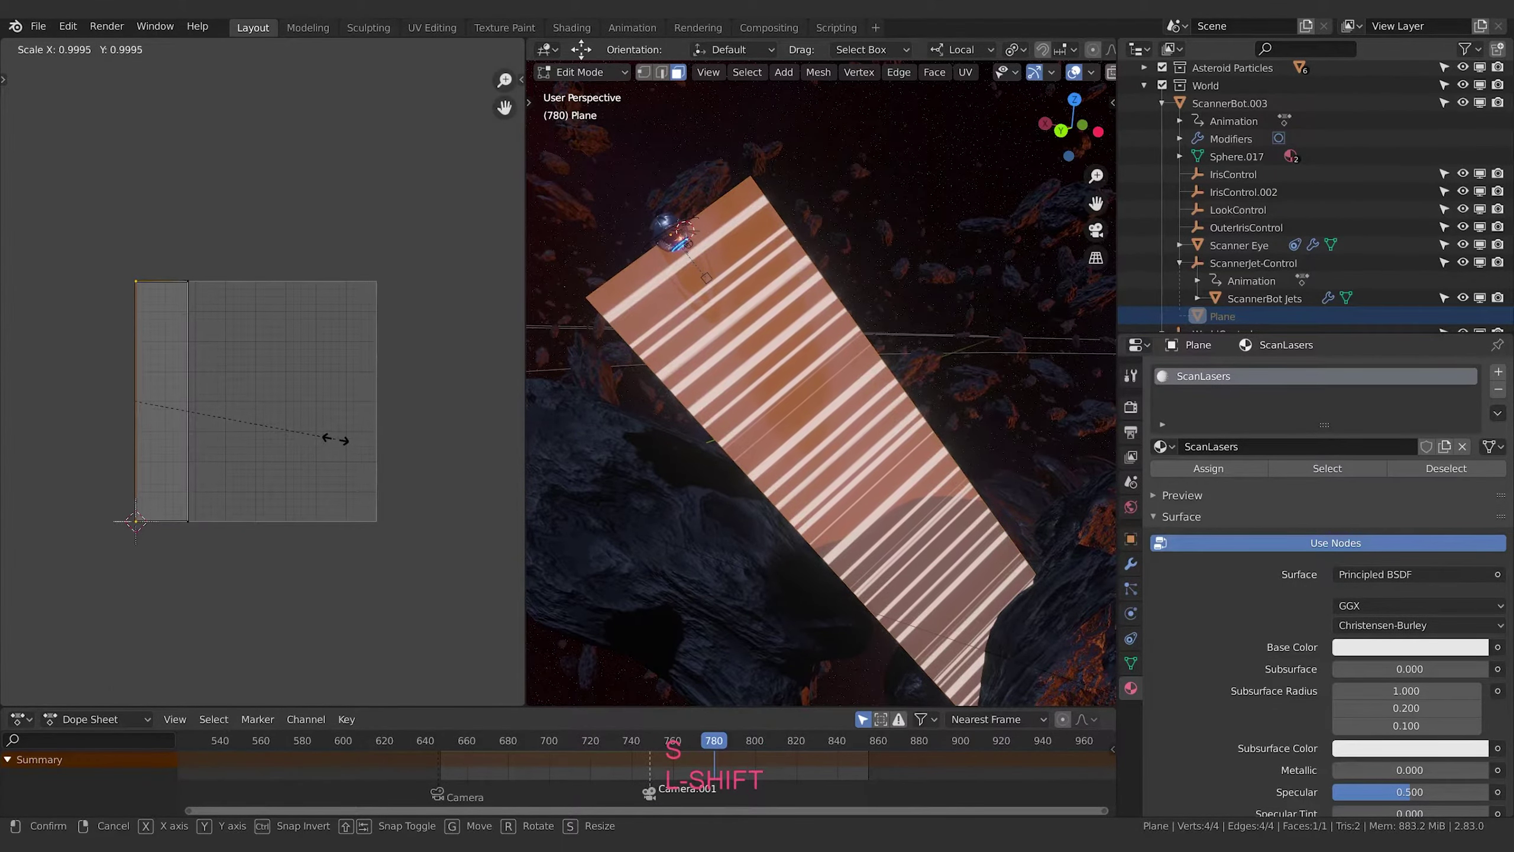
pyautogui.press('y')
pyautogui.click(175, 407)
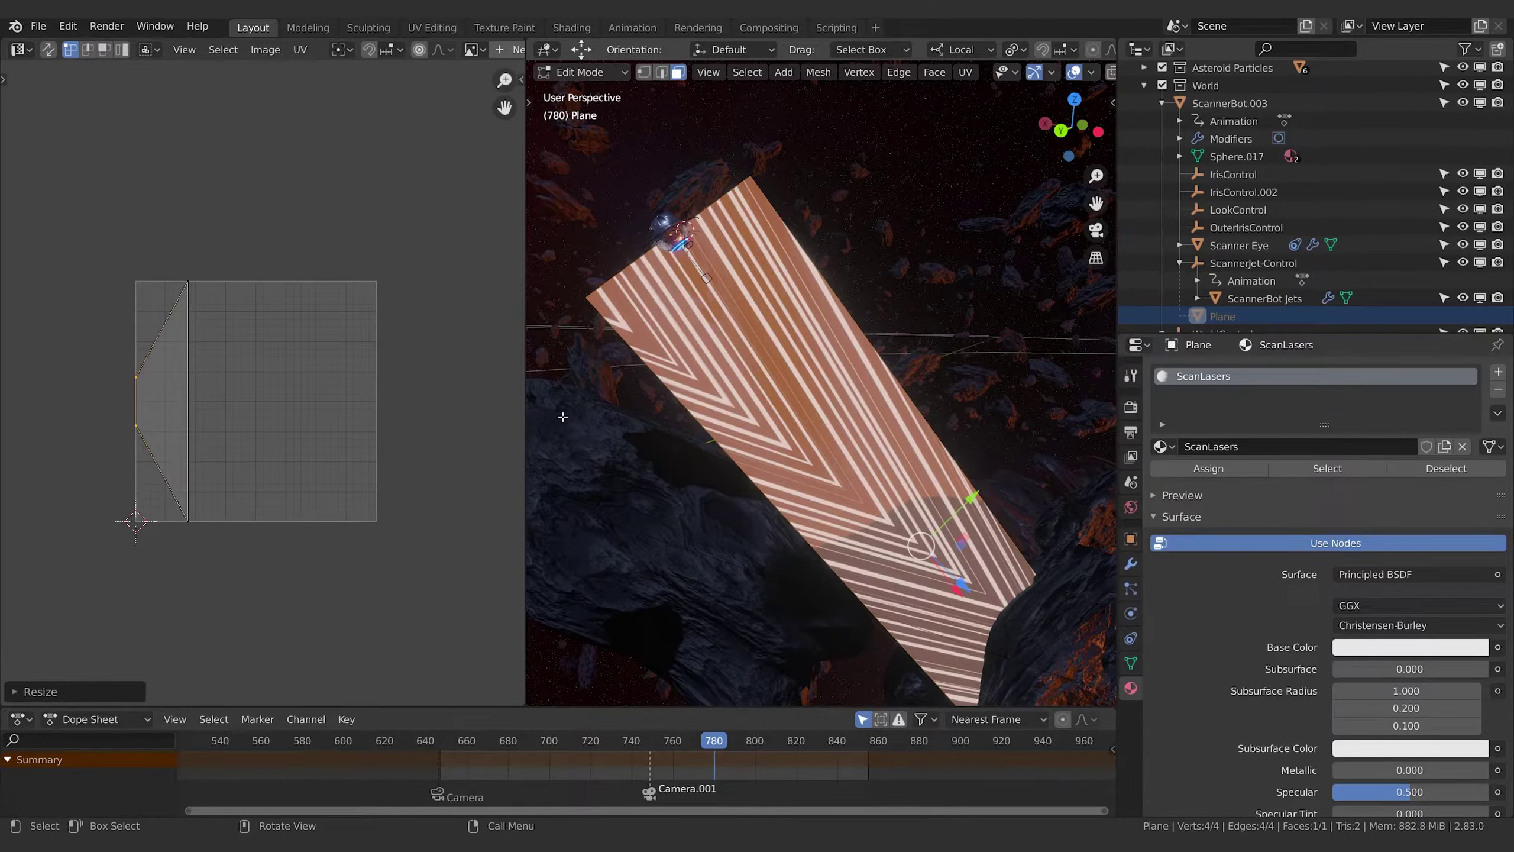
pyautogui.hotkey('ctrl', 'z')
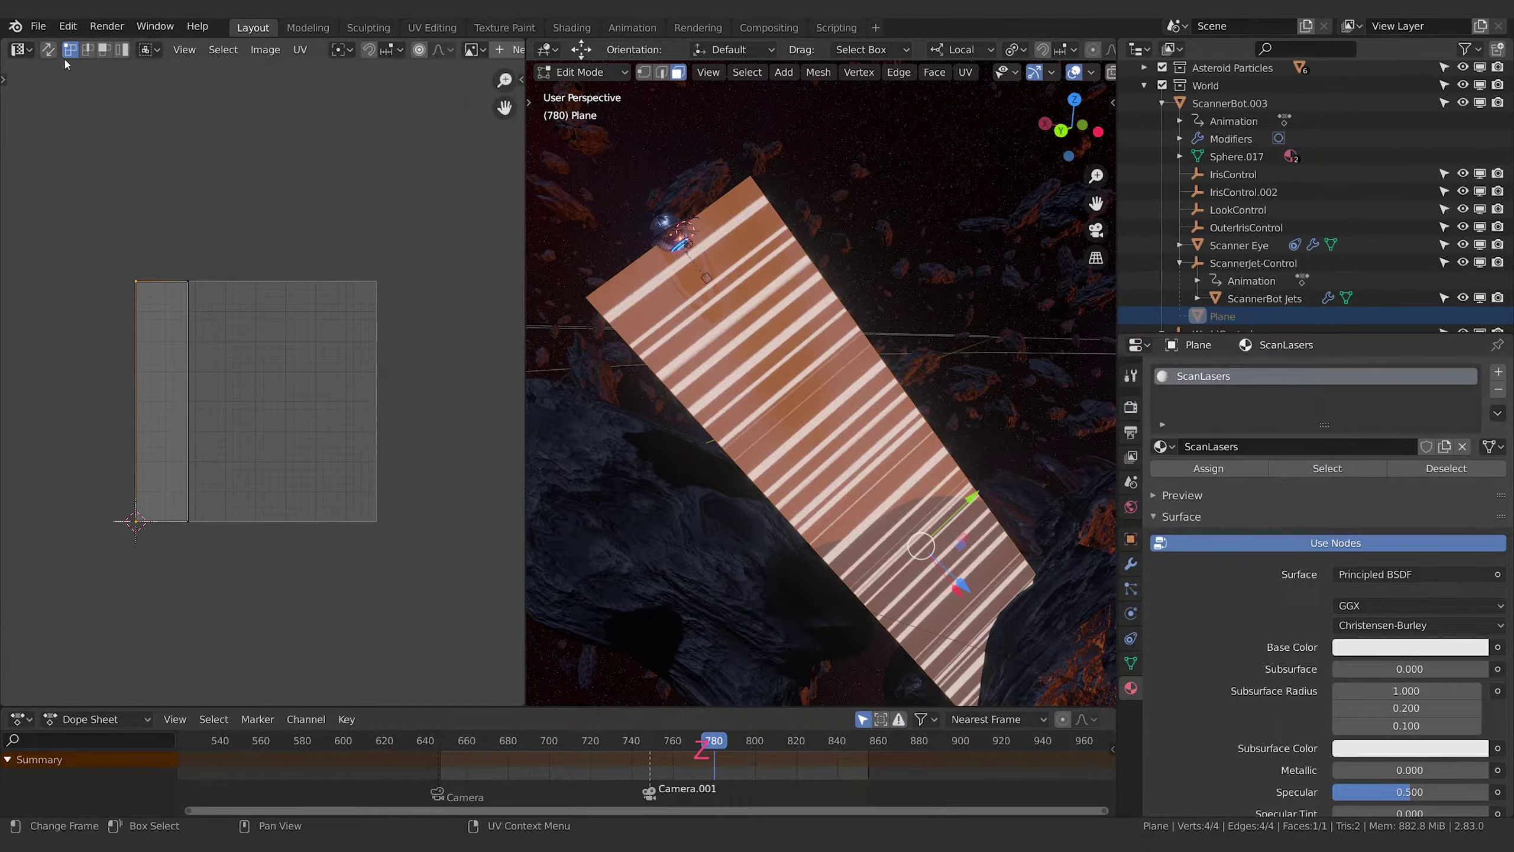
# Enable UV sync selection and select the plane's two vertices at the scanner bot in vertex select mode
pyautogui.click(159, 52)
pyautogui.click(49, 50)
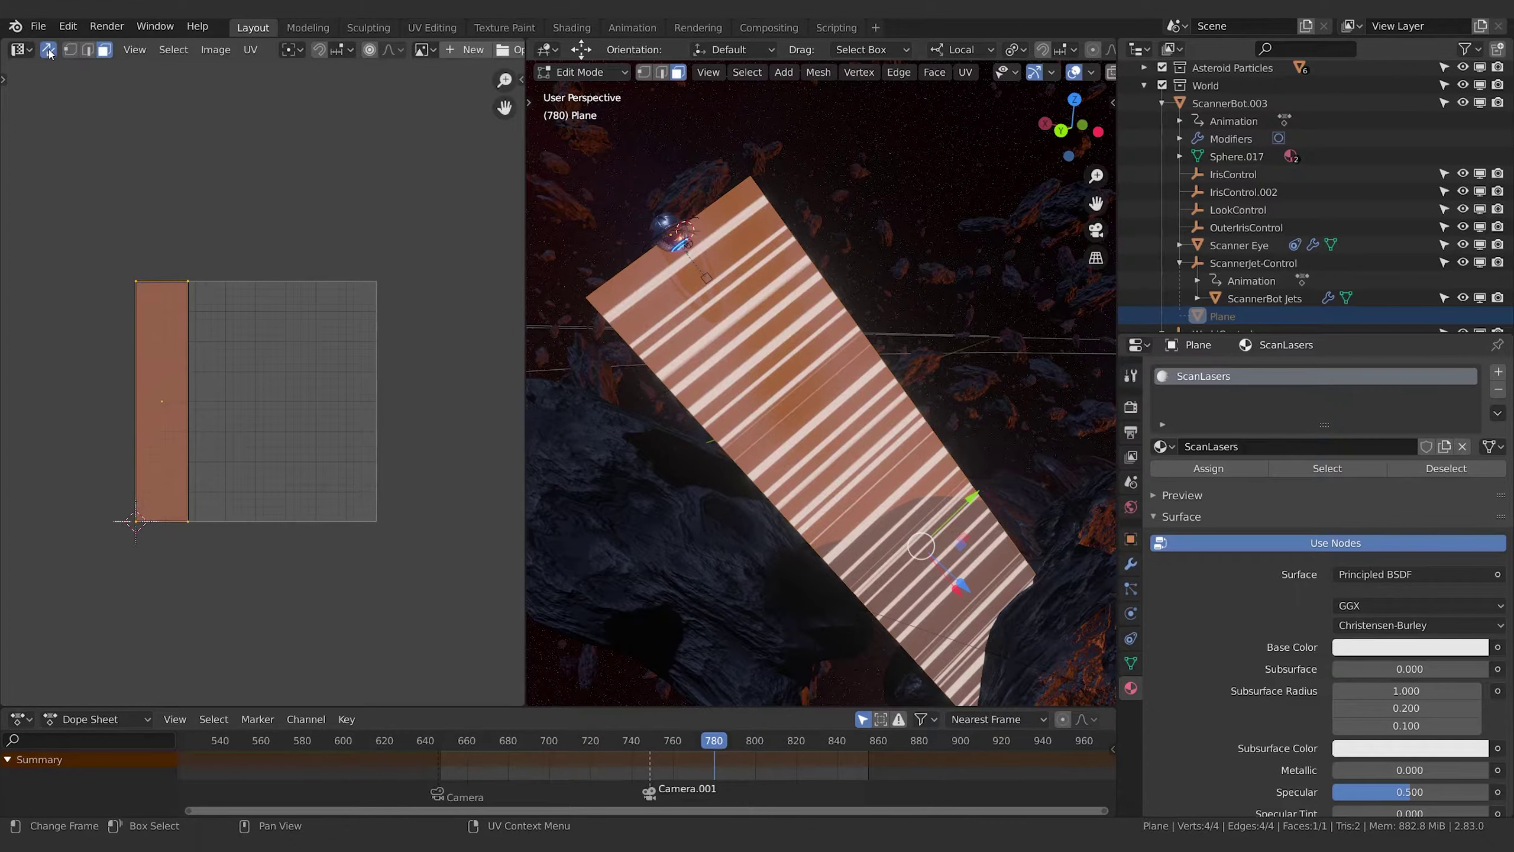
pyautogui.hotkey('alt', 'a')
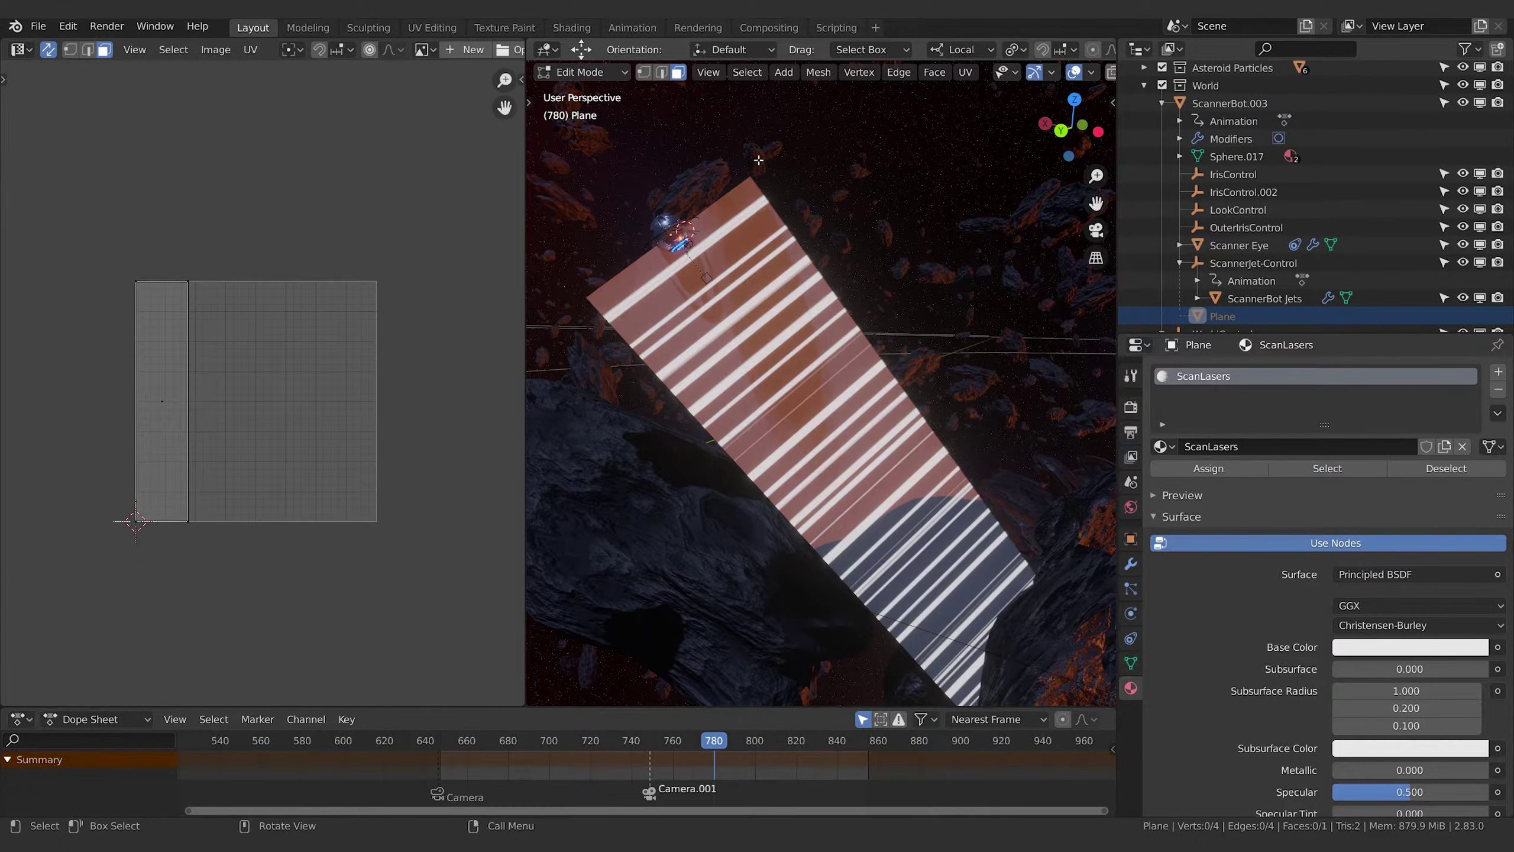
pyautogui.click(642, 73)
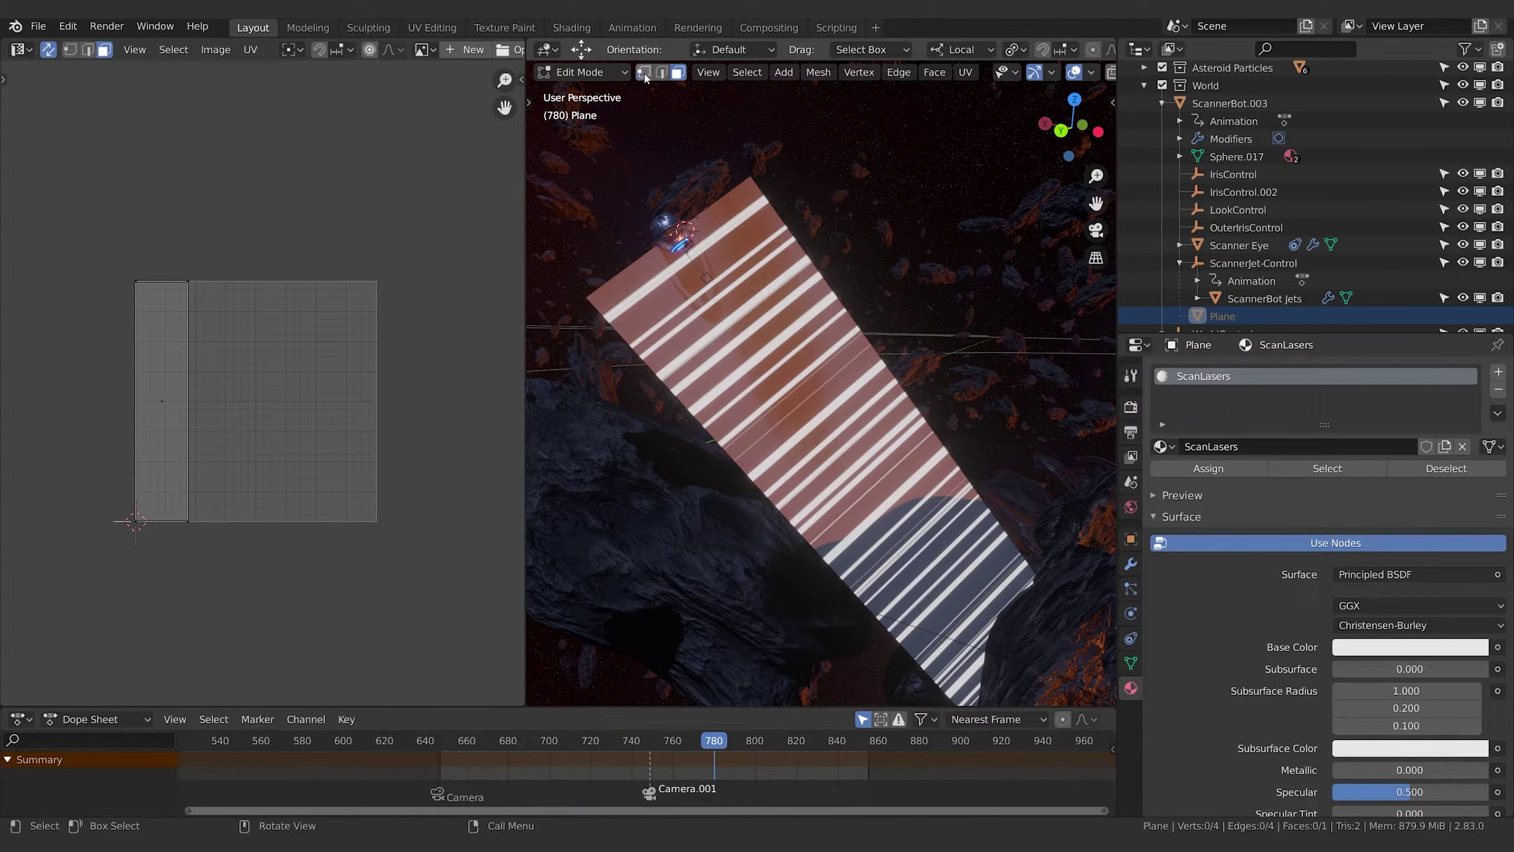
pyautogui.click(750, 176)
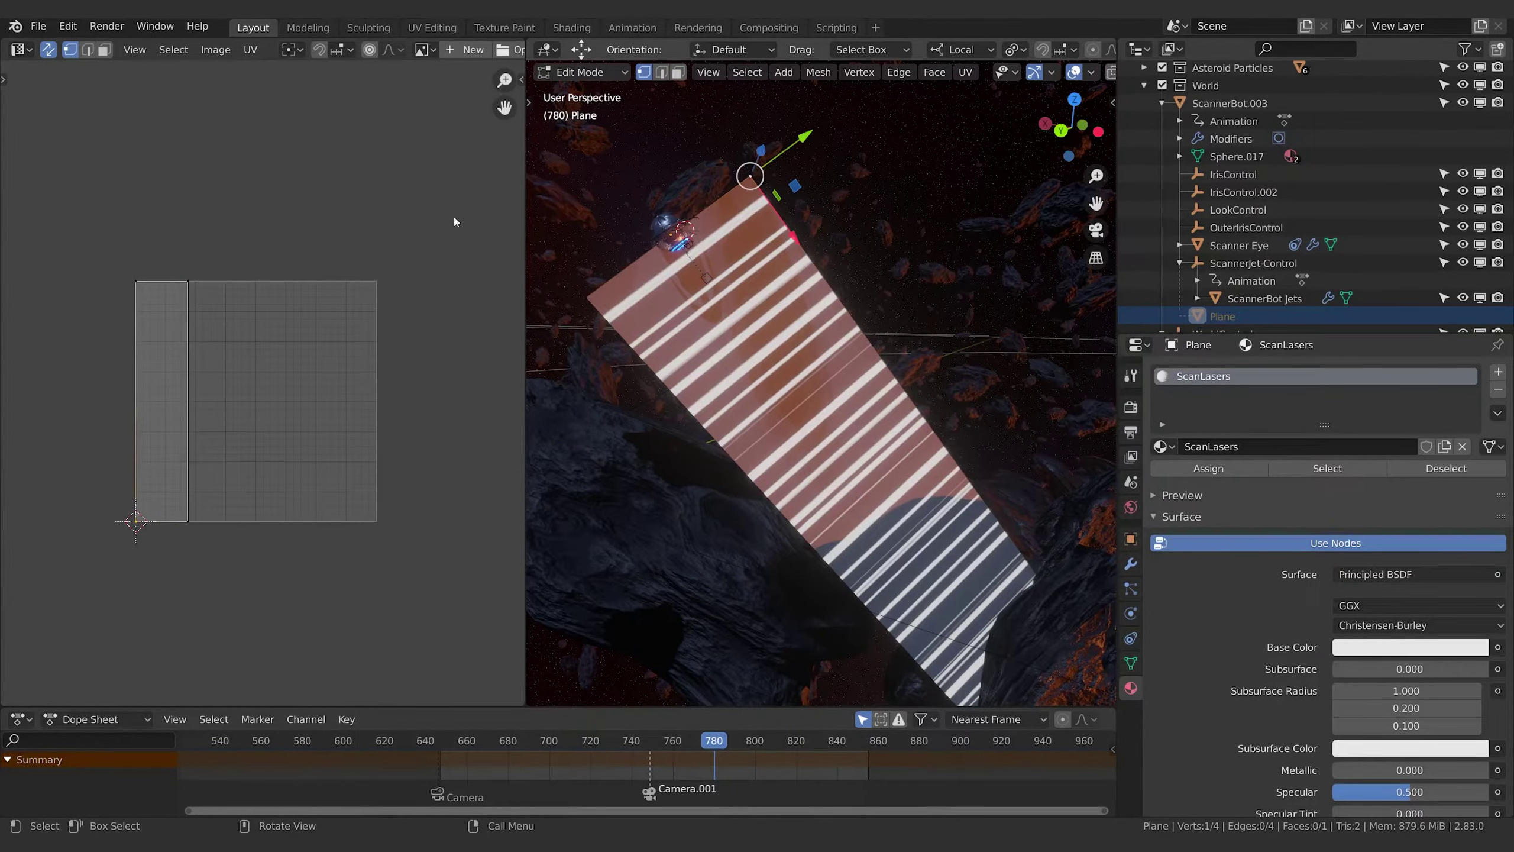
pyautogui.click(49, 54)
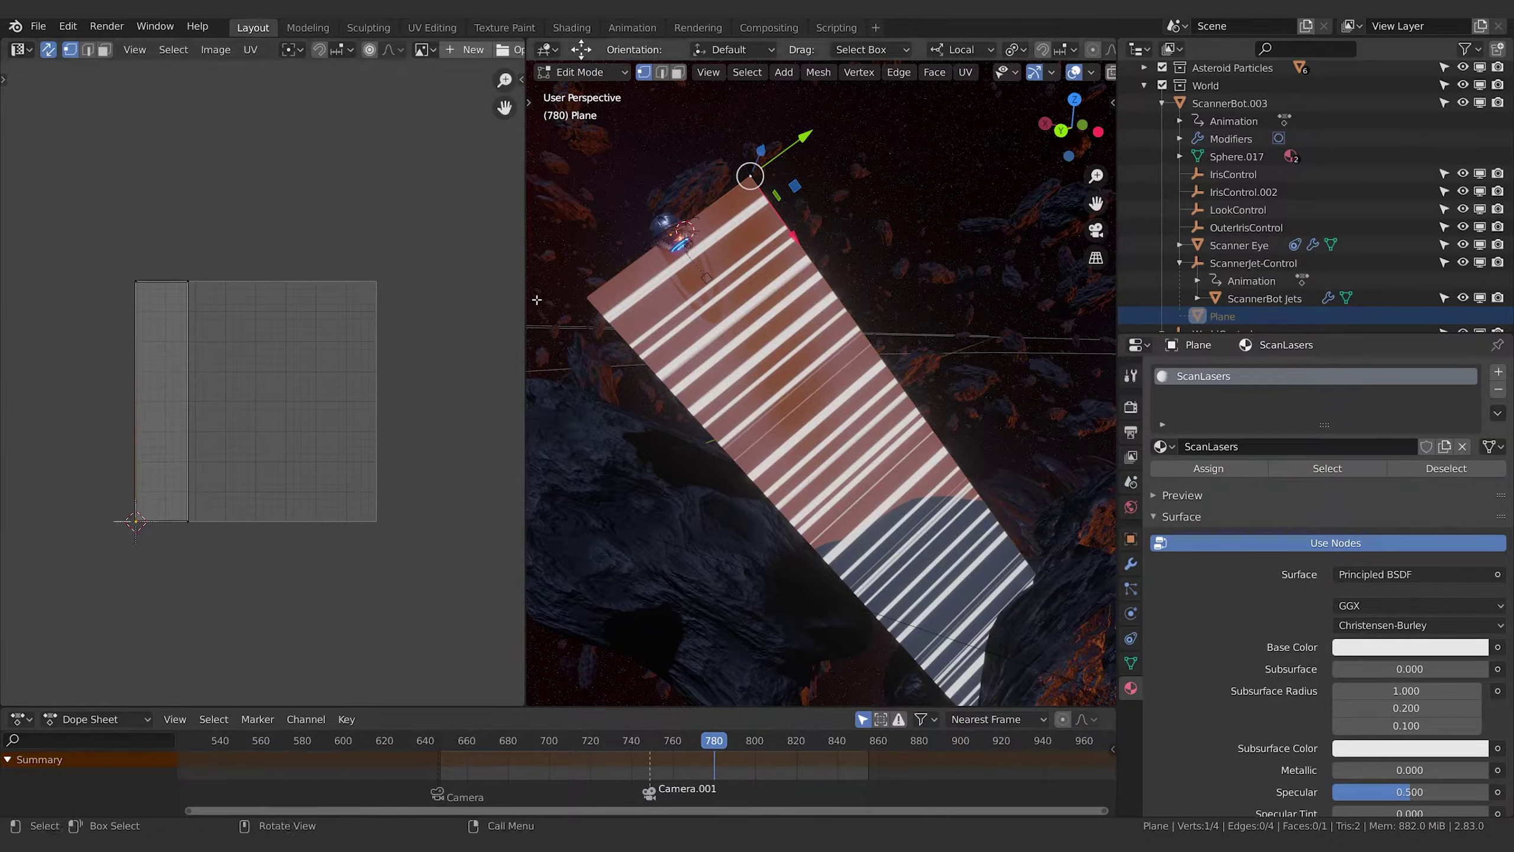
pyautogui.keyDown('shift'); pyautogui.click(586, 296); pyautogui.keyUp('shift')
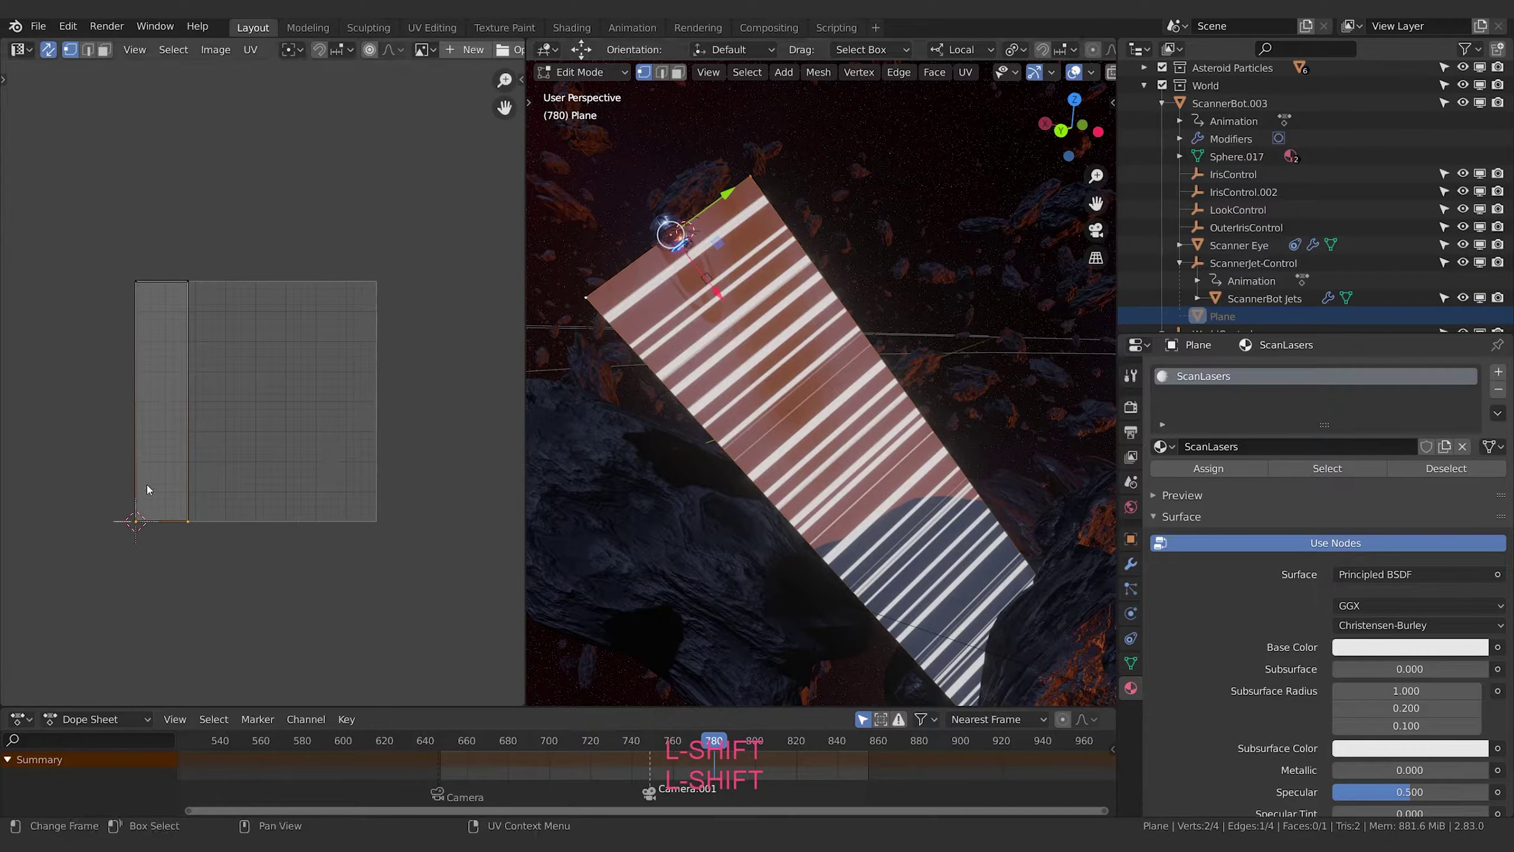
# Try to taper the UV island by scaling its bottom edge to about 0.13 along X
pyautogui.click(190, 518)
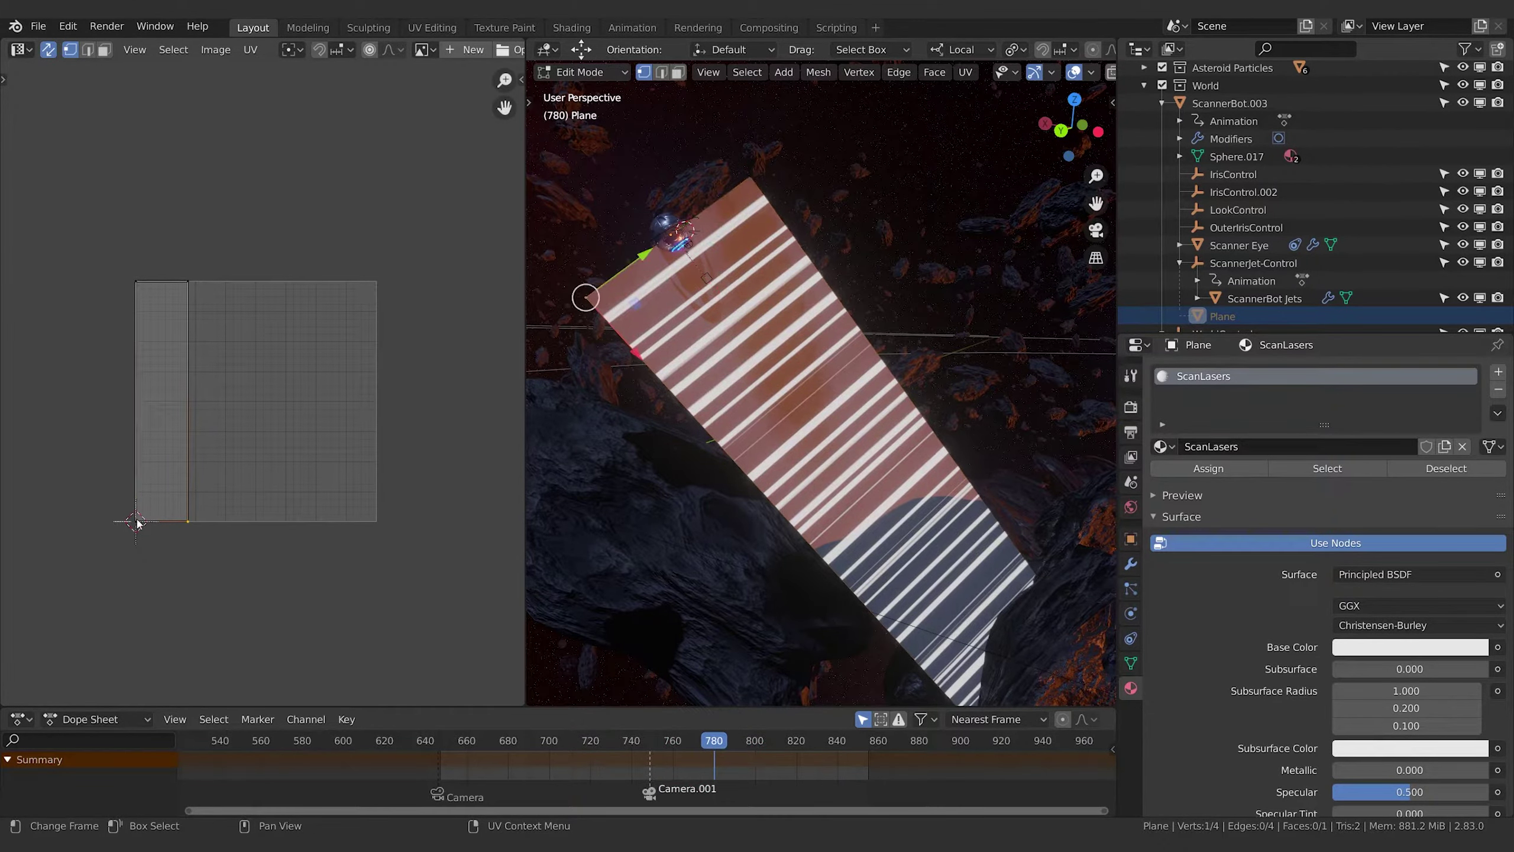
pyautogui.keyDown('shift'); pyautogui.click(136, 522); pyautogui.keyUp('shift')
pyautogui.press('s')
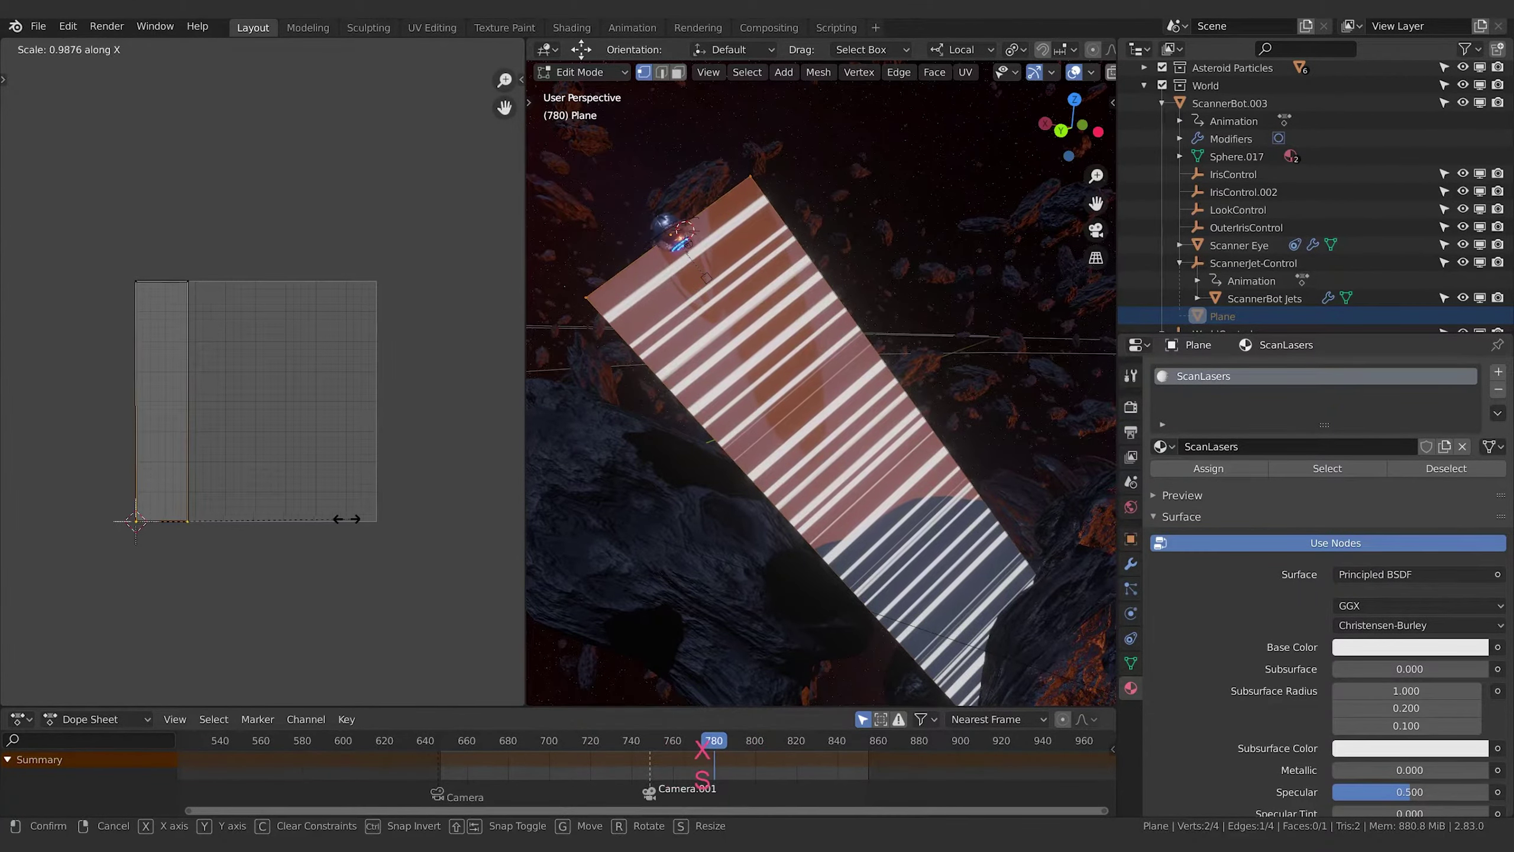
pyautogui.press('x')
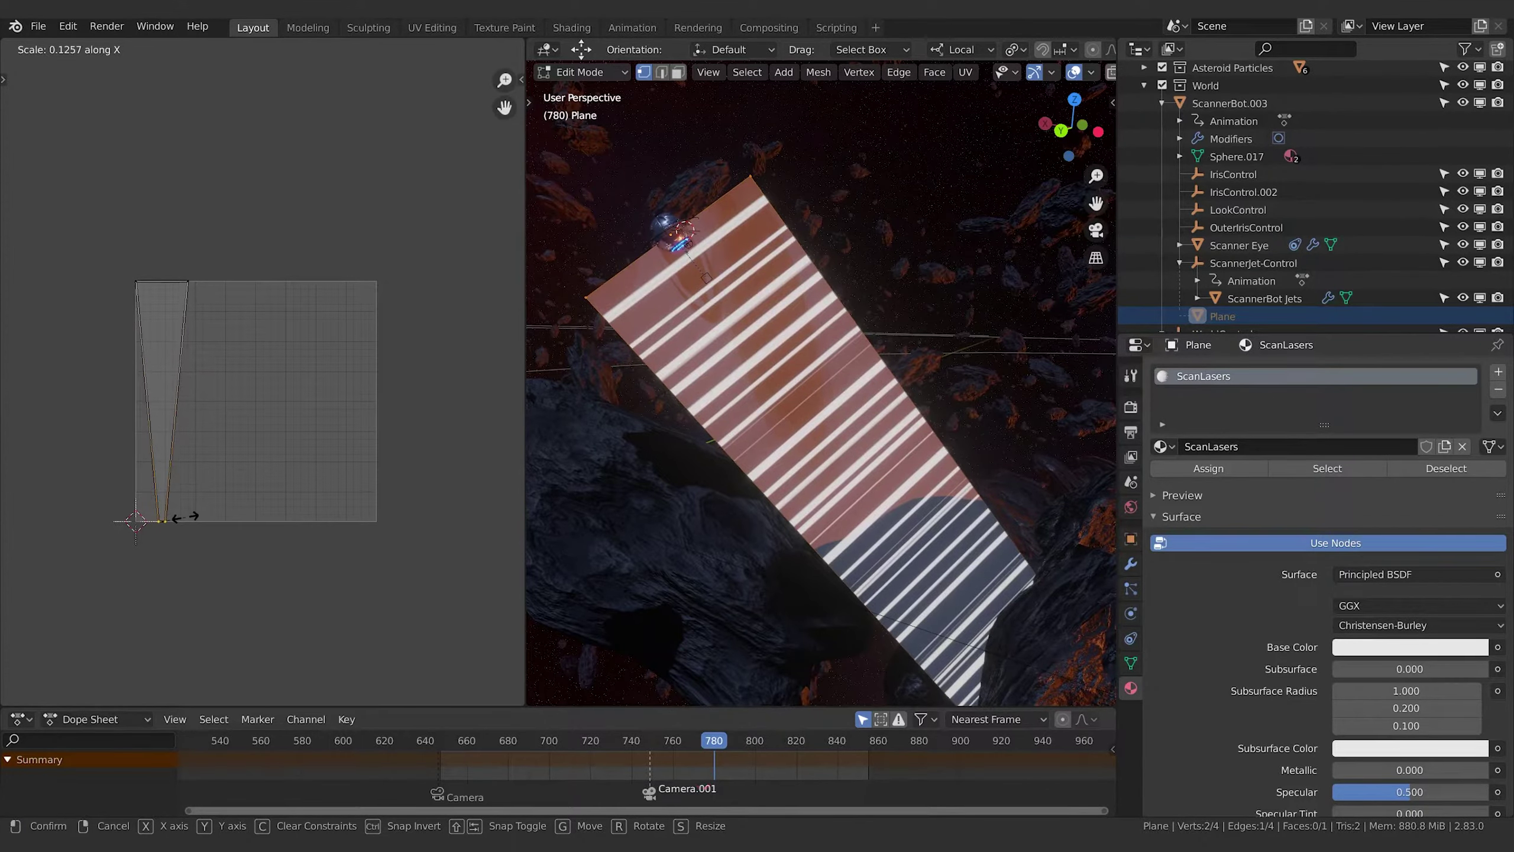
pyautogui.click(198, 516)
pyautogui.hotkey('ctrl', 'z')
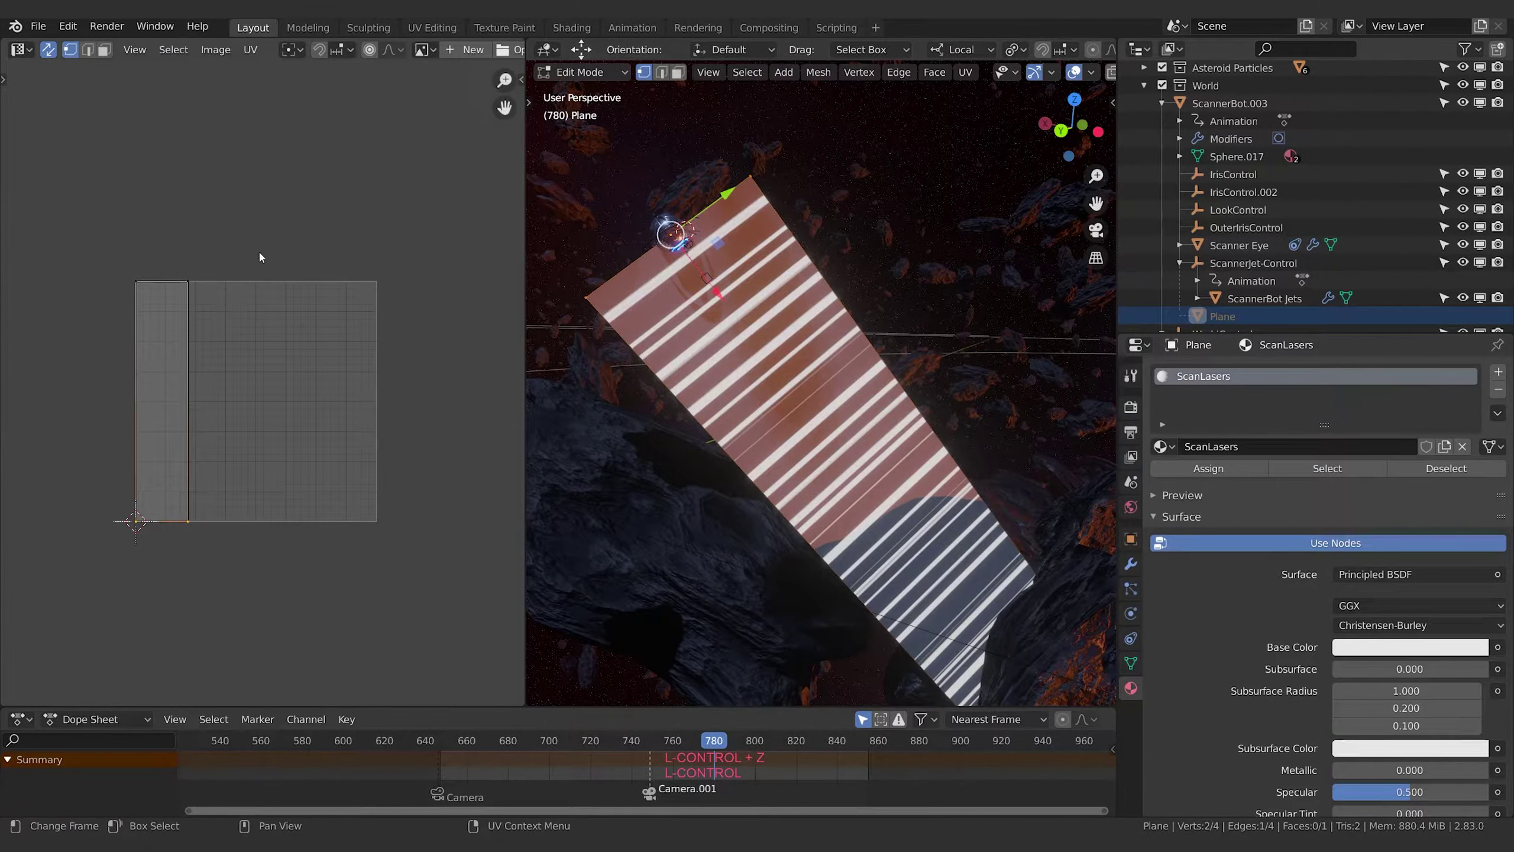
# Rotate the plane's entire UV island by 90 degrees
pyautogui.press('a')
pyautogui.press('r')
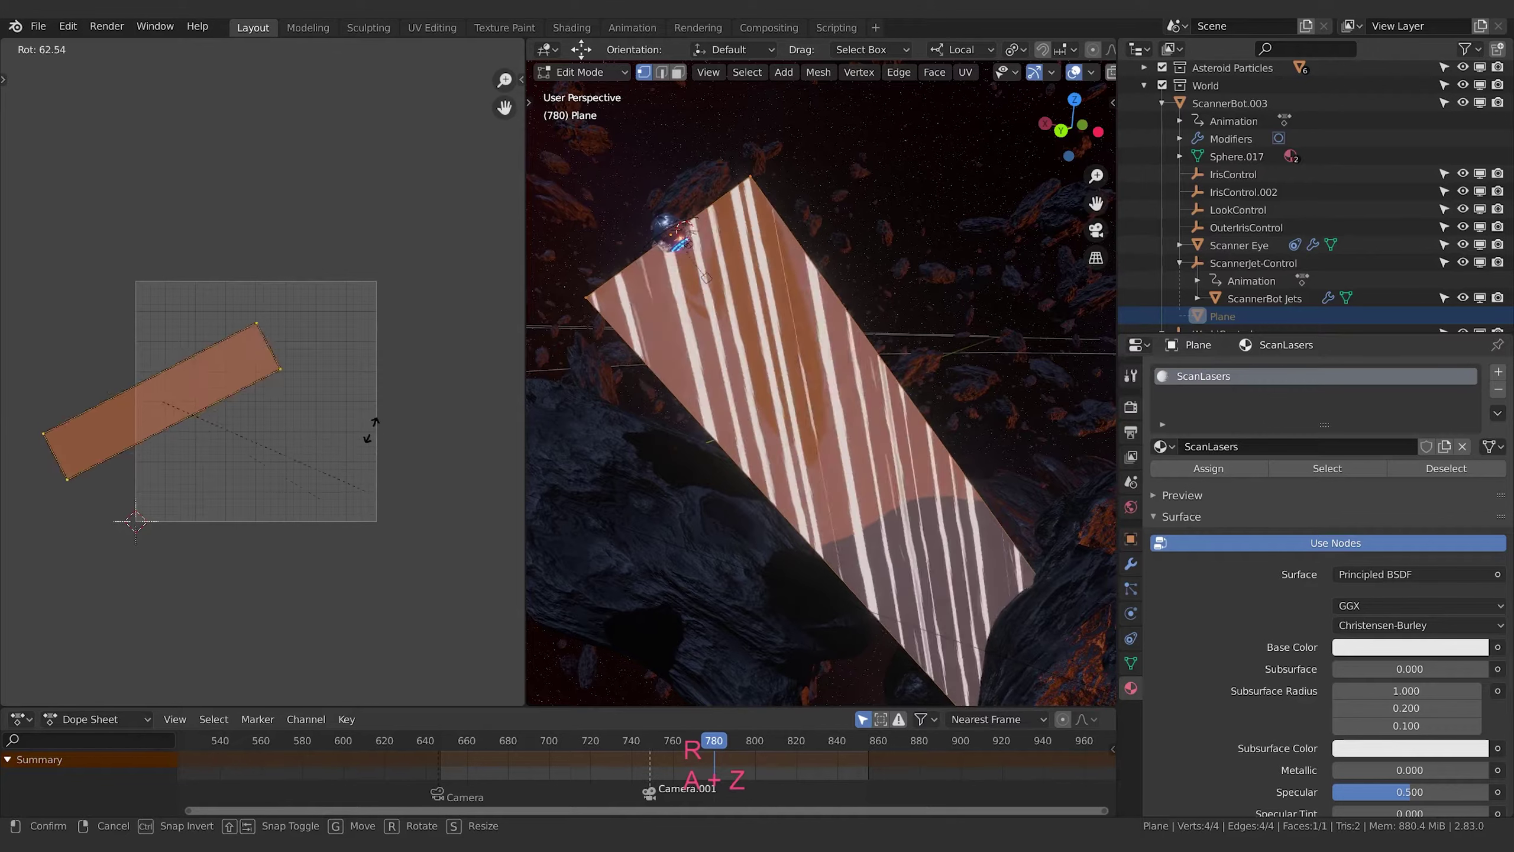
pyautogui.press('Escape')
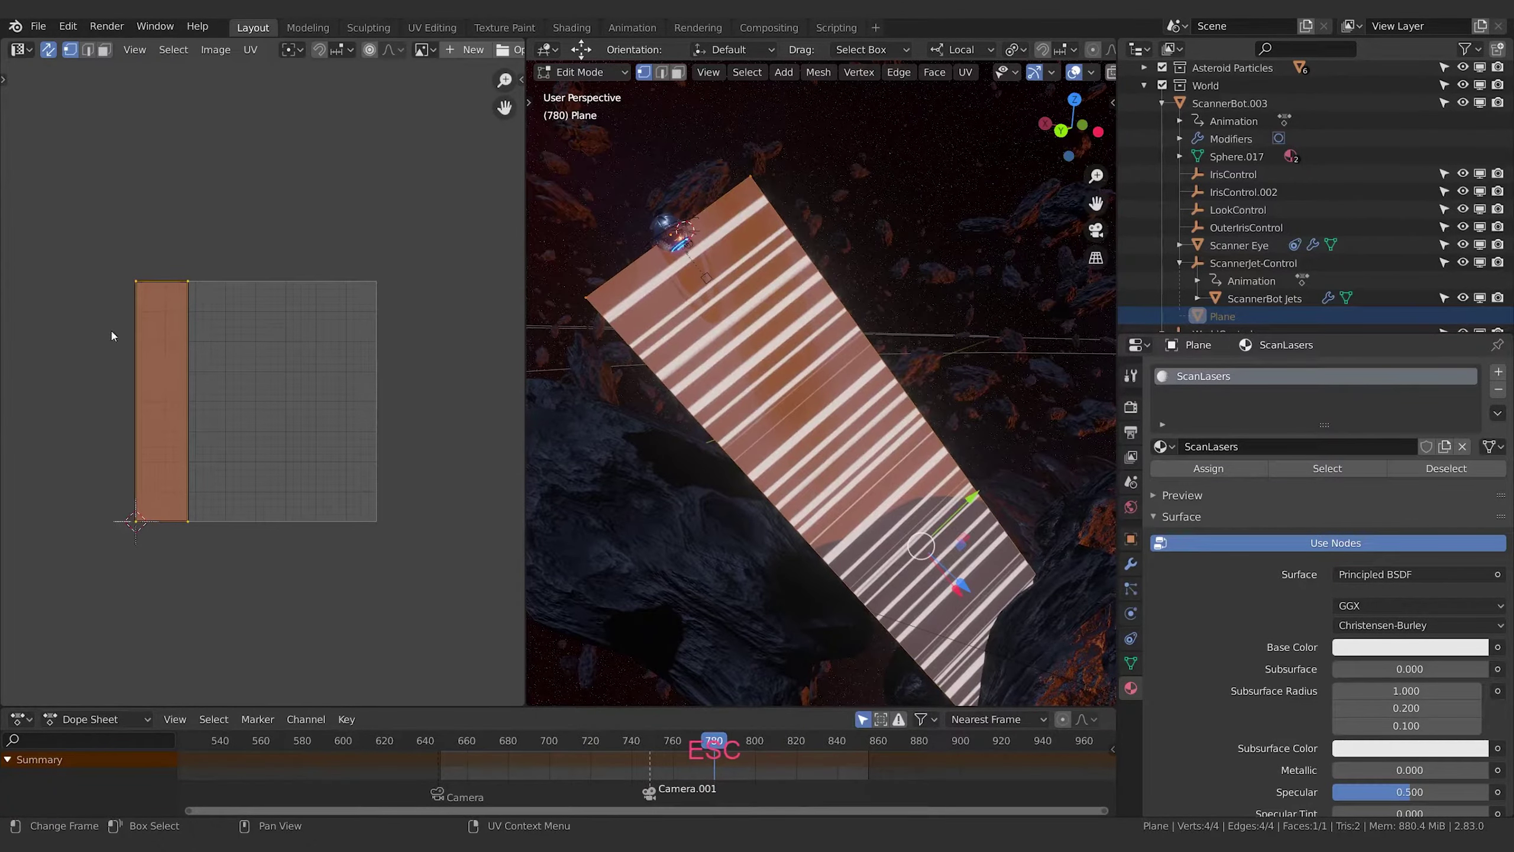
pyautogui.press('r')
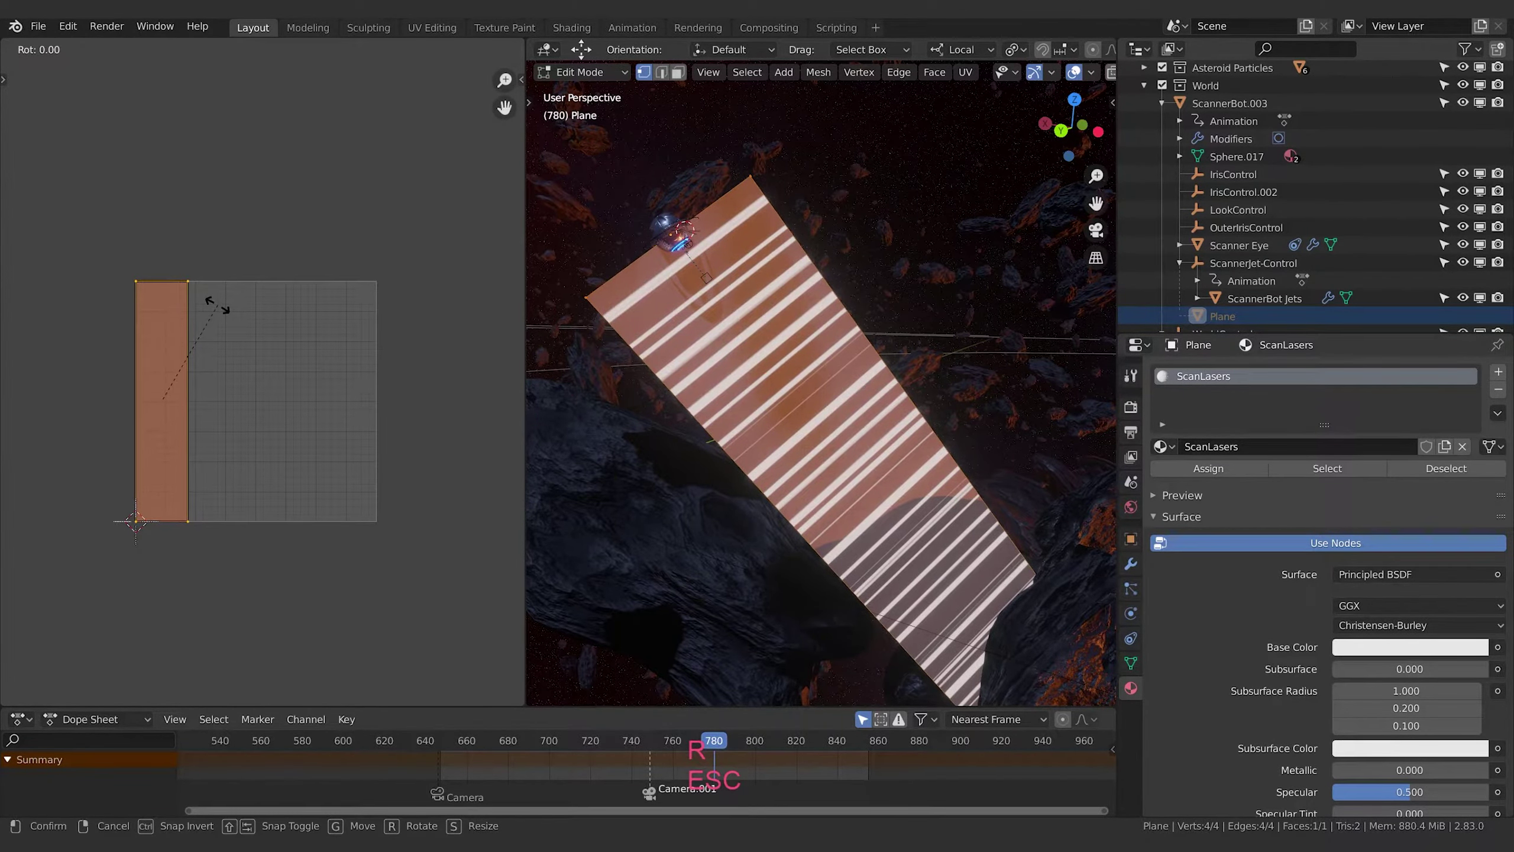
pyautogui.press('KP_9')
pyautogui.press('KP_0')
pyautogui.press('Return')
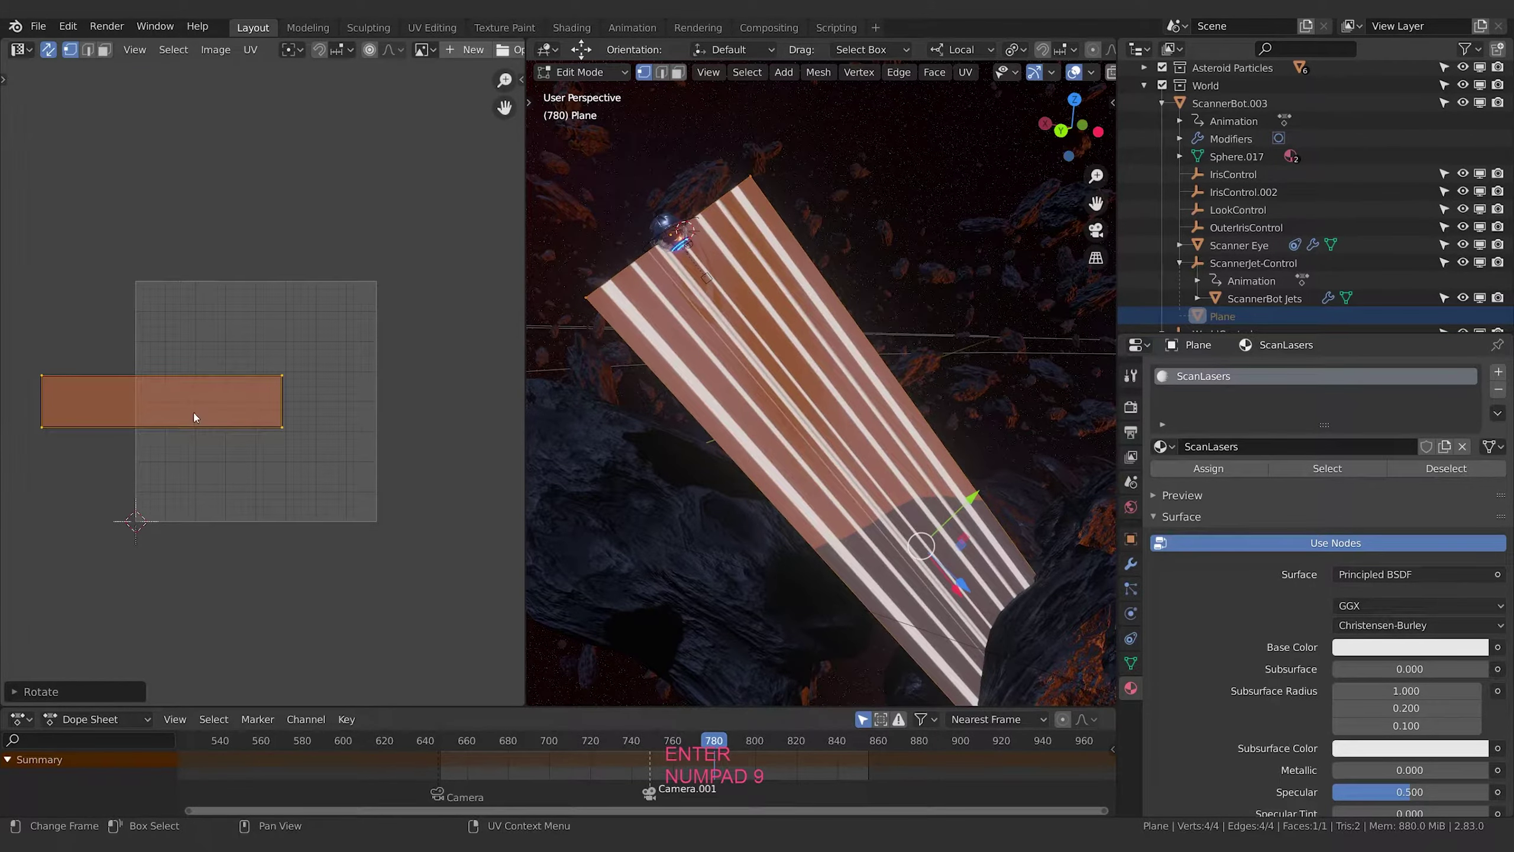
# Move the rotated UV island across the UV square and scale it by about 4.39 along Y
pyautogui.press('g')
pyautogui.press('Return')
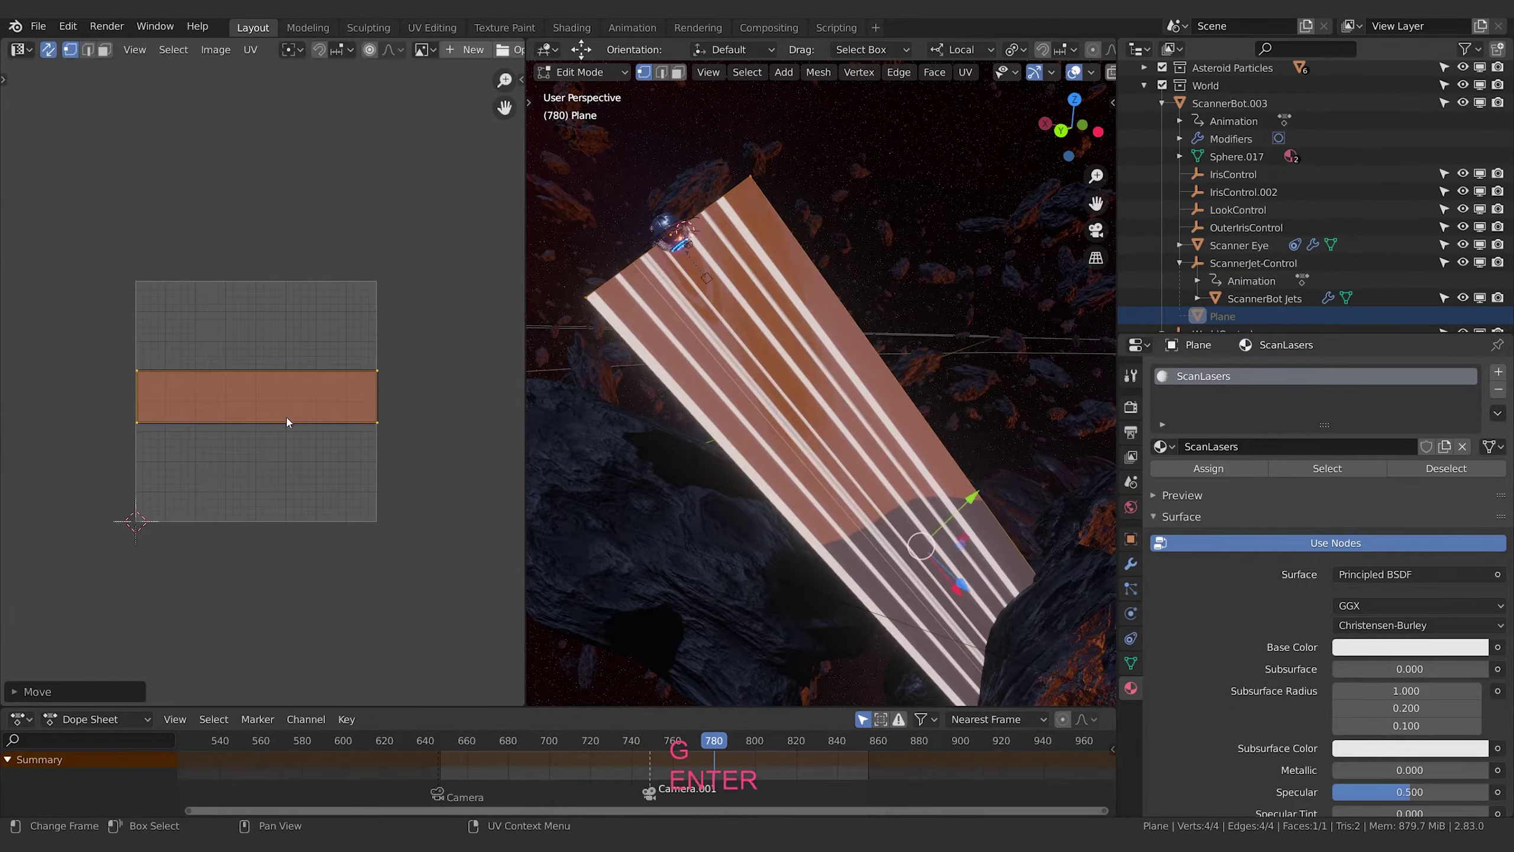
pyautogui.press('g')
pyautogui.click(337, 421)
pyautogui.press('s')
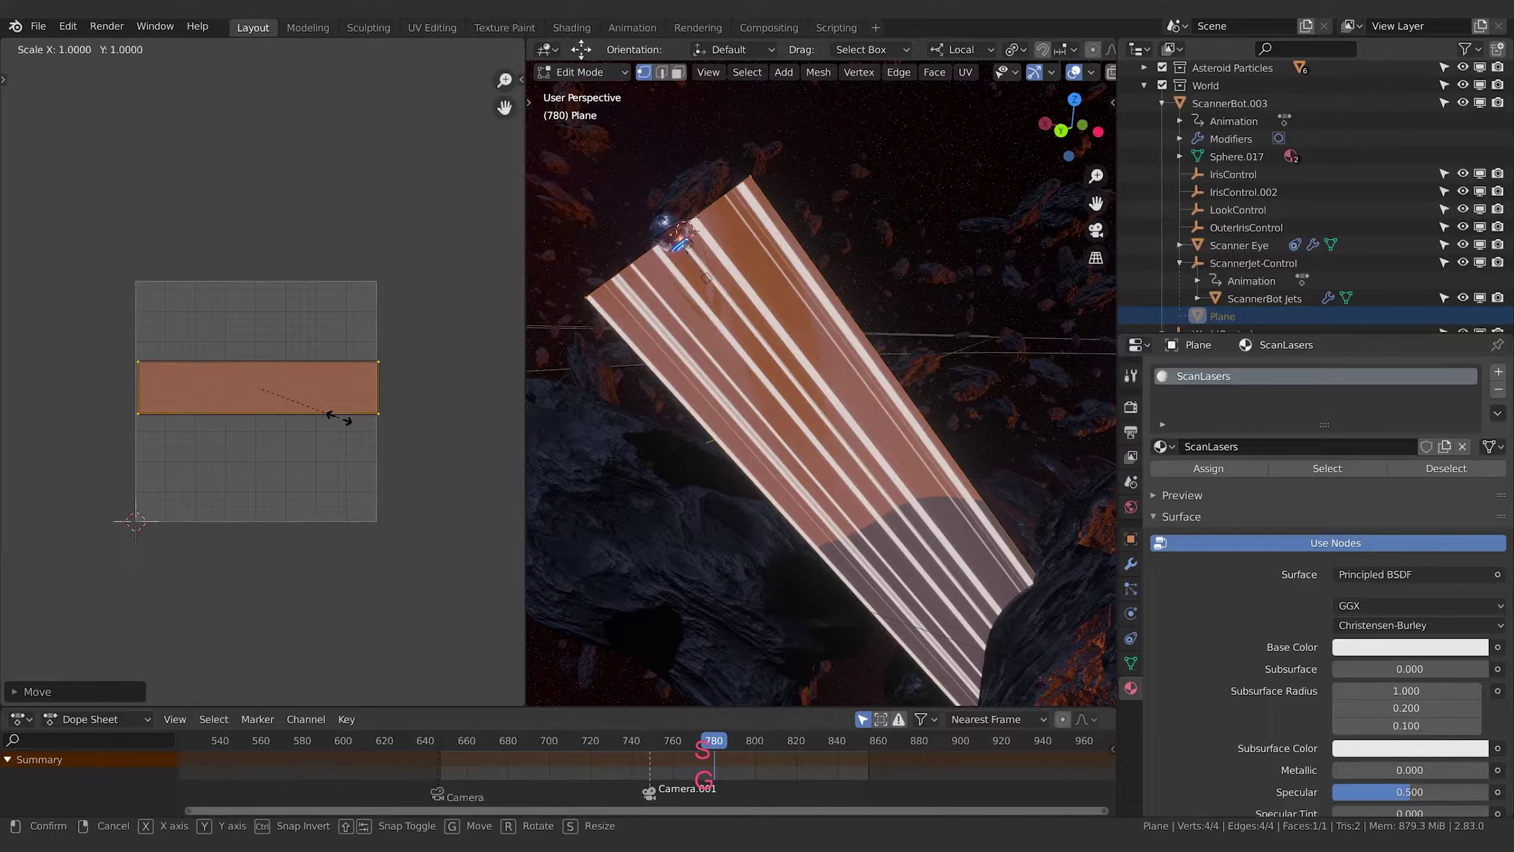
pyautogui.press('y')
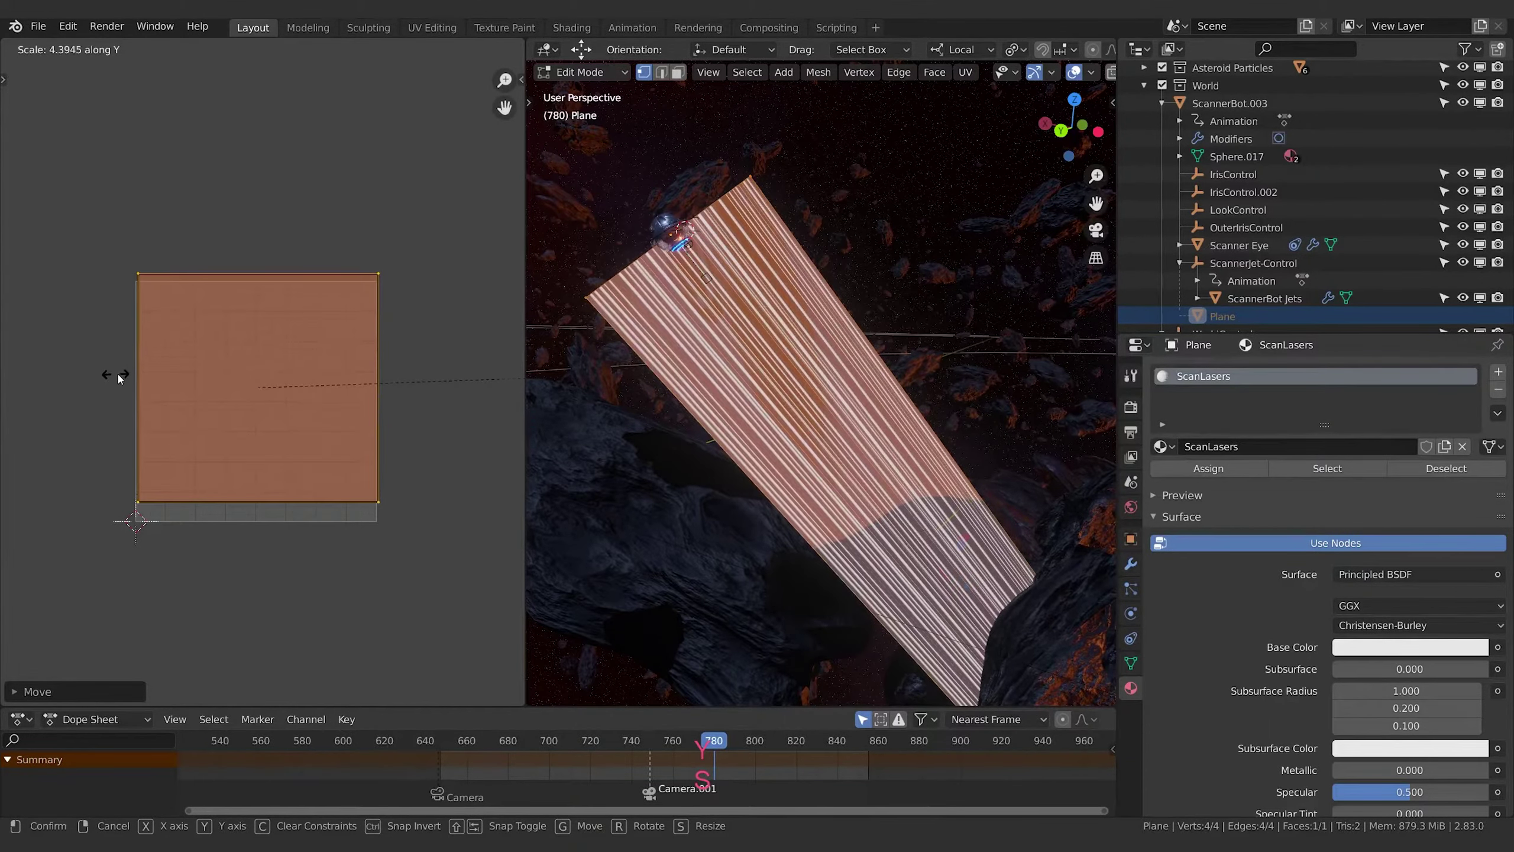
pyautogui.click(120, 376)
# Align the UV island with the bottom of the UV square and scale it by about 1.1 along Y
pyautogui.press('g')
pyautogui.click(126, 400)
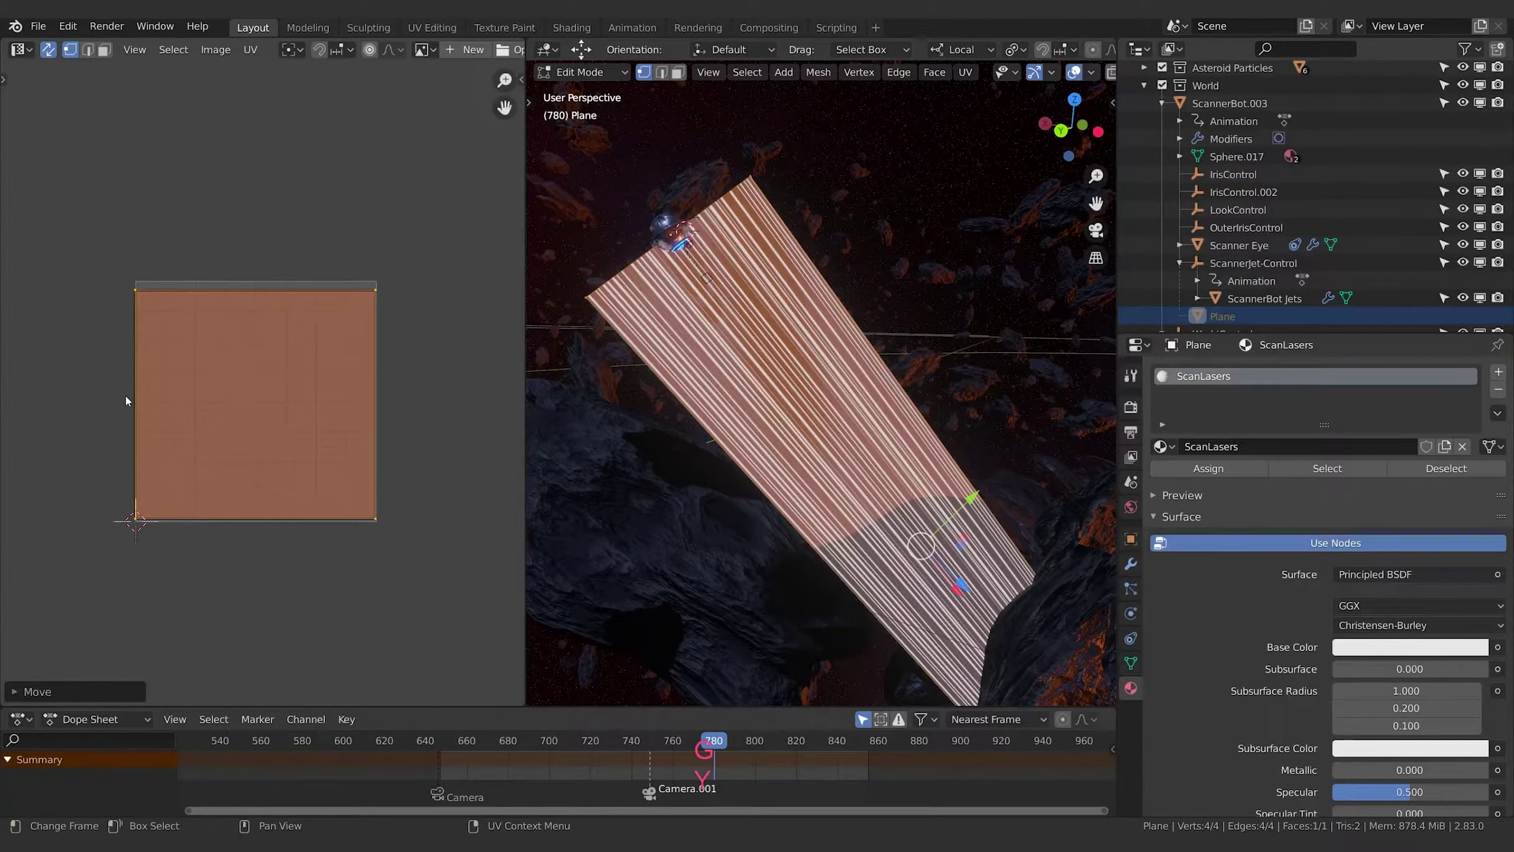
pyautogui.press('s')
pyautogui.press('y')
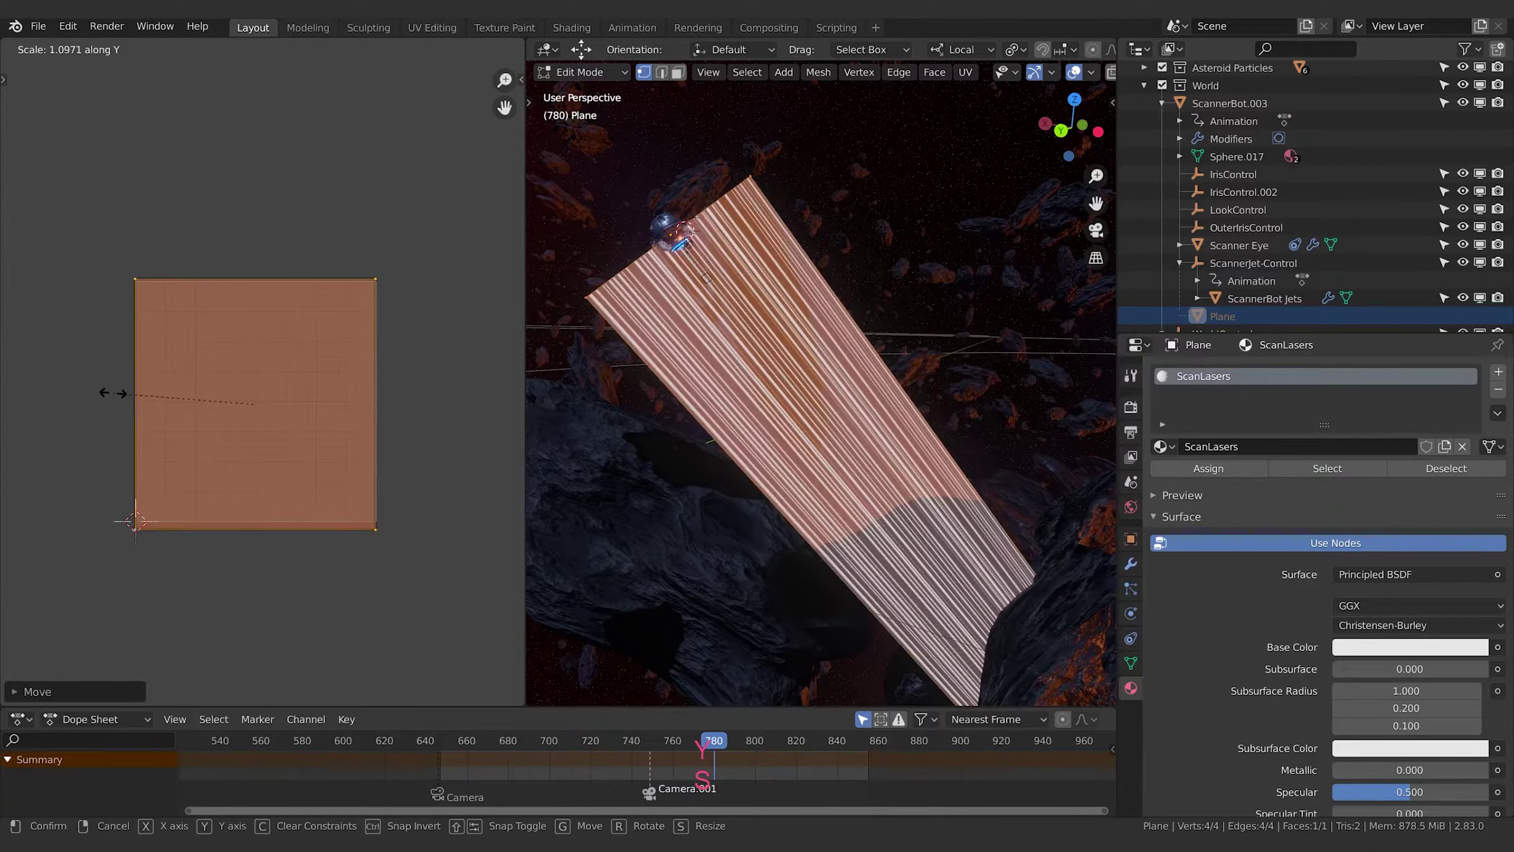
pyautogui.click(113, 393)
# Try to taper the plane by narrowing its edge at the scanner bot along local Y
pyautogui.press('Tab')
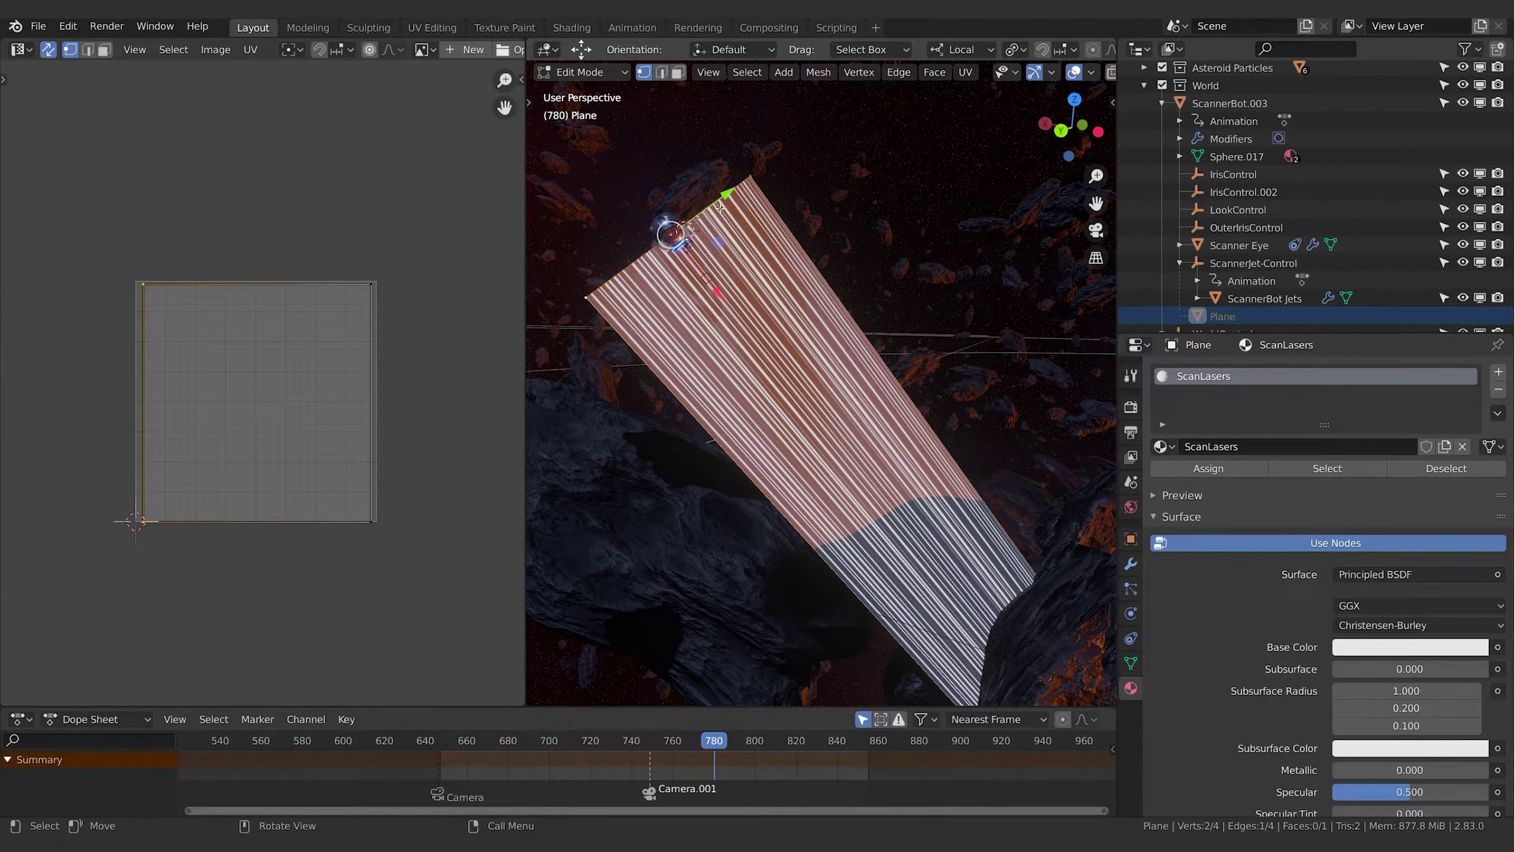
pyautogui.press('s')
pyautogui.press('y')
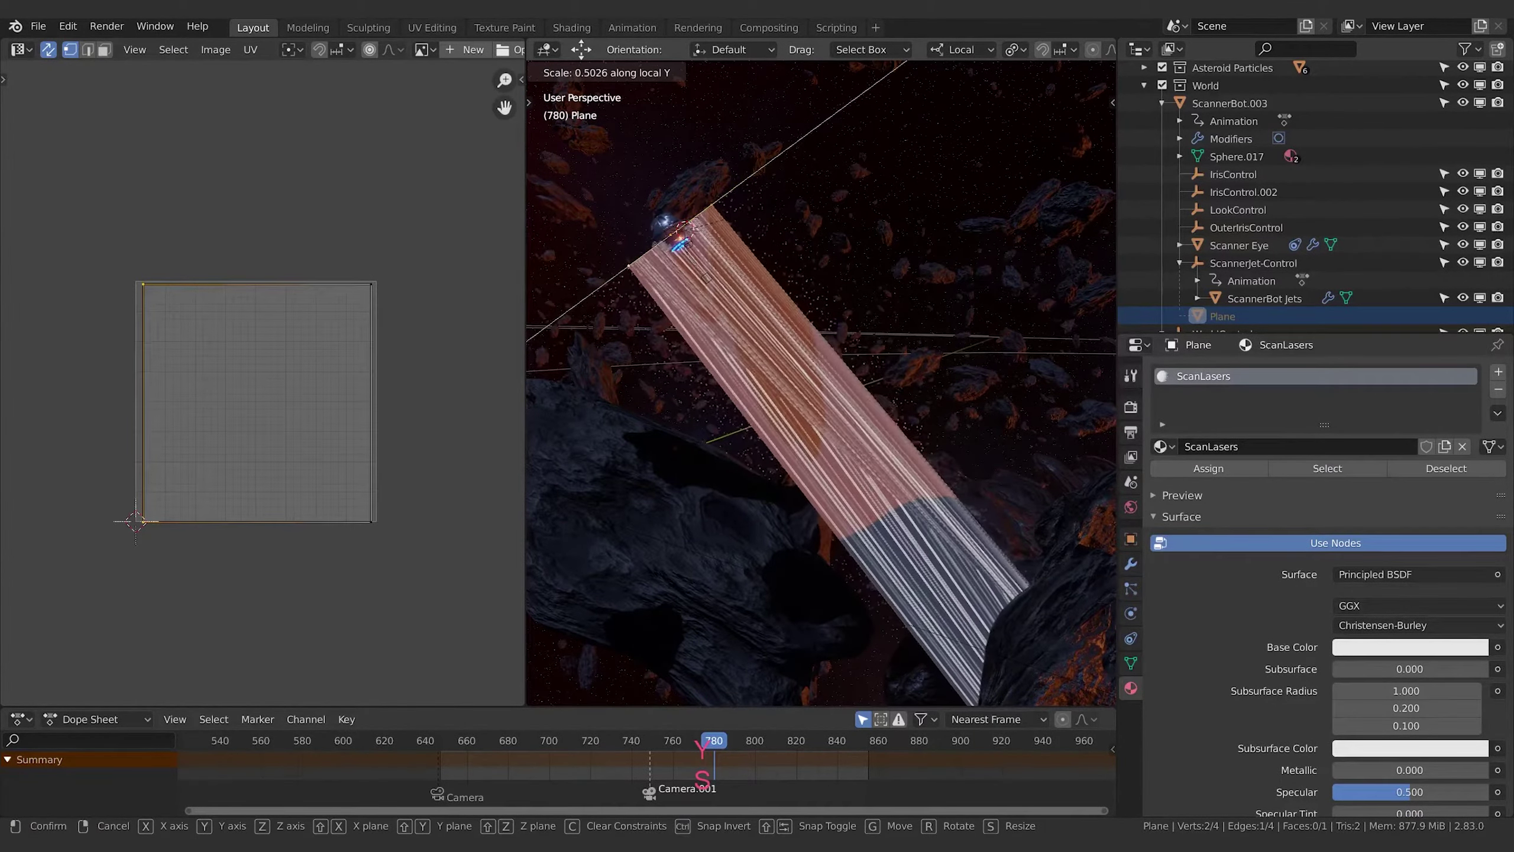
pyautogui.click(831, 466)
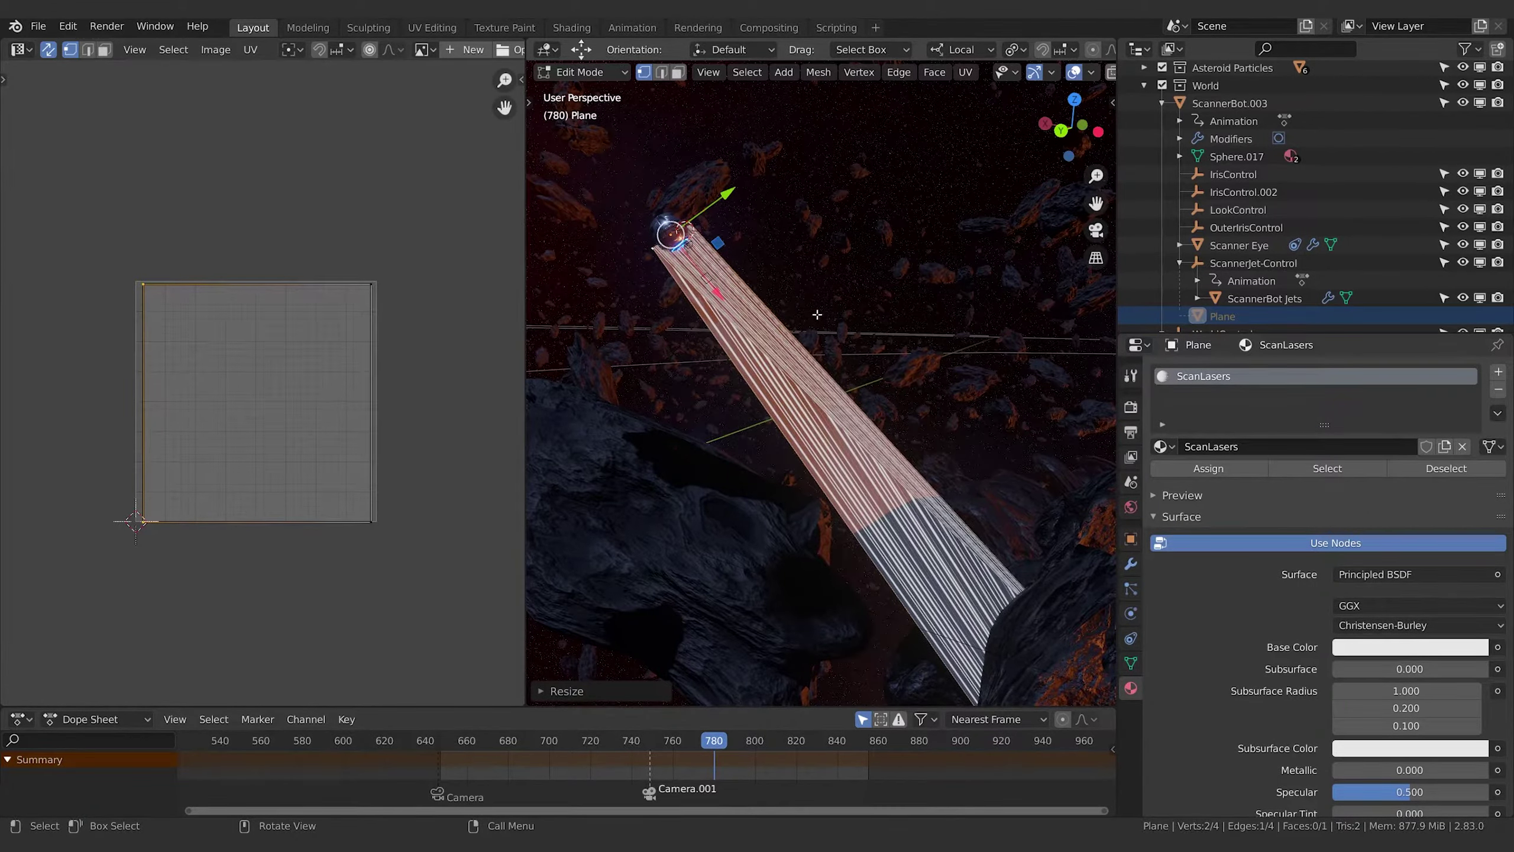
pyautogui.hotkey('ctrl', 'z')
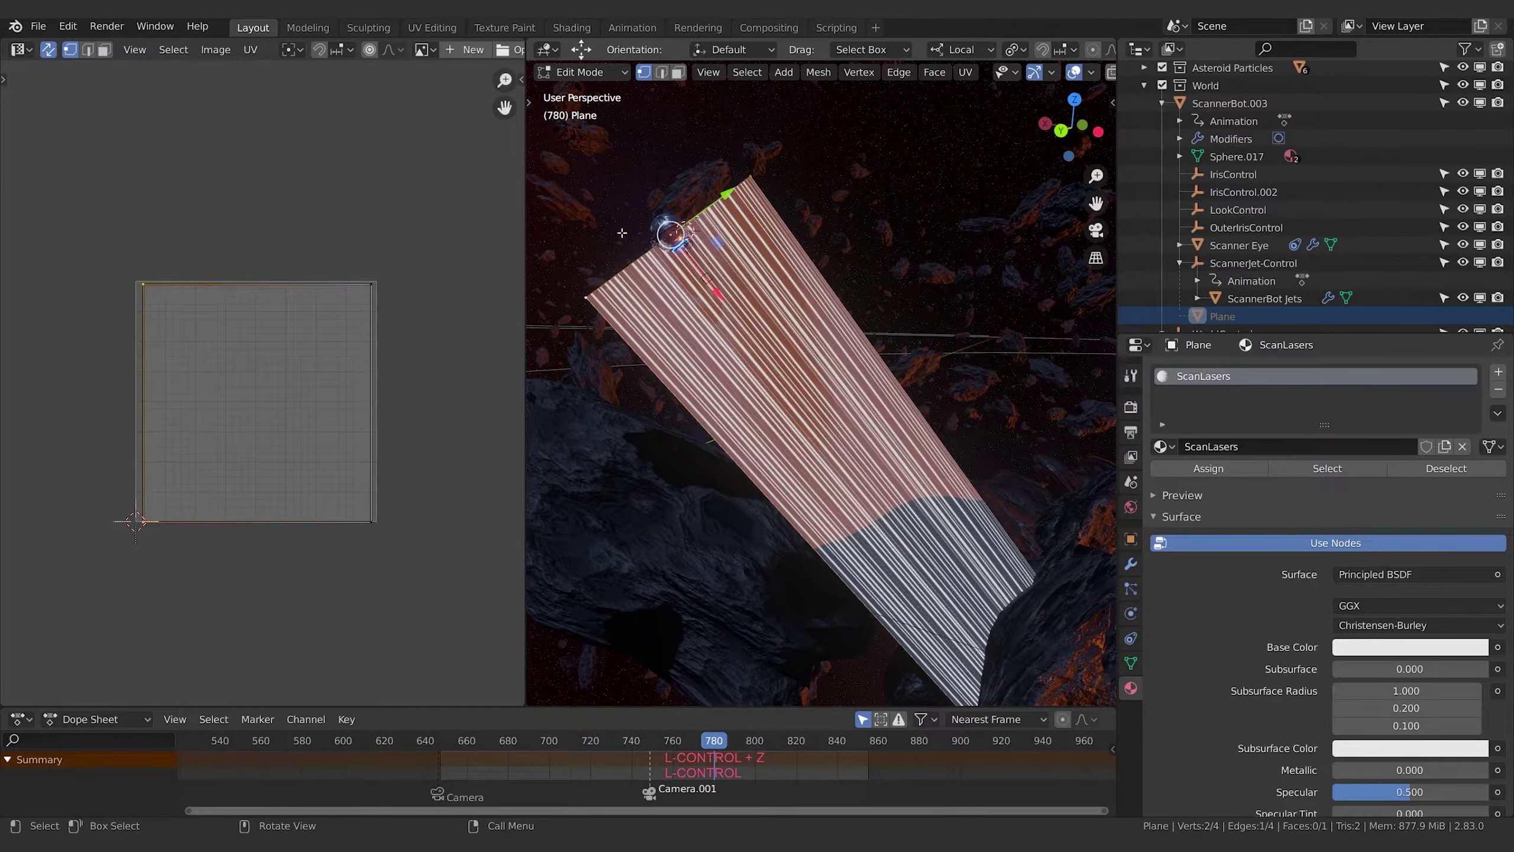
# Subdivide the entire plane with 10 cuts
pyautogui.press('a')
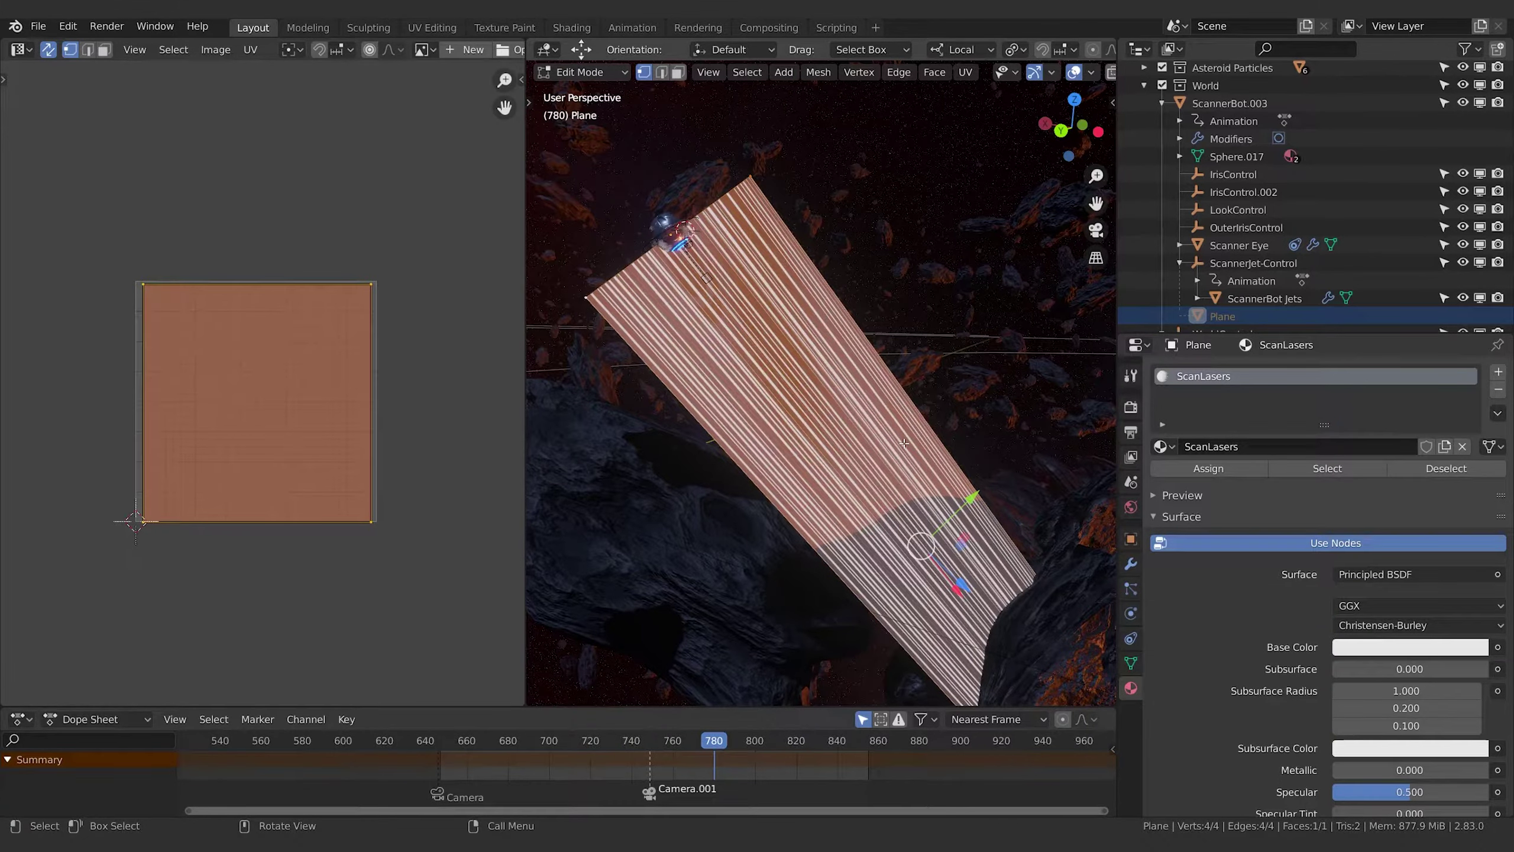
pyautogui.press('F3')
pyautogui.write('subd')
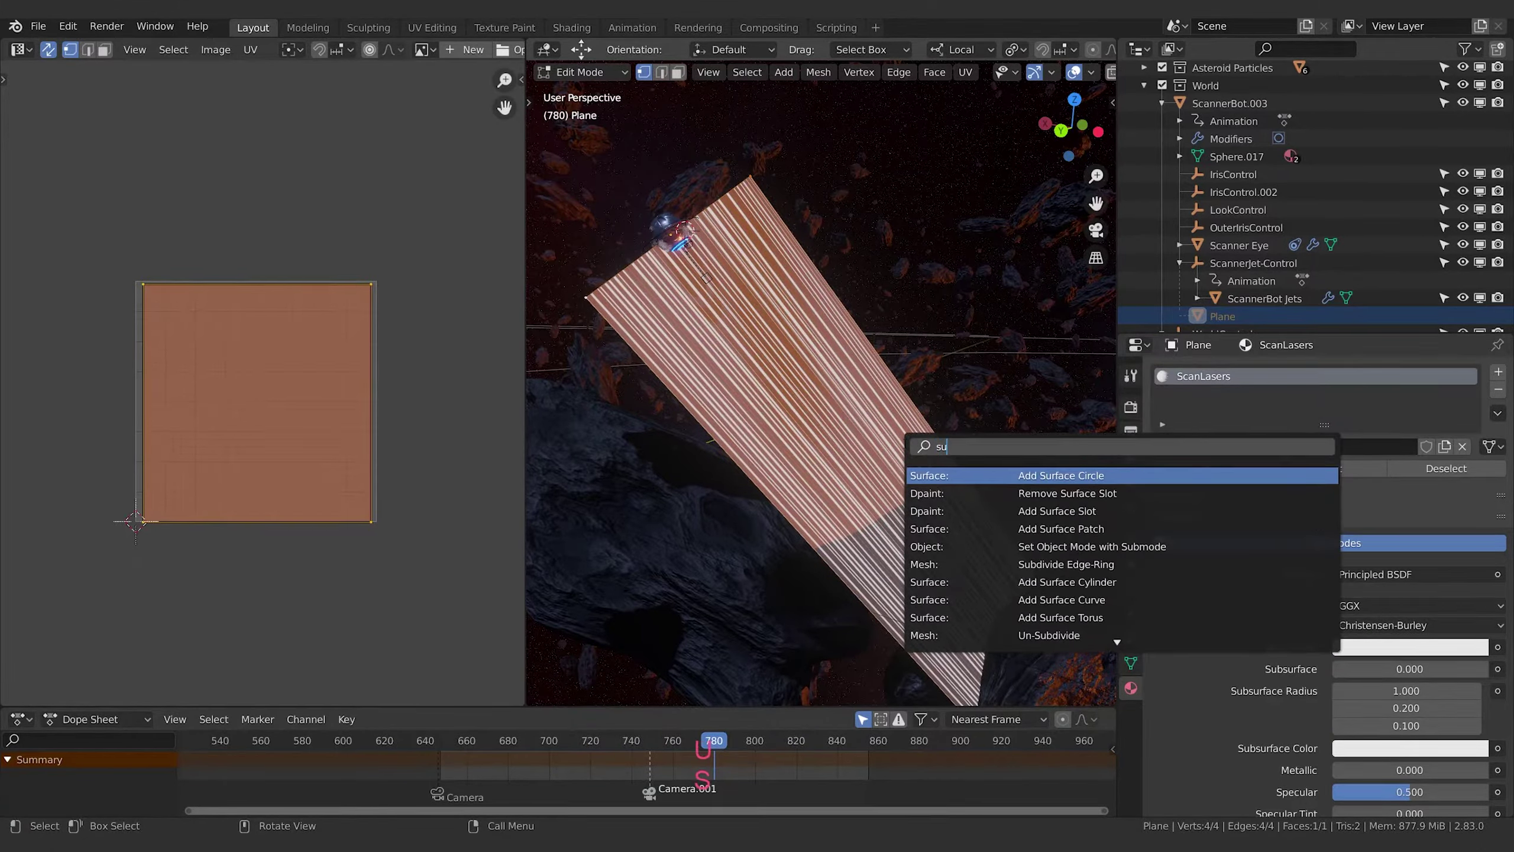
pyautogui.press('Return')
pyautogui.click(542, 690)
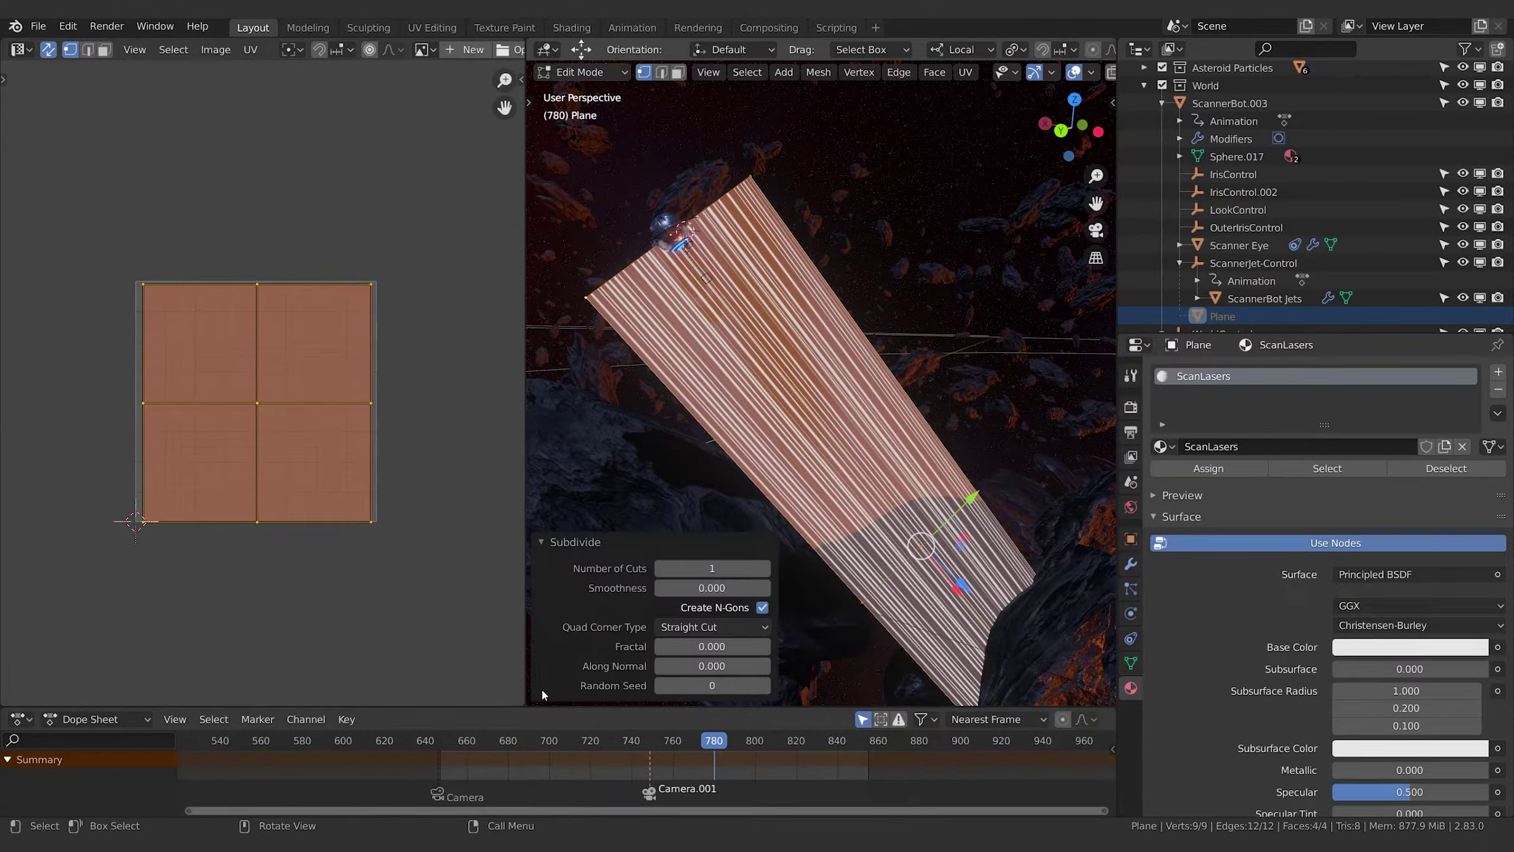
pyautogui.click(765, 568)
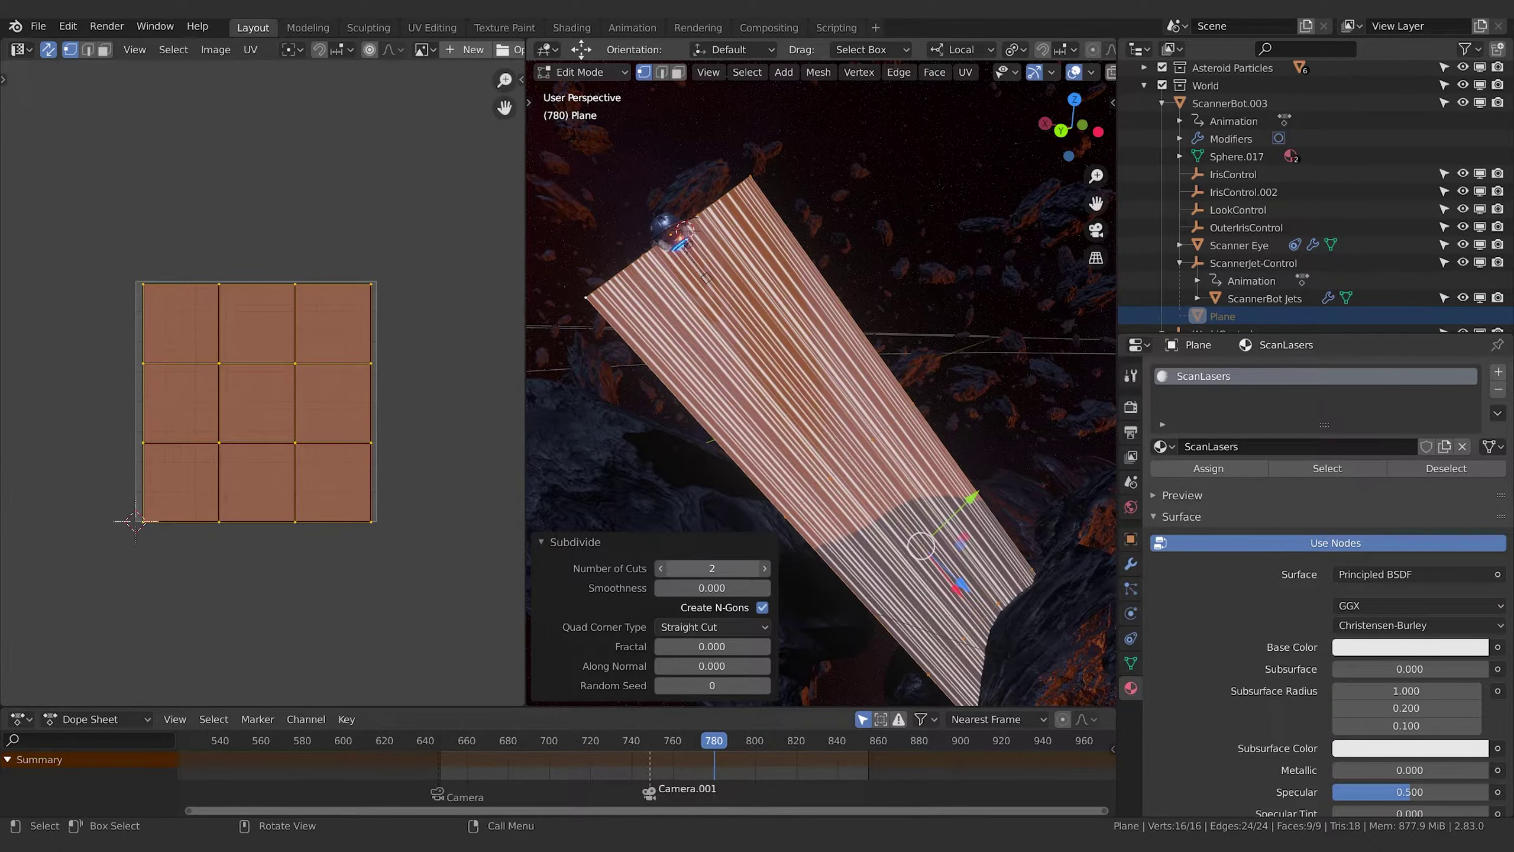
pyautogui.click(764, 568)
pyautogui.click(764, 569)
pyautogui.click(764, 568)
pyautogui.click(765, 568)
pyautogui.click(764, 569)
pyautogui.click(765, 568)
pyautogui.click(765, 569)
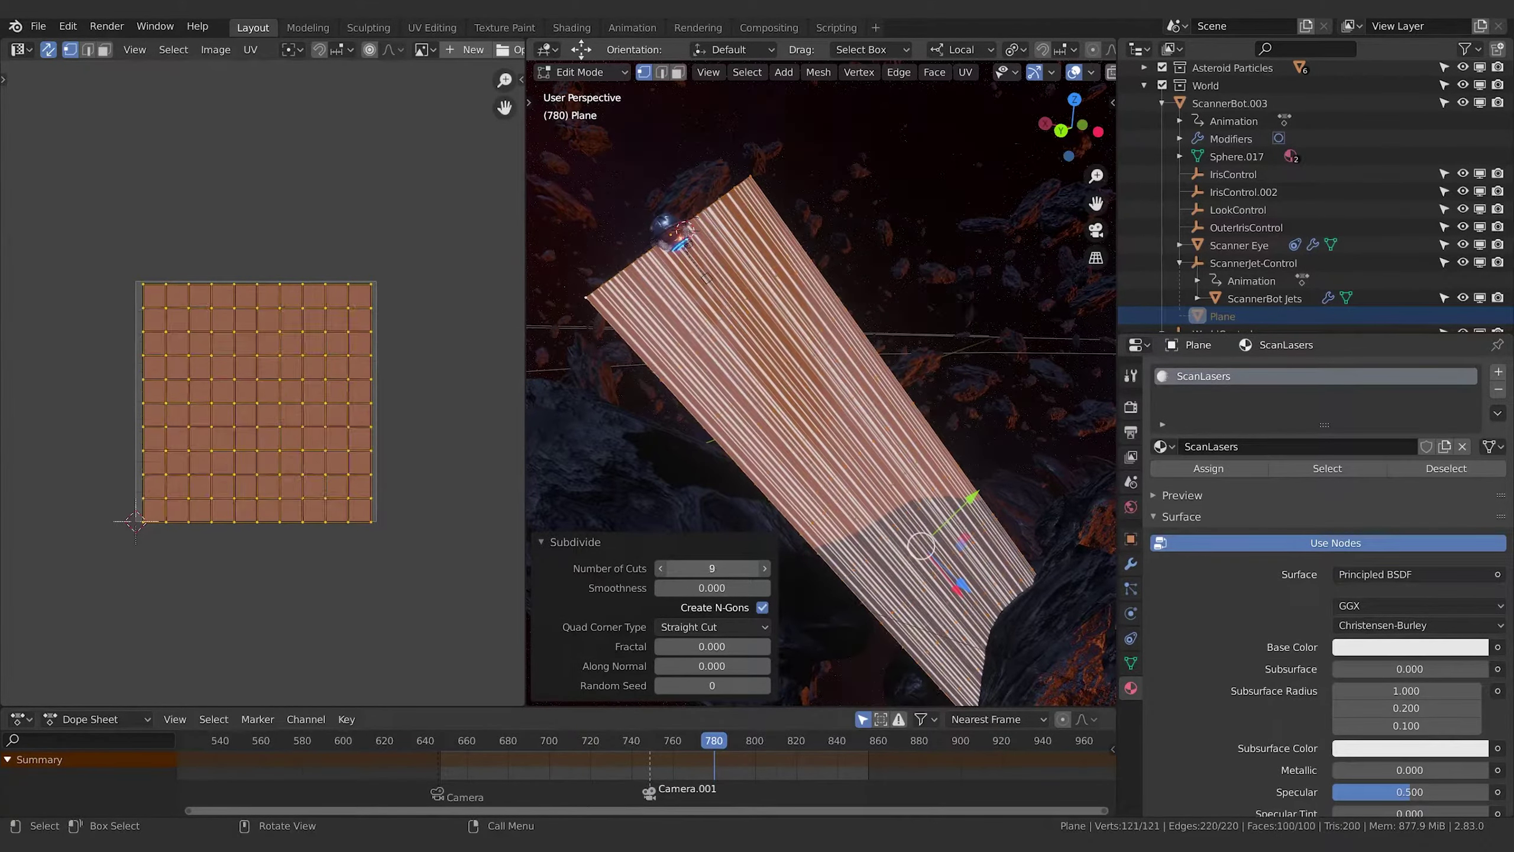
pyautogui.click(764, 568)
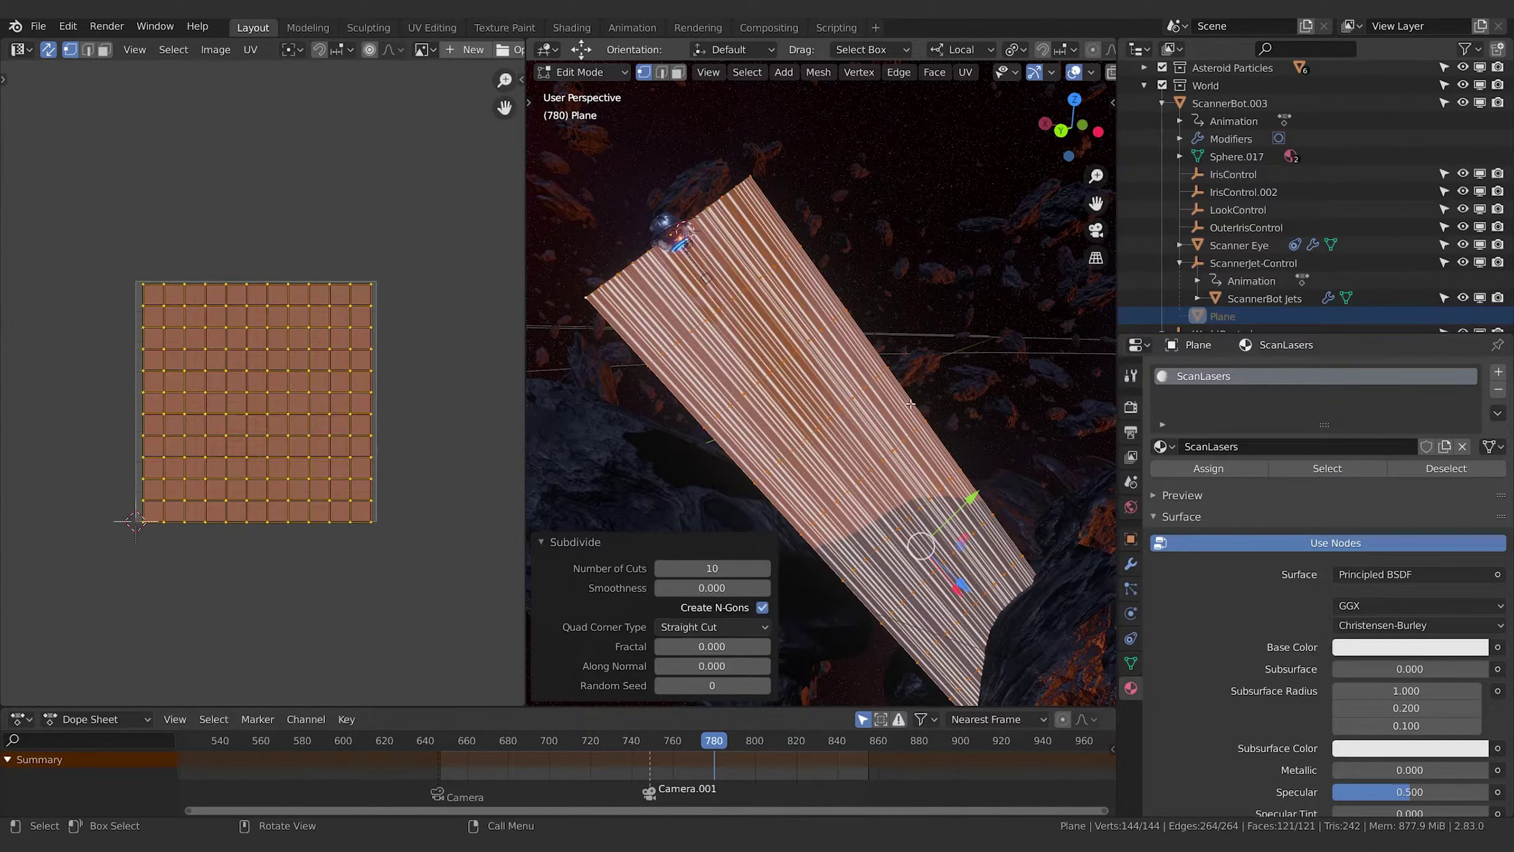
# Select the full edge loop along the plane's end at the scanner bot in edge select mode
pyautogui.press('Tab')
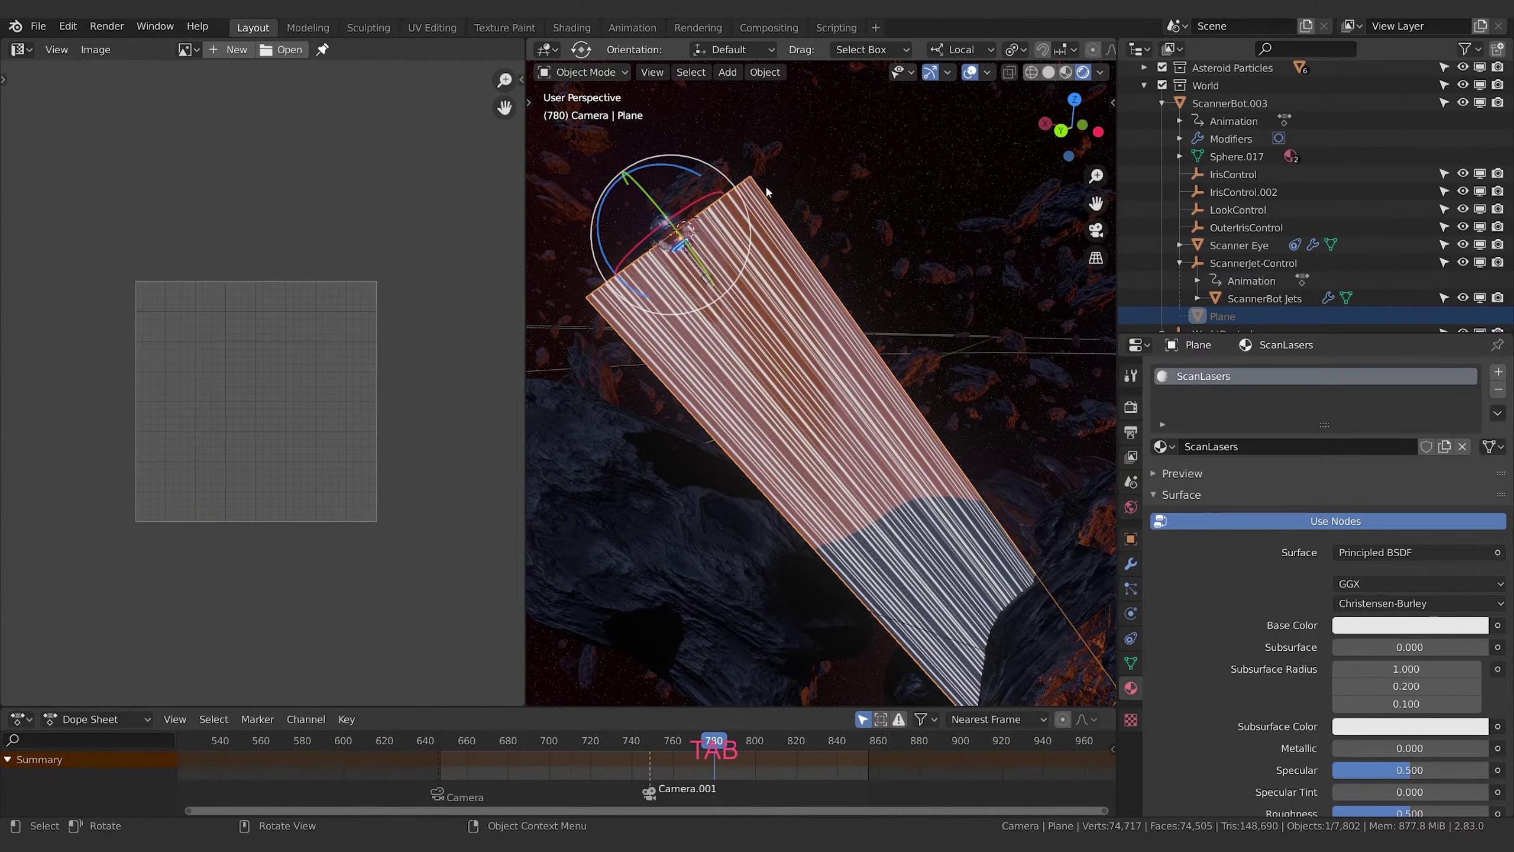
pyautogui.press('Tab')
pyautogui.click(751, 176)
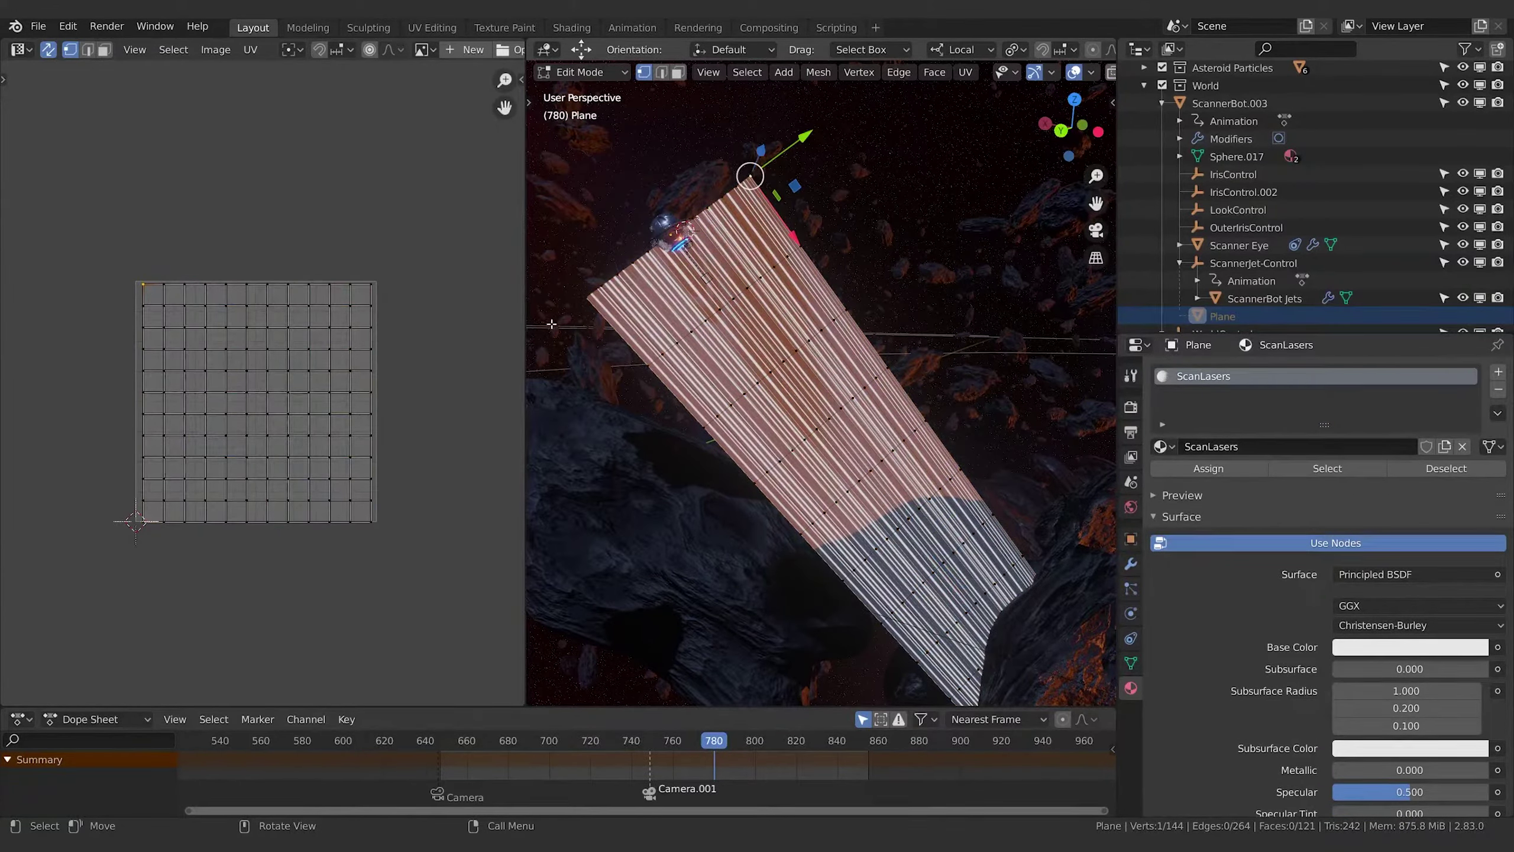
pyautogui.keyDown('shift'); pyautogui.click(588, 296); pyautogui.keyUp('shift')
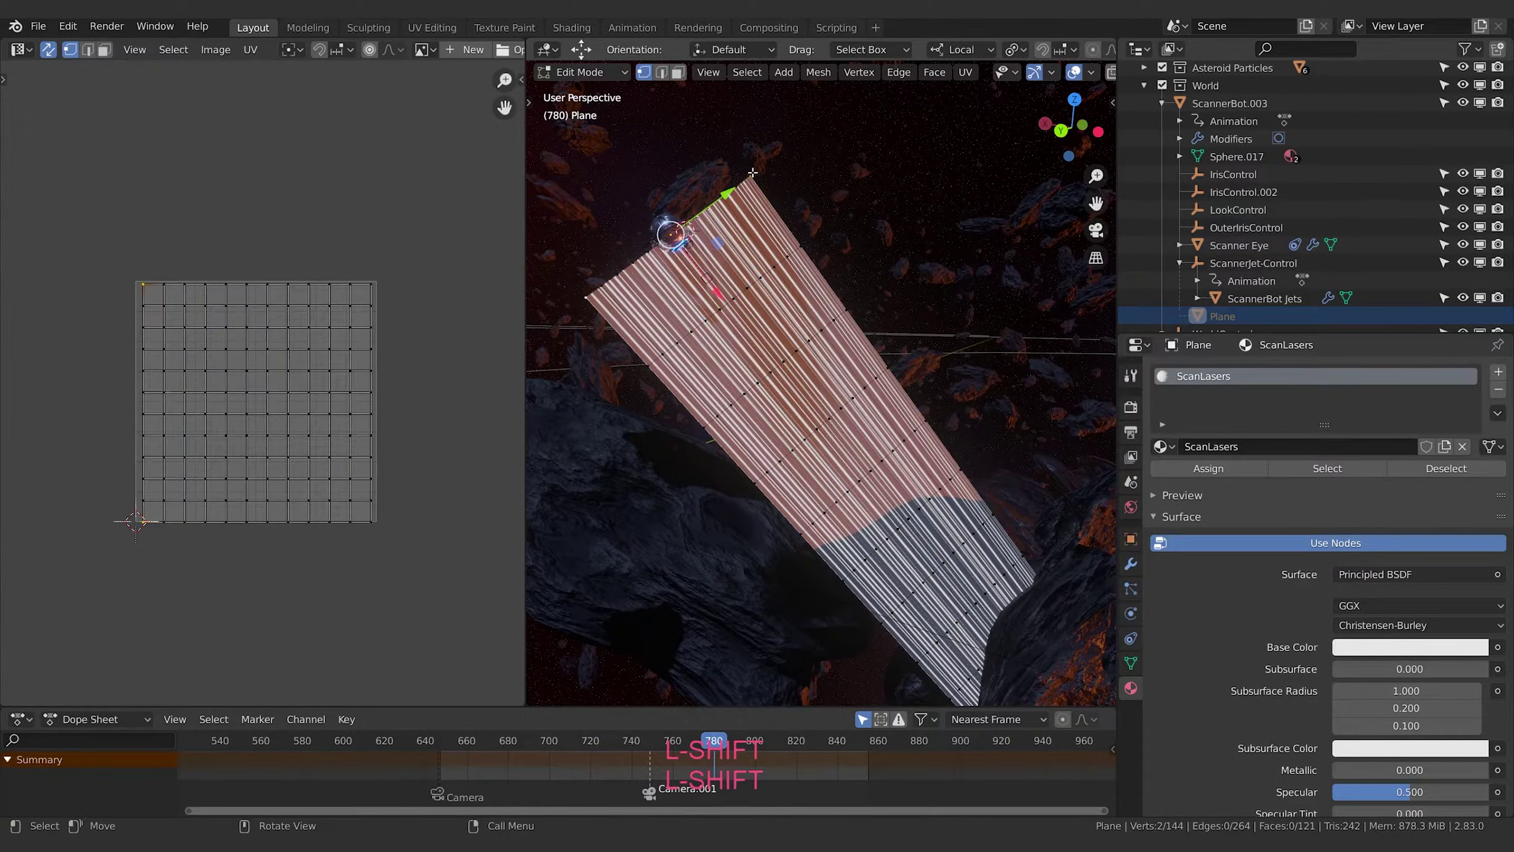
pyautogui.press('2')
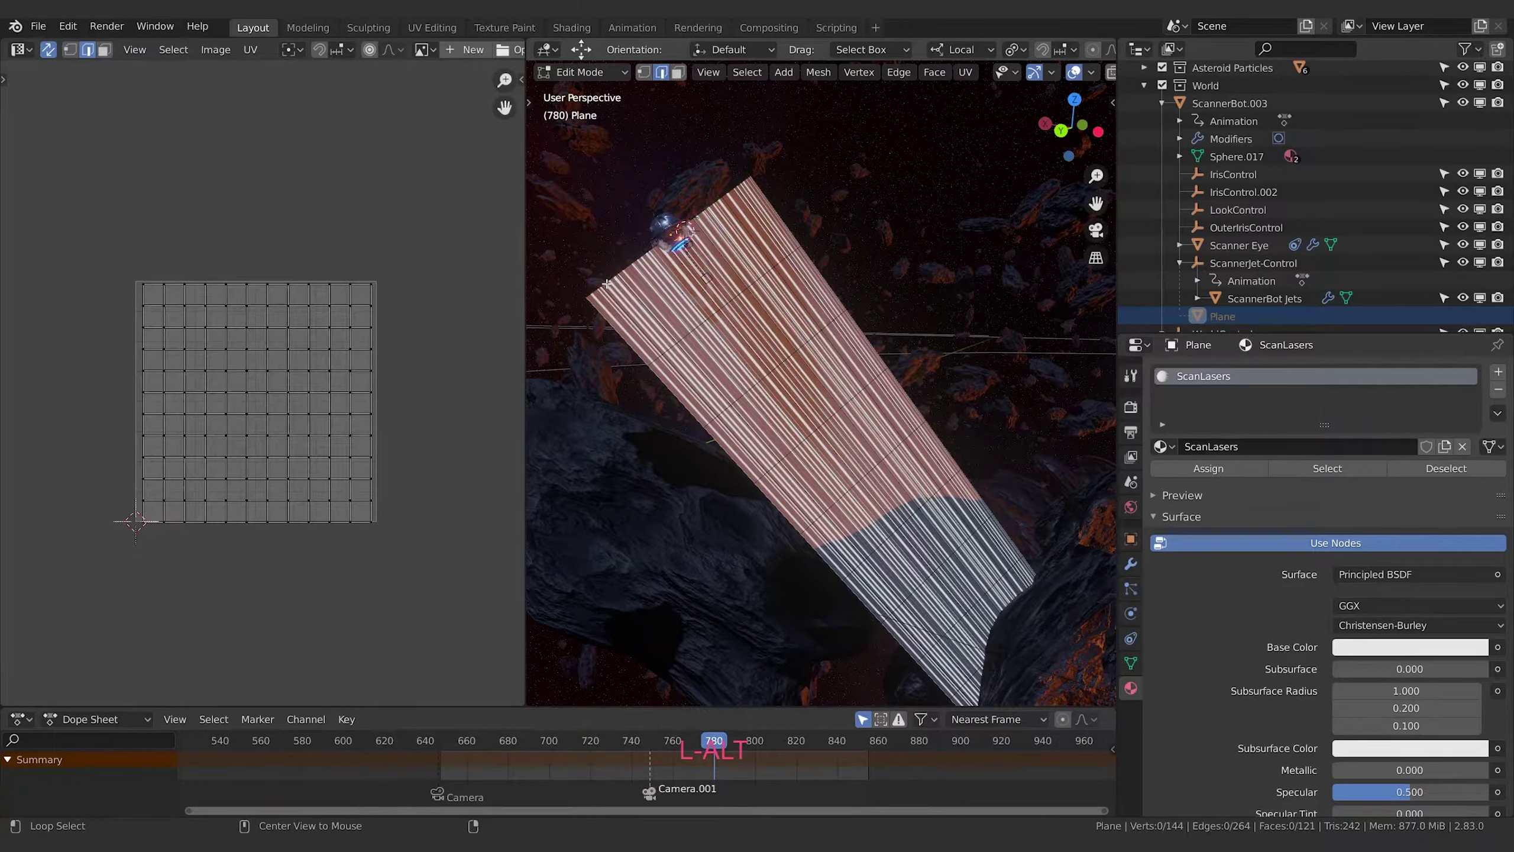
pyautogui.keyDown('alt'); pyautogui.click(607, 284); pyautogui.keyUp('alt')
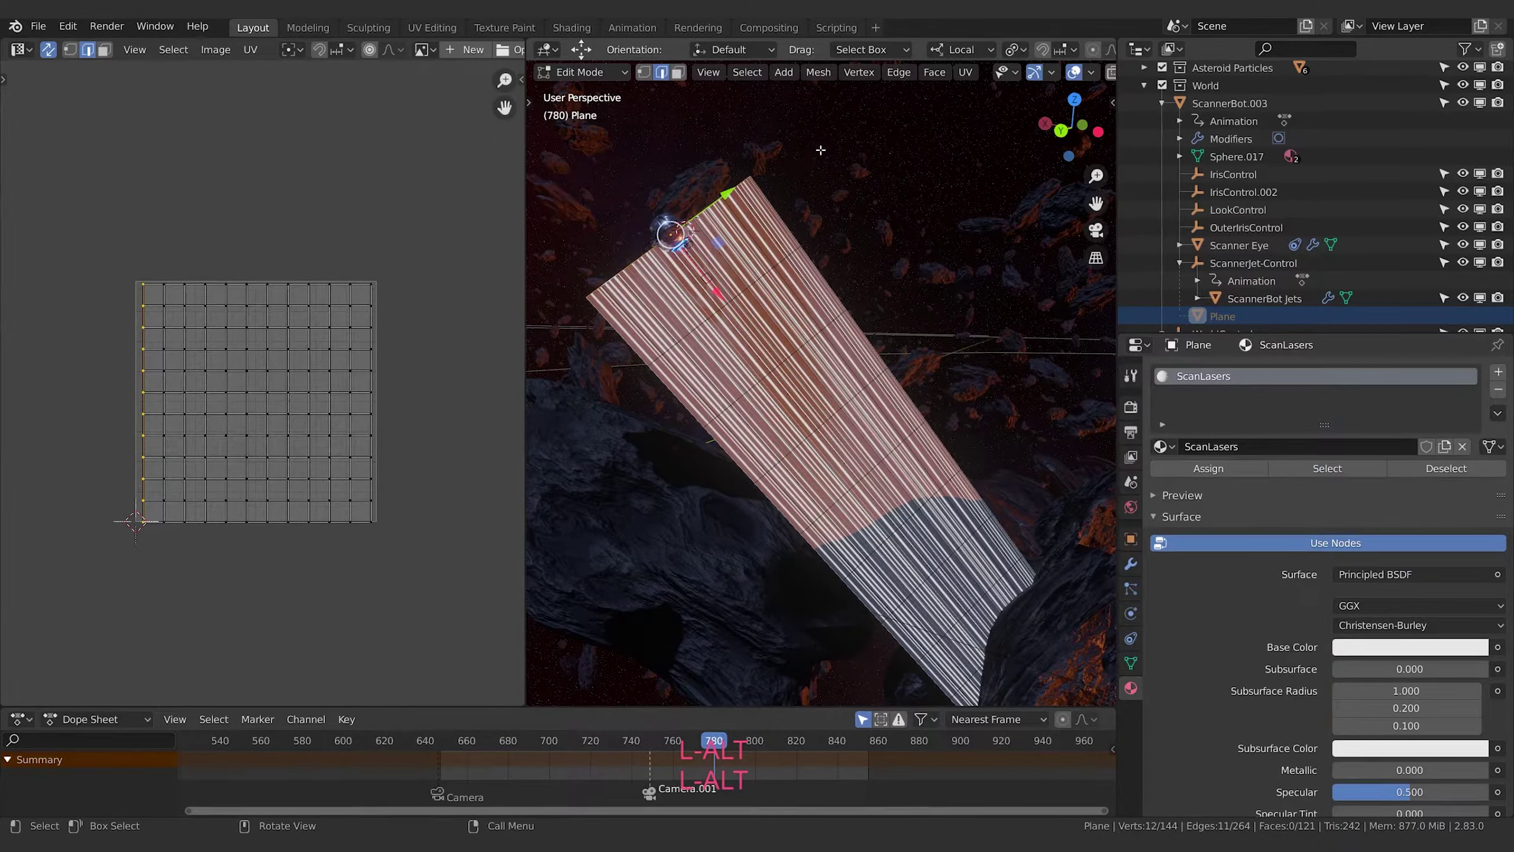
pyautogui.press('s')
pyautogui.press('y')
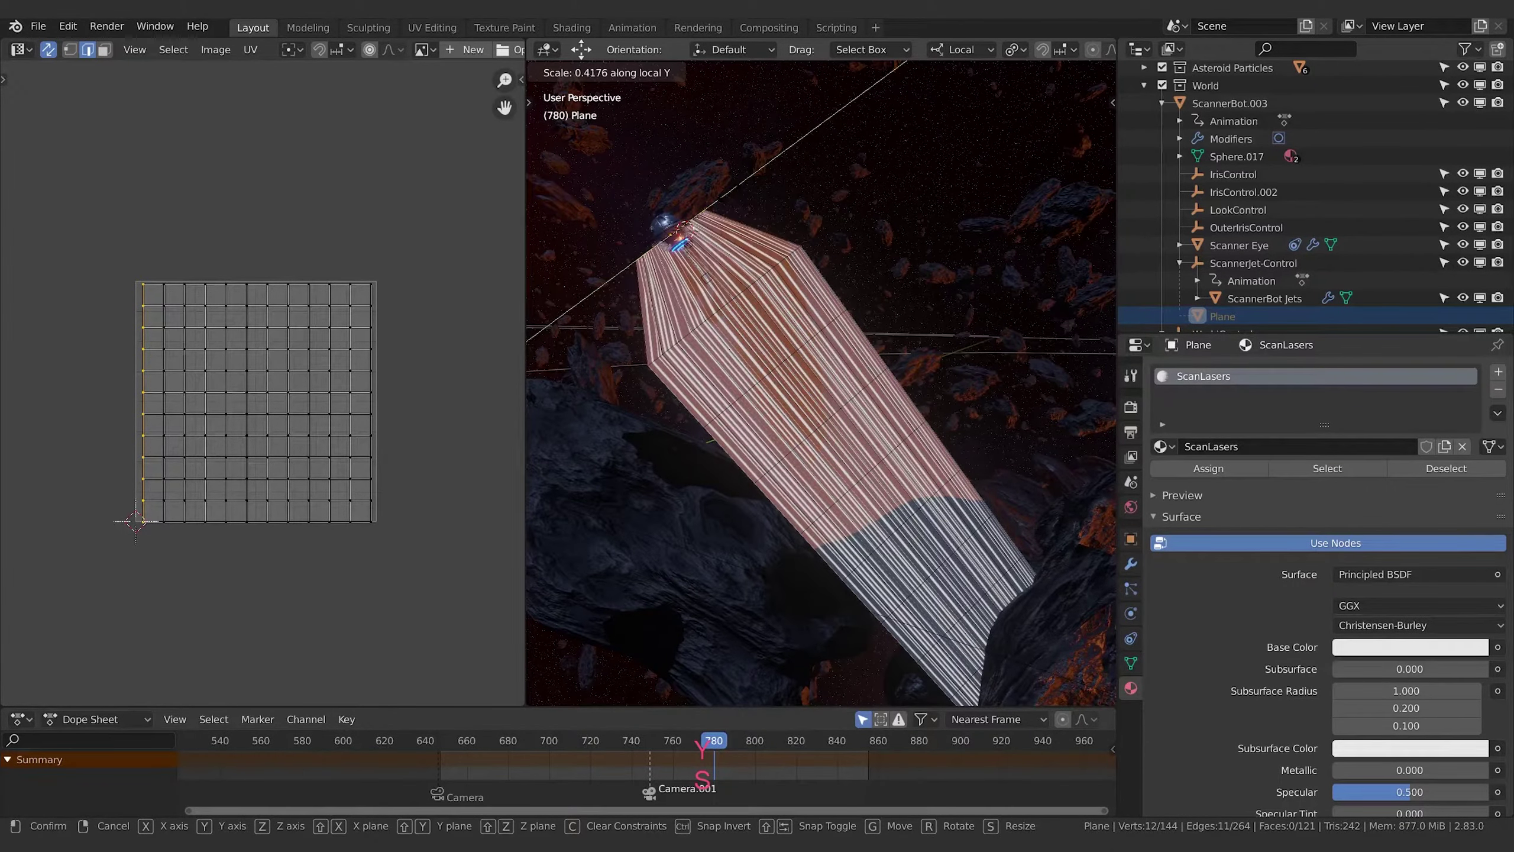
pyautogui.press('Escape')
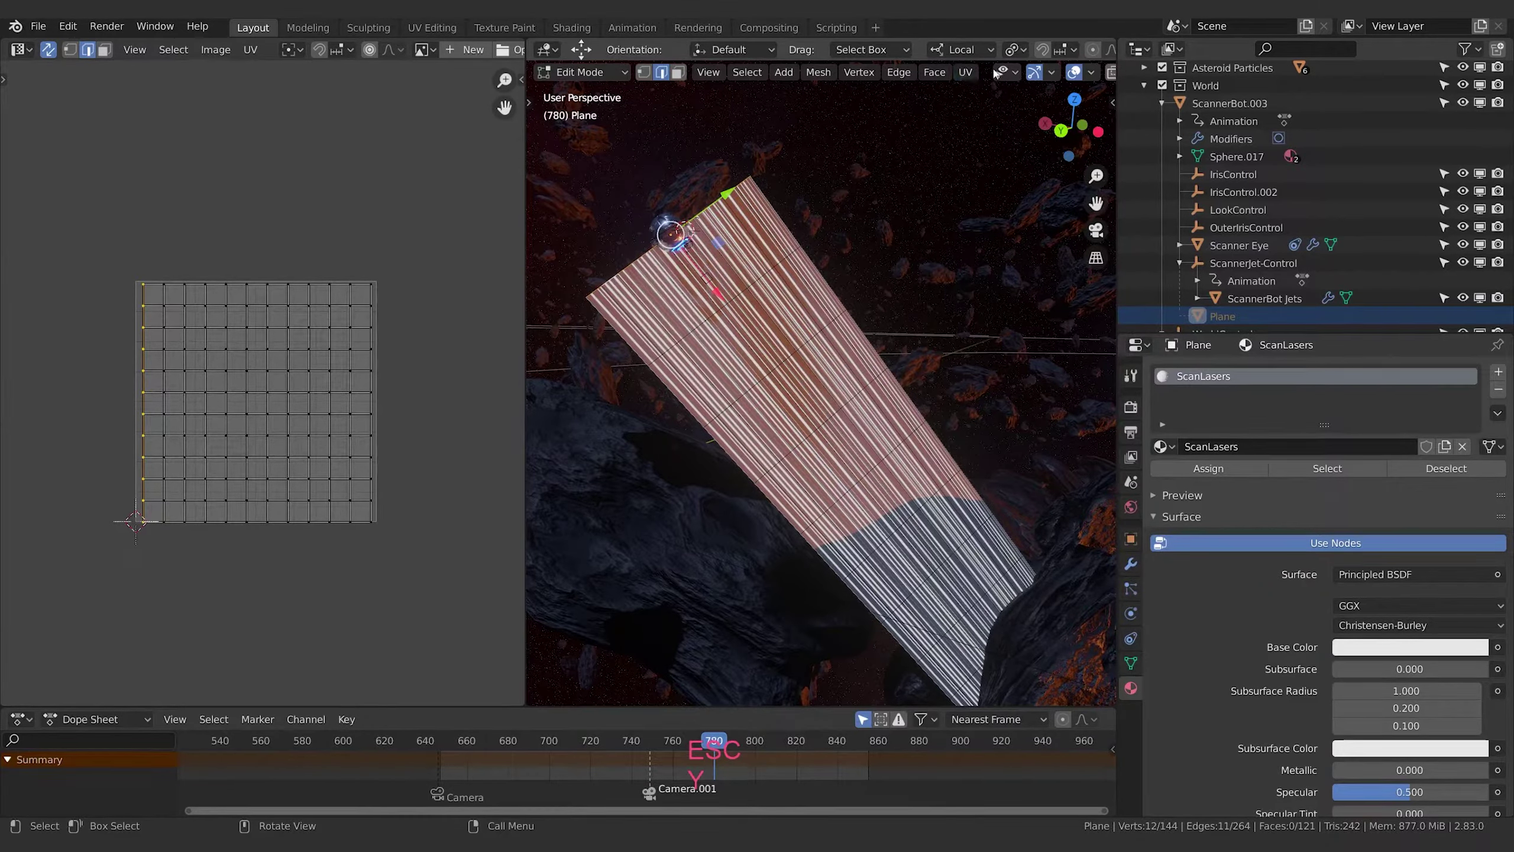
# Enable proportional editing and set its falloff to Linear
pyautogui.click(1094, 53)
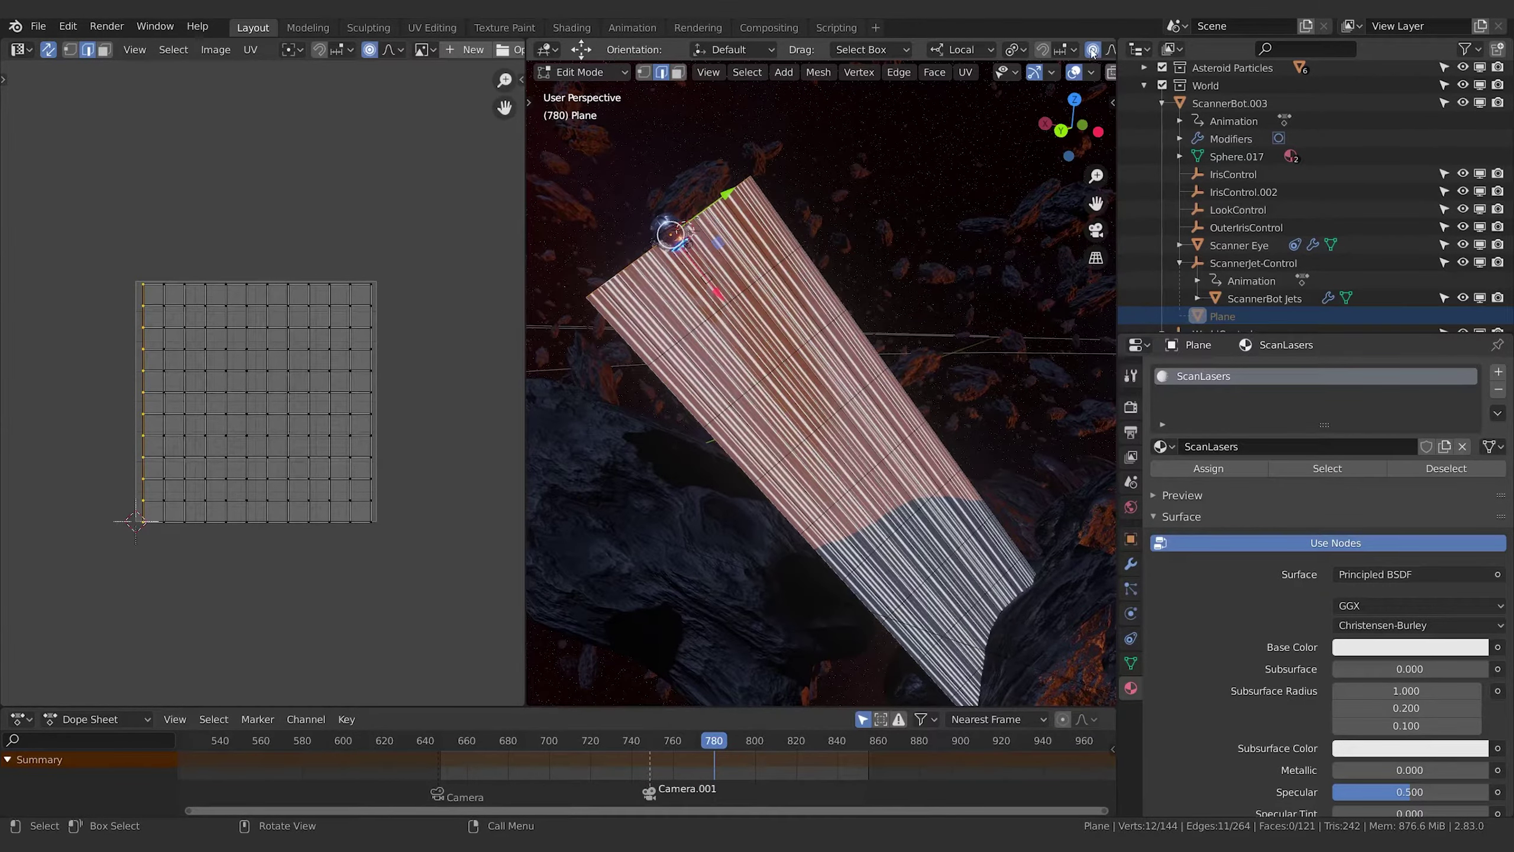
pyautogui.scroll(-3, 1014, 51)
pyautogui.click(933, 53)
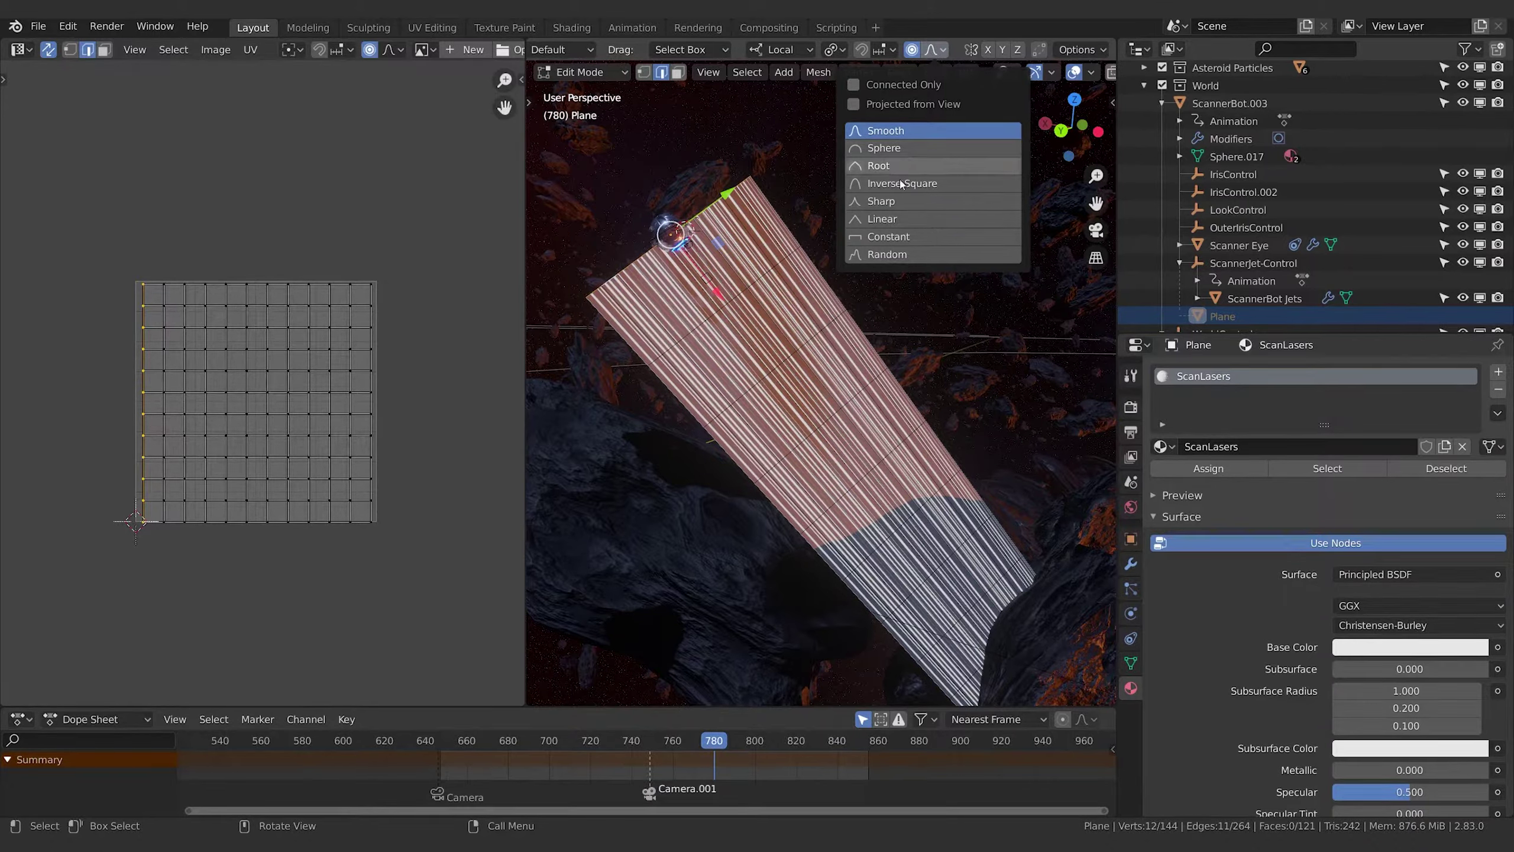
pyautogui.click(884, 220)
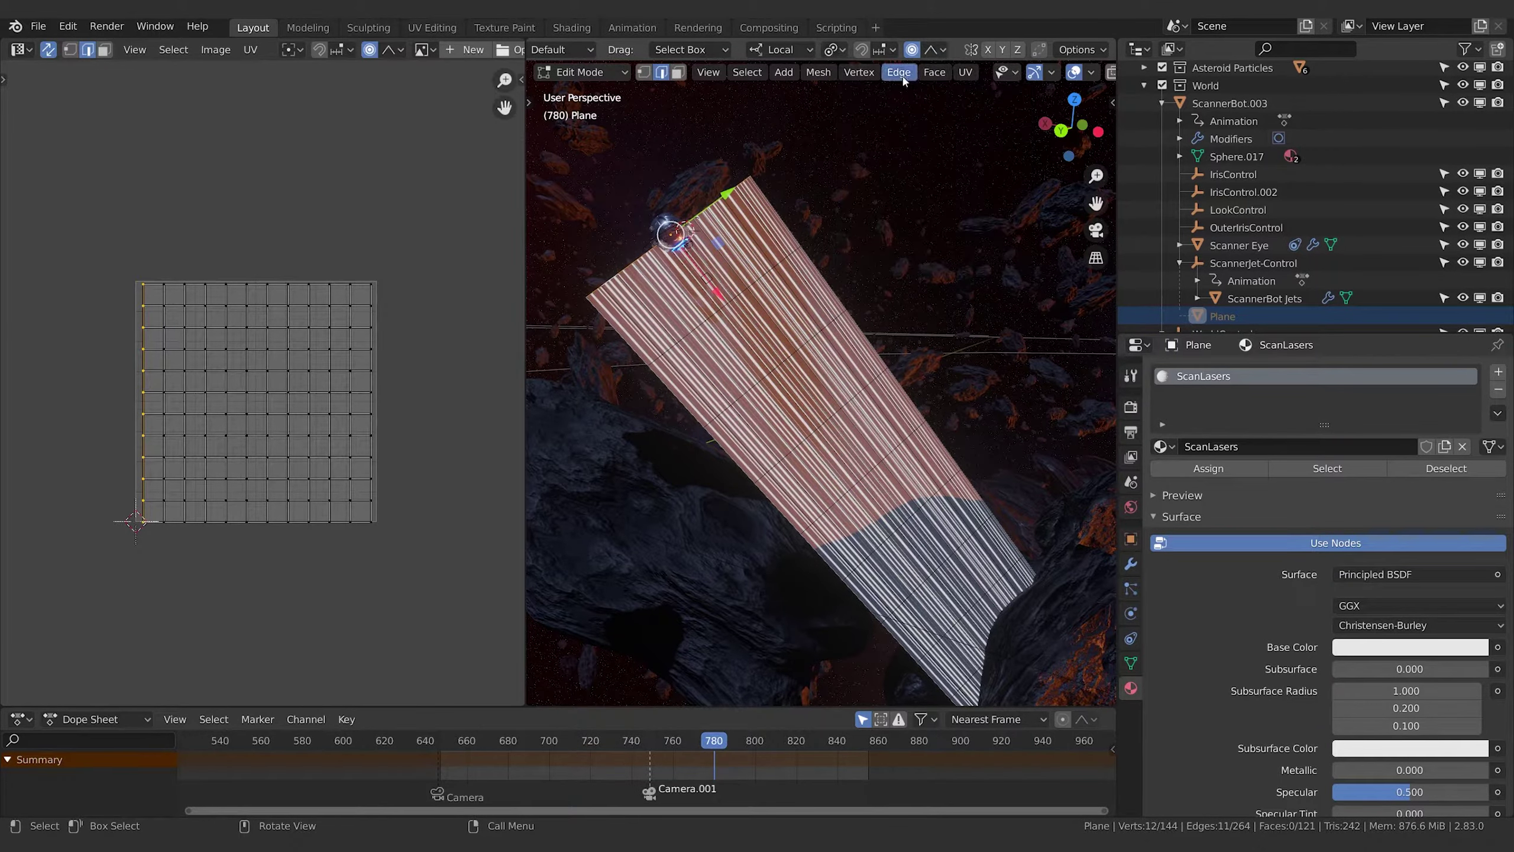
# Taper the plane to a point at the scanner bot by scaling the edge loop along local Y to about -0.007, with proportional size about 11.92
pyautogui.press('s')
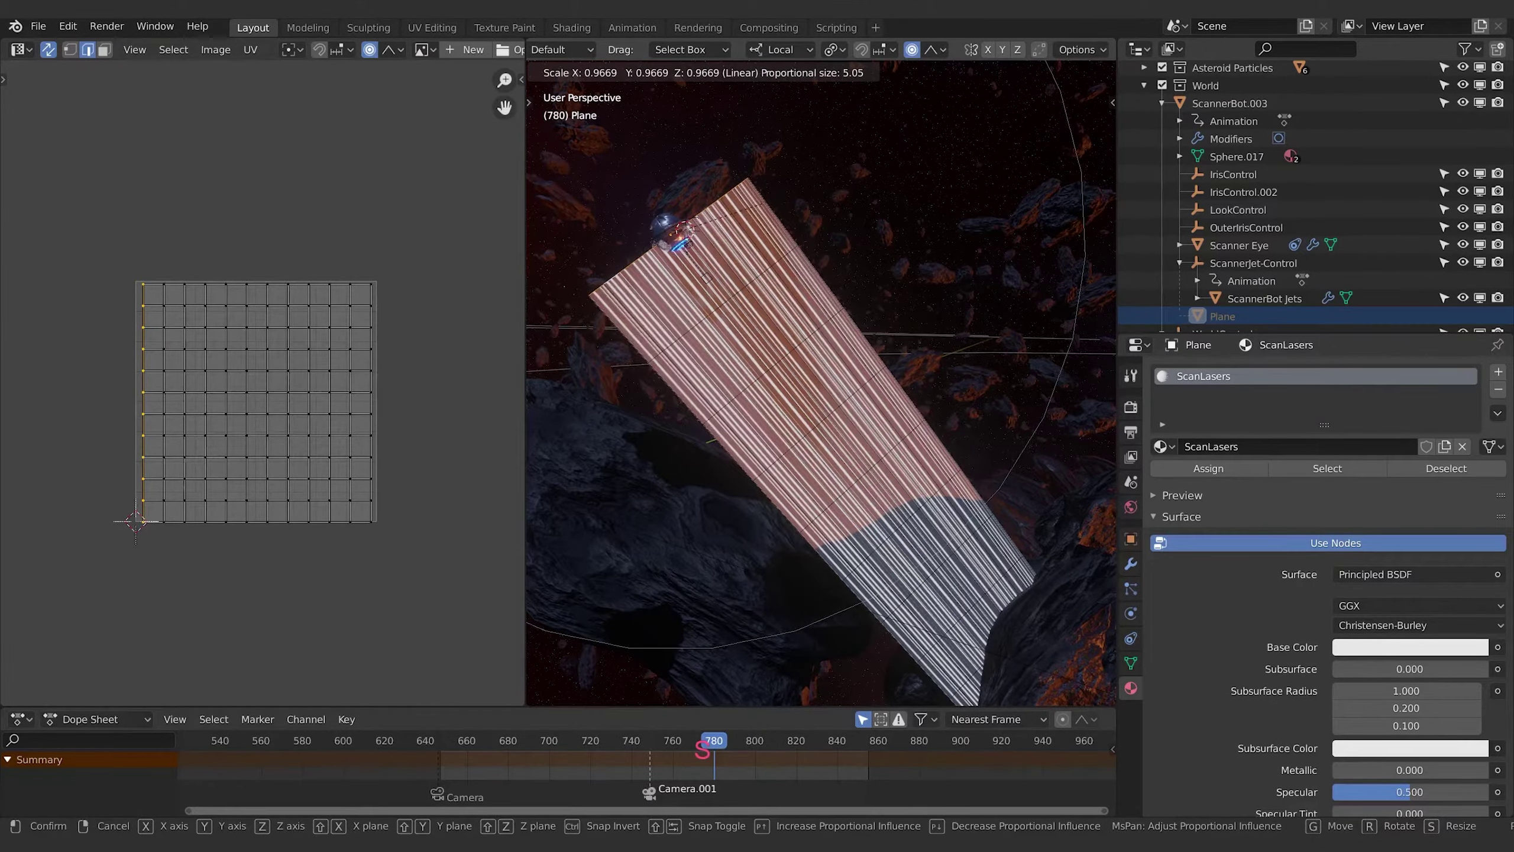
pyautogui.press('y')
pyautogui.scroll(-6, 738, 213)
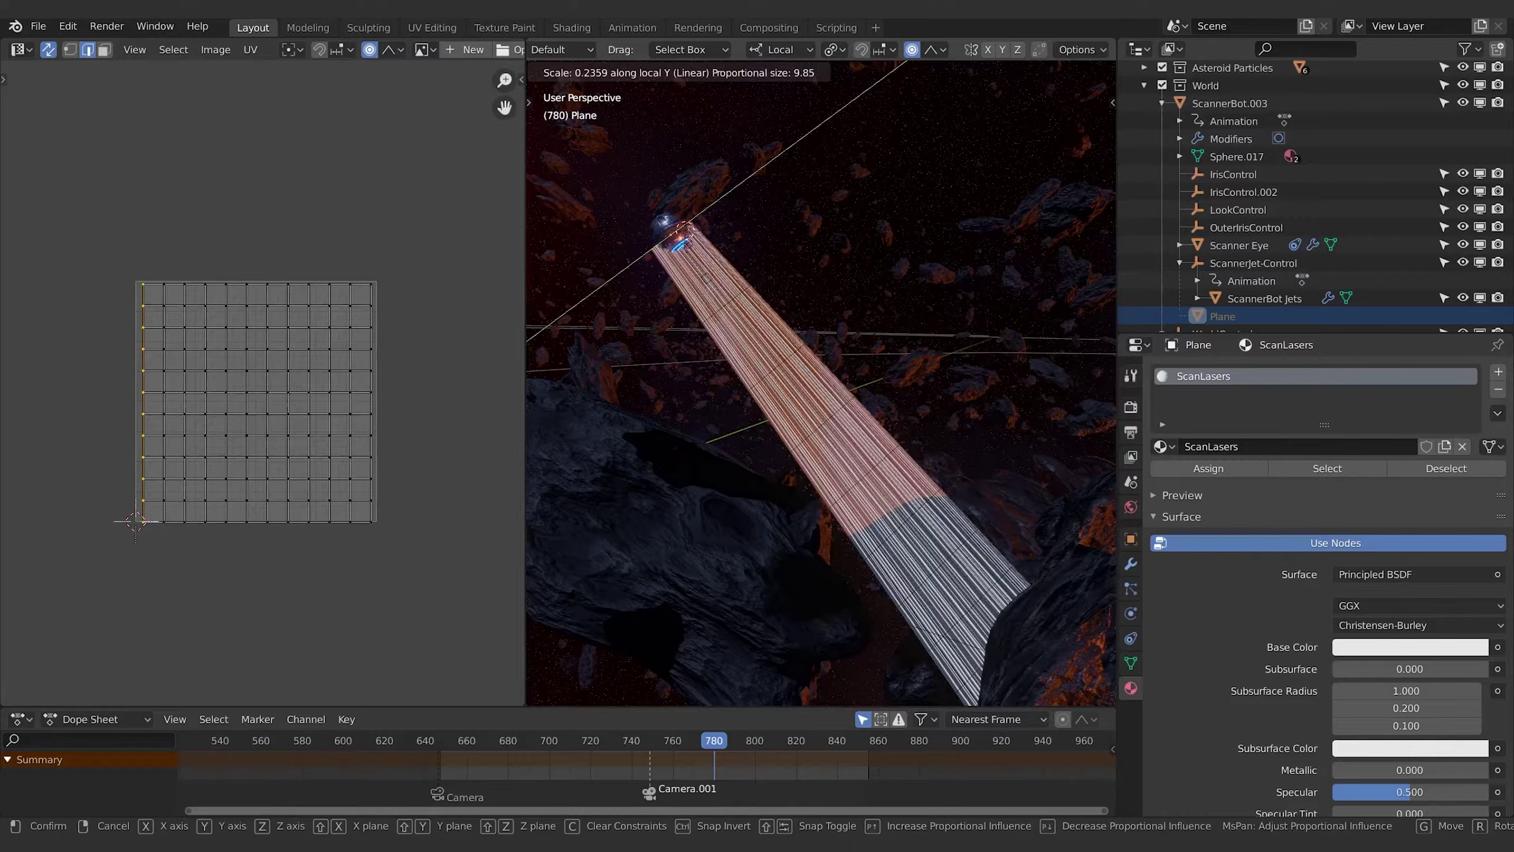
pyautogui.scroll(-3, 792, 453)
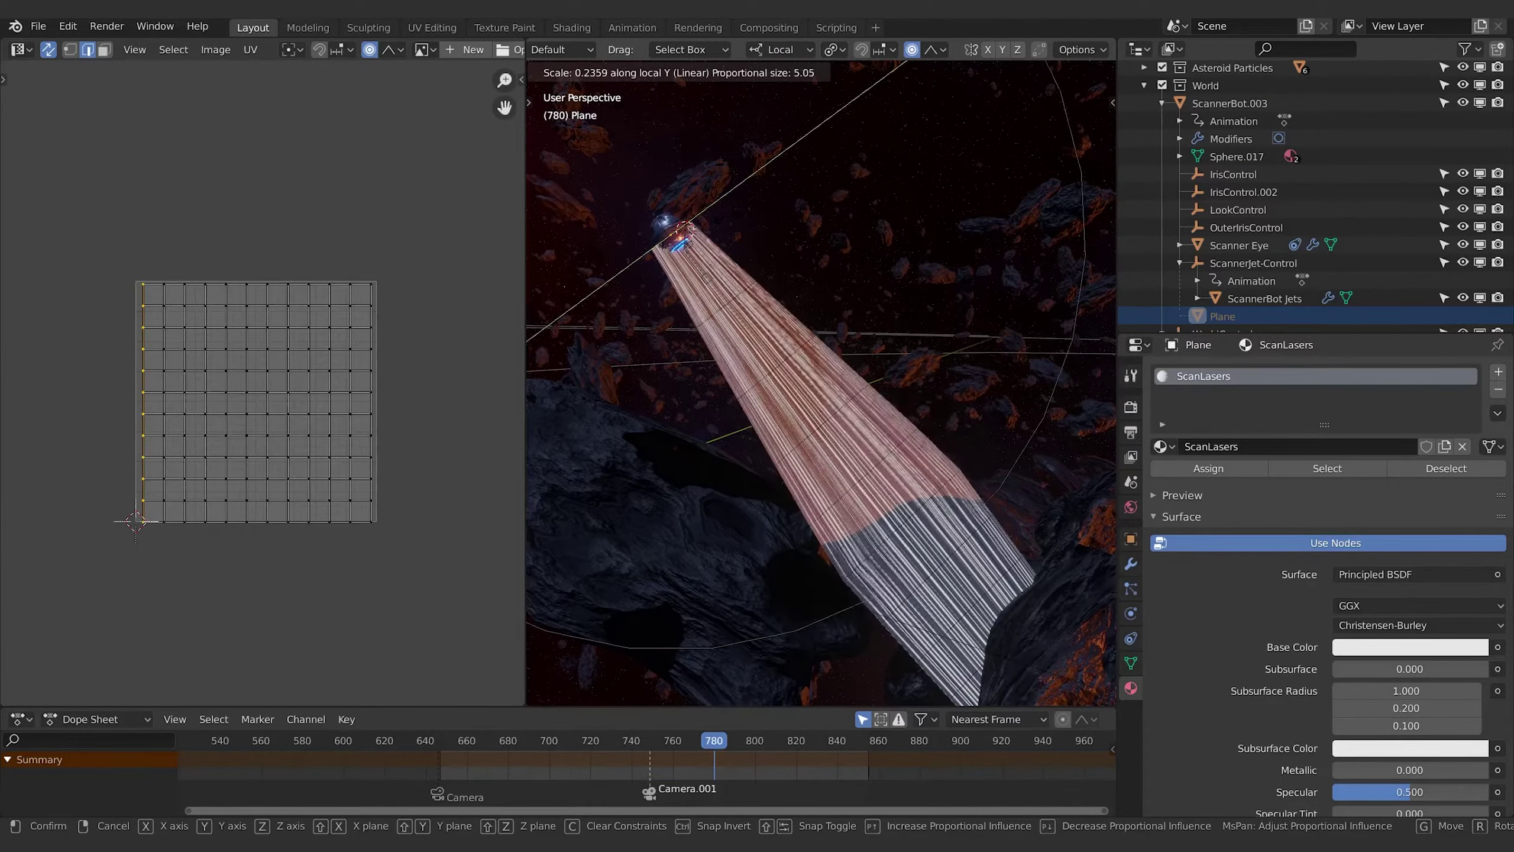
pyautogui.scroll(-3, 835, 466)
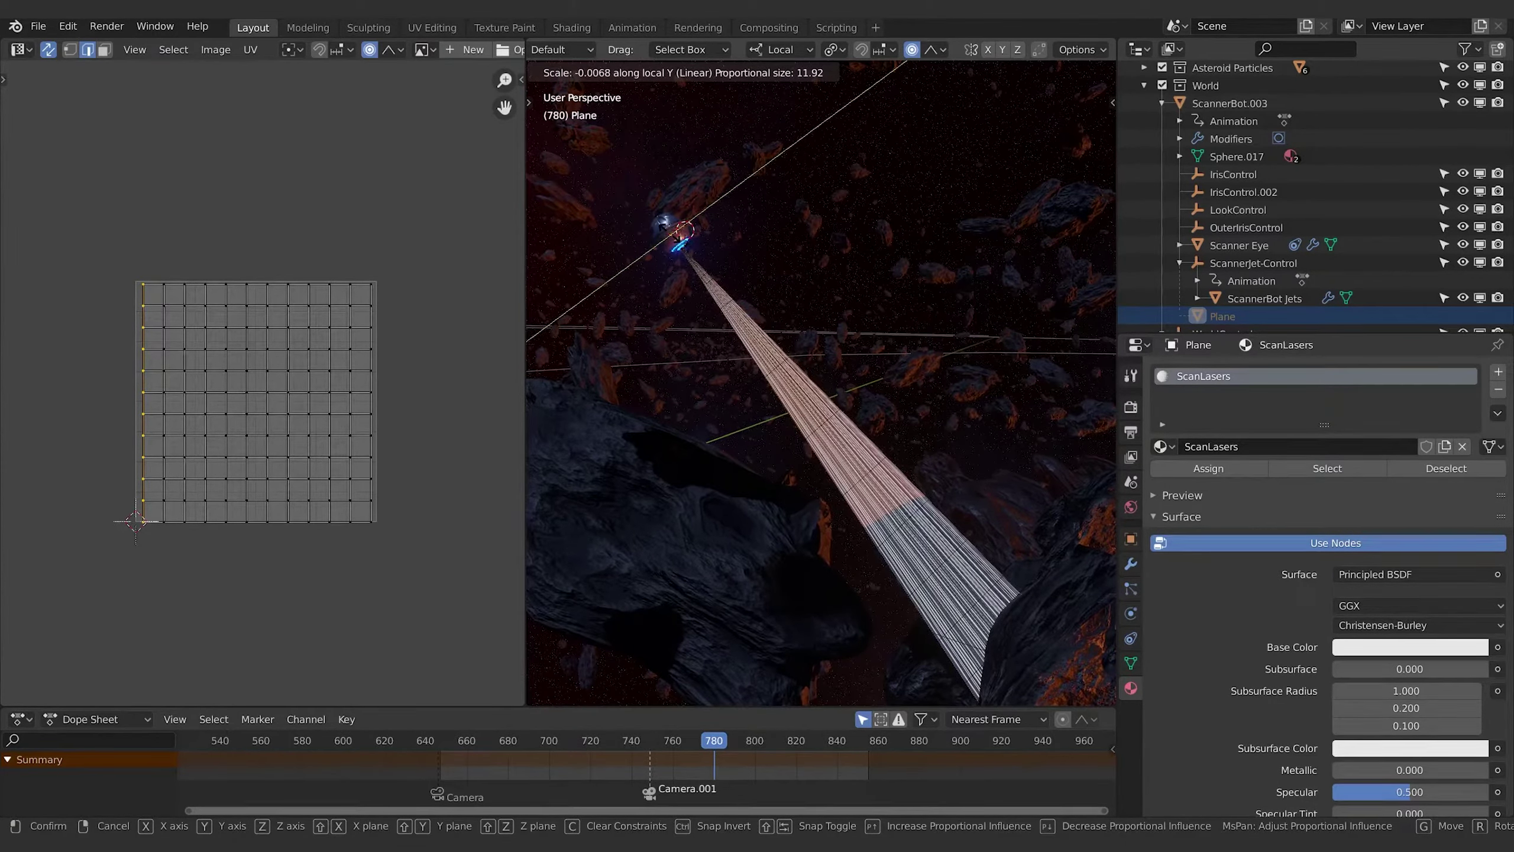
pyautogui.click(663, 225)
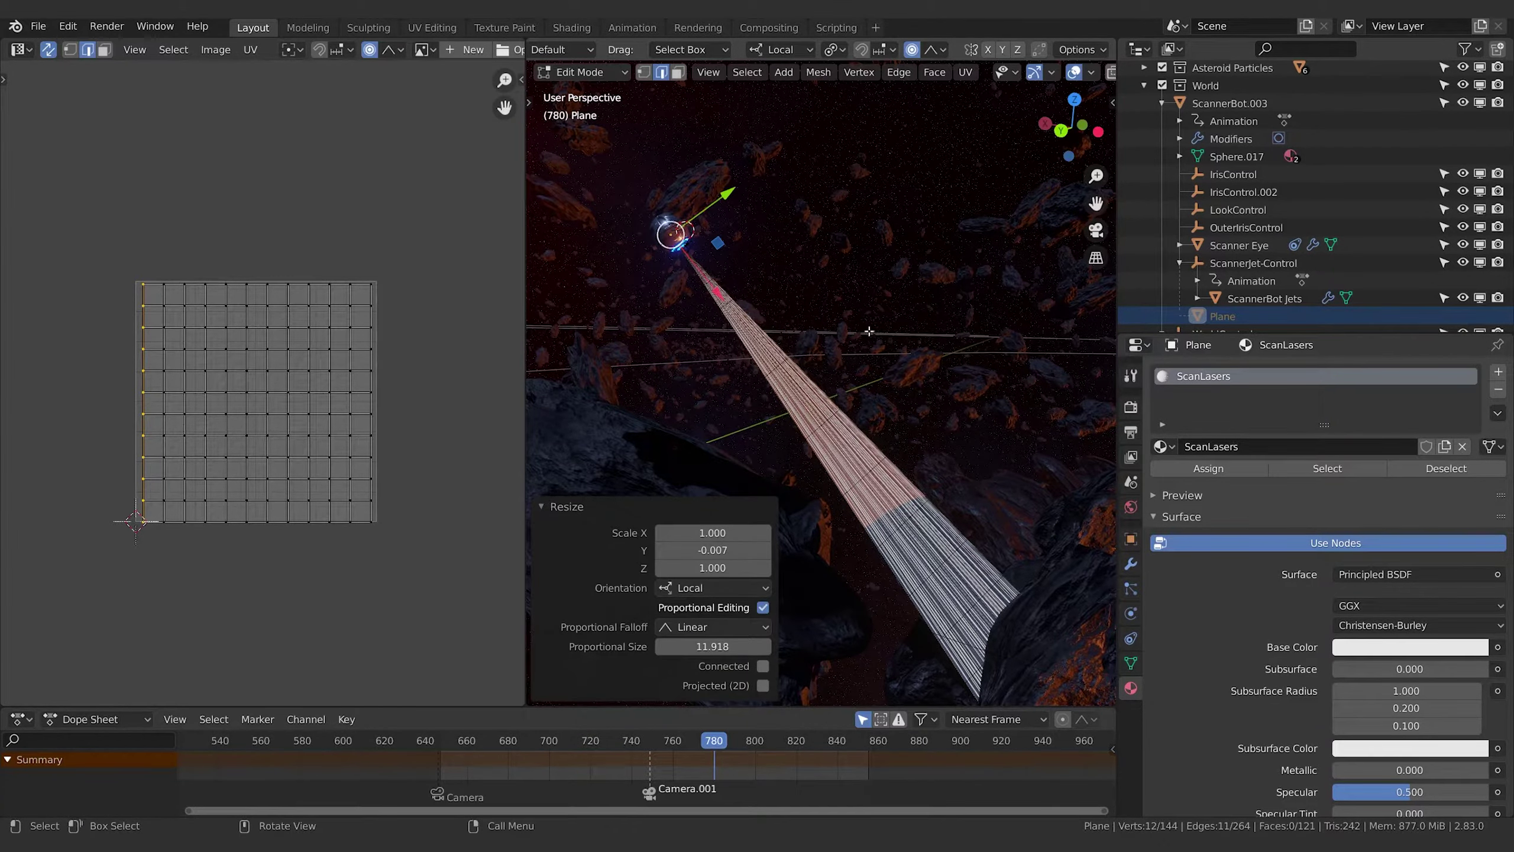
pyautogui.press('Tab')
# Return to editing the plane's mesh and switch the viewport to Solid shading
pyautogui.moveTo(847, 329); pyautogui.dragTo(919, 374, button='middle')
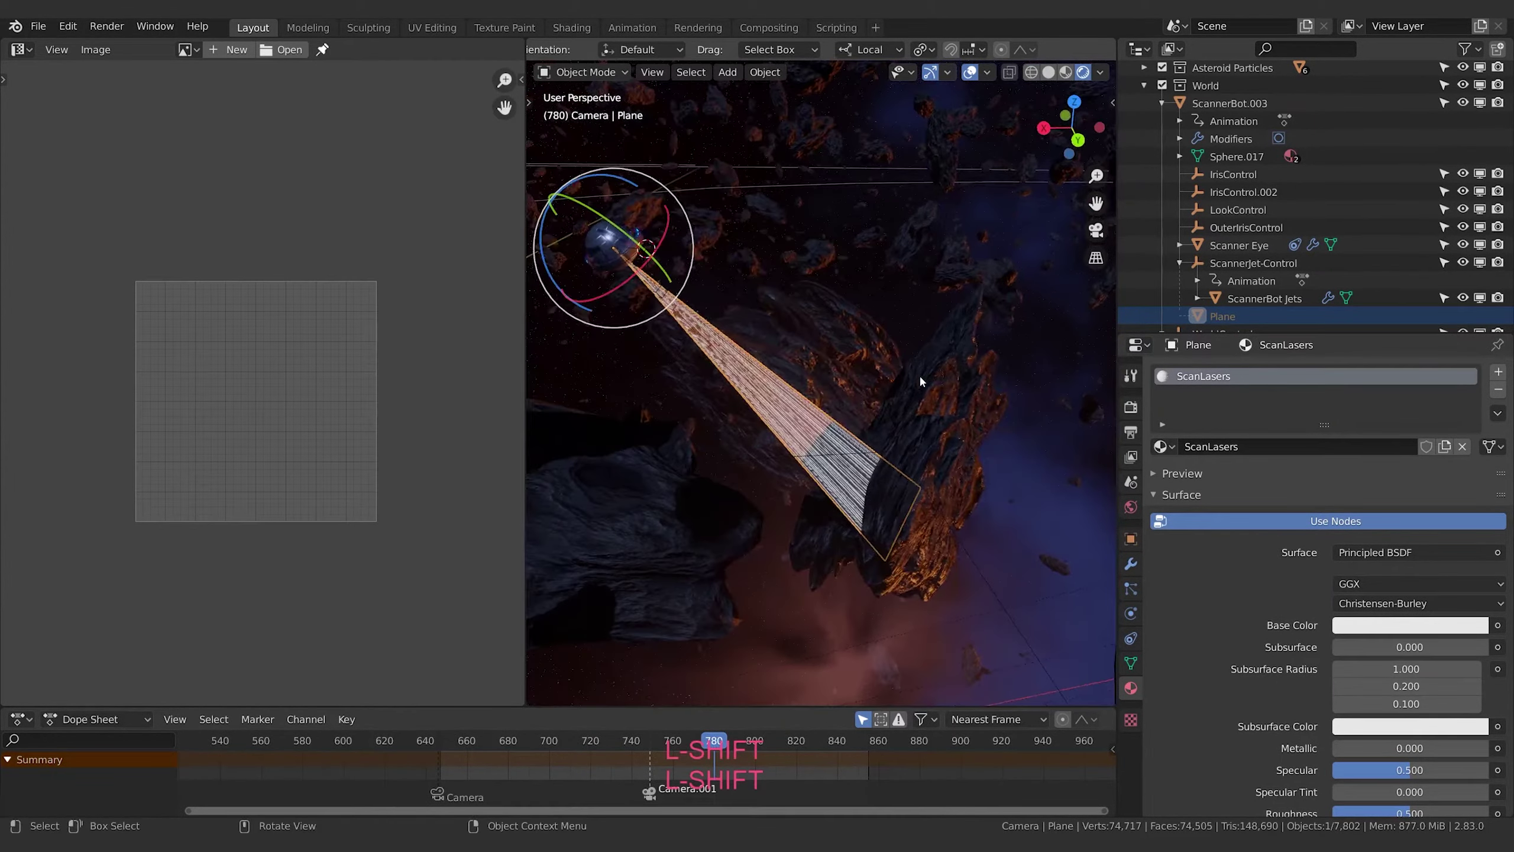
pyautogui.press('Tab')
pyautogui.press('Tab')
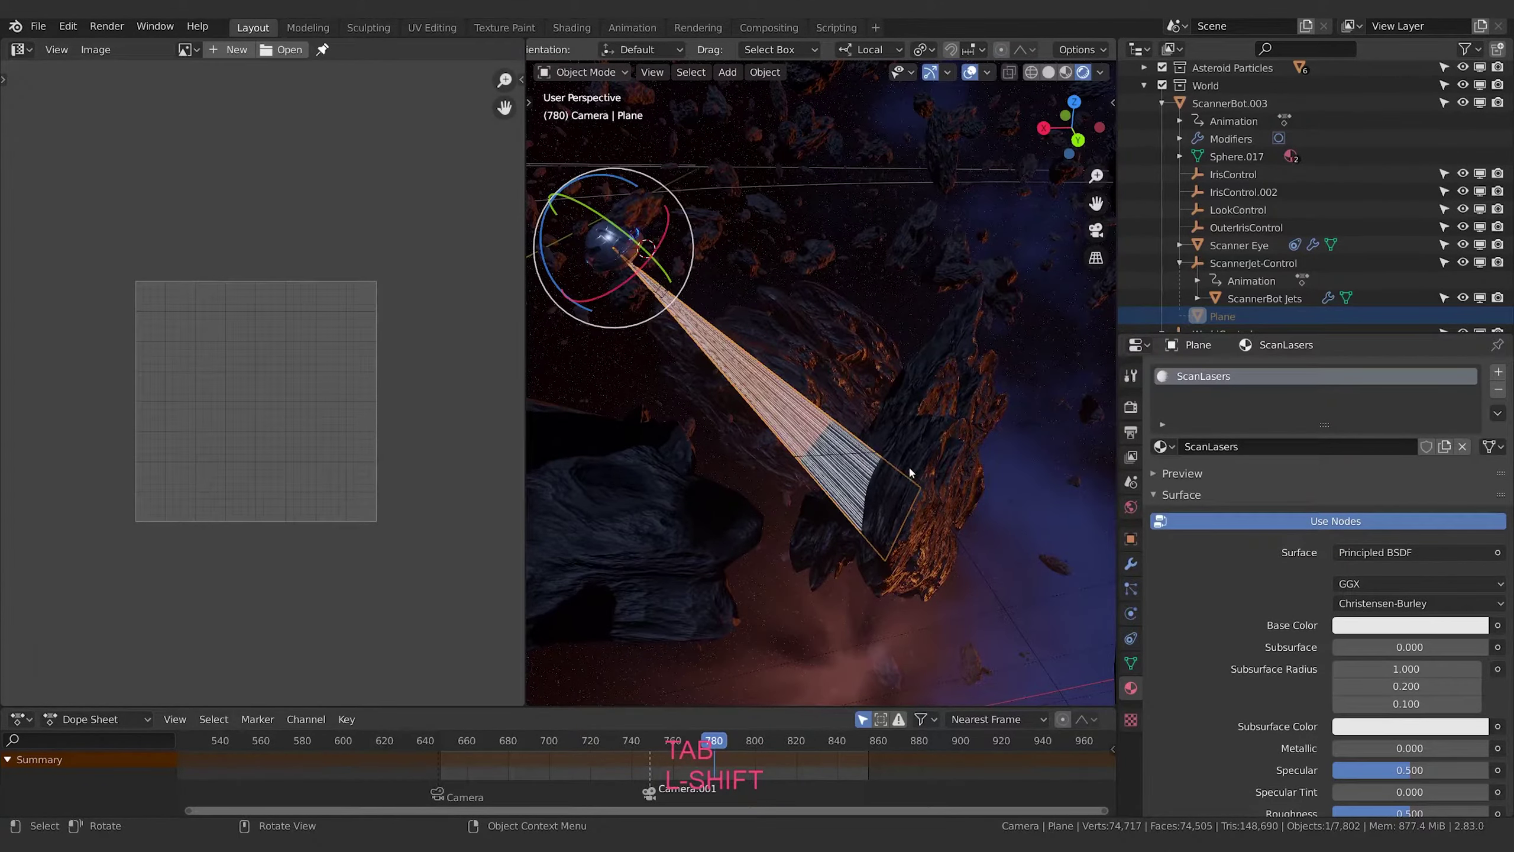
pyautogui.press('Tab')
pyautogui.press('Escape')
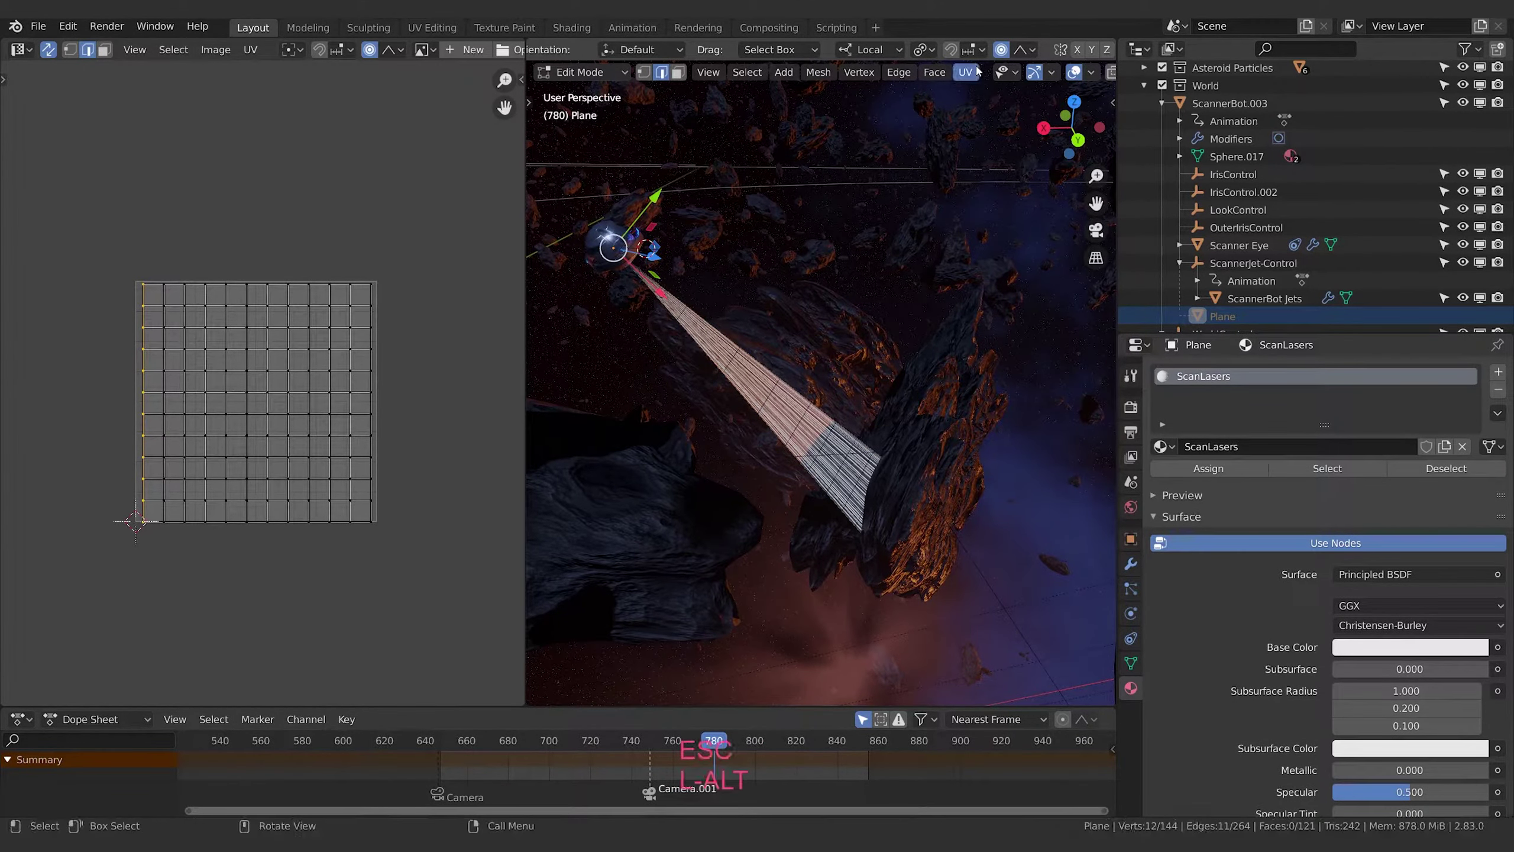
pyautogui.moveTo(1036, 75); pyautogui.dragTo(900, 74, button='middle')
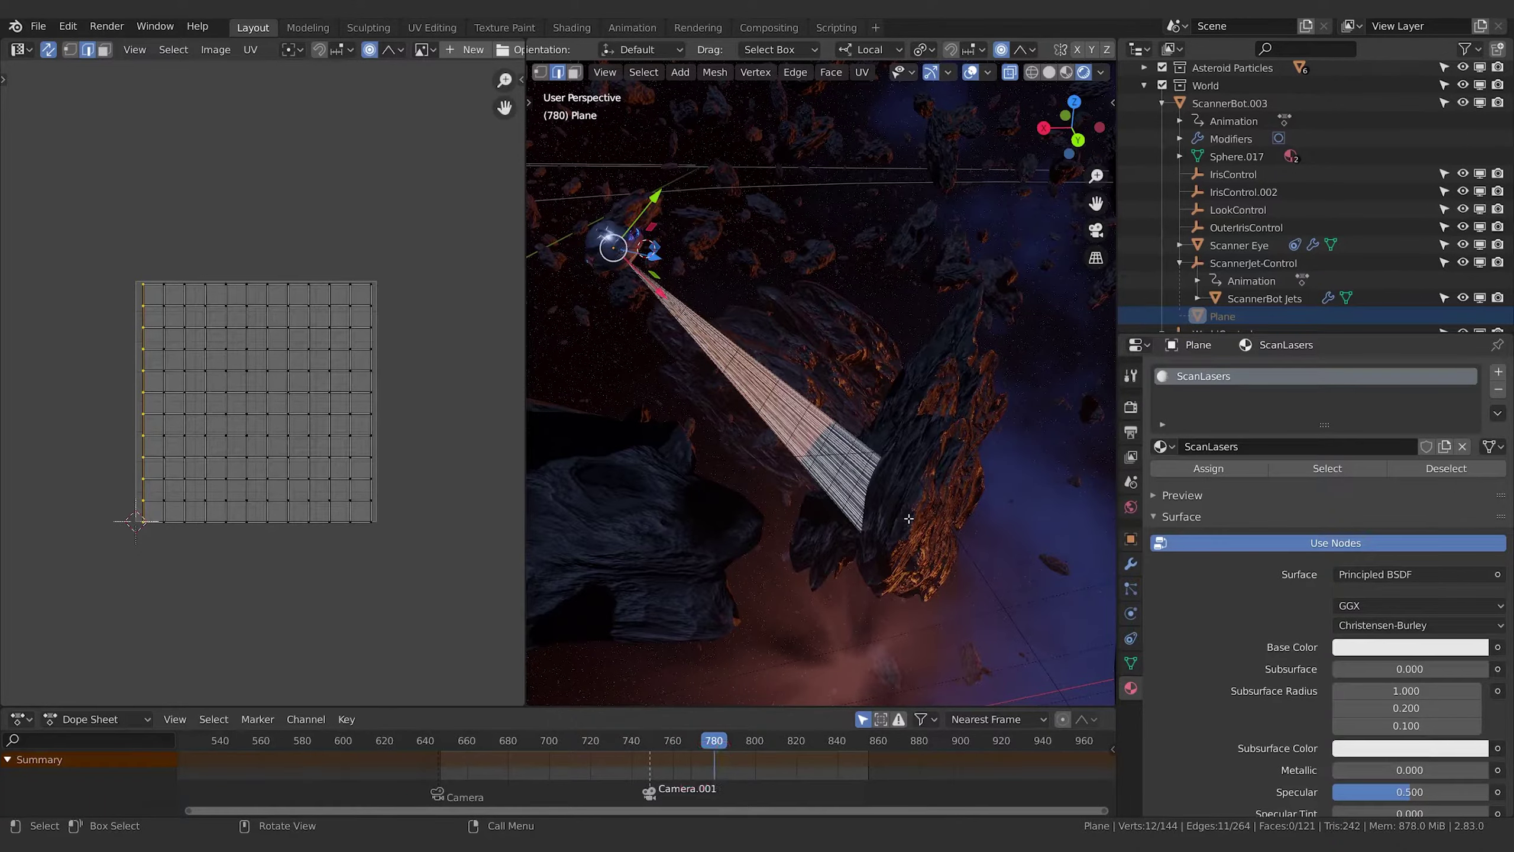
pyautogui.moveTo(1001, 123); pyautogui.dragTo(991, 97, button='middle')
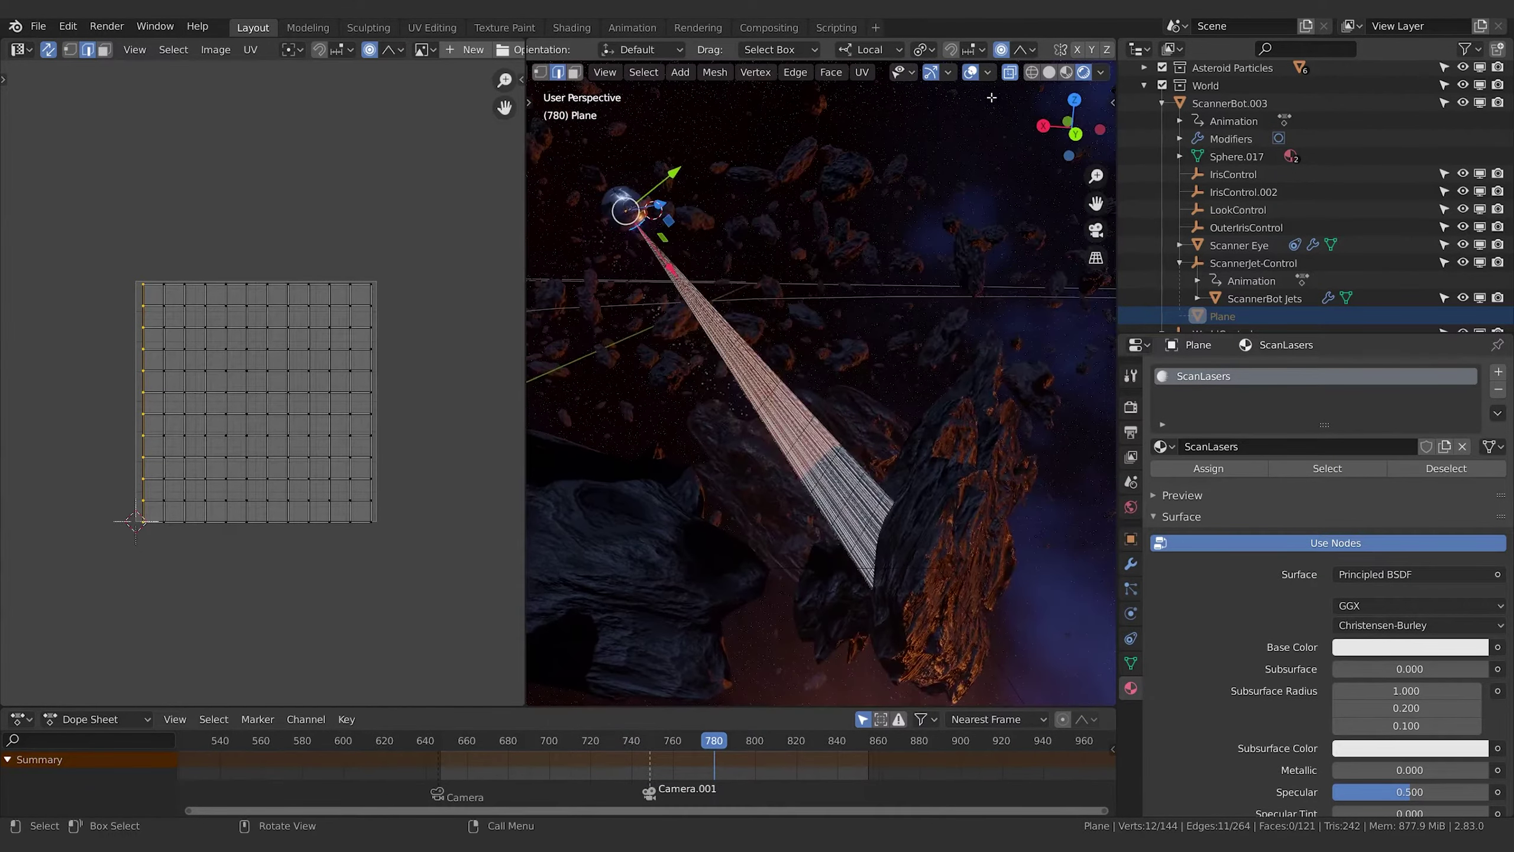
pyautogui.click(1049, 71)
# Widen the beam's far edge loop at the asteroid by about 1.481 along local Y, with proportional size about 25.55
pyautogui.keyDown('alt'); pyautogui.click(918, 615); pyautogui.keyUp('alt')
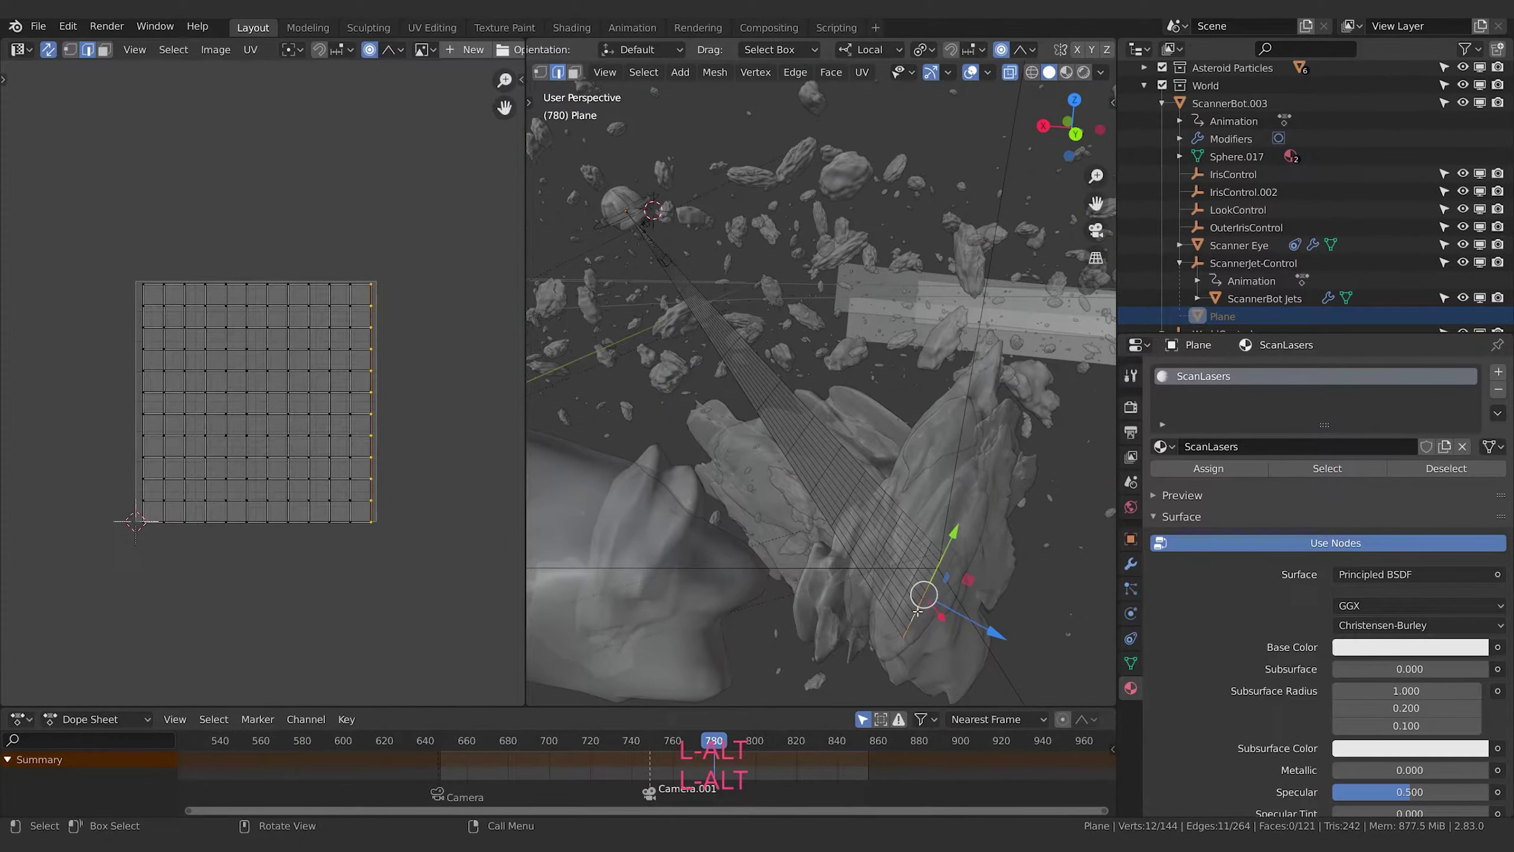
pyautogui.moveTo(921, 597); pyautogui.dragTo(959, 561, button='middle')
pyautogui.press('s')
pyautogui.press('y')
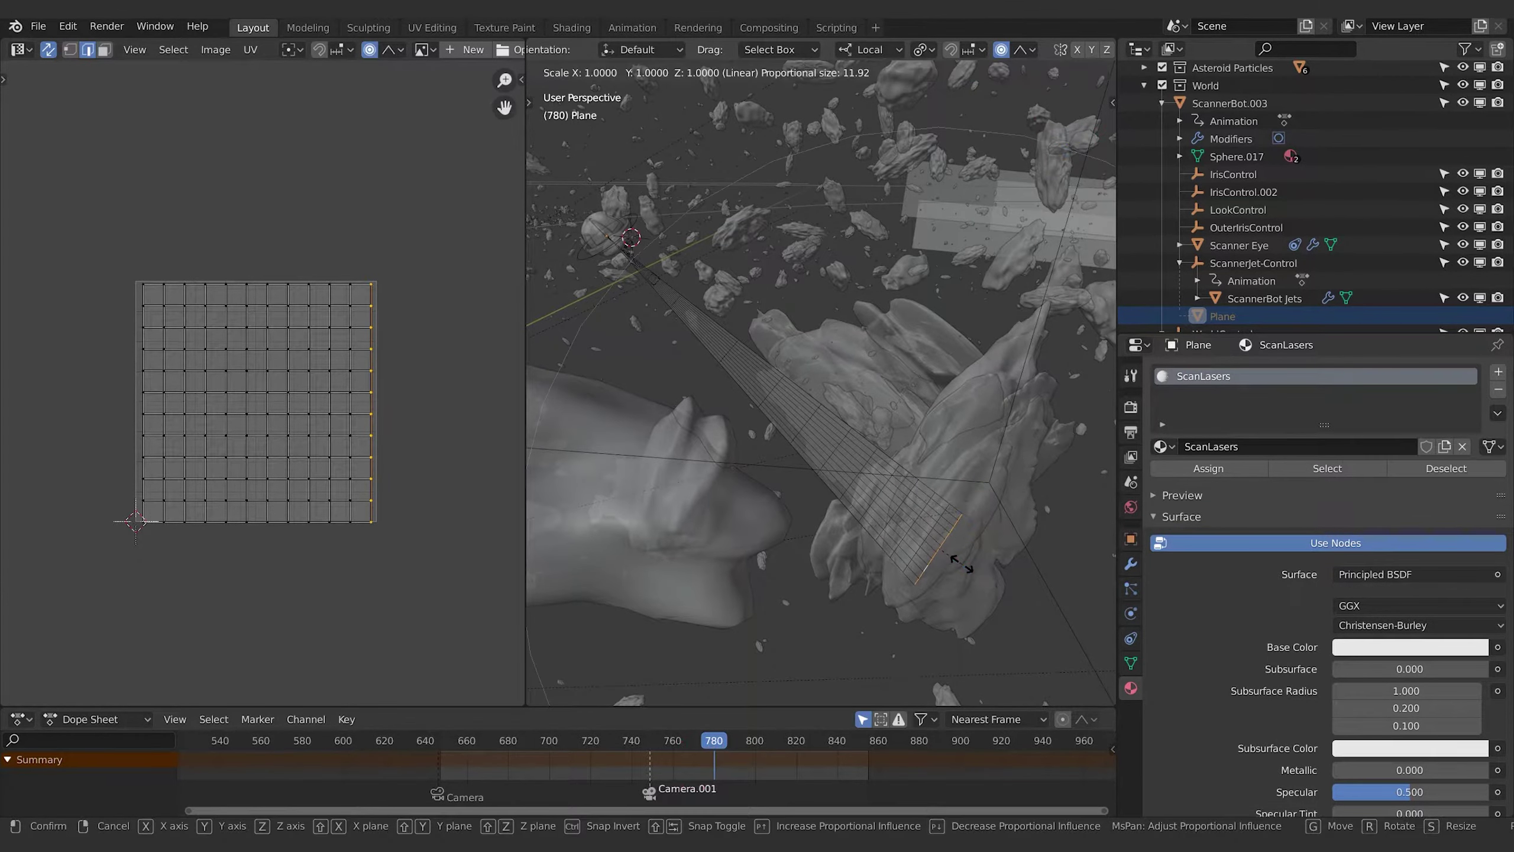
pyautogui.scroll(-2, 982, 562)
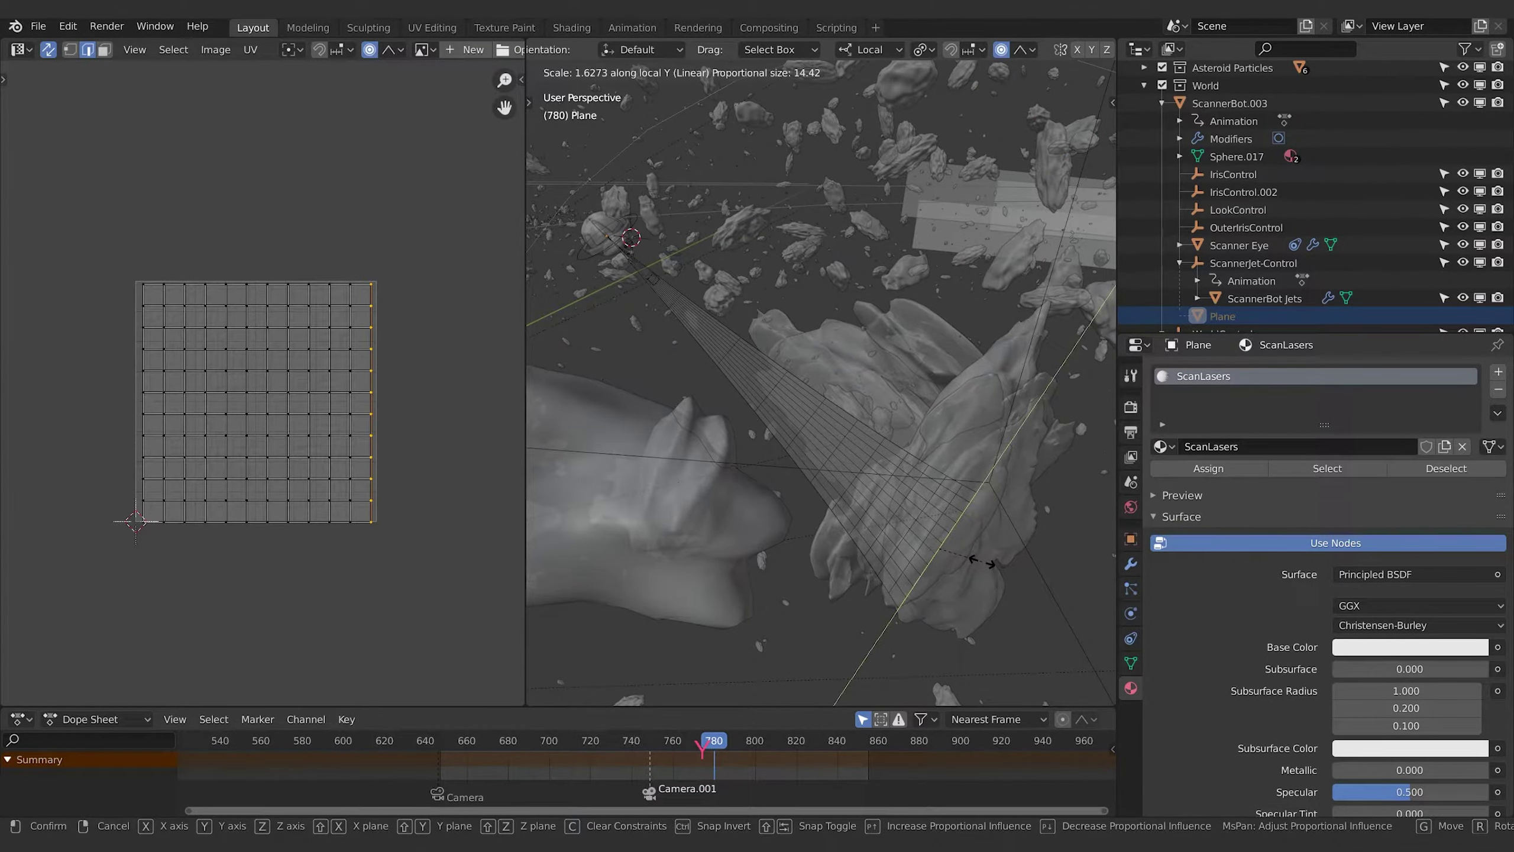
pyautogui.scroll(8, 982, 562)
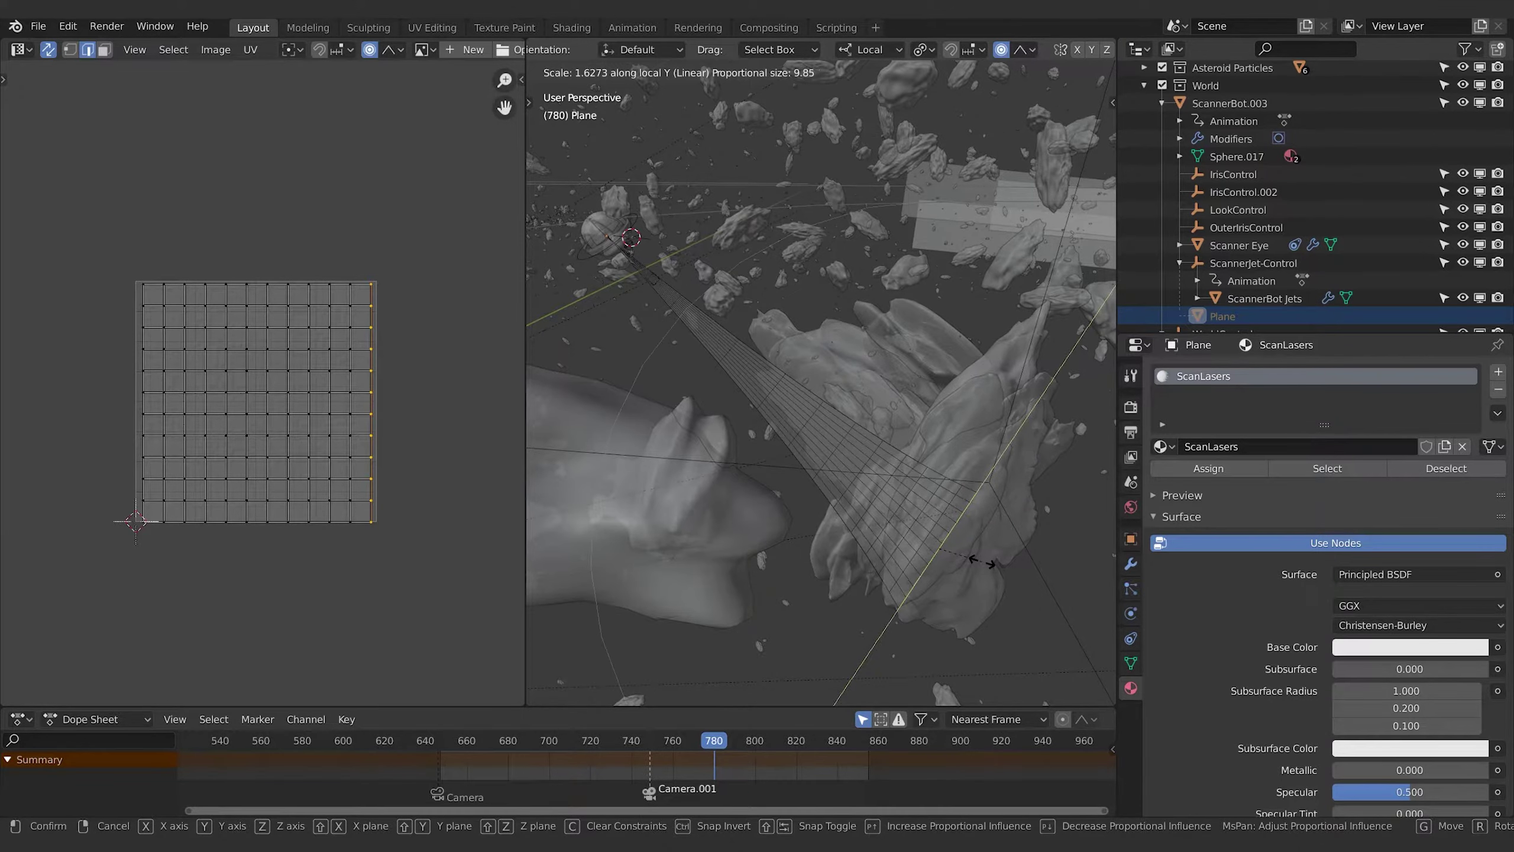
pyautogui.scroll(-11, 983, 562)
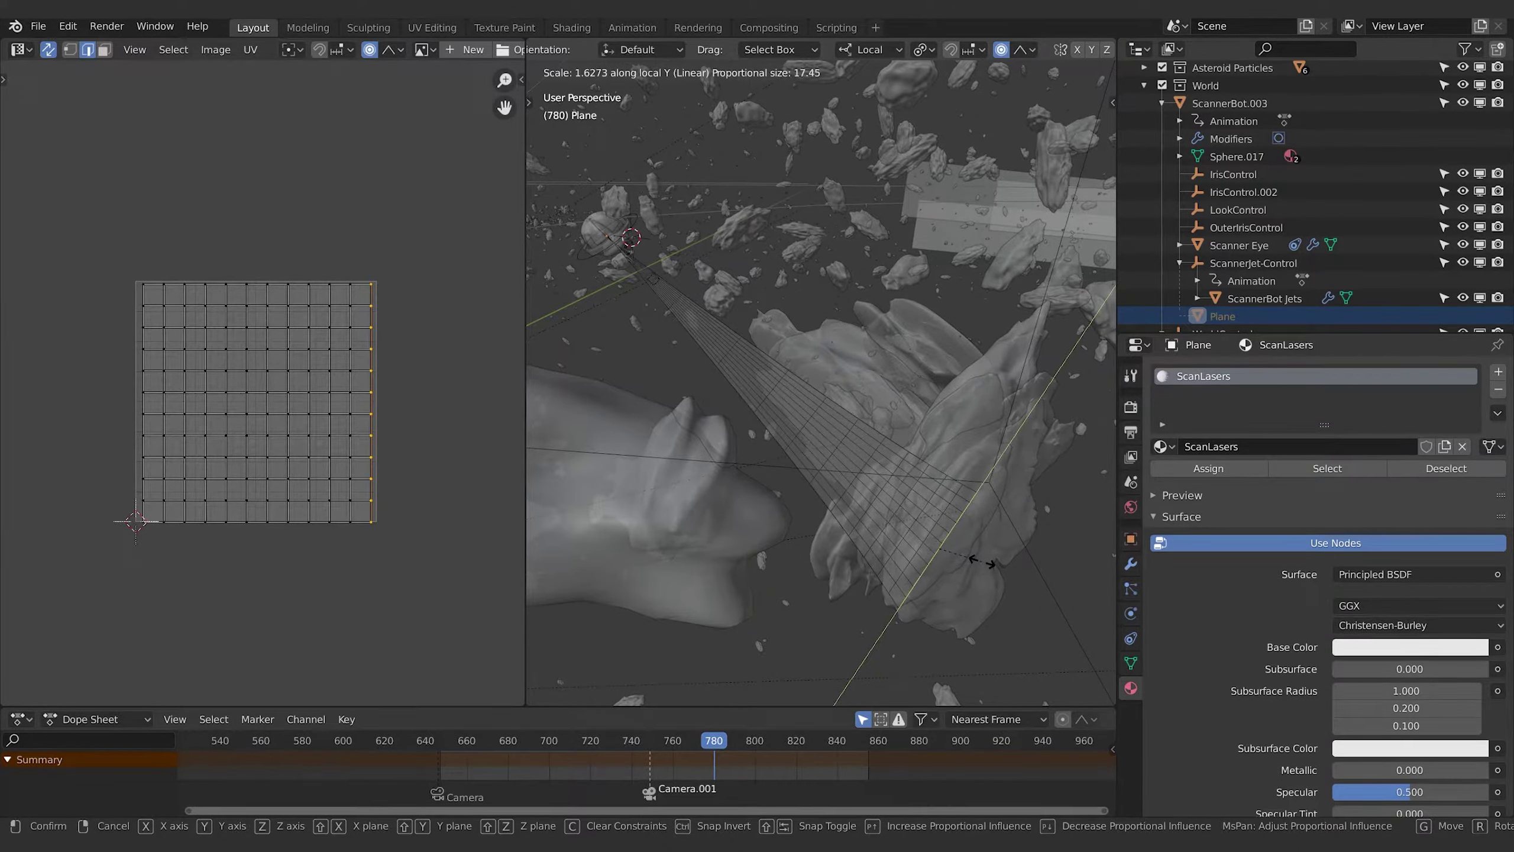
pyautogui.scroll(-4, 983, 562)
pyautogui.click(978, 557)
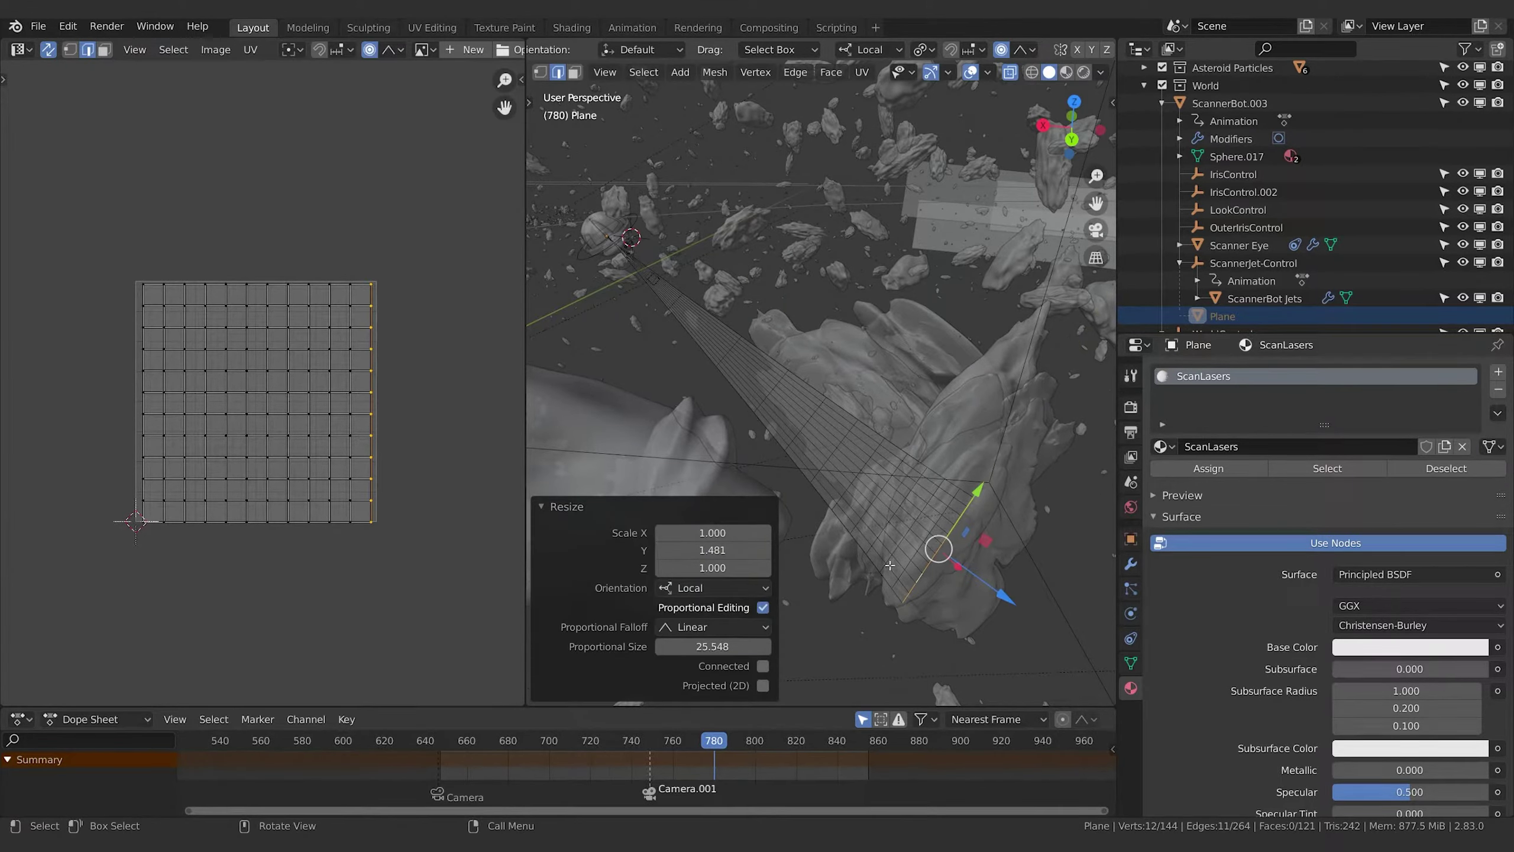
pyautogui.moveTo(979, 558); pyautogui.dragTo(930, 475, button='middle')
pyautogui.press('Tab')
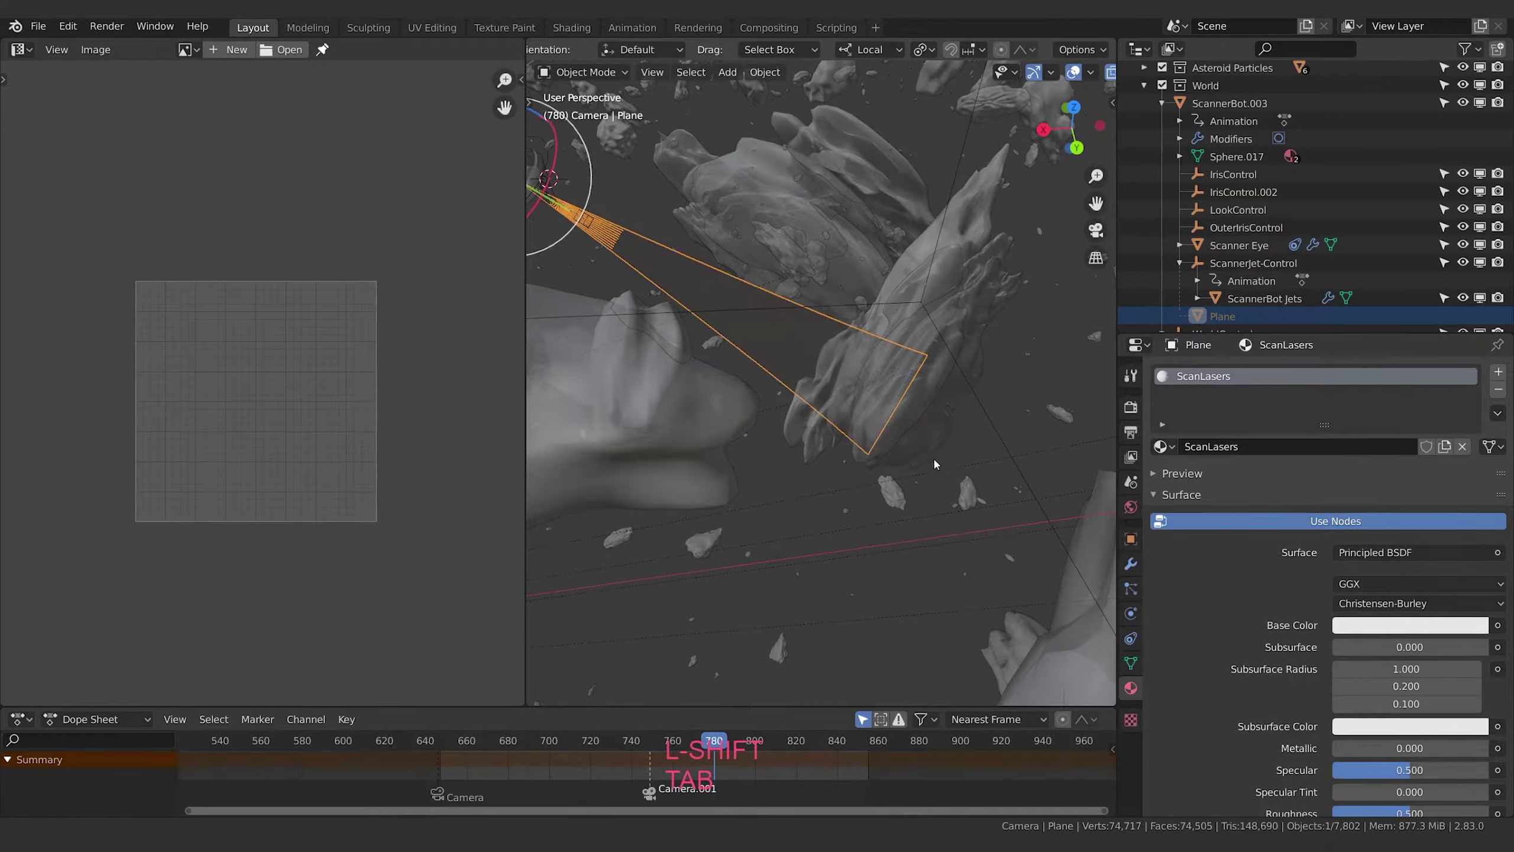
# Scrub the timeline to frame 808 and examine how the beam meets the asteroid
pyautogui.moveTo(996, 93); pyautogui.dragTo(913, 406, button='middle')
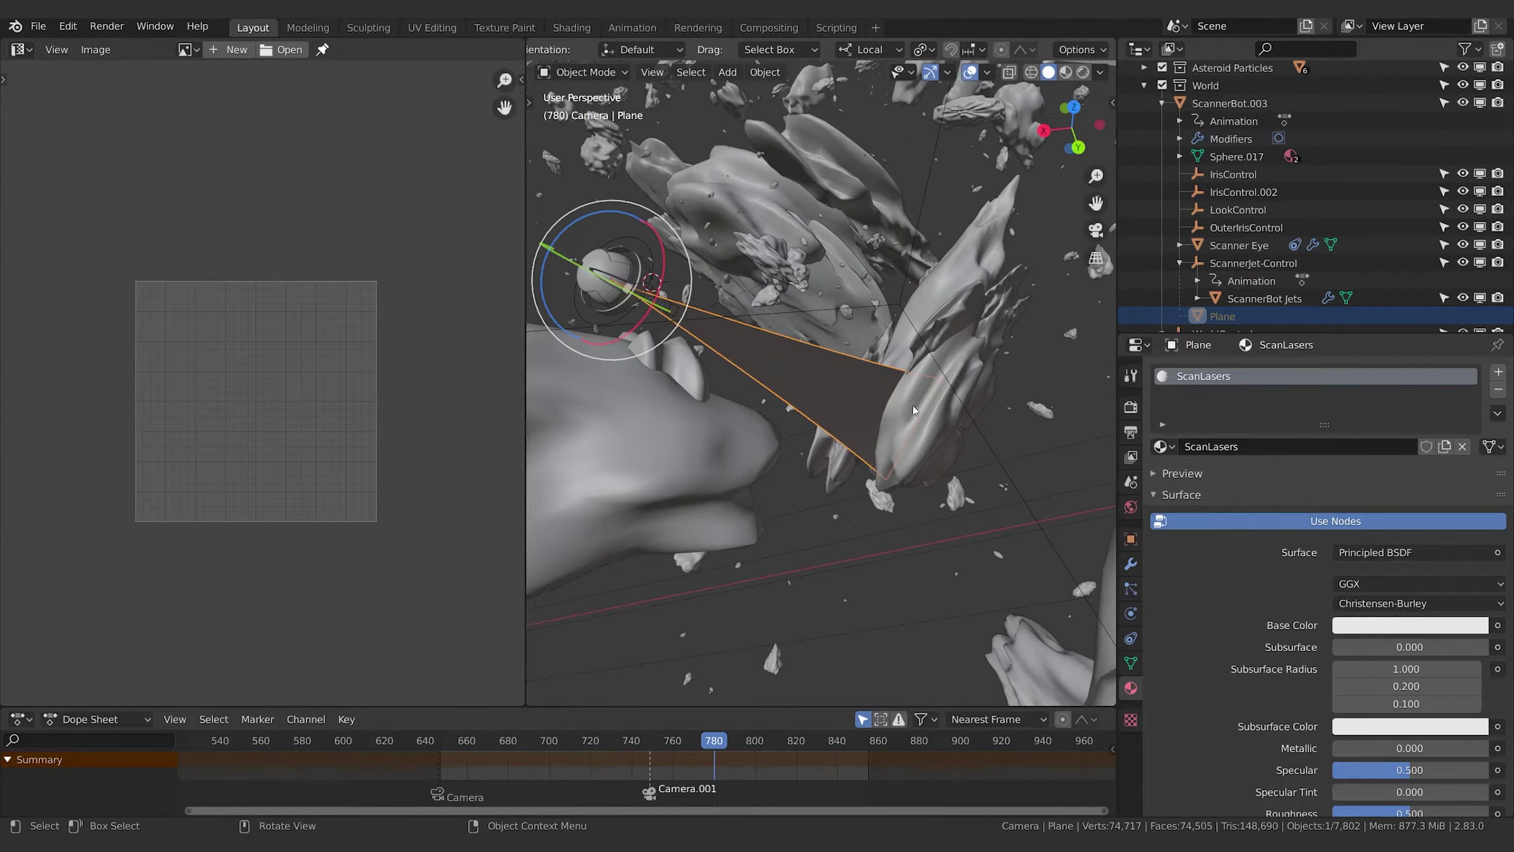
pyautogui.moveTo(722, 741); pyautogui.dragTo(770, 742)
pyautogui.moveTo(857, 492); pyautogui.dragTo(835, 457, button='middle')
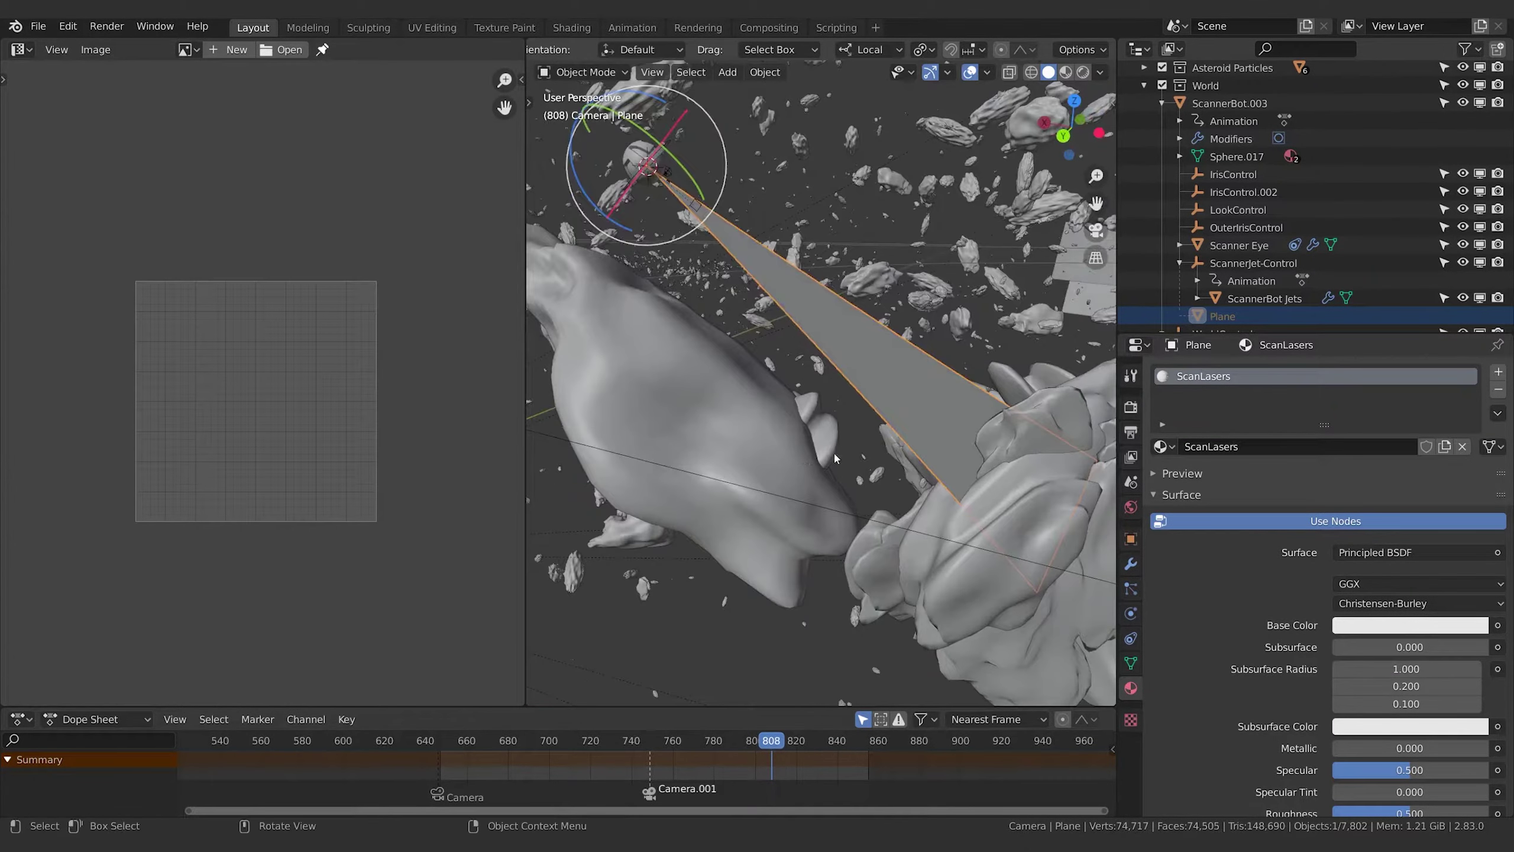
# Display the viewport in Rendered shading and frame the beam between the scanner bot and the asteroid
pyautogui.click(1067, 73)
pyautogui.click(1082, 73)
pyautogui.scroll(1, 928, 402)
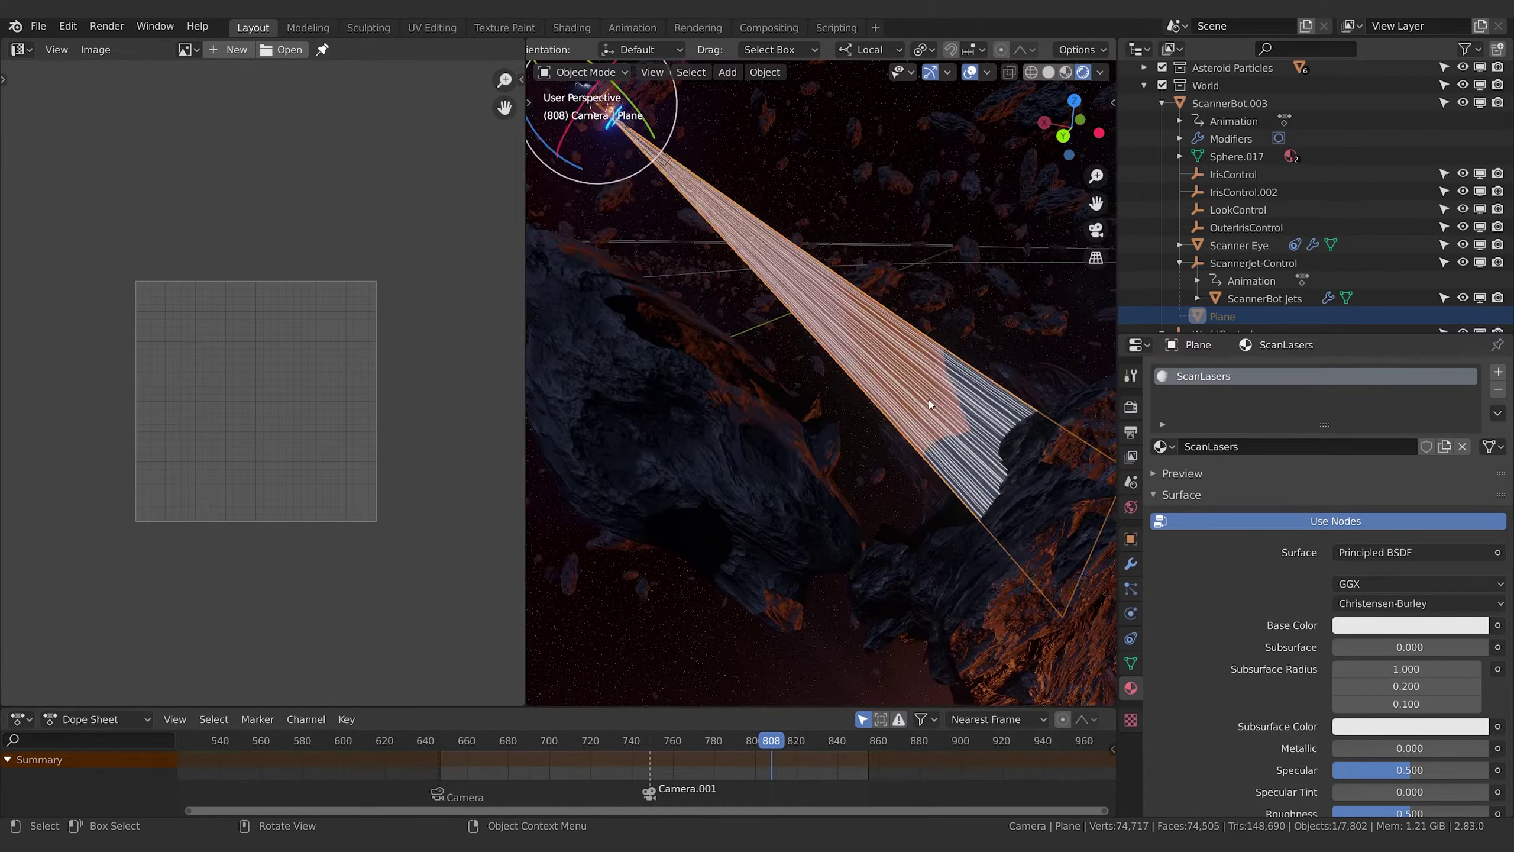
pyautogui.scroll(1, 929, 400)
# Show the ScanLasers nodes in the Shader Editor and connect the ColorRamp's Color output to the Principled BSDF's Alpha input
pyautogui.click(20, 49)
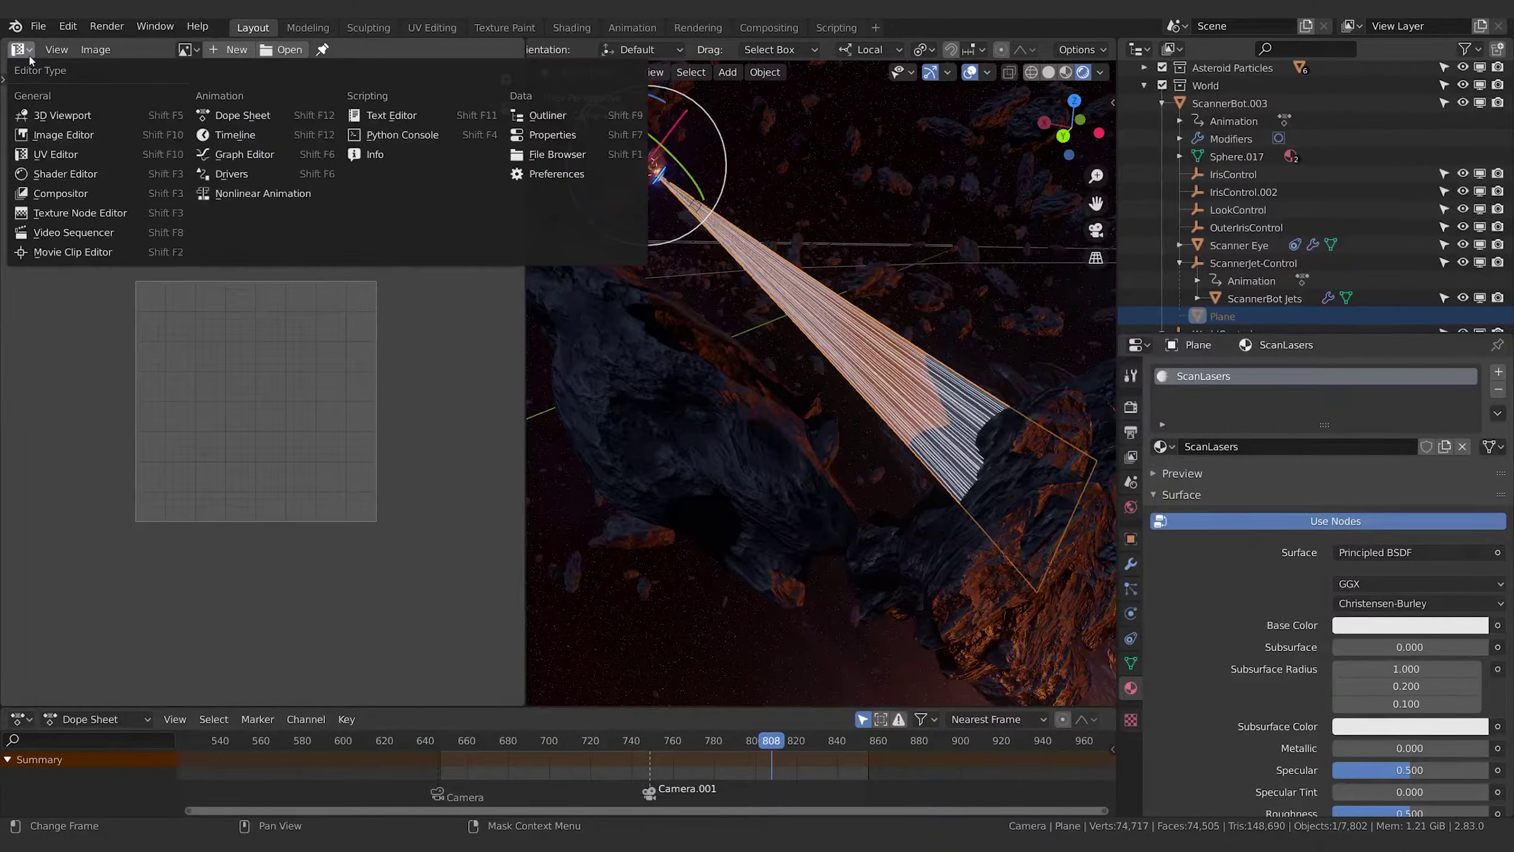
pyautogui.click(60, 173)
pyautogui.scroll(3, 260, 476)
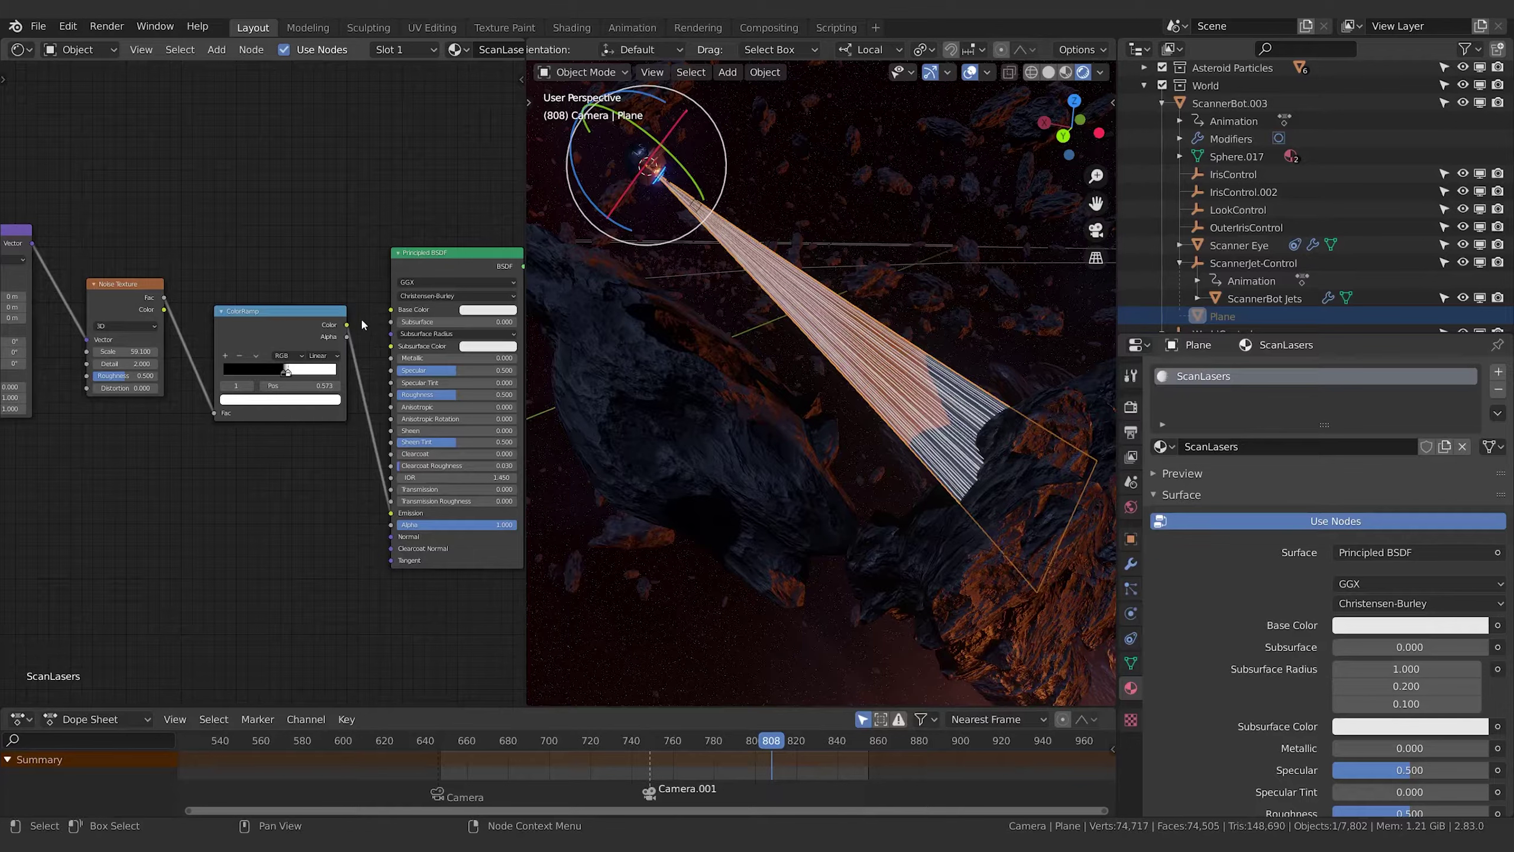
pyautogui.moveTo(347, 325); pyautogui.dragTo(386, 533)
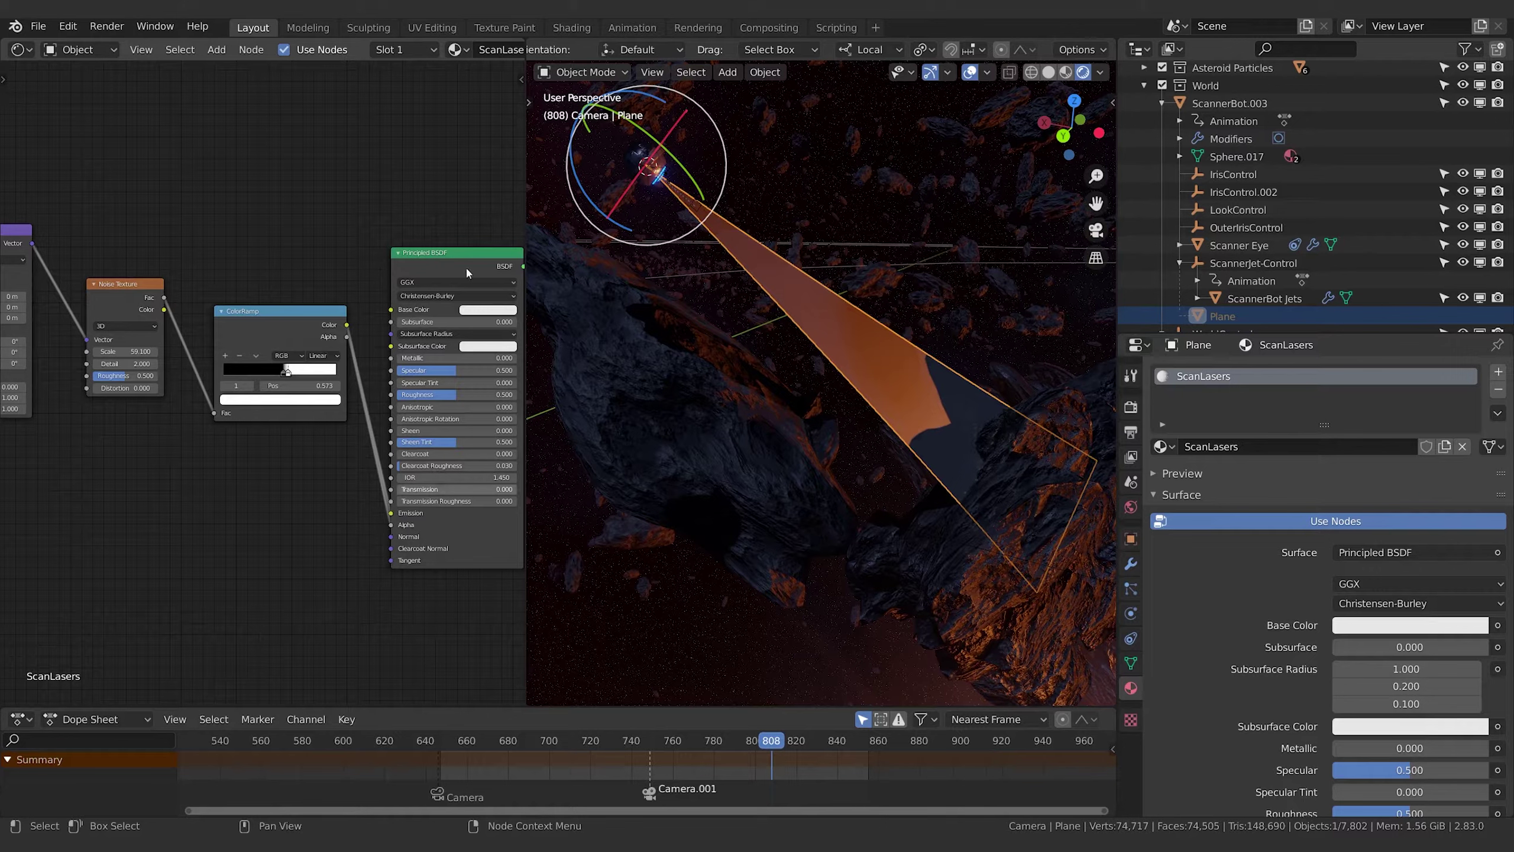
# Set the ScanLasers material's blend mode to Alpha Blend and its shadow mode to None
pyautogui.click(520, 77)
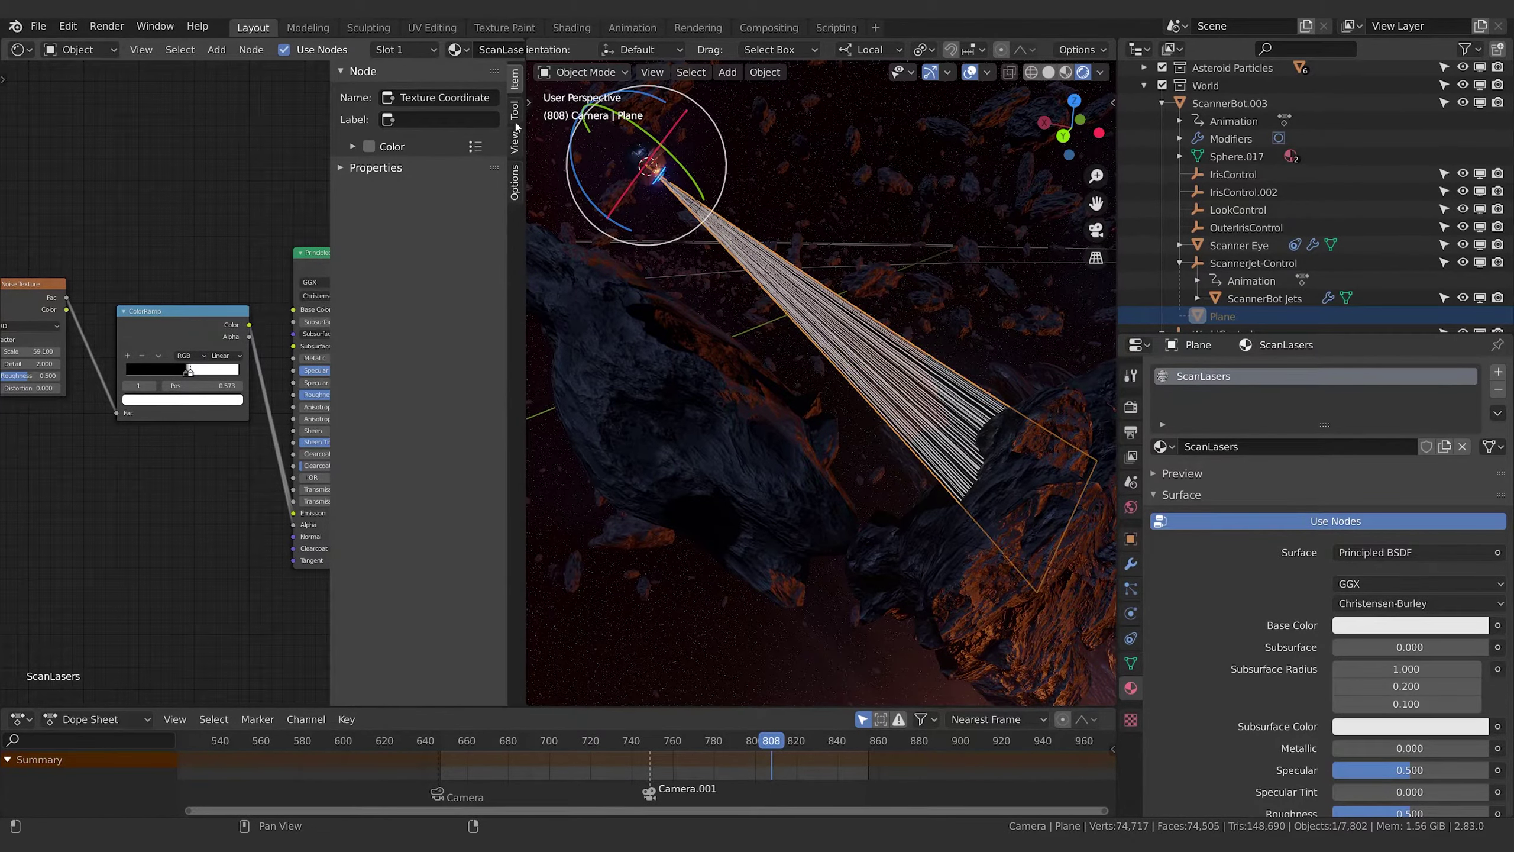
pyautogui.click(516, 184)
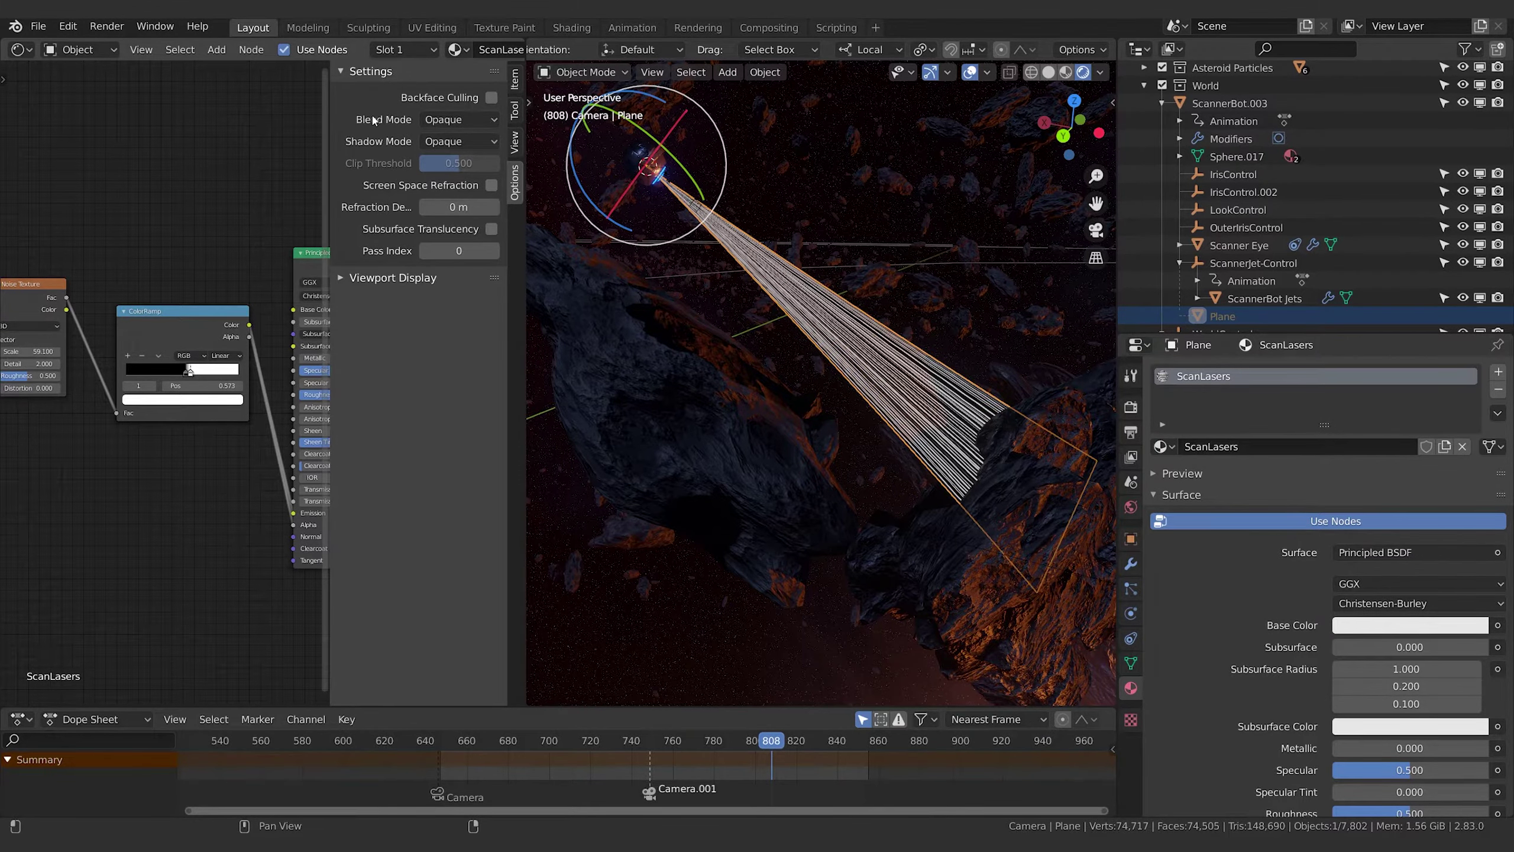
pyautogui.click(475, 119)
pyautogui.click(459, 199)
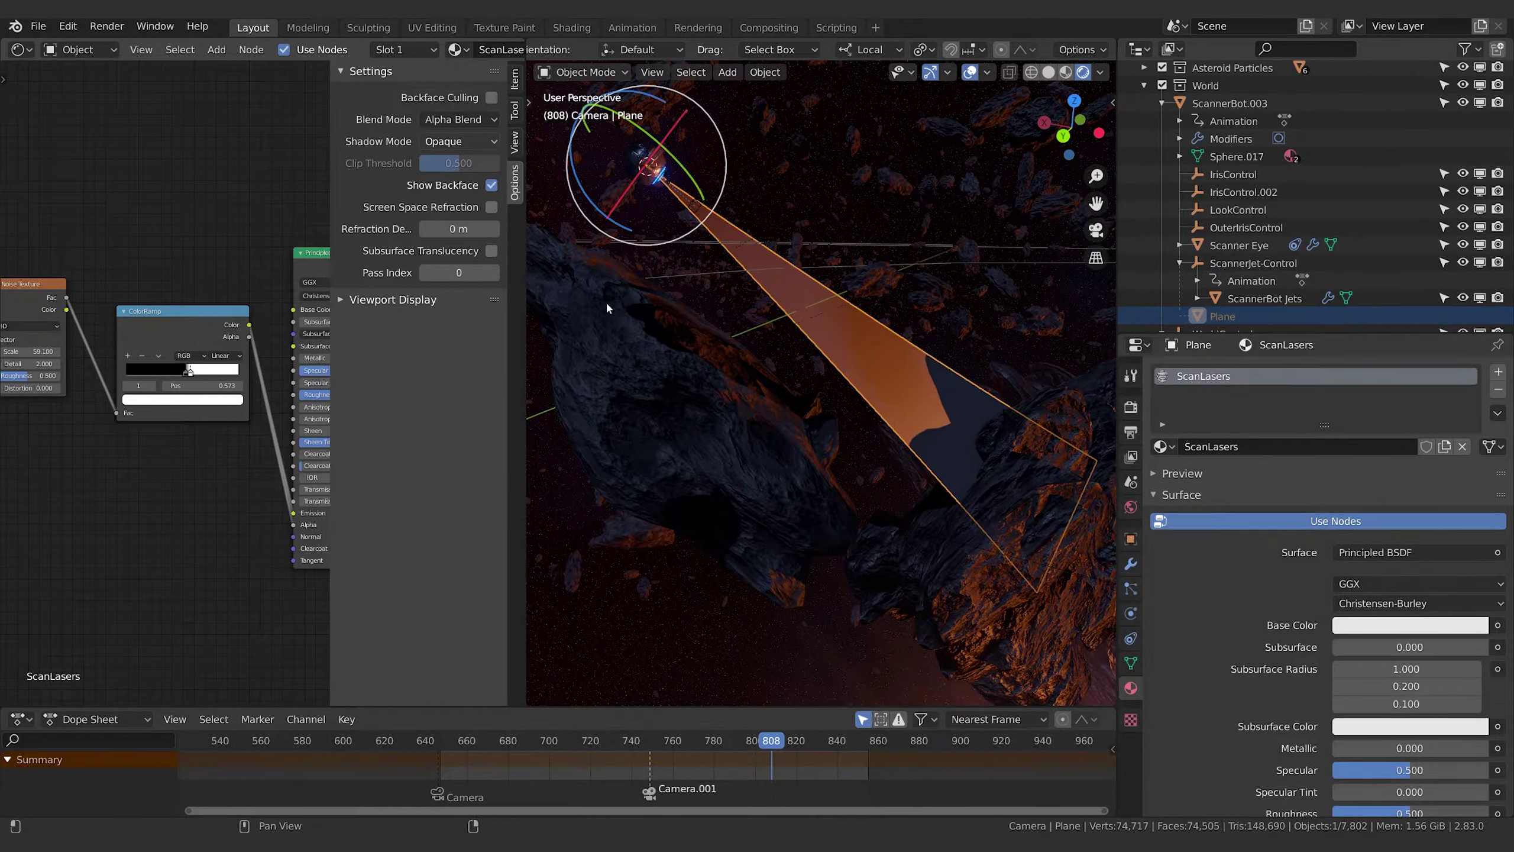
pyautogui.click(458, 146)
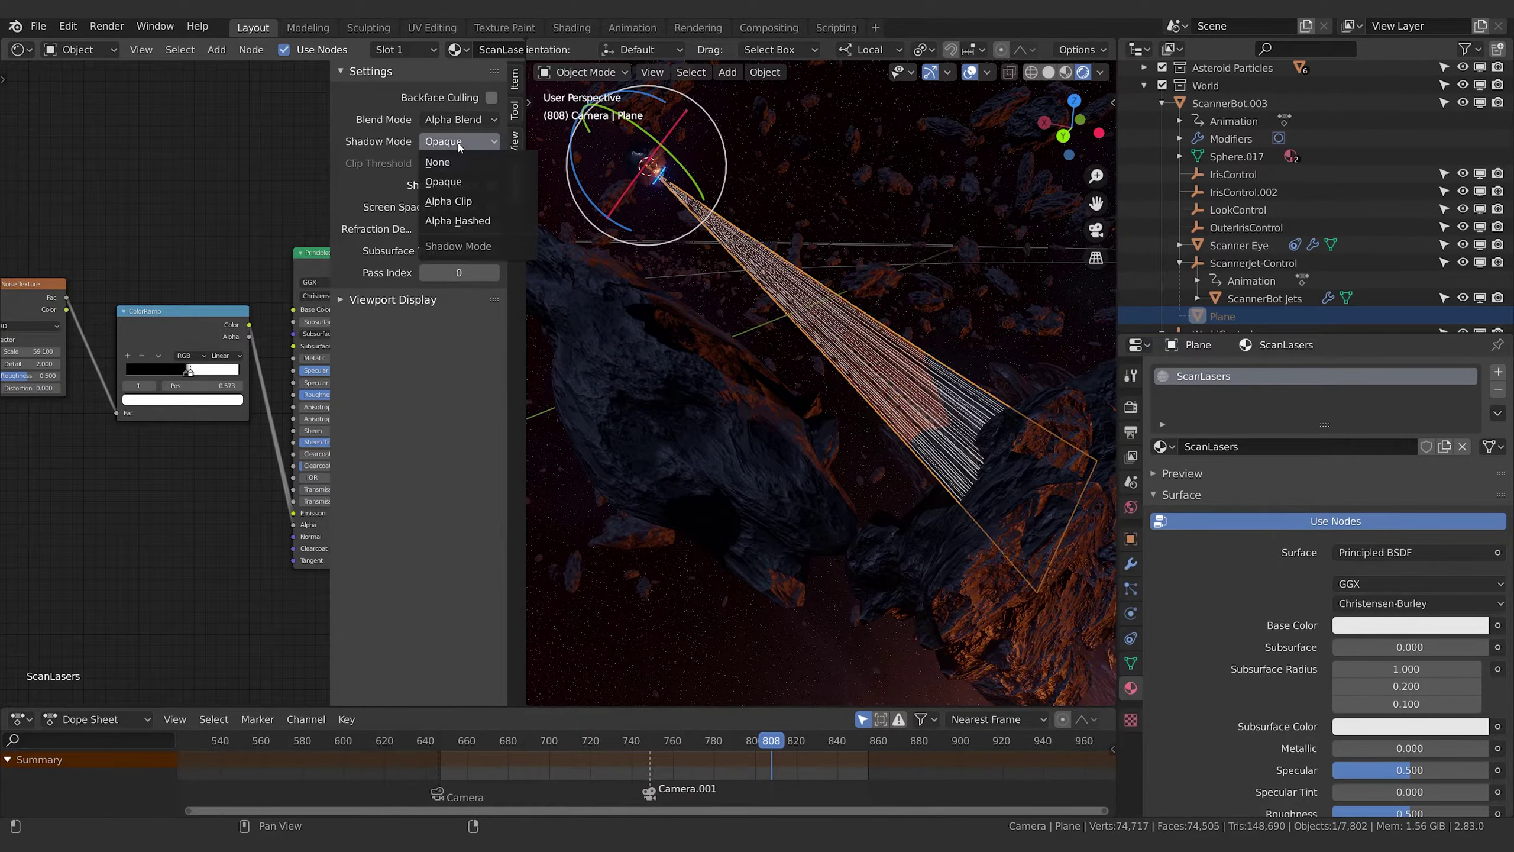
pyautogui.click(461, 163)
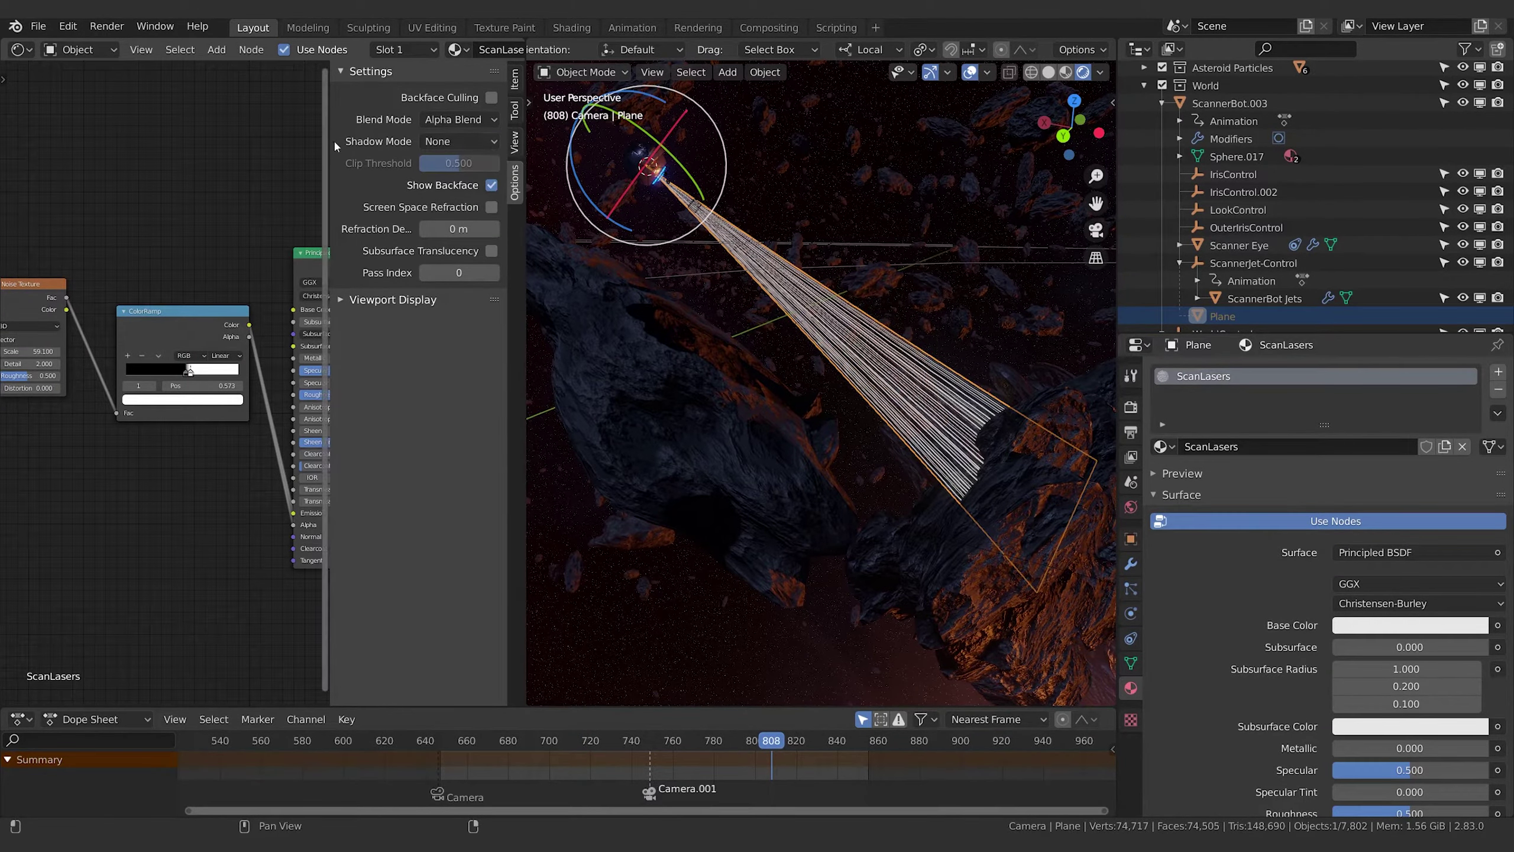
pyautogui.moveTo(330, 141); pyautogui.dragTo(488, 156)
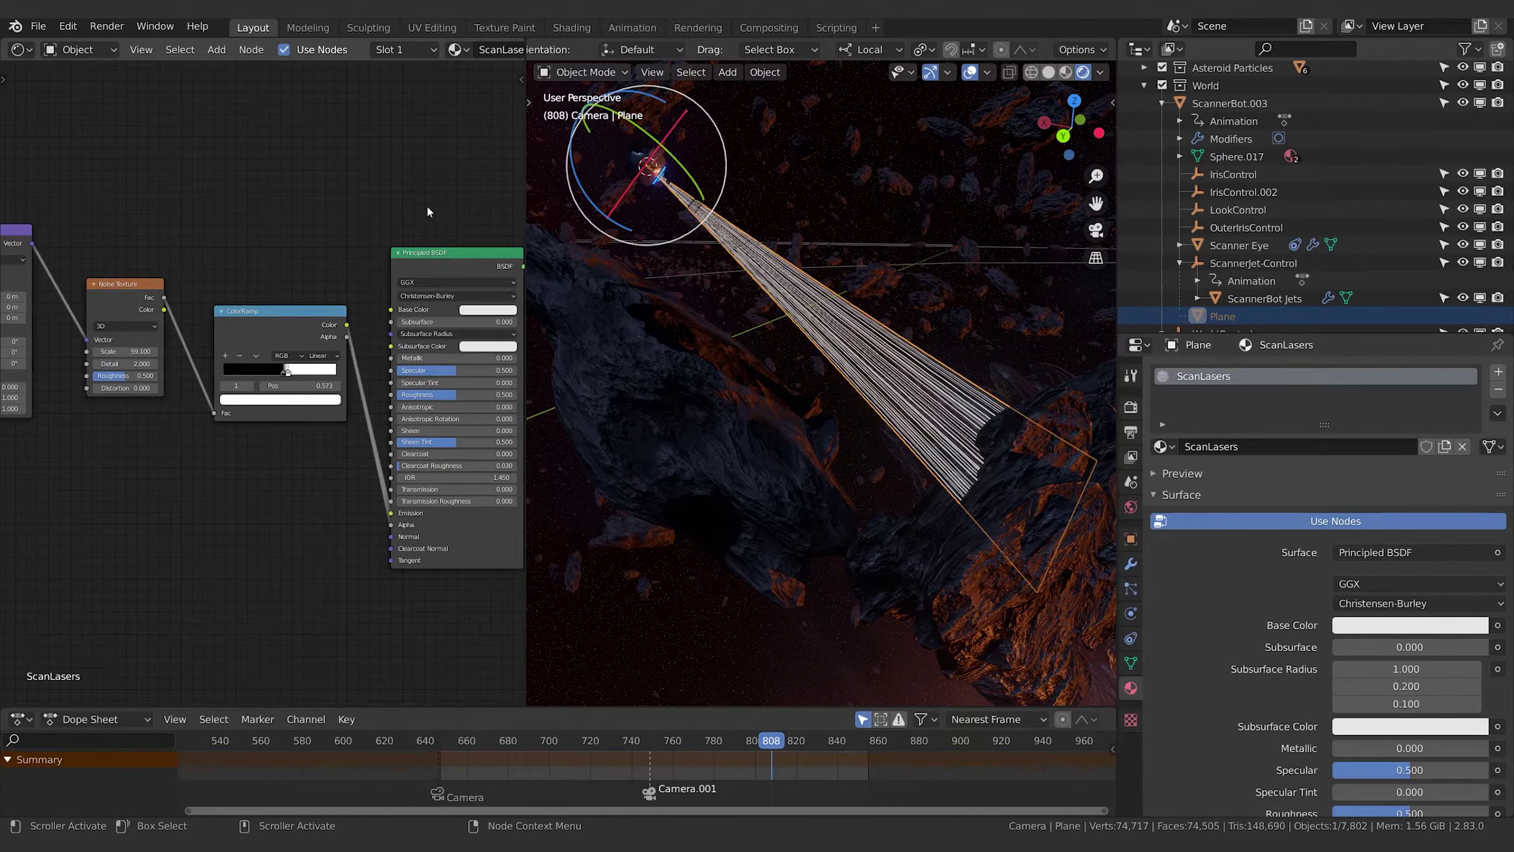
# Examine the transparent gaps between the beam's stripes up close and from a distance
pyautogui.scroll(5, 1003, 412)
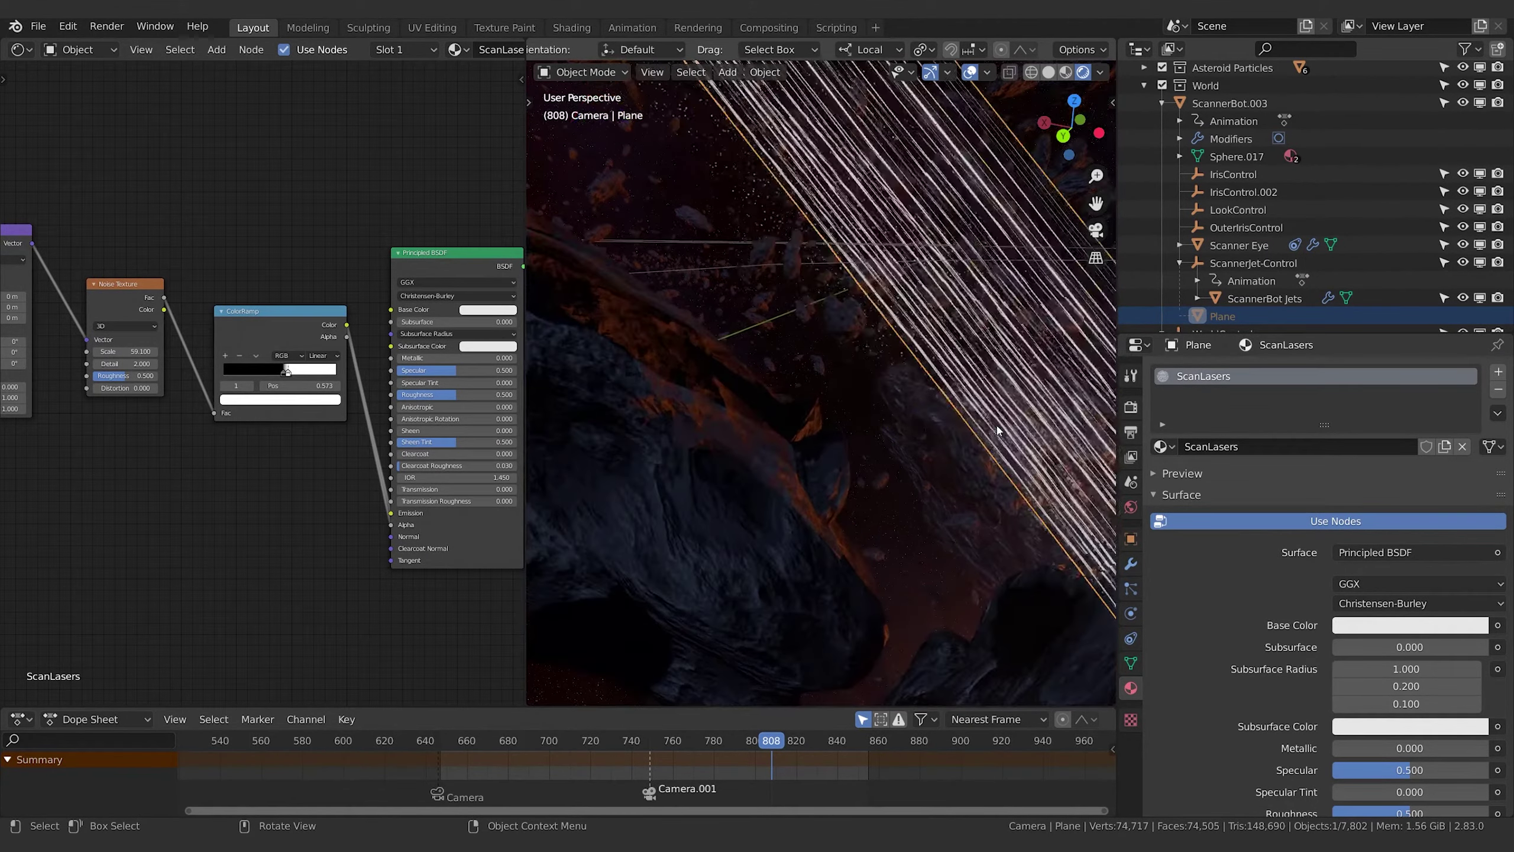
pyautogui.moveTo(1003, 411); pyautogui.dragTo(995, 368, button='middle')
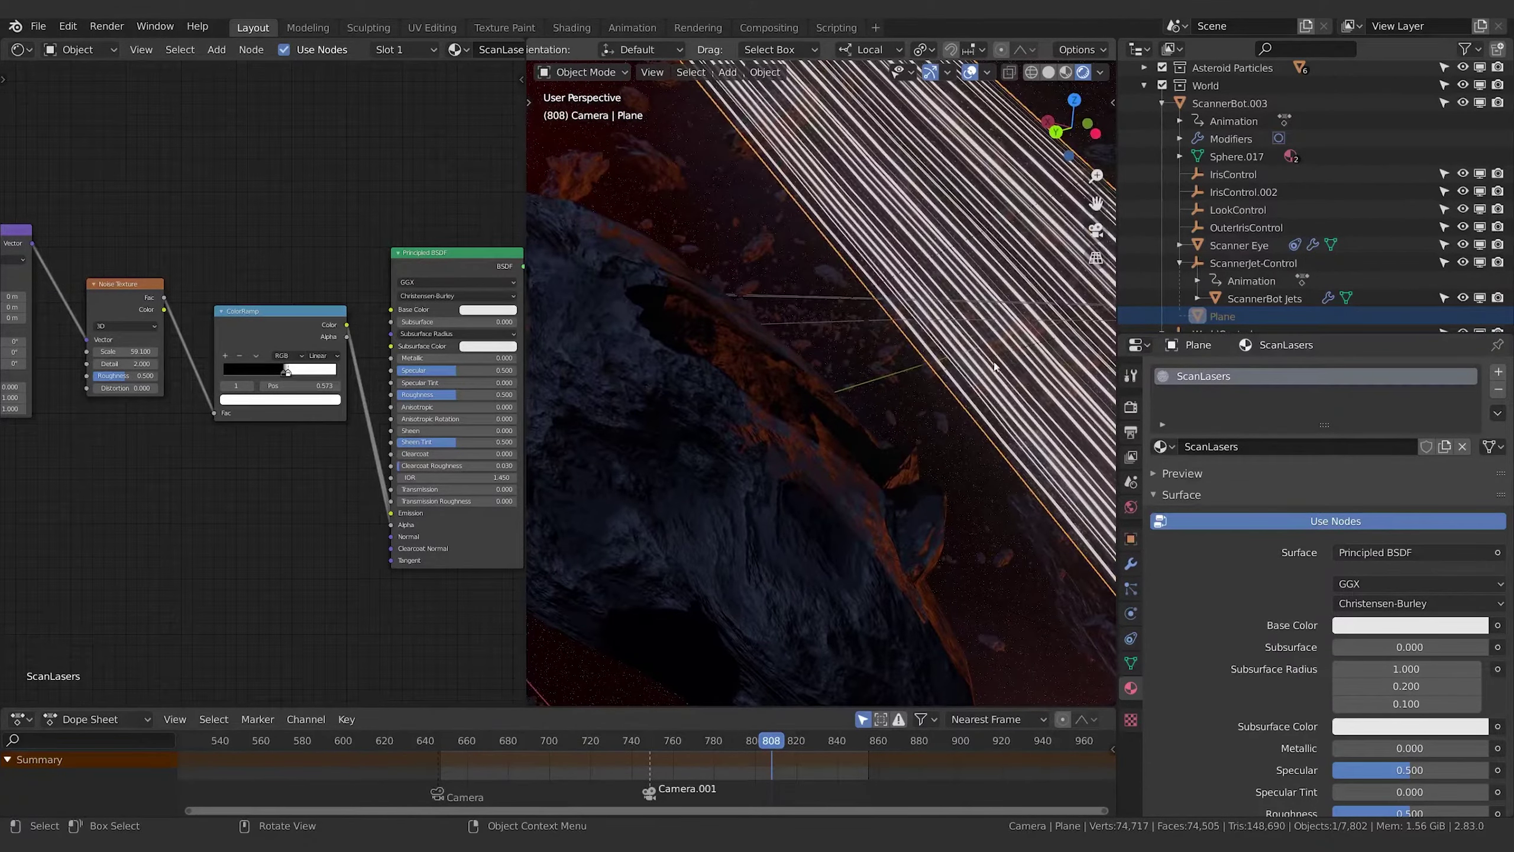
pyautogui.scroll(-8, 1025, 263)
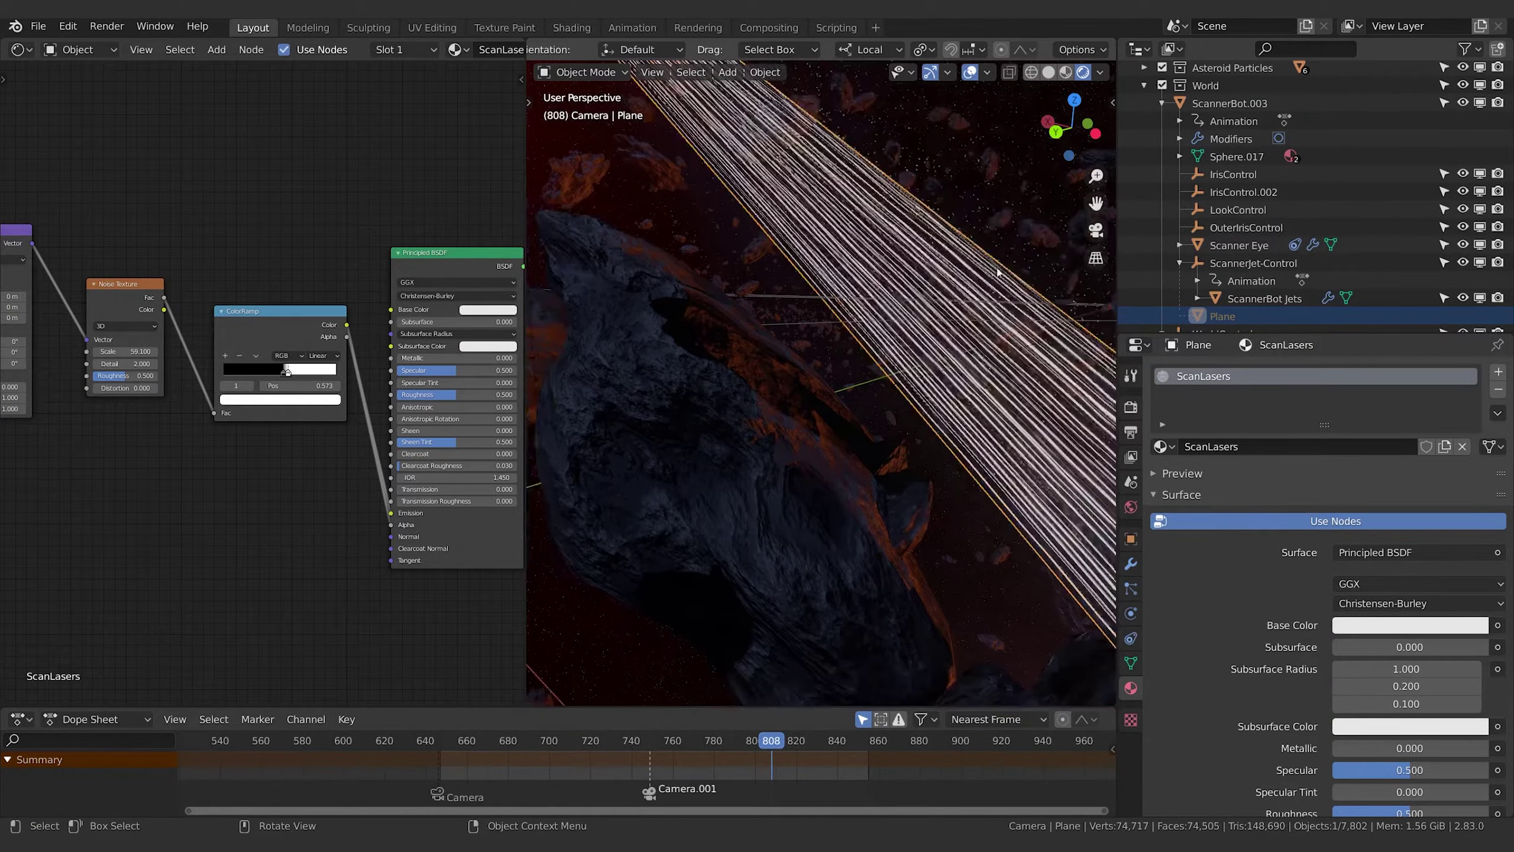
pyautogui.scroll(2, 875, 296)
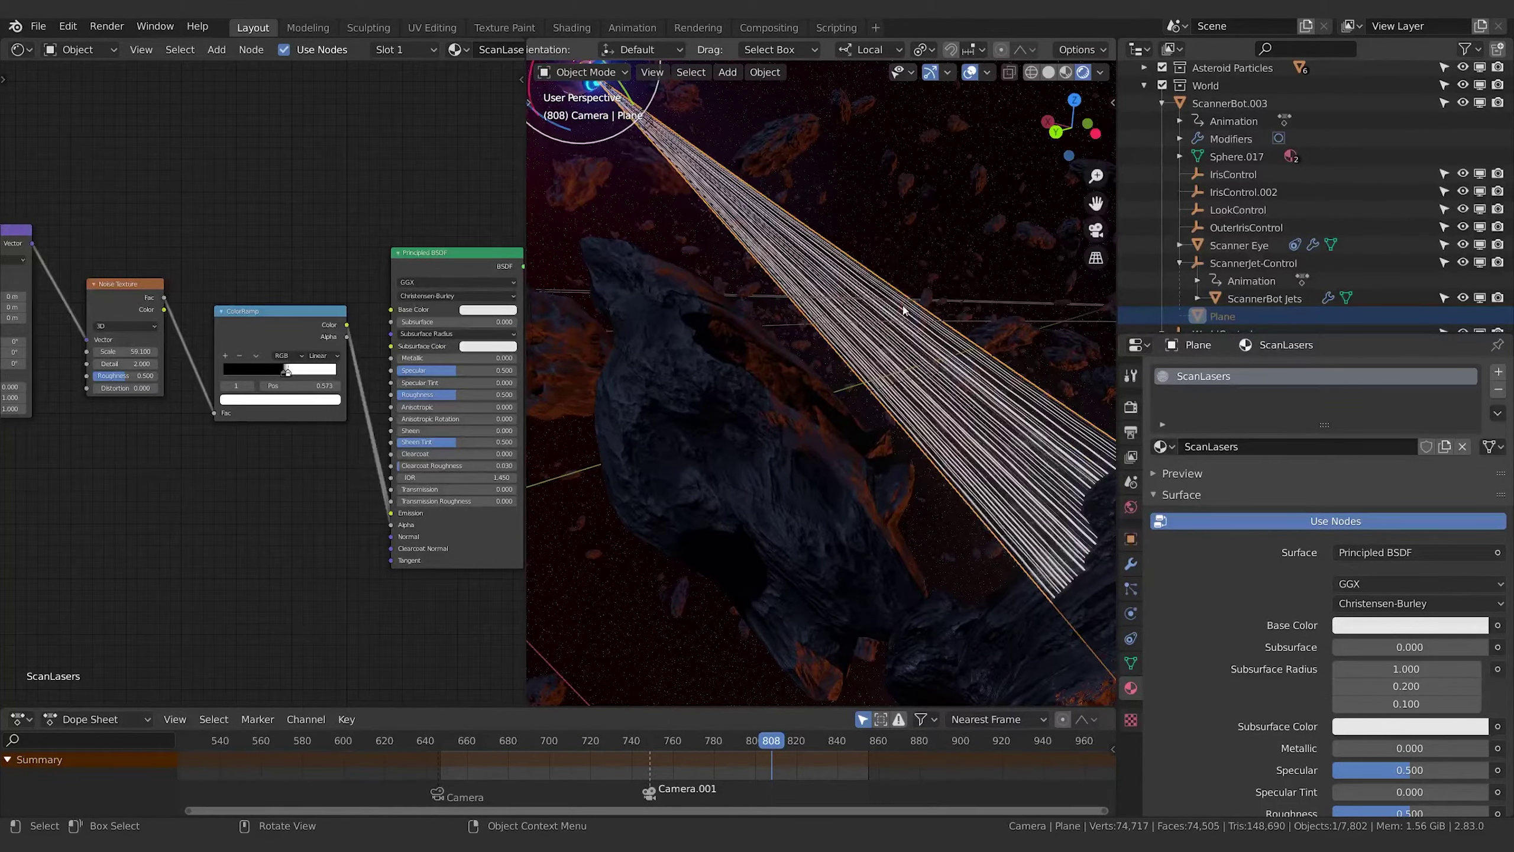
pyautogui.scroll(-2, 915, 349)
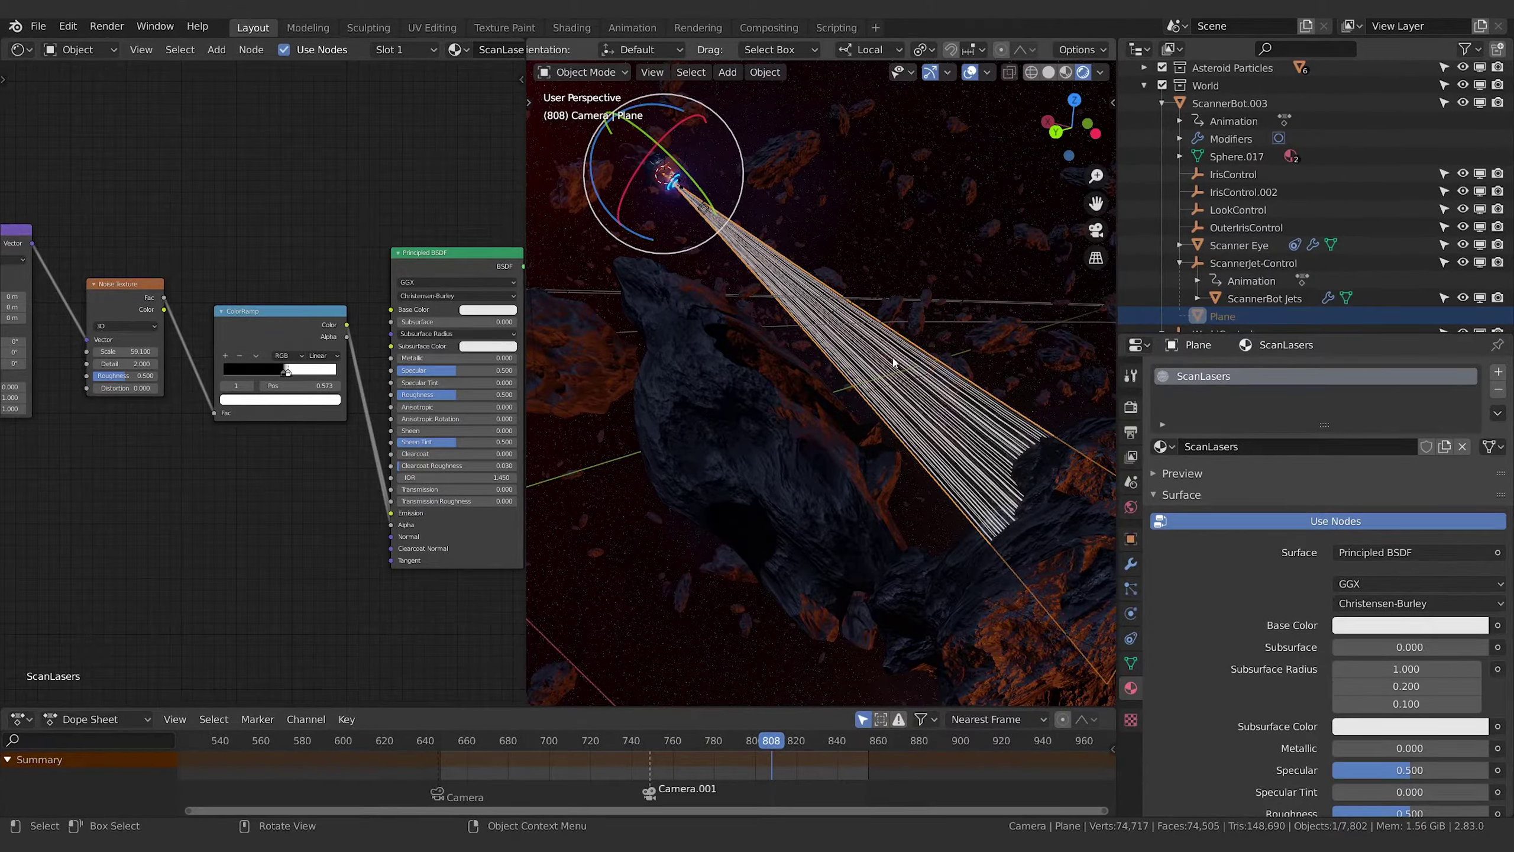
pyautogui.scroll(2, 895, 358)
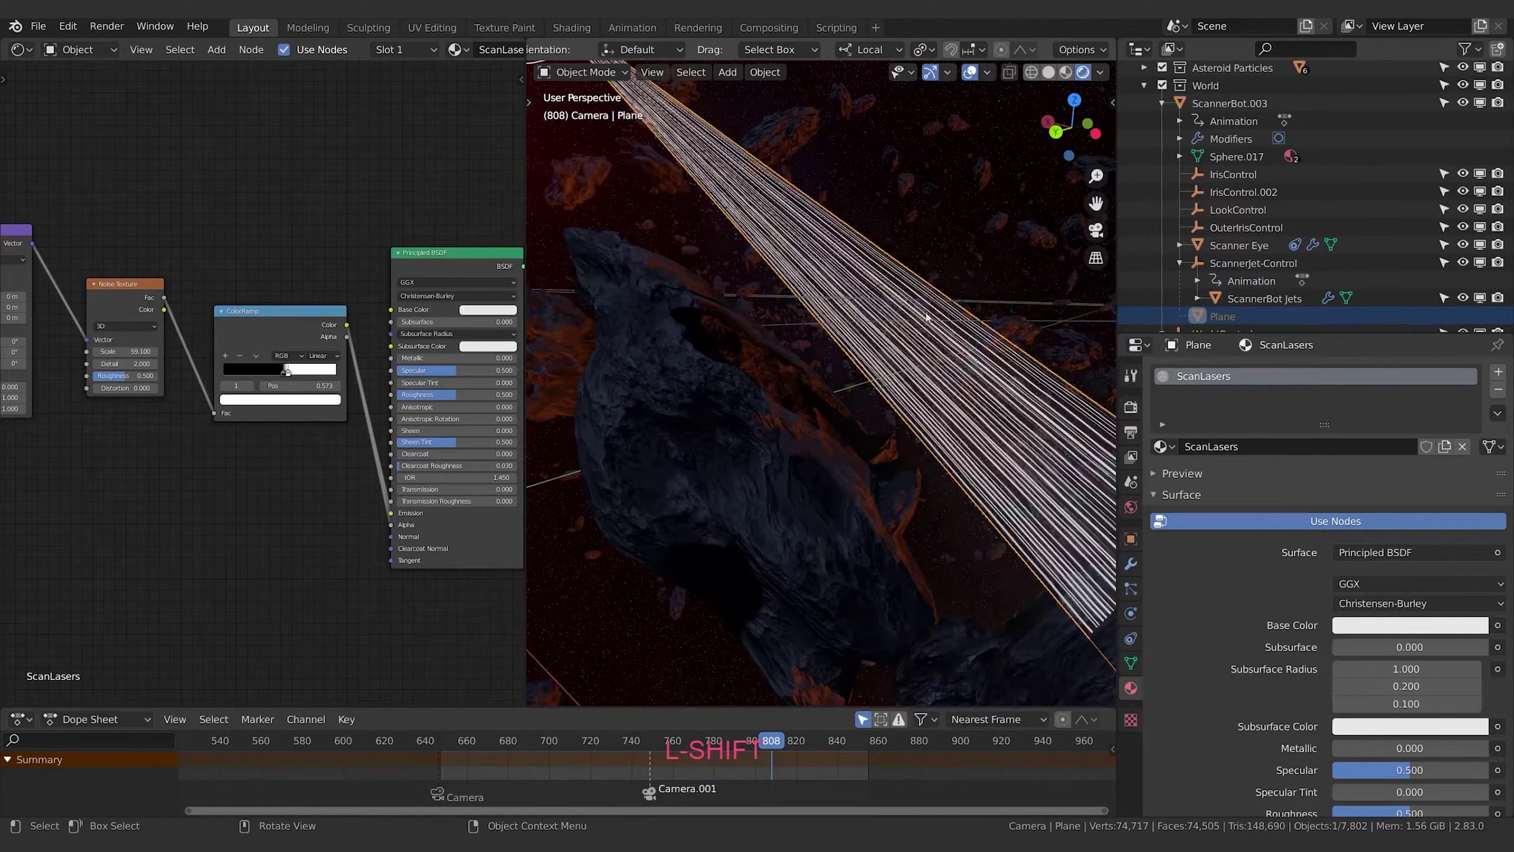
pyautogui.keyDown('shift'); pyautogui.moveTo(894, 357); pyautogui.dragTo(787, 303, button='middle'); pyautogui.keyUp('shift')
pyautogui.scroll(4, 838, 358)
pyautogui.scroll(1, 848, 380)
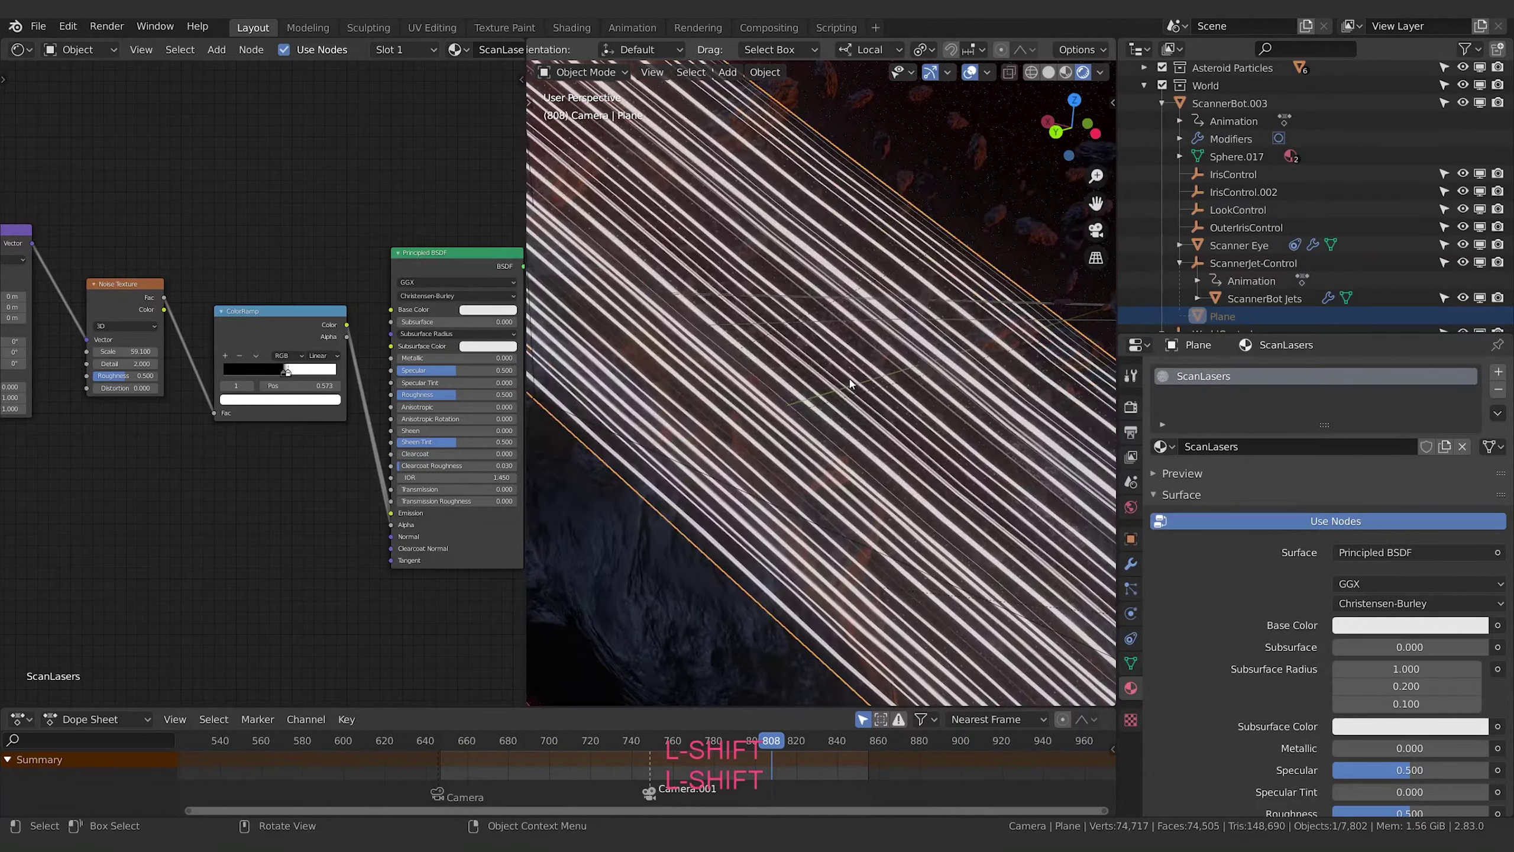
pyautogui.scroll(-2, 849, 380)
# Move the Texture Coordinate, Mapping, Noise Texture and ColorRamp nodes together away from the Principled BSDF to make room
pyautogui.moveTo(241, 535); pyautogui.dragTo(296, 538, button='middle')
pyautogui.click(355, 407)
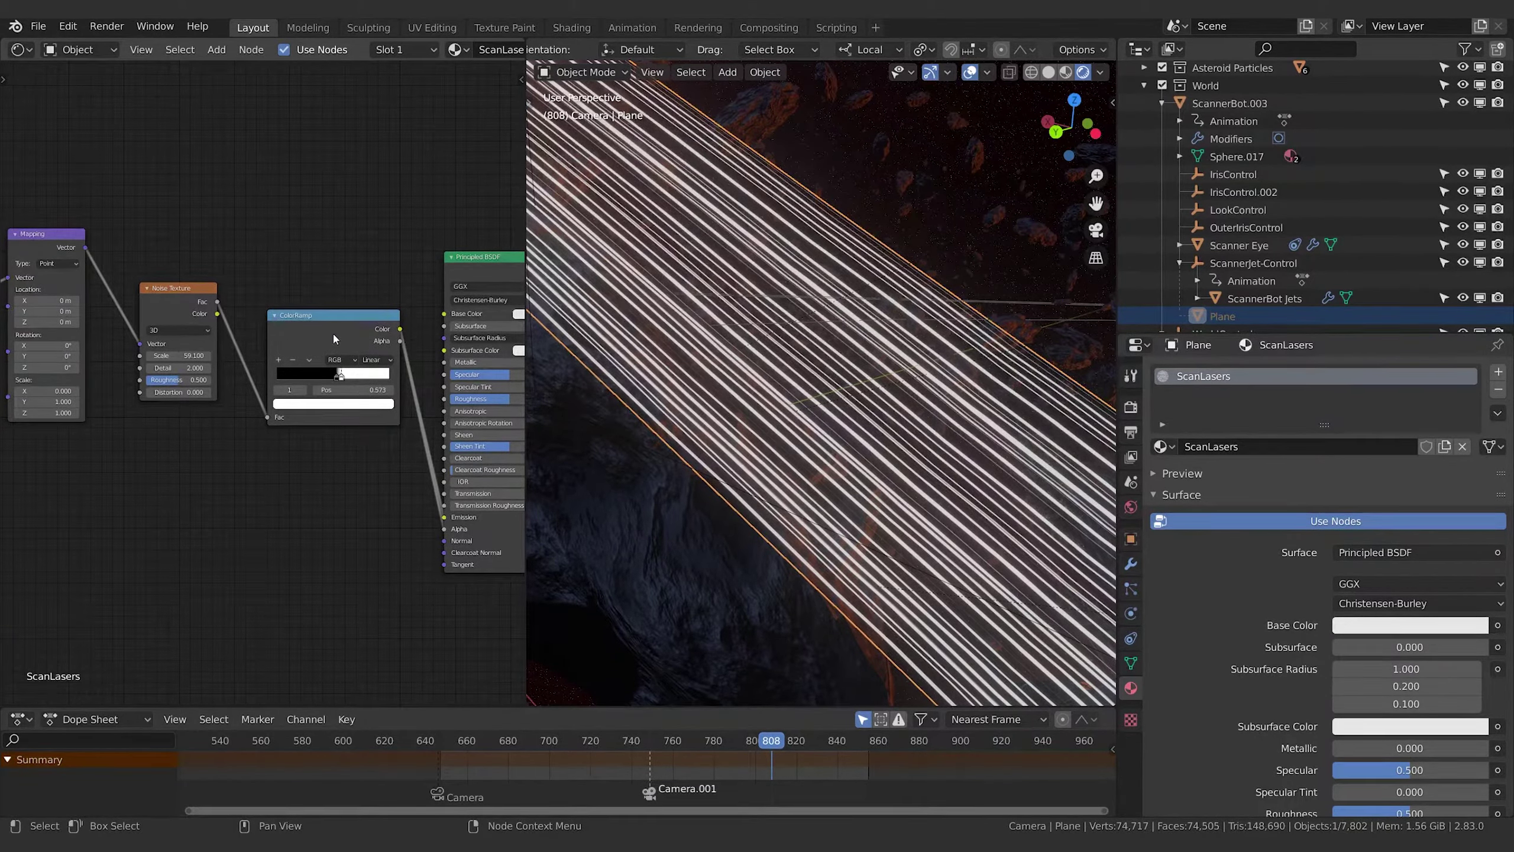
pyautogui.moveTo(278, 539); pyautogui.dragTo(375, 529, button='middle')
pyautogui.click(368, 305)
pyautogui.keyDown('shift'); pyautogui.click(275, 280); pyautogui.keyUp('shift')
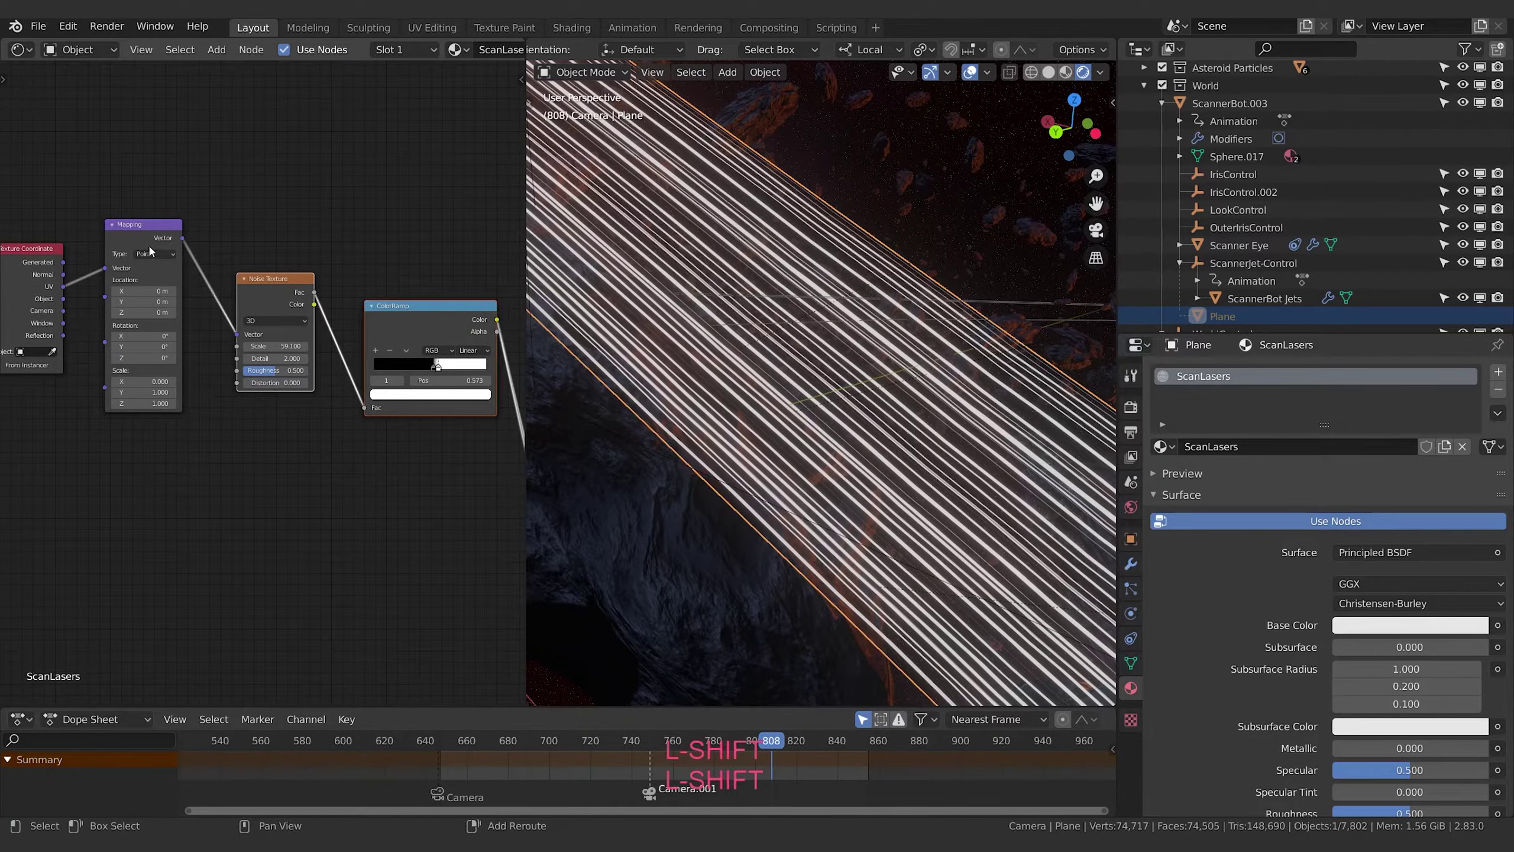
pyautogui.keyDown('shift'); pyautogui.click(148, 242); pyautogui.keyUp('shift')
pyautogui.keyDown('shift'); pyautogui.click(34, 267); pyautogui.keyUp('shift')
pyautogui.press('g')
pyautogui.click(238, 435)
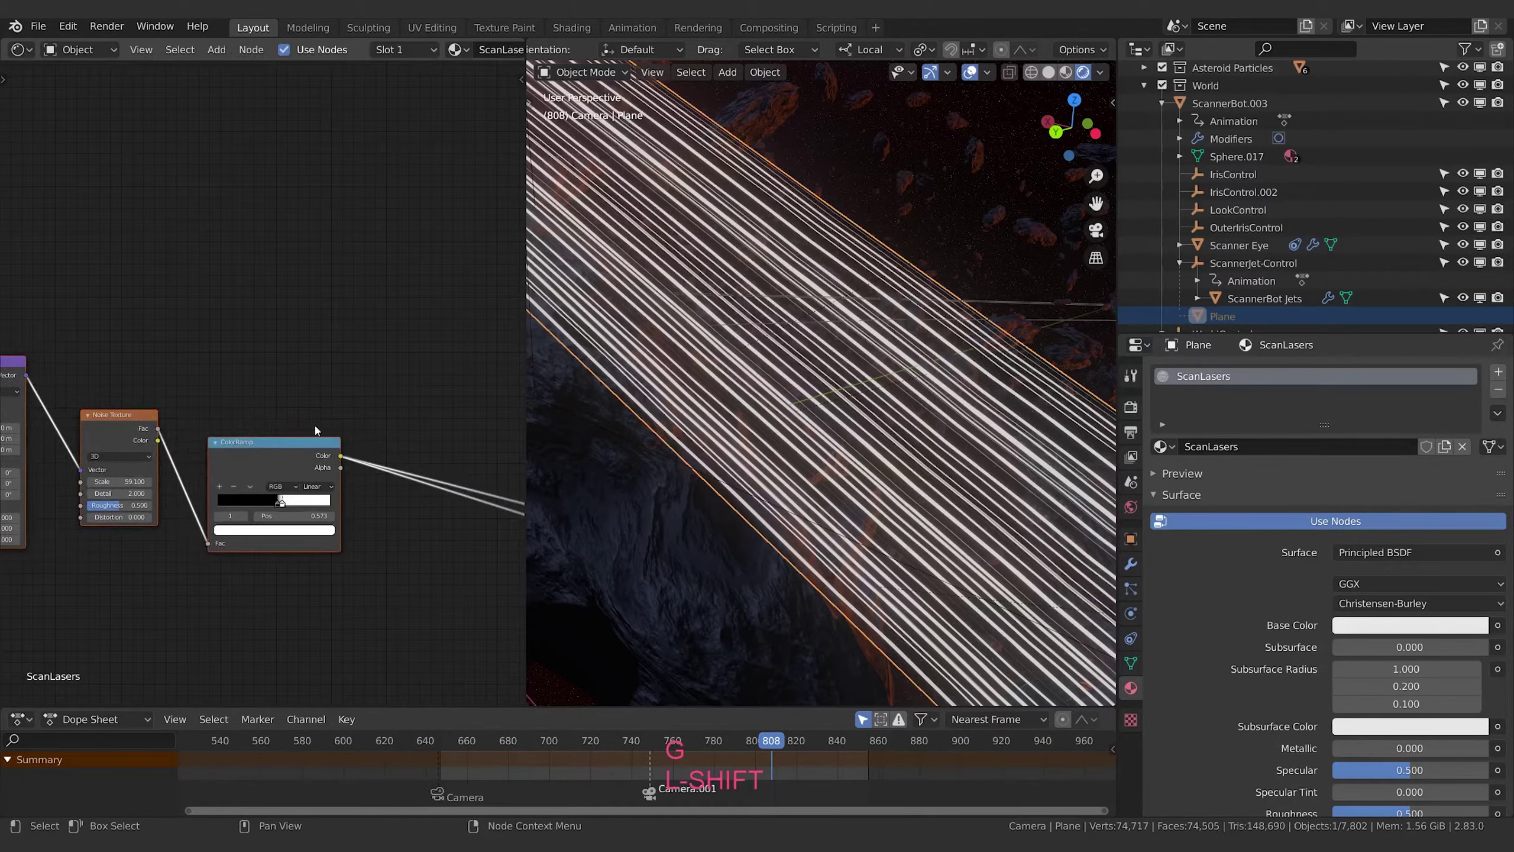
# Duplicate the ColorRamp node and place the copy just above the original
pyautogui.moveTo(239, 436); pyautogui.dragTo(161, 388, button='middle')
pyautogui.hotkey('shift', 'd')
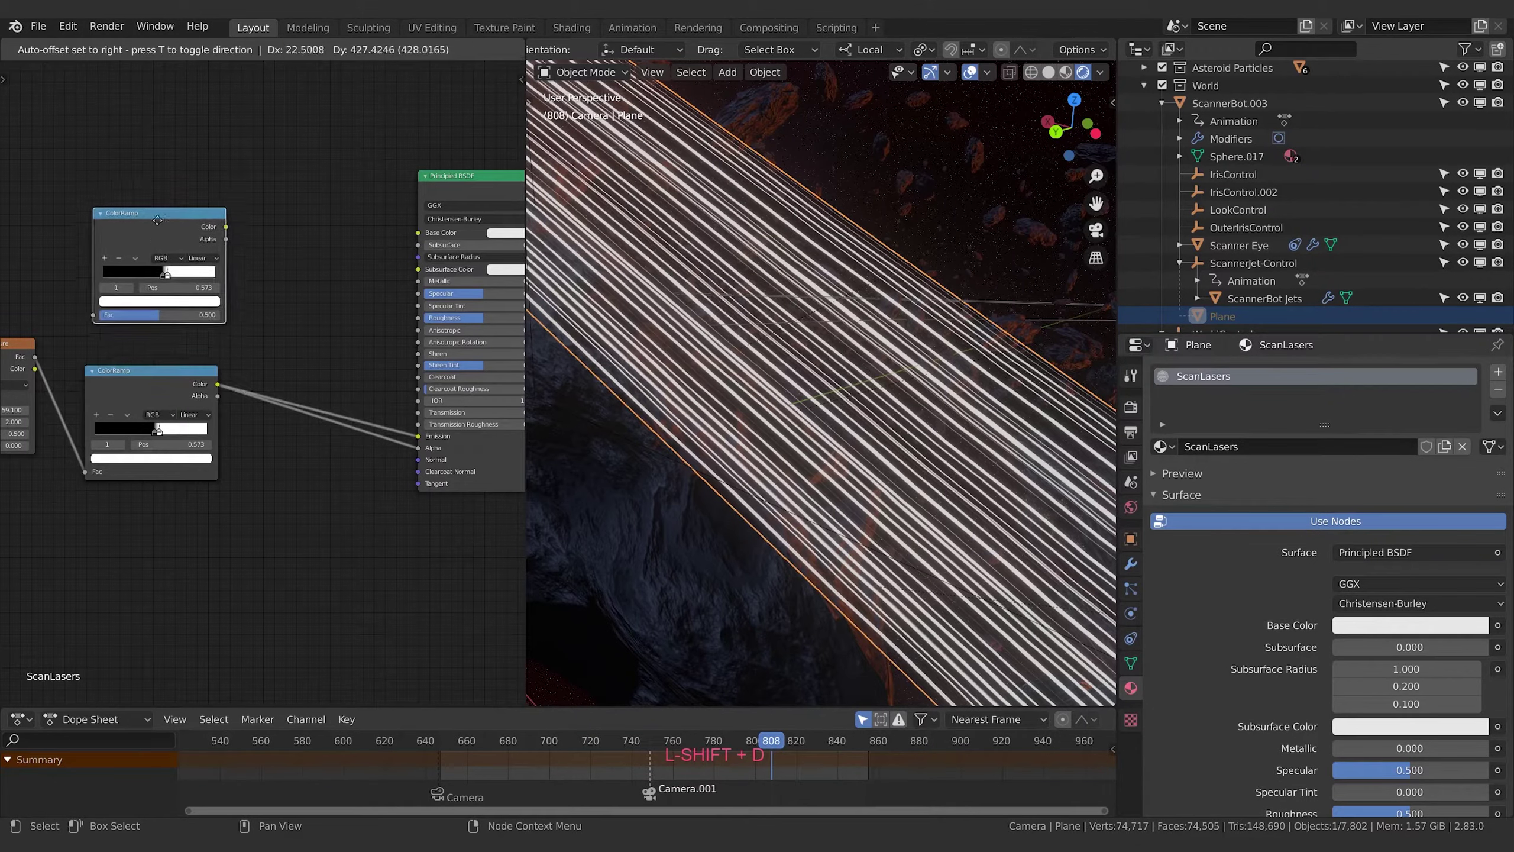
pyautogui.click(156, 252)
pyautogui.moveTo(159, 342); pyautogui.dragTo(227, 328, button='middle')
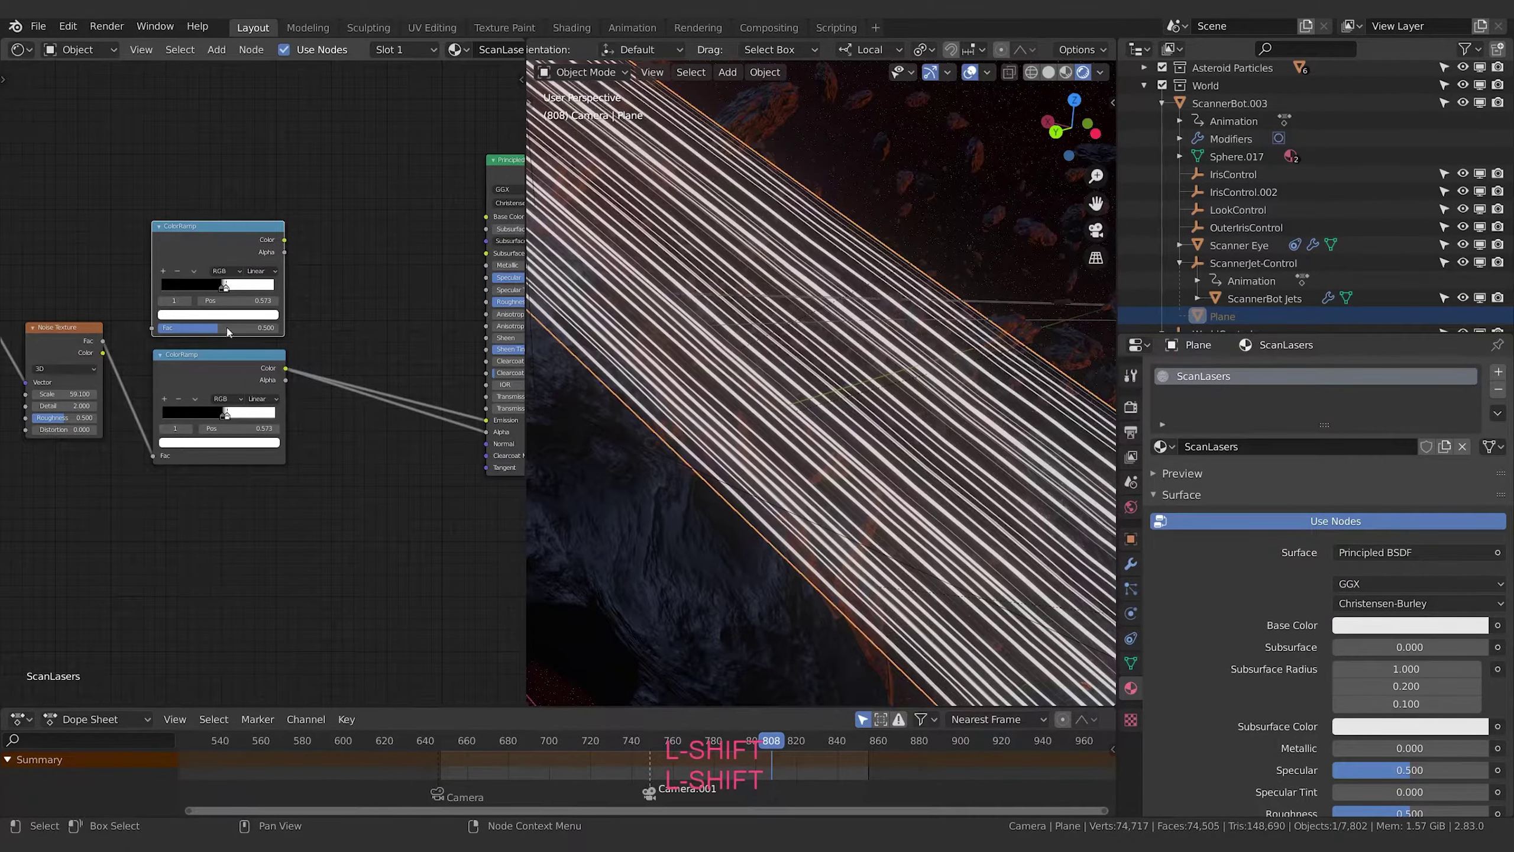
pyautogui.moveTo(314, 300); pyautogui.dragTo(250, 311, button='middle')
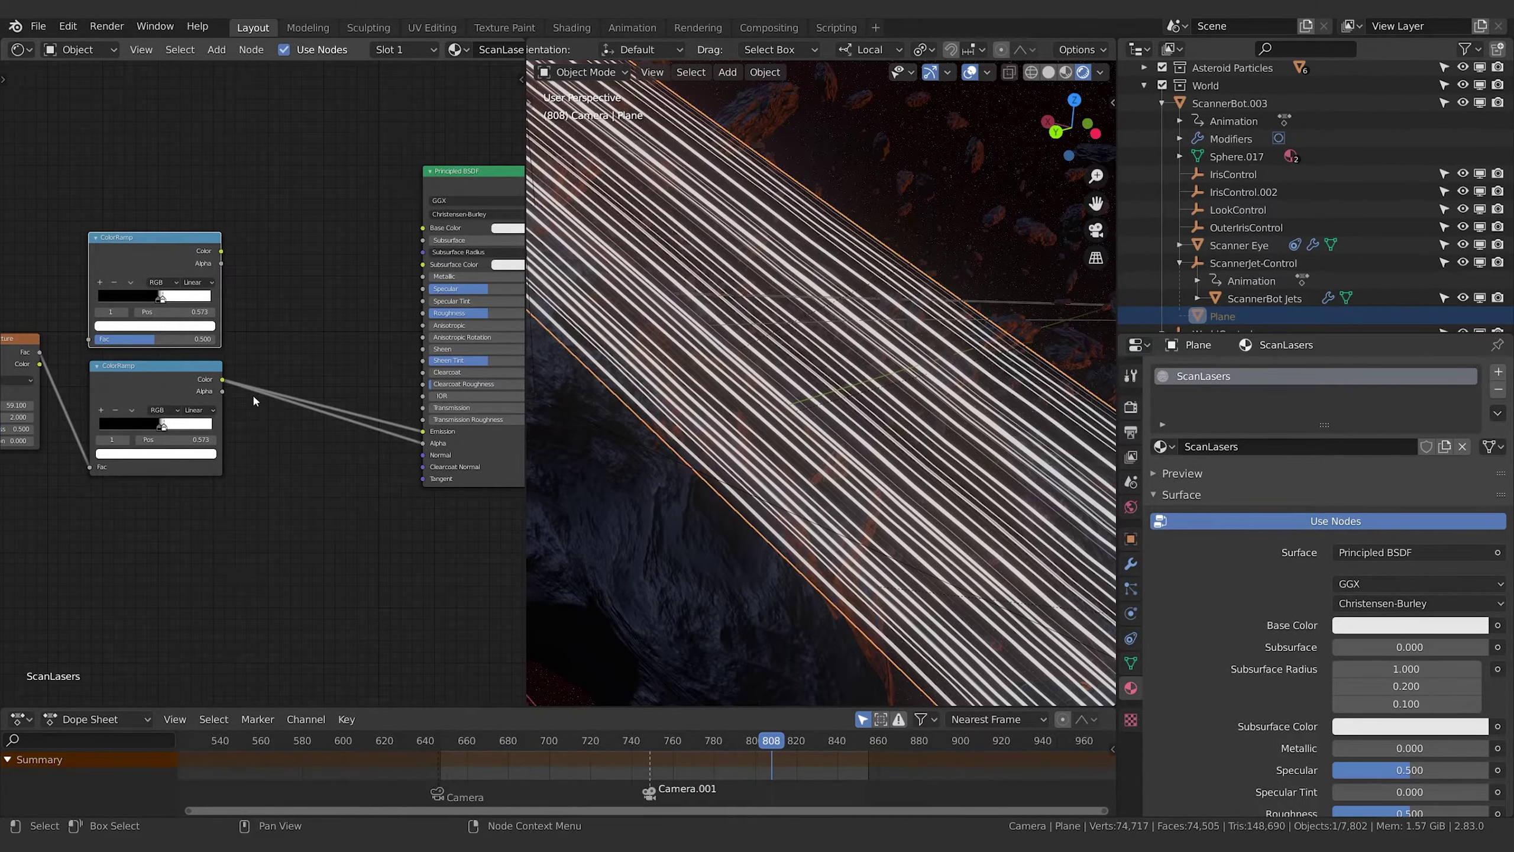
# Connect the original ColorRamp's Color to the duplicate's Fac, and the duplicate's Color to the Principled BSDF's Emission
pyautogui.moveTo(222, 379); pyautogui.dragTo(94, 341)
pyautogui.moveTo(186, 240); pyautogui.dragTo(423, 431)
pyautogui.moveTo(293, 262); pyautogui.dragTo(344, 340, button='middle')
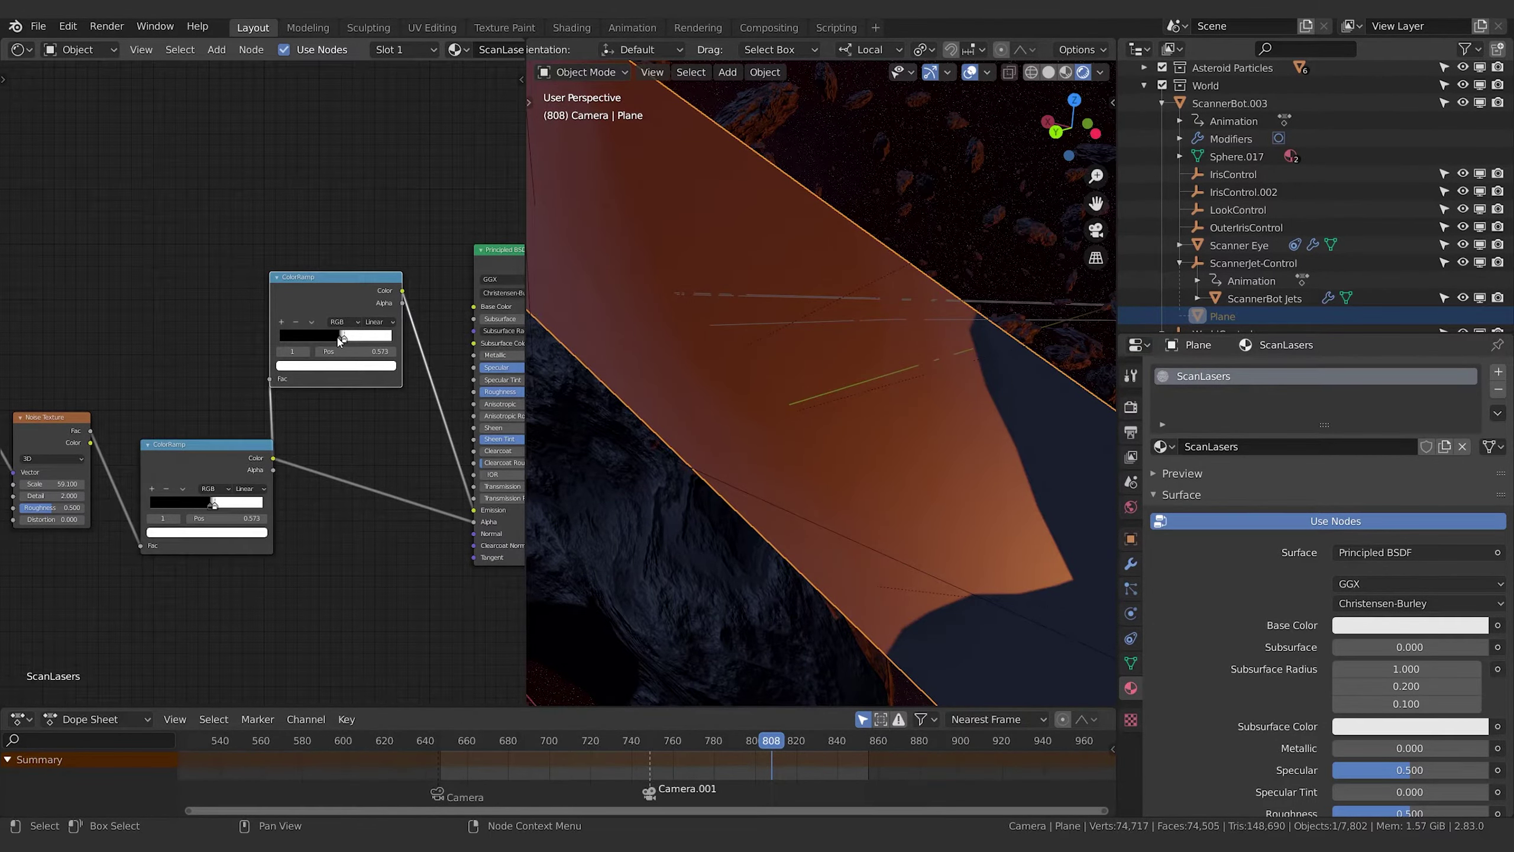
# Spread the duplicate ColorRamp's stops to the ends, with black at 0.000 and white at 1.000
pyautogui.moveTo(340, 340); pyautogui.dragTo(222, 340)
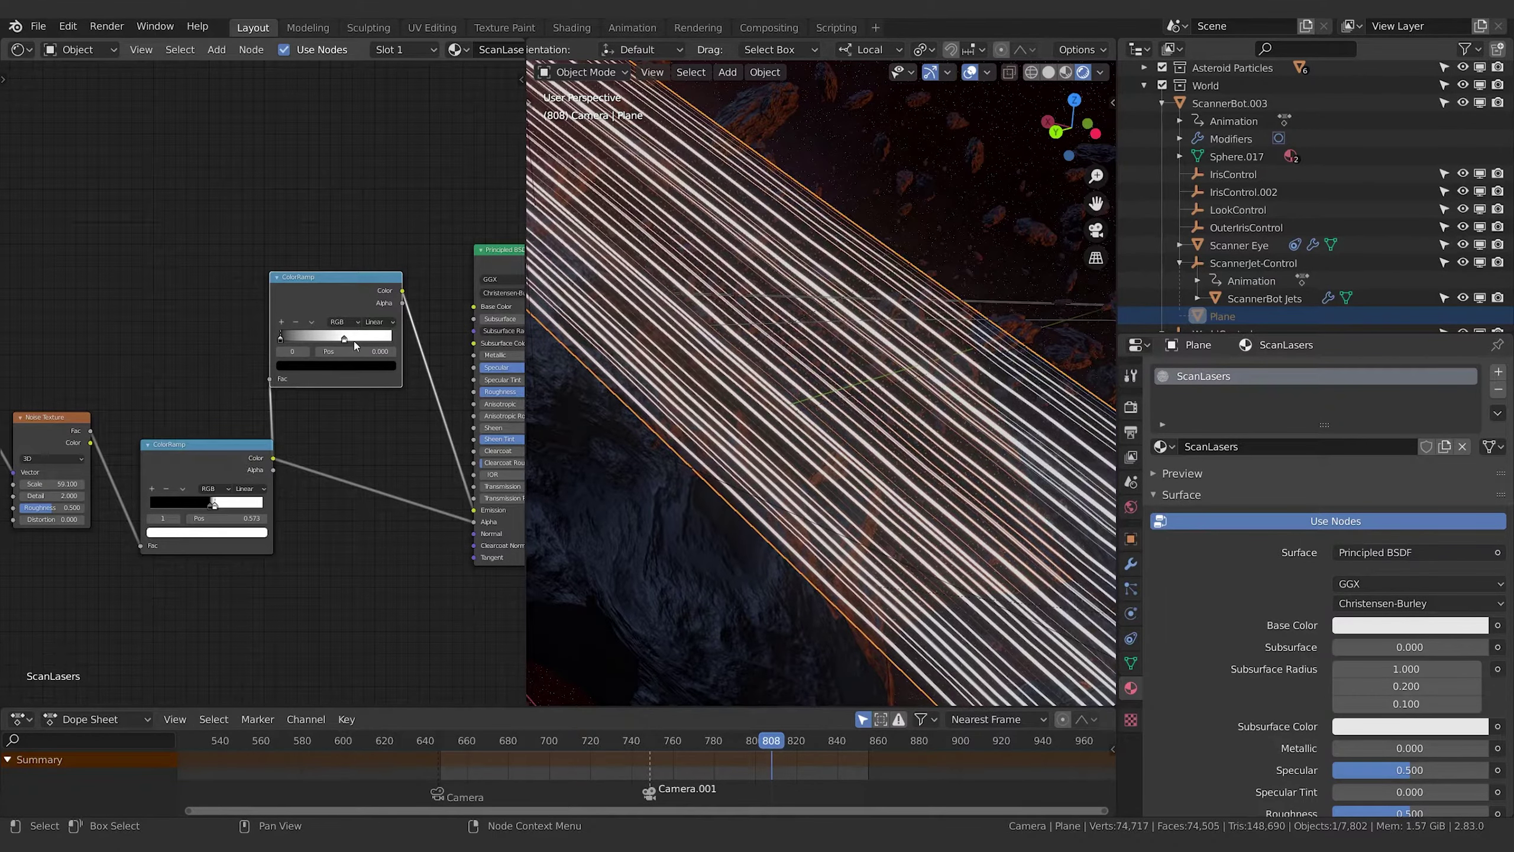
pyautogui.moveTo(346, 340); pyautogui.dragTo(442, 346)
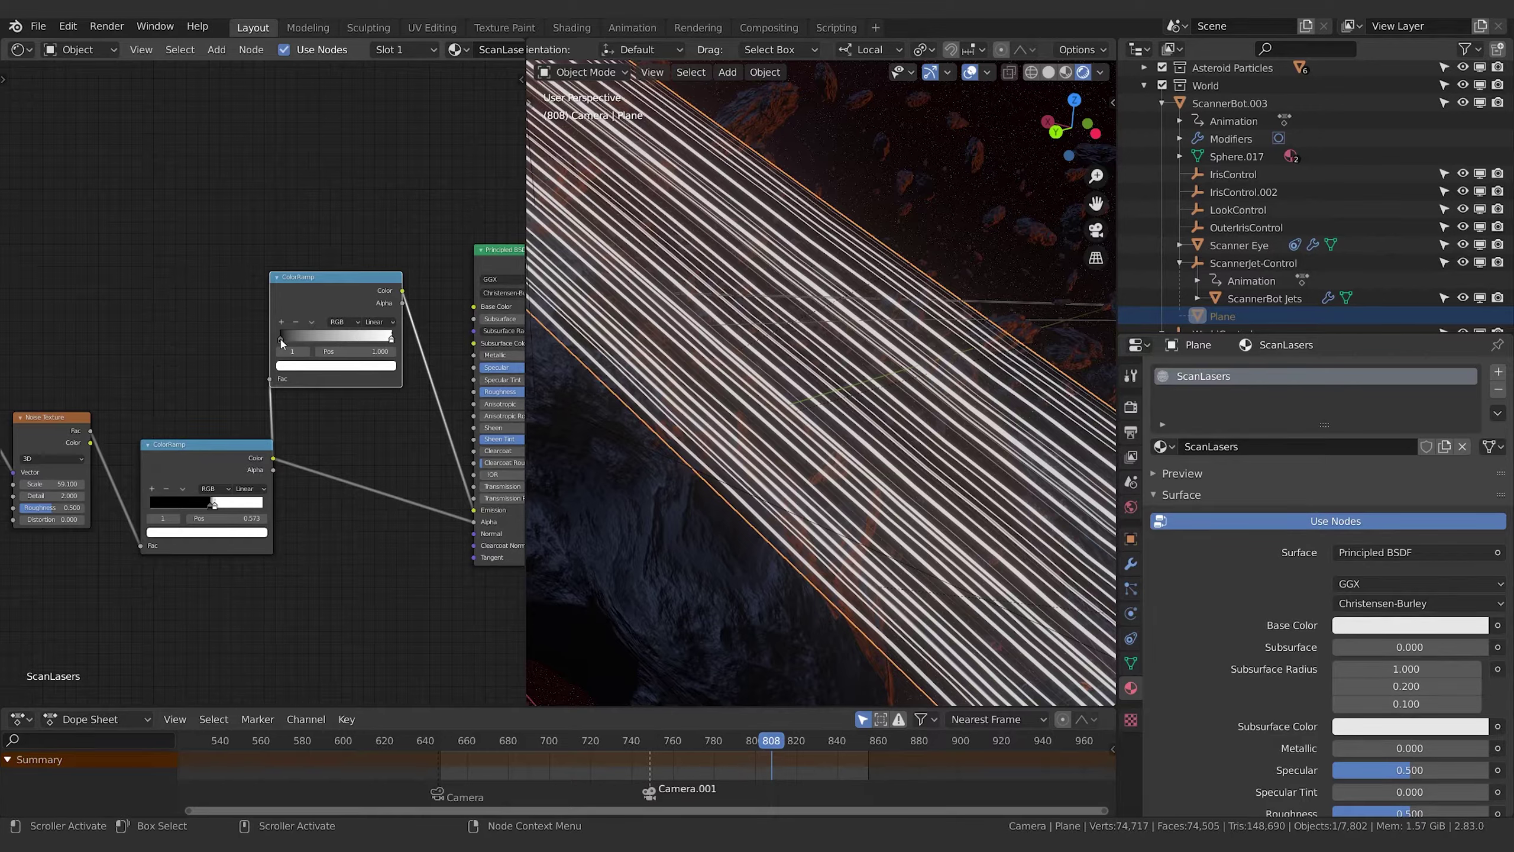
pyautogui.moveTo(282, 343); pyautogui.dragTo(194, 337)
pyautogui.moveTo(378, 344); pyautogui.dragTo(433, 343)
# Recolour the duplicate ColorRamp's white stop to pure green, with RGB 0.000, 1.000, 0.000
pyautogui.click(387, 368)
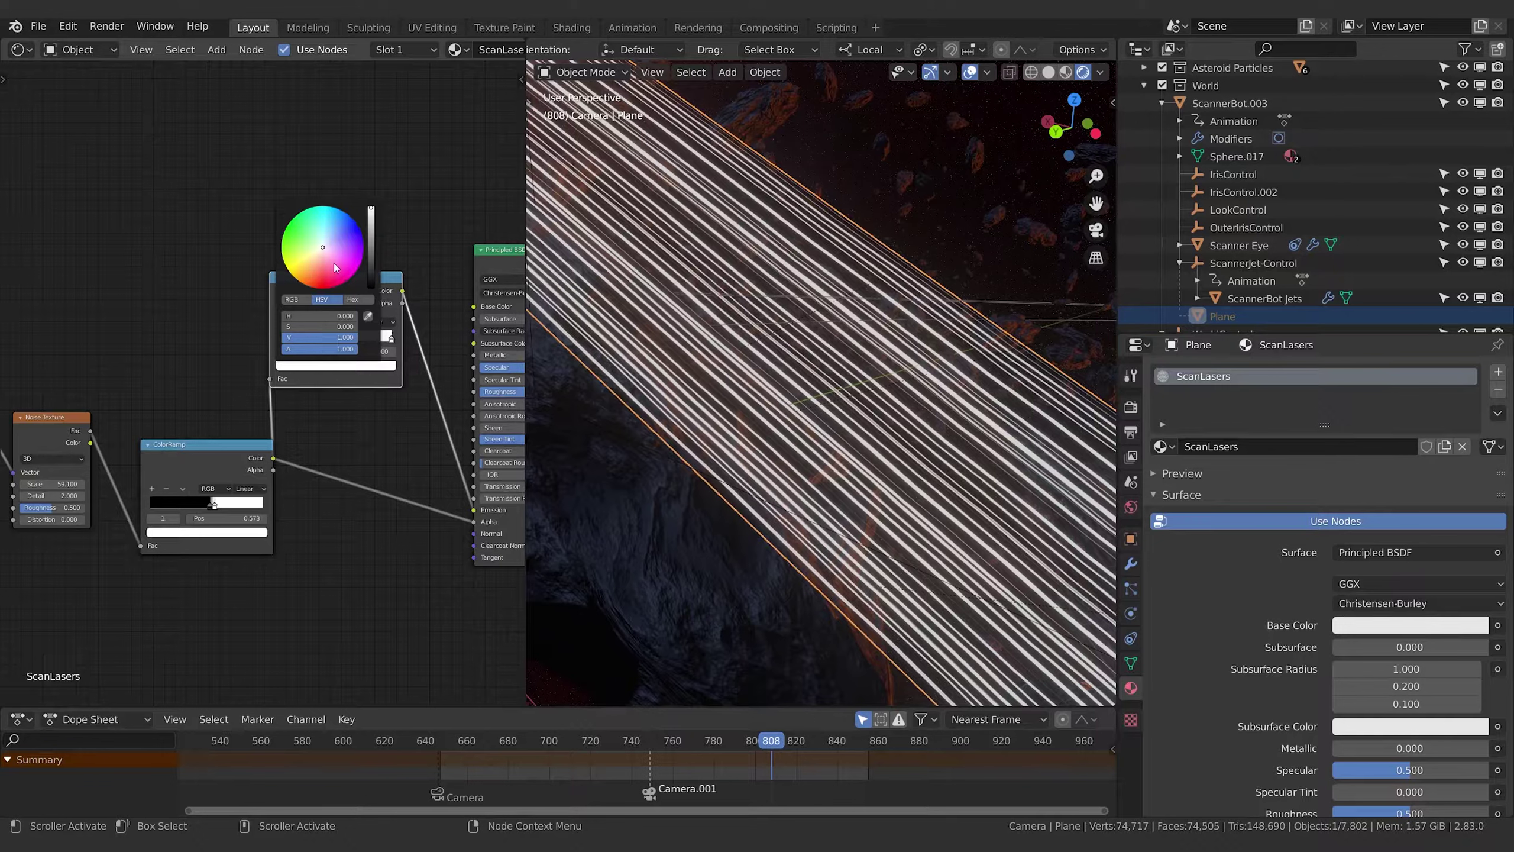
pyautogui.moveTo(310, 242); pyautogui.dragTo(290, 222)
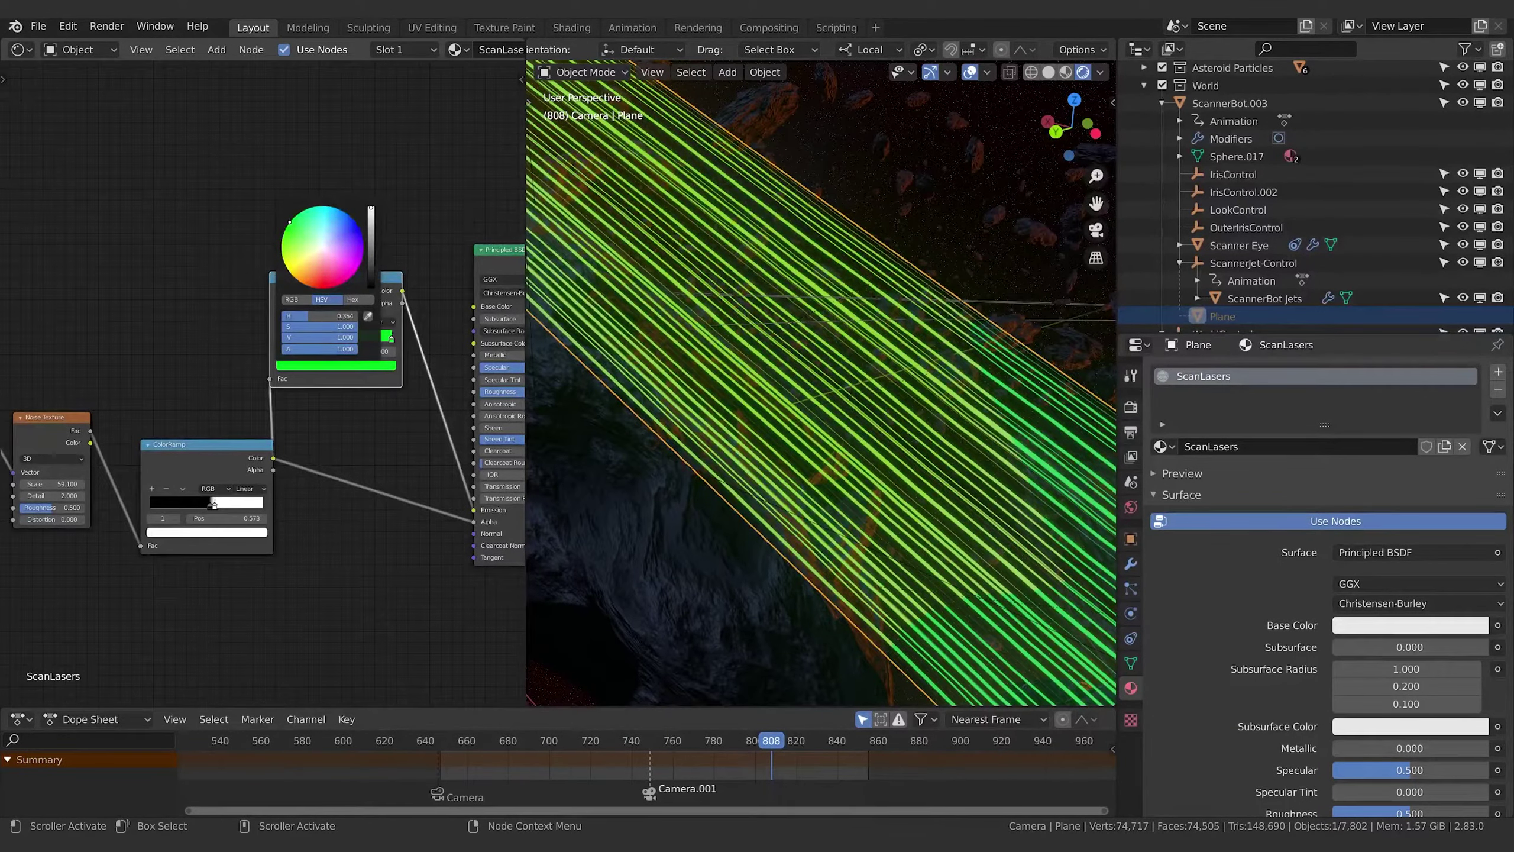
pyautogui.click(292, 300)
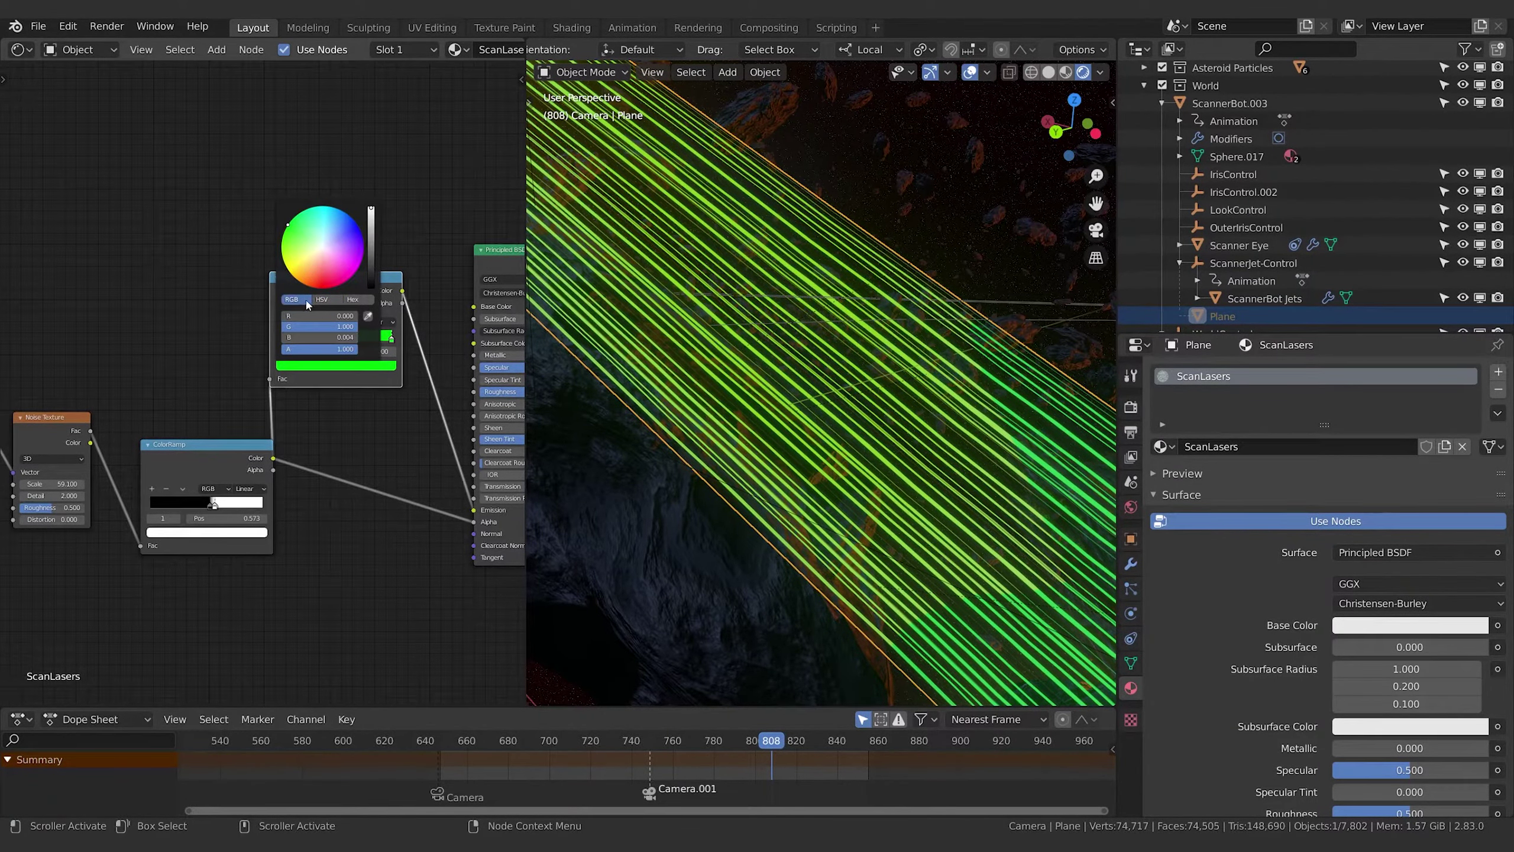
pyautogui.moveTo(328, 338); pyautogui.dragTo(304, 338)
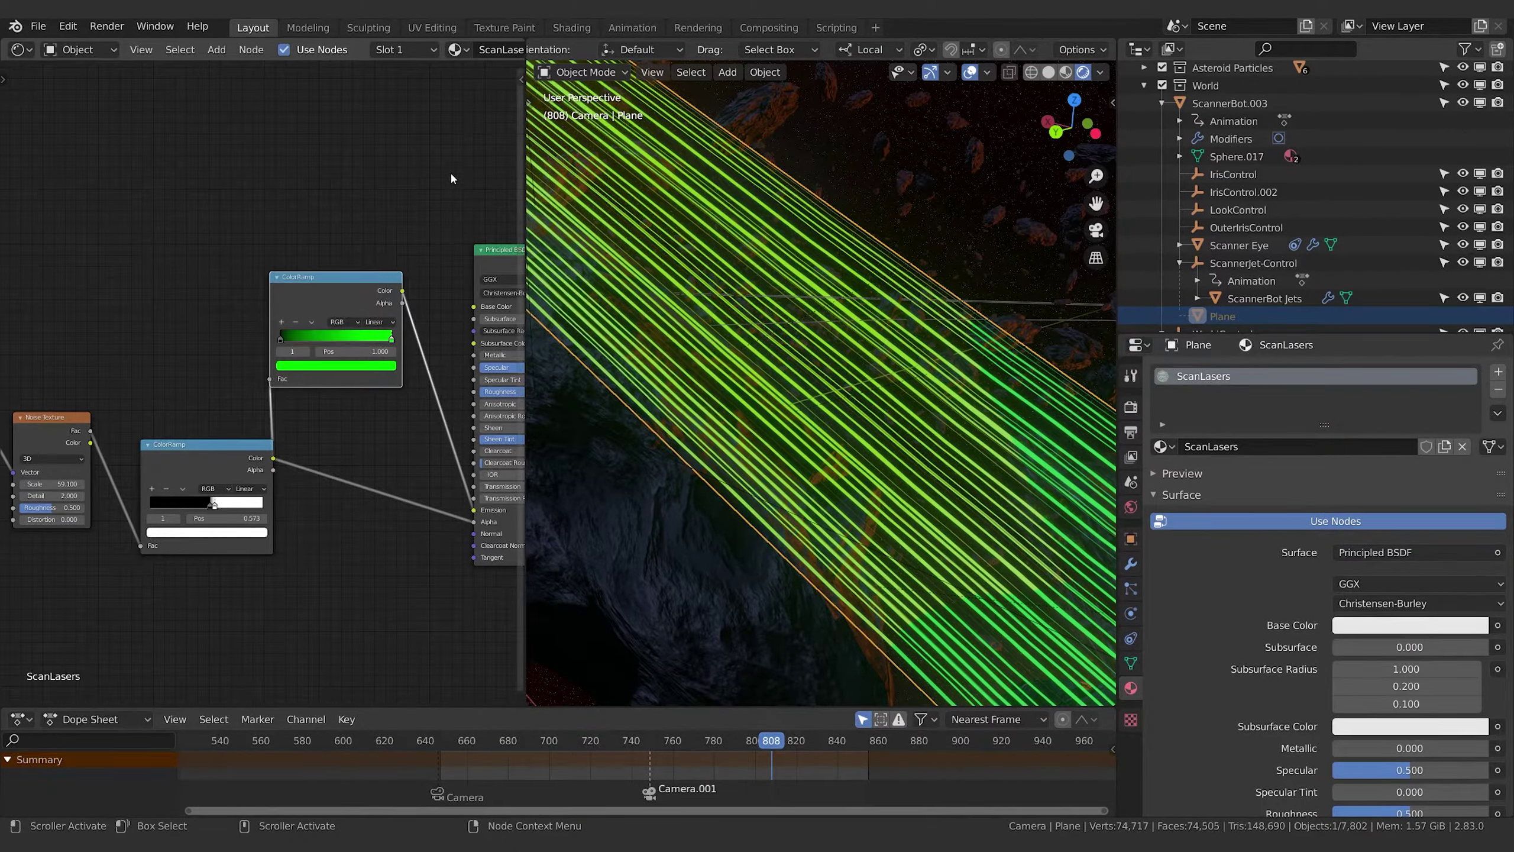
# Raise the green stop's HSV value to 3.000 to intensify the glow, and check the beam in the viewport
pyautogui.click(337, 366)
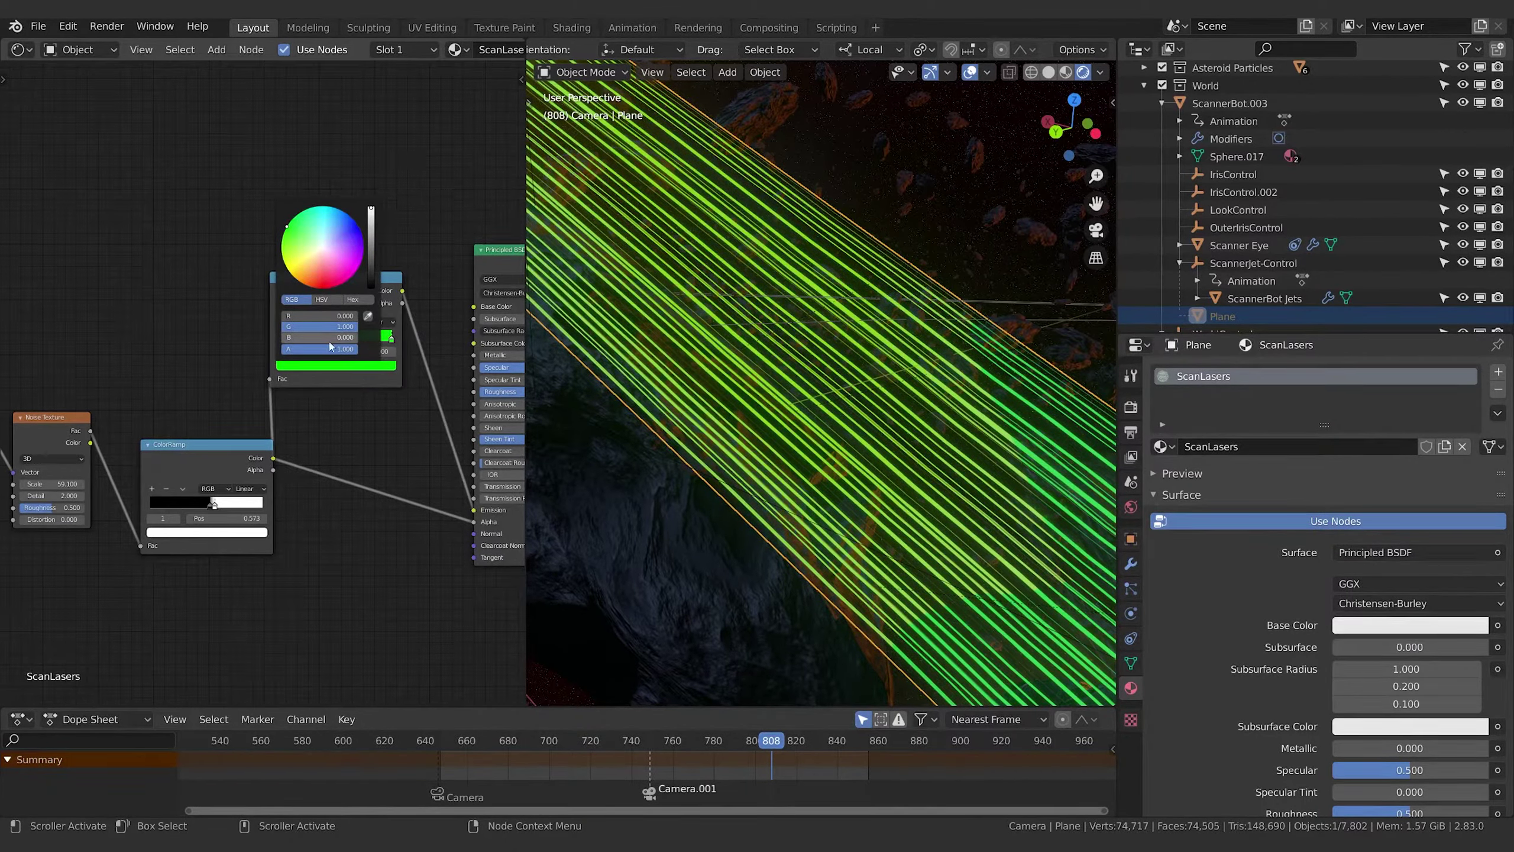
pyautogui.click(314, 337)
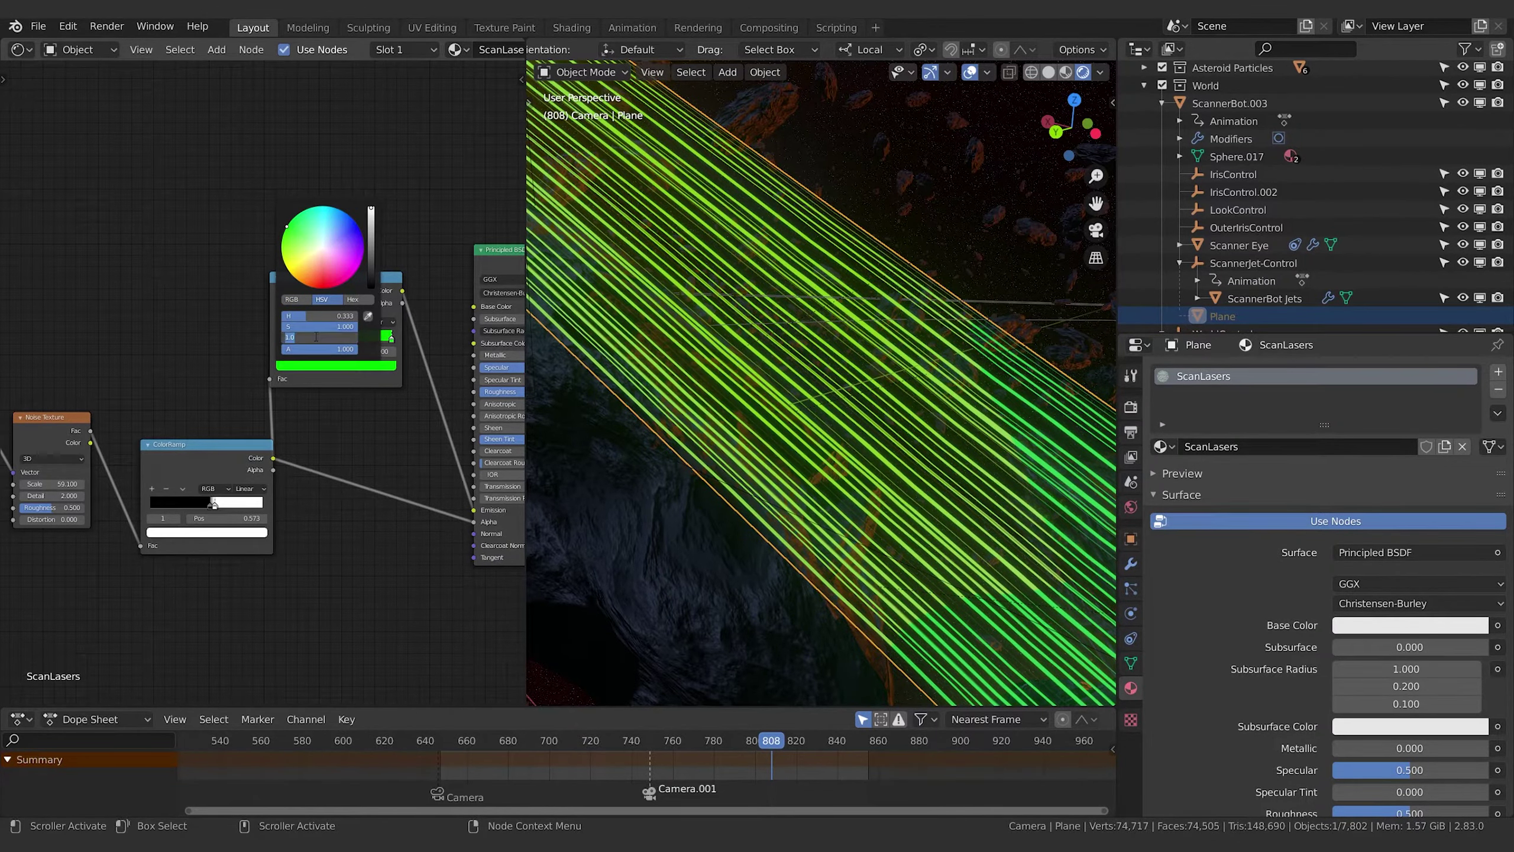
pyautogui.press('Return')
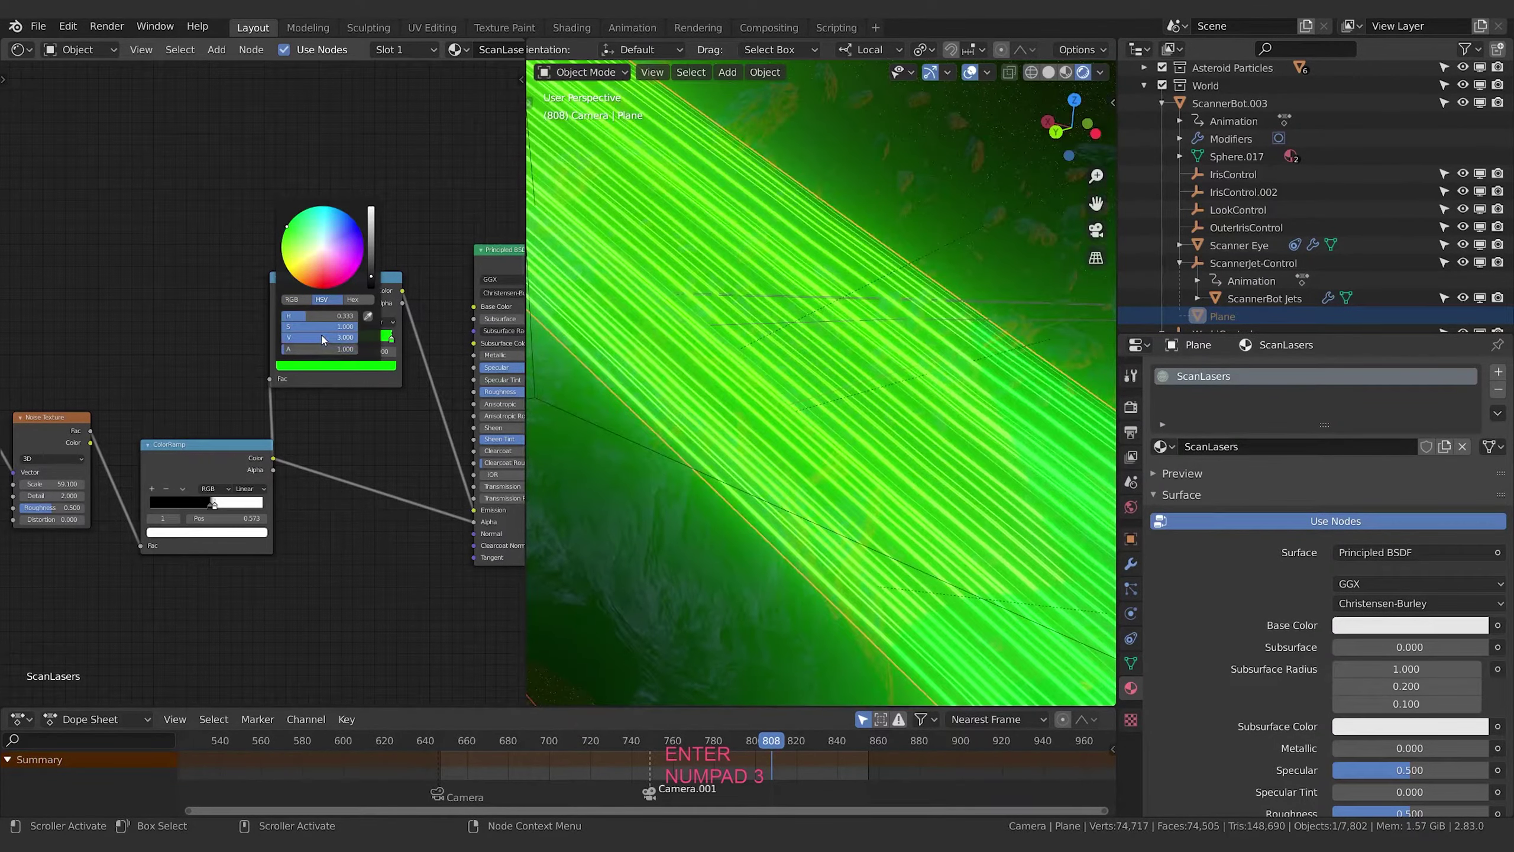
pyautogui.moveTo(936, 374); pyautogui.dragTo(719, 438, button='middle')
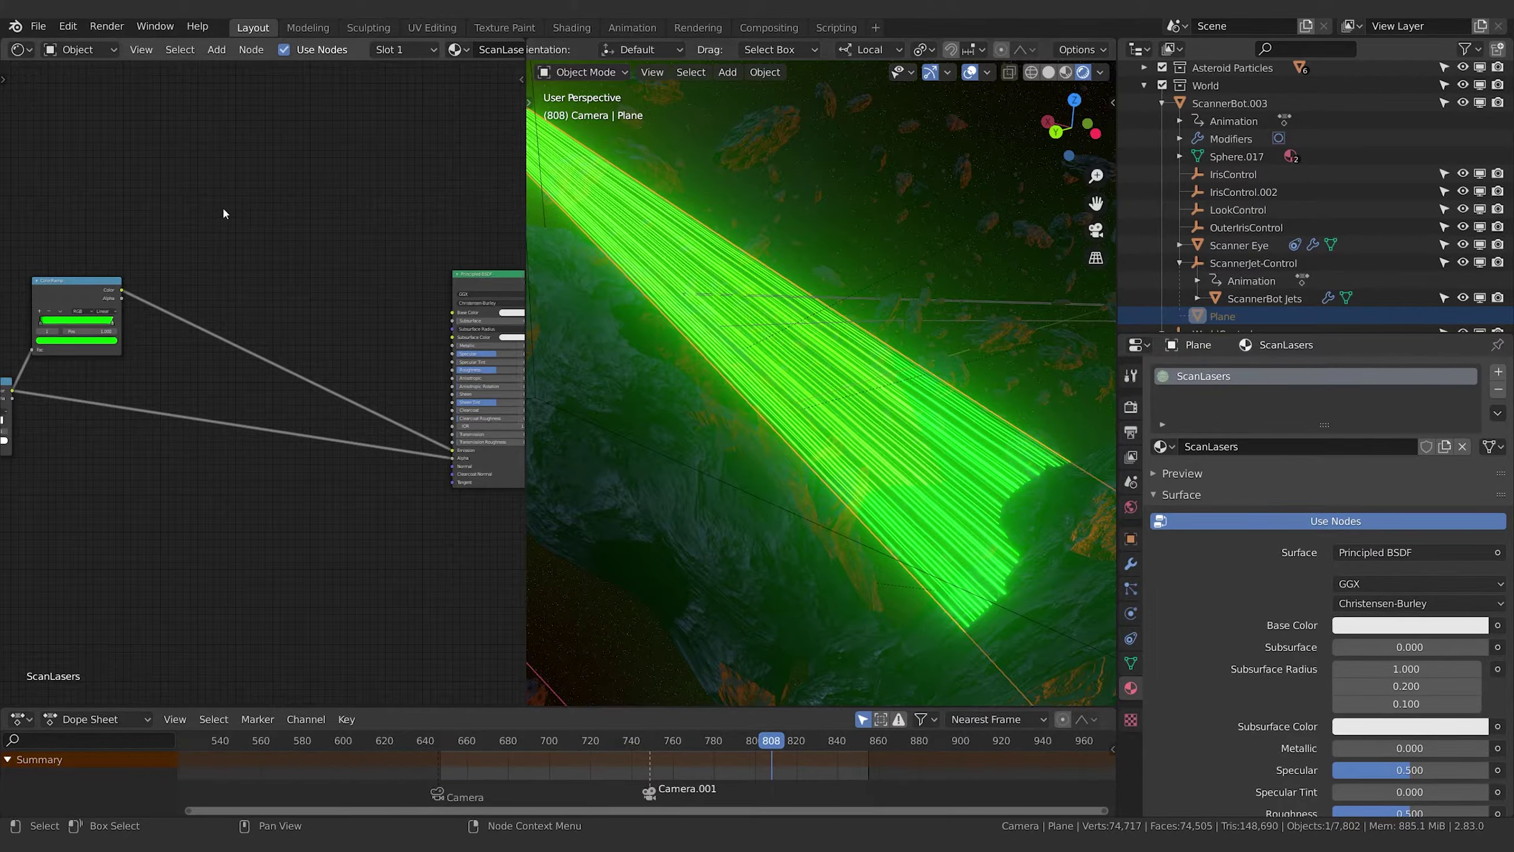
# Add a Noise Texture node and place it above the links between the green ColorRamp and the Principled BSDF
pyautogui.hotkey('shift', 'a')
pyautogui.click(235, 221)
pyautogui.write('n')
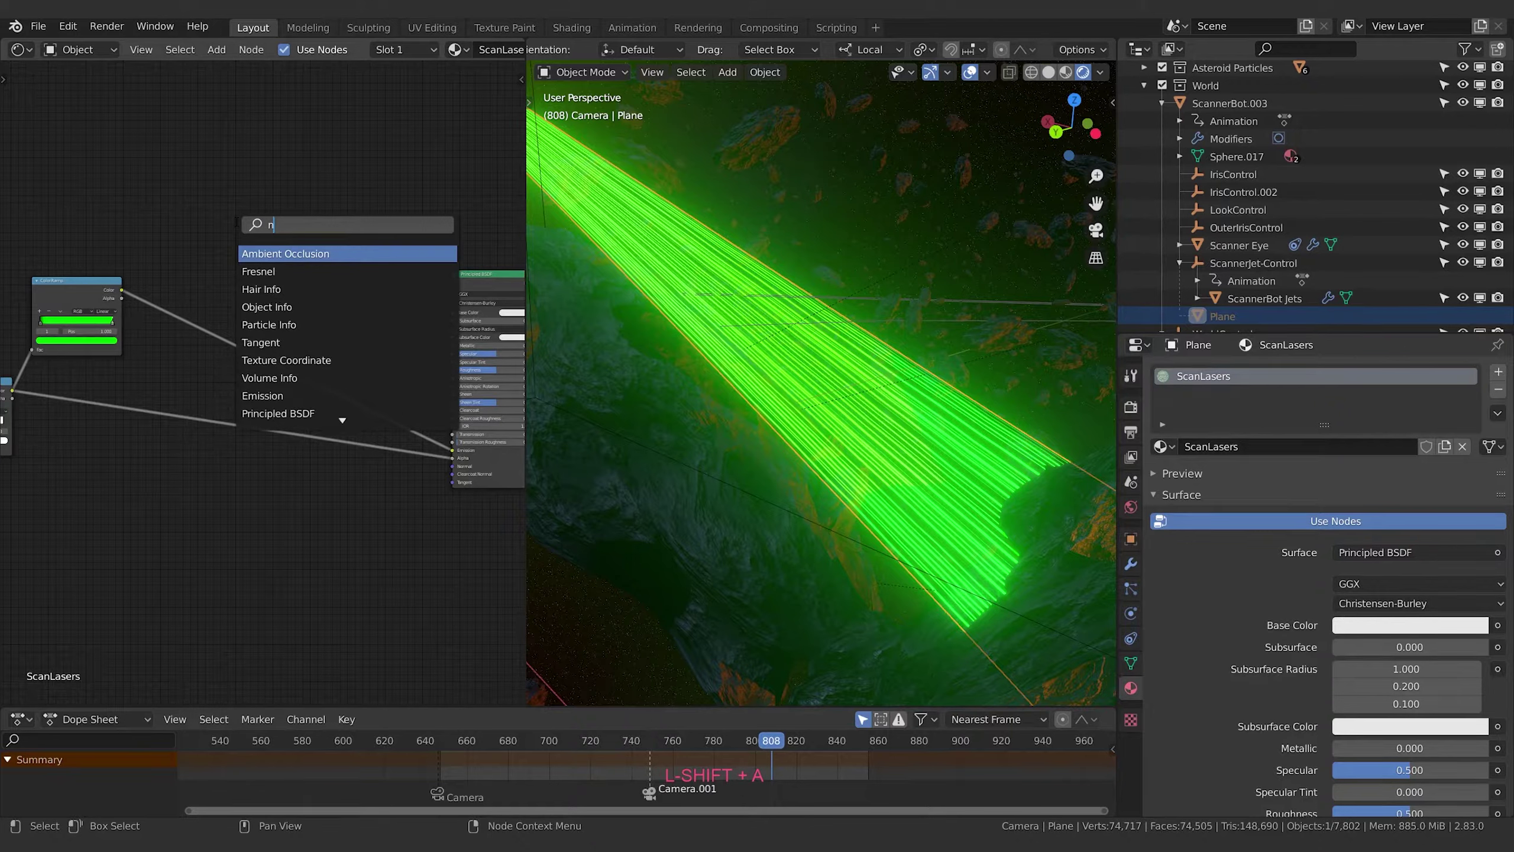
pyautogui.write('oi')
pyautogui.press('Return')
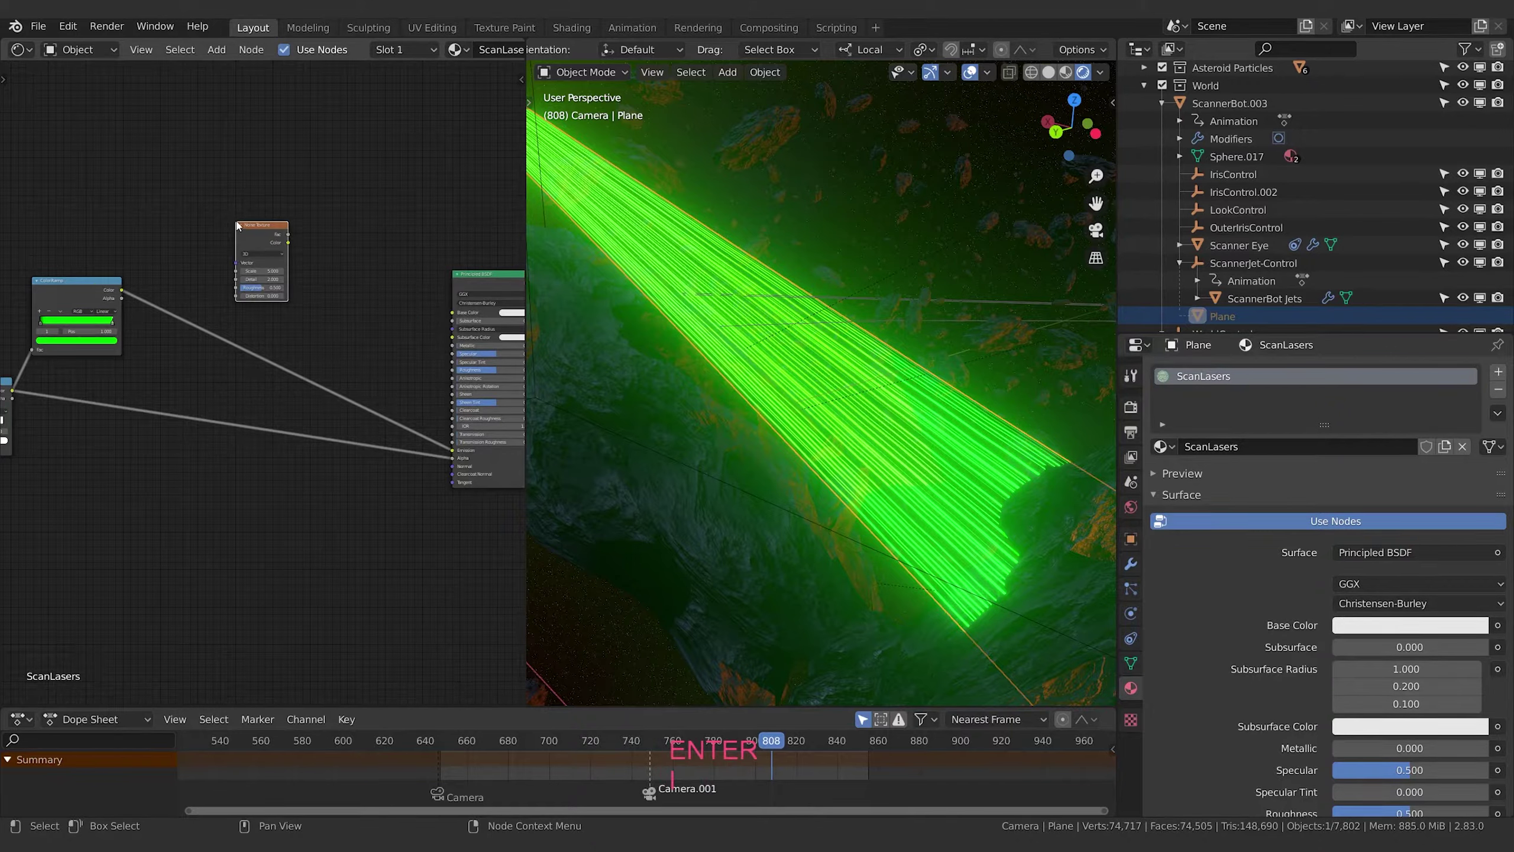
pyautogui.moveTo(271, 235); pyautogui.dragTo(290, 209)
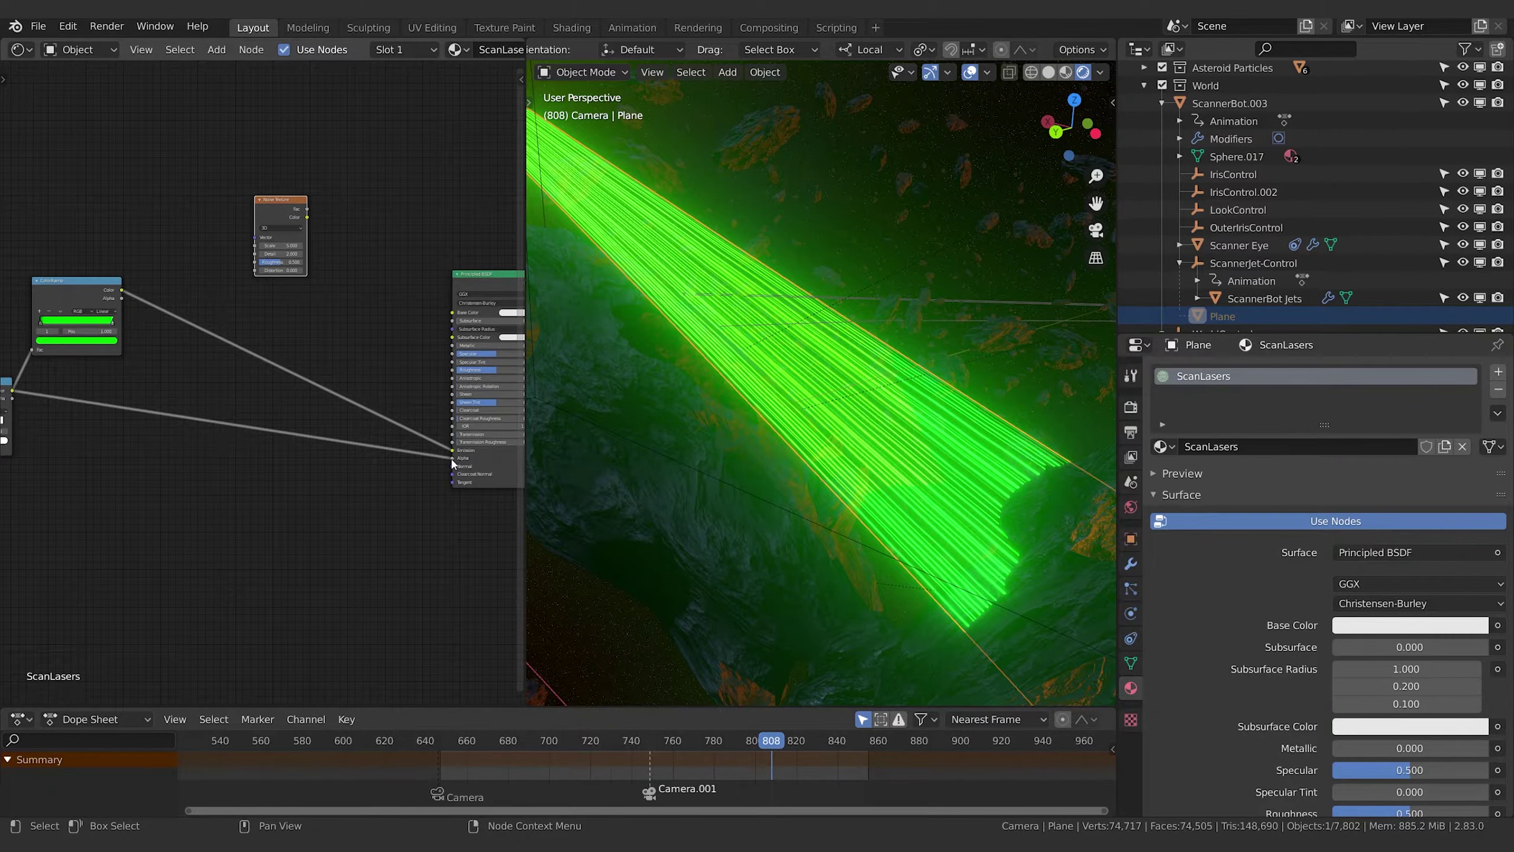
# Replace the Principled BSDF's Emission and Alpha links with the new Noise Texture's Fac into Emission, and raise the noise Scale
pyautogui.moveTo(452, 457); pyautogui.dragTo(383, 400)
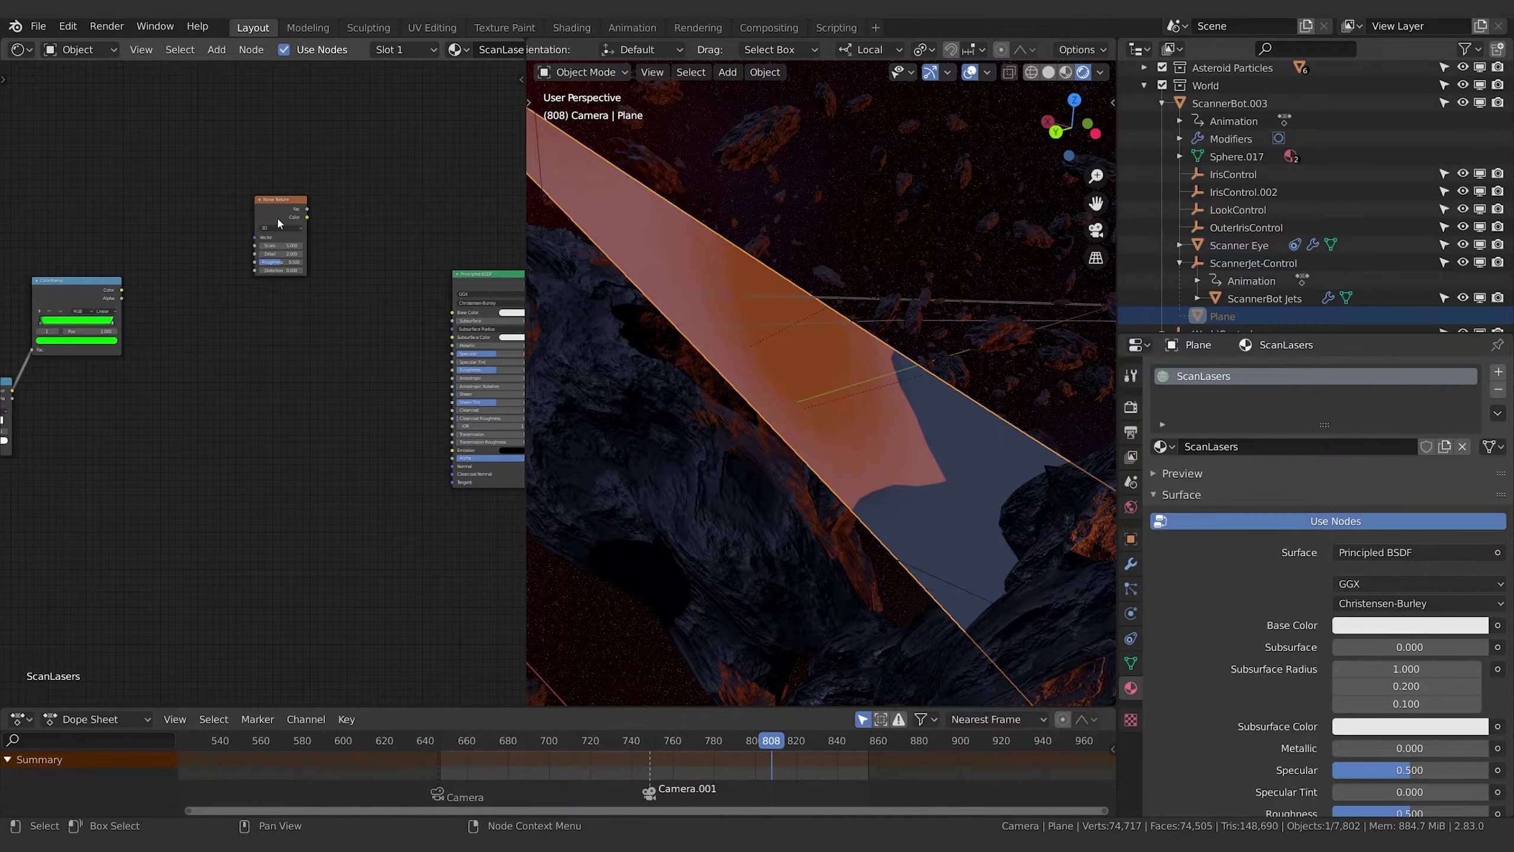
pyautogui.moveTo(278, 223); pyautogui.dragTo(452, 449)
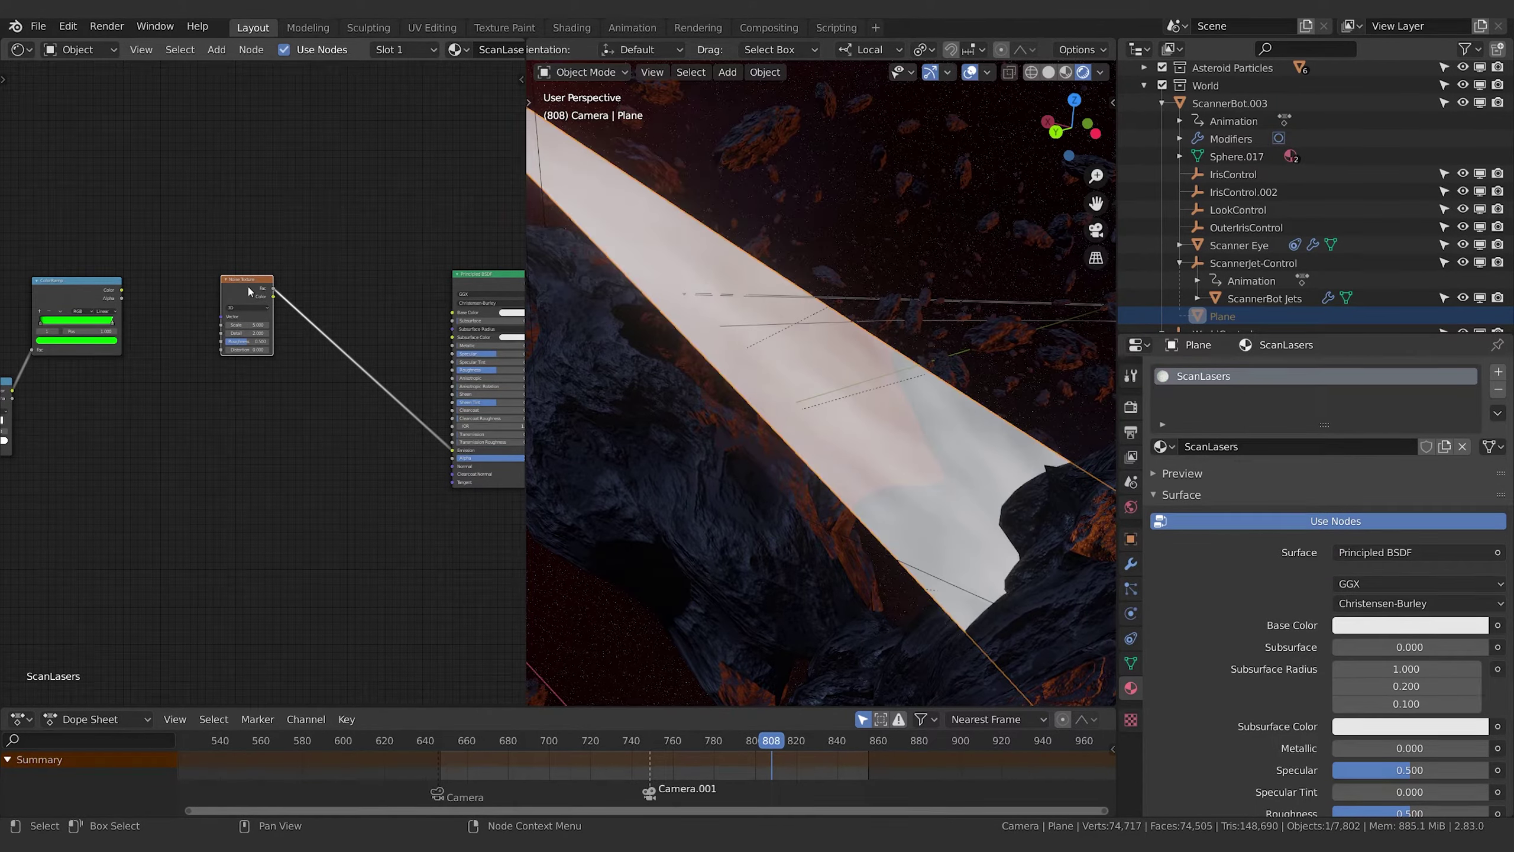
pyautogui.moveTo(247, 325); pyautogui.dragTo(811, 325)
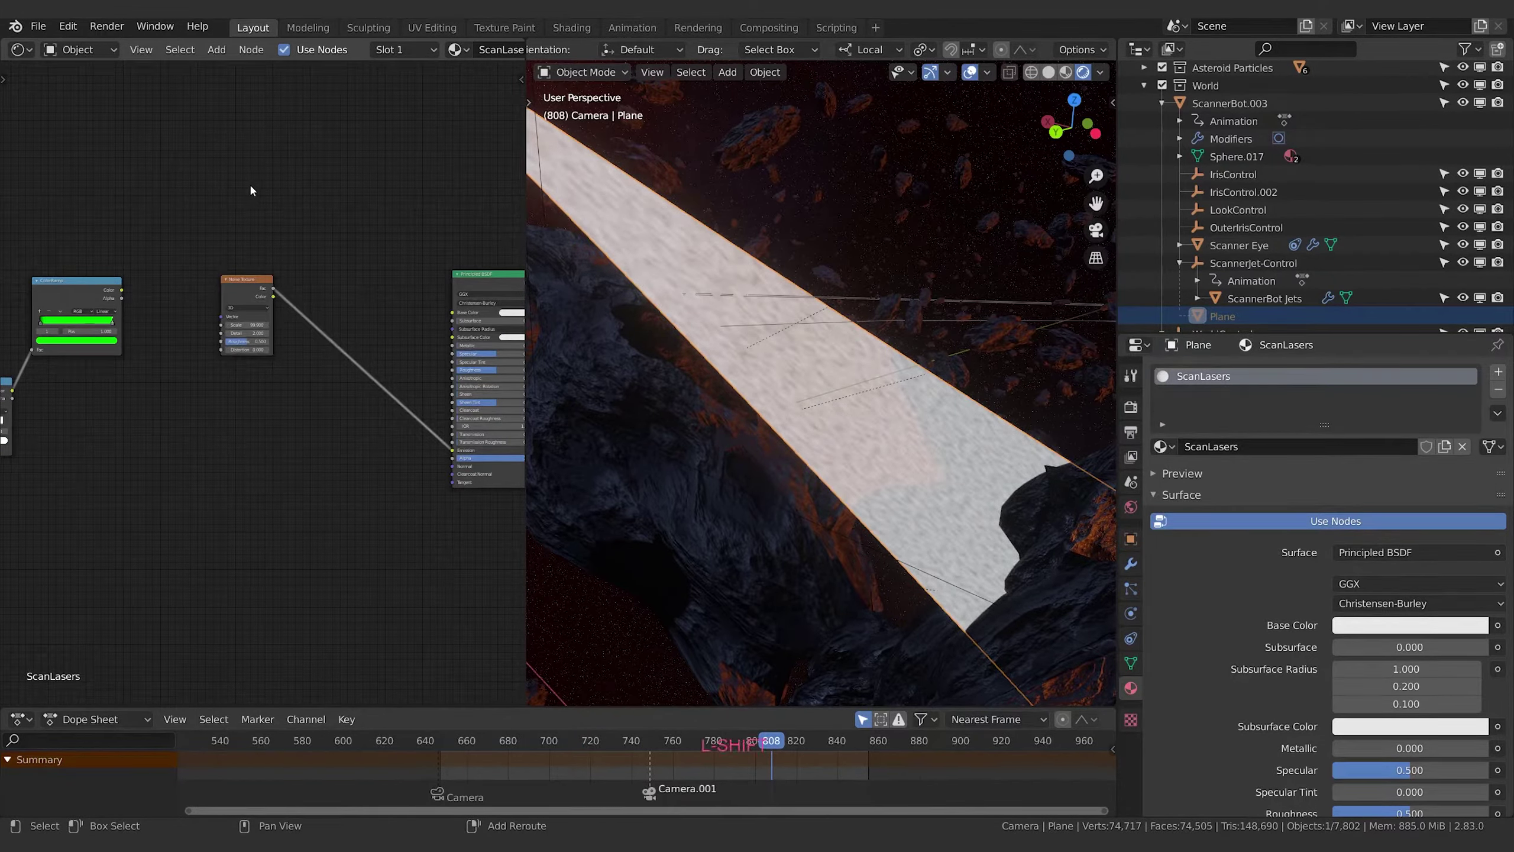
# Insert a new ColorRamp on the link between the new Noise Texture and the Principled BSDF
pyautogui.hotkey('shift', 'a')
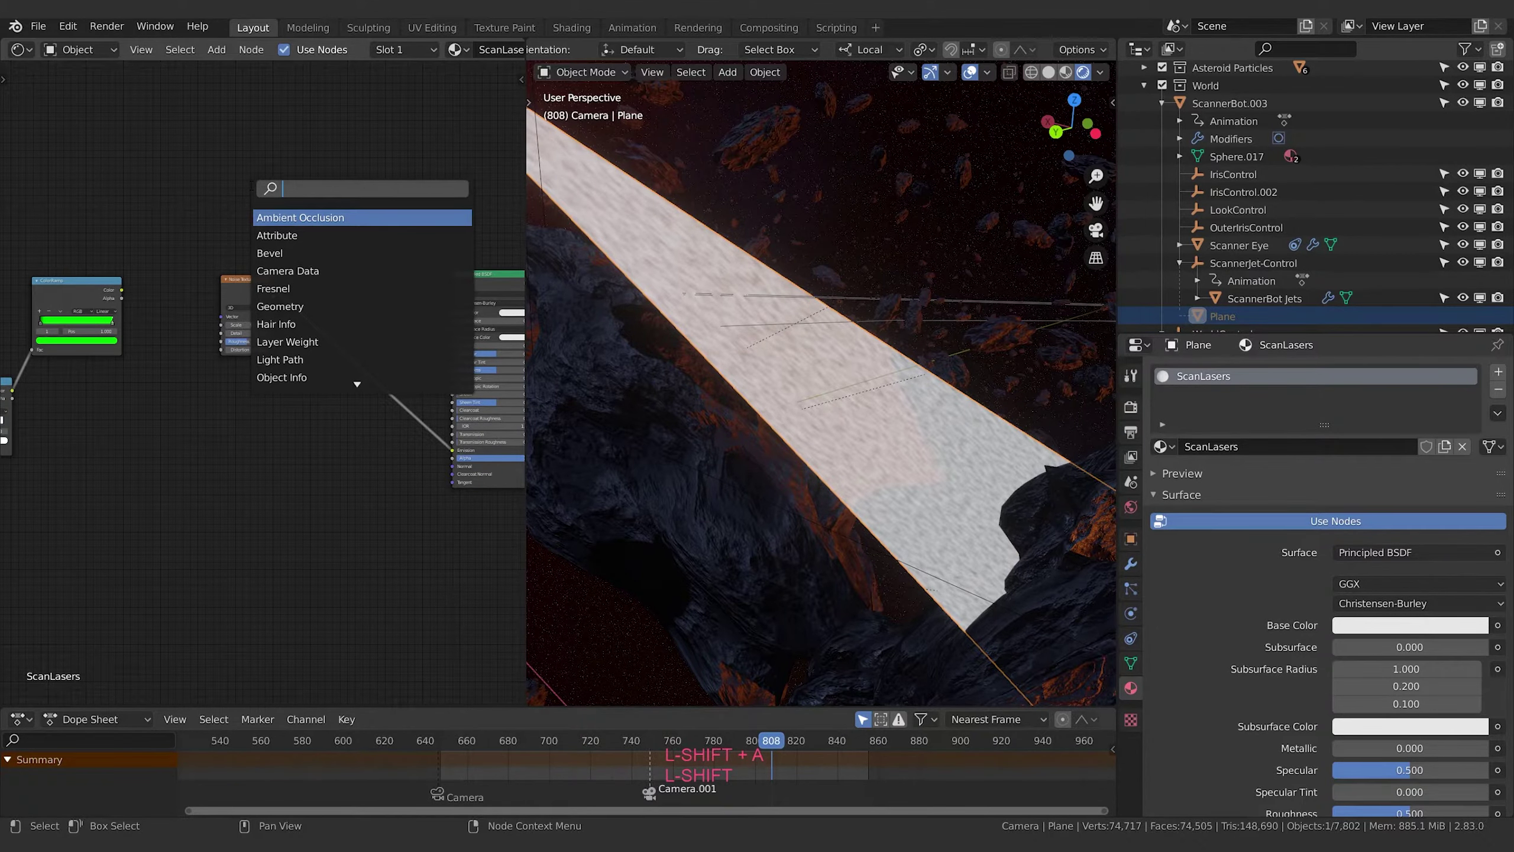
pyautogui.write('color')
pyautogui.press('Return')
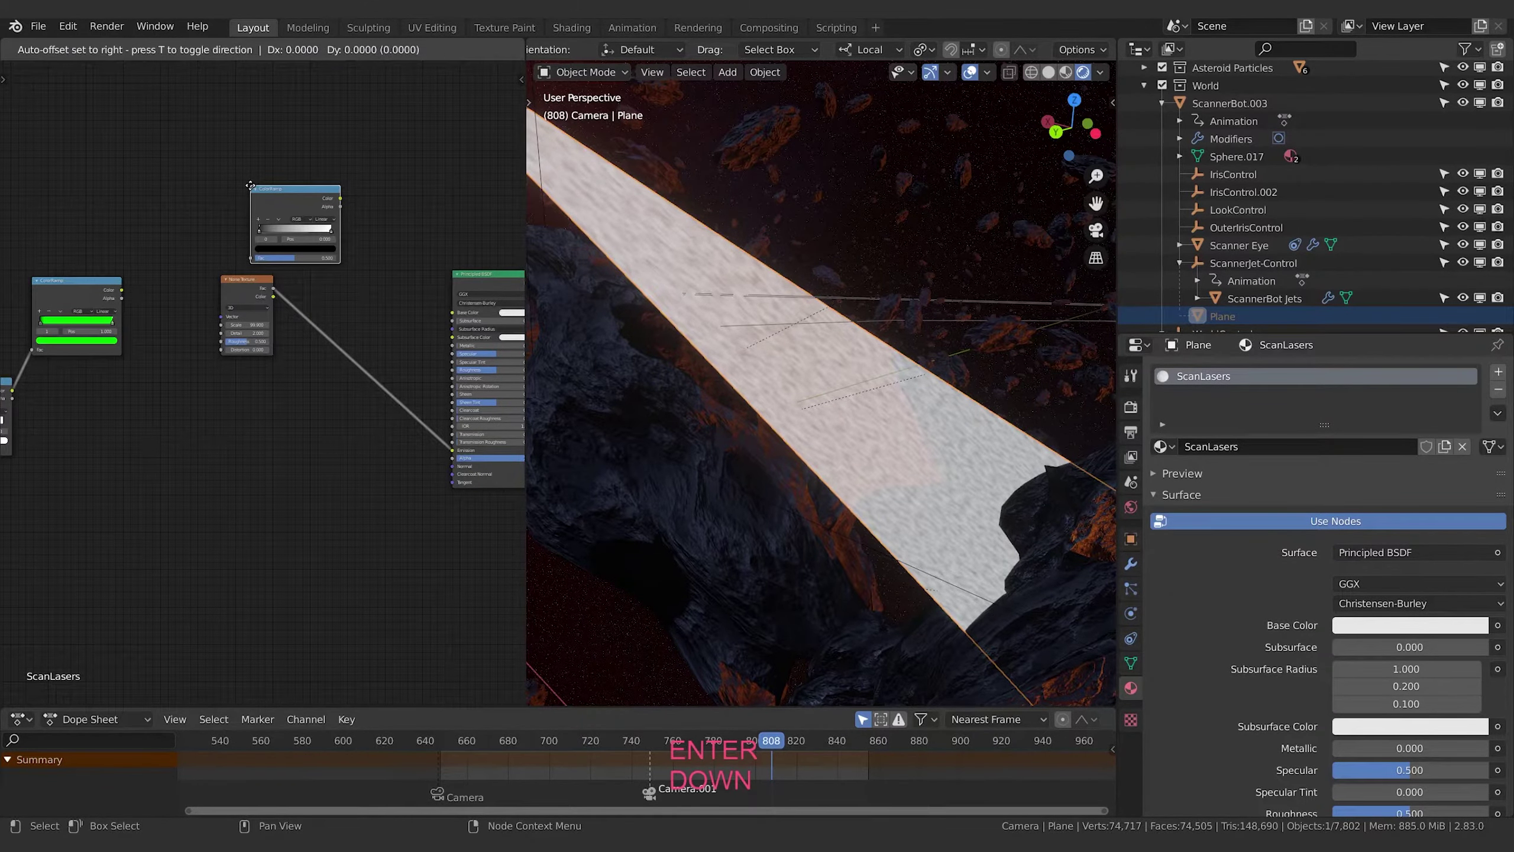
pyautogui.click(304, 291)
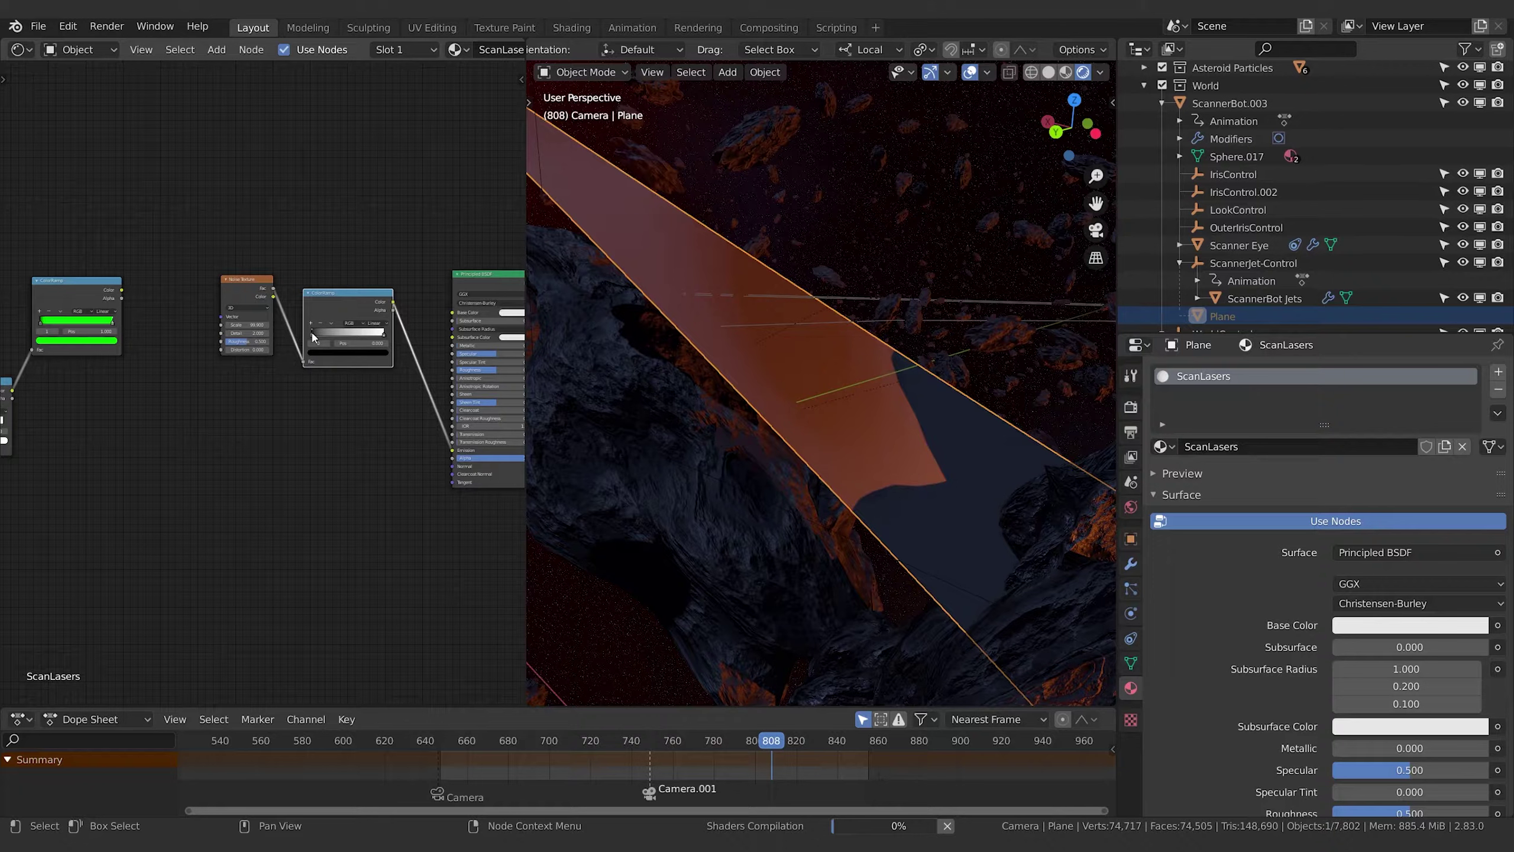
# Bring the new ColorRamp's black and white stops close together for strong contrast, and raise the noise Scale further
pyautogui.moveTo(326, 337); pyautogui.dragTo(360, 337)
pyautogui.click(374, 338)
pyautogui.moveTo(248, 325); pyautogui.dragTo(275, 325)
pyautogui.click(345, 334)
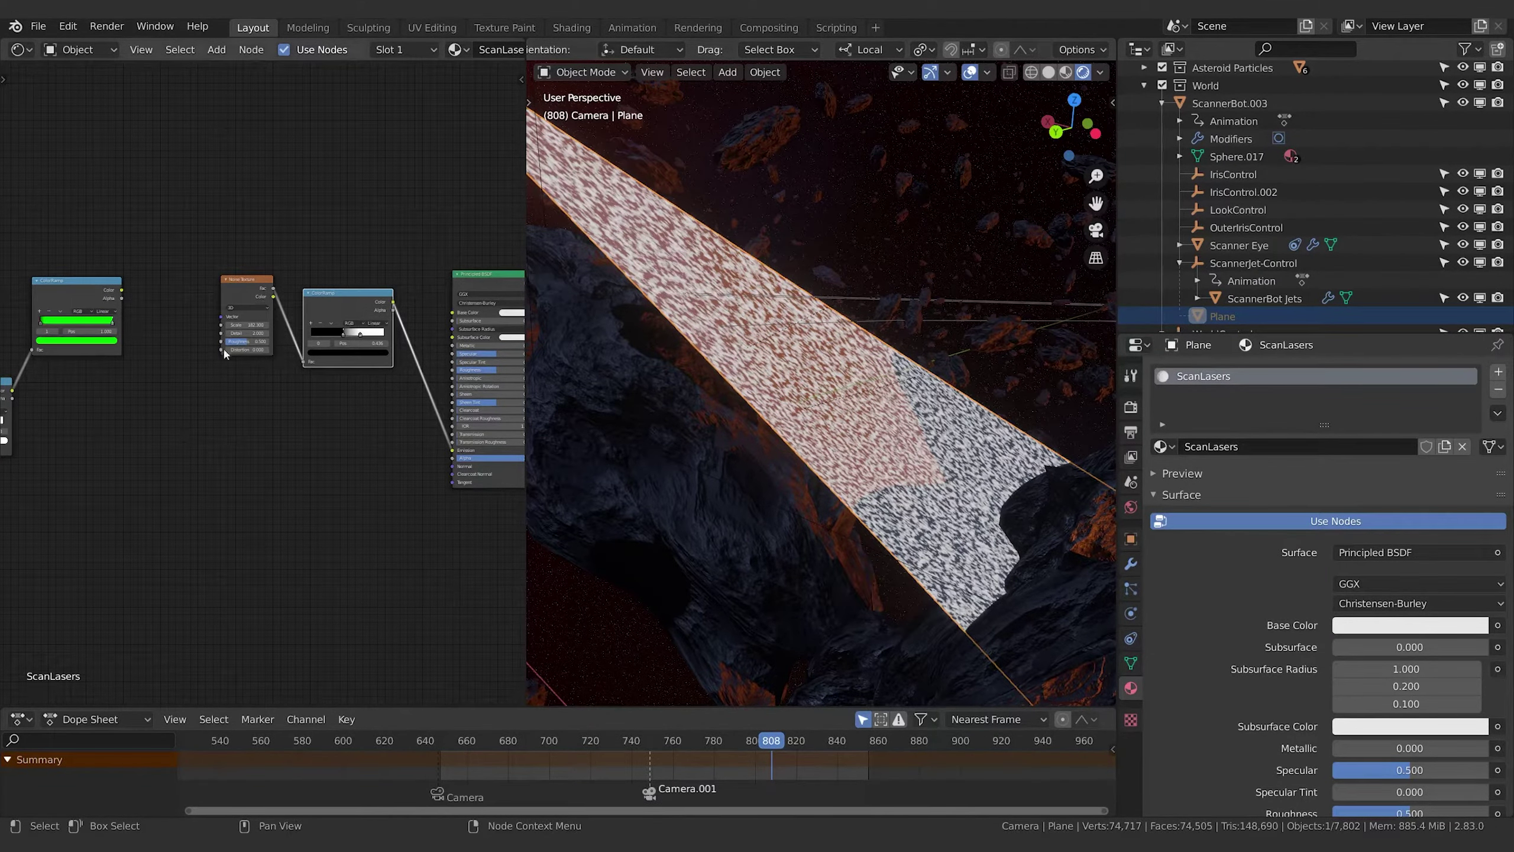
# Rearrange the nodes so the new Noise Texture and its ColorRamp sit above the green ColorRamp
pyautogui.moveTo(64, 298); pyautogui.dragTo(239, 412)
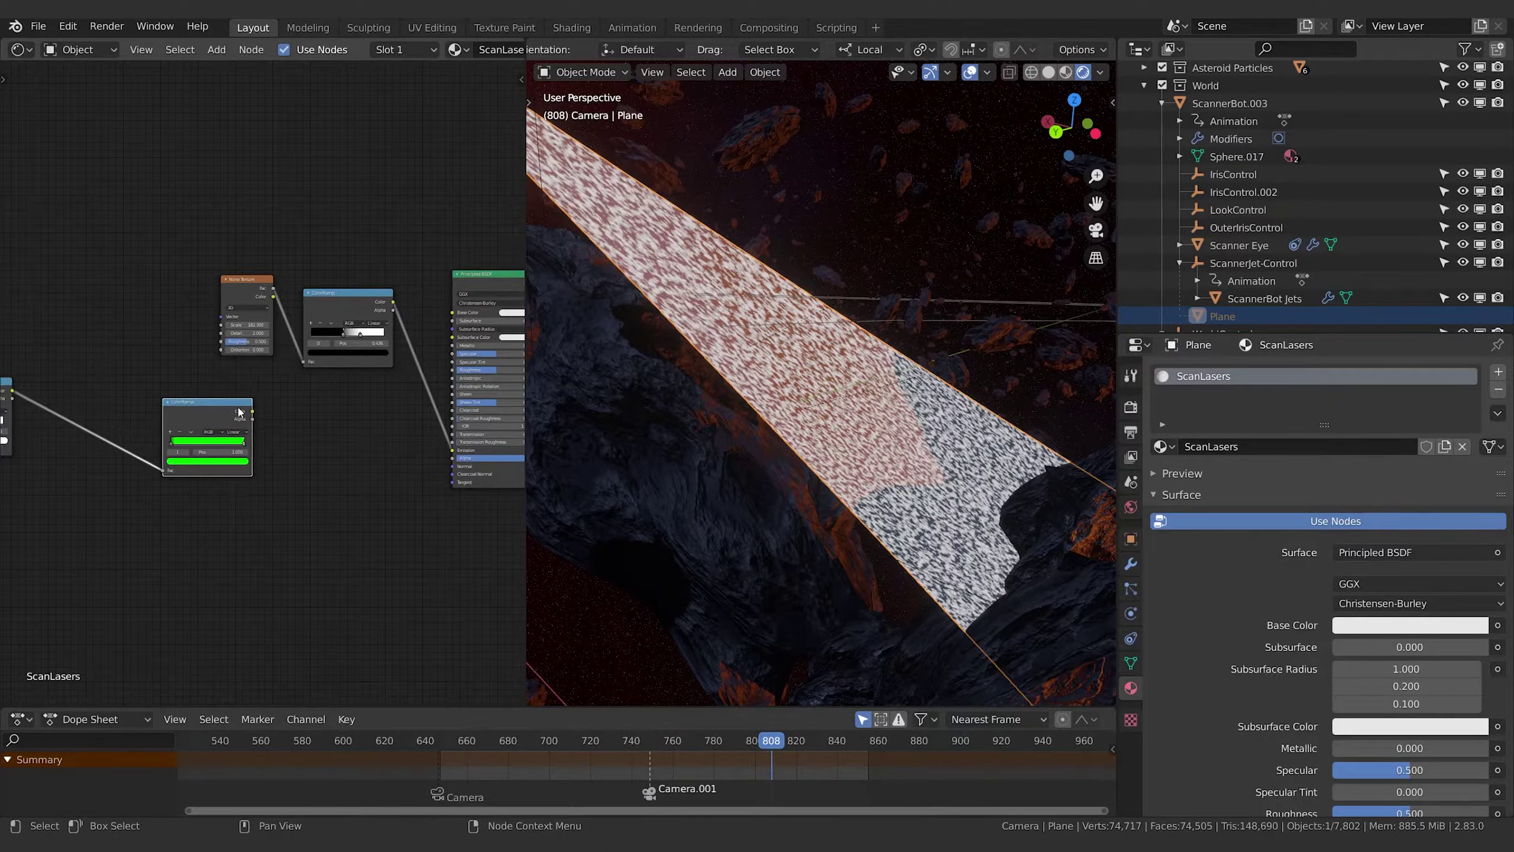
pyautogui.click(350, 298)
pyautogui.keyDown('shift'); pyautogui.click(223, 282); pyautogui.keyUp('shift')
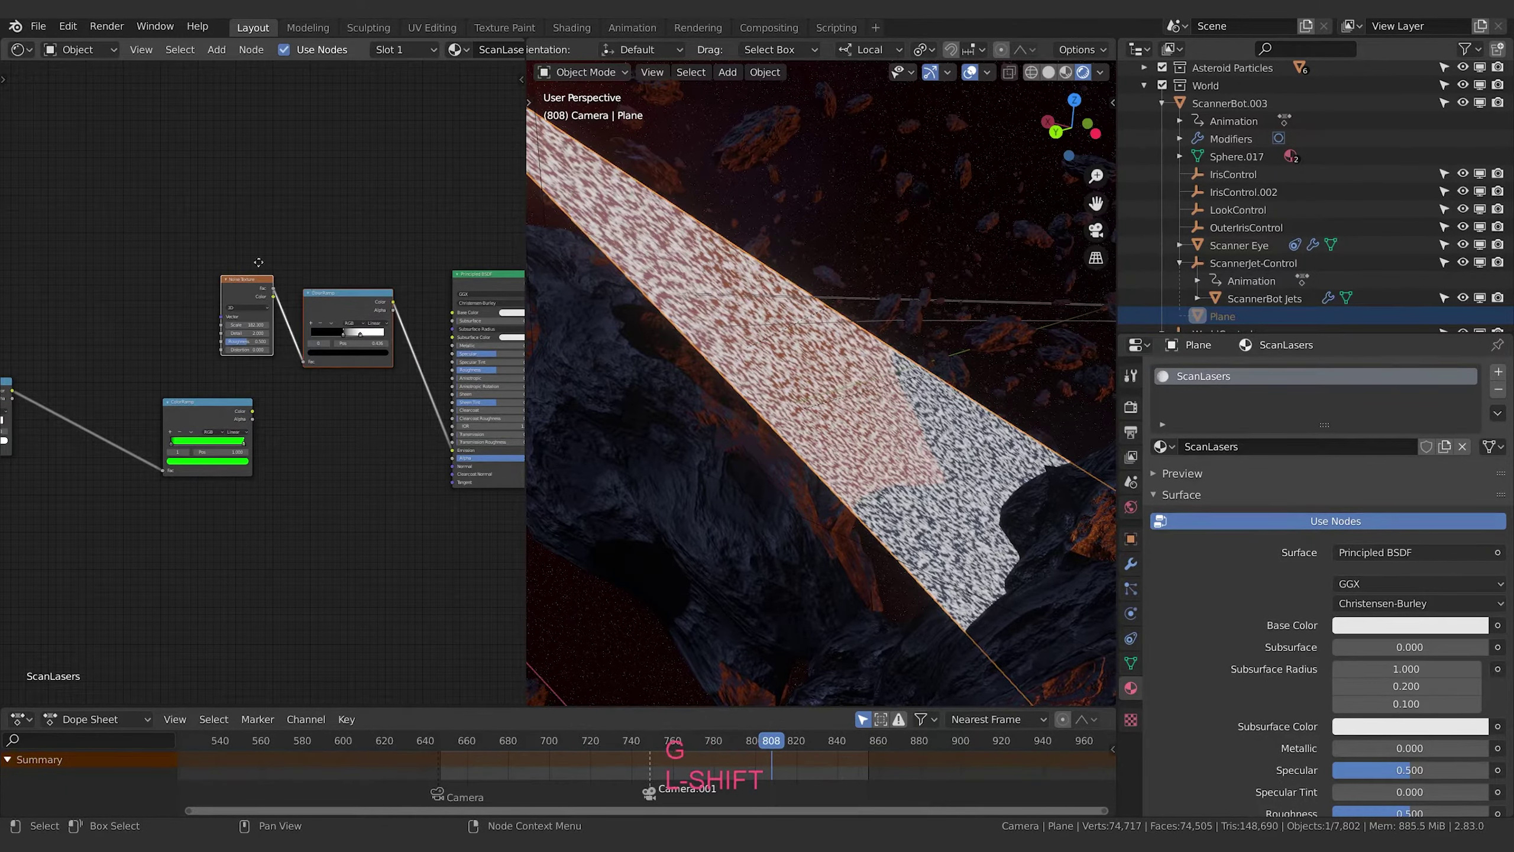
pyautogui.press('g')
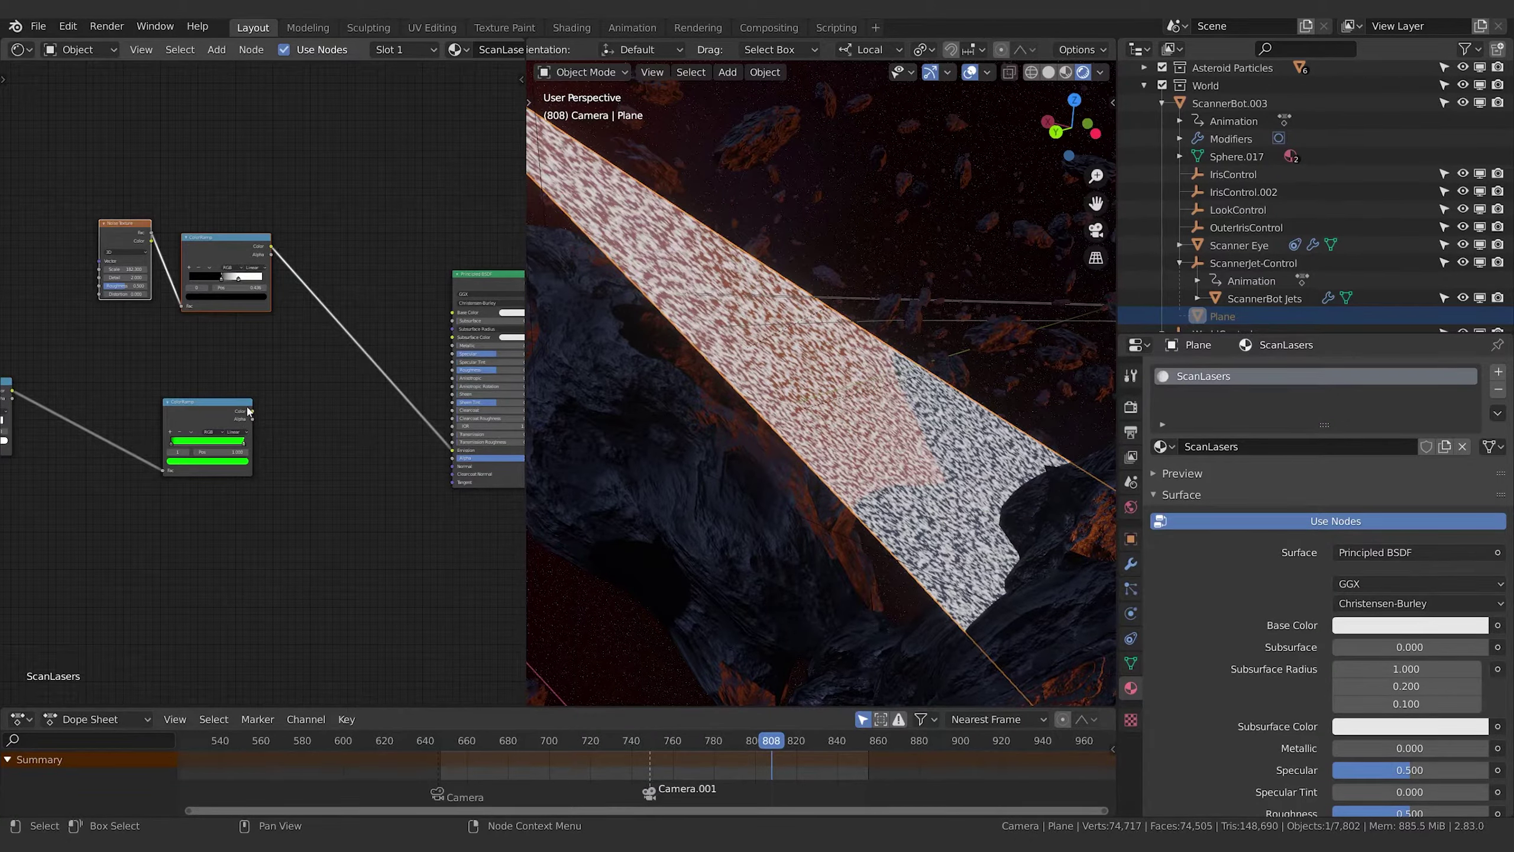
# Add a MixRGB node between the green ColorRamp and the Principled BSDF
pyautogui.click(296, 391)
pyautogui.hotkey('shift', 'a')
pyautogui.click(298, 389)
pyautogui.write('mix')
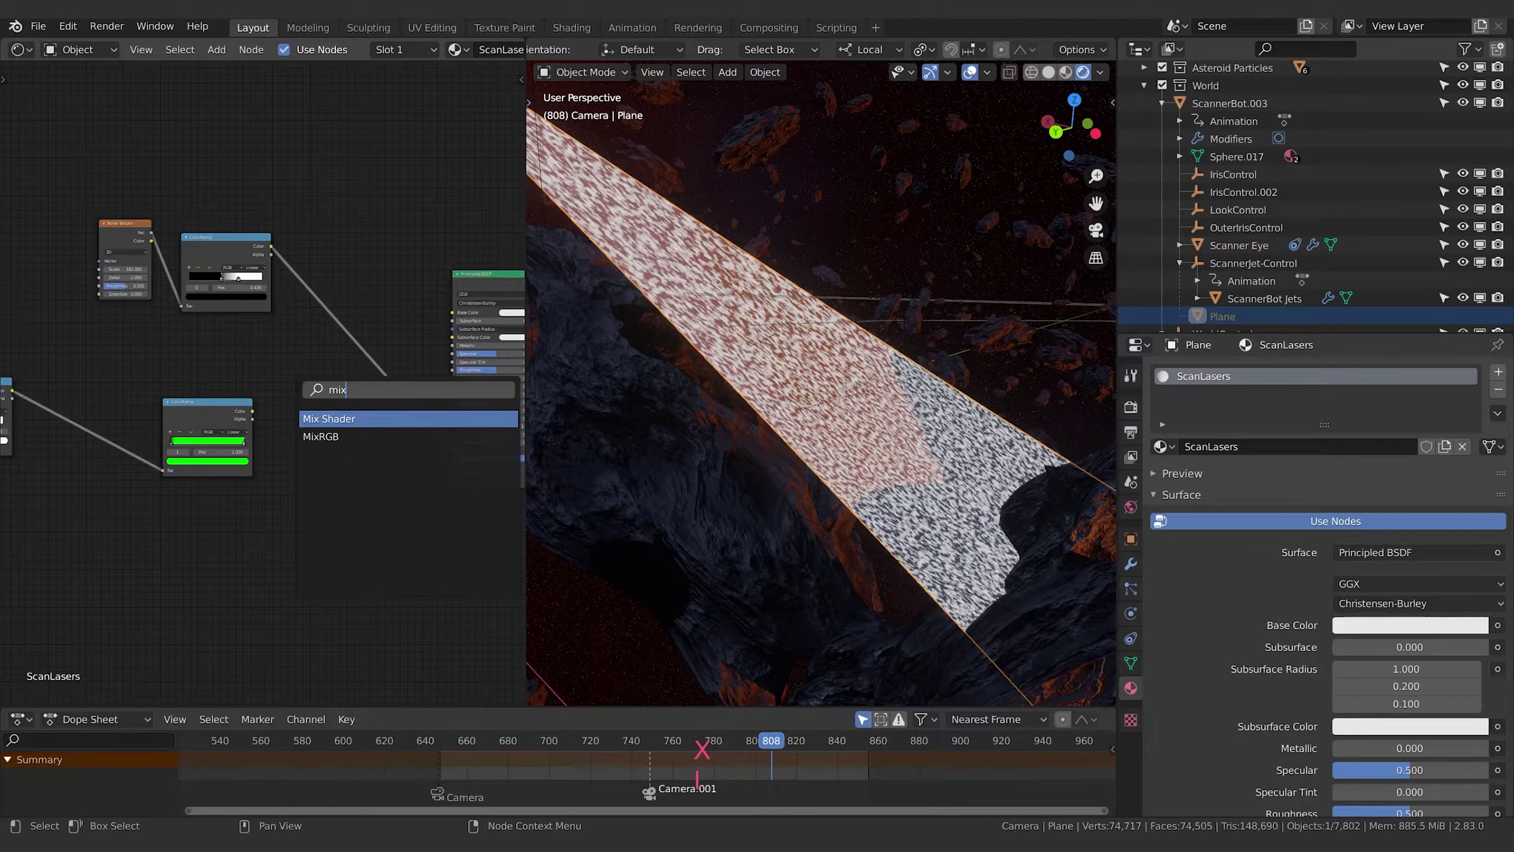
pyautogui.press('Down')
pyautogui.press('Return')
pyautogui.click(293, 371)
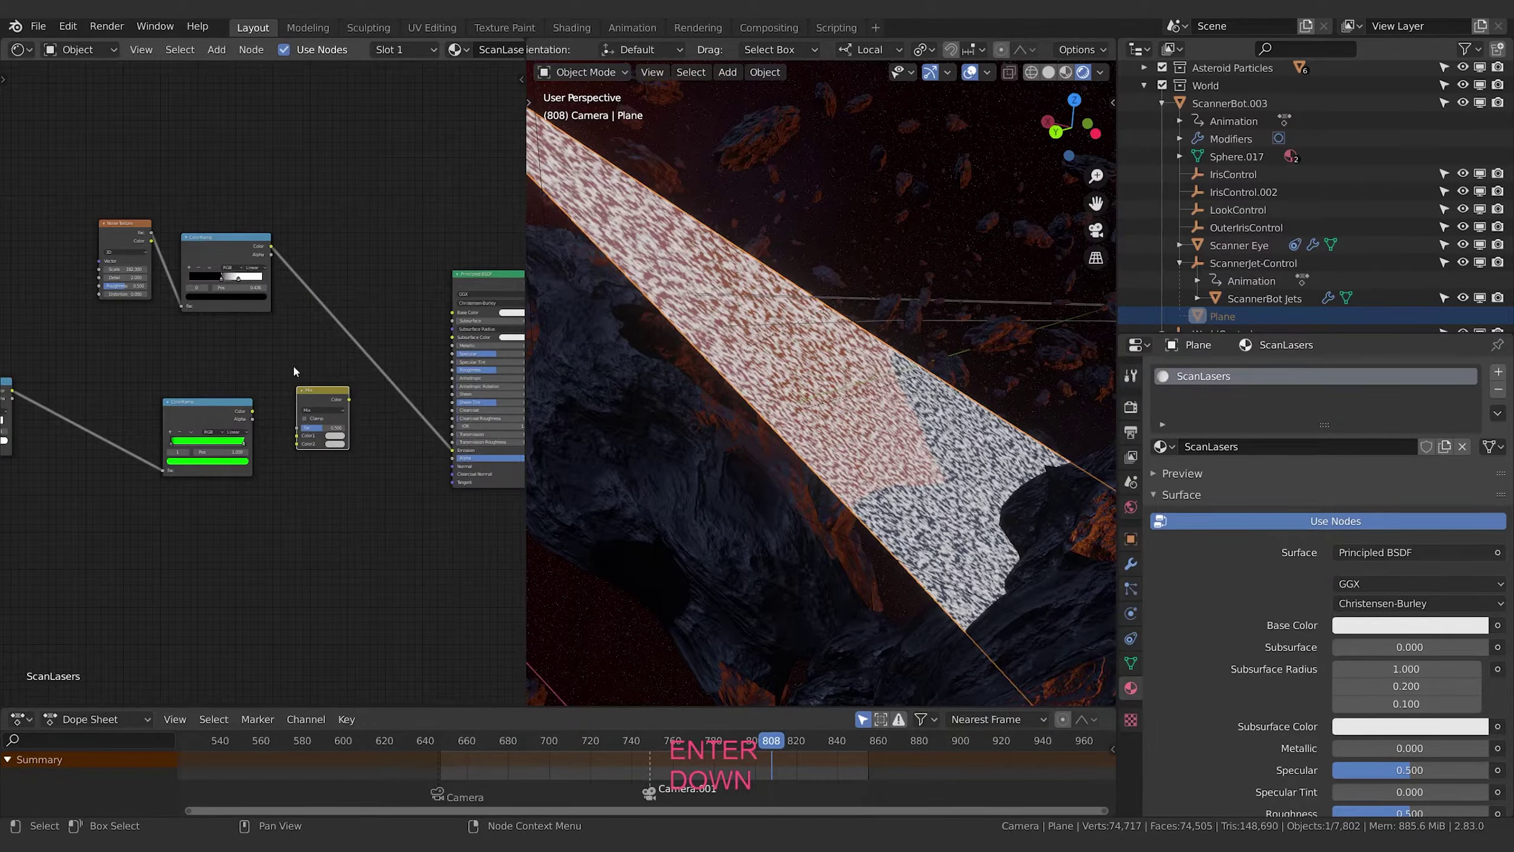
# Multiply the noise ColorRamp with the green ColorRamp in the mix node at Fac 1.000, and connect its Color to Emission
pyautogui.moveTo(271, 246)
pyautogui.mouseDown()
pyautogui.moveTo(302, 465)
pyautogui.moveTo(298, 436)
pyautogui.moveTo(276, 442)
pyautogui.moveTo(345, 428)
pyautogui.mouseUp()
pyautogui.click(325, 411)
pyautogui.click(325, 438)
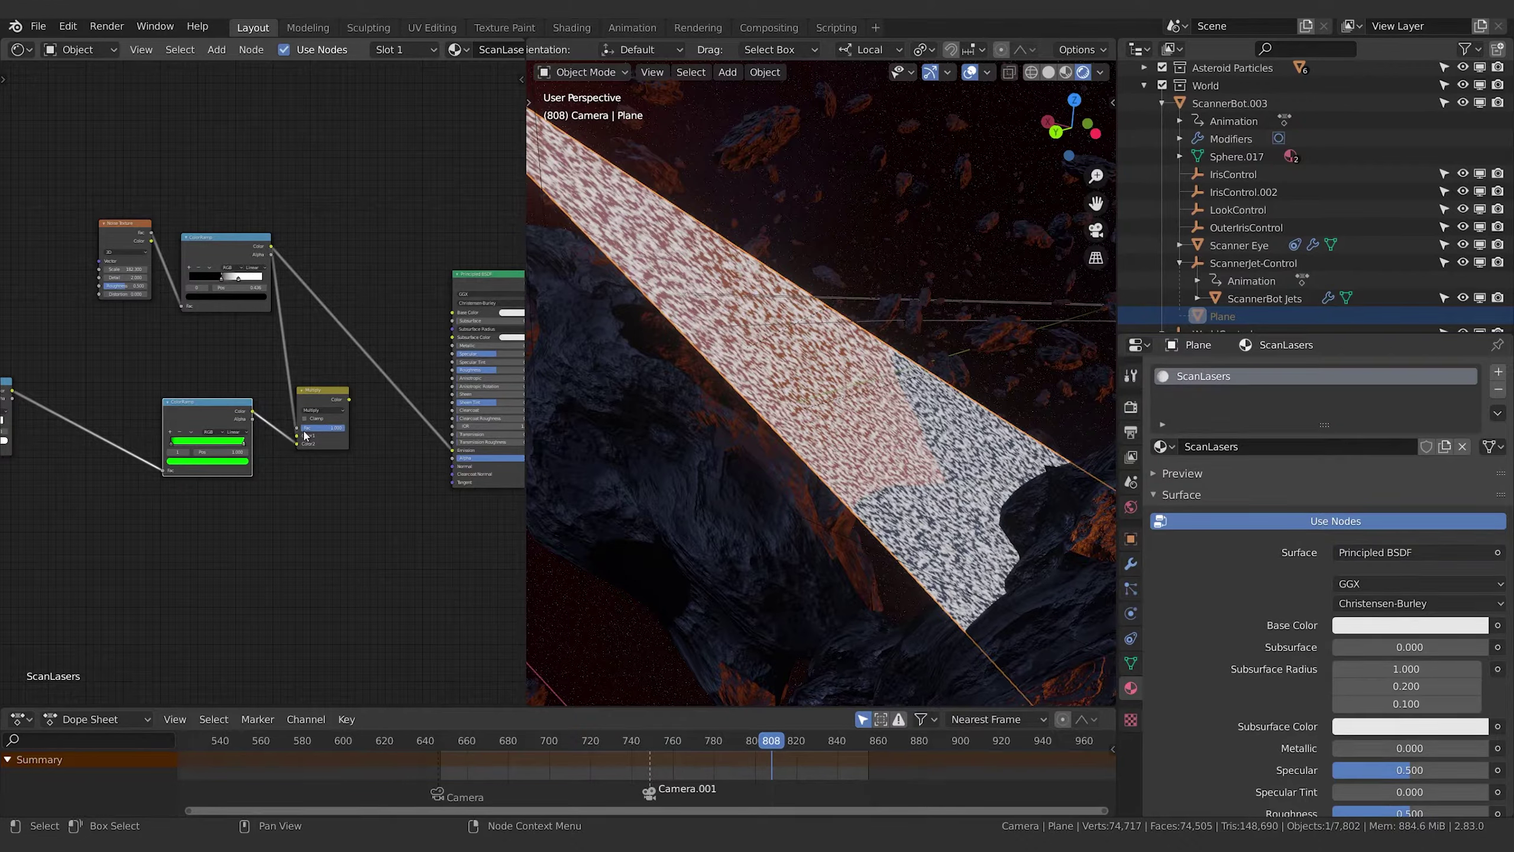
pyautogui.moveTo(350, 399)
pyautogui.mouseDown()
pyautogui.moveTo(391, 433)
pyautogui.moveTo(452, 450)
pyautogui.mouseUp()
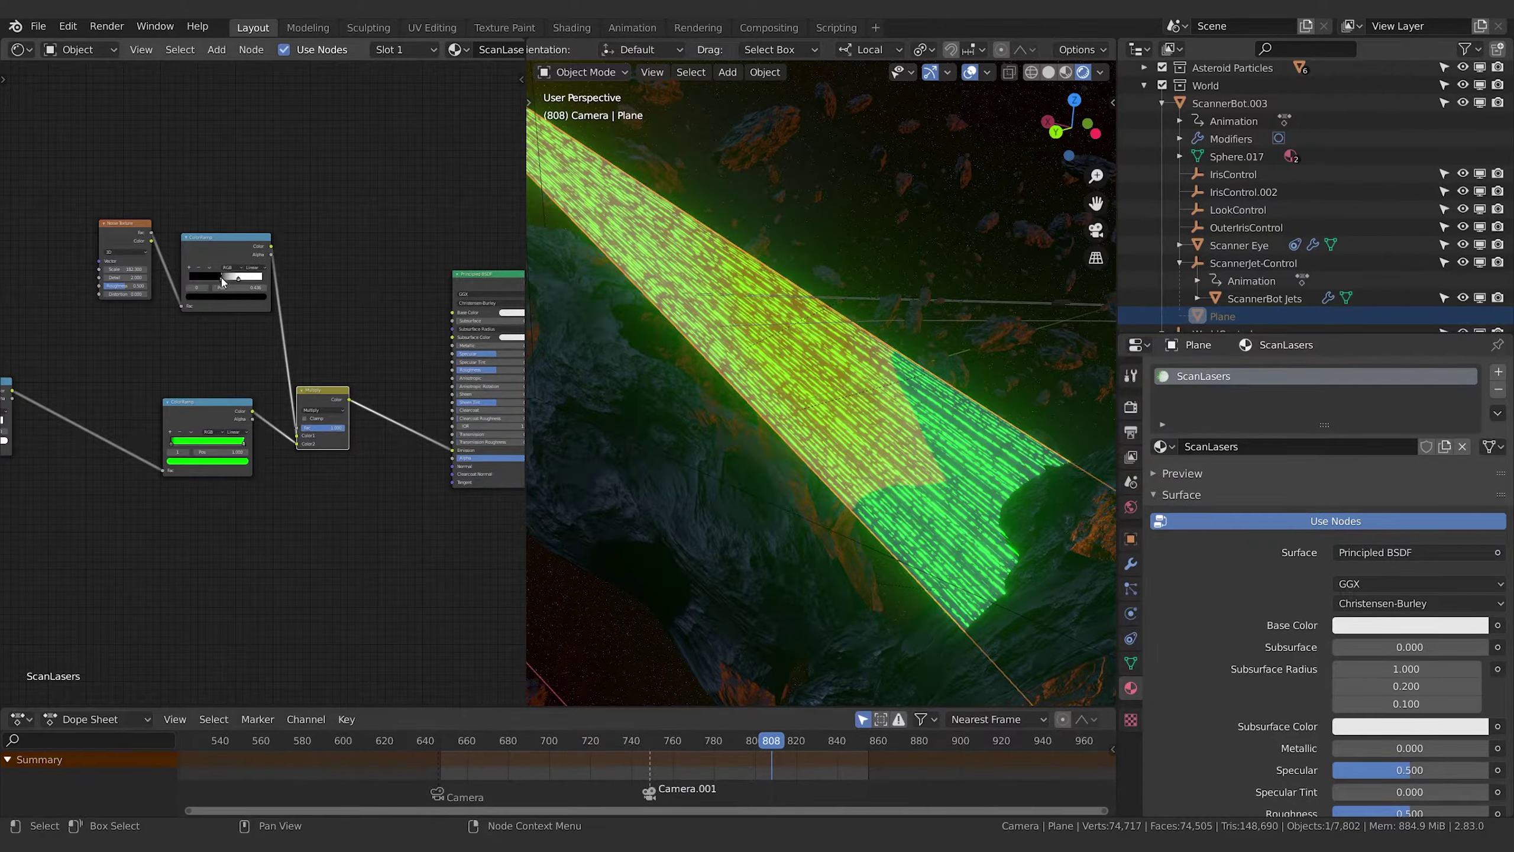
# Lighten the noise ColorRamp's black stop to dark grey and move its white stop to 0.494
pyautogui.click(231, 296)
pyautogui.moveTo(248, 244); pyautogui.dragTo(250, 232)
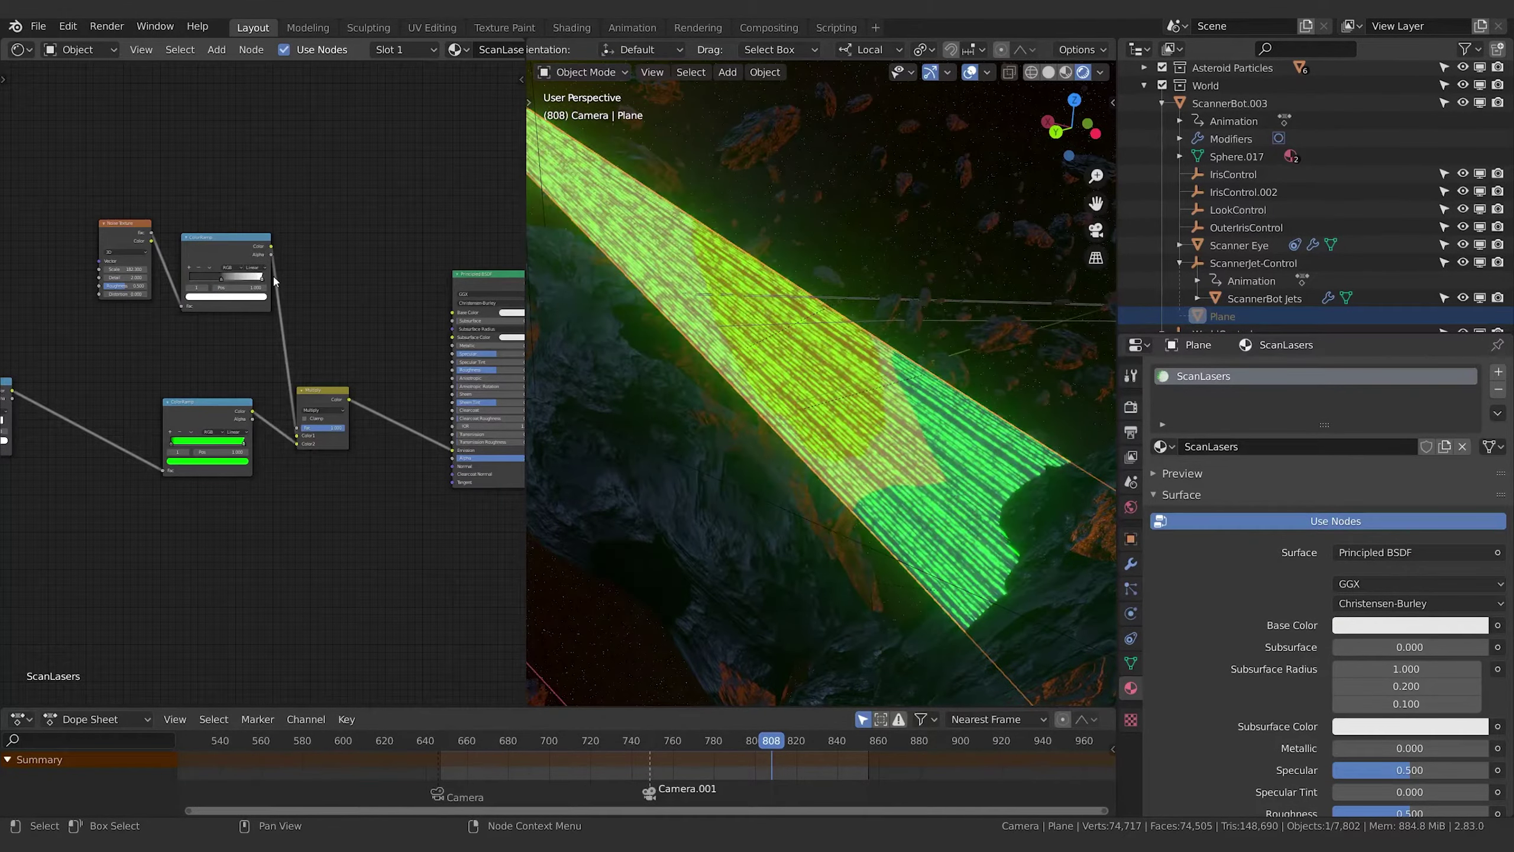
pyautogui.moveTo(262, 278); pyautogui.dragTo(227, 280)
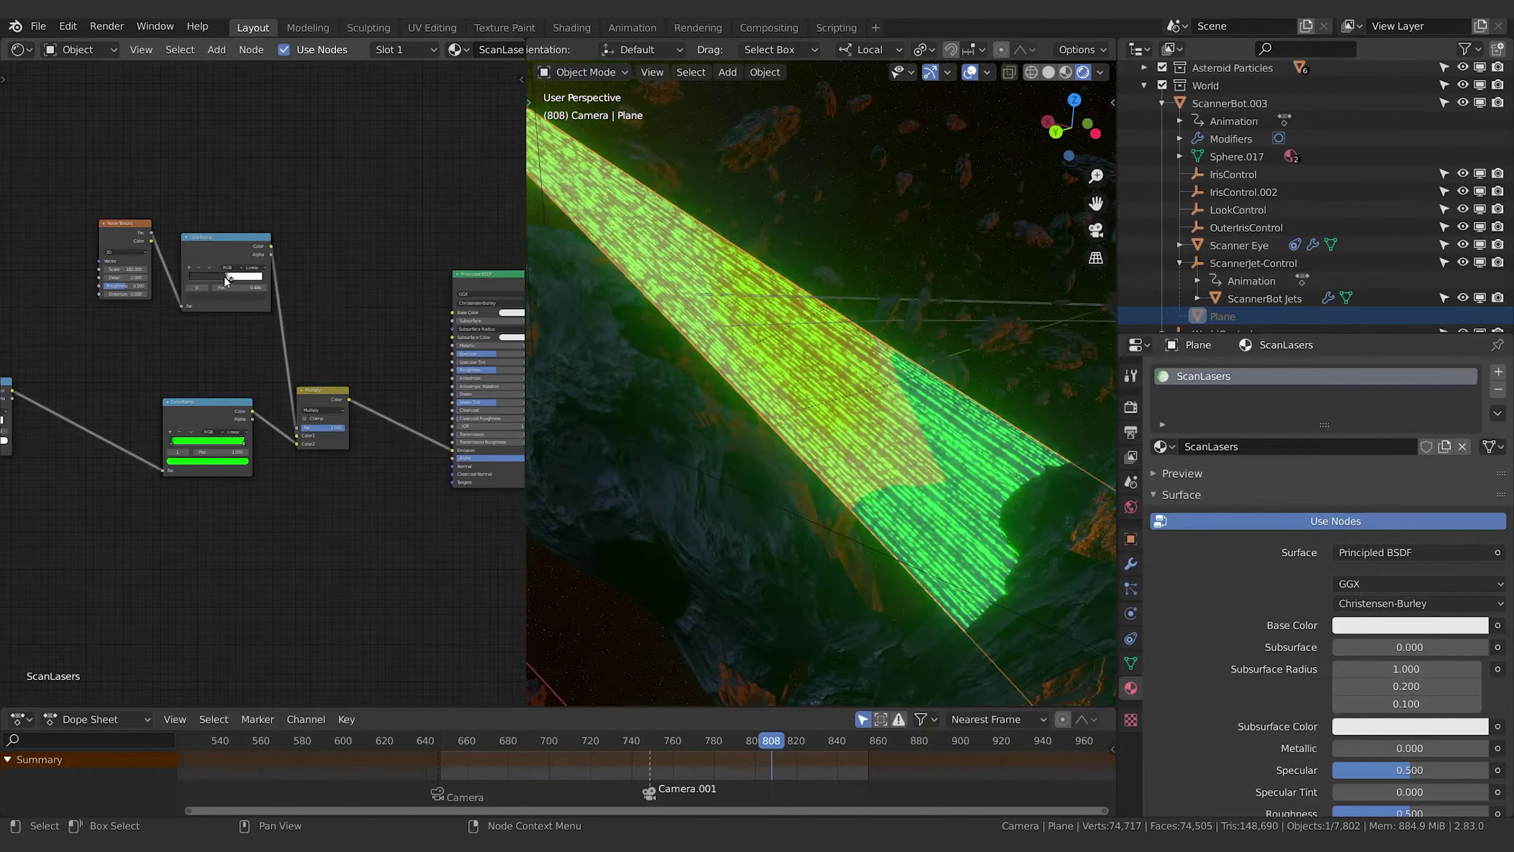
# Connect the original stripe ColorRamp's Color to the Principled BSDF's Alpha
pyautogui.moveTo(737, 327); pyautogui.dragTo(773, 386, button='middle')
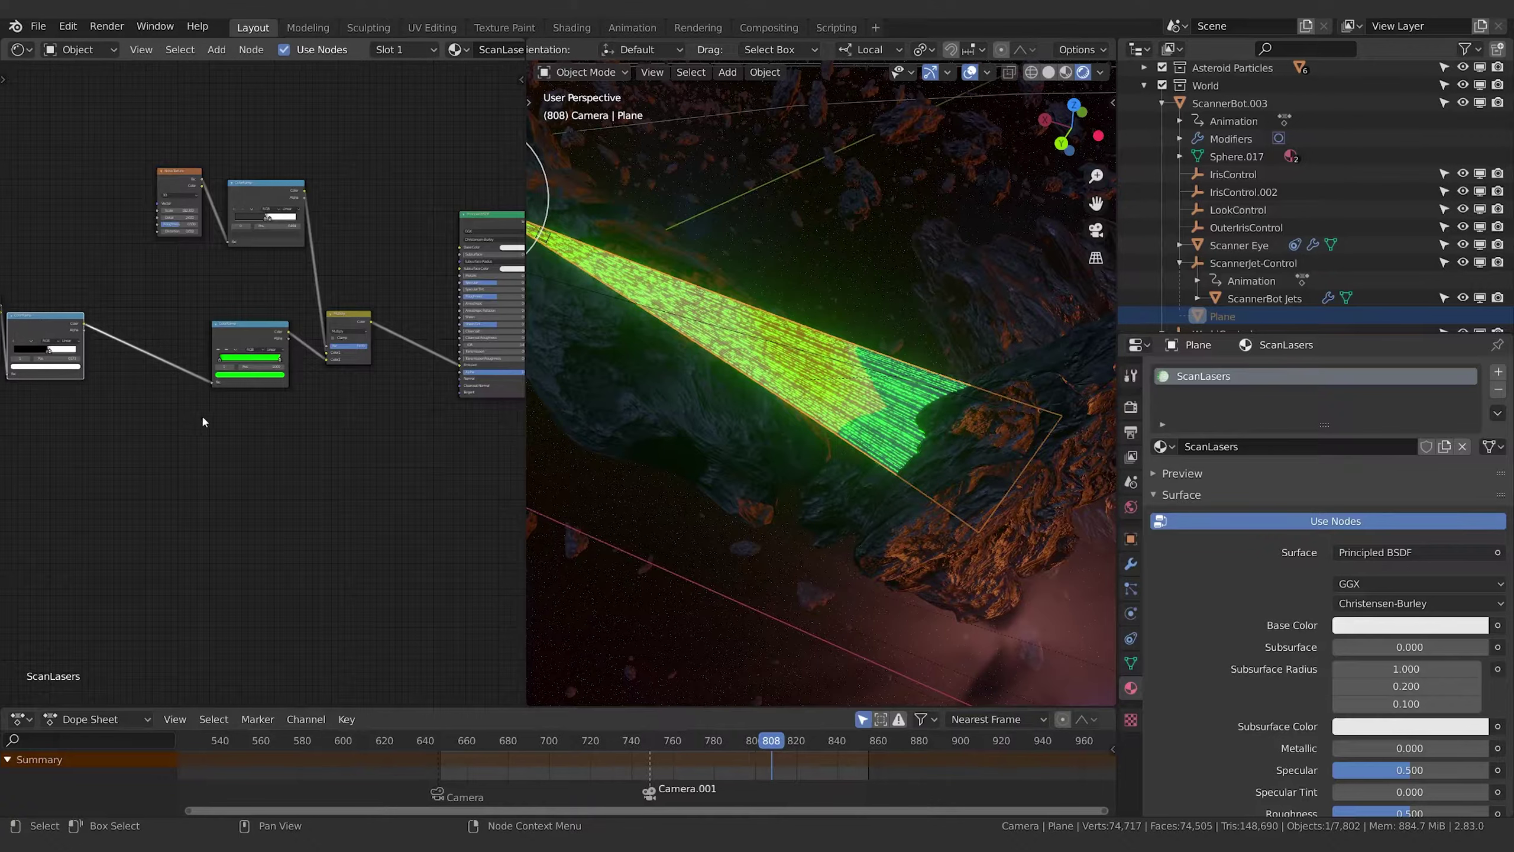
pyautogui.moveTo(201, 415); pyautogui.dragTo(115, 368, button='middle')
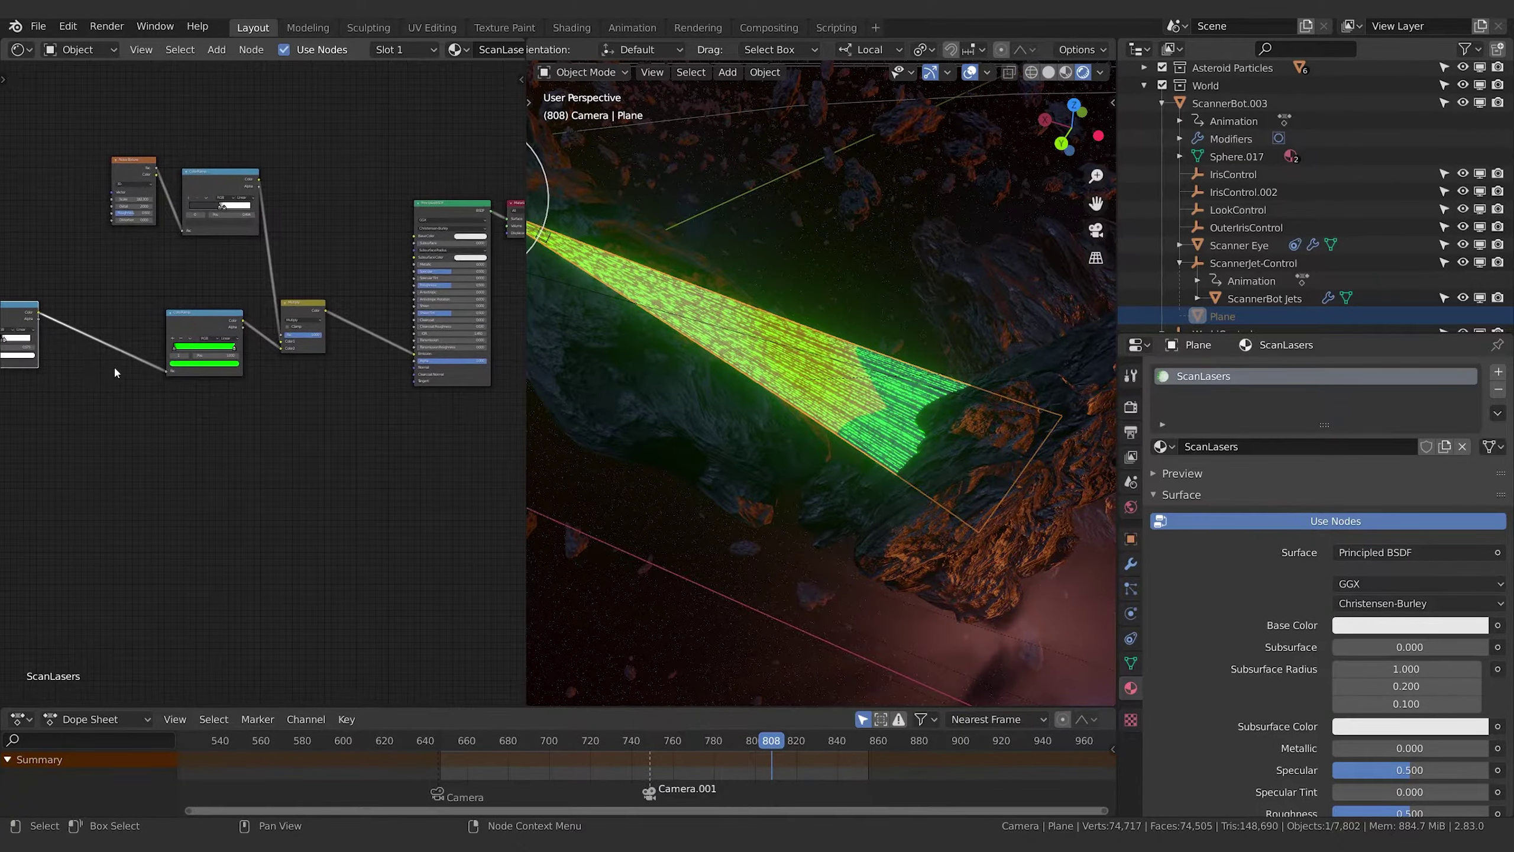
pyautogui.moveTo(37, 318); pyautogui.dragTo(431, 424)
pyautogui.scroll(3, 431, 424)
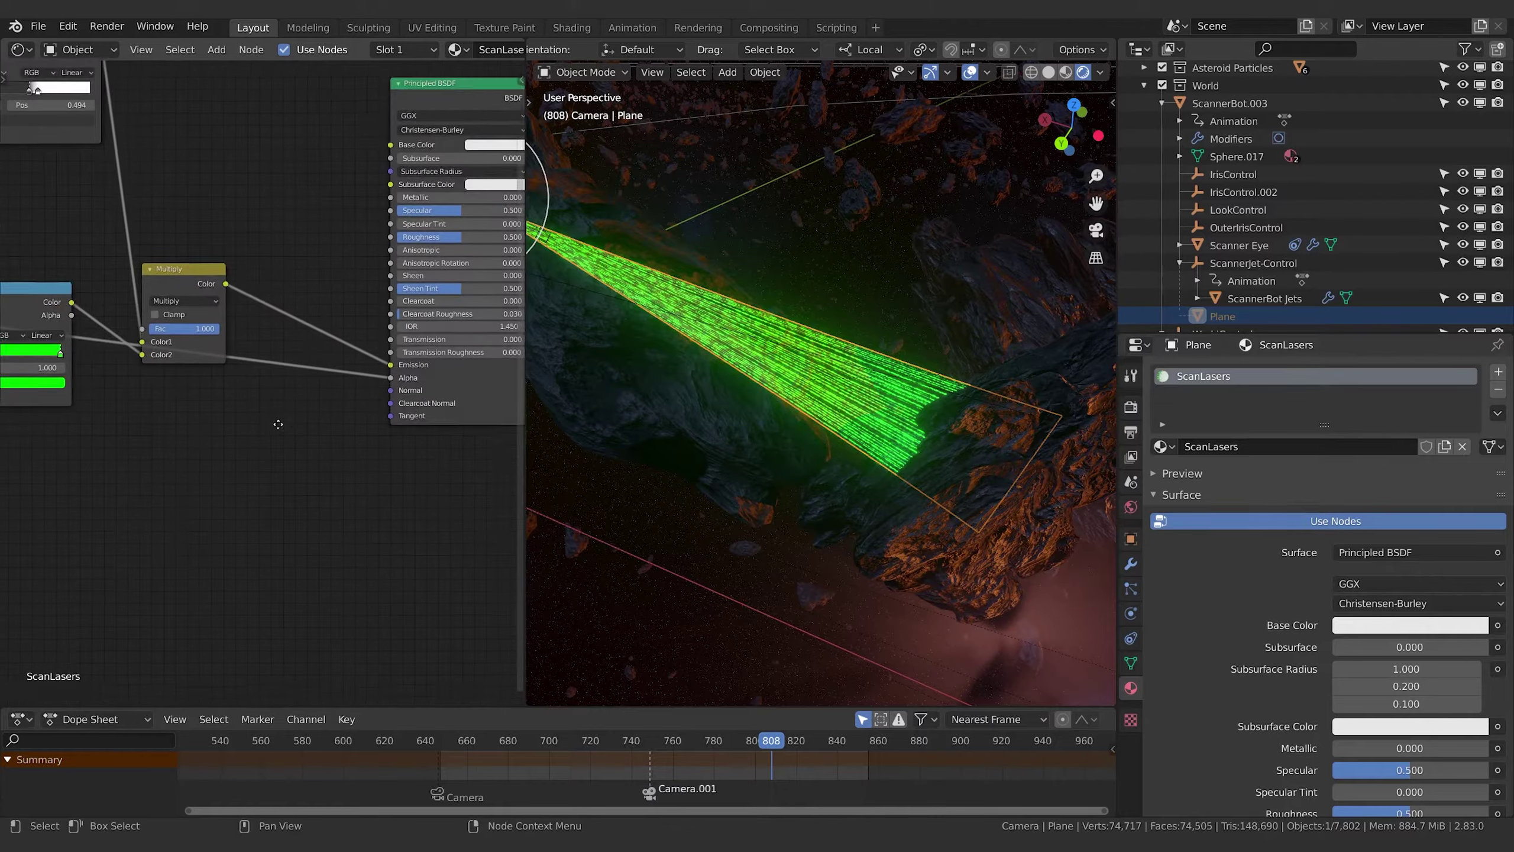
# Examine the beam's noise pattern up close while stepping through nearby frames, ending on frame 803
pyautogui.moveTo(333, 391); pyautogui.dragTo(232, 477, button='middle')
pyautogui.moveTo(859, 465); pyautogui.dragTo(565, 464, button='middle')
pyautogui.moveTo(705, 447); pyautogui.dragTo(731, 445, button='middle')
pyautogui.scroll(3, 827, 472)
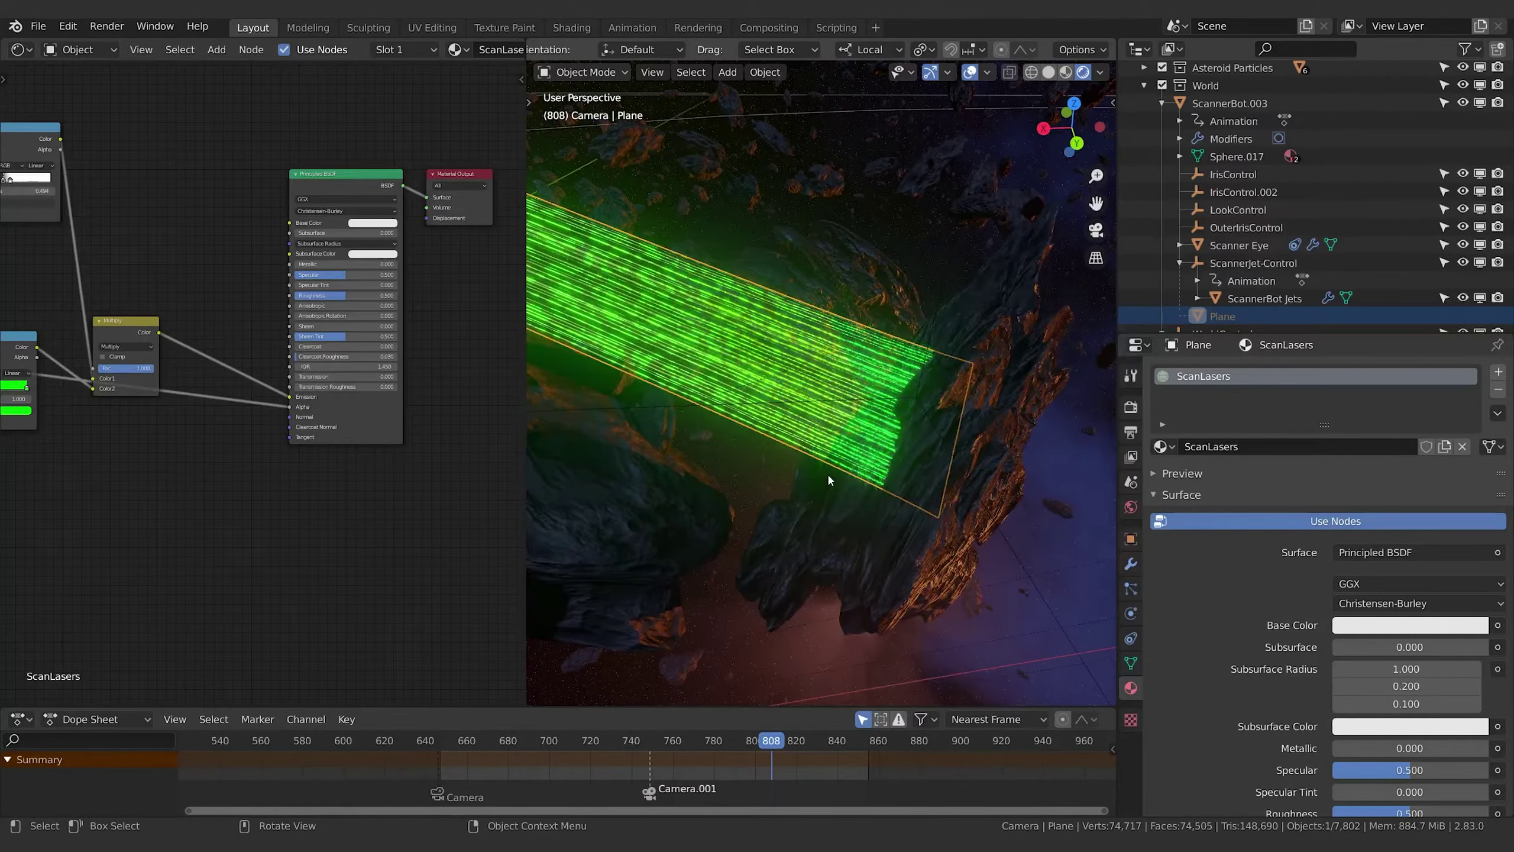
pyautogui.press('Right')
pyautogui.press('Left')
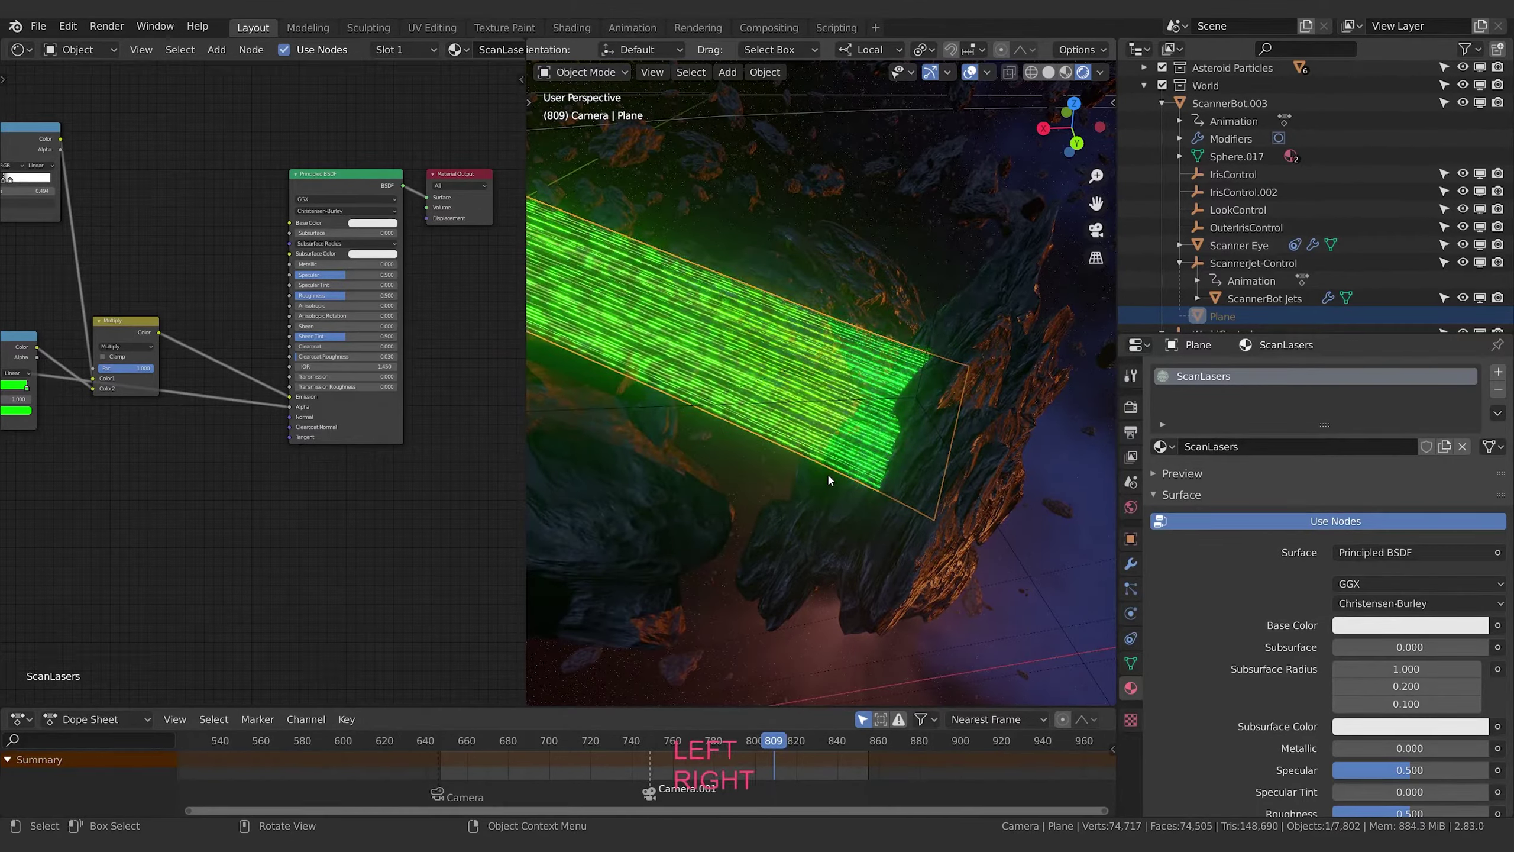
pyautogui.press('Left')
pyautogui.press('Left')
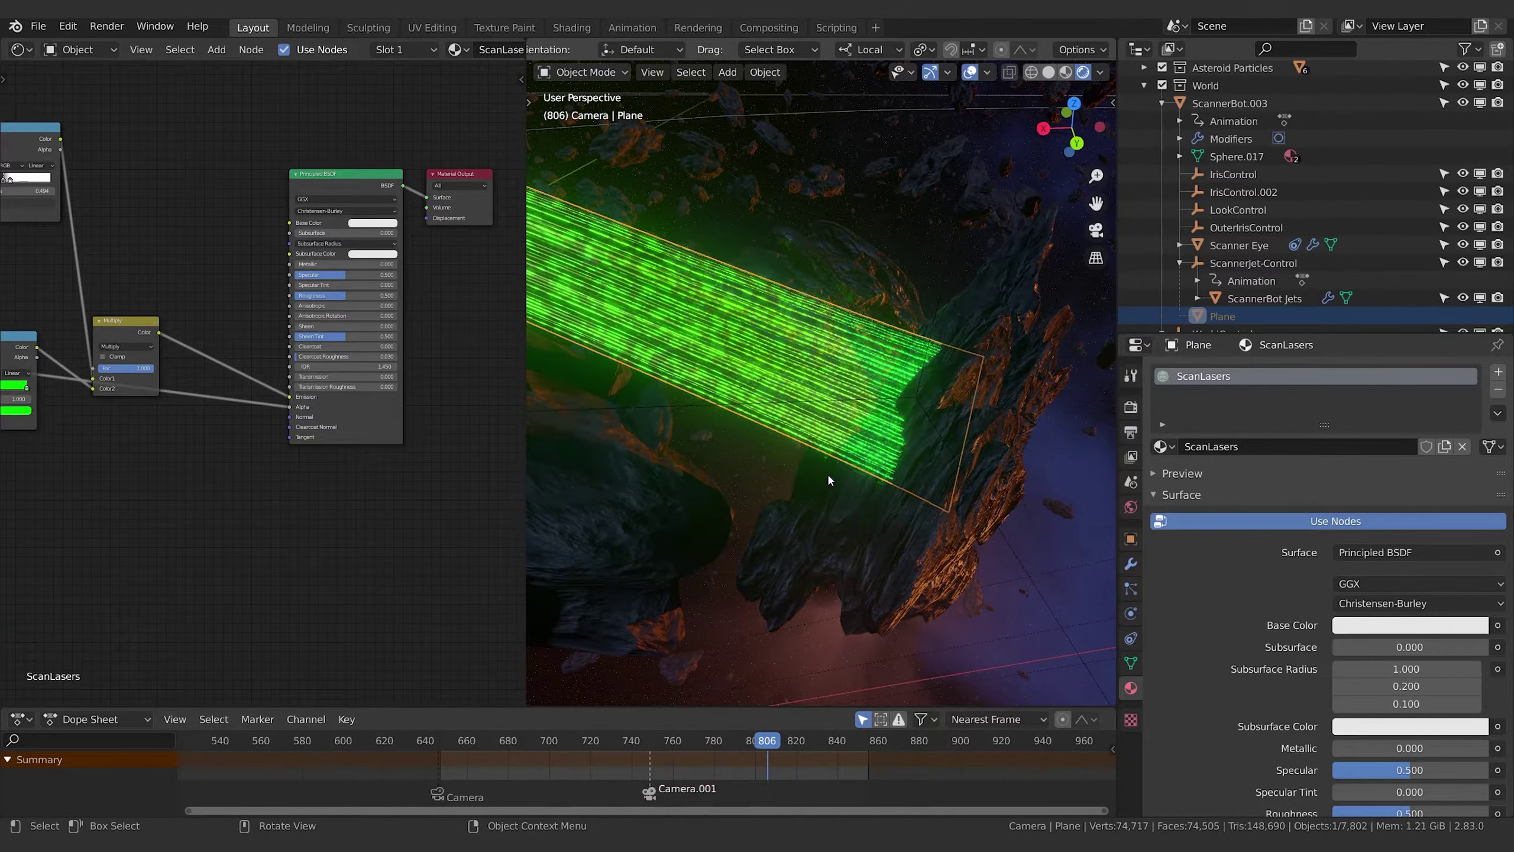
pyautogui.press('Left')
pyautogui.press('Left')
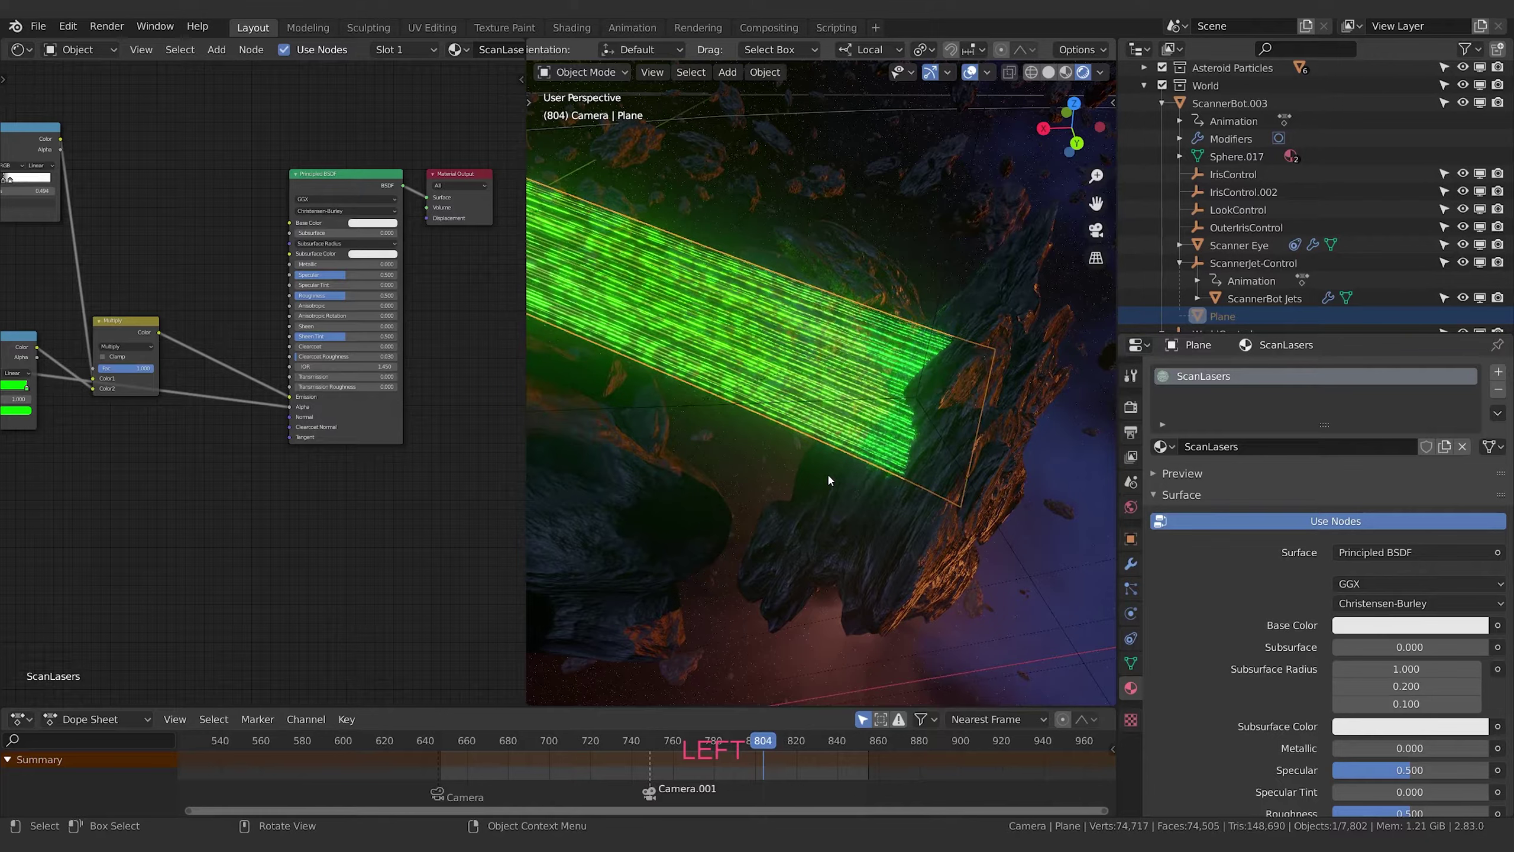
pyautogui.press('Left')
pyautogui.press('Left')
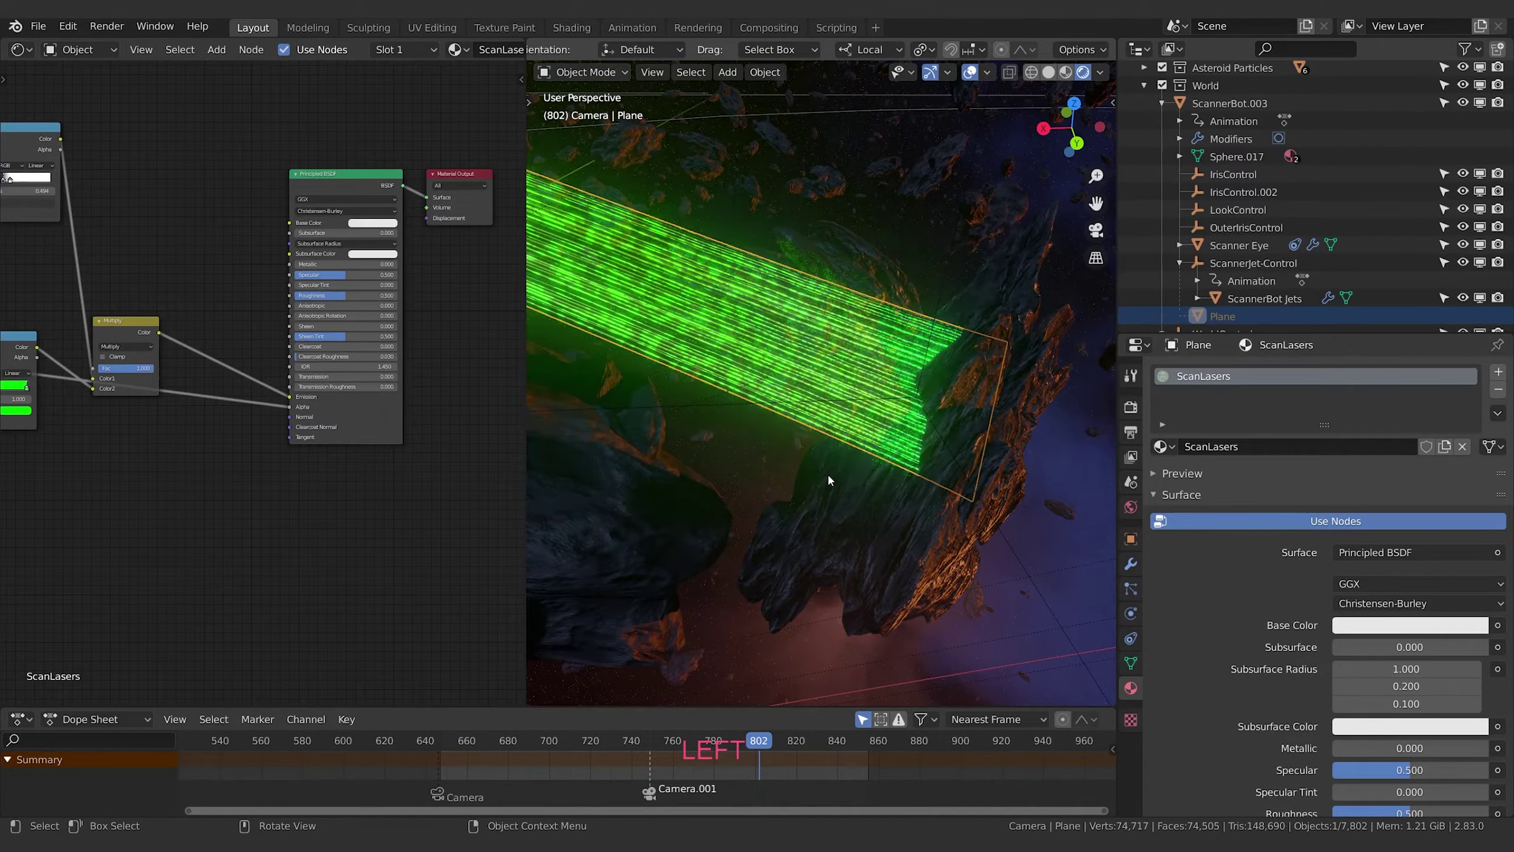
pyautogui.press('Left')
pyautogui.press('Right')
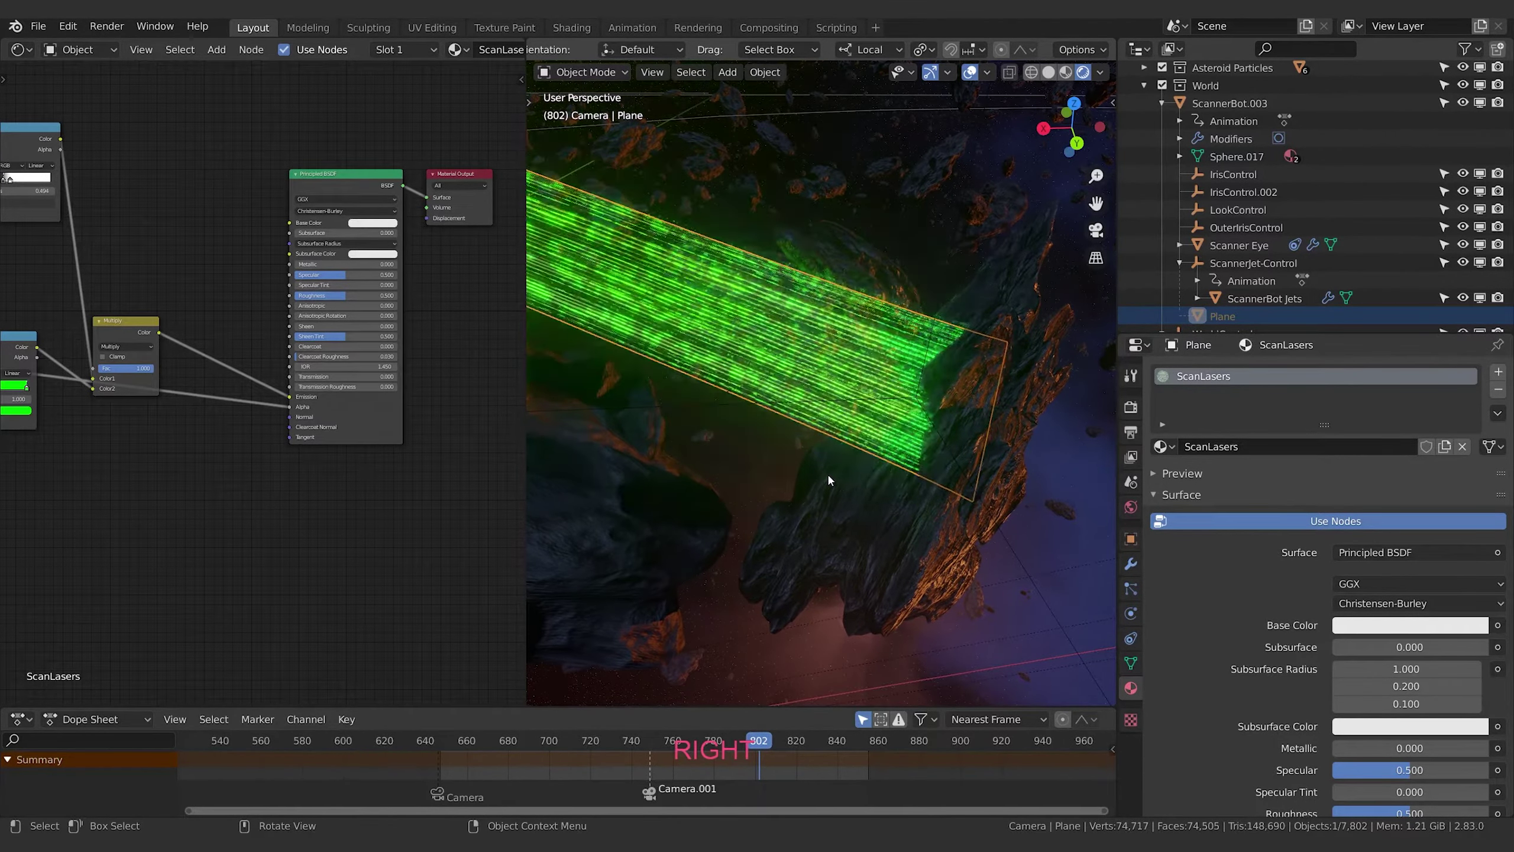
pyautogui.press('Right')
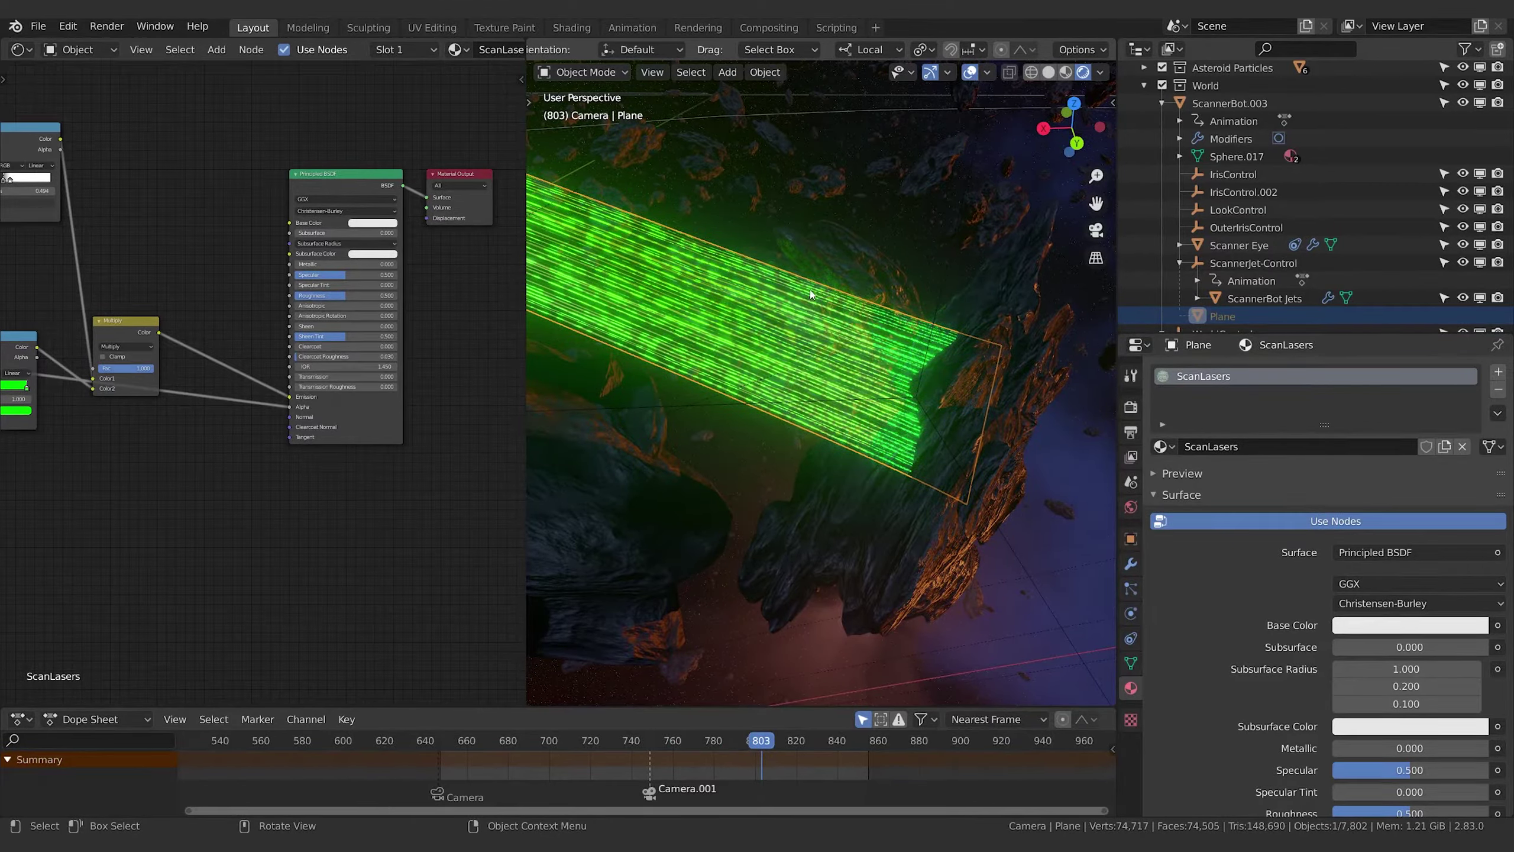
# Move the Texture Coordinate node lower and farther away from the Mapping node to make room in the node tree
pyautogui.scroll(-4, 213, 494)
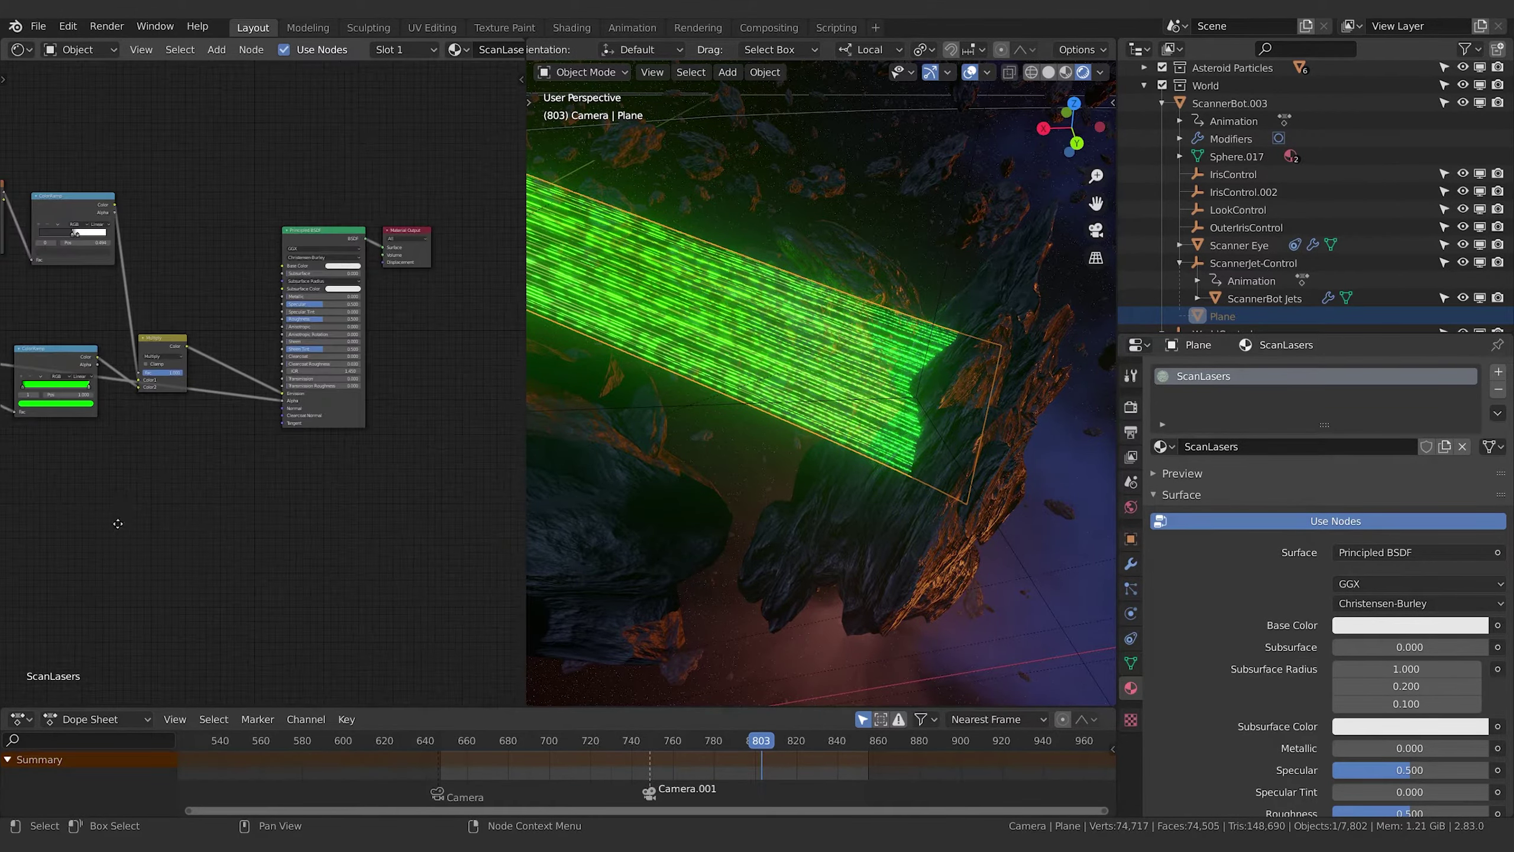
pyautogui.moveTo(107, 523); pyautogui.dragTo(276, 500, button='middle')
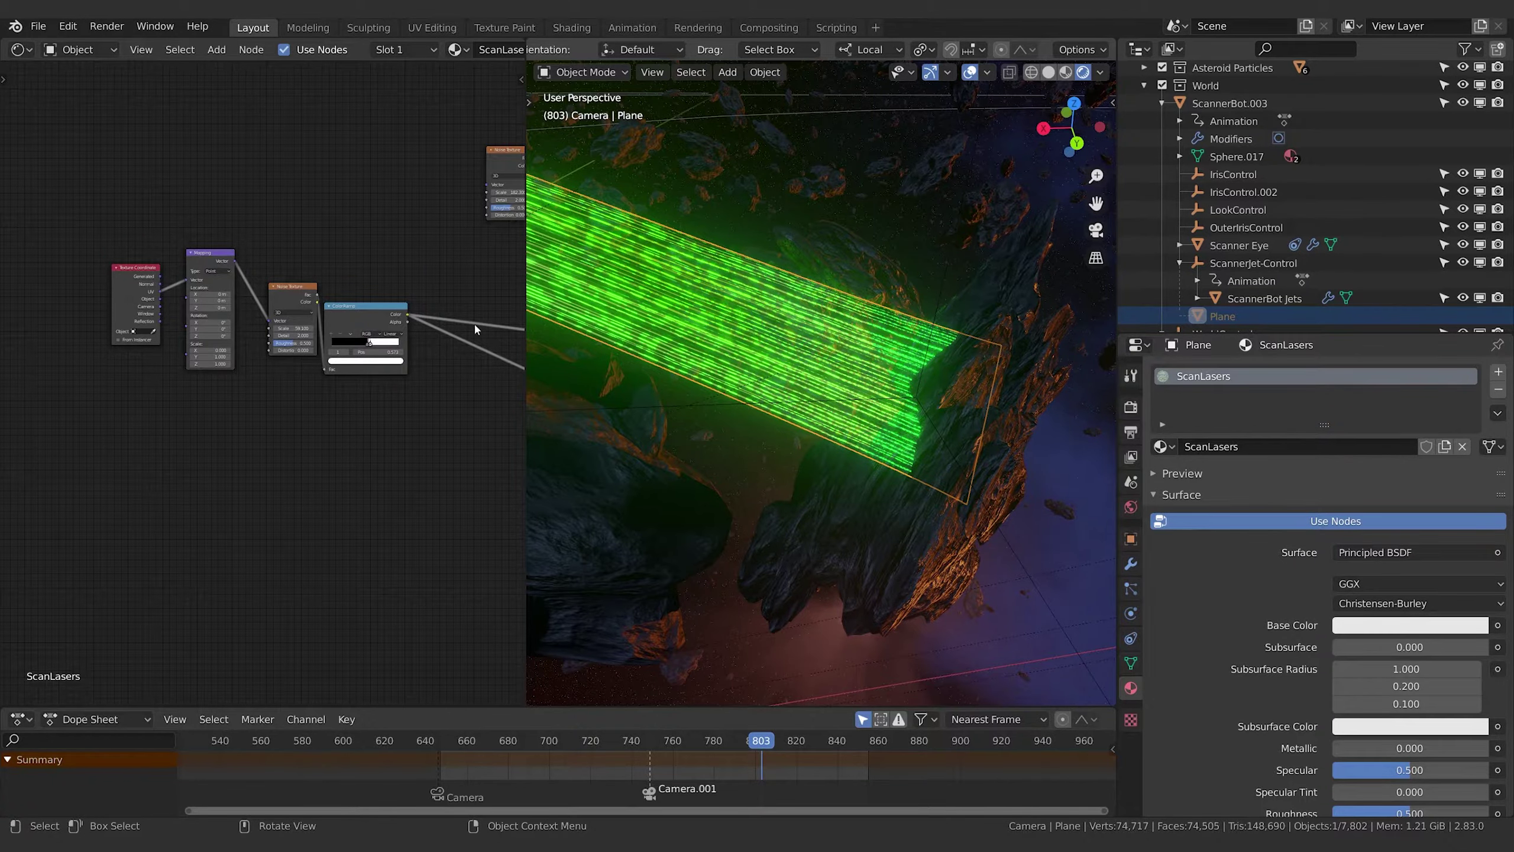
pyautogui.scroll(4, 262, 418)
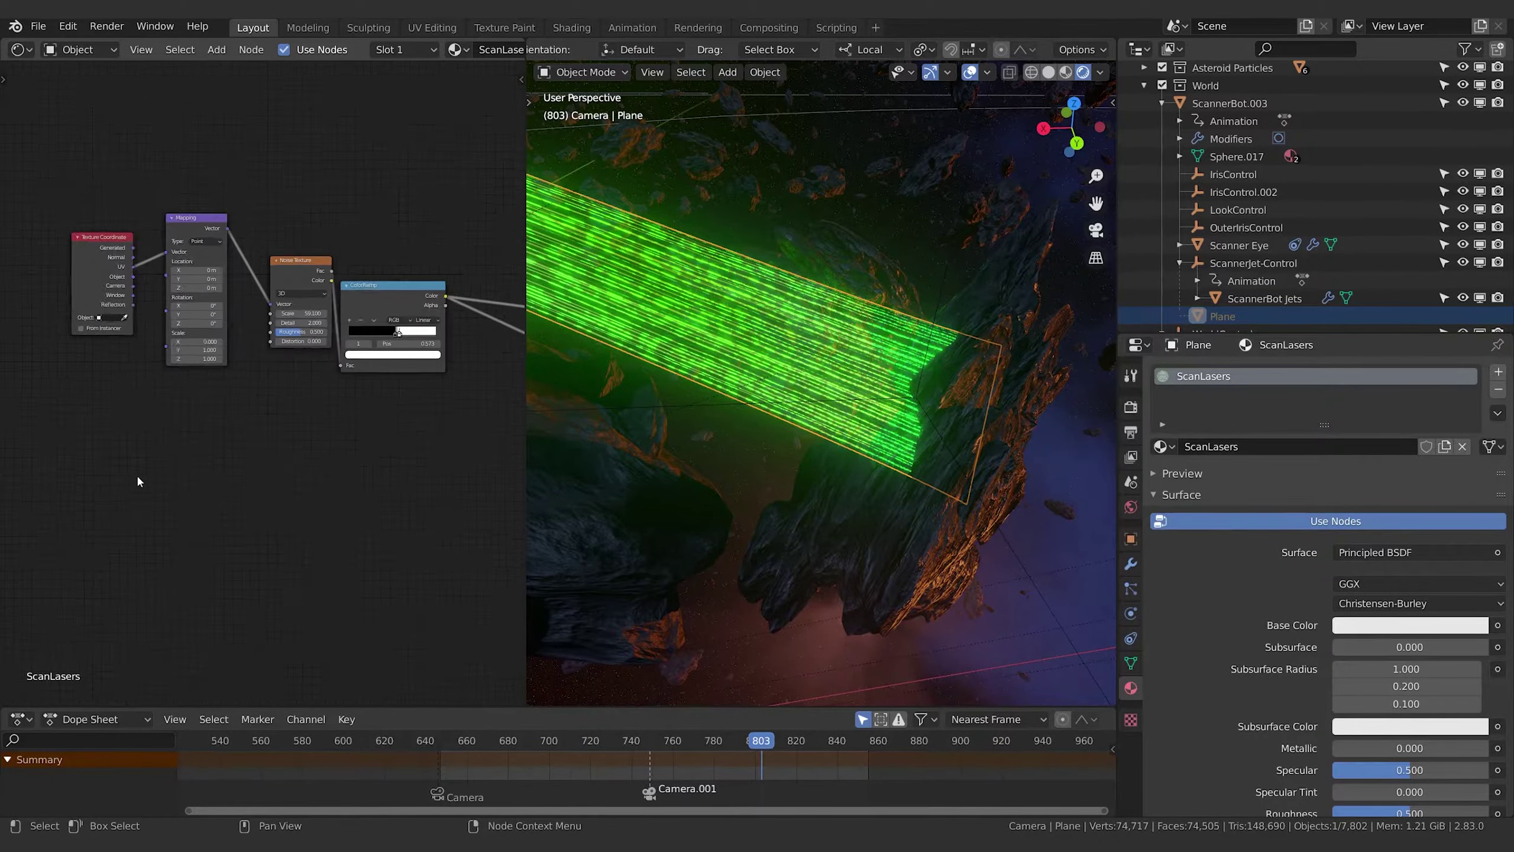
pyautogui.moveTo(129, 441); pyautogui.dragTo(243, 520, button='middle')
pyautogui.moveTo(181, 323); pyautogui.dragTo(161, 394)
pyautogui.moveTo(385, 206); pyautogui.dragTo(217, 246, button='middle')
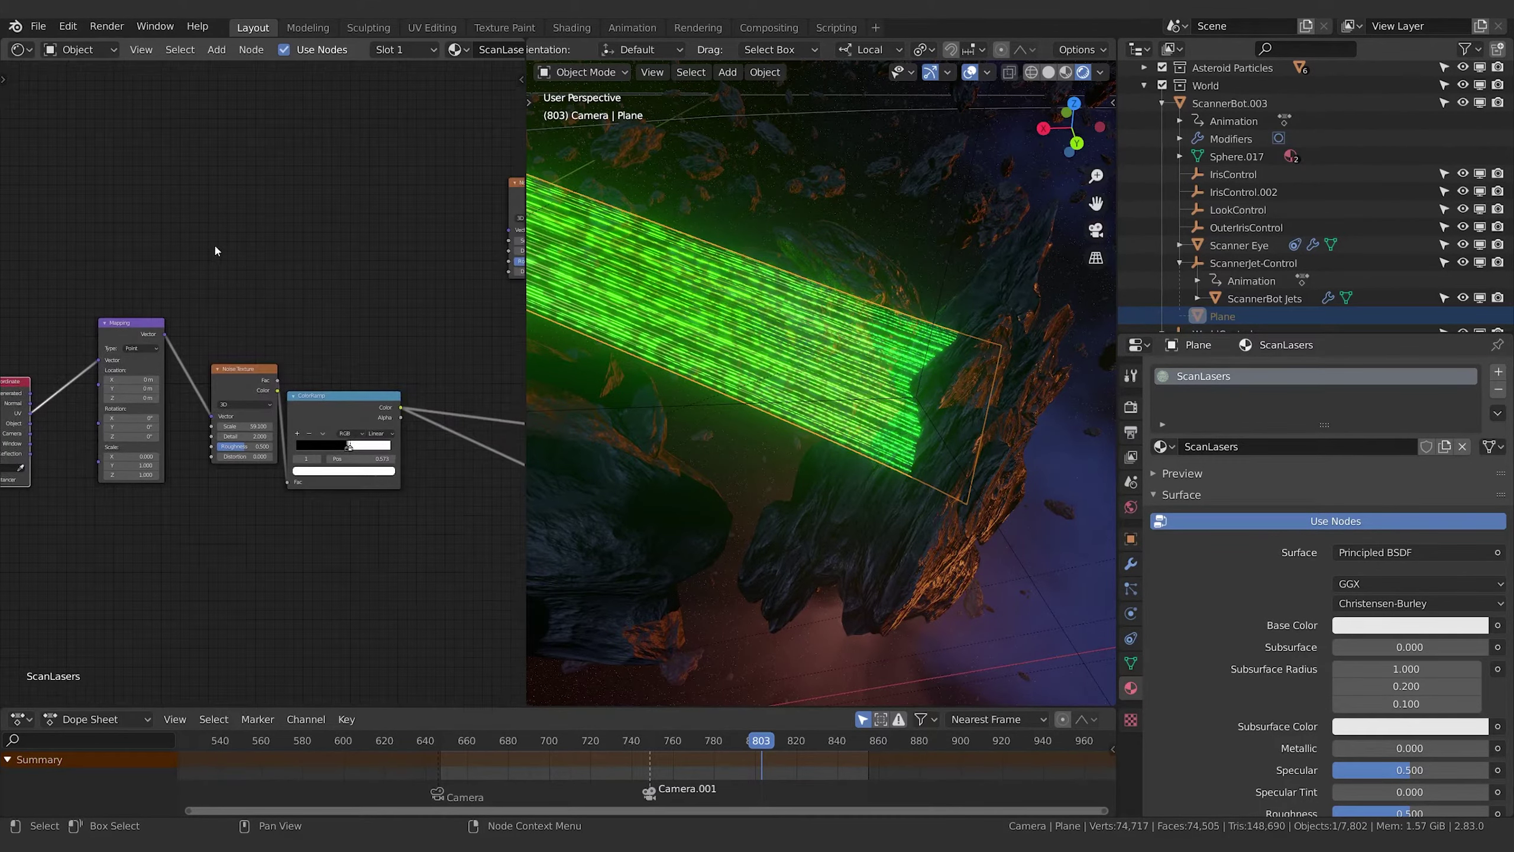
pyautogui.scroll(-2, 355, 233)
pyautogui.moveTo(334, 239); pyautogui.dragTo(262, 251, button='middle')
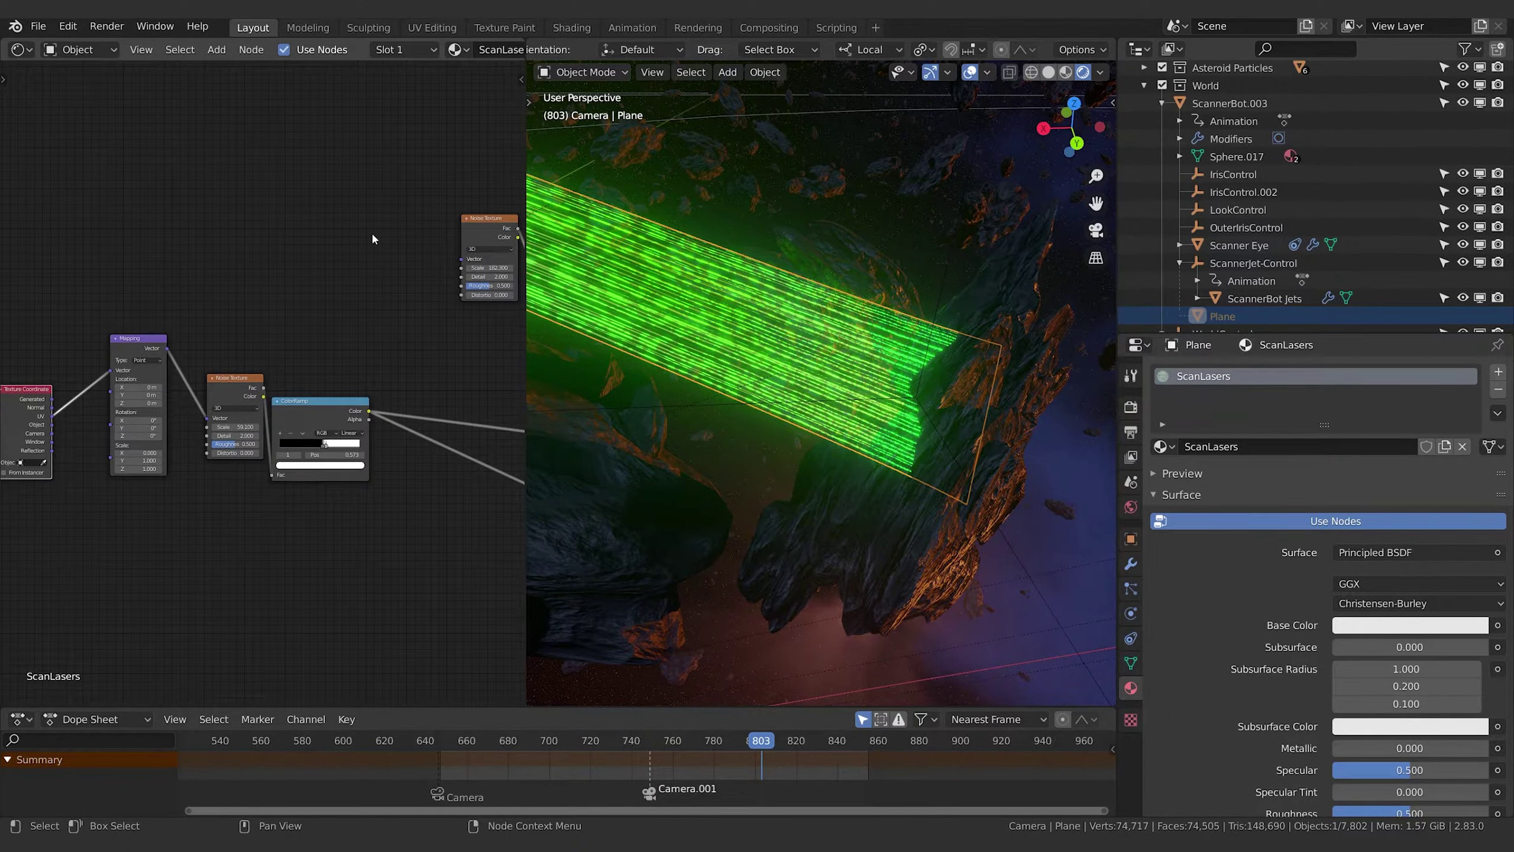
pyautogui.moveTo(372, 238); pyautogui.dragTo(313, 248, button='middle')
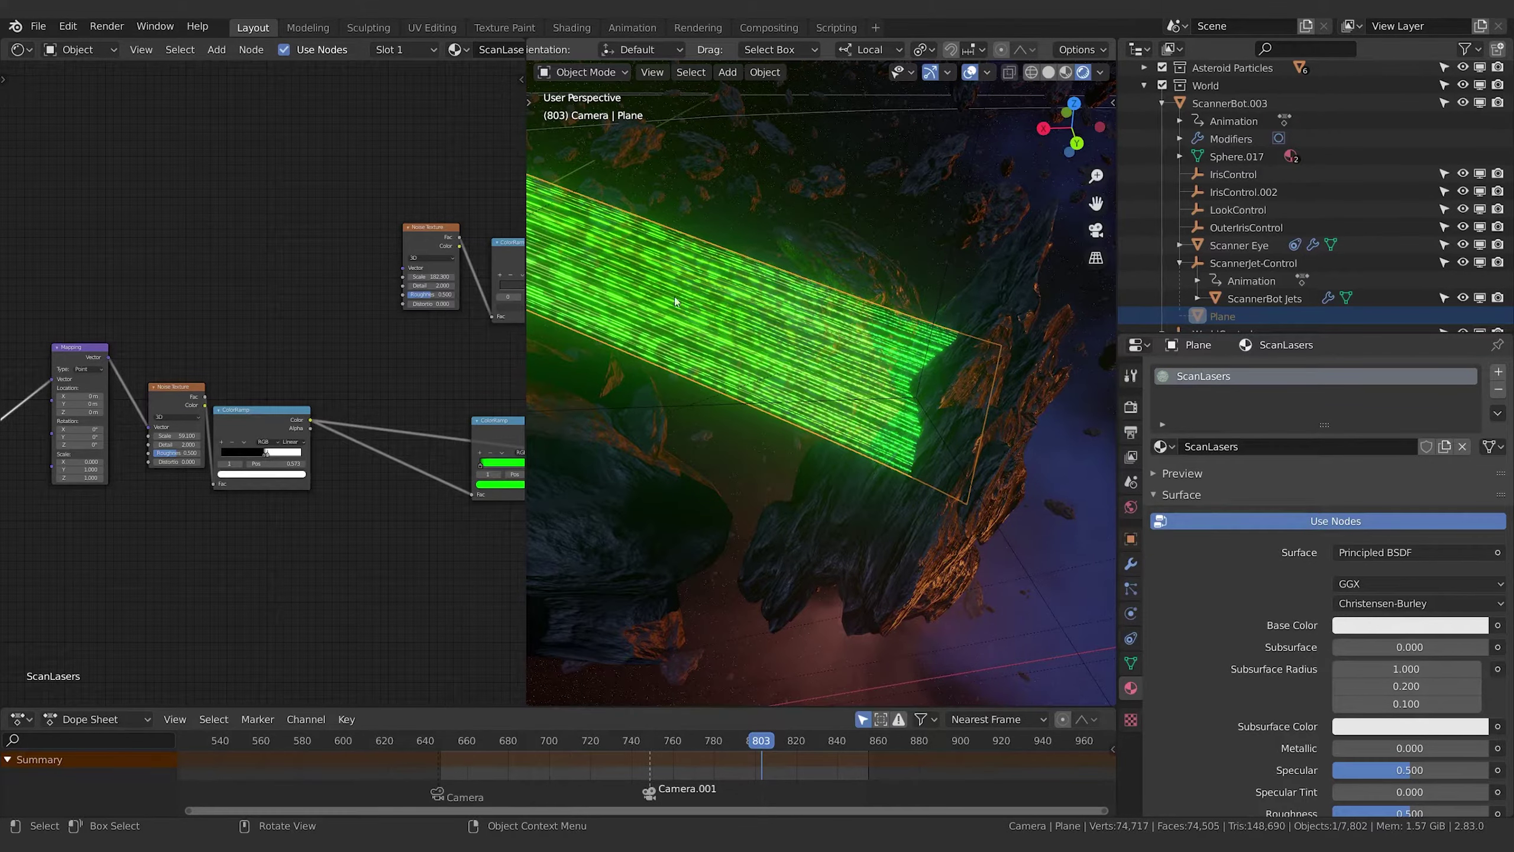
# Add a Geometry node and place it beside the unconnected Noise Texture node with the 182.3 scale
pyautogui.hotkey('shift', 'a')
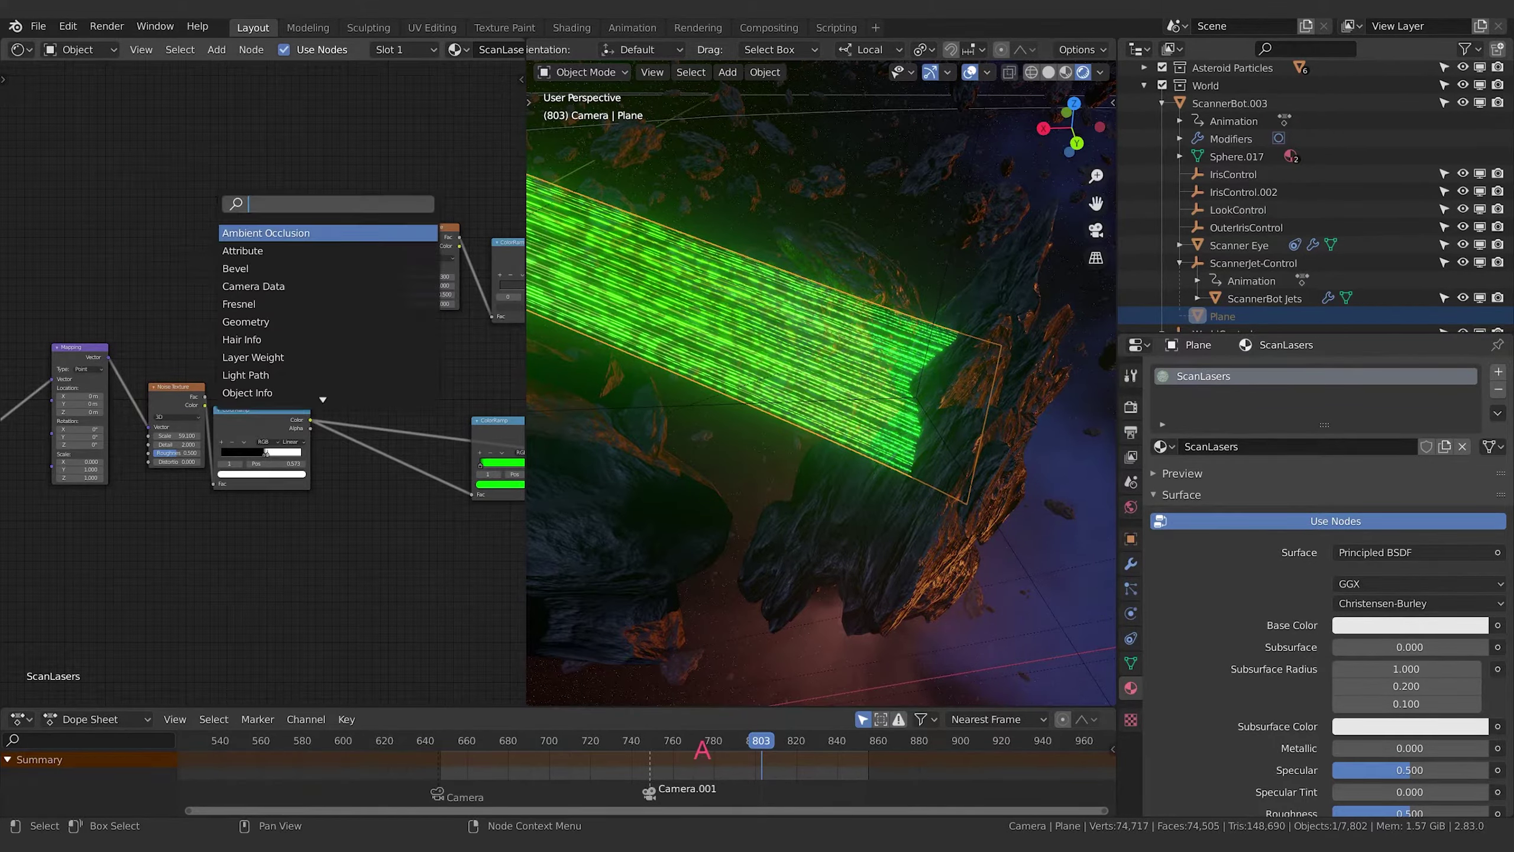
pyautogui.write('ge')
pyautogui.press('Return')
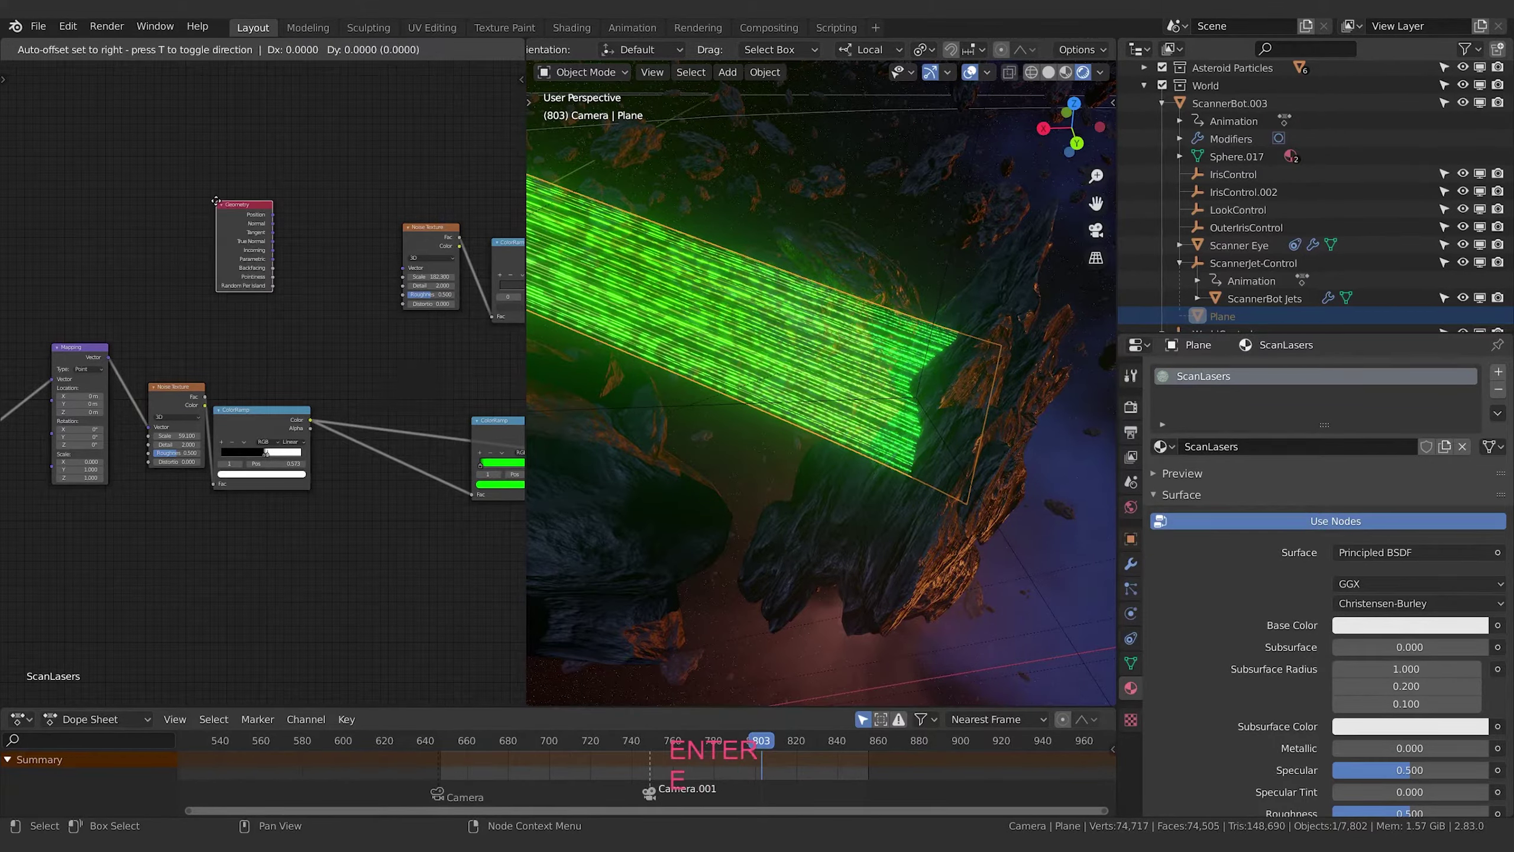
pyautogui.click(245, 228)
pyautogui.scroll(3, 275, 373)
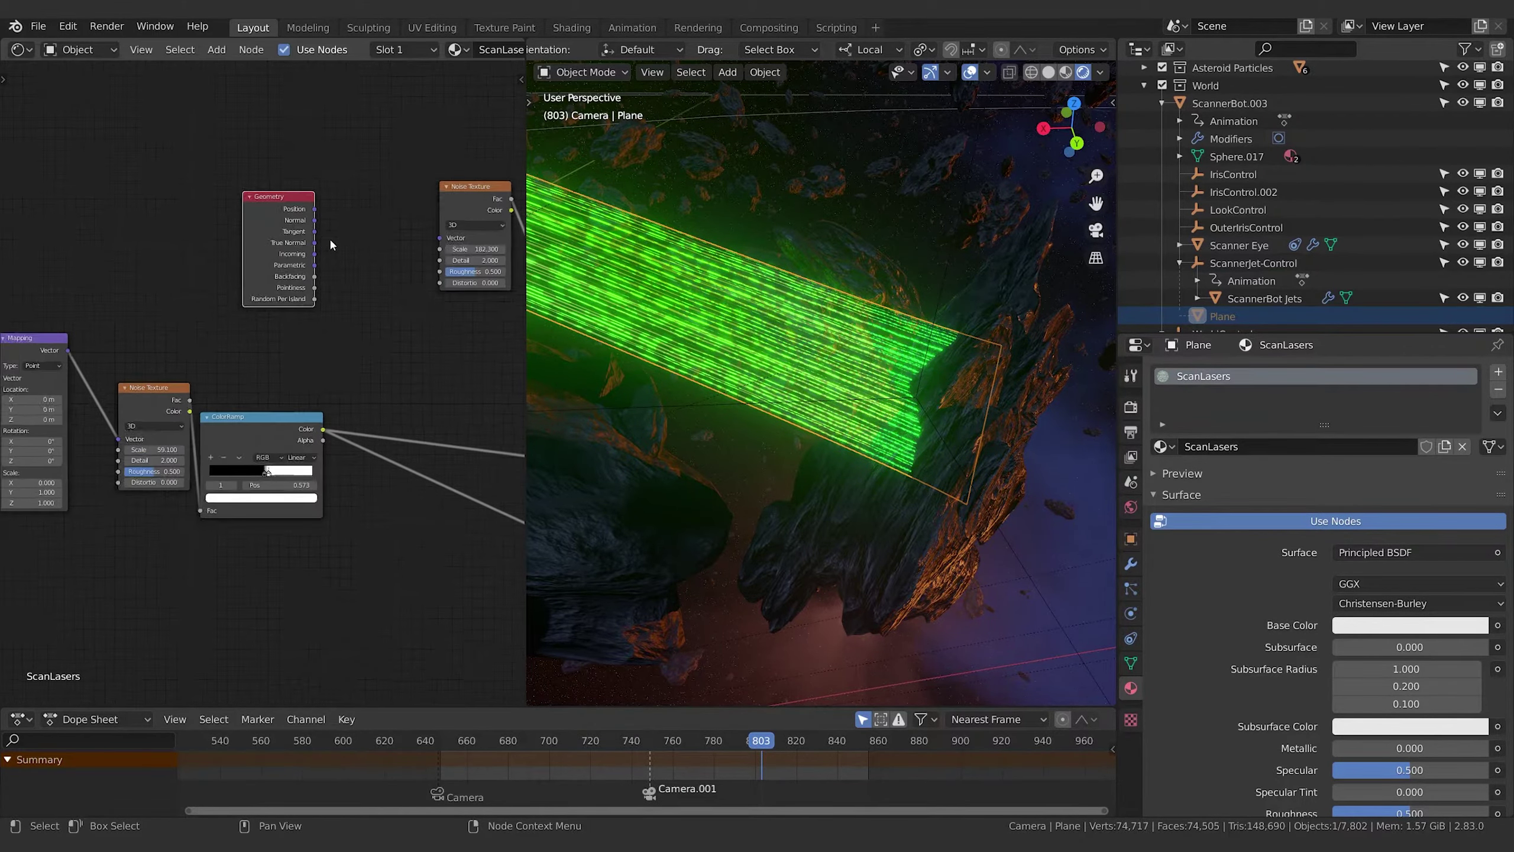
pyautogui.moveTo(275, 373); pyautogui.dragTo(284, 375, button='middle')
pyautogui.scroll(5, 280, 379)
pyautogui.moveTo(123, 357); pyautogui.dragTo(169, 333, button='middle')
pyautogui.moveTo(98, 296); pyautogui.dragTo(124, 289)
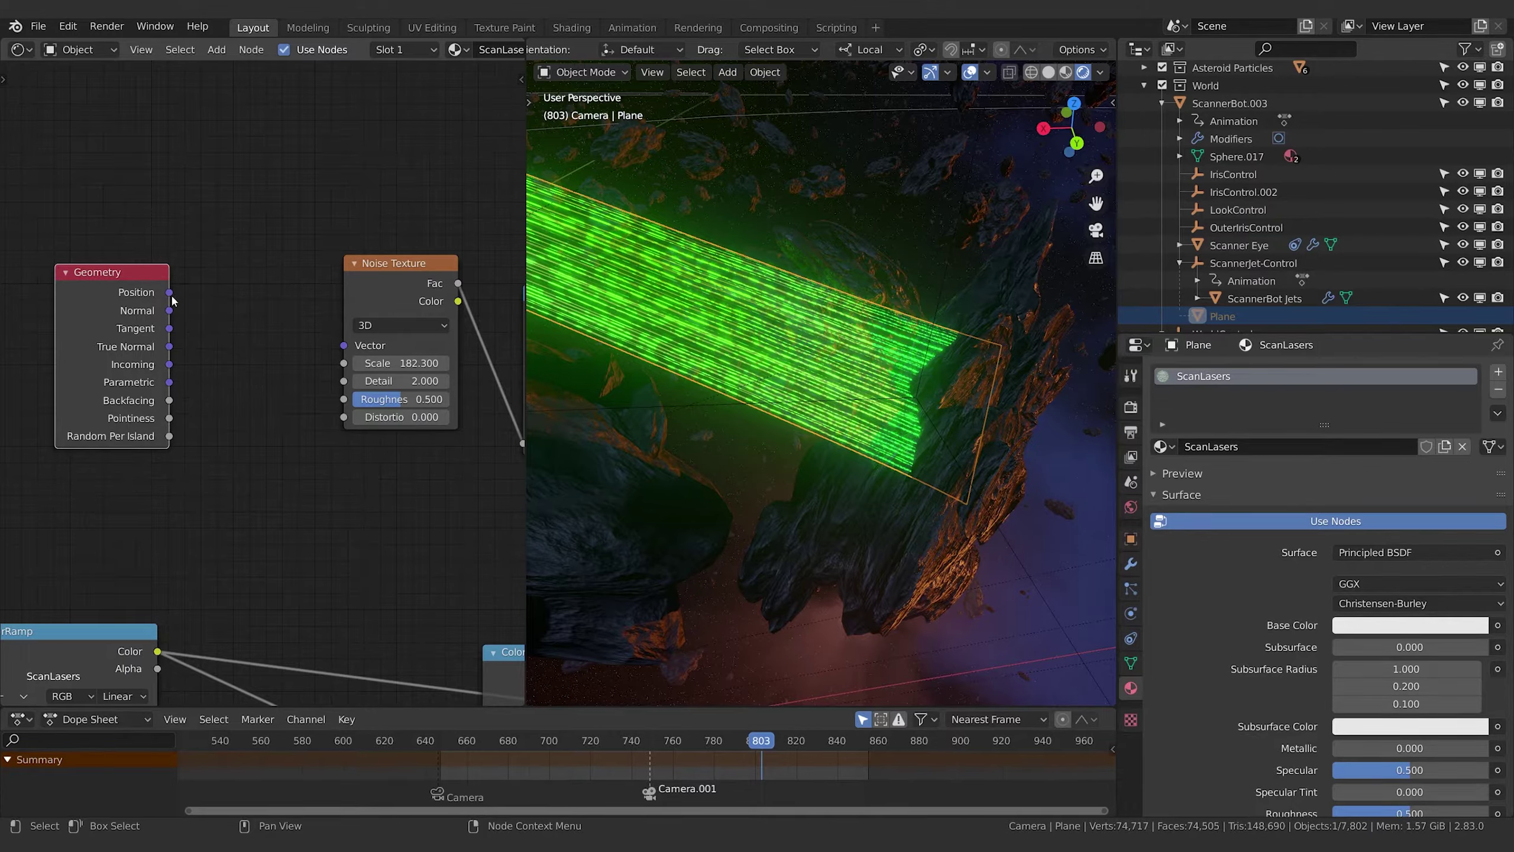
# Connect the Geometry node's Position to that Noise Texture's Vector, compare the beam on adjacent frames, and lower the texture's Scale
pyautogui.moveTo(182, 293)
pyautogui.mouseDown()
pyautogui.moveTo(223, 256)
pyautogui.moveTo(342, 345)
pyautogui.mouseUp()
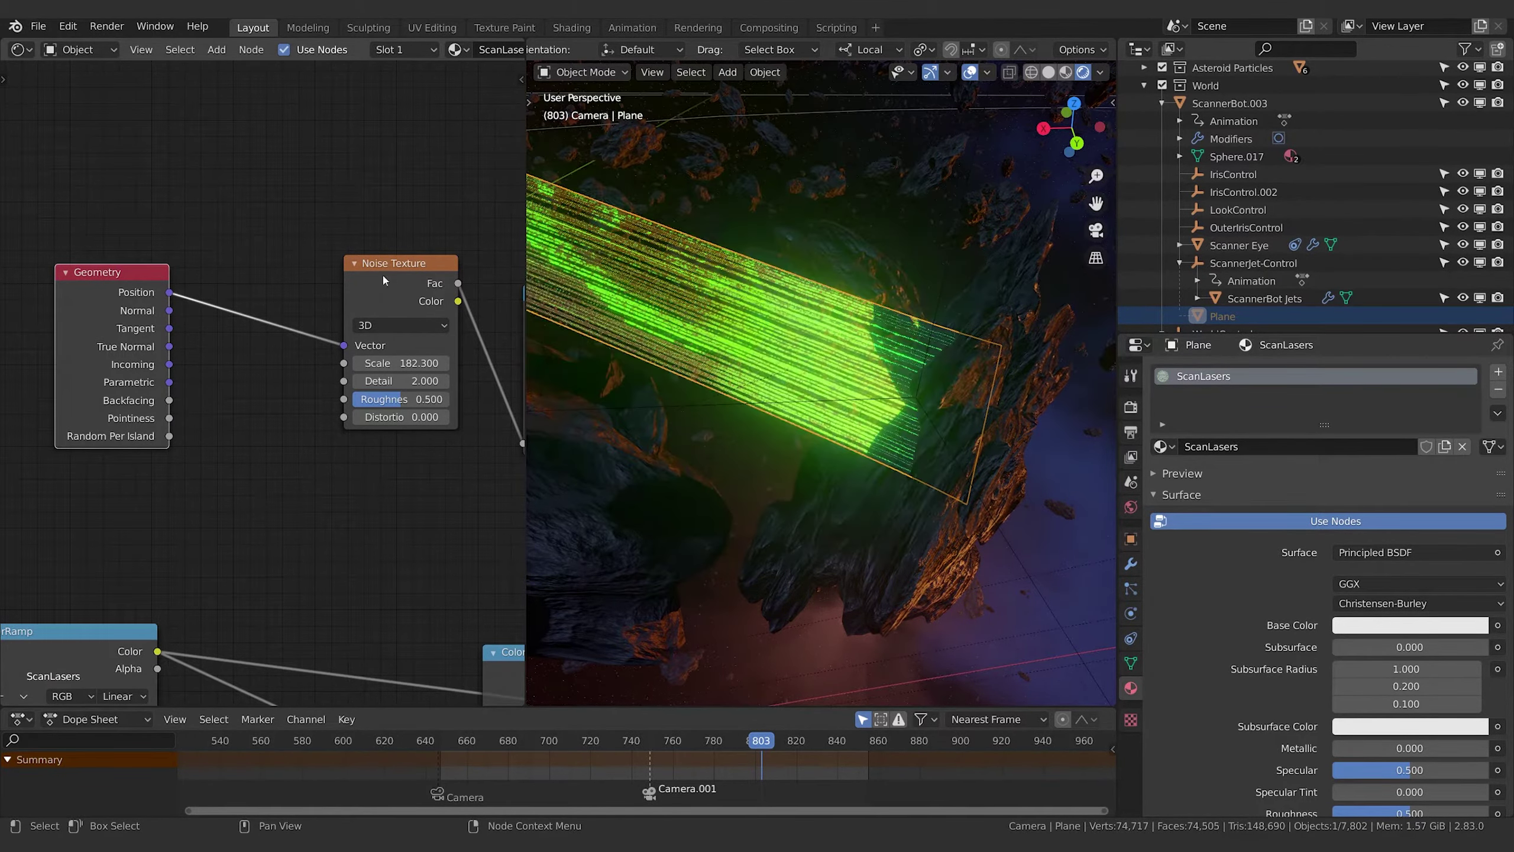
pyautogui.press('Right')
pyautogui.press('Right')
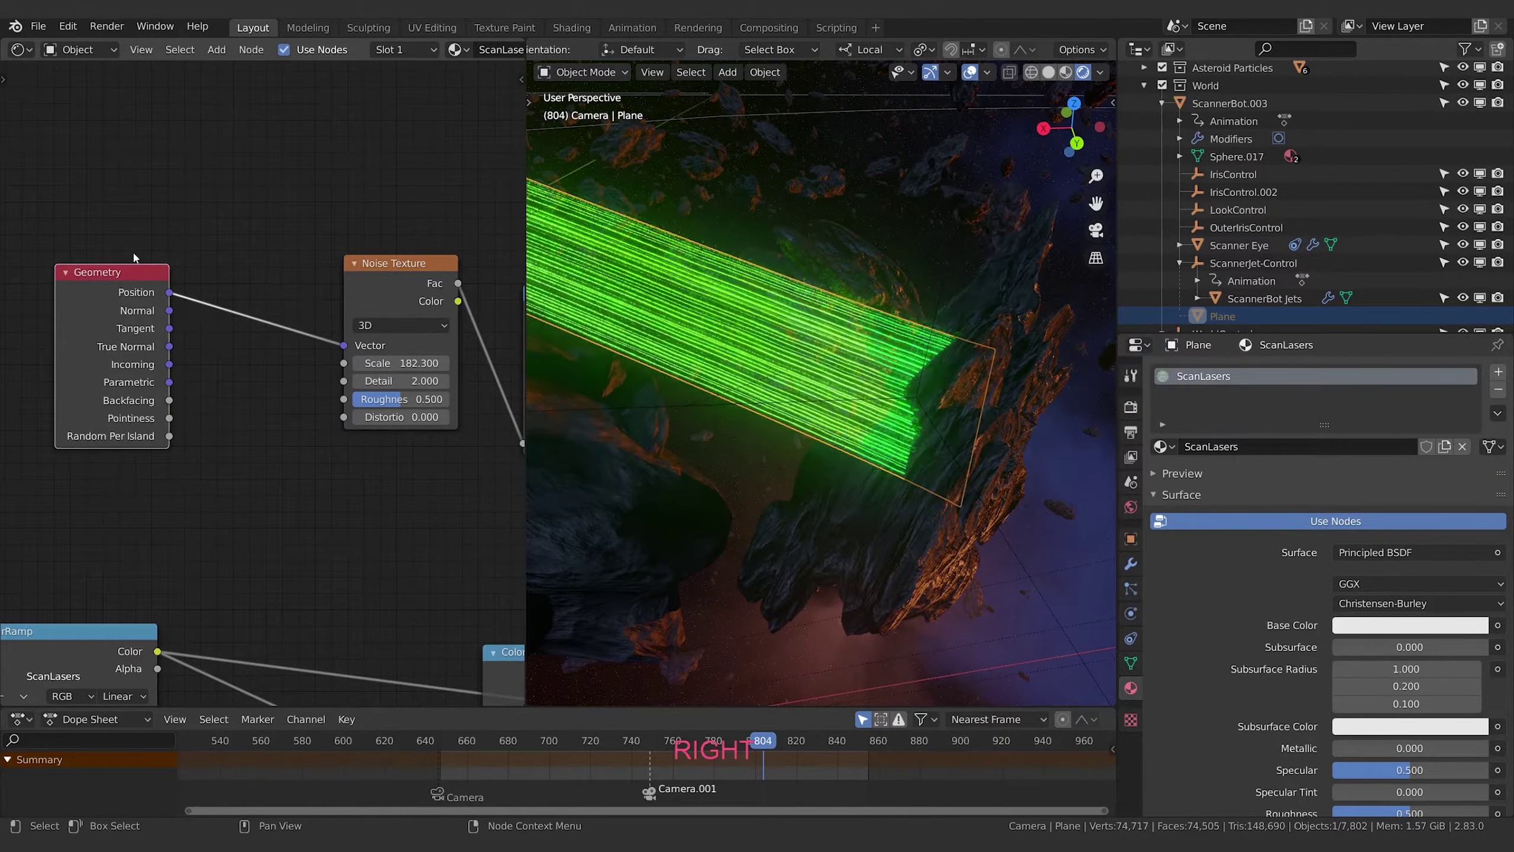
pyautogui.press('Left')
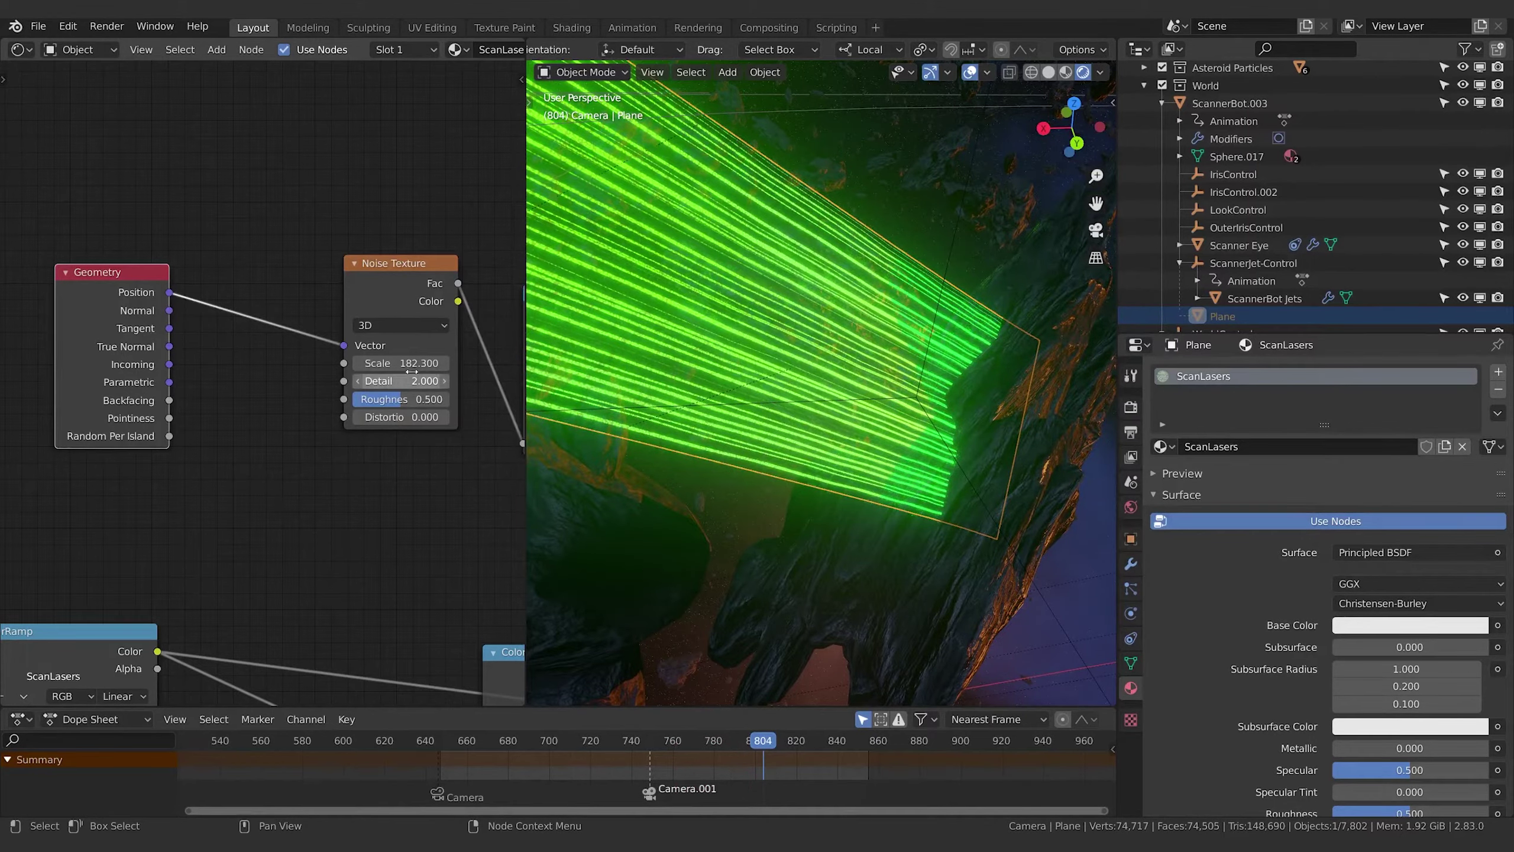
pyautogui.moveTo(411, 362); pyautogui.dragTo(382, 363)
pyautogui.moveTo(400, 363); pyautogui.dragTo(376, 364)
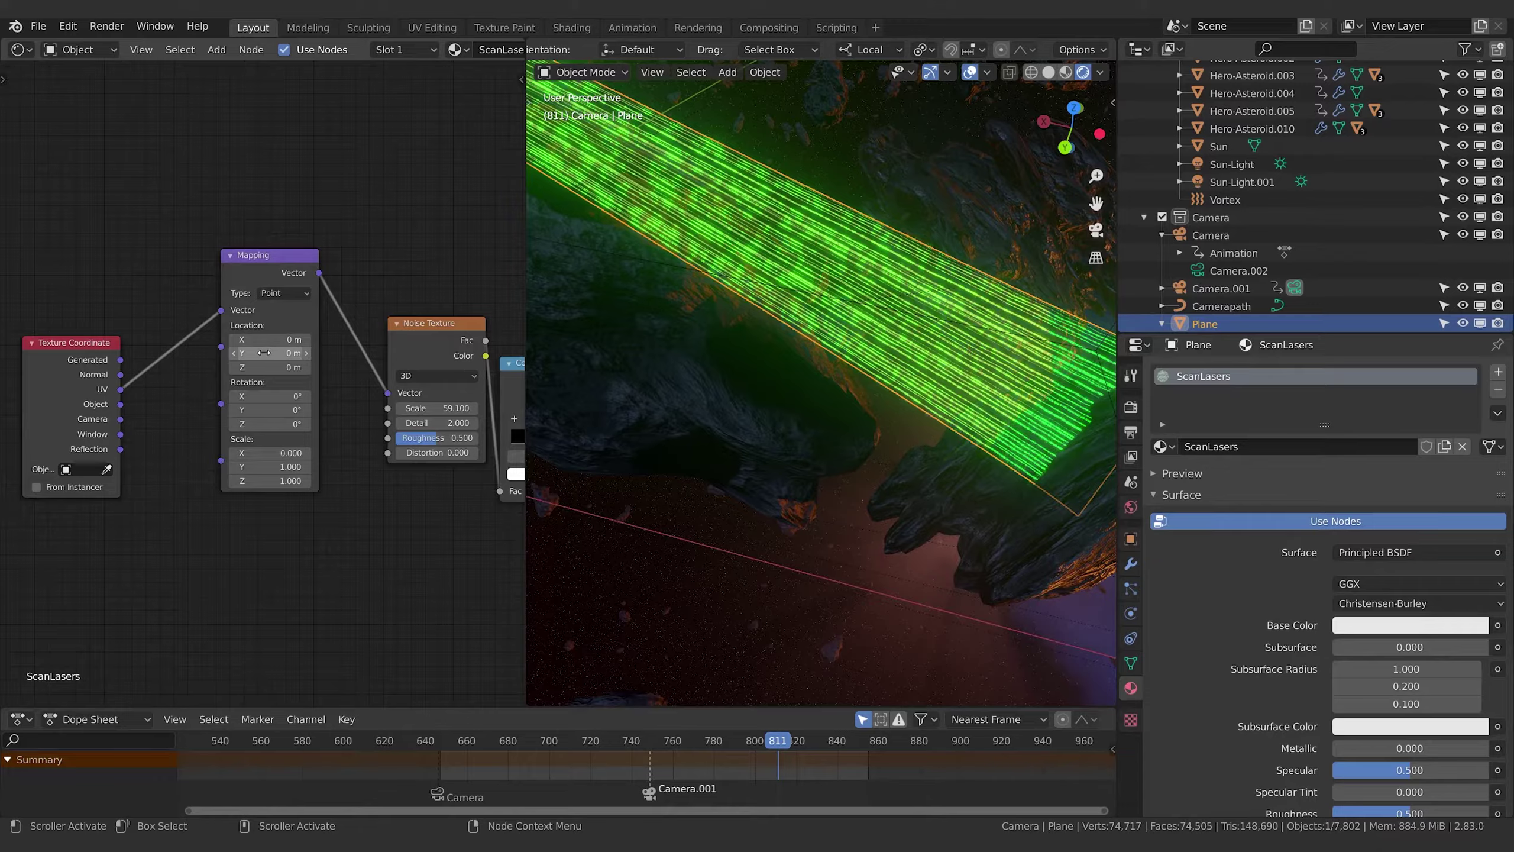
# Try sliding the stripe noise along the beam by varying the Mapping node's Y location through values such as 3.3 m and 0.6 m
pyautogui.moveTo(263, 352); pyautogui.dragTo(350, 352)
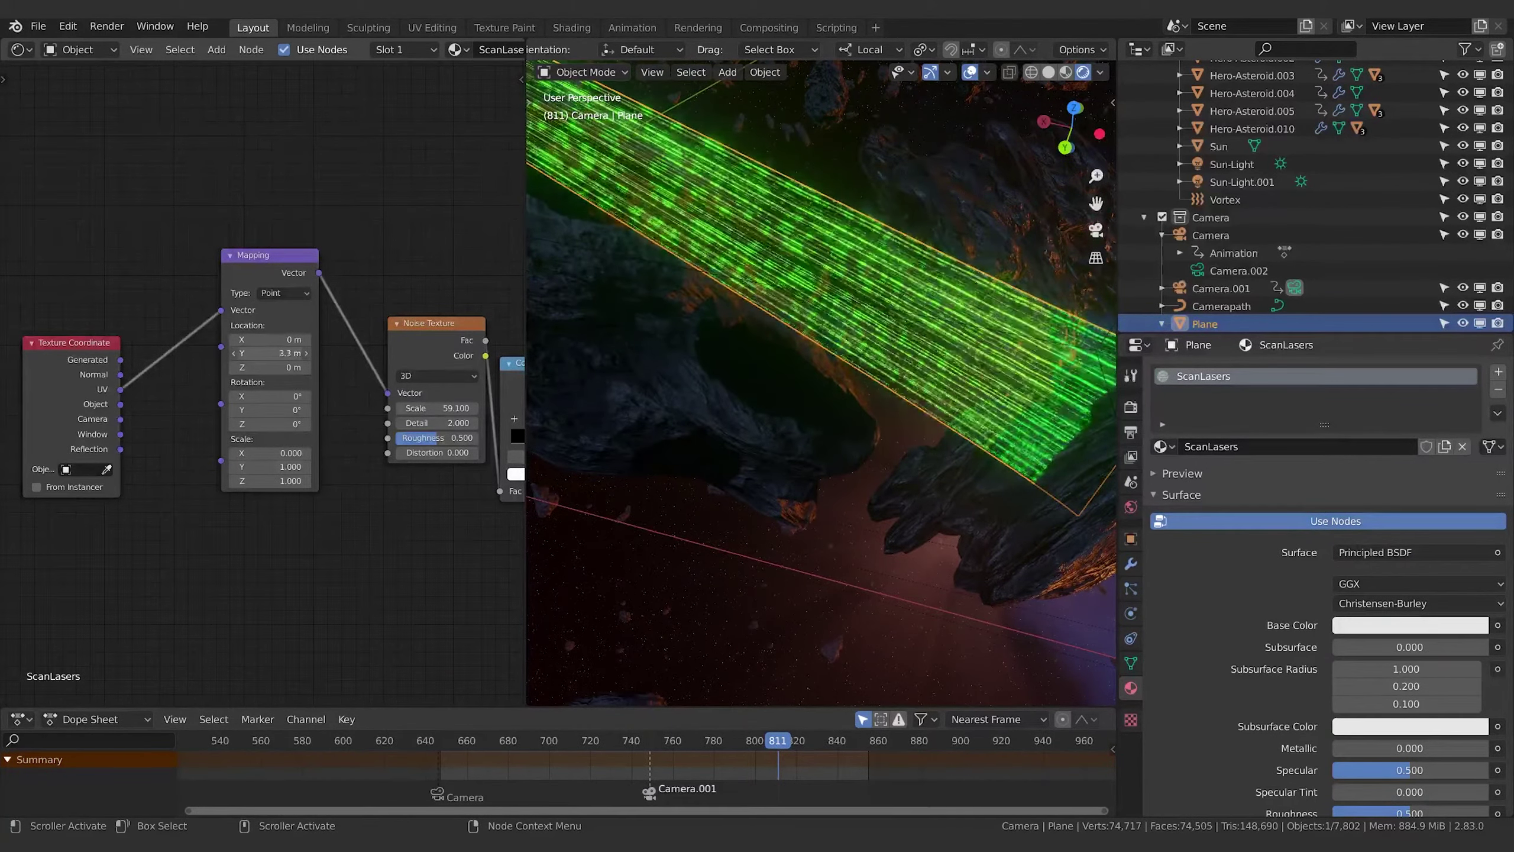
pyautogui.click(268, 353)
pyautogui.write('-1.3 m')
pyautogui.press('Return')
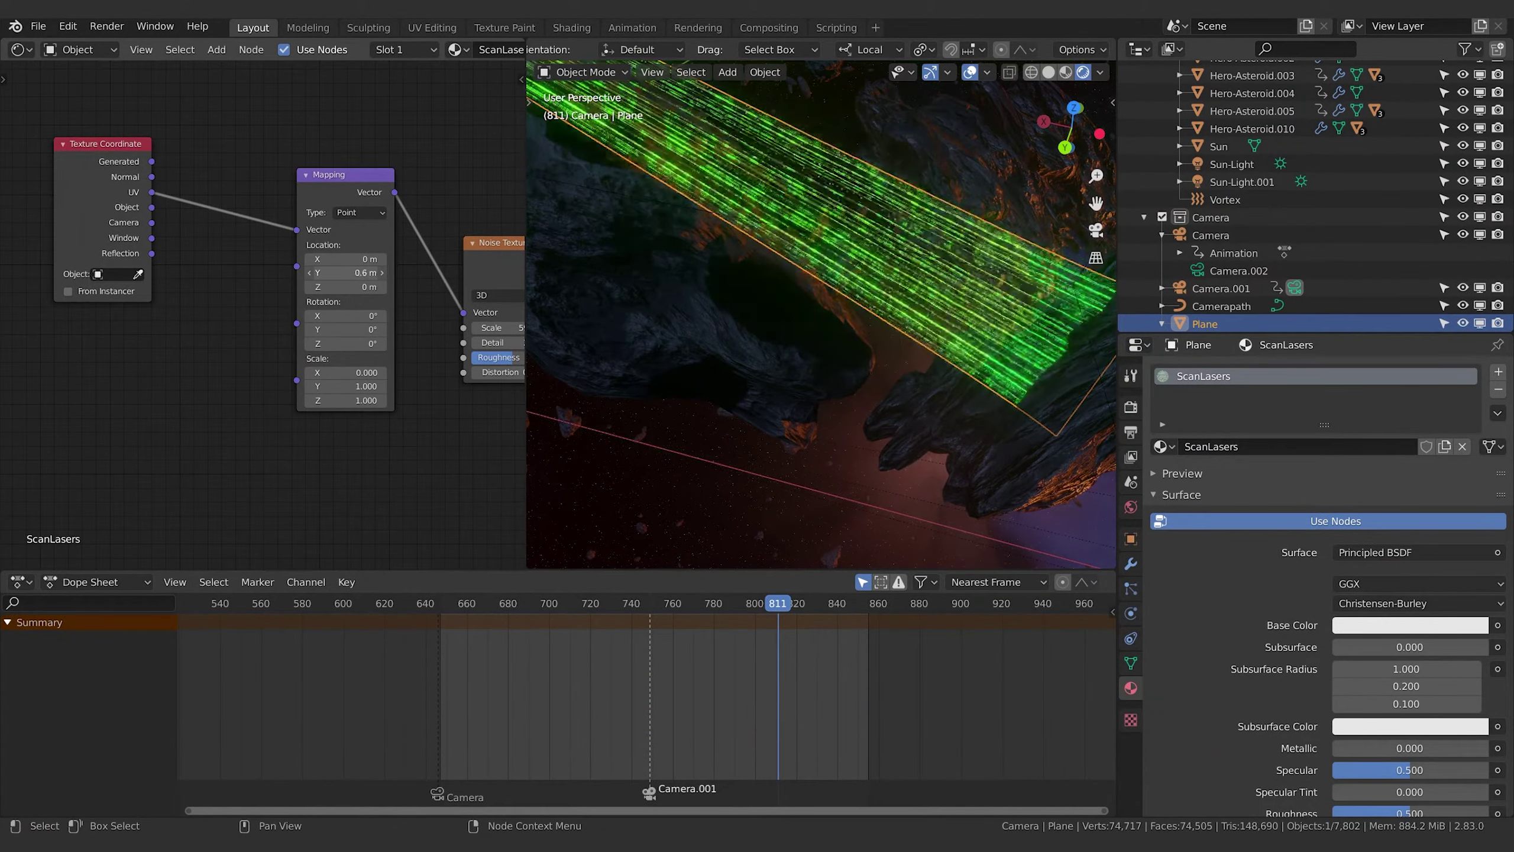
pyautogui.moveTo(346, 273)
pyautogui.mouseDown()
pyautogui.moveTo(394, 273)
pyautogui.moveTo(350, 271)
pyautogui.mouseUp()
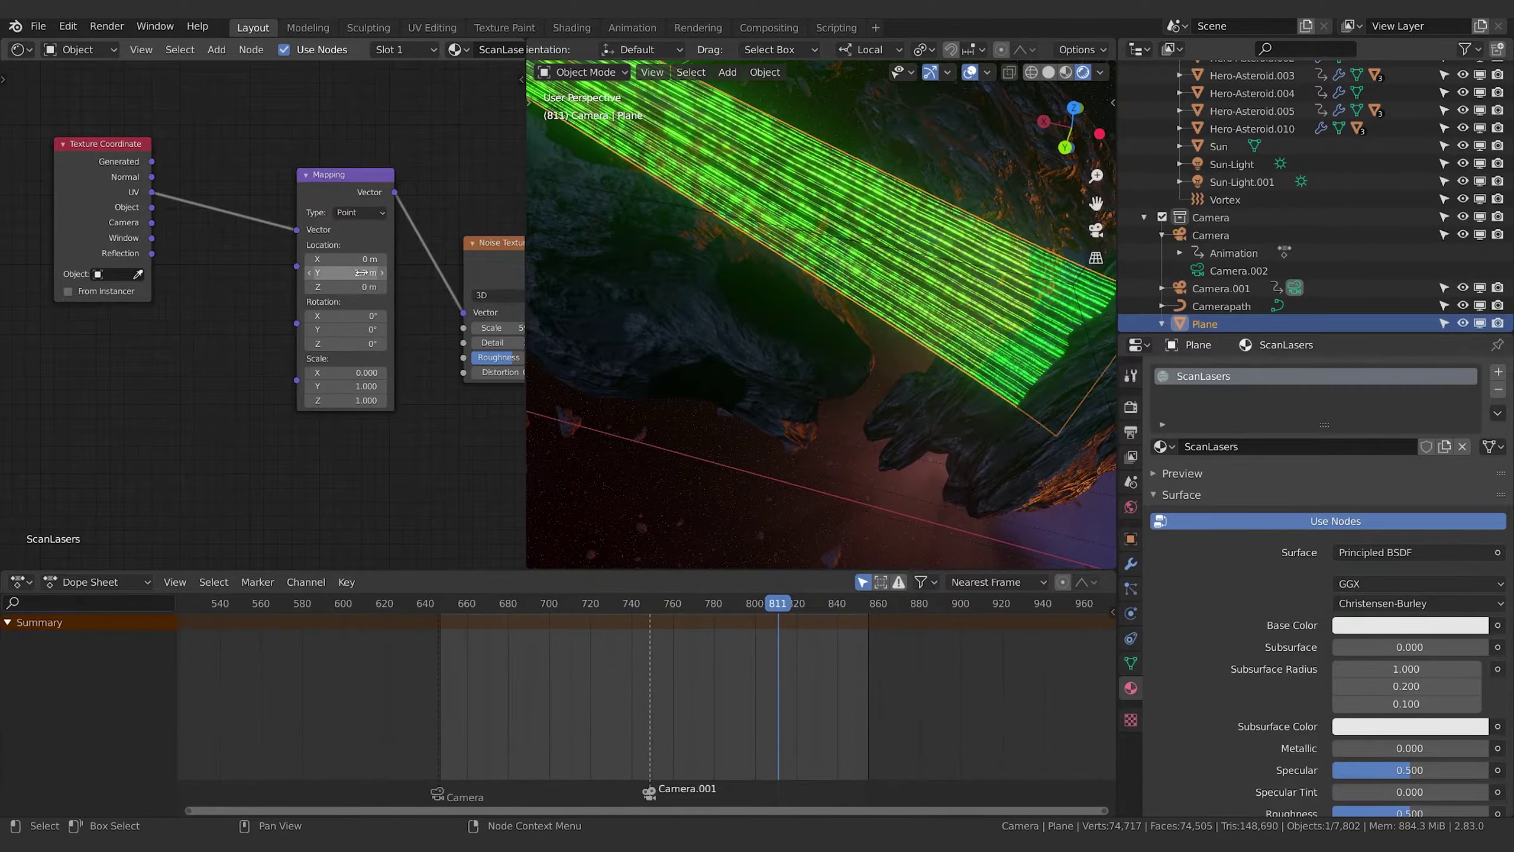
# Set the Mapping node's Y location to 0 m and insert a single keyframe on it at frame 811
pyautogui.click(338, 274)
pyautogui.write('0')
pyautogui.press('Return')
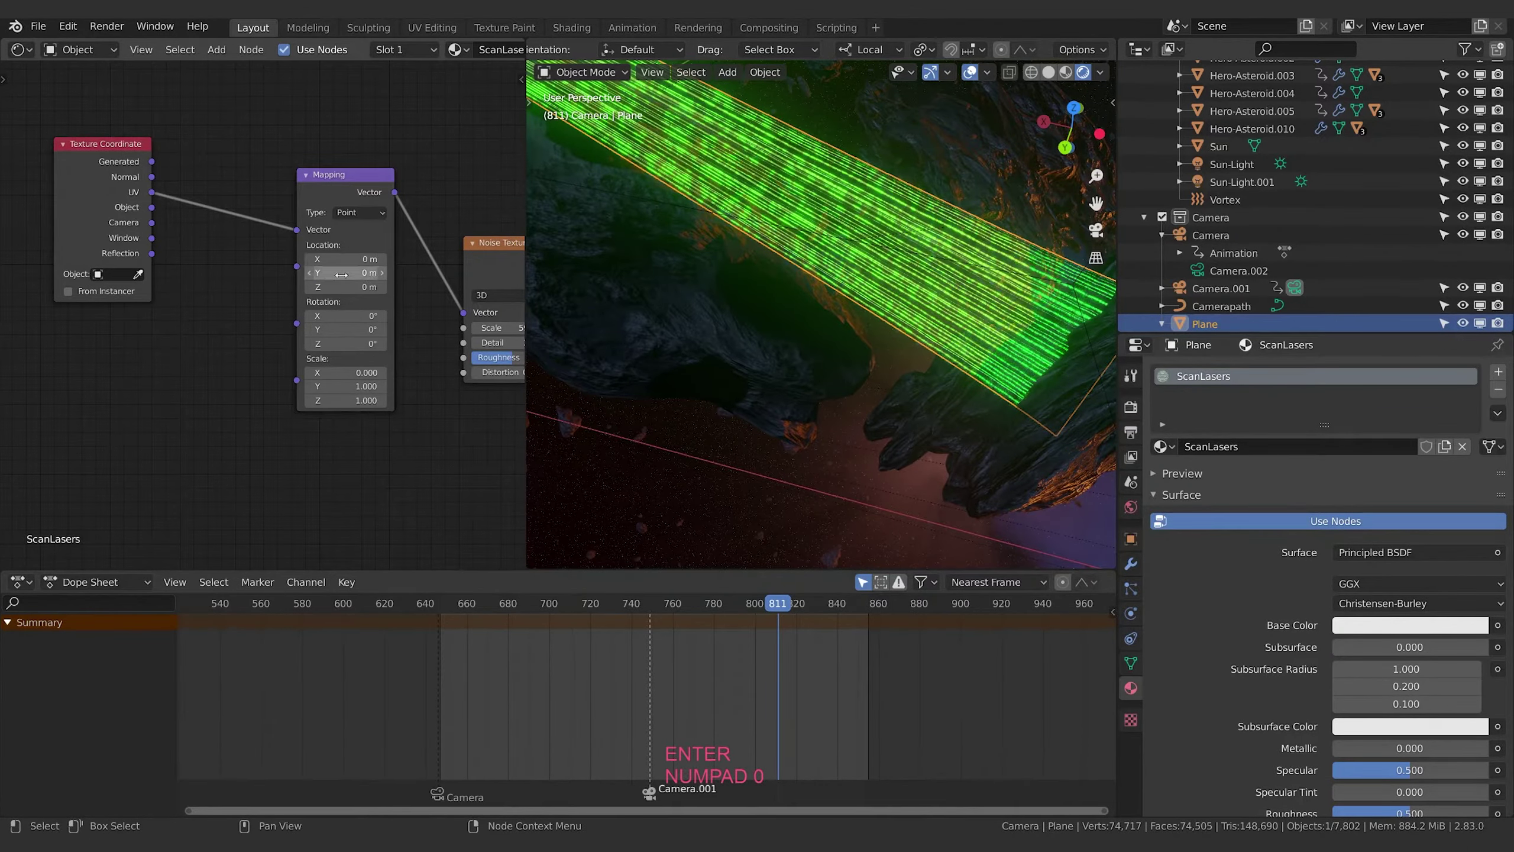
pyautogui.rightClick(342, 274)
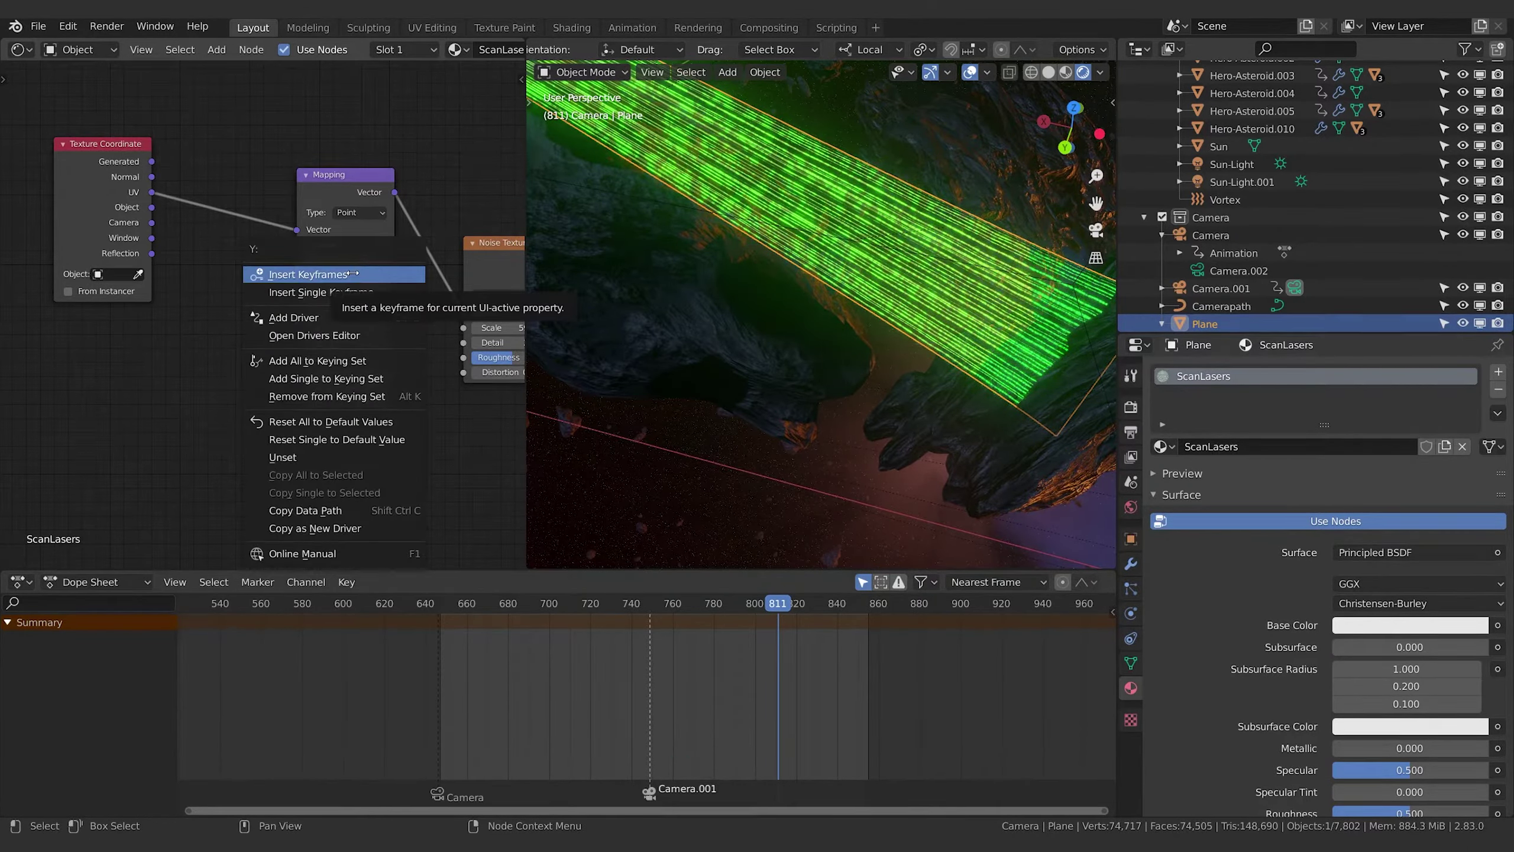
pyautogui.click(353, 292)
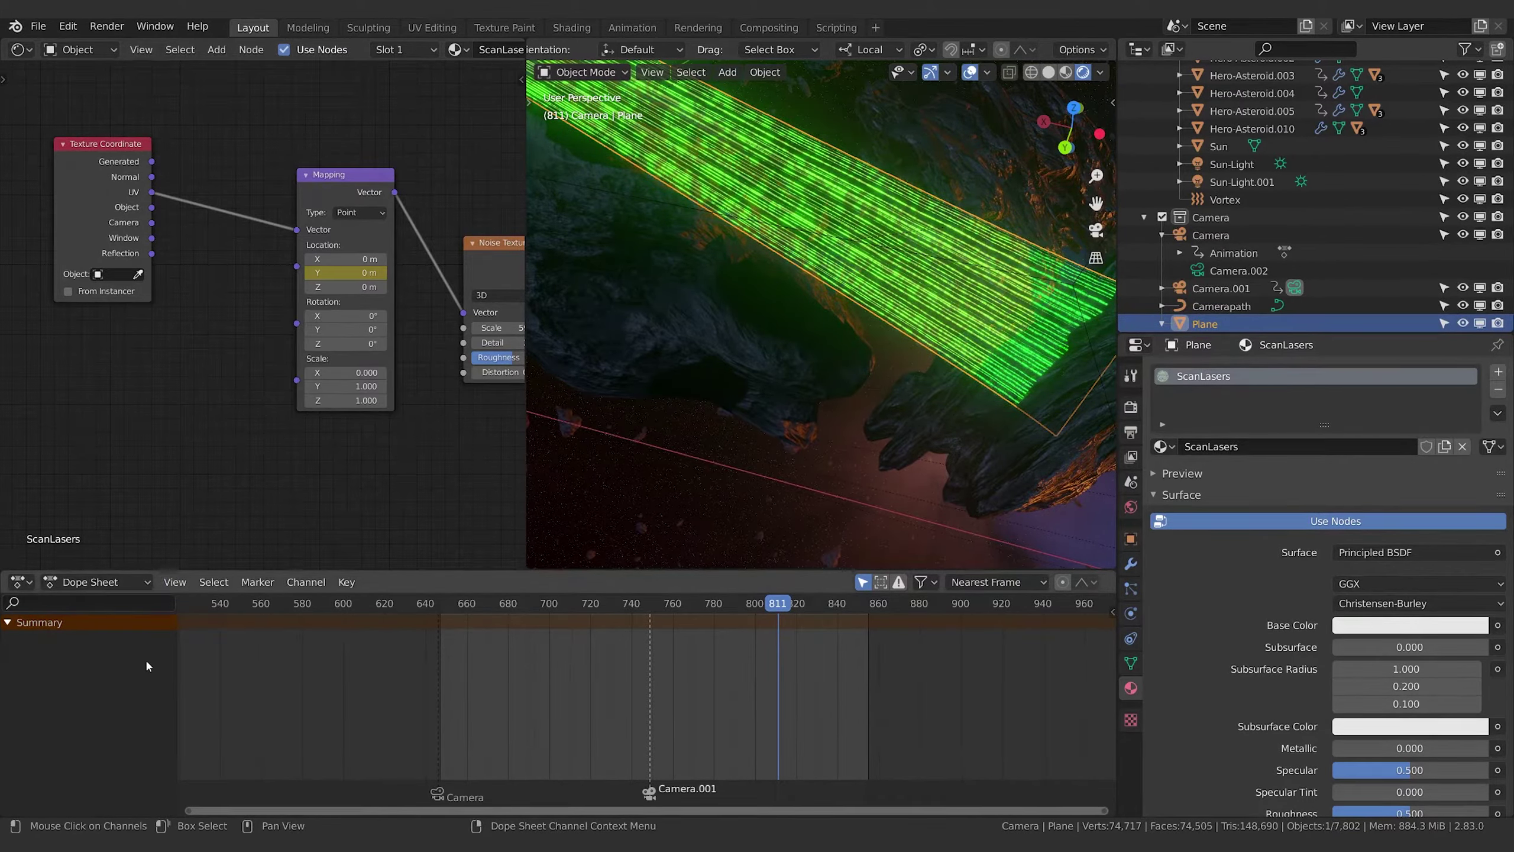
# Switch the Dope Sheet area to the Graph Editor and show its sidebar
pyautogui.click(19, 582)
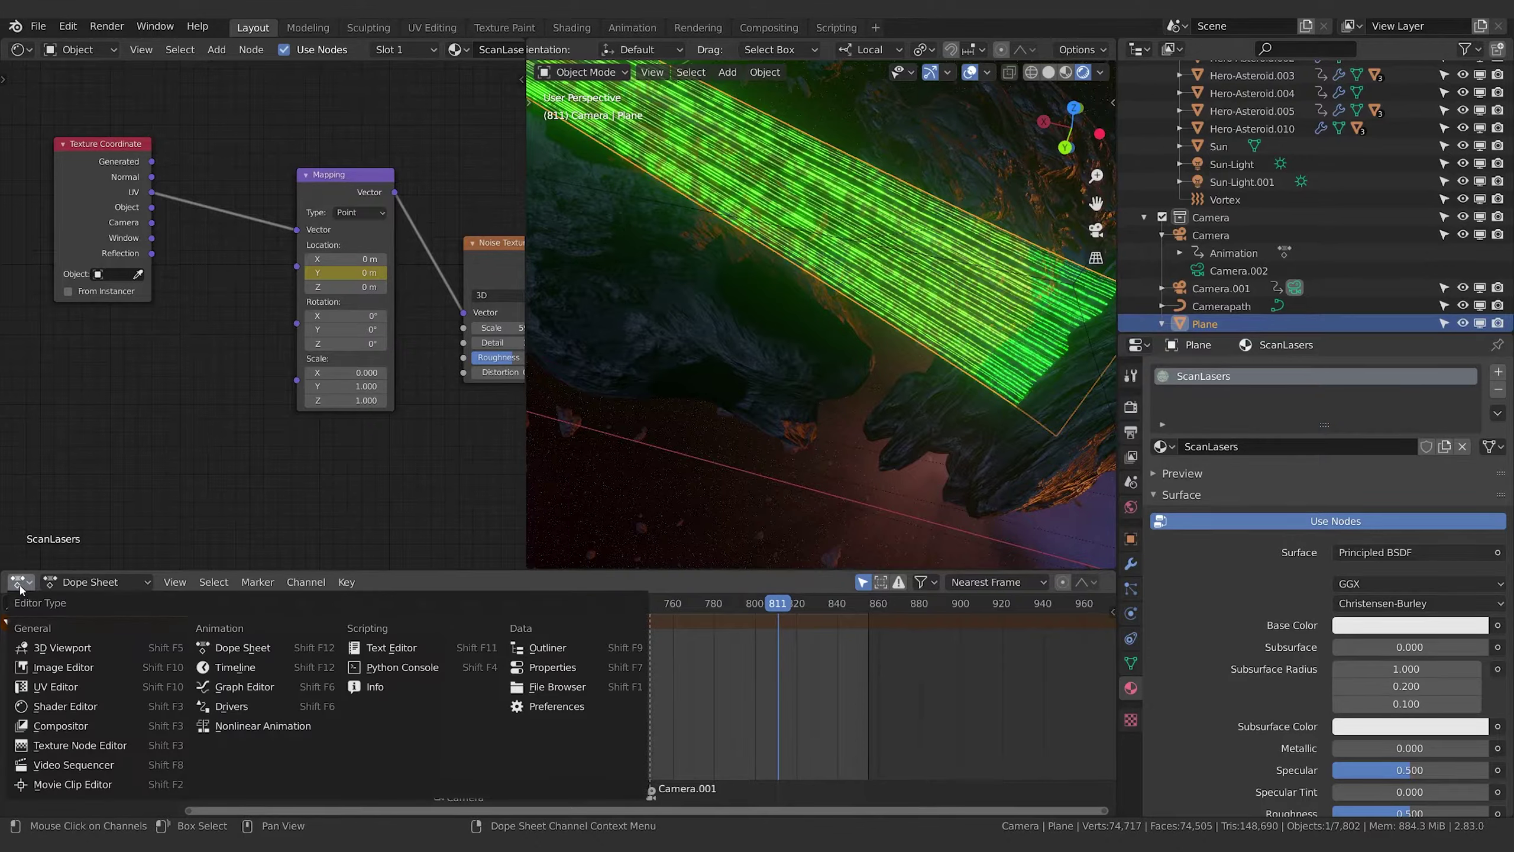
pyautogui.click(230, 689)
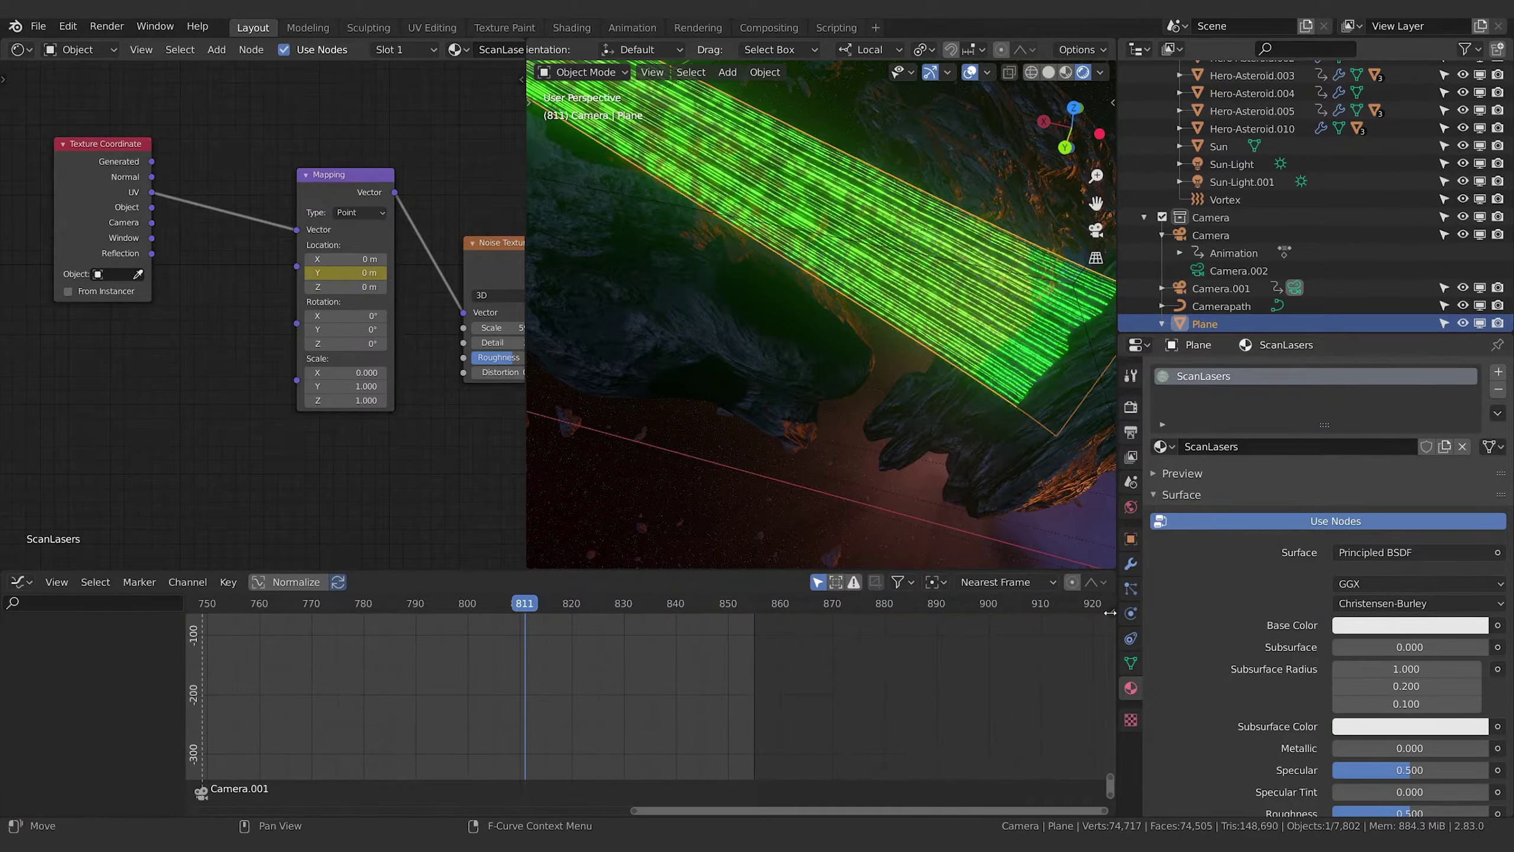
pyautogui.press('n')
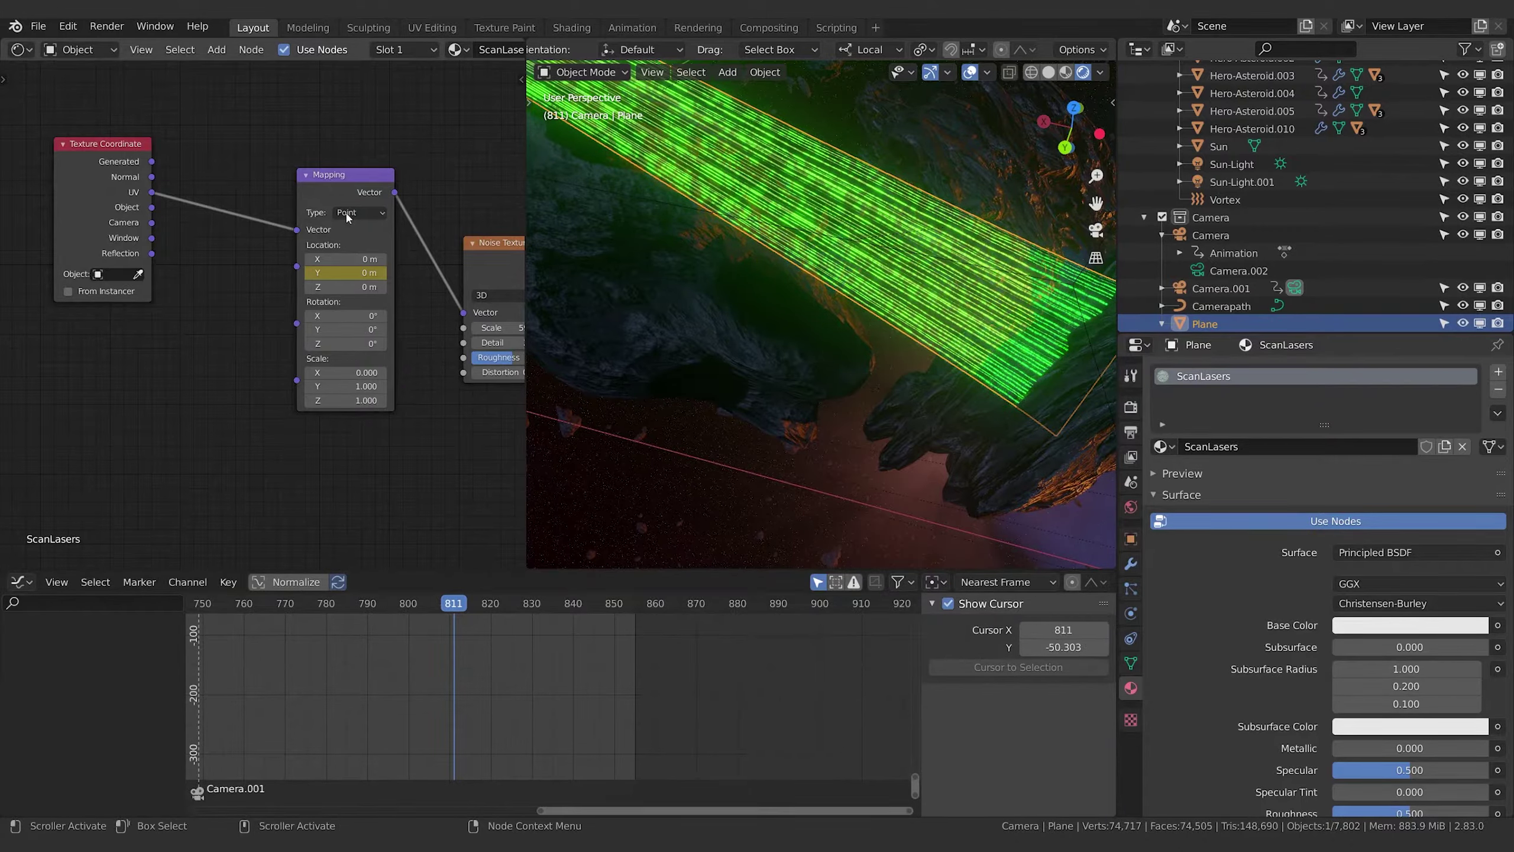
# Select the Mapping node and its Y Default Value (Location) animation curve inside the ScanLasers shader node tree
pyautogui.click(334, 175)
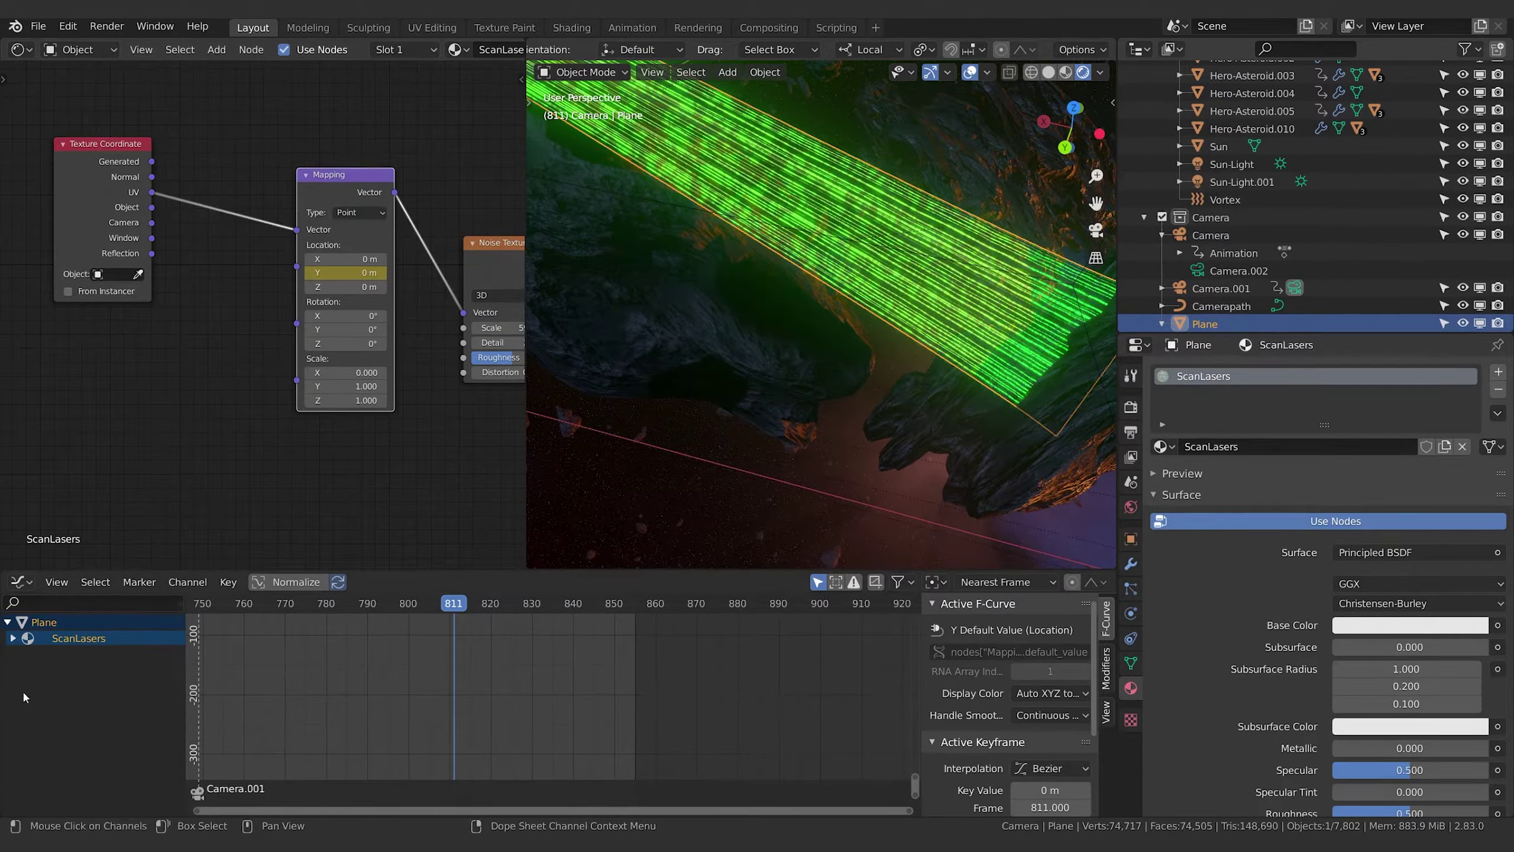
pyautogui.click(819, 582)
pyautogui.click(819, 582)
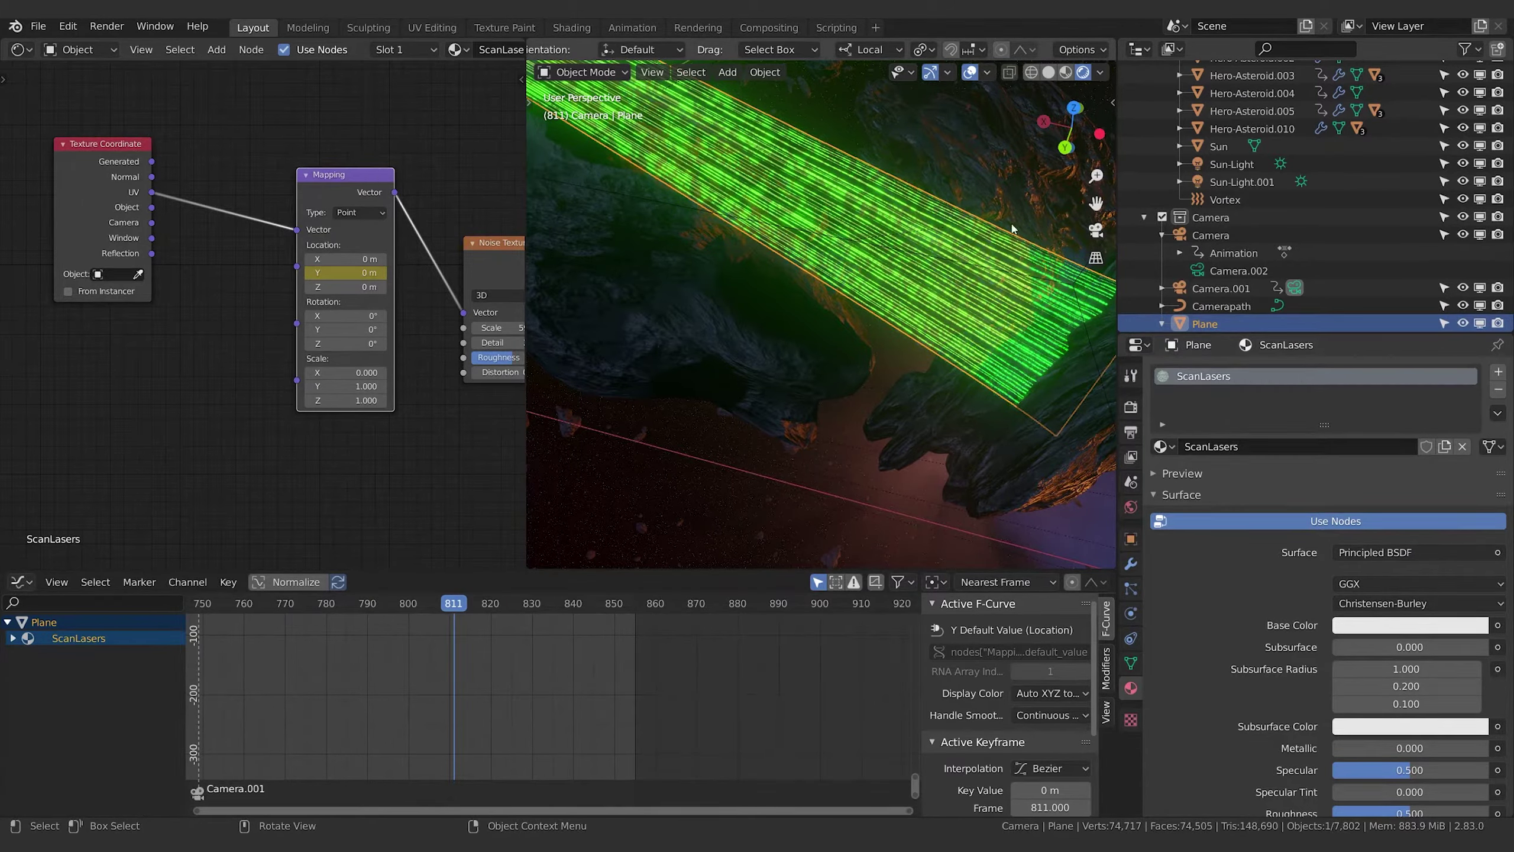
pyautogui.moveTo(476, 51); pyautogui.dragTo(334, 51, button='middle')
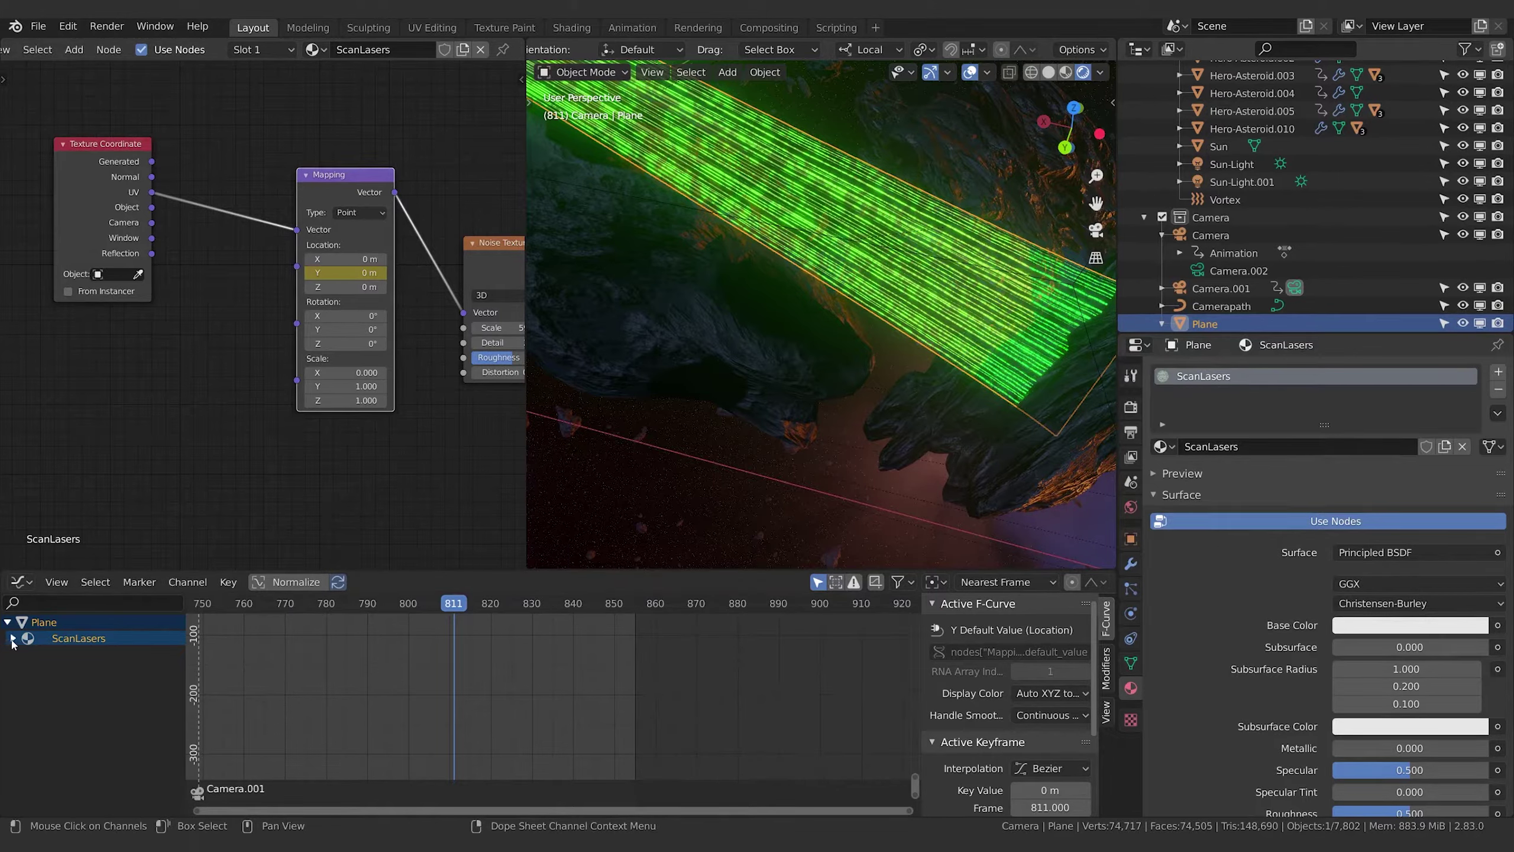
pyautogui.click(12, 639)
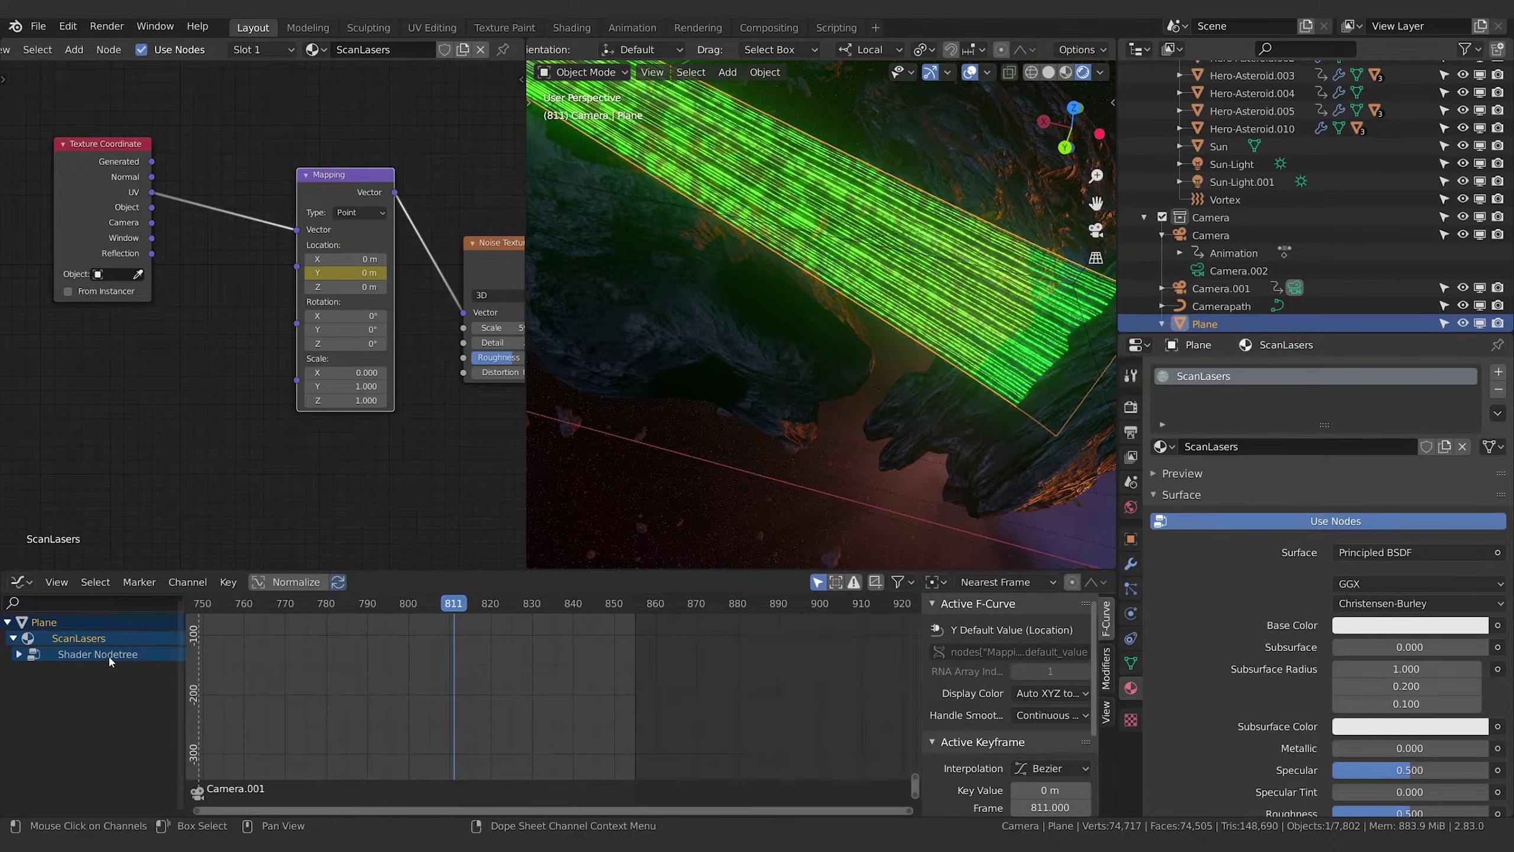
pyautogui.click(76, 657)
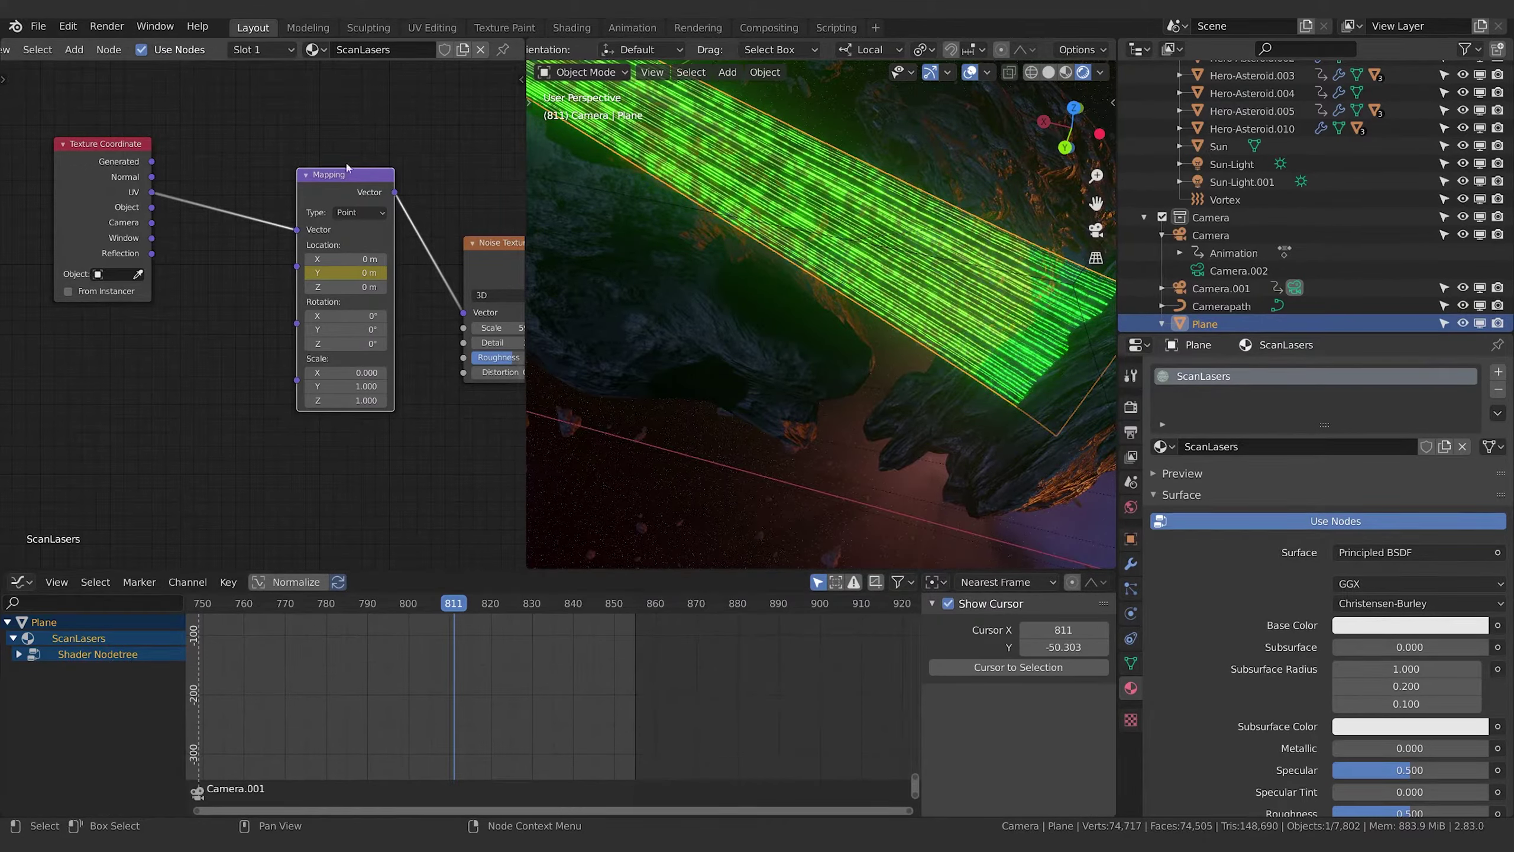
pyautogui.click(18, 654)
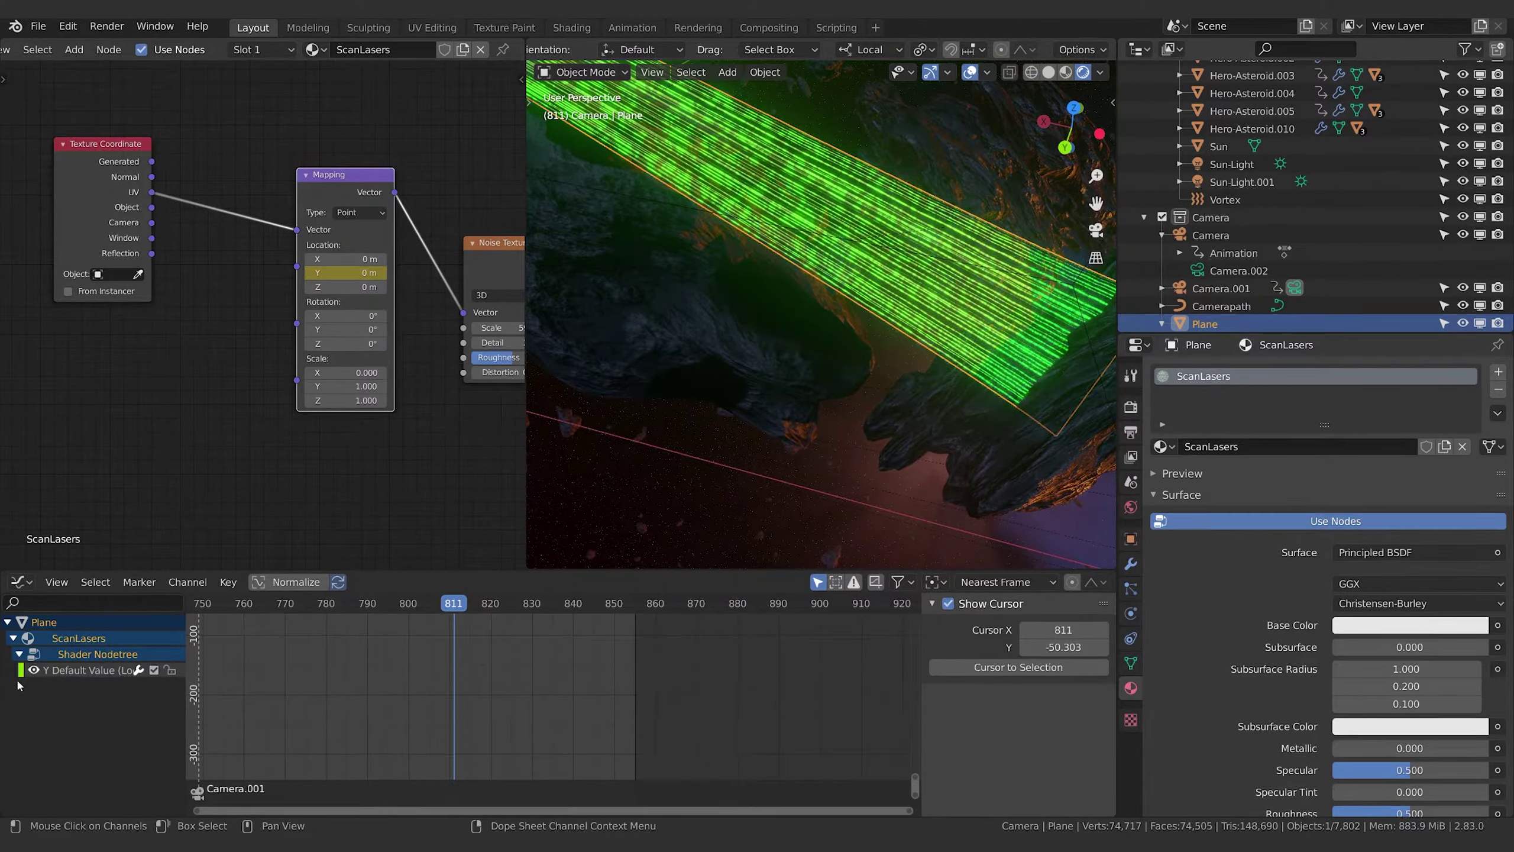
pyautogui.click(95, 671)
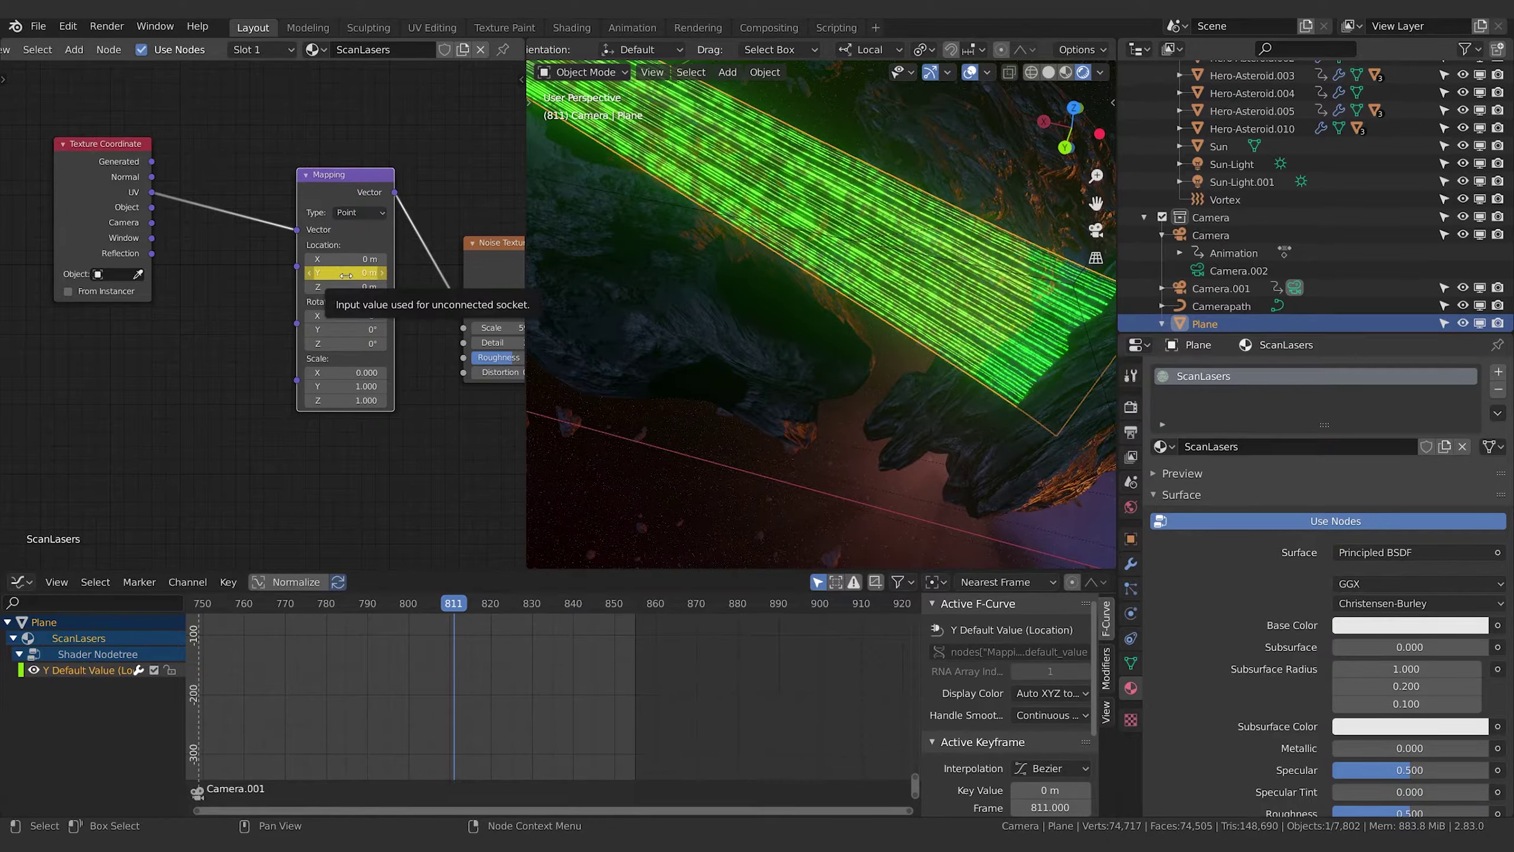
# Add a Generator modifier to the Mapping node's Y location curve
pyautogui.scroll(-14, 443, 704)
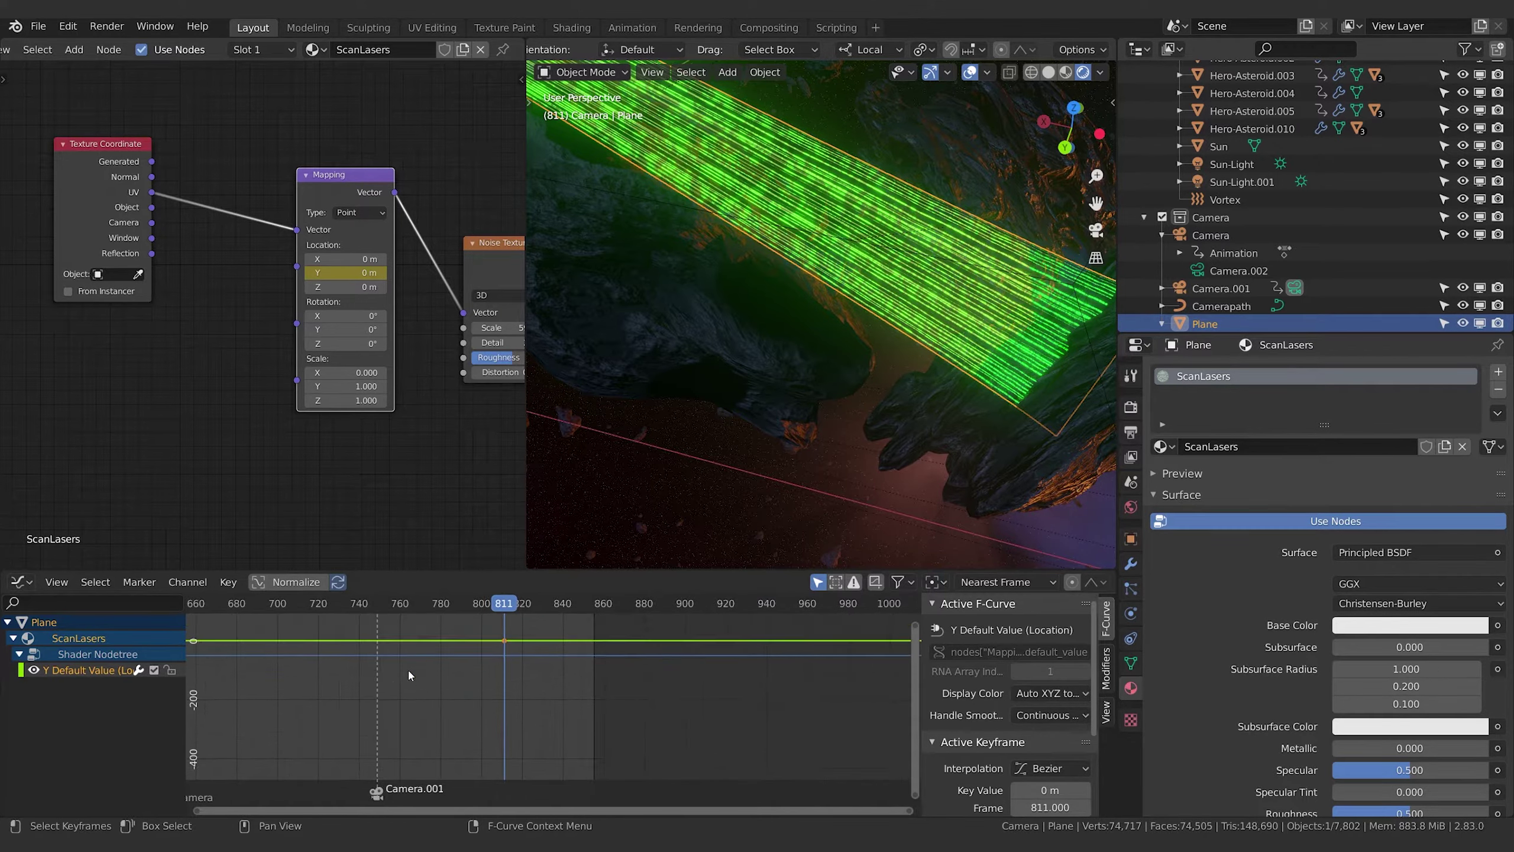
pyautogui.scroll(5, 501, 666)
pyautogui.moveTo(517, 652); pyautogui.dragTo(523, 696, button='middle')
pyautogui.scroll(3, 524, 701)
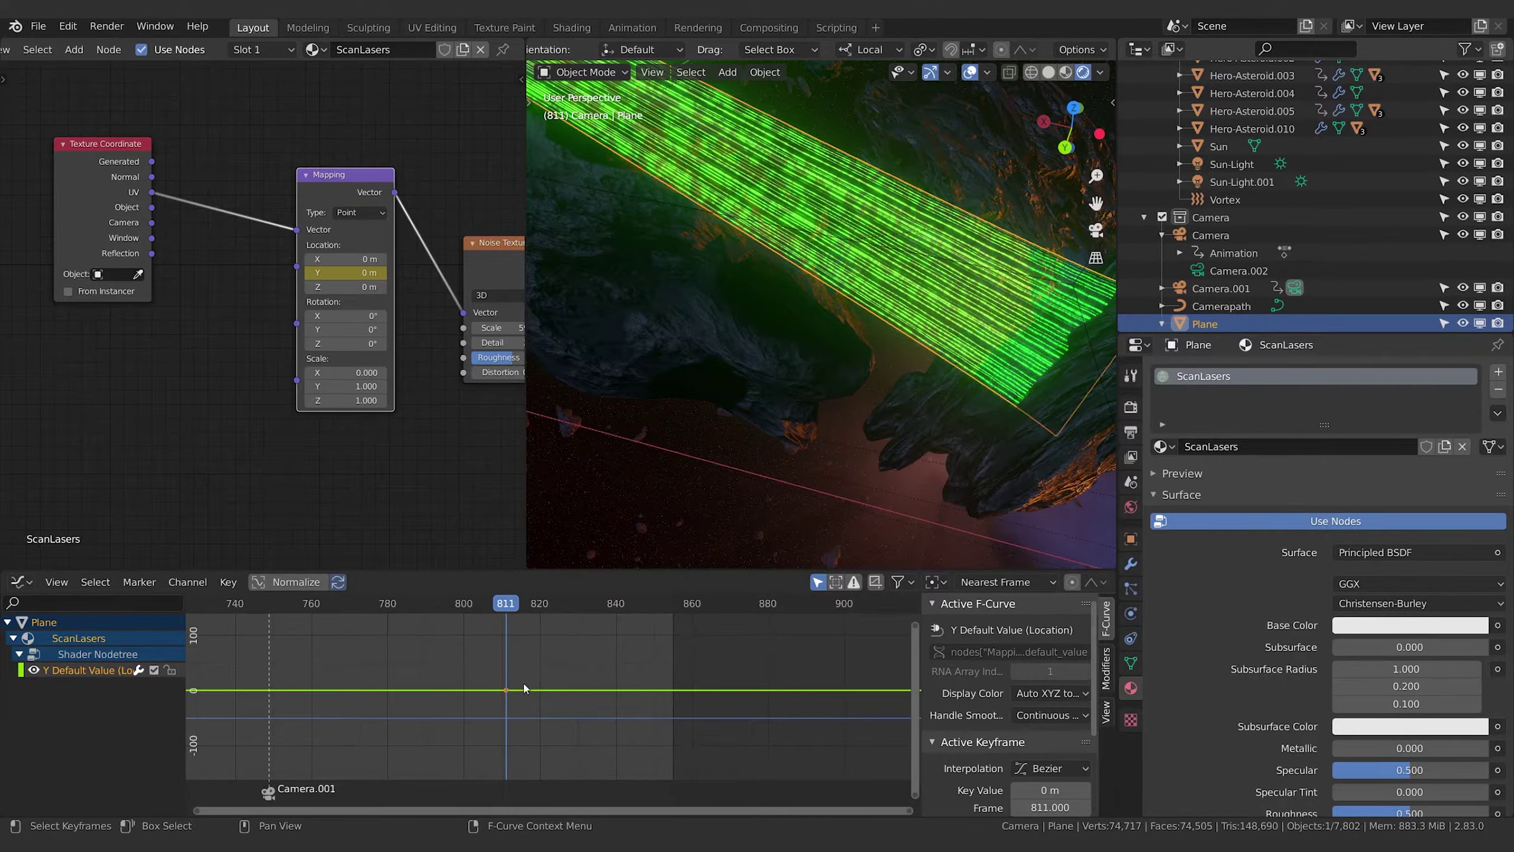
pyautogui.click(1107, 667)
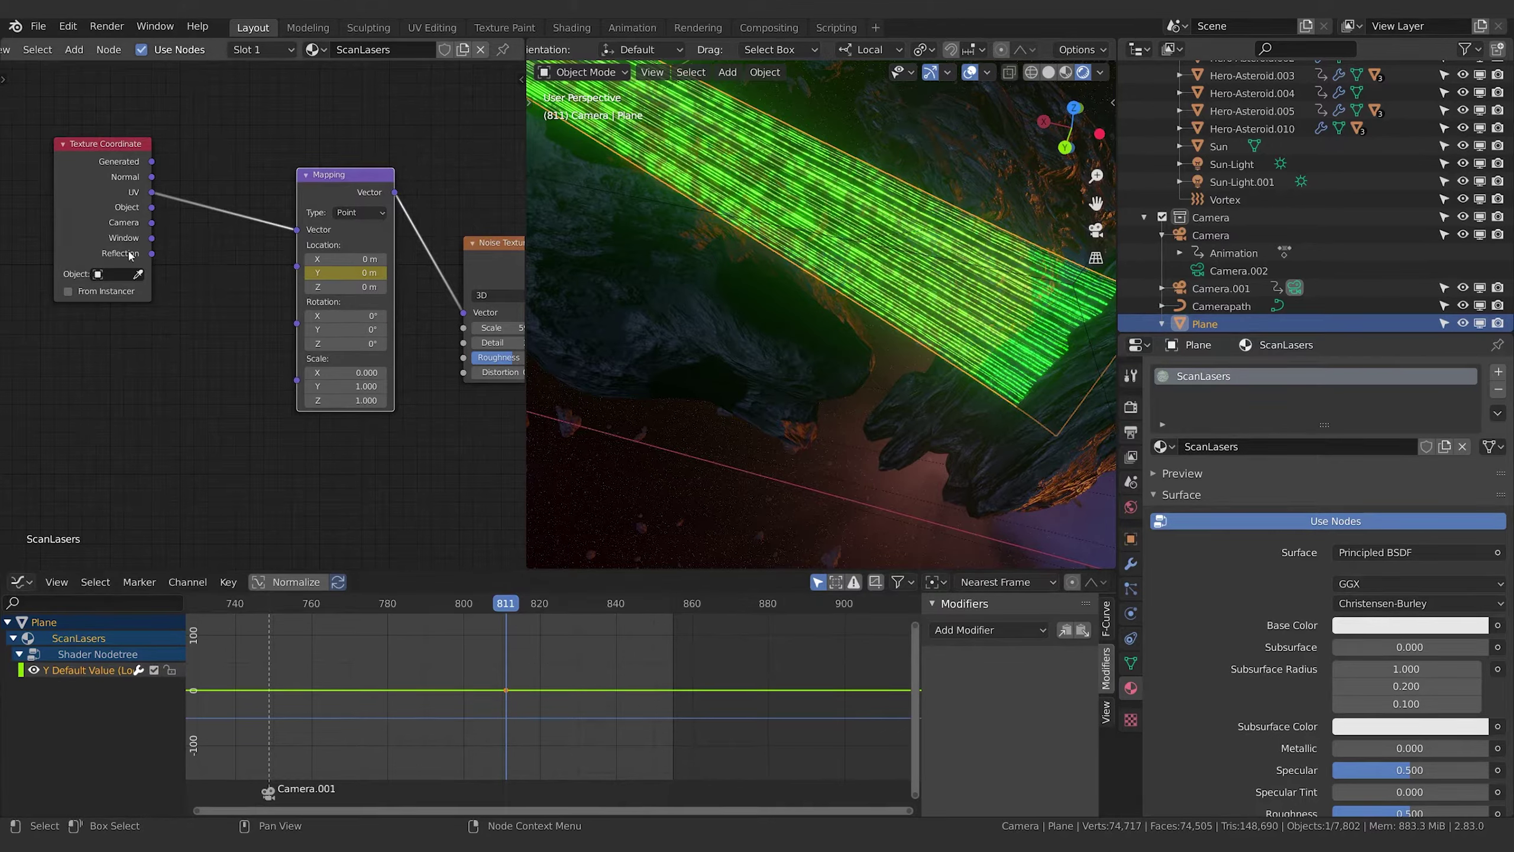
pyautogui.click(982, 630)
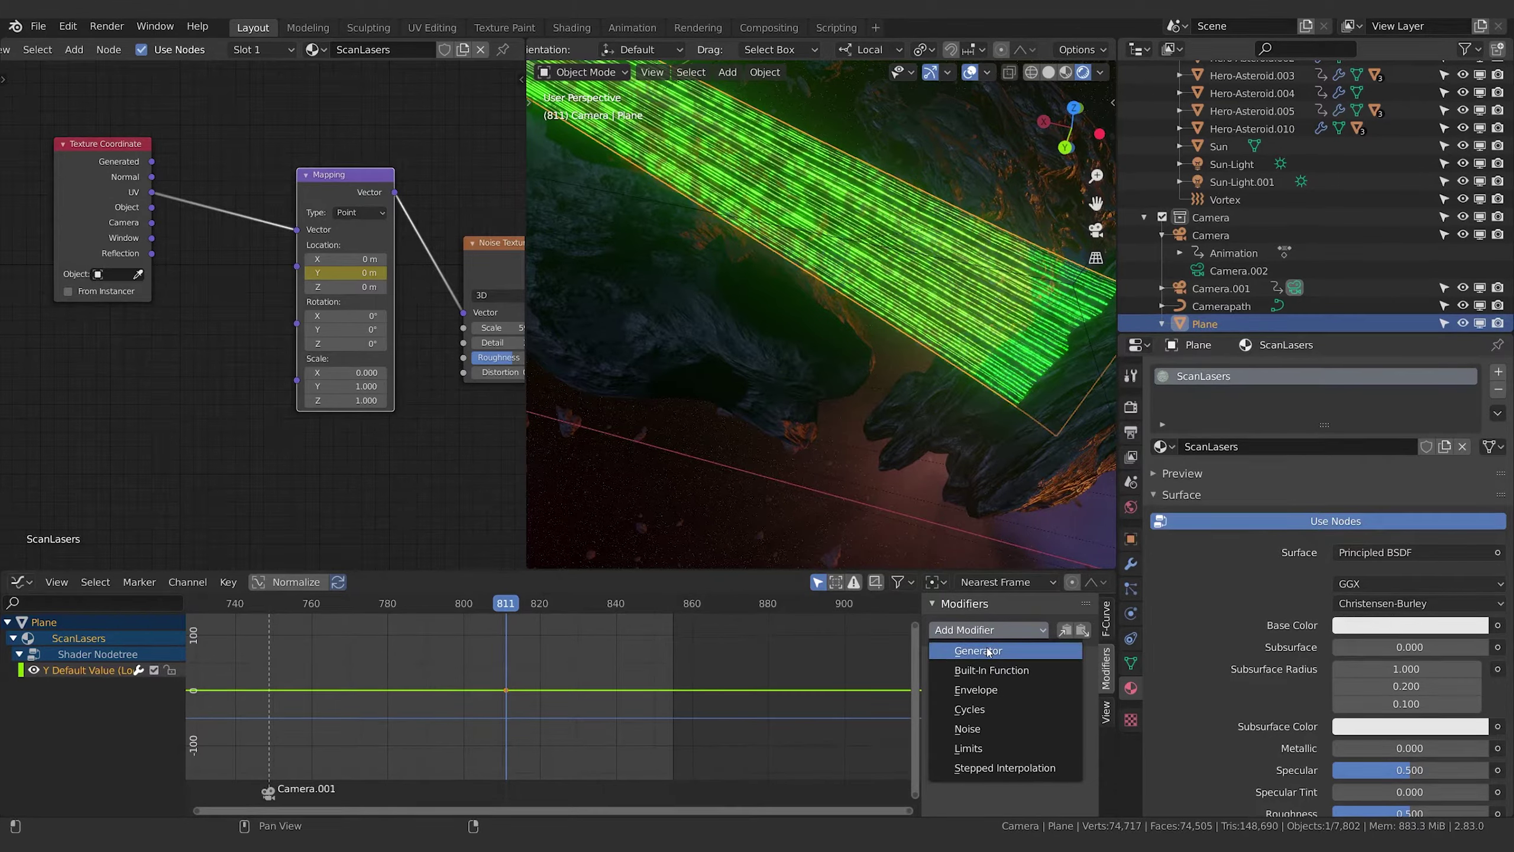
pyautogui.click(987, 650)
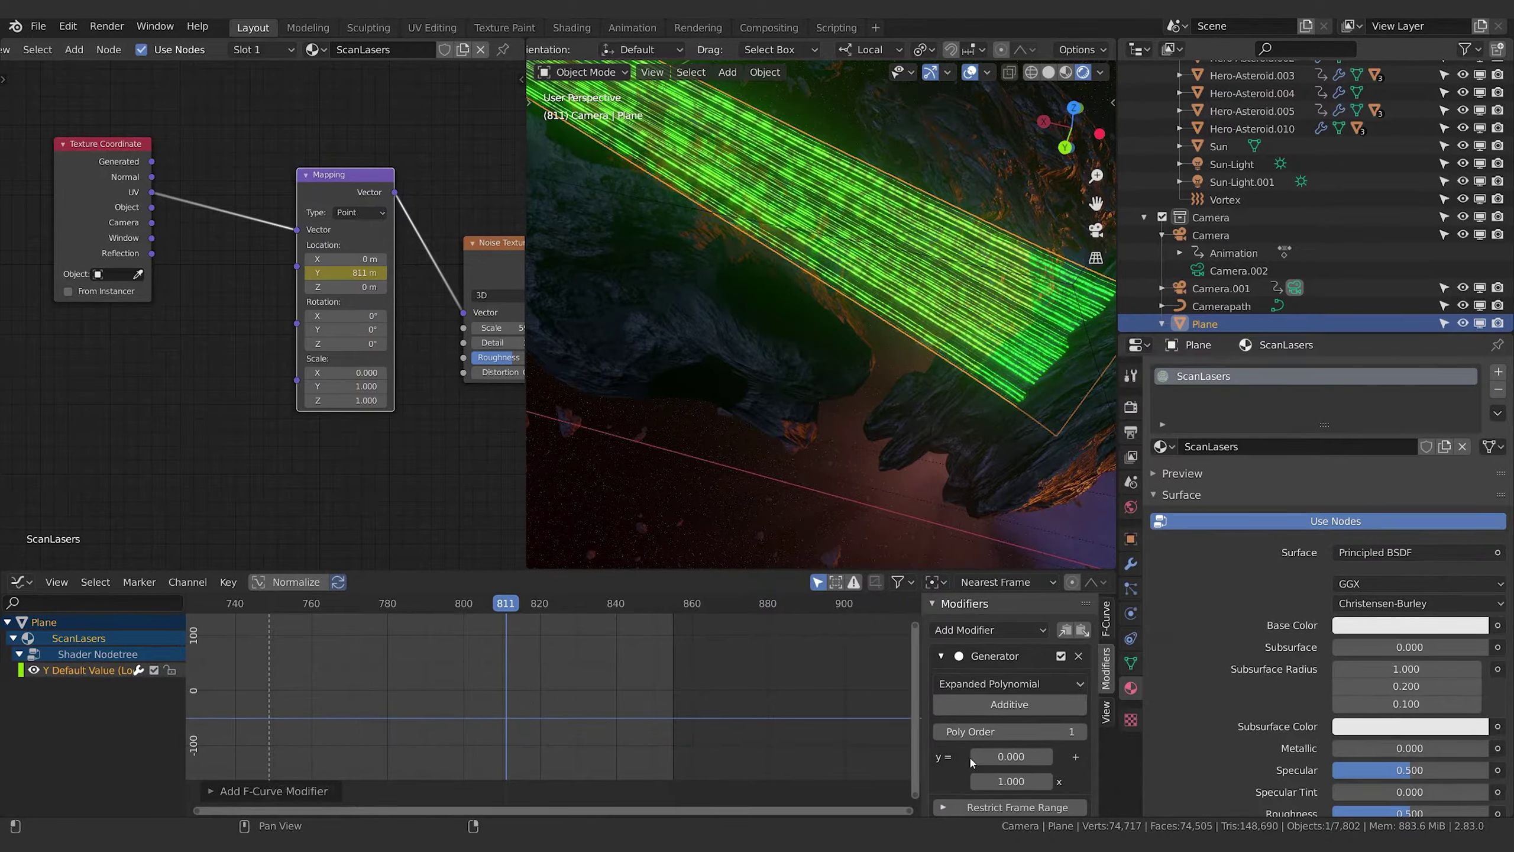
# Try a linear coefficient of 1.2 in the curve's Generator modifier and undo it
pyautogui.scroll(-2, 972, 763)
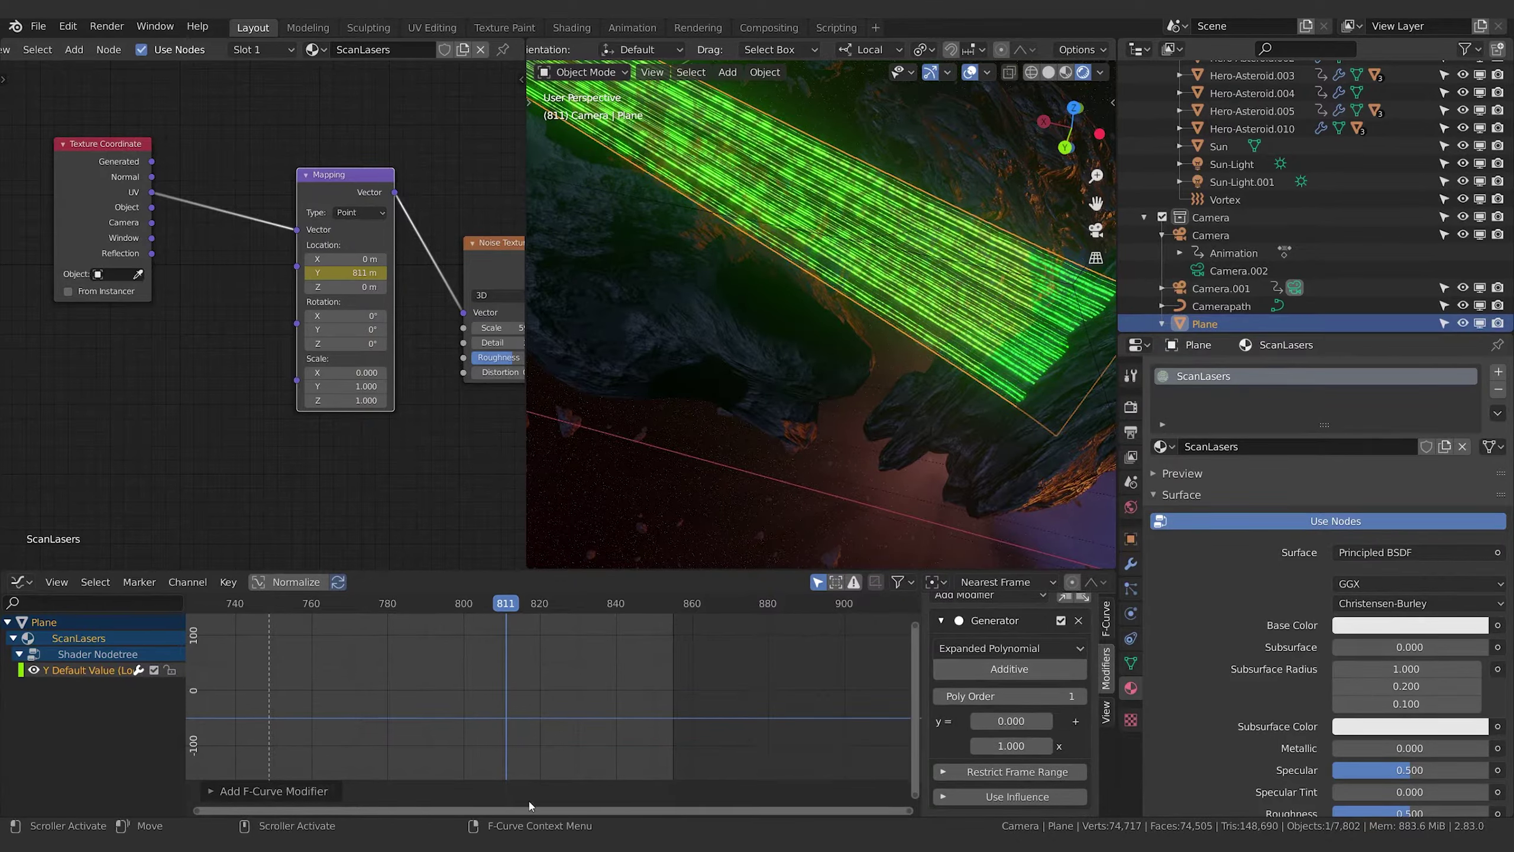
pyautogui.scroll(-8, 507, 704)
pyautogui.scroll(5, 543, 727)
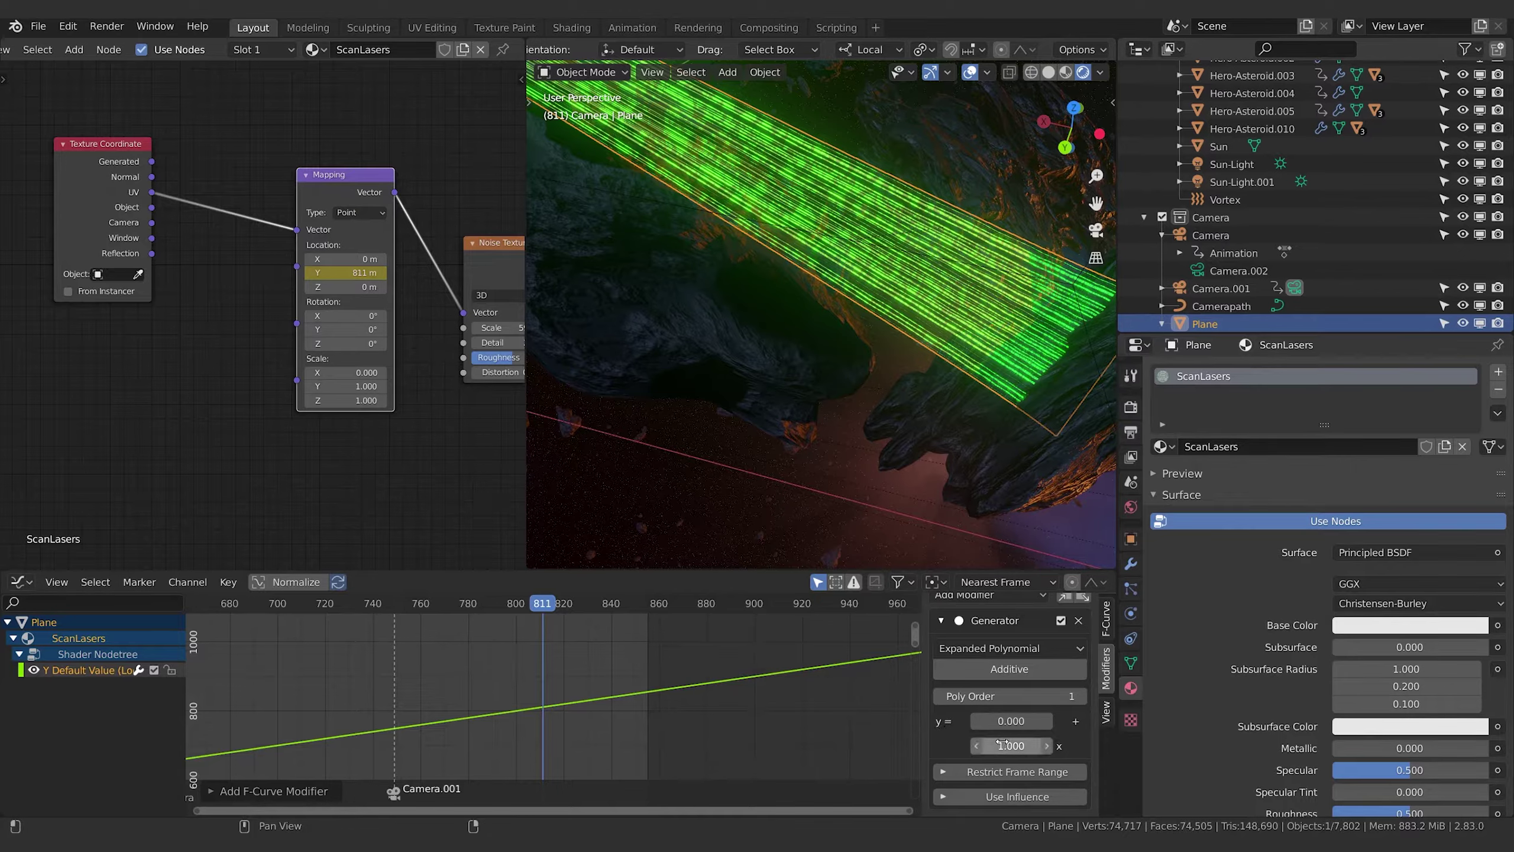
pyautogui.moveTo(1002, 744); pyautogui.dragTo(1043, 744)
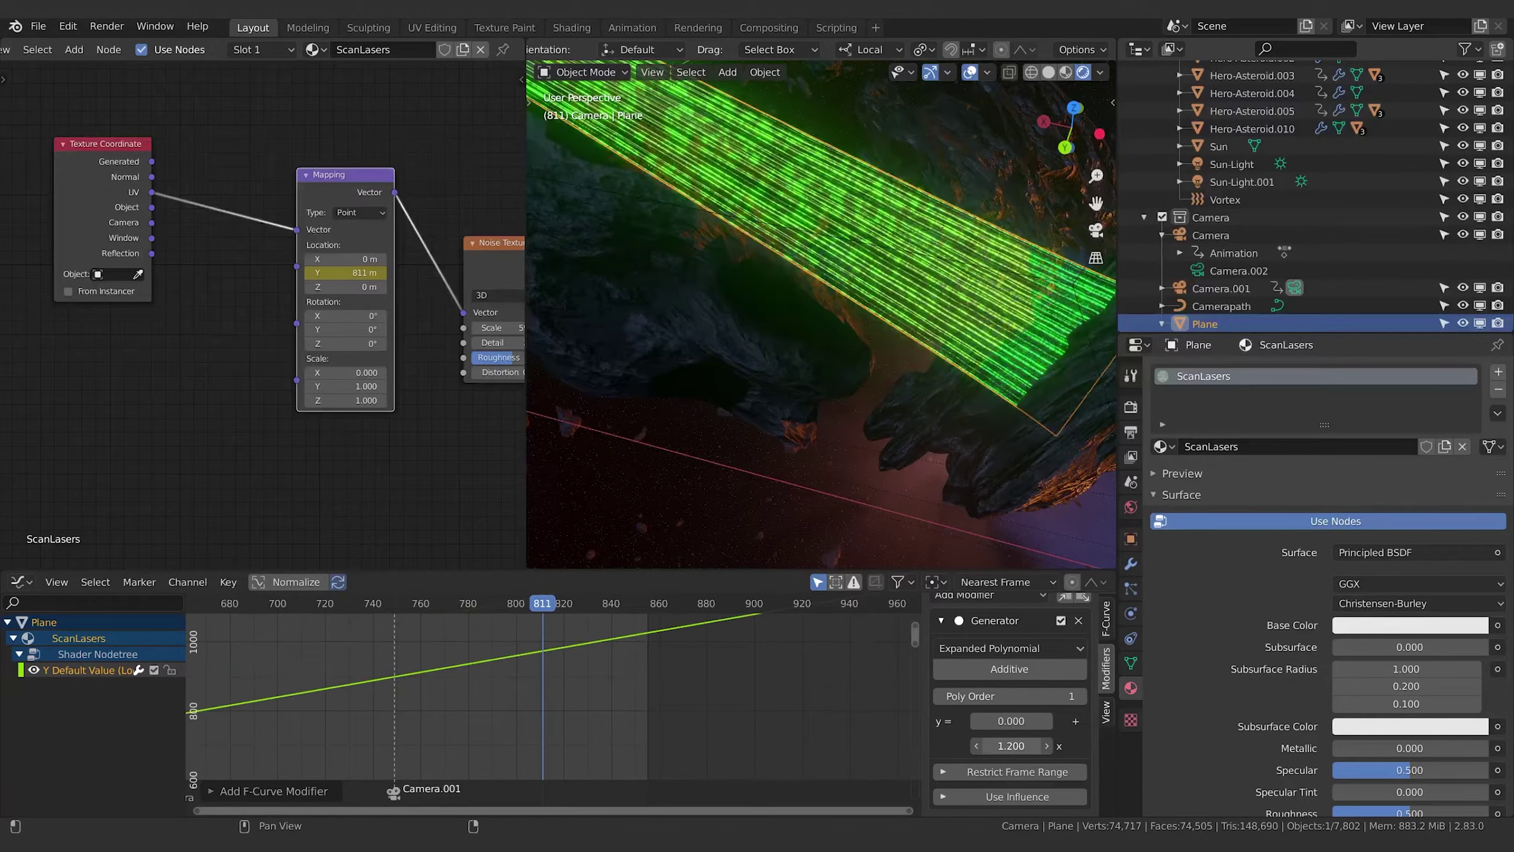
pyautogui.hotkey('ctrl', 'z')
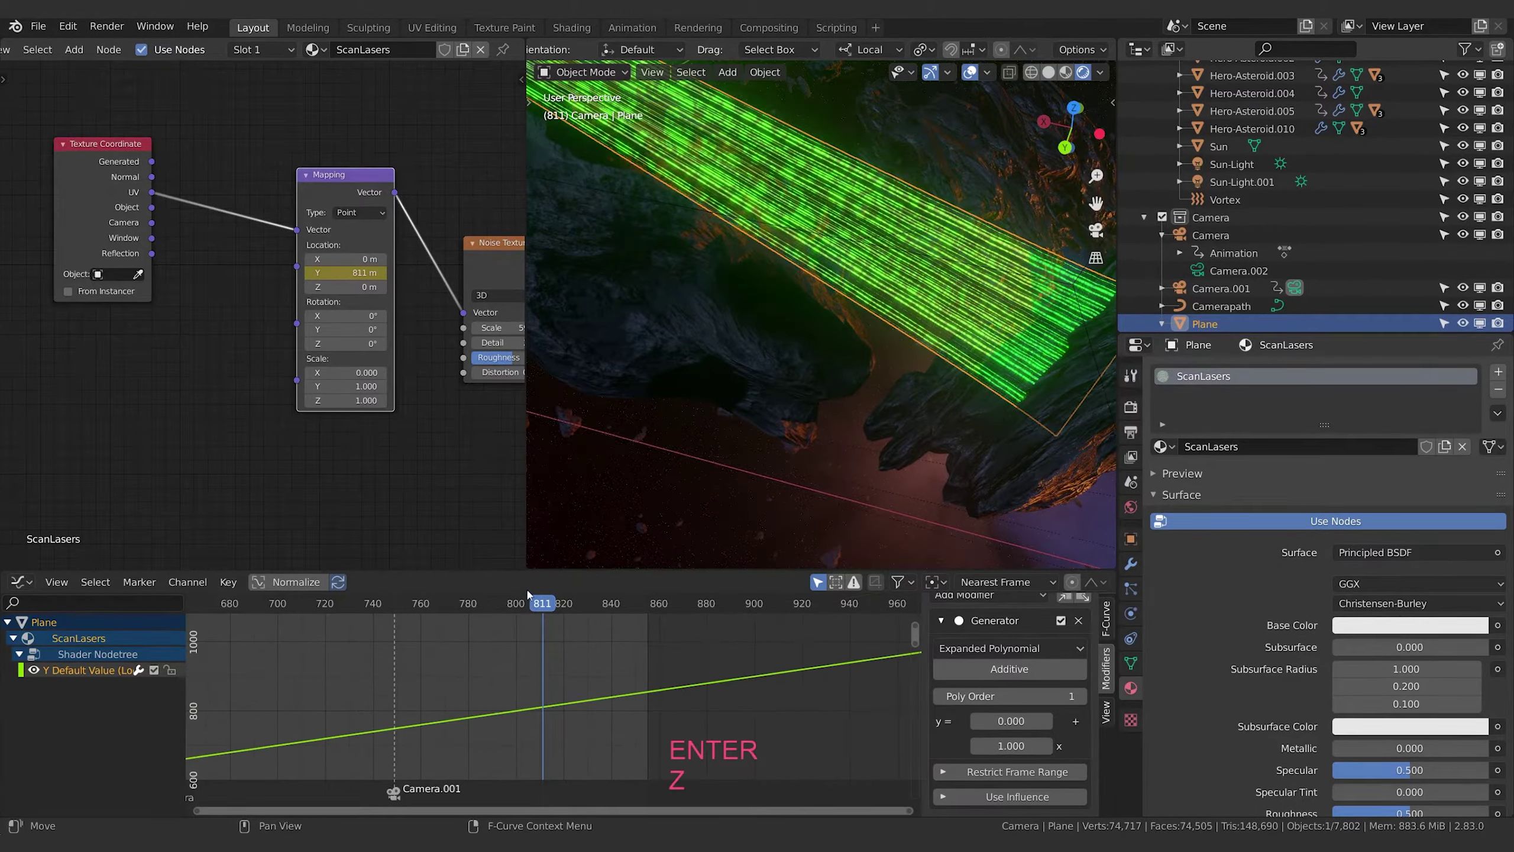
# Play back the moving scan lasers in the free and camera views, finishing at frame 767
pyautogui.moveTo(541, 609); pyautogui.dragTo(485, 608)
pyautogui.press('space')
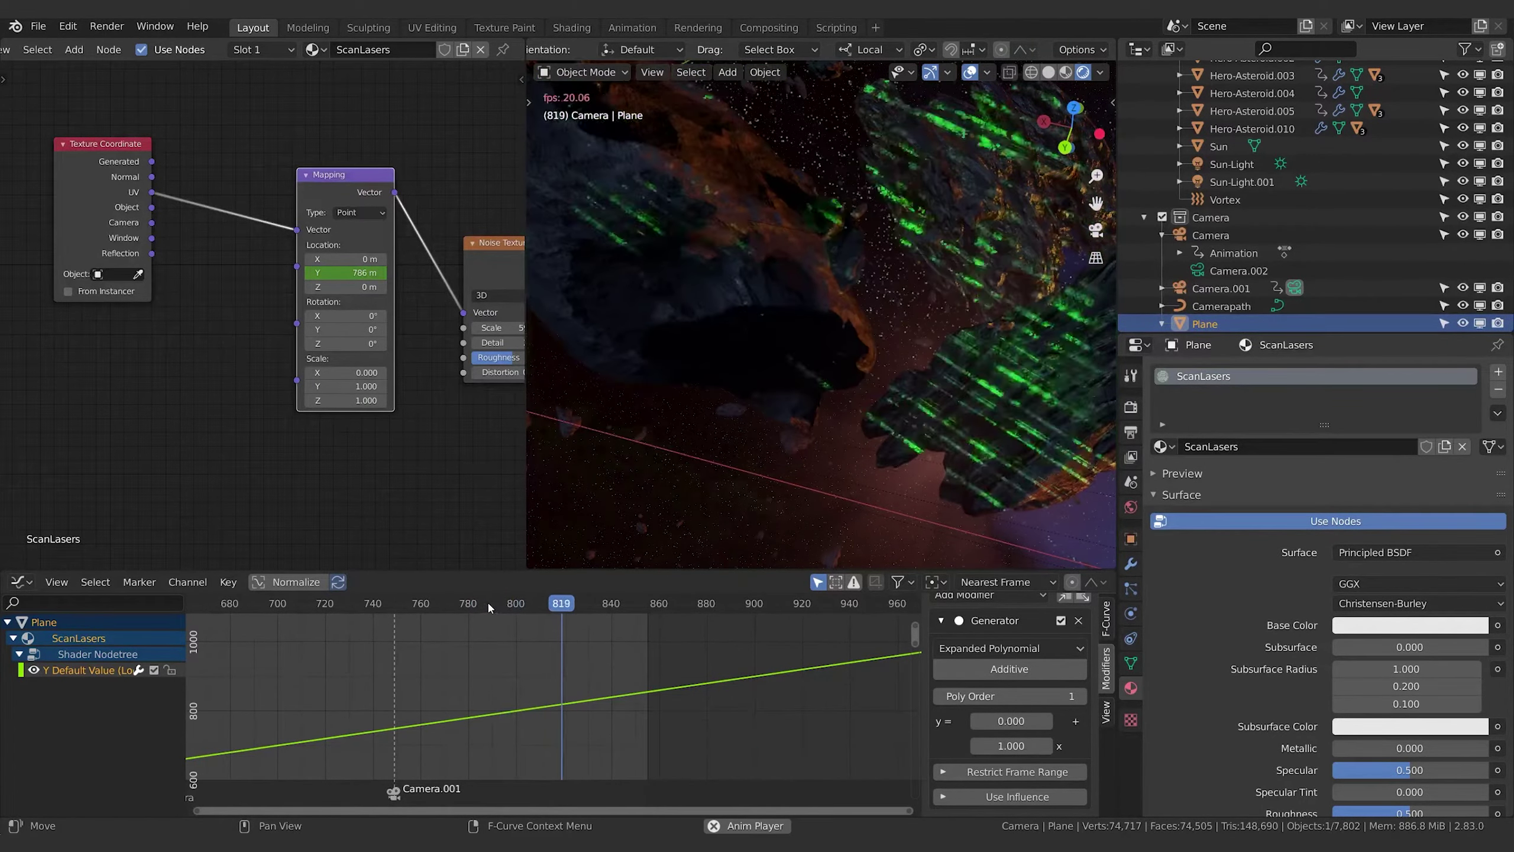
pyautogui.press('space')
pyautogui.click(489, 604)
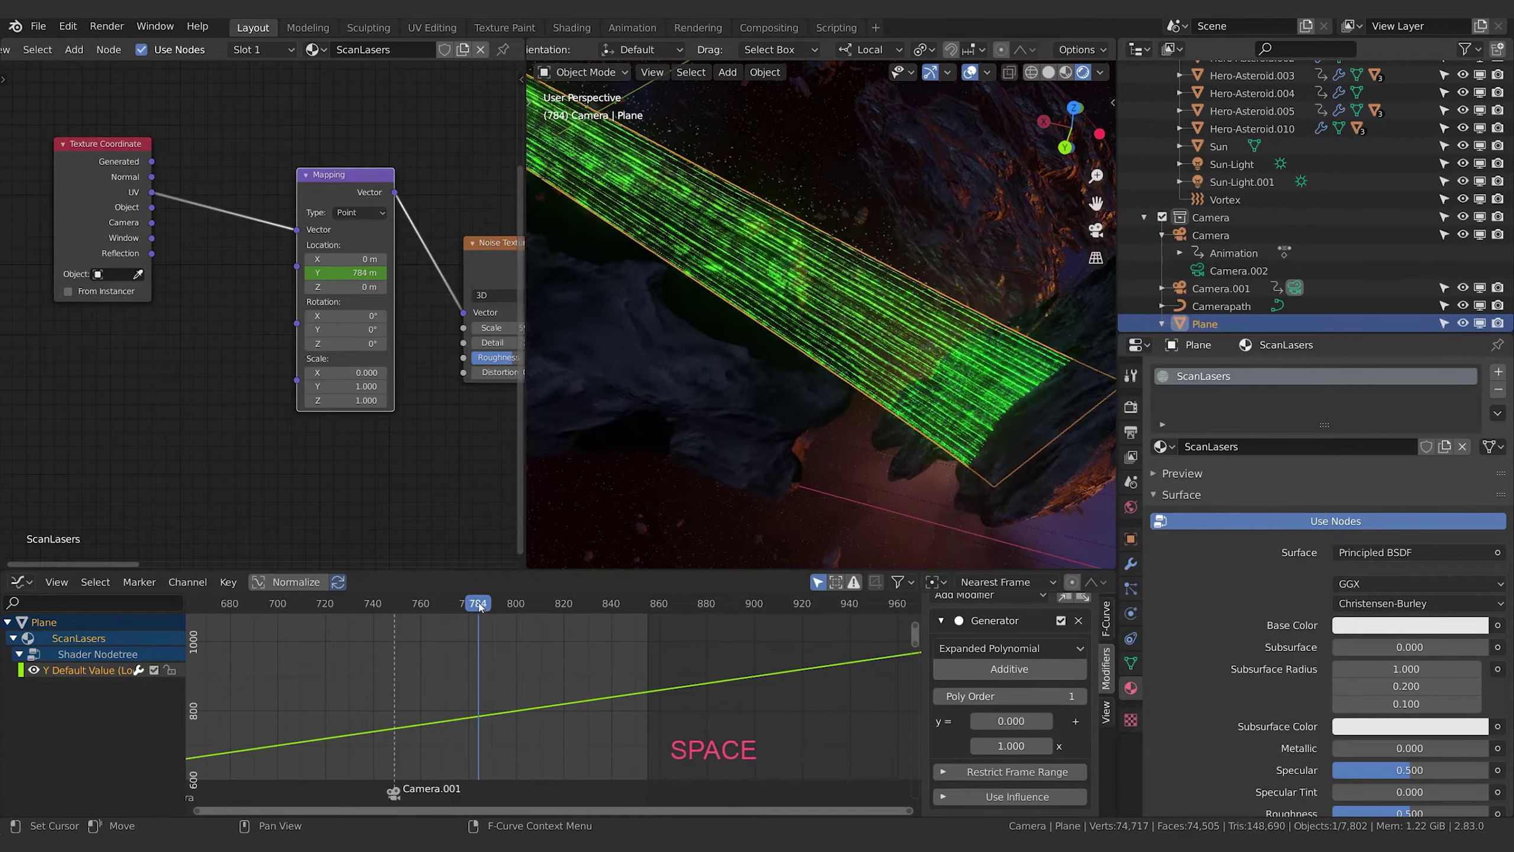
pyautogui.click(427, 604)
pyautogui.press('space')
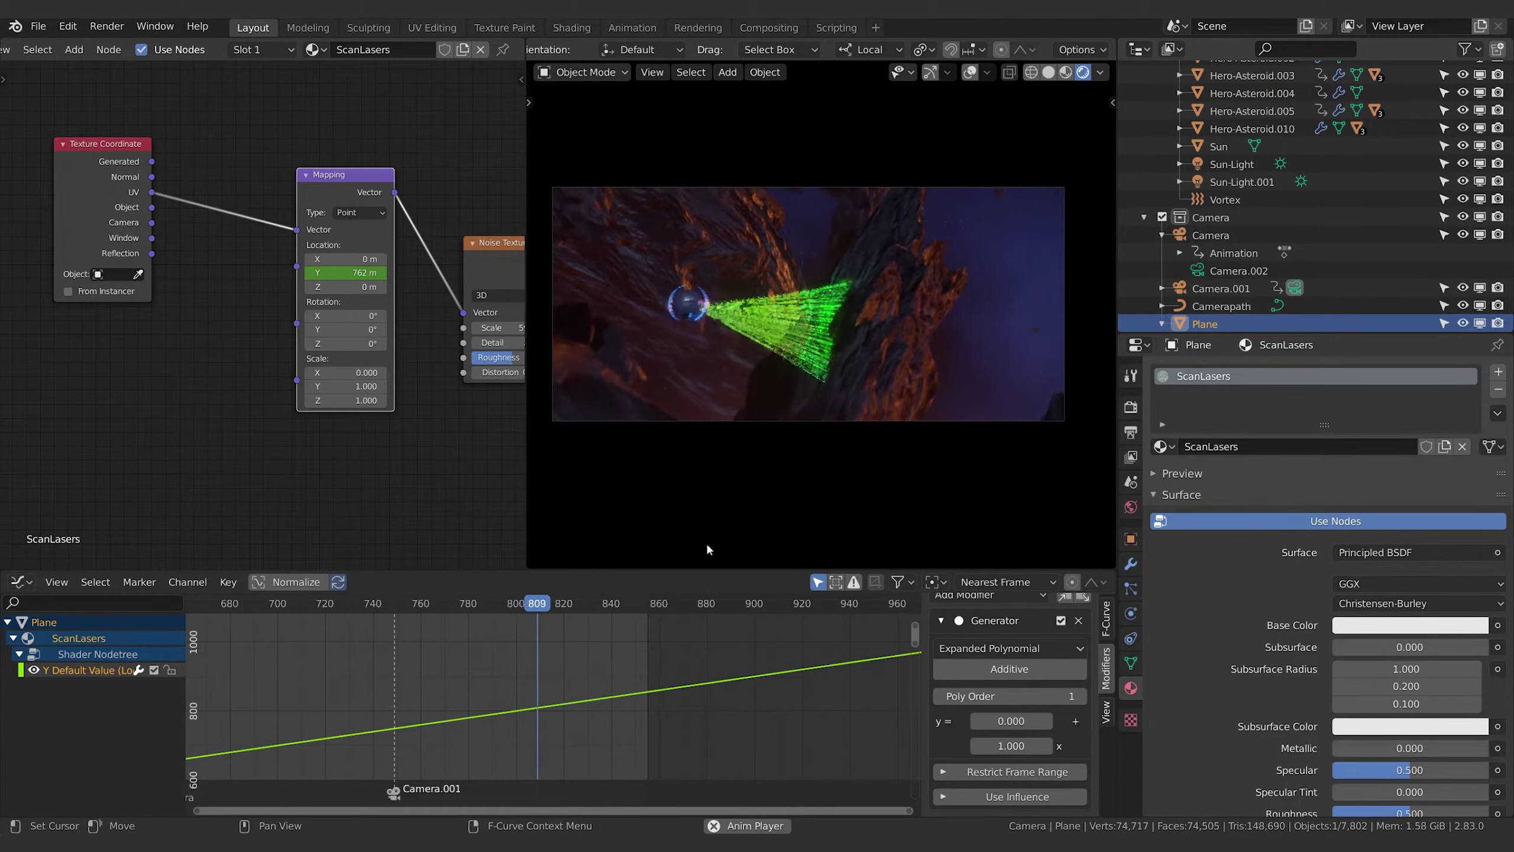
pyautogui.press('space')
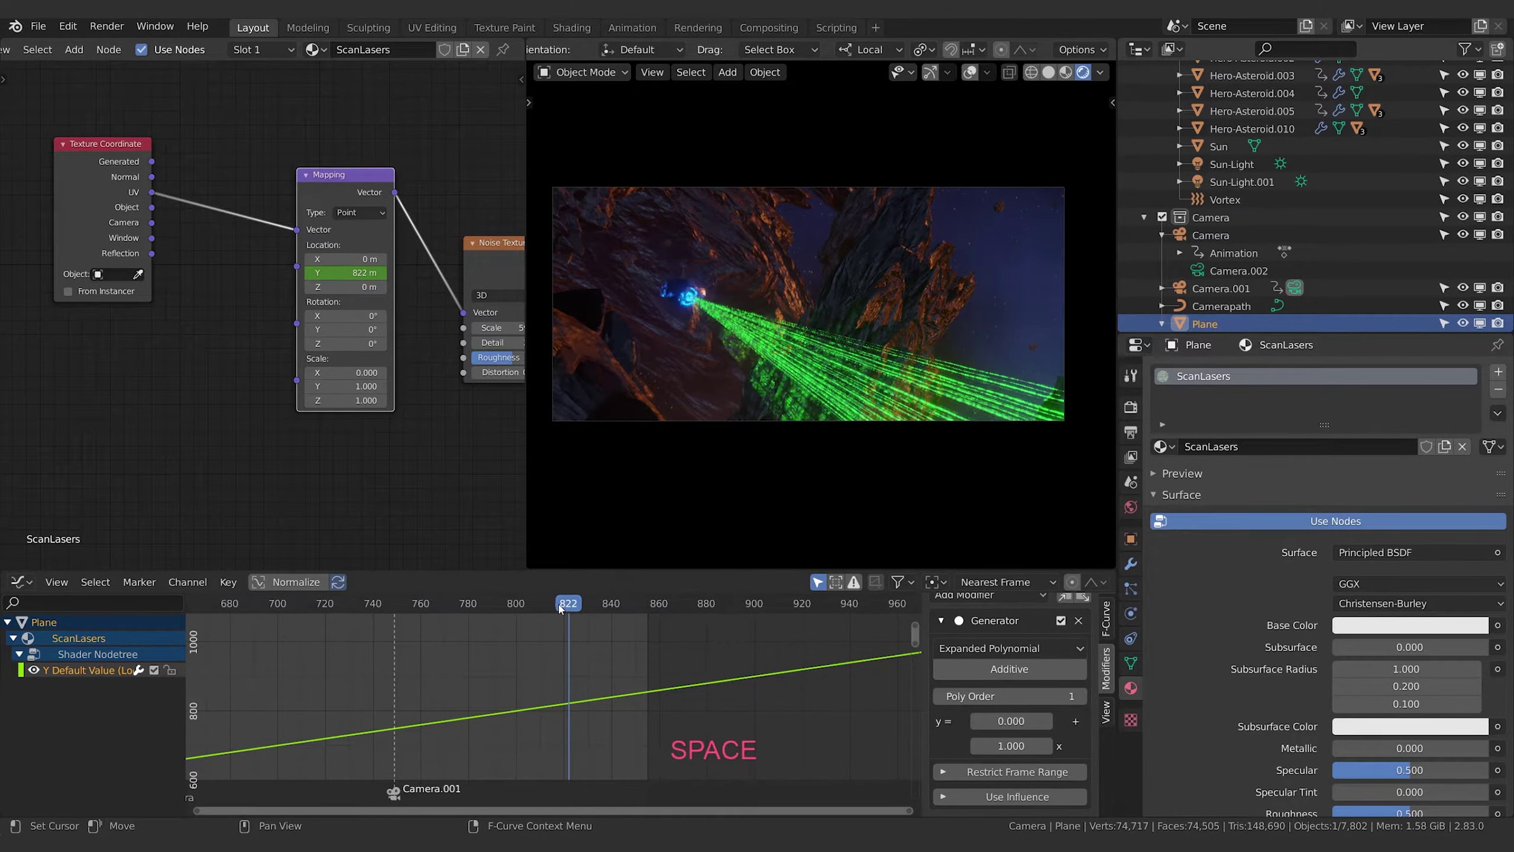
pyautogui.moveTo(567, 604); pyautogui.dragTo(438, 621)
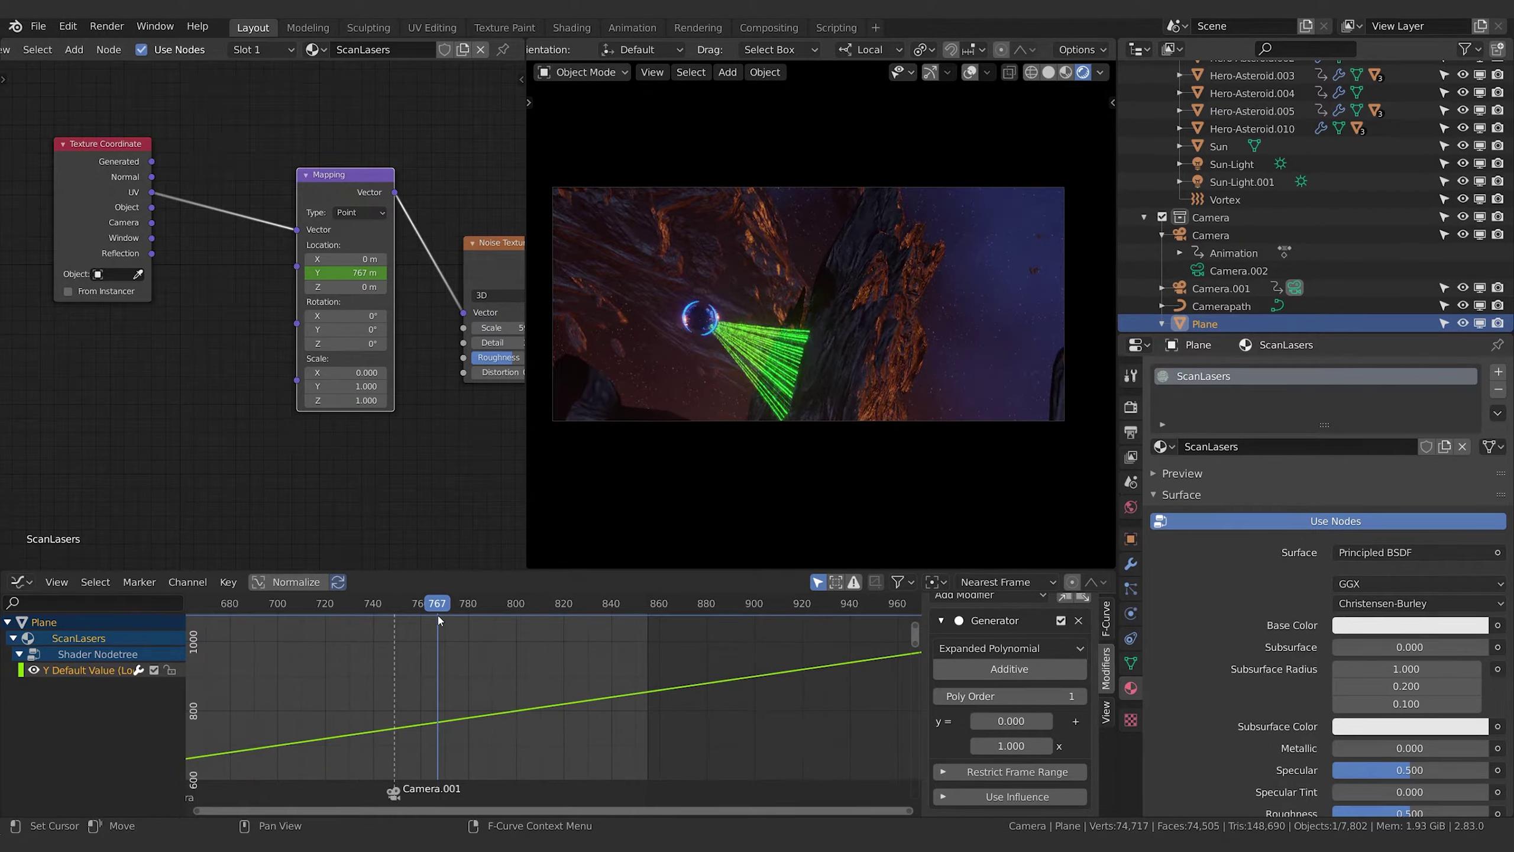
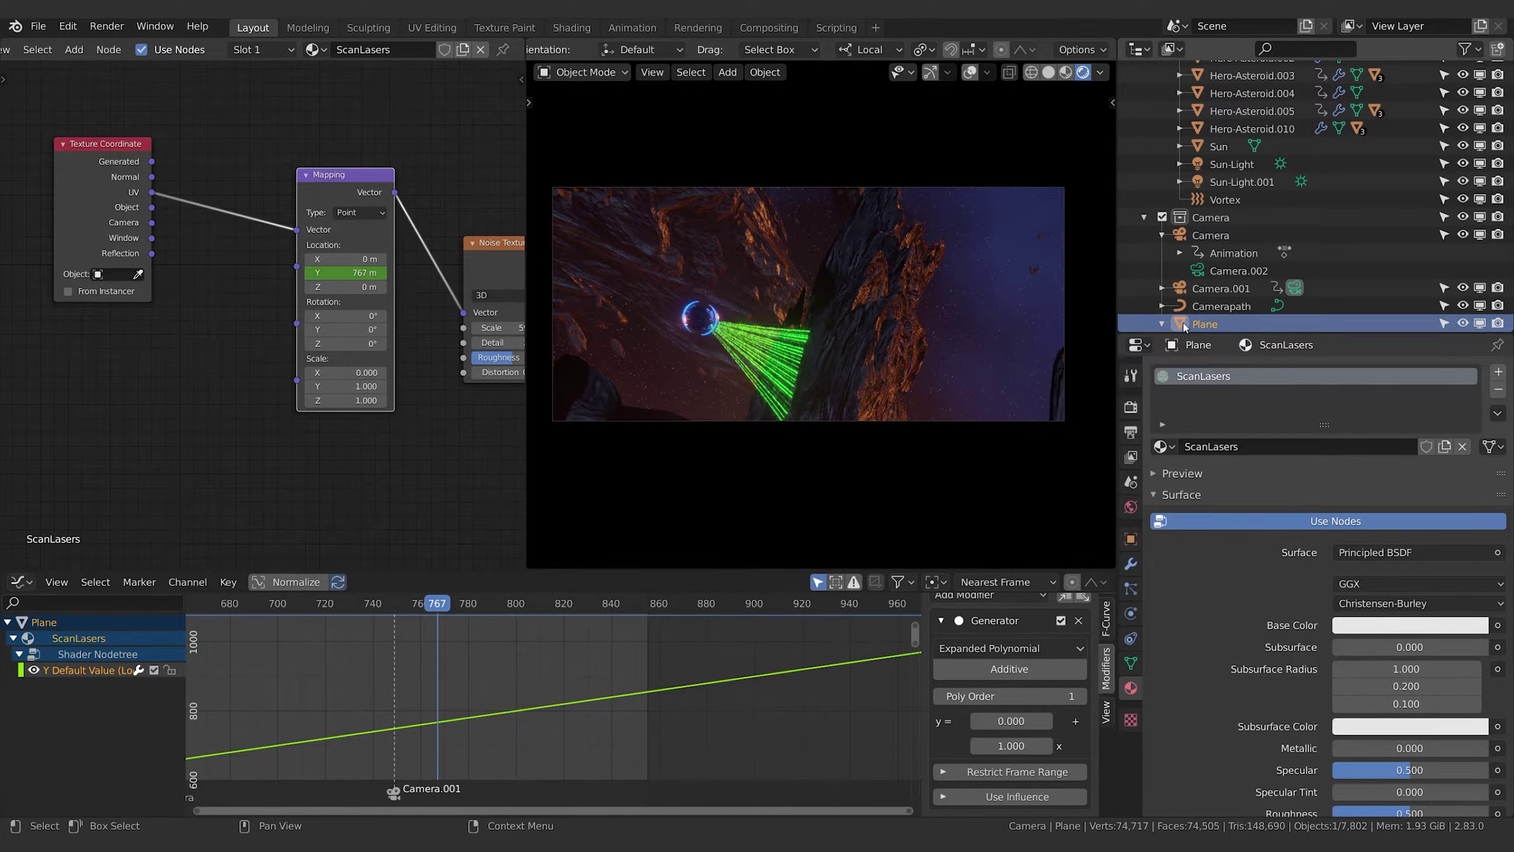
# Rename the laser Plane object to ScanCone
pyautogui.doubleClick(1216, 324)
pyautogui.press('shift')
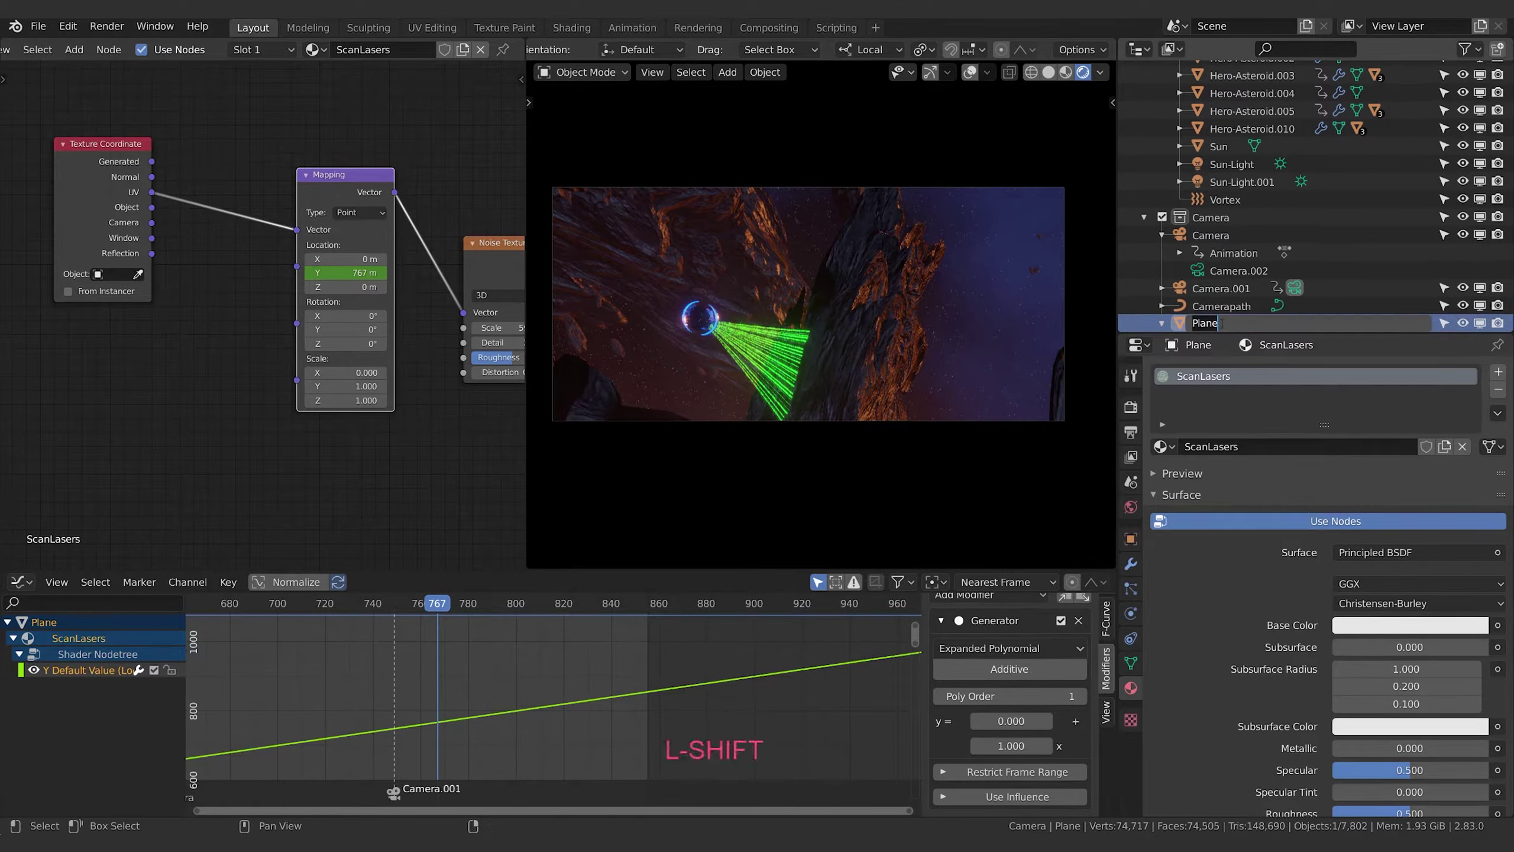
pyautogui.write('Sca')
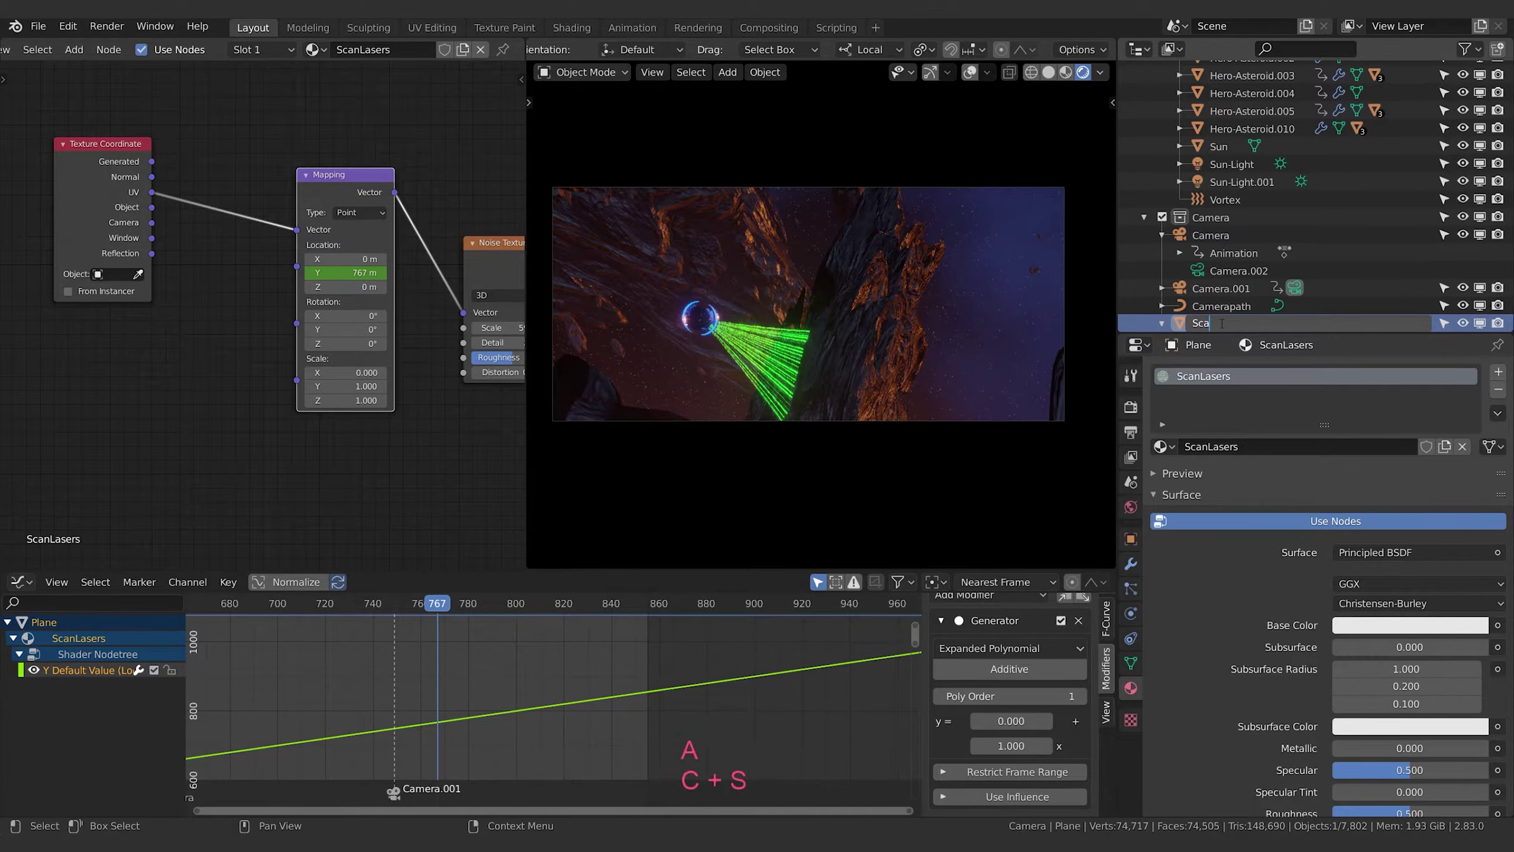
pyautogui.write('nCone')
pyautogui.press('Return')
# Keyframe the ScanCone's X, Y and Z scale at frame 771
pyautogui.moveTo(775, 310); pyautogui.dragTo(855, 360, button='middle')
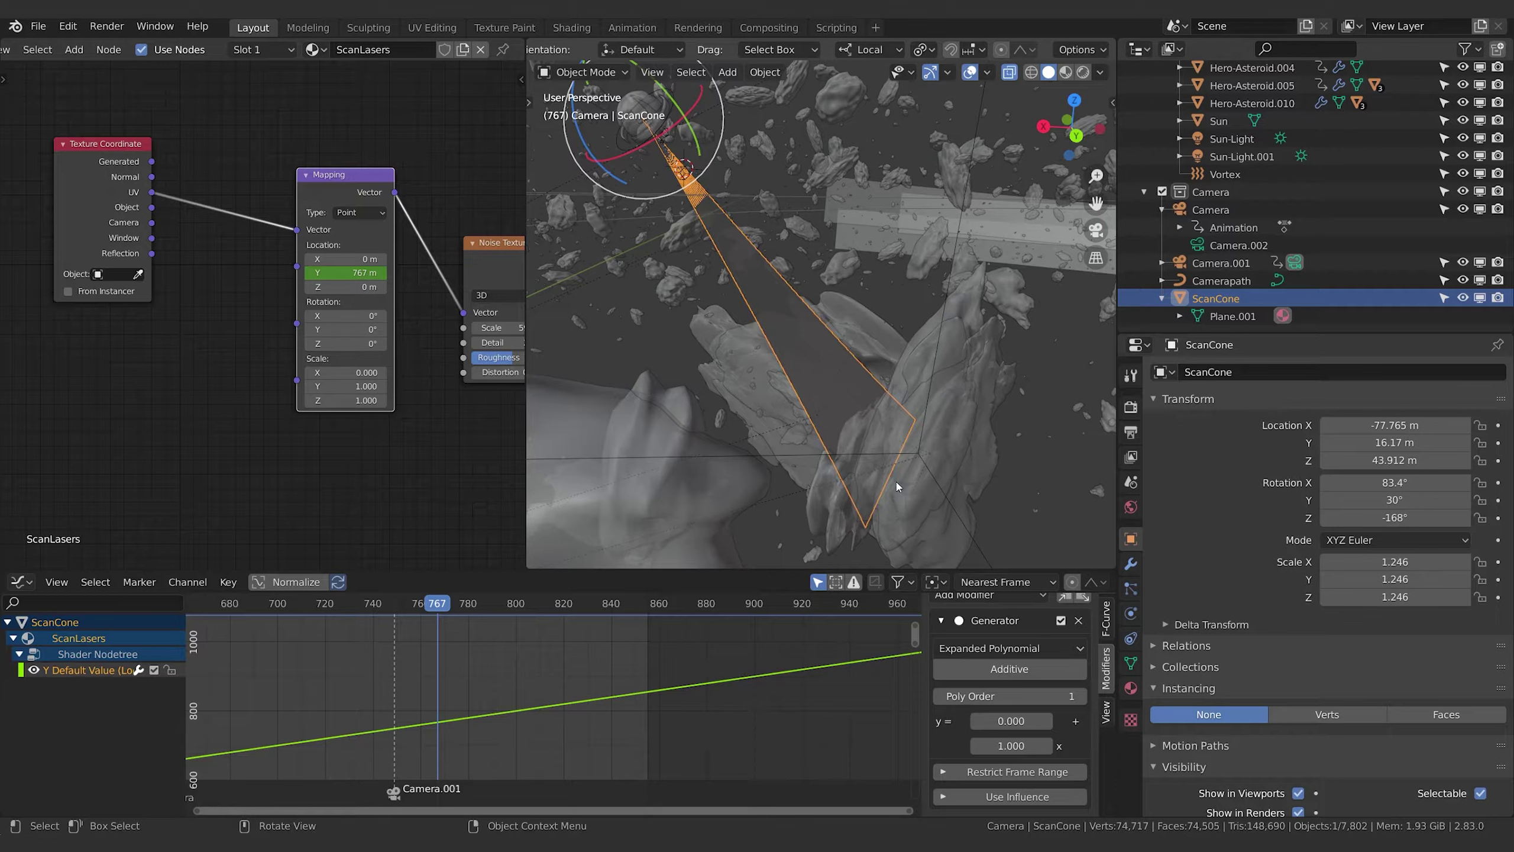
pyautogui.press('Right')
pyautogui.press('Right')
pyautogui.press('Right')
pyautogui.press('Right')
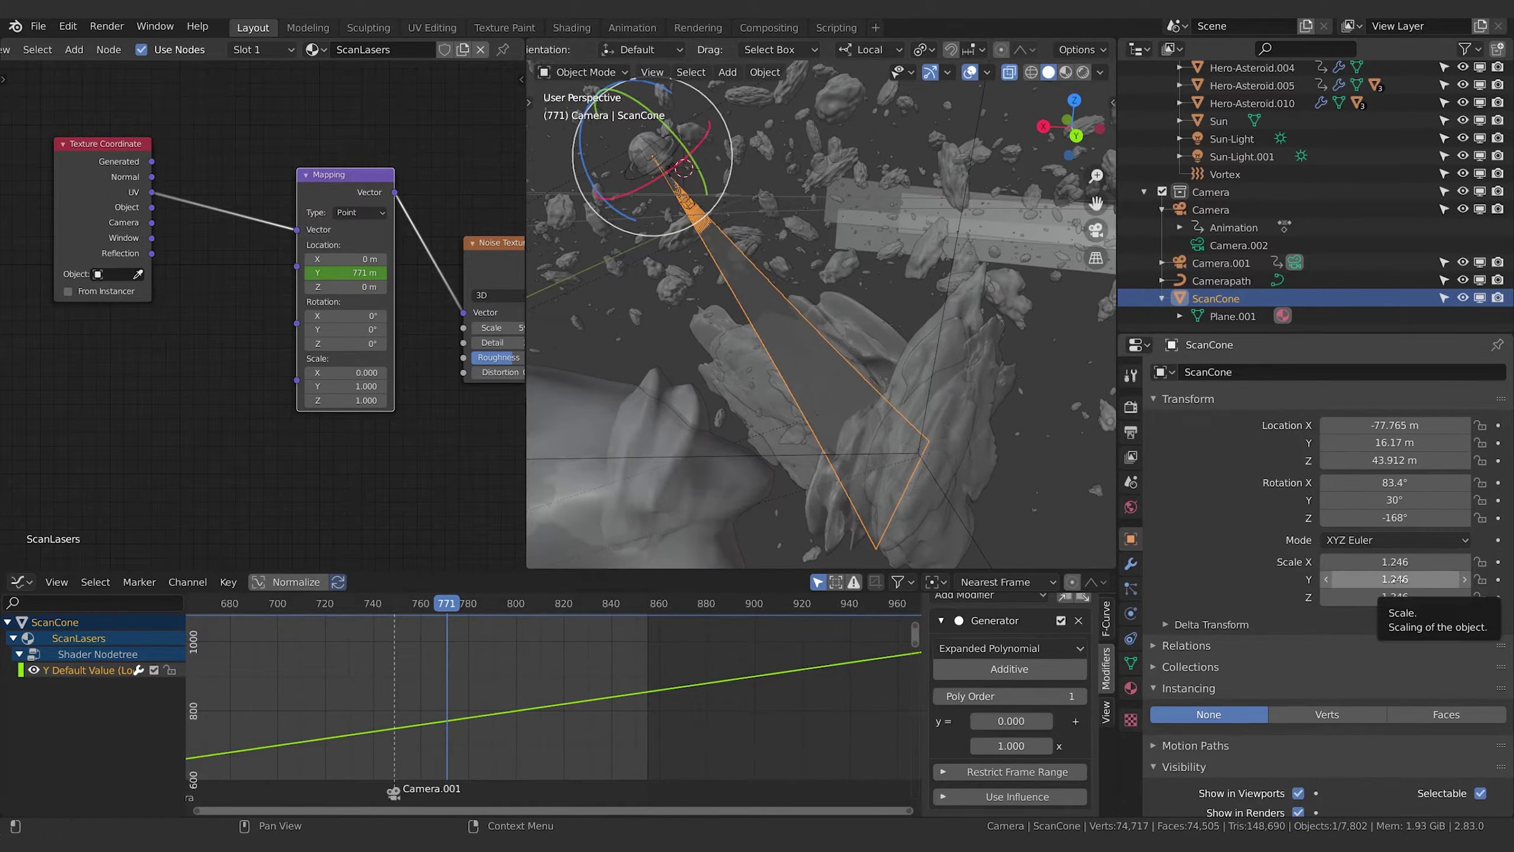
pyautogui.press('i')
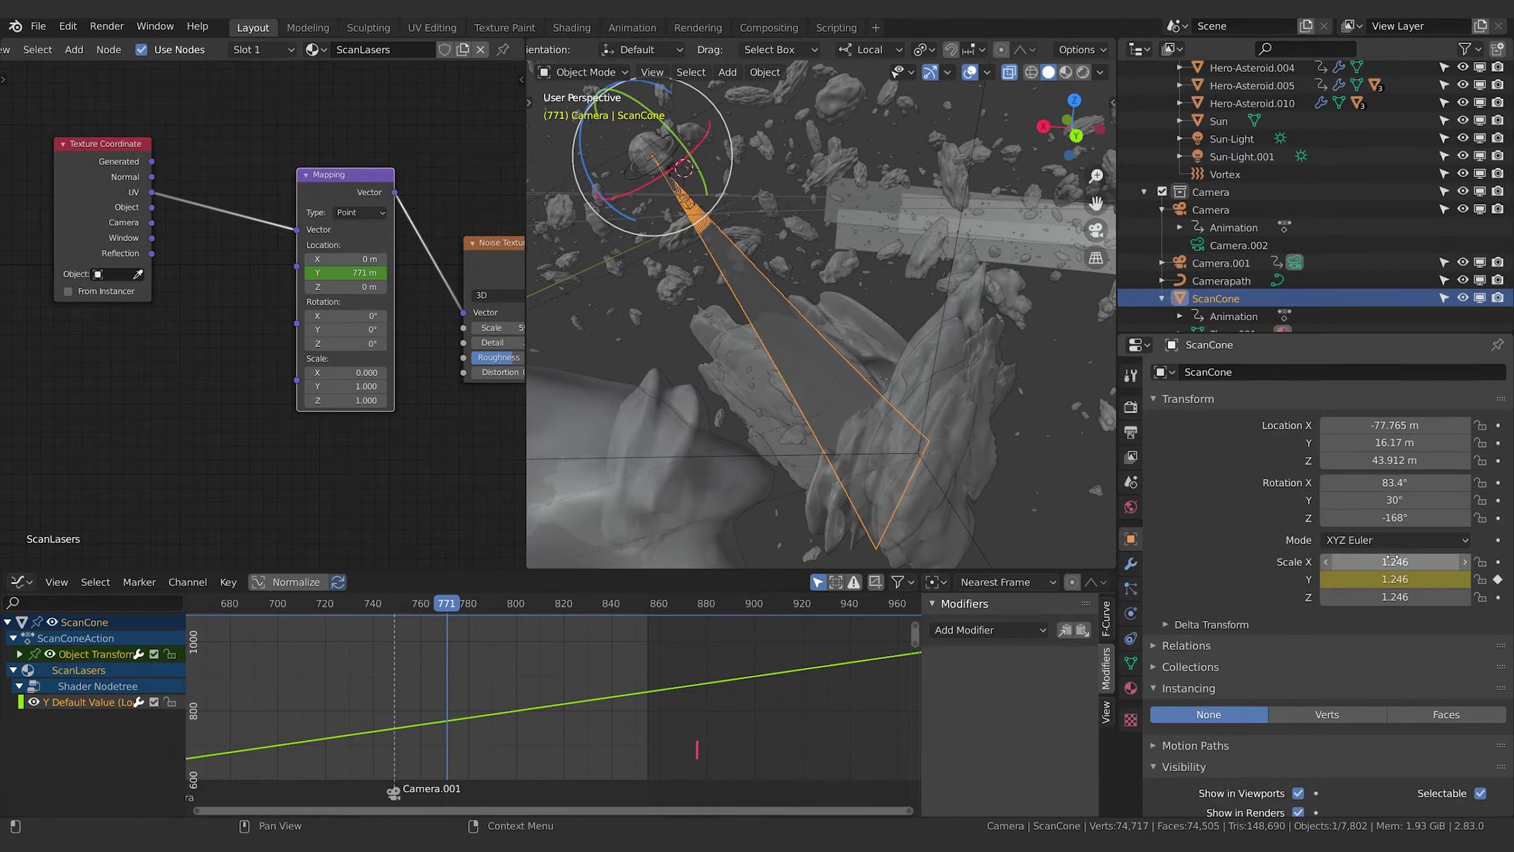
pyautogui.press('i')
pyautogui.press('i')
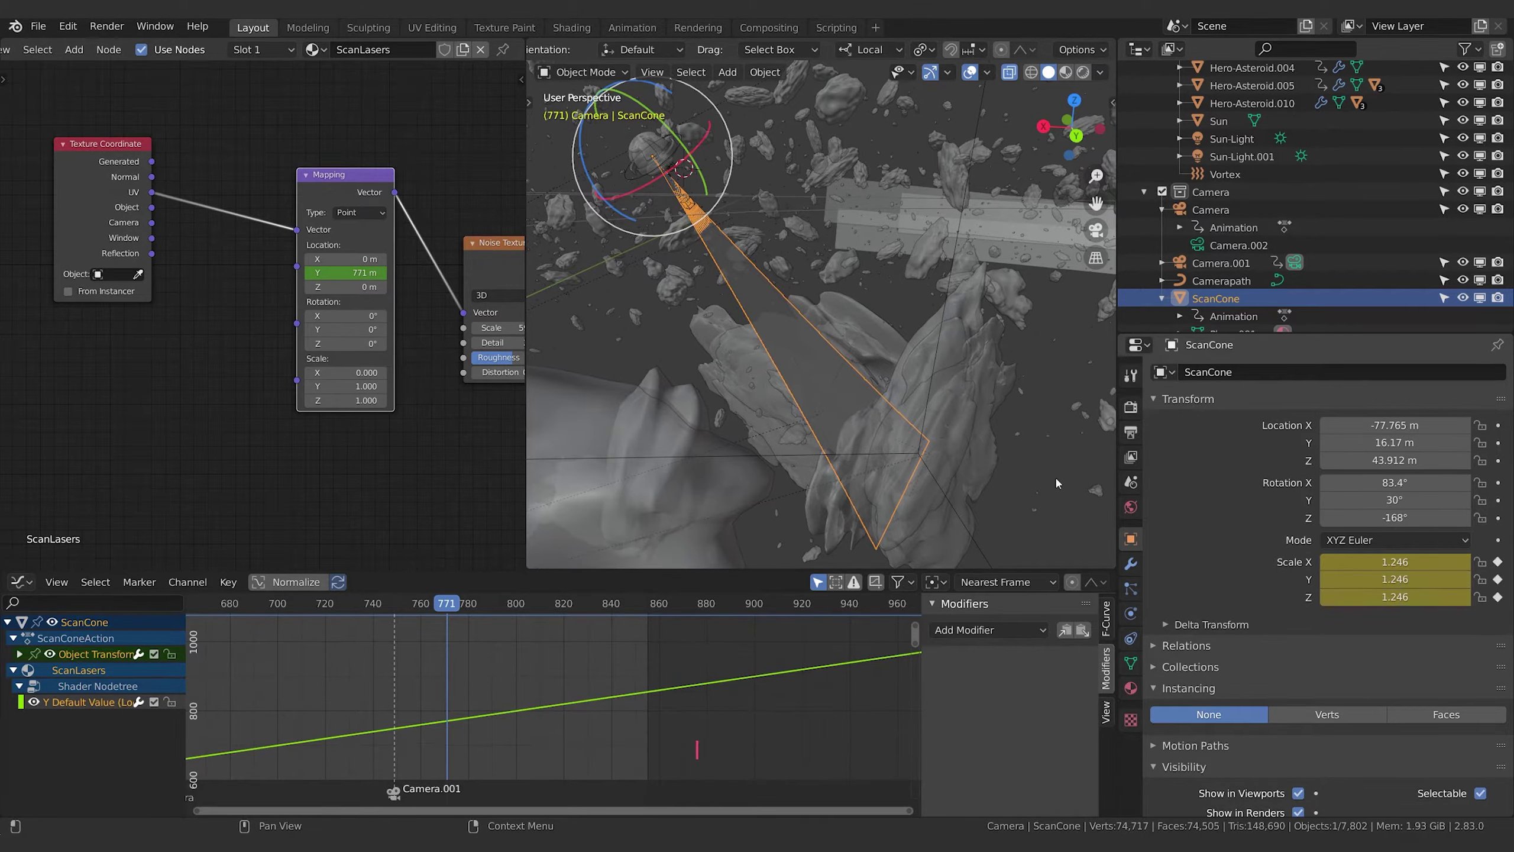
# Go back to frame 767 and flatten the ScanCone by setting its Y scale to 0.01
pyautogui.press('Left')
pyautogui.press('Left')
pyautogui.press('Left')
pyautogui.press('Left')
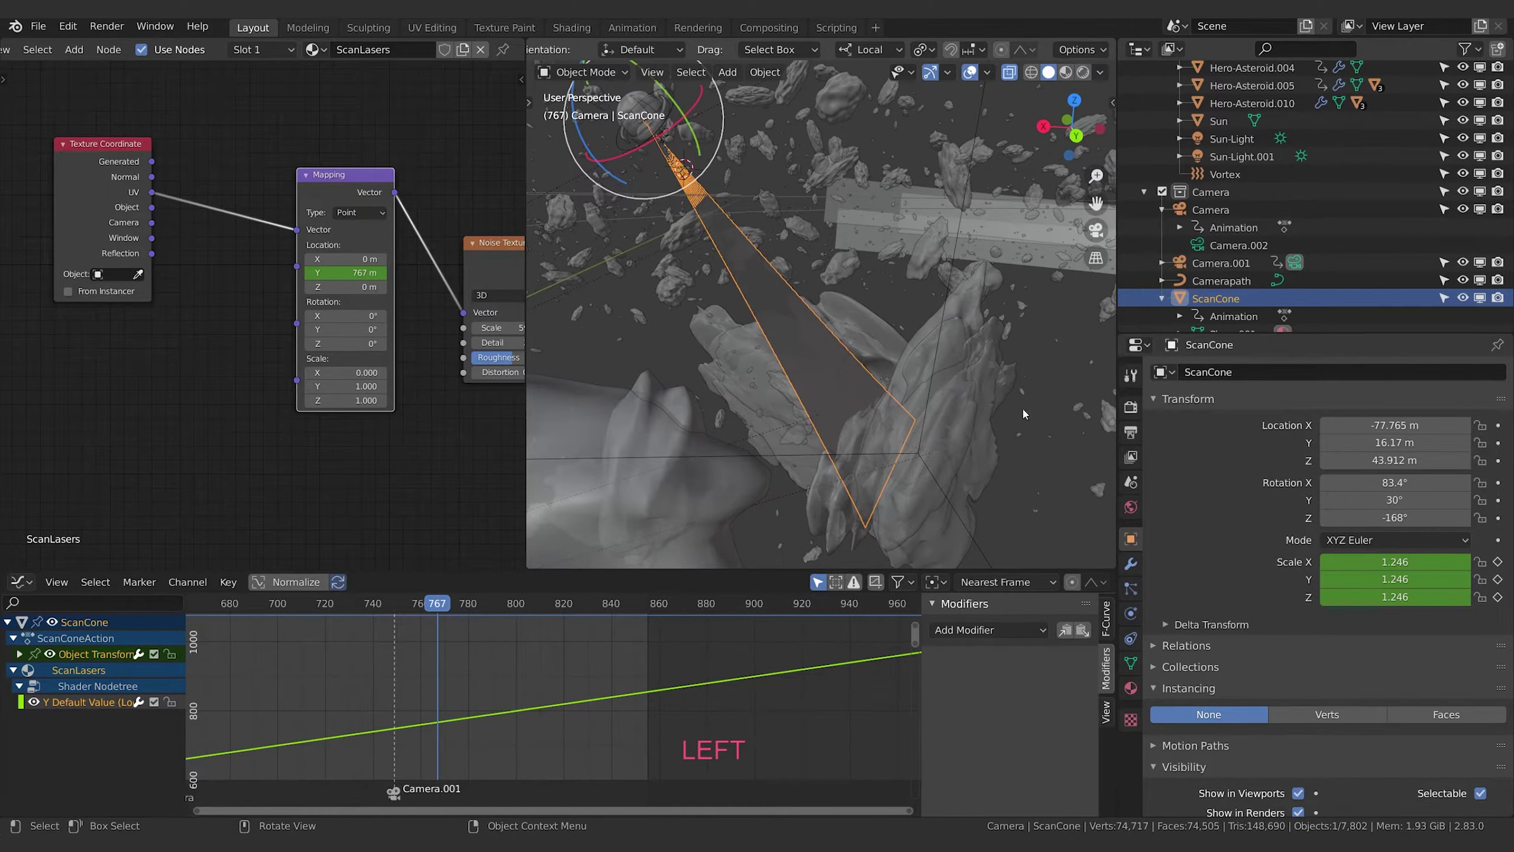
pyautogui.moveTo(1395, 578); pyautogui.dragTo(1297, 578)
pyautogui.click(1419, 578)
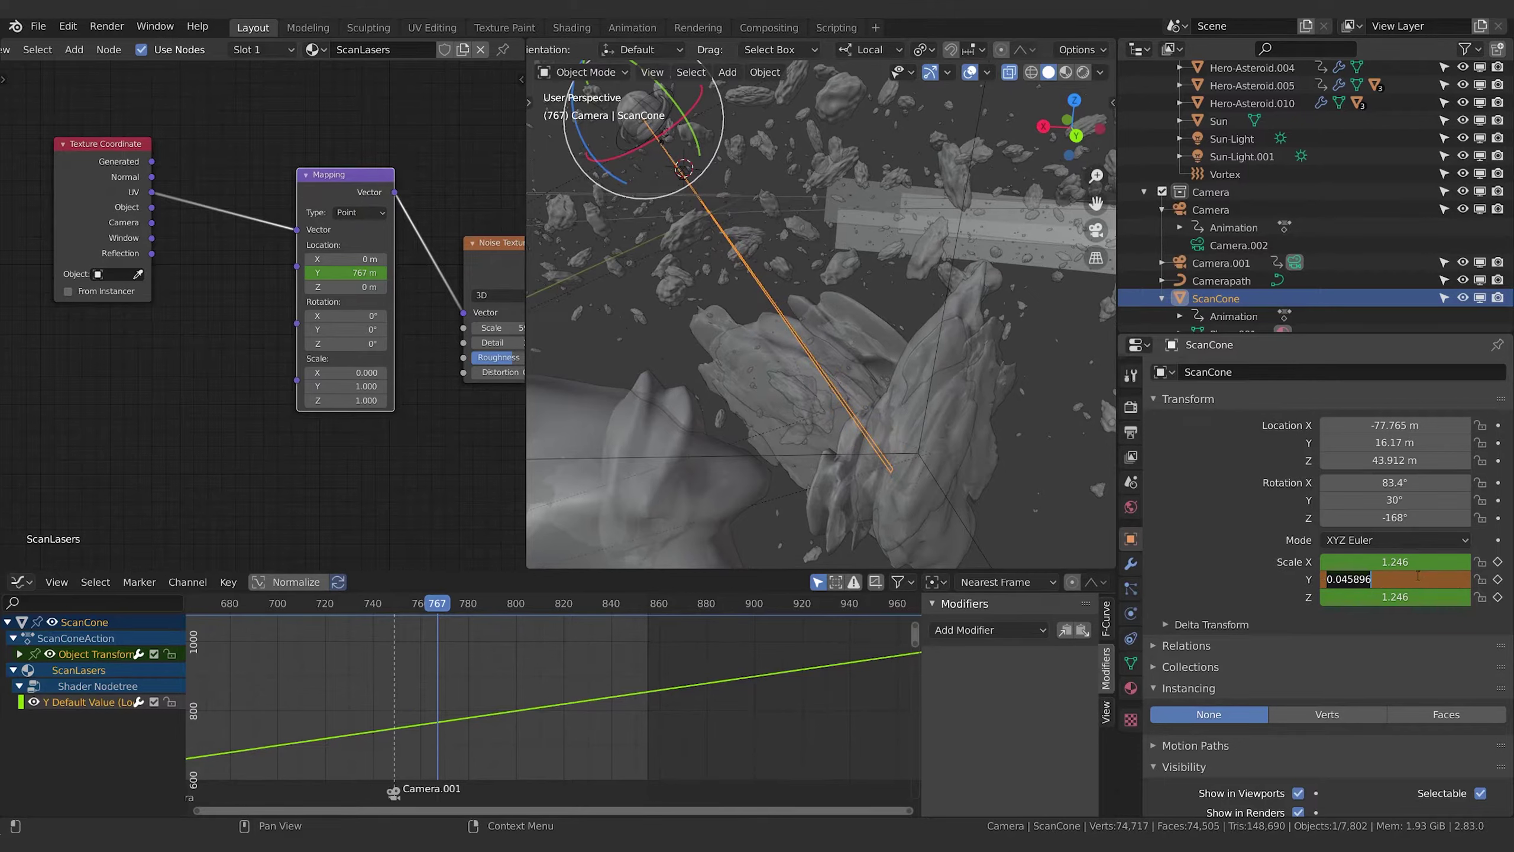
pyautogui.write('0')
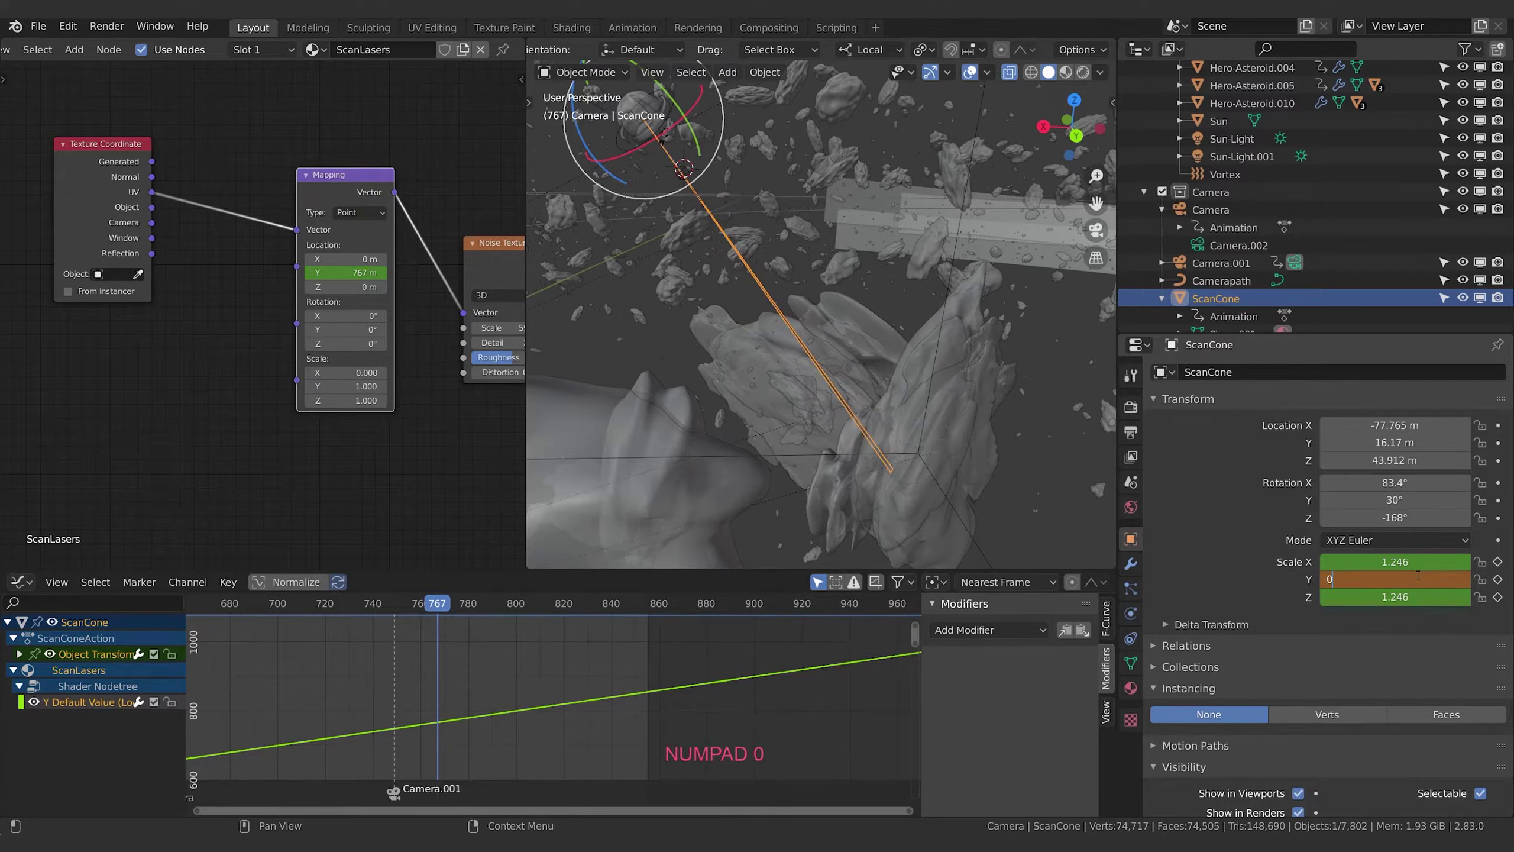
pyautogui.write('.1')
pyautogui.press('Return')
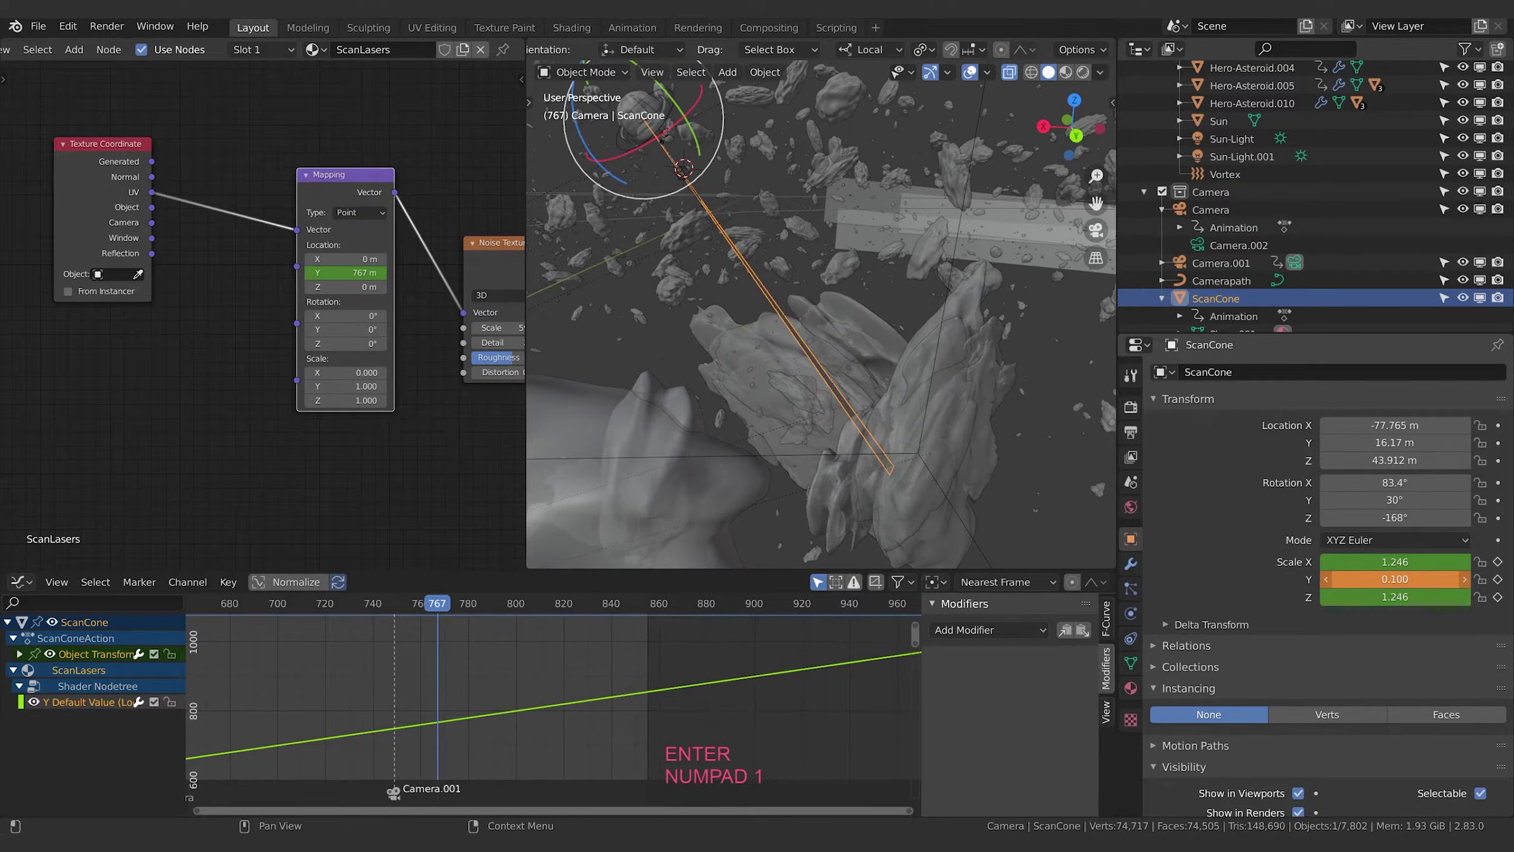
pyautogui.click(1417, 577)
pyautogui.write('0.01')
pyautogui.press('Return')
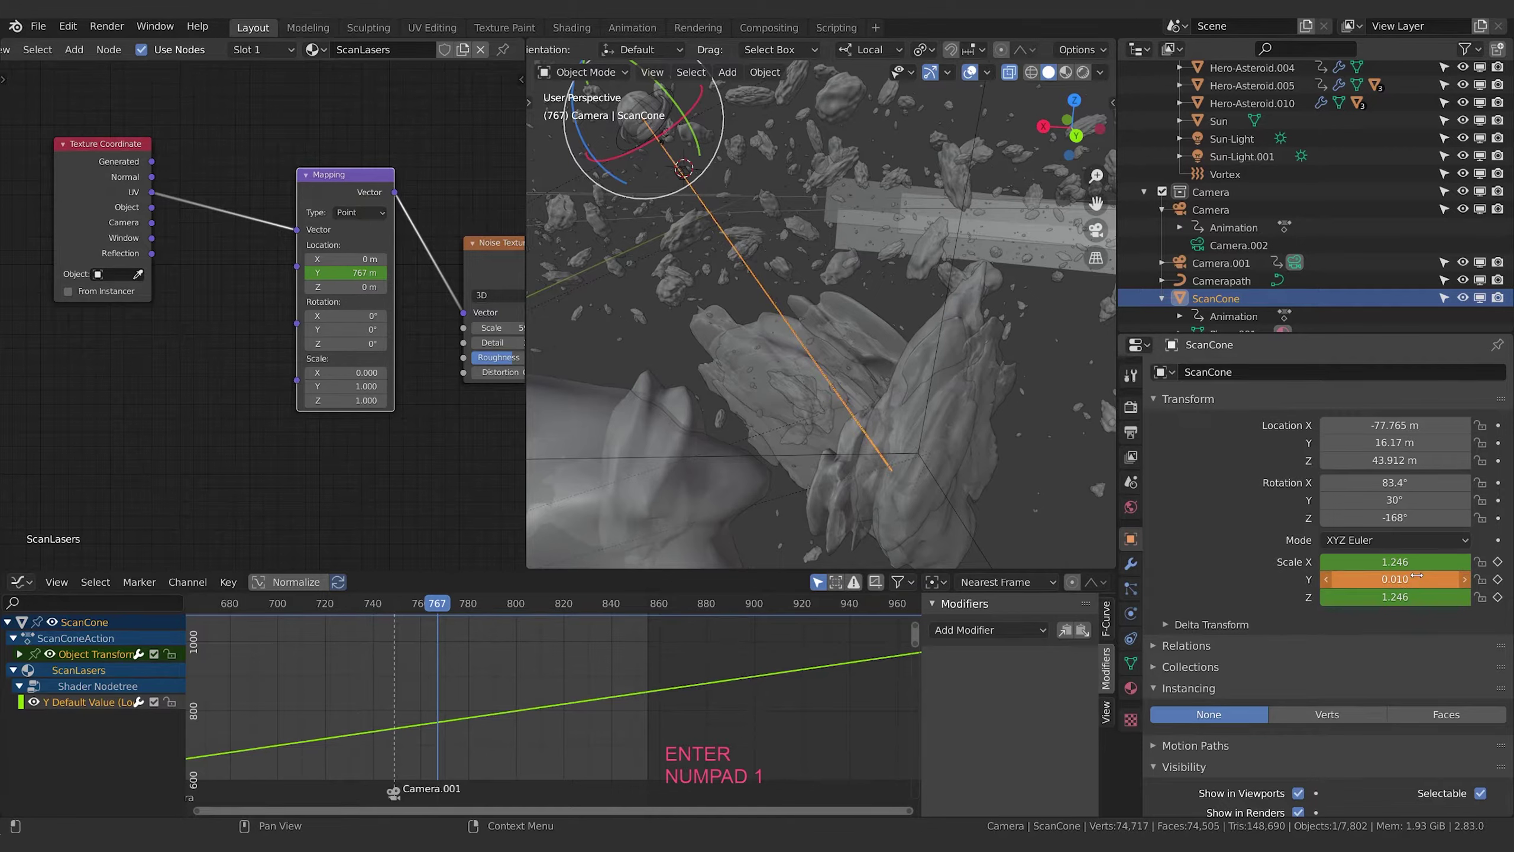
# Keyframe the flattened ScanCone's scale on all three axes at frame 767
pyautogui.press('i')
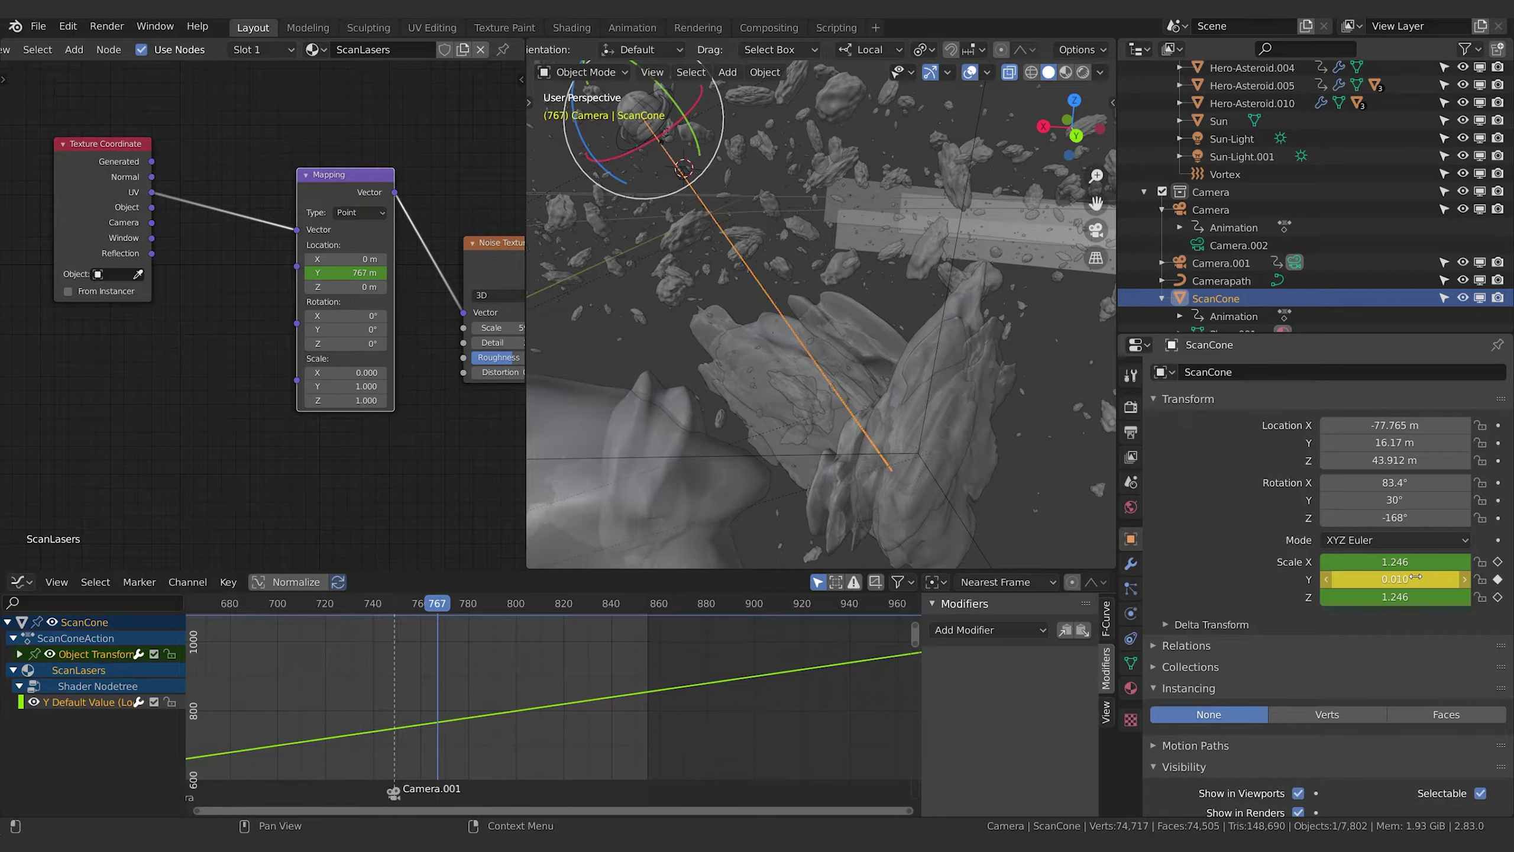
pyautogui.press('i')
pyautogui.press('i')
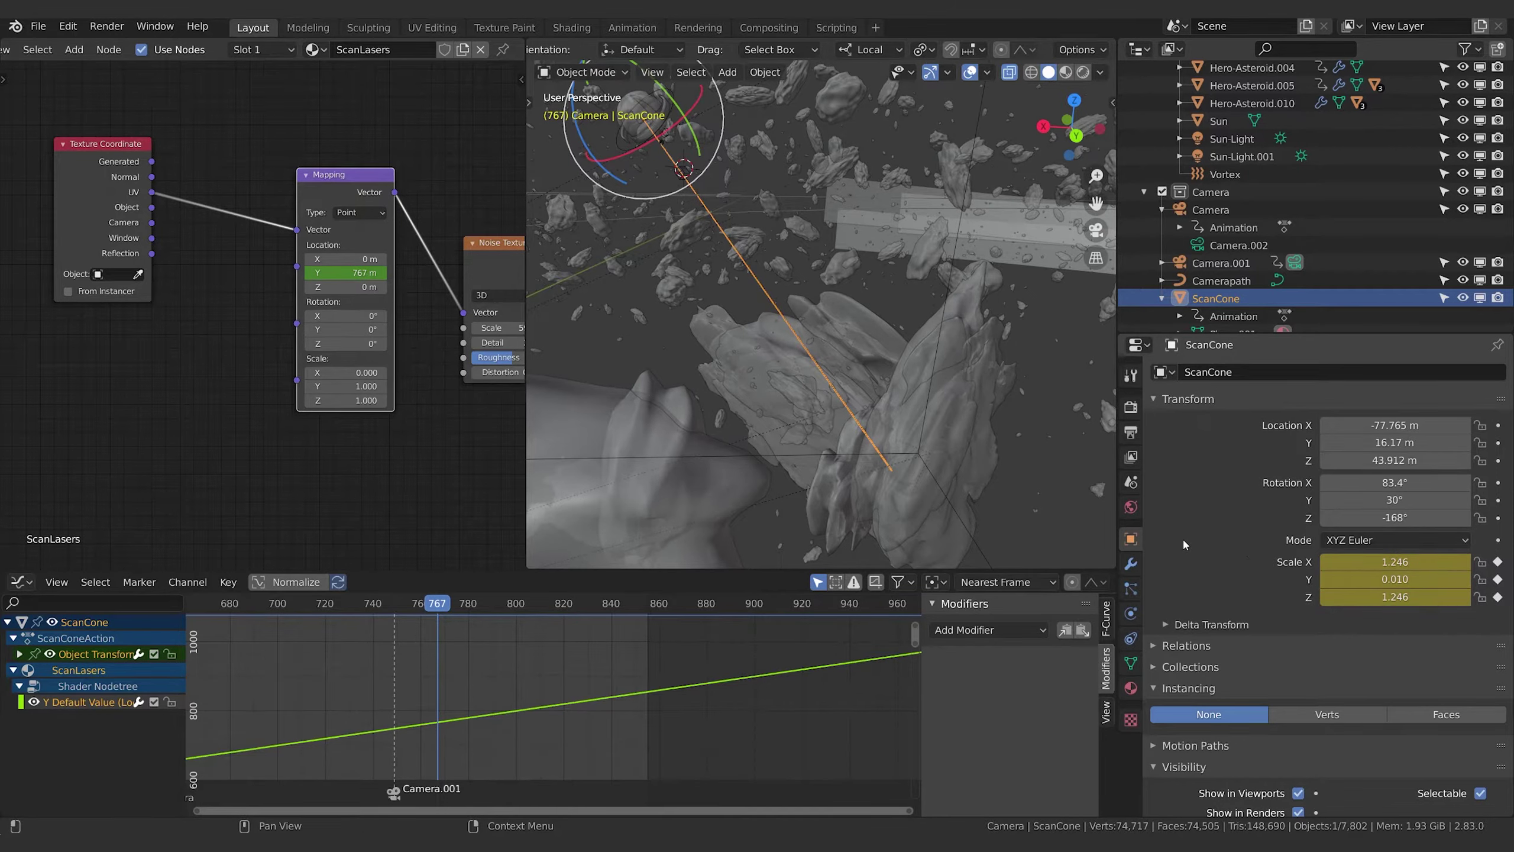
# At frame 764, set the ScanCone's X and Z scale to 0 and keyframe its scale on all three axes
pyautogui.press('Left')
pyautogui.press('Left')
pyautogui.press('Left')
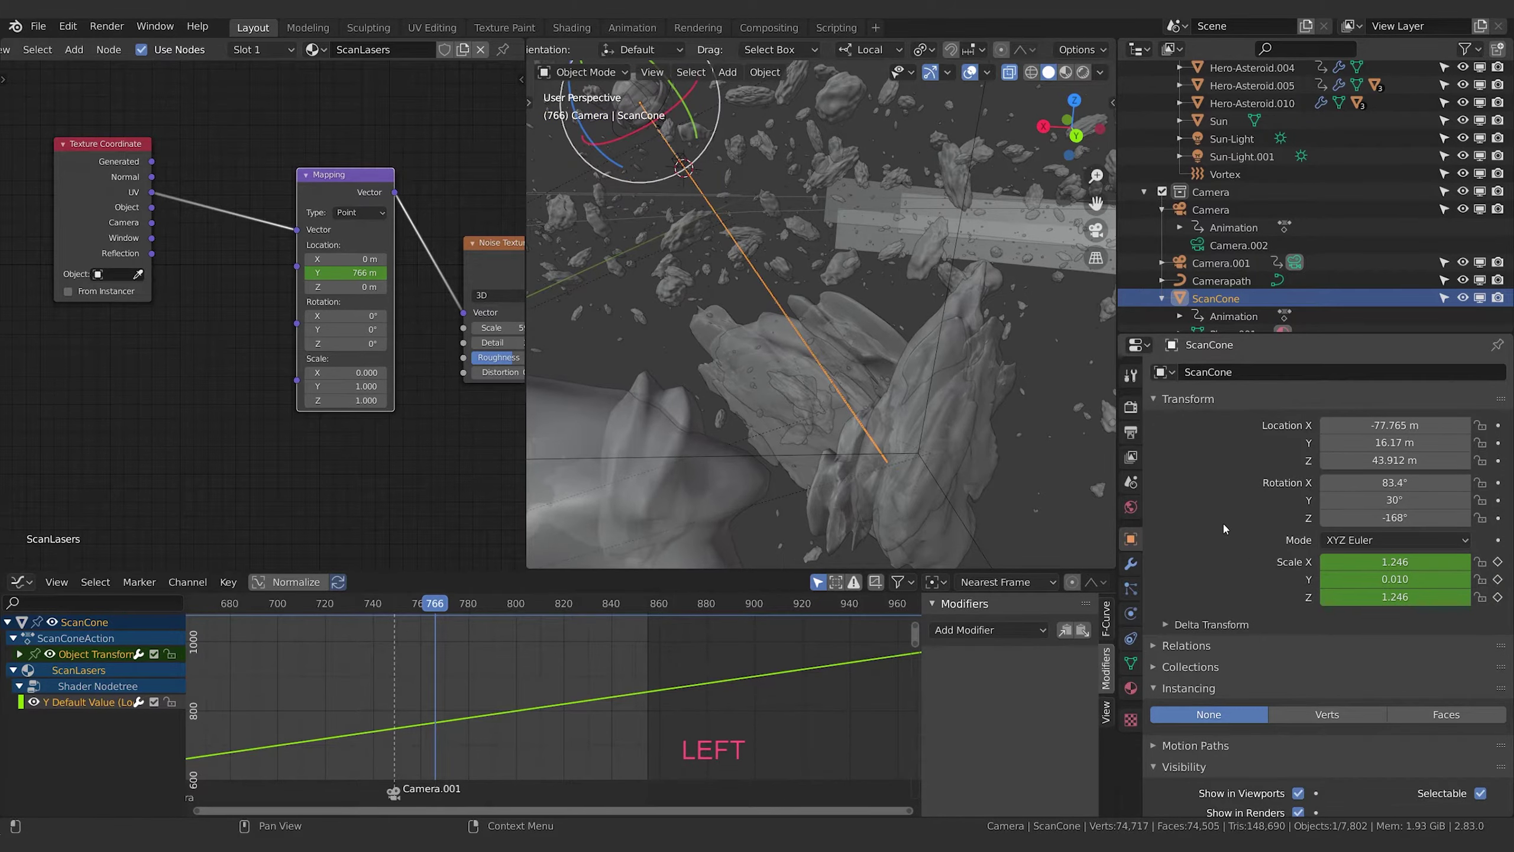
pyautogui.press('Left')
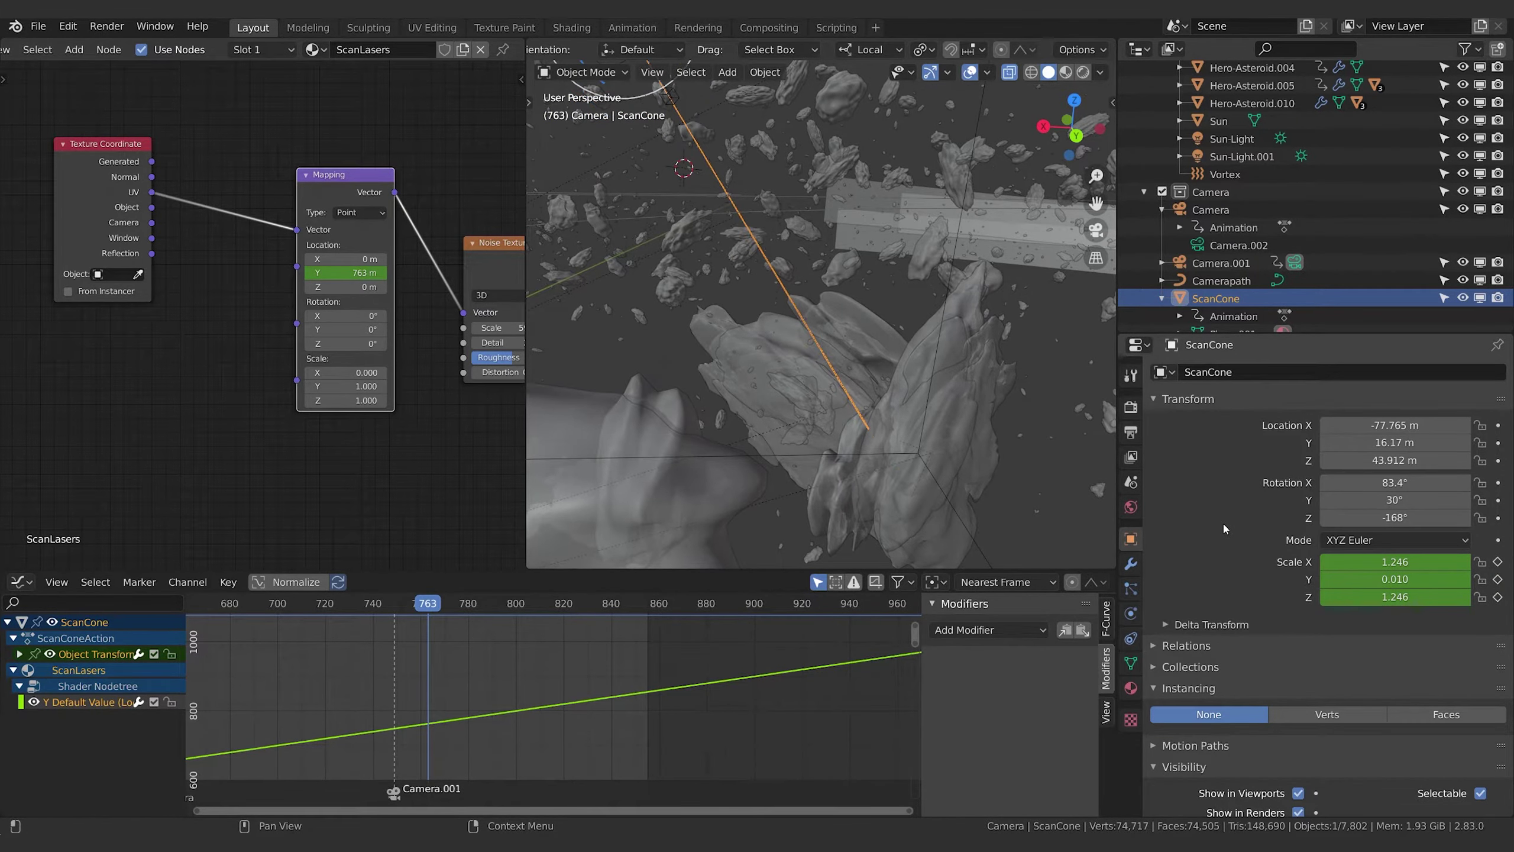
pyautogui.press('Right')
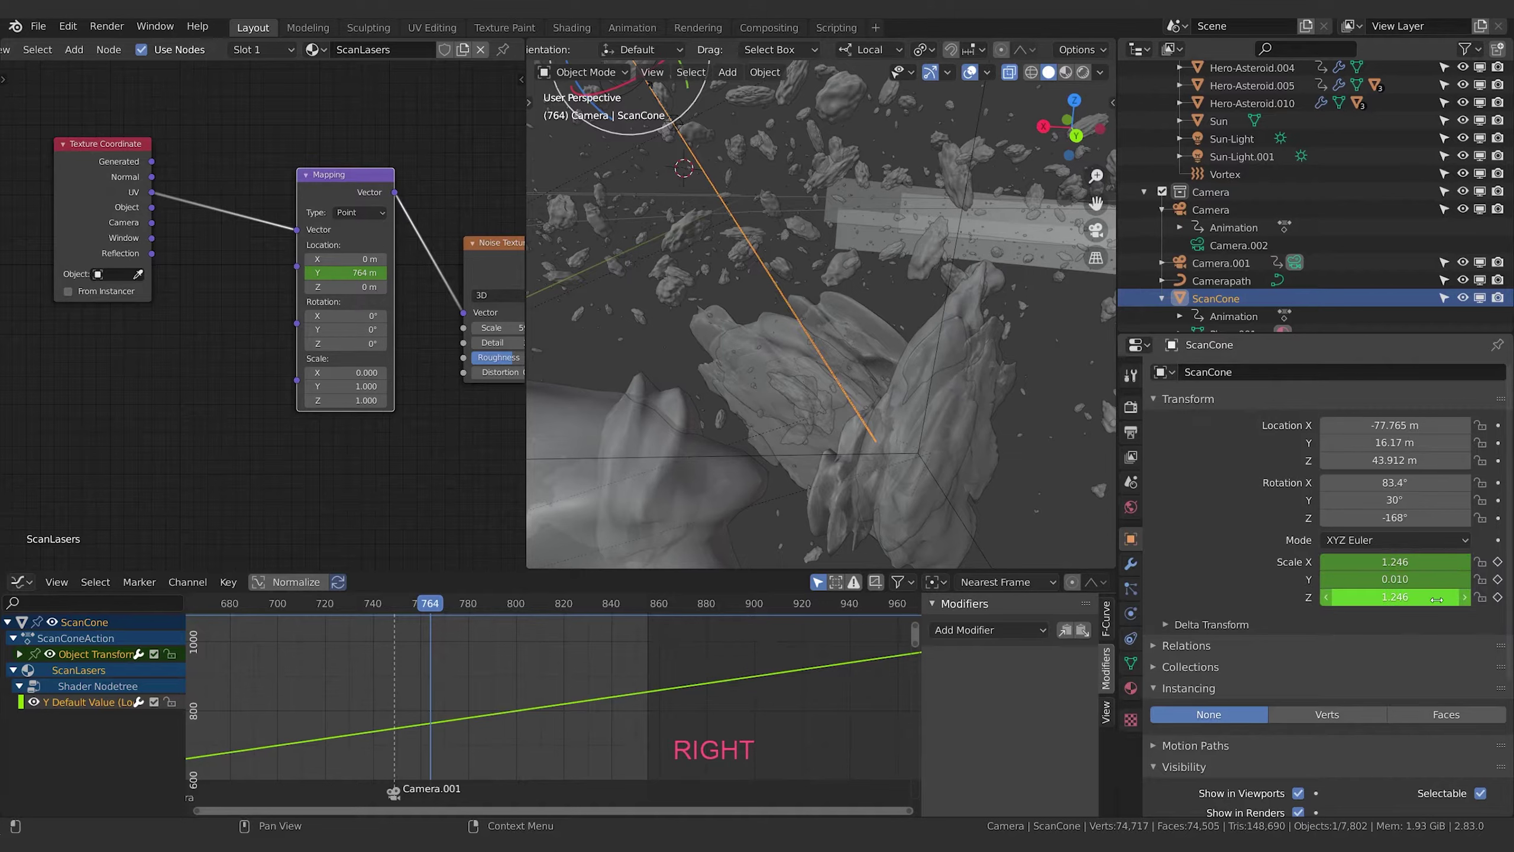
pyautogui.moveTo(1428, 597); pyautogui.dragTo(1389, 597)
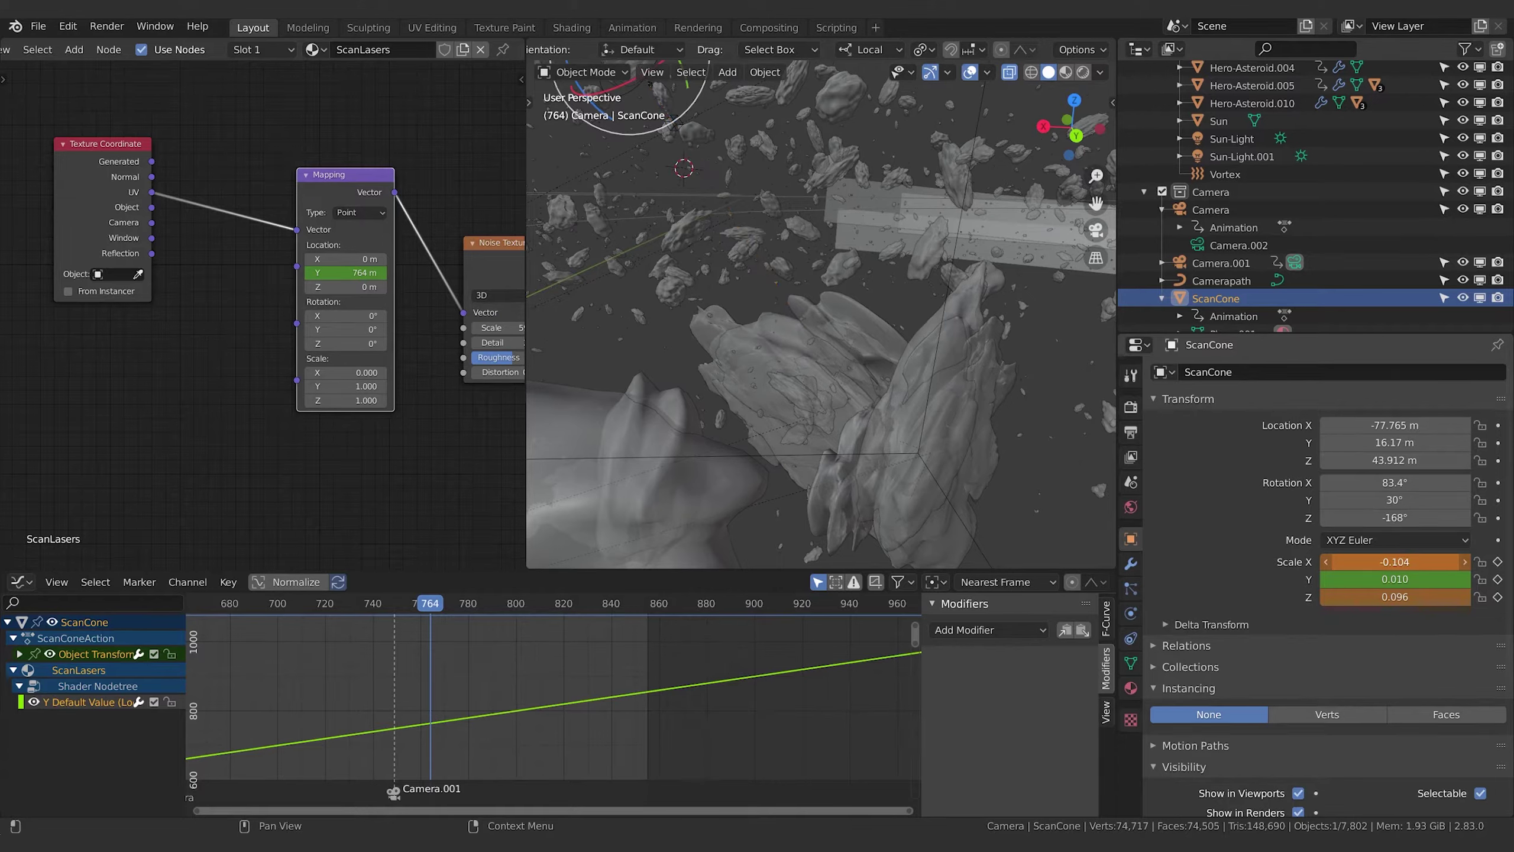
pyautogui.click(1429, 564)
pyautogui.write('0')
pyautogui.press('Tab')
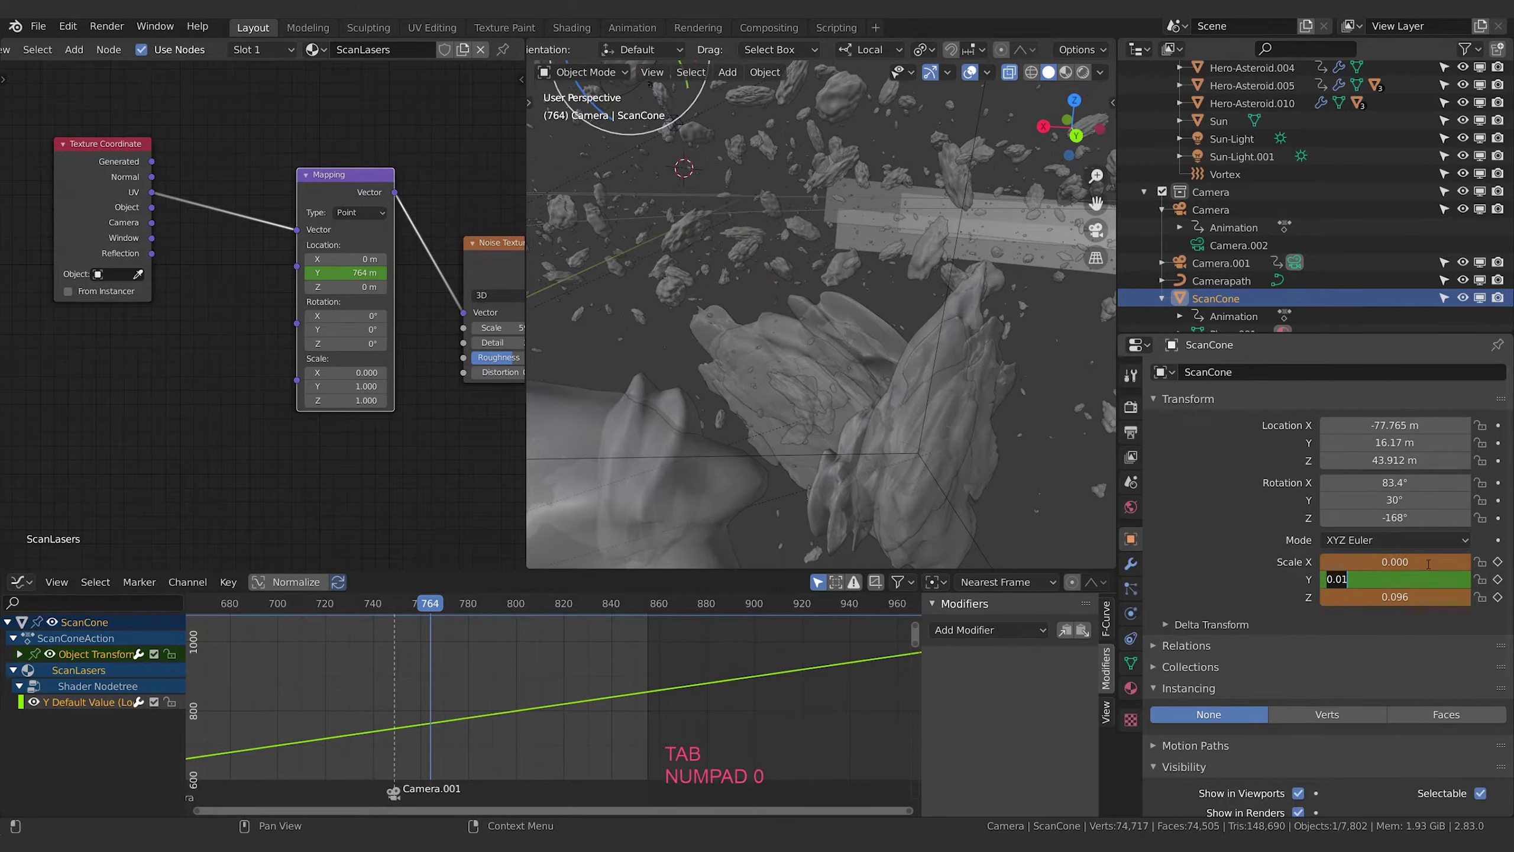
pyautogui.press('Tab')
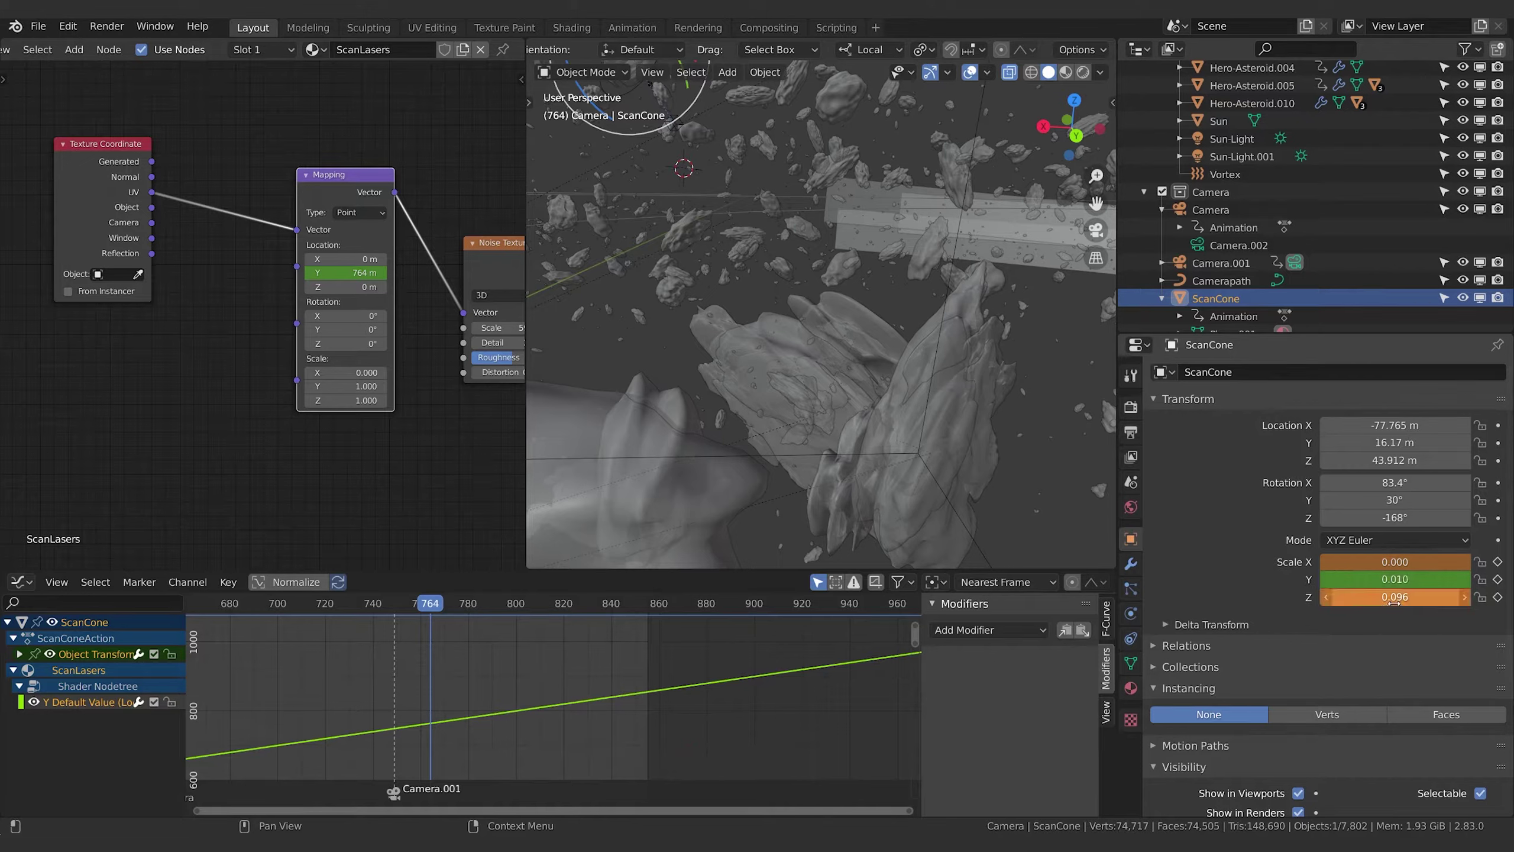
pyautogui.write('0')
pyautogui.press('Return')
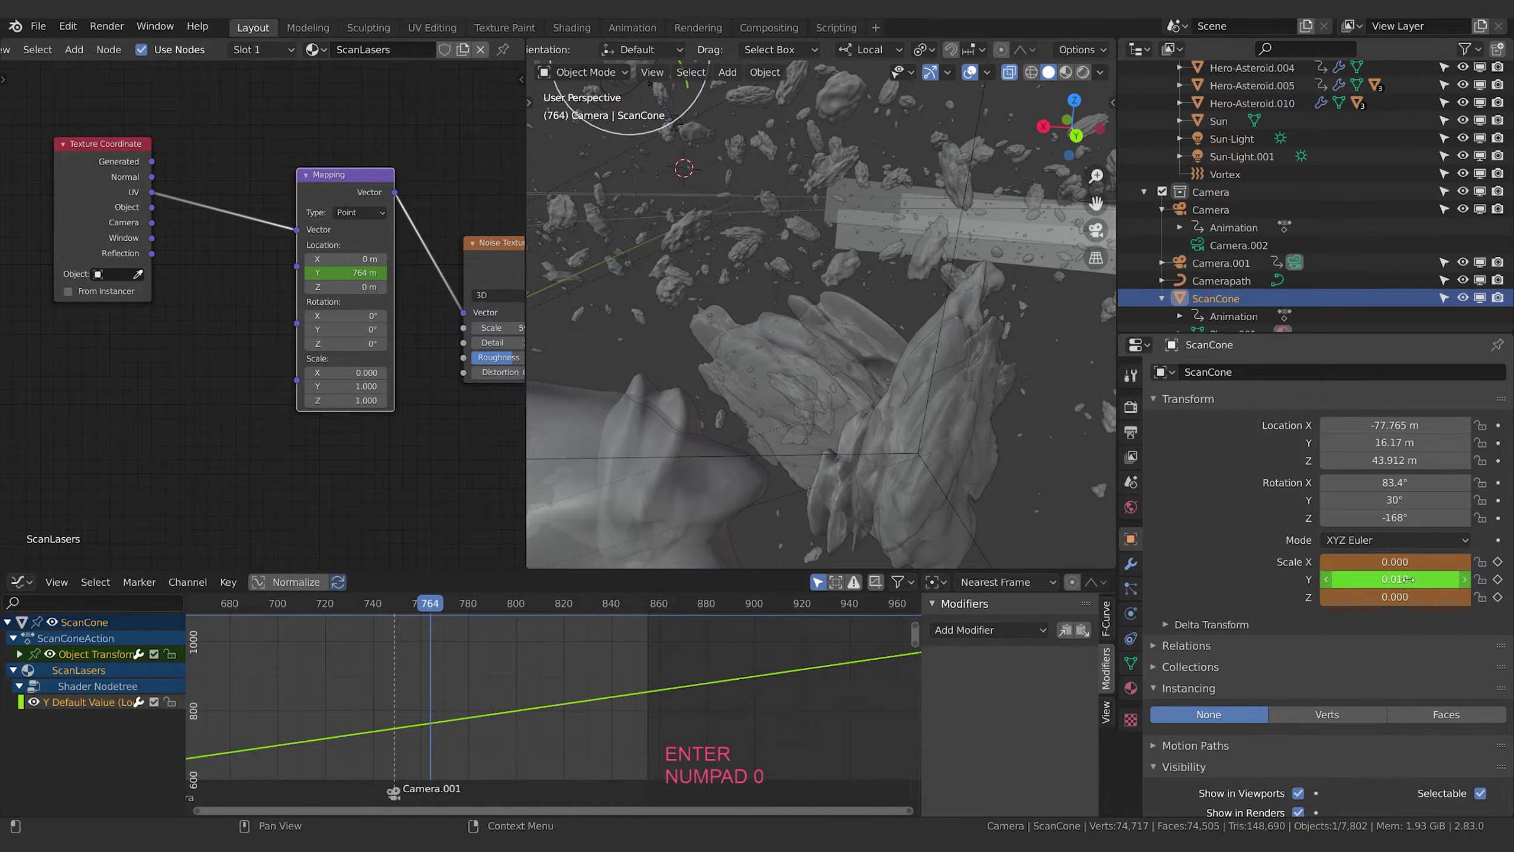
pyautogui.press('i')
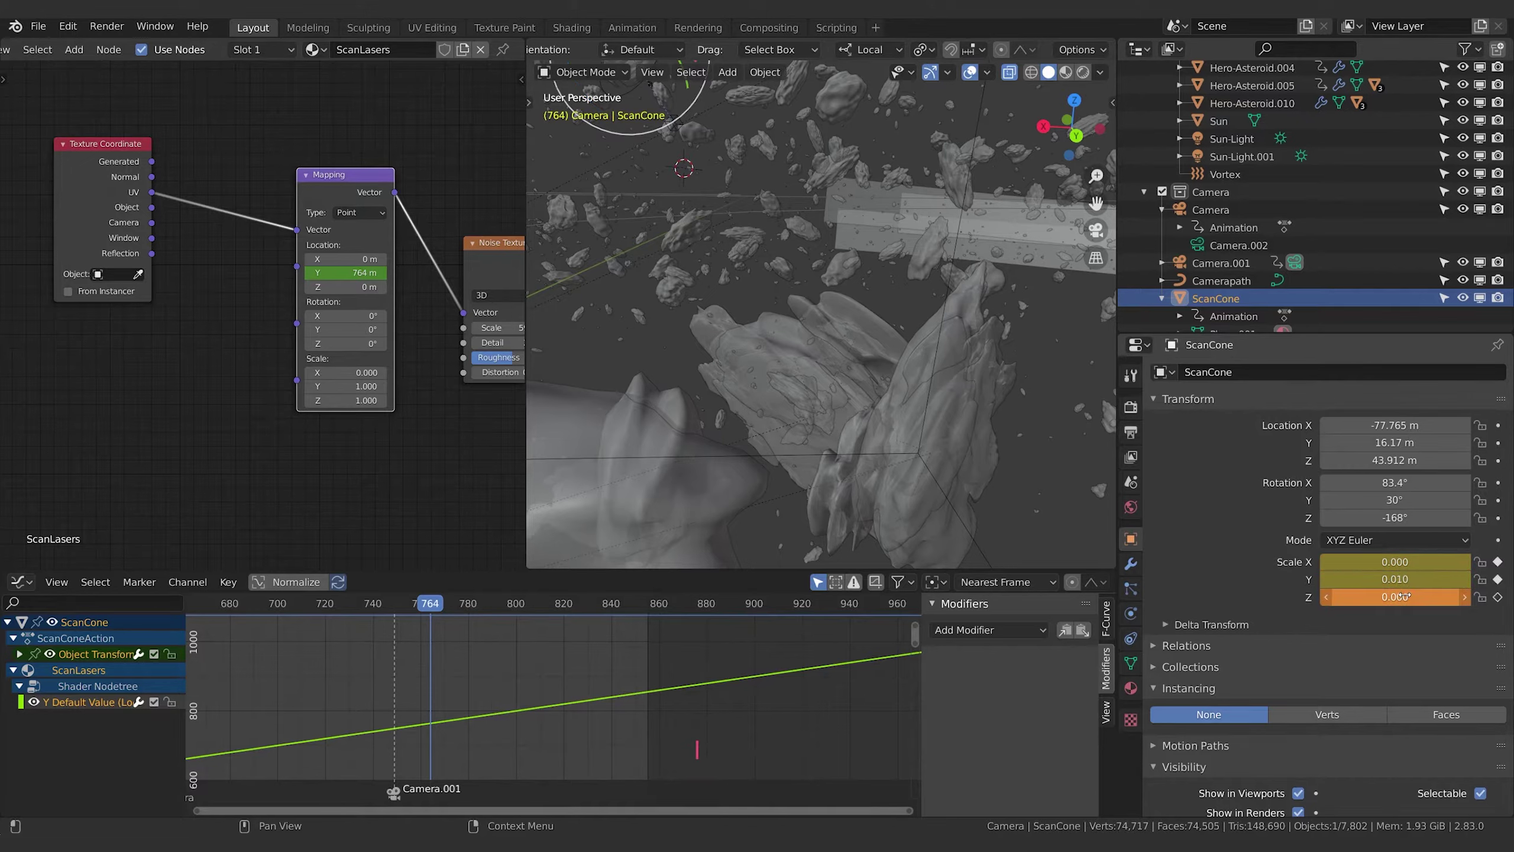
# Play back the ScanCone's opening animation in the viewport, then scrub to frame 770
pyautogui.scroll(-2, 804, 282)
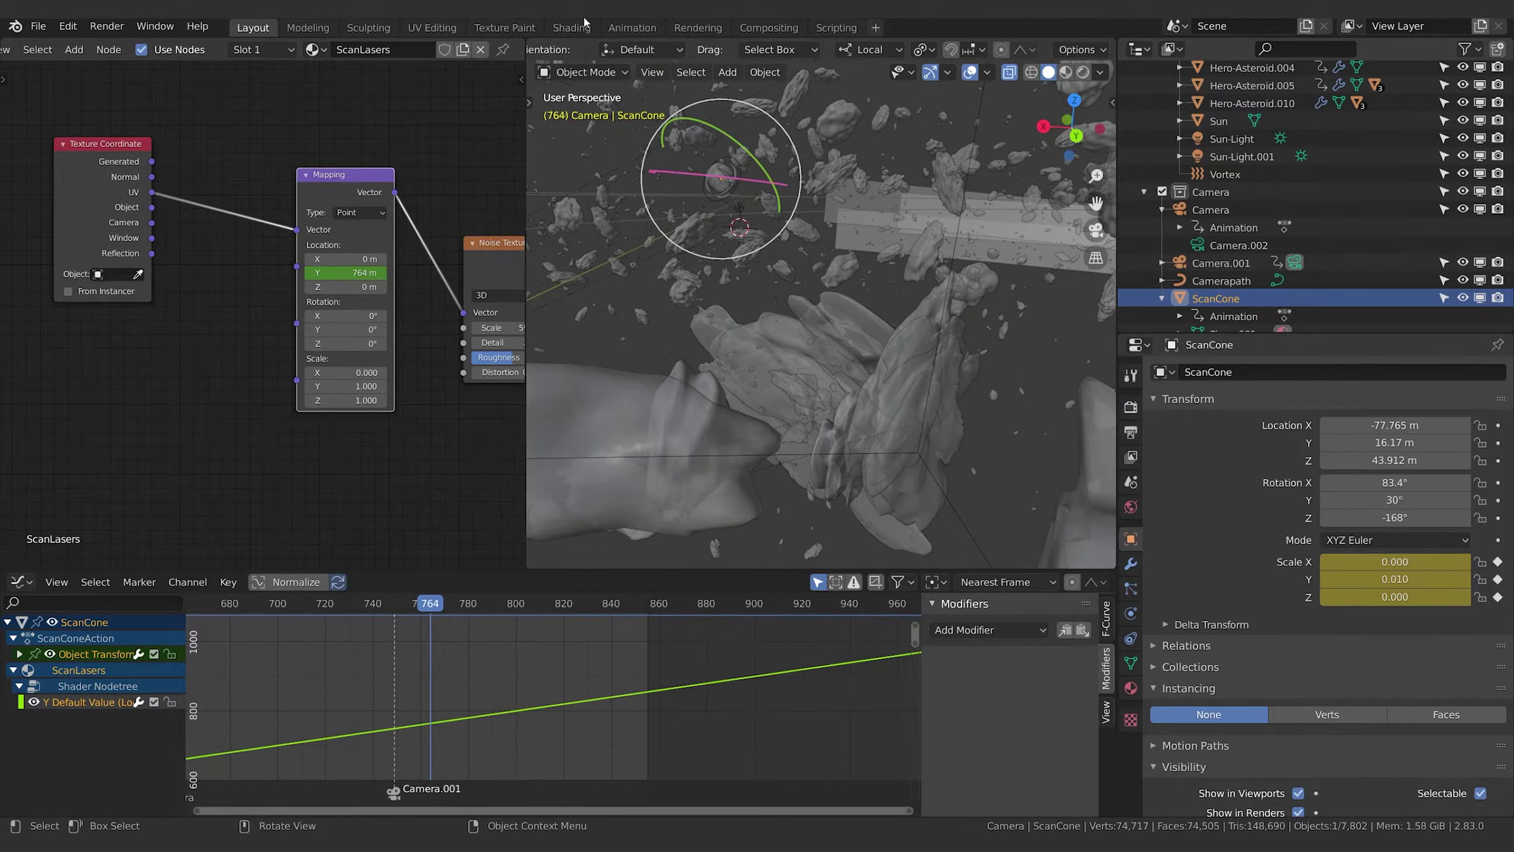
pyautogui.press('space')
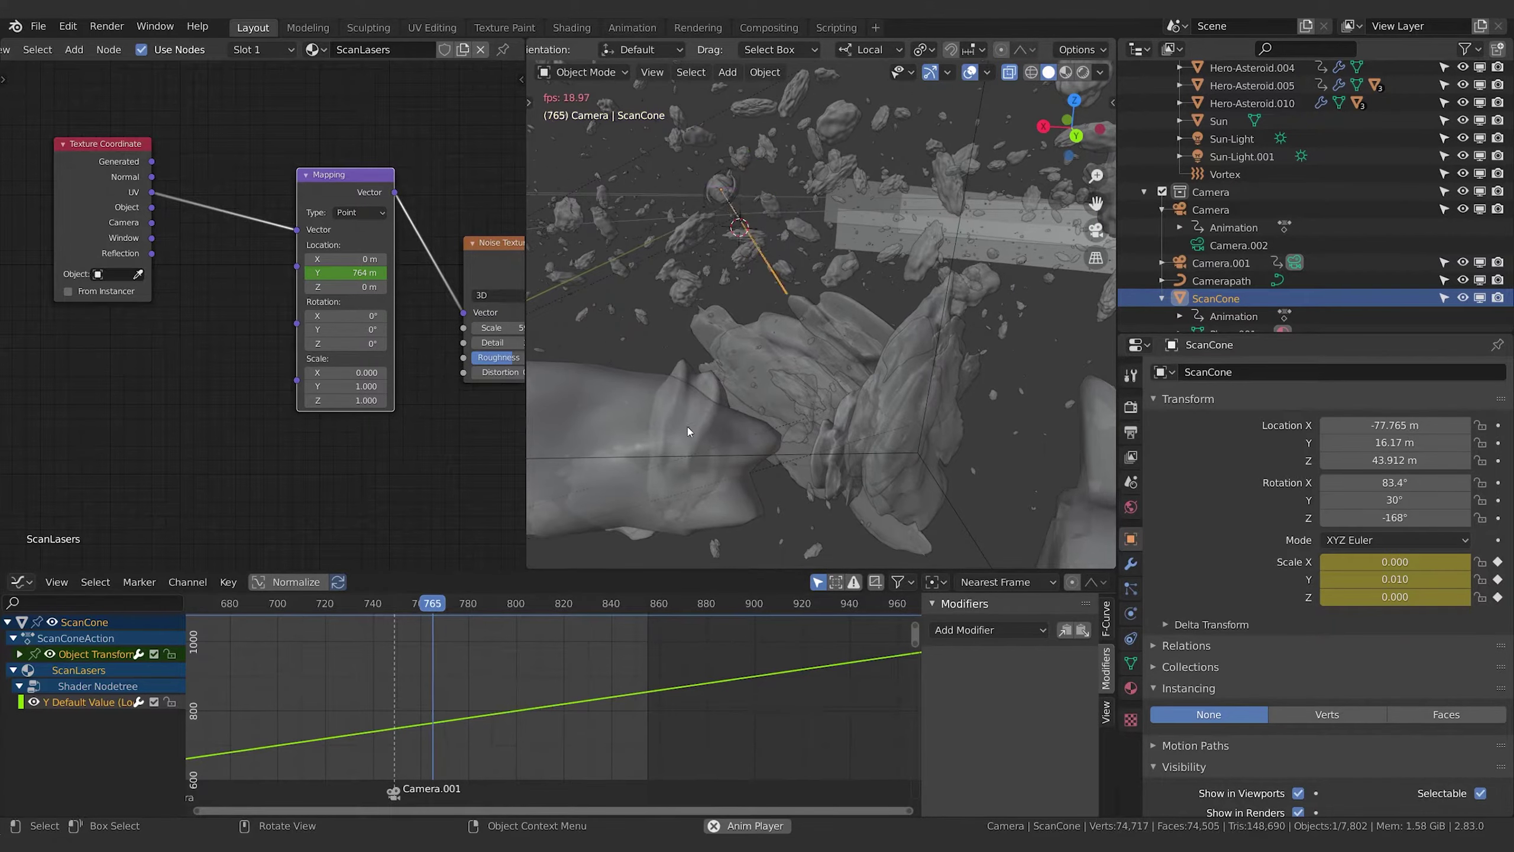
pyautogui.press('space')
pyautogui.moveTo(480, 608); pyautogui.dragTo(445, 607)
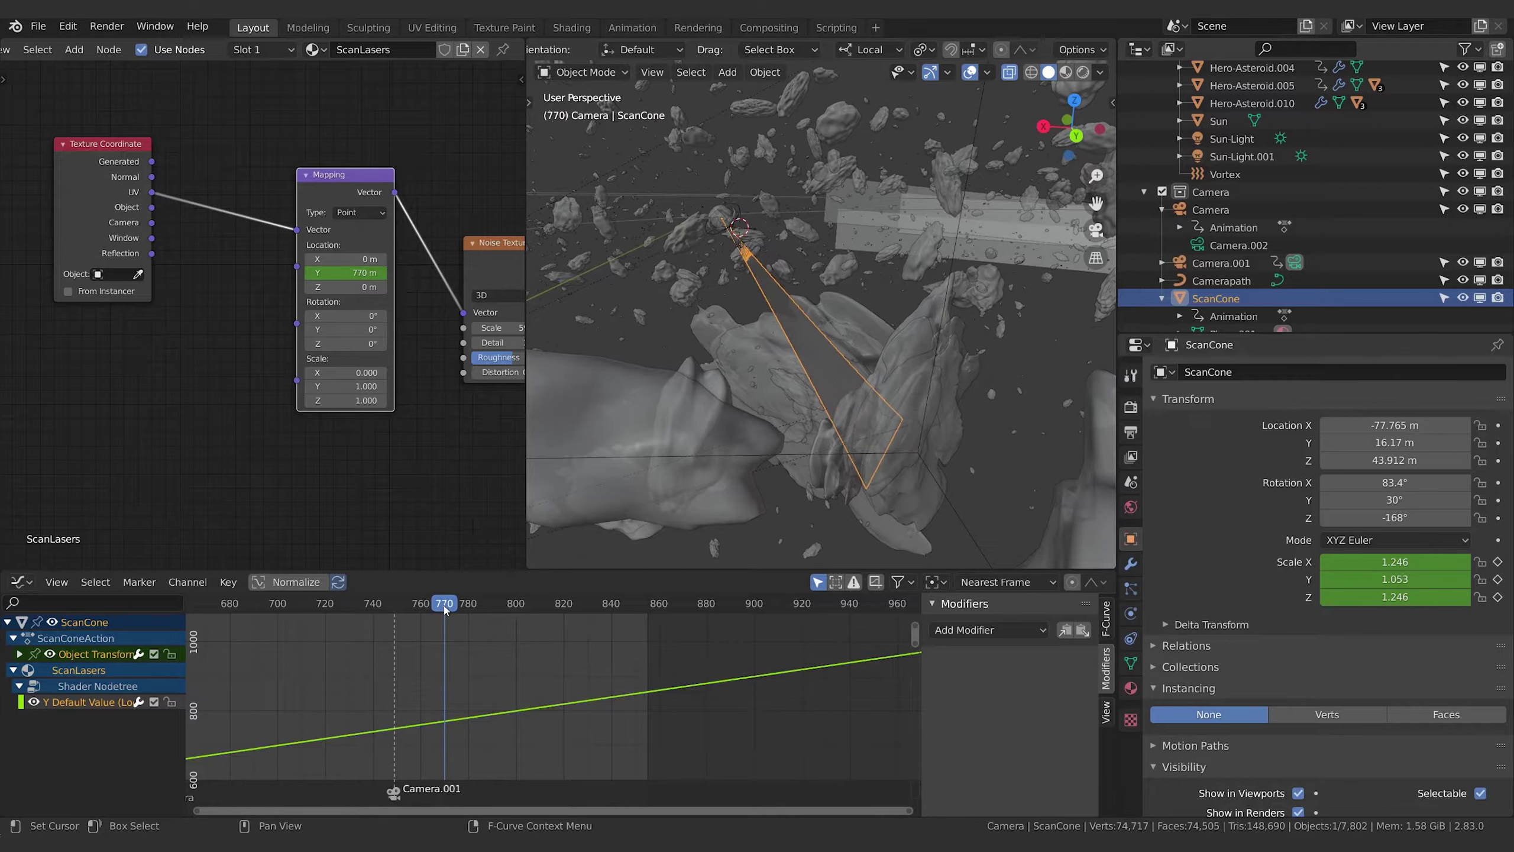
# Show the scene through the camera in rendered shading with gizmos and overlays hidden
pyautogui.click(1083, 72)
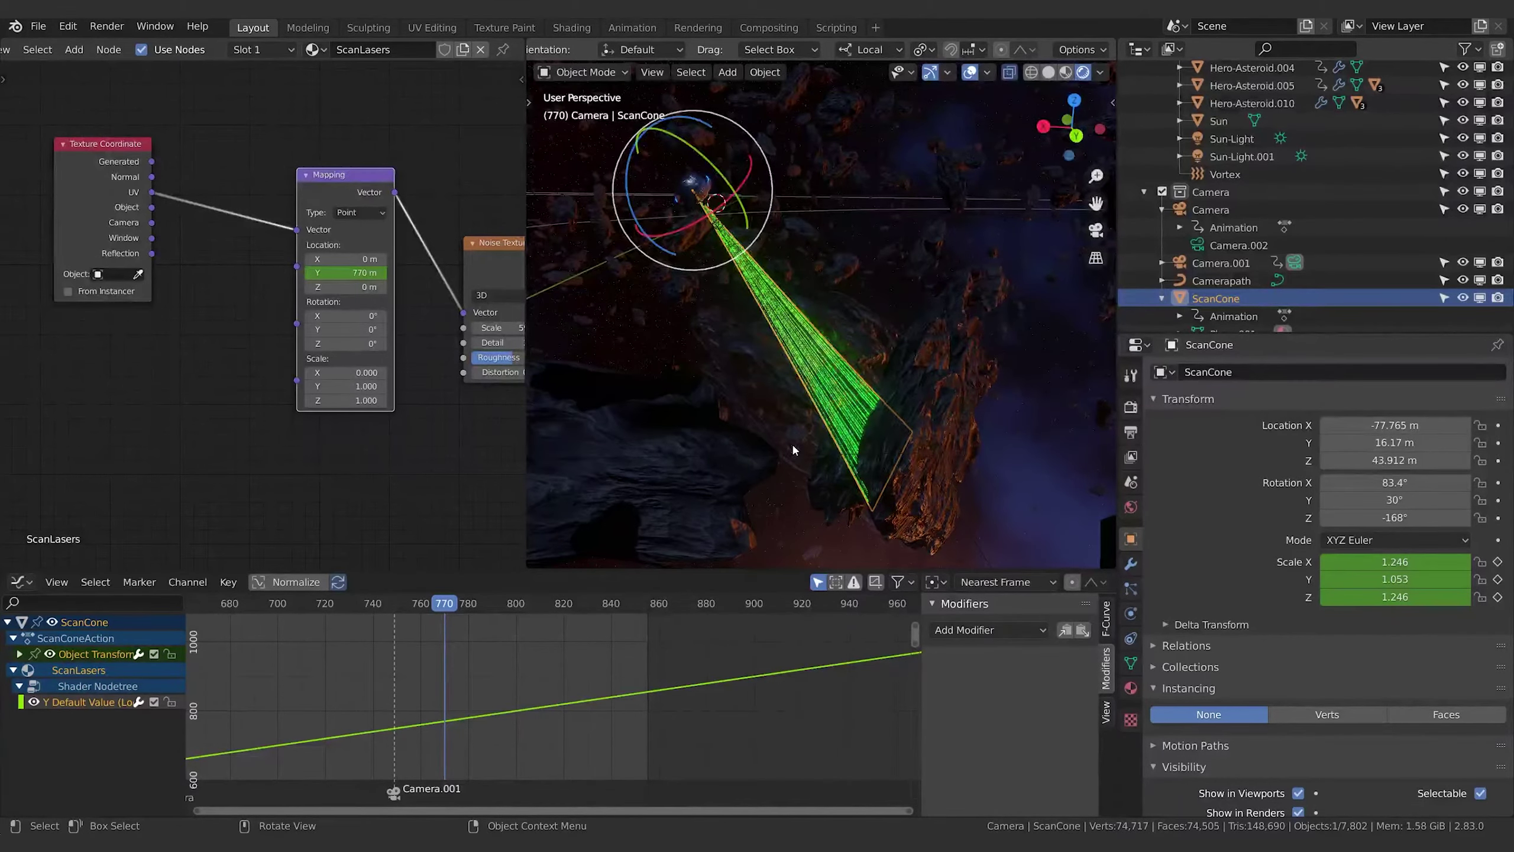
pyautogui.press('KP_0')
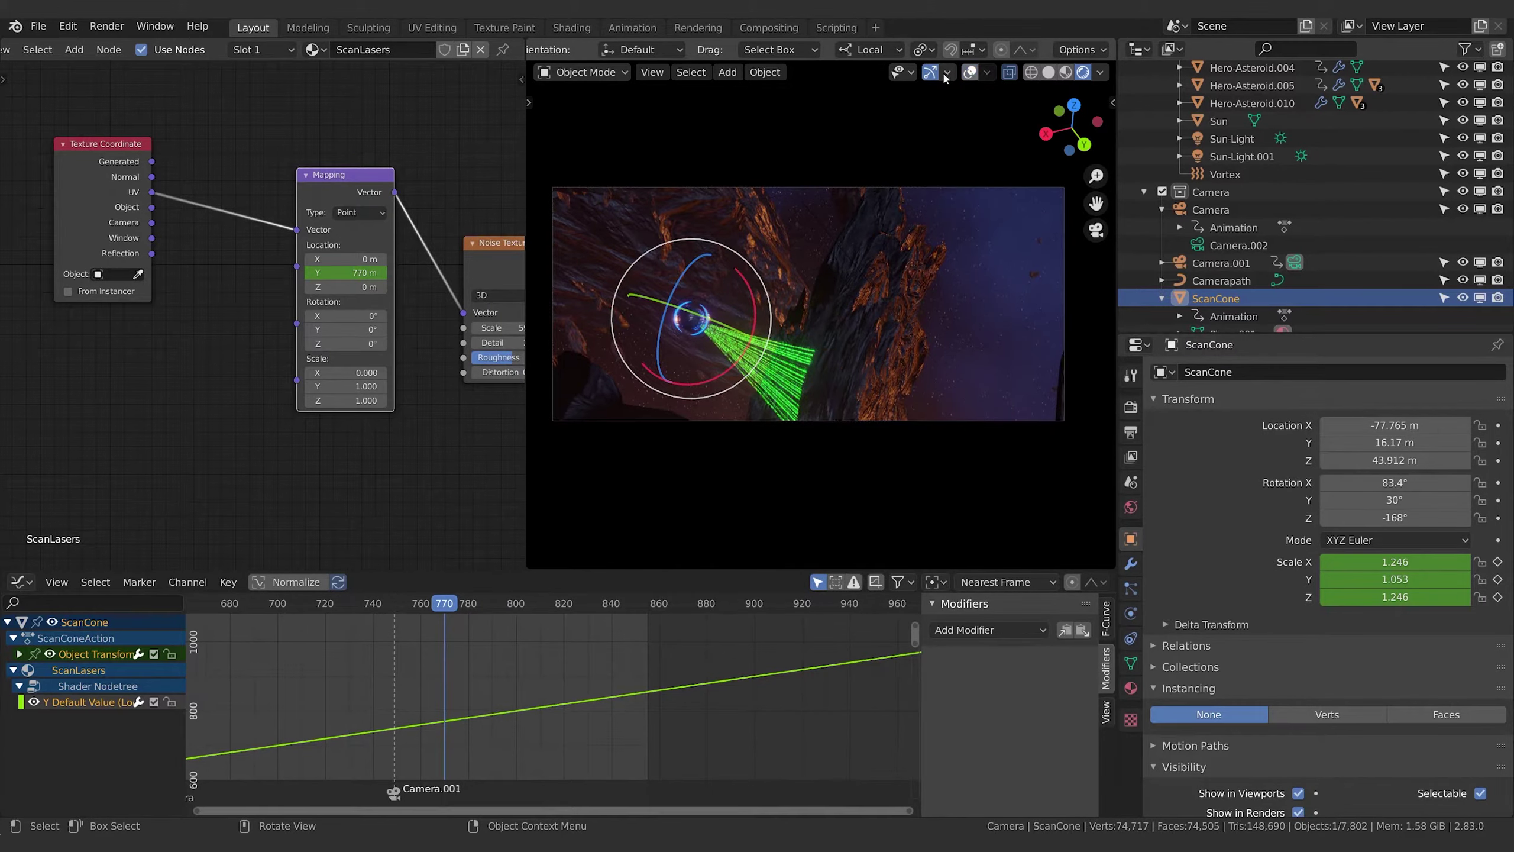
pyautogui.click(970, 72)
# Find the last frame before the beam slips off the asteroid, frame 814, and keyframe the ScanCone's scale on all three axes there
pyautogui.click(443, 606)
pyautogui.moveTo(442, 612); pyautogui.dragTo(550, 606)
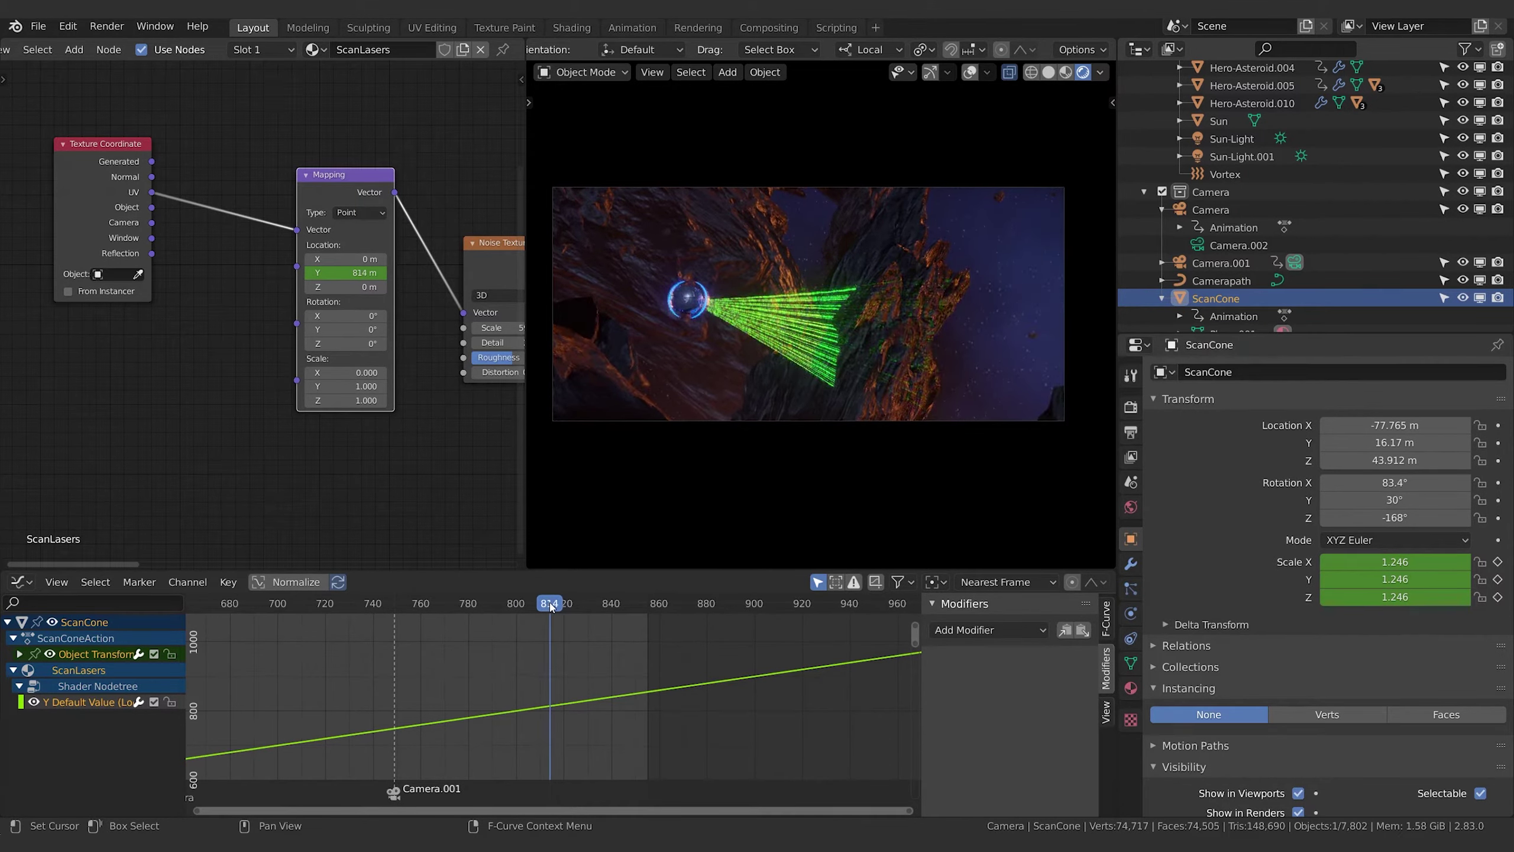
pyautogui.press('Right')
pyautogui.press('Right')
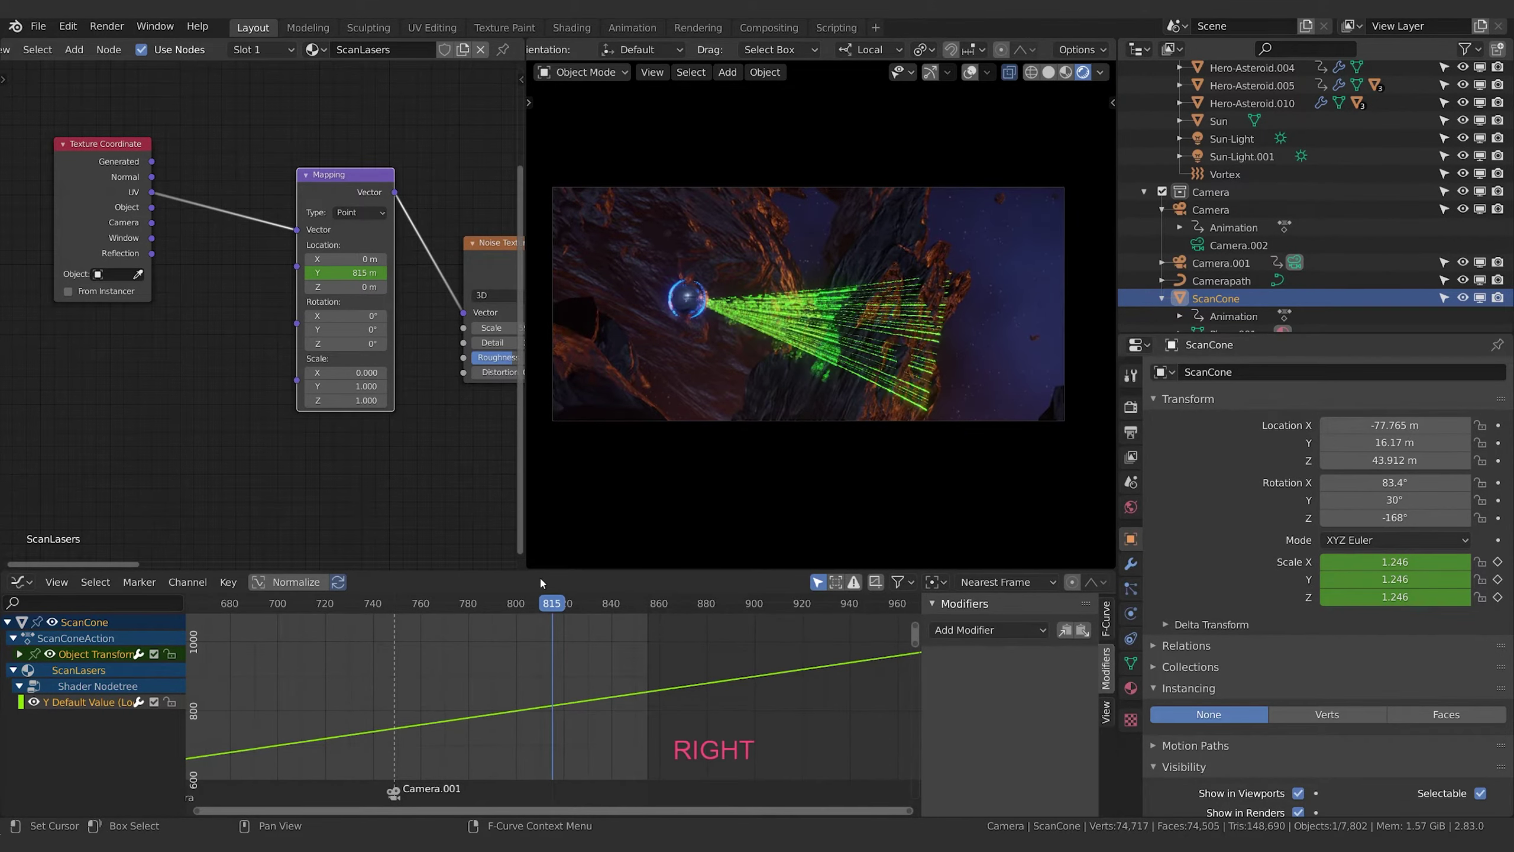
pyautogui.press('Left')
pyautogui.press('Left')
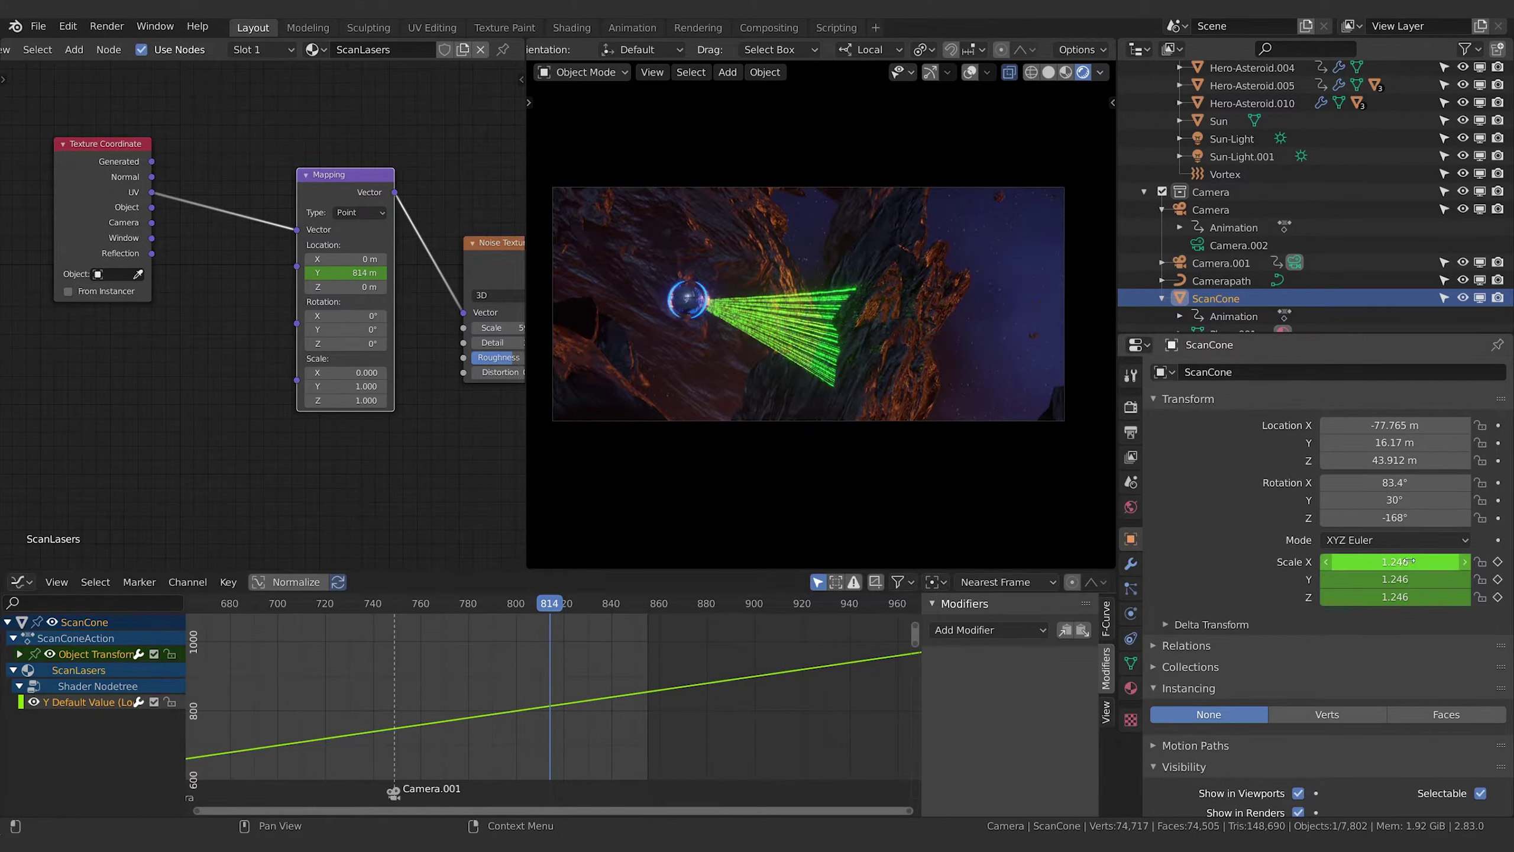
pyautogui.press('i')
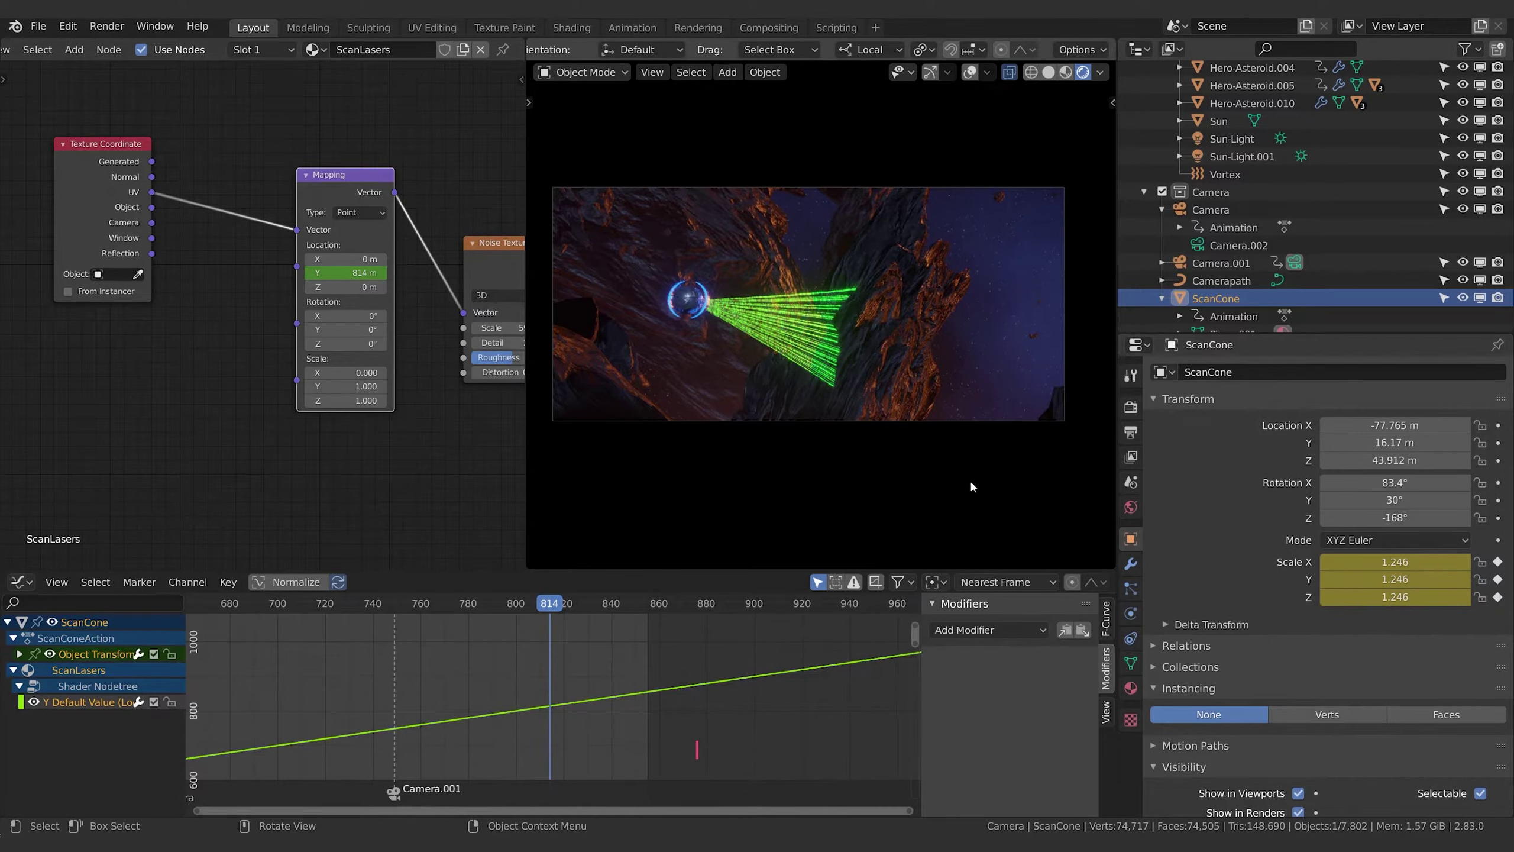
# At frame 817, flatten the ScanCone by setting its Y scale to 0.01 and keyframe its scale on all three axes
pyautogui.press('Right')
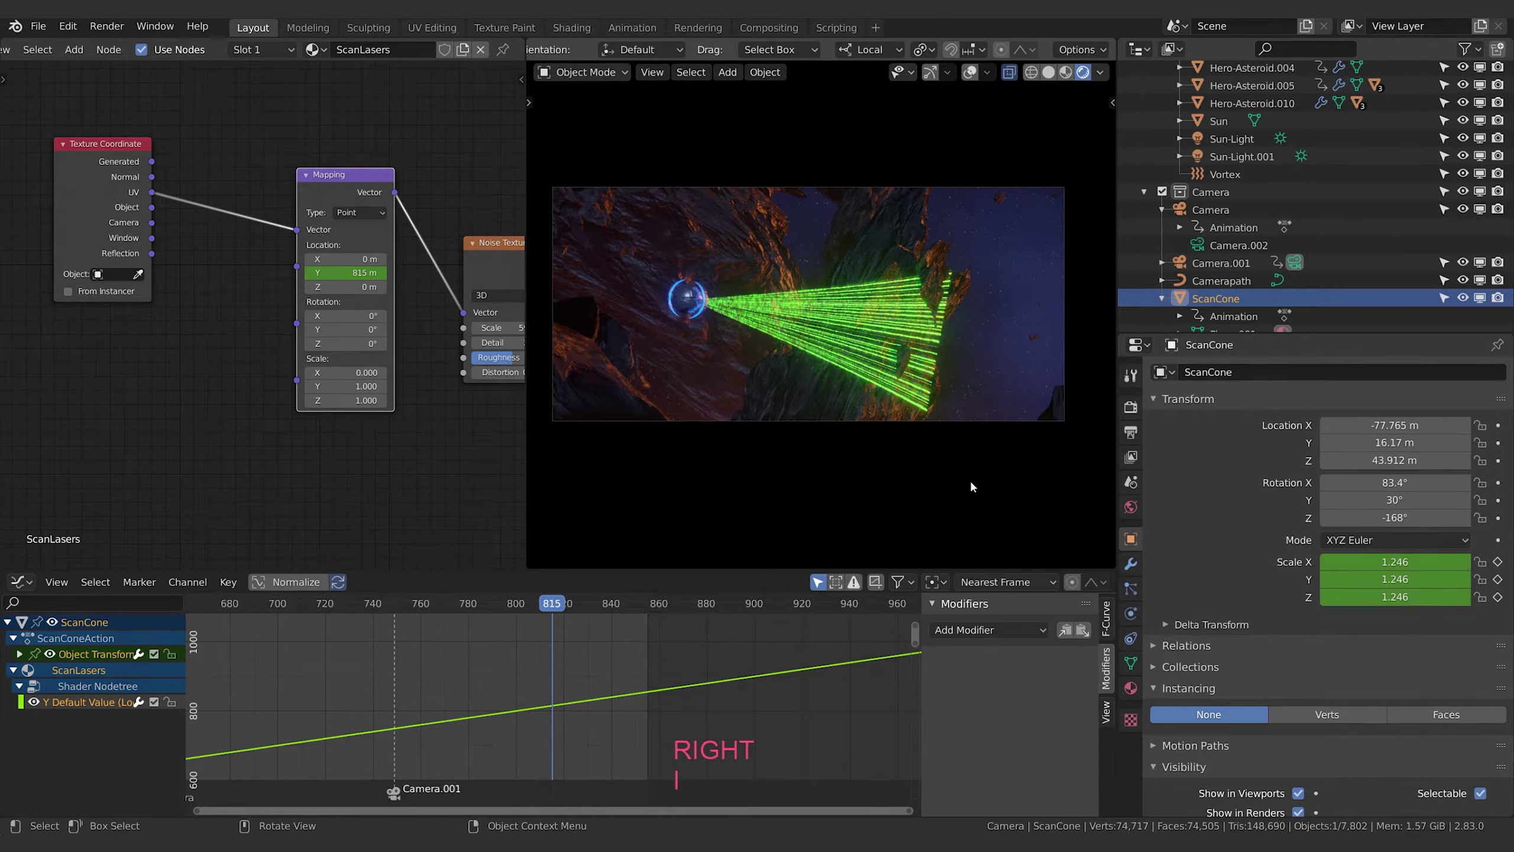
pyautogui.press('Right')
pyautogui.press('Right')
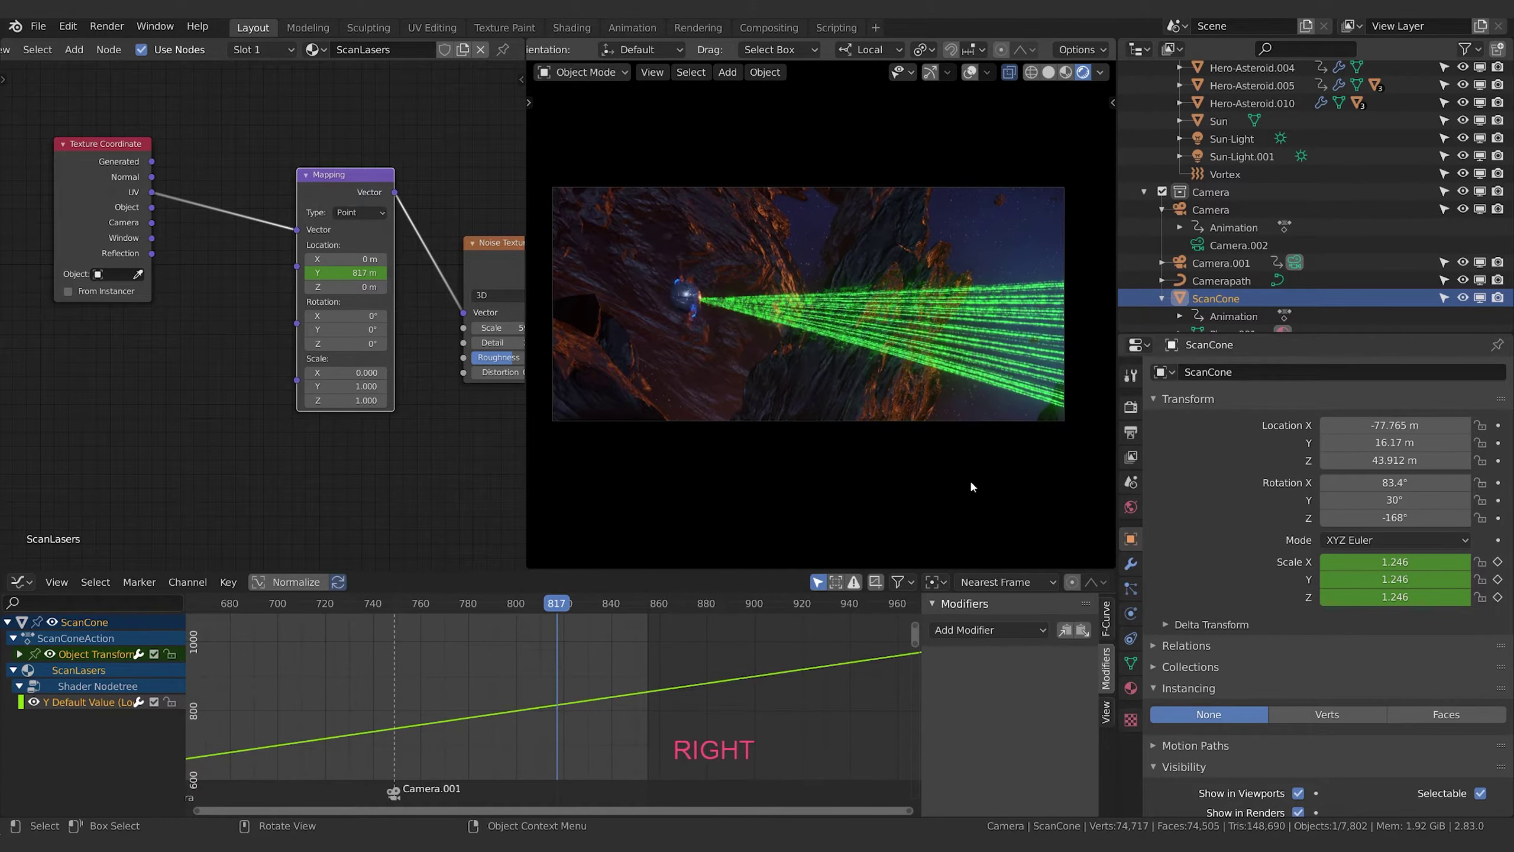
pyautogui.click(1395, 577)
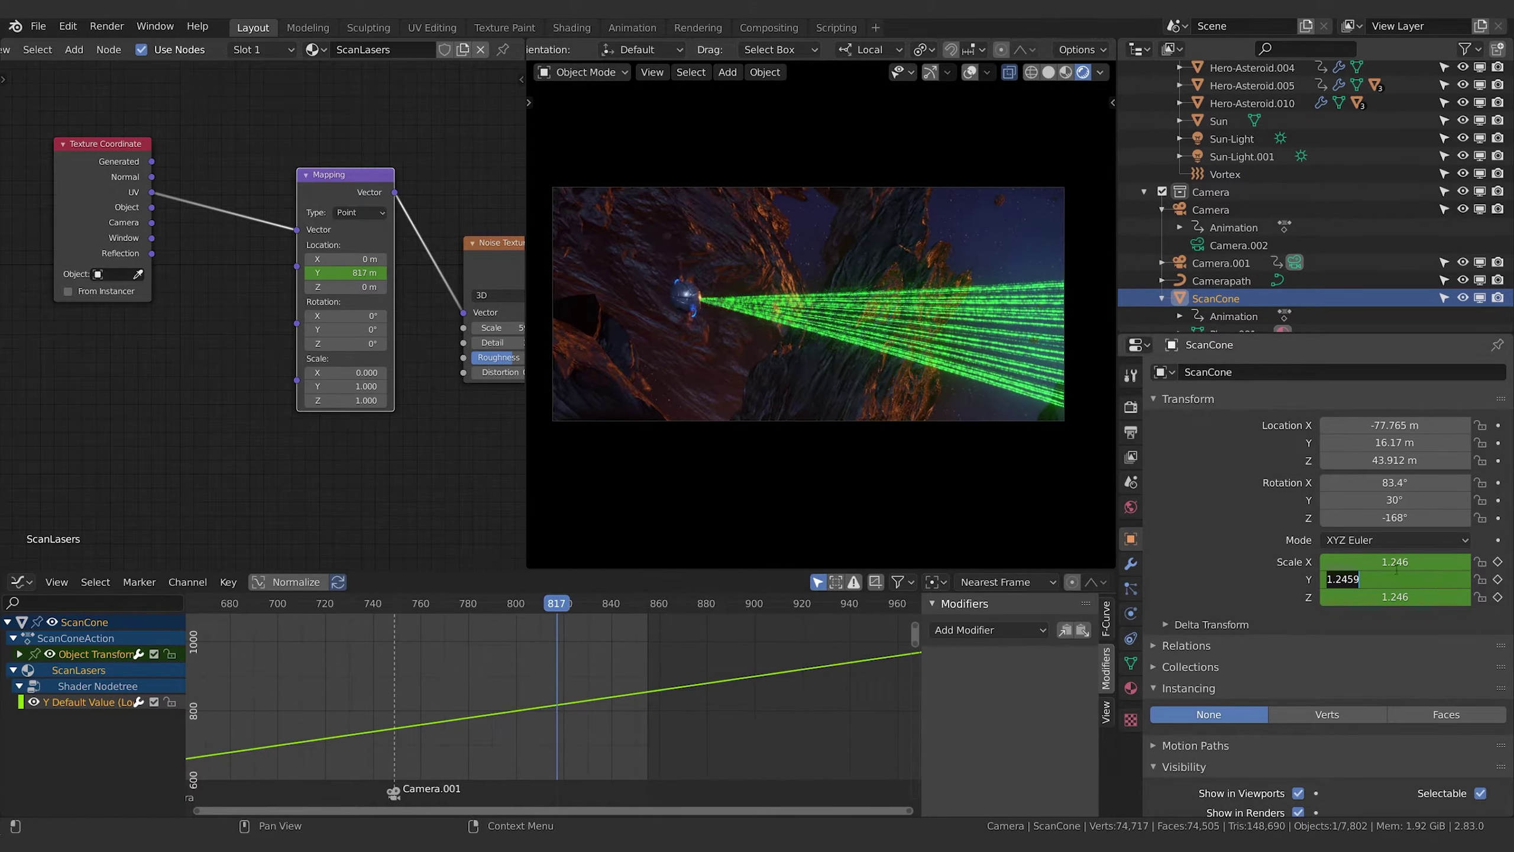
pyautogui.write('0.01')
pyautogui.press('Return')
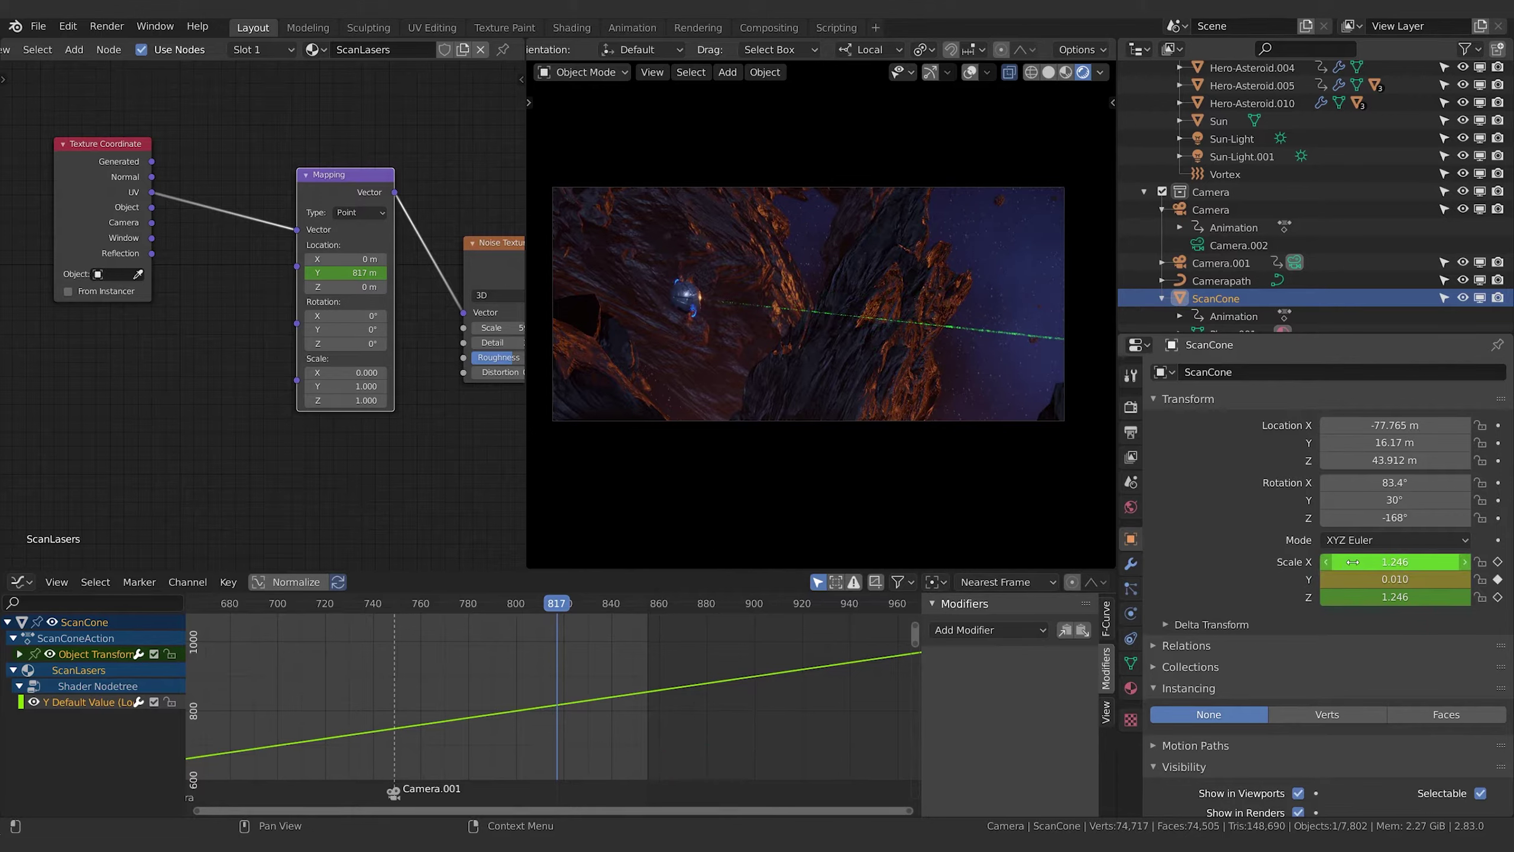
pyautogui.press('i')
pyautogui.press('i')
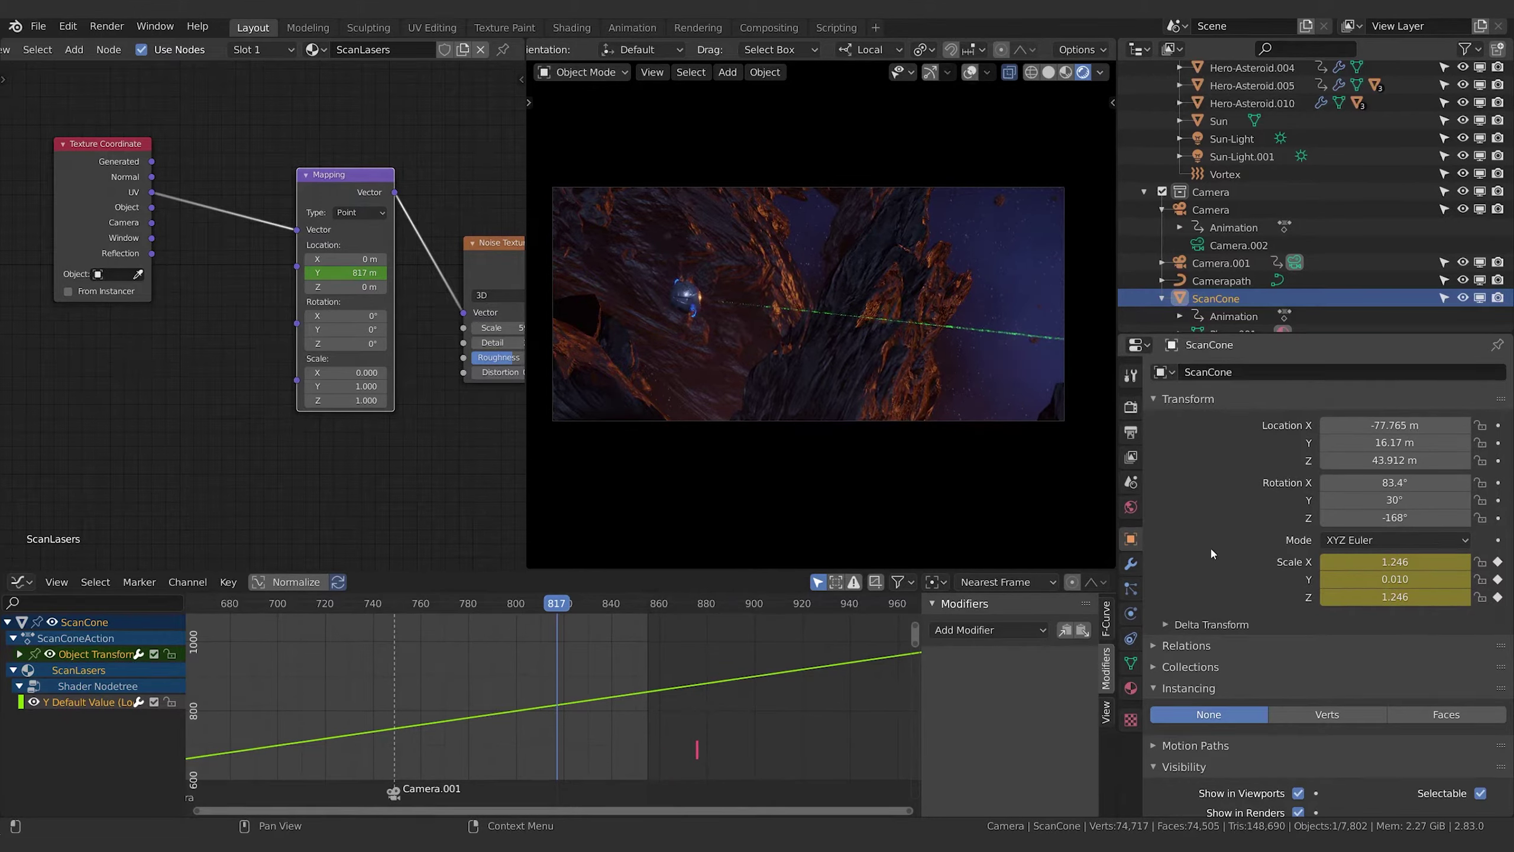
# At frame 820, set the ScanCone's Z and X scale to 0 and keyframe its scale
pyautogui.press('Right')
pyautogui.press('Right')
pyautogui.press('Right')
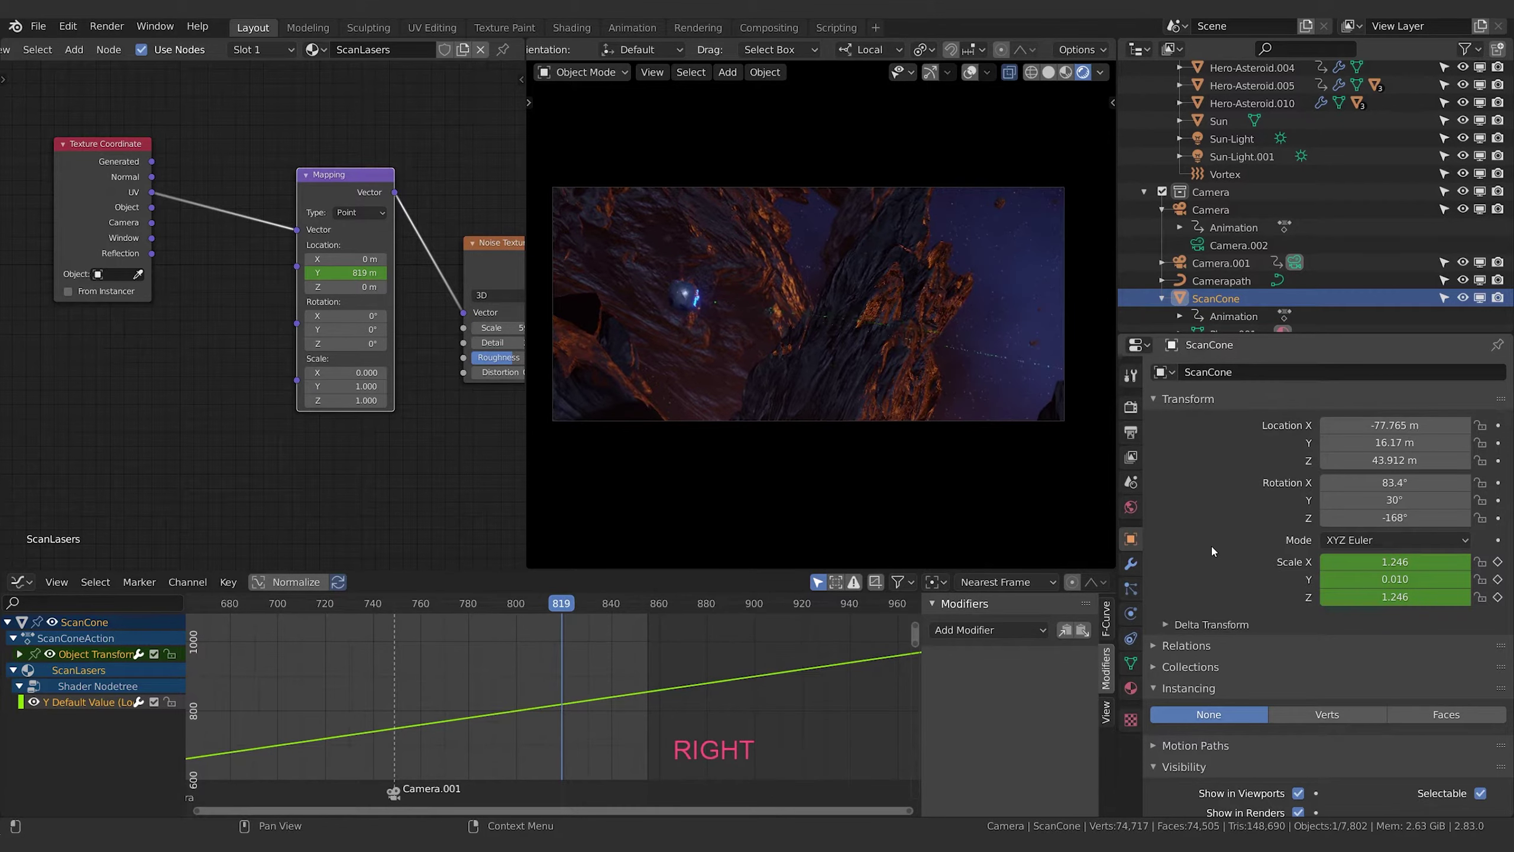
pyautogui.click(1382, 597)
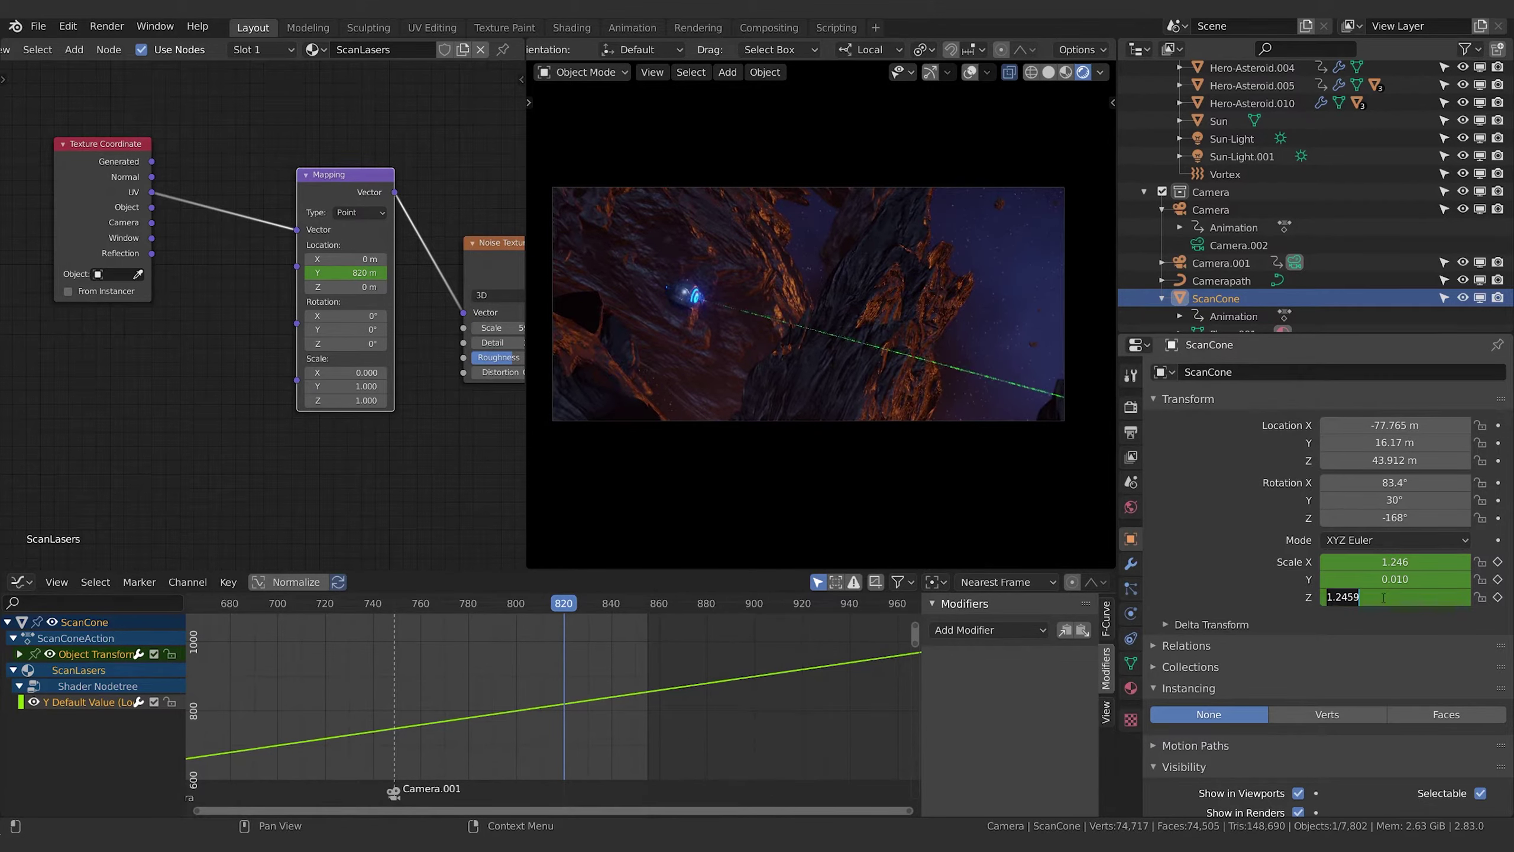
pyautogui.write('0')
pyautogui.press('Return')
pyautogui.click(1398, 561)
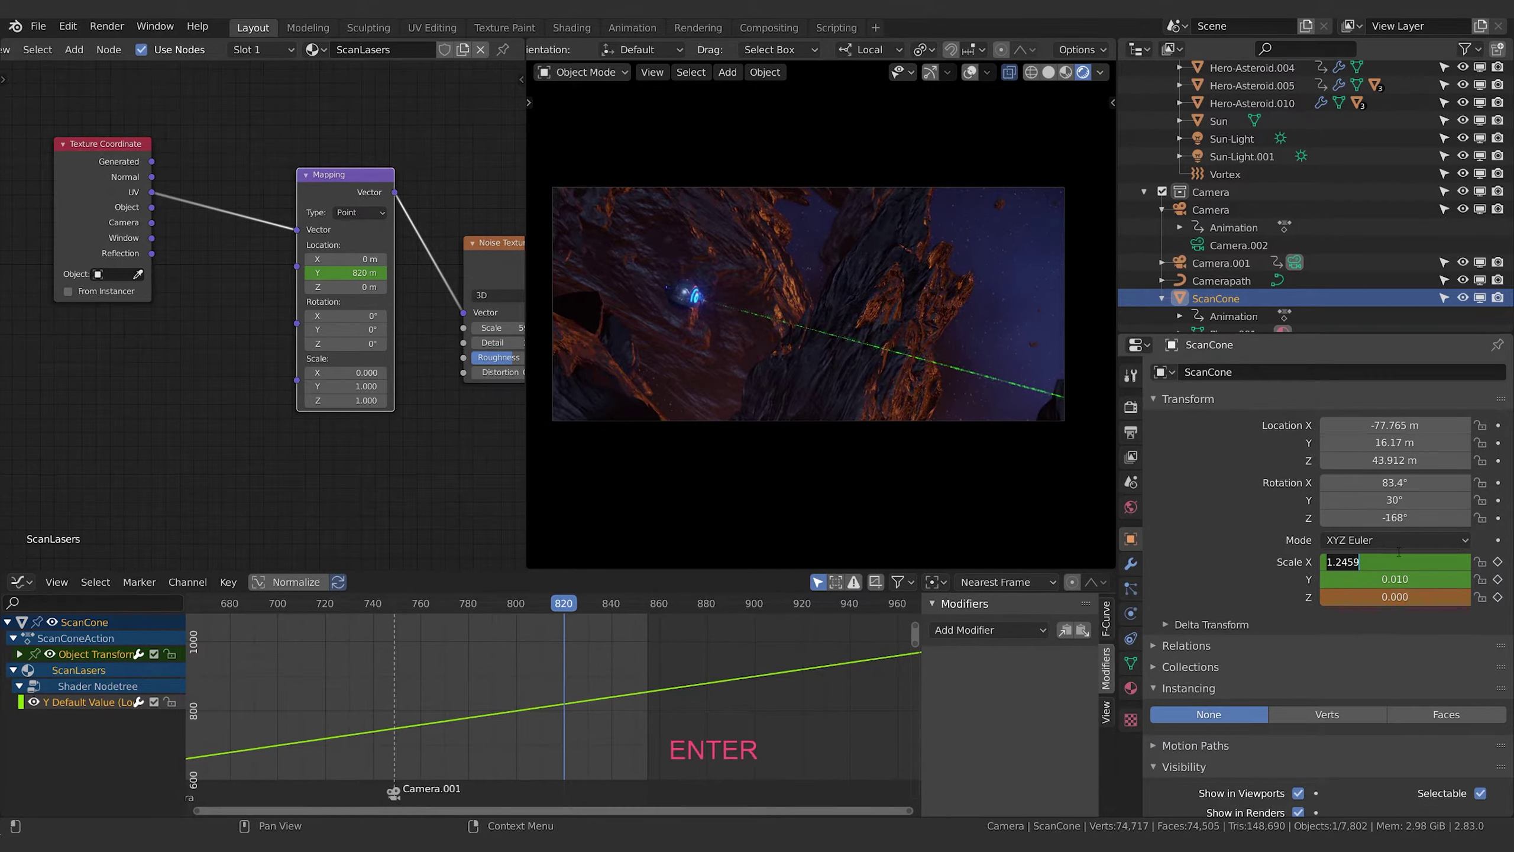
# Play back the ScanCone's closing animation several times from around frame 800
pyautogui.click(521, 602)
pyautogui.press('space')
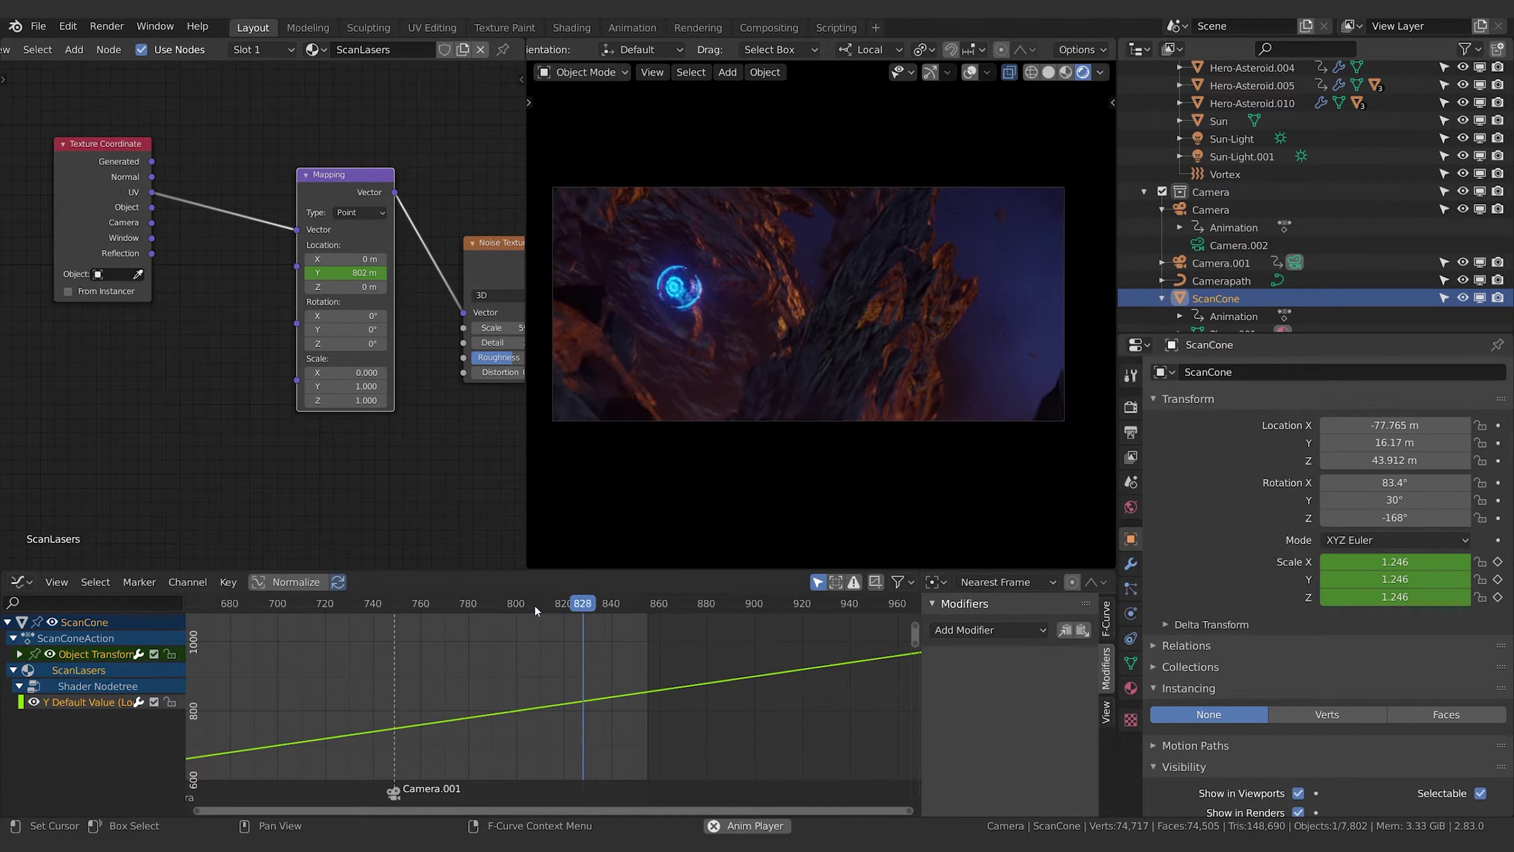
pyautogui.press('space')
pyautogui.click(513, 603)
pyautogui.press('space')
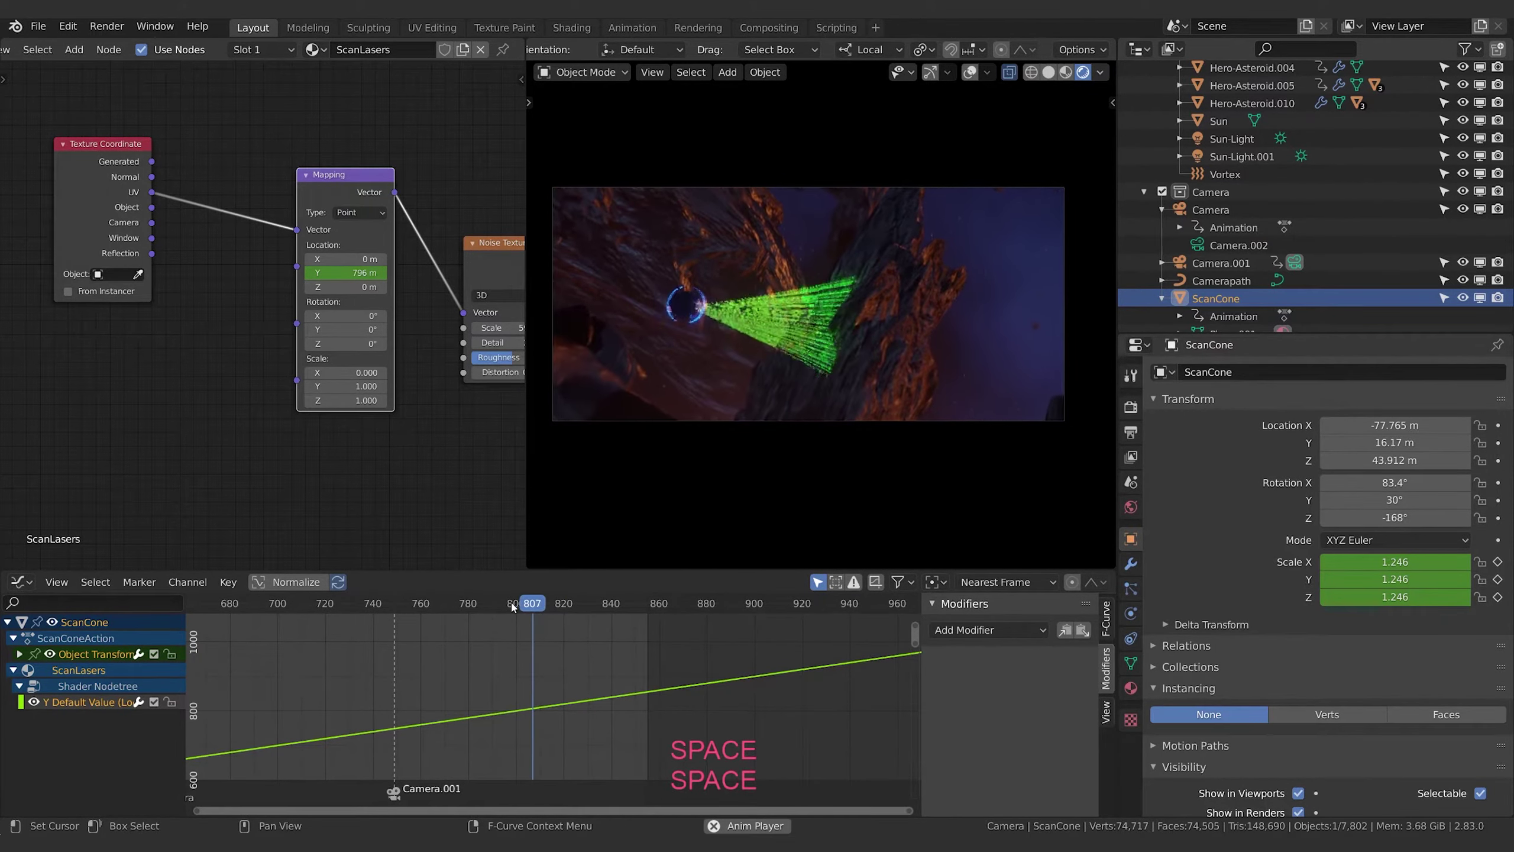
pyautogui.click(514, 603)
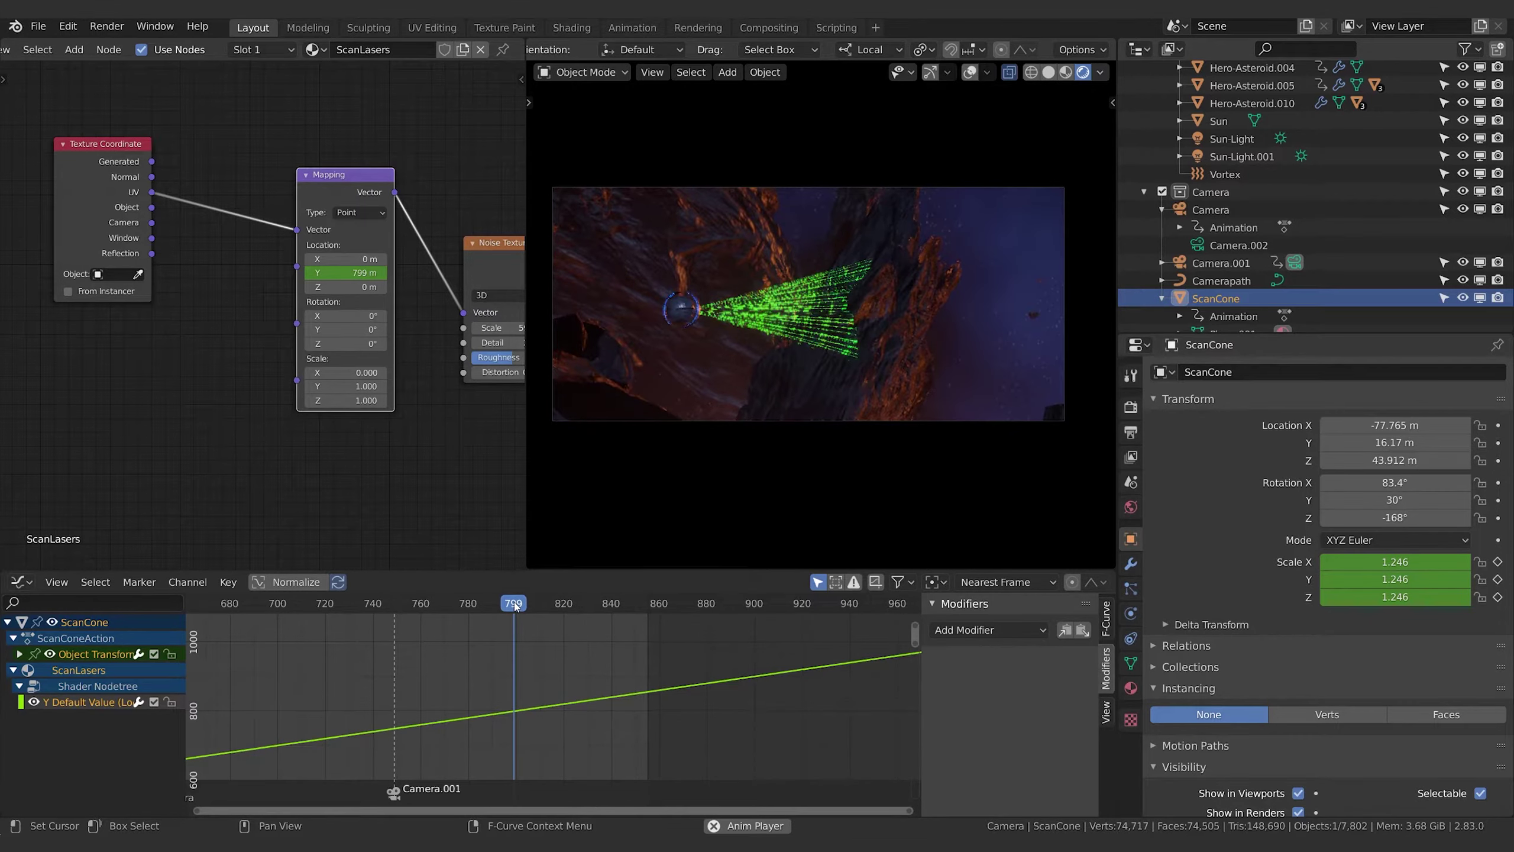
pyautogui.press('space')
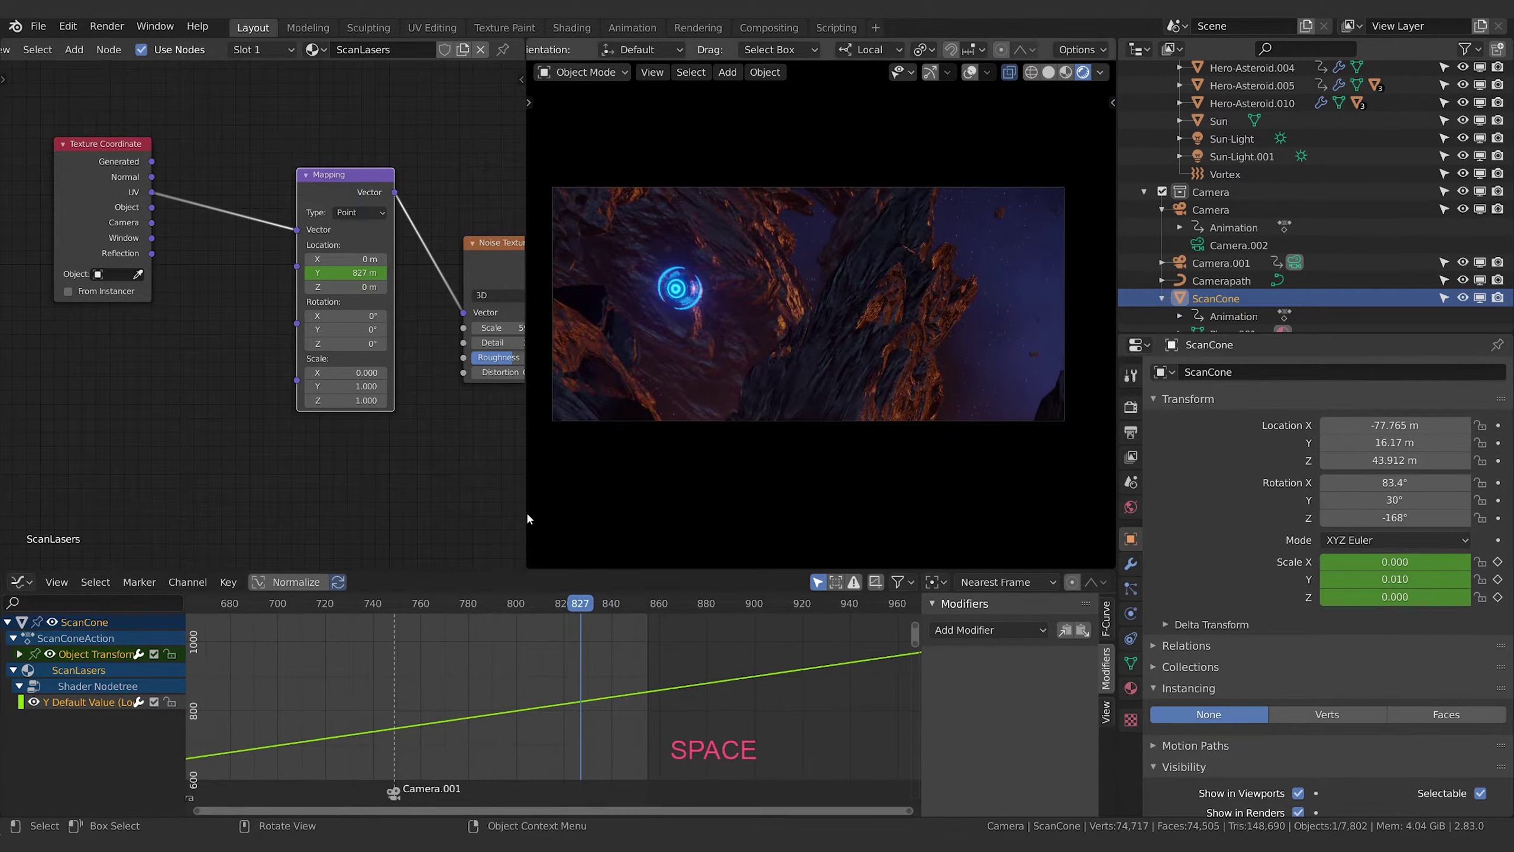
# Change the Graph Editor area to a Dope Sheet showing the ScanCone's keyframes
pyautogui.press('Left')
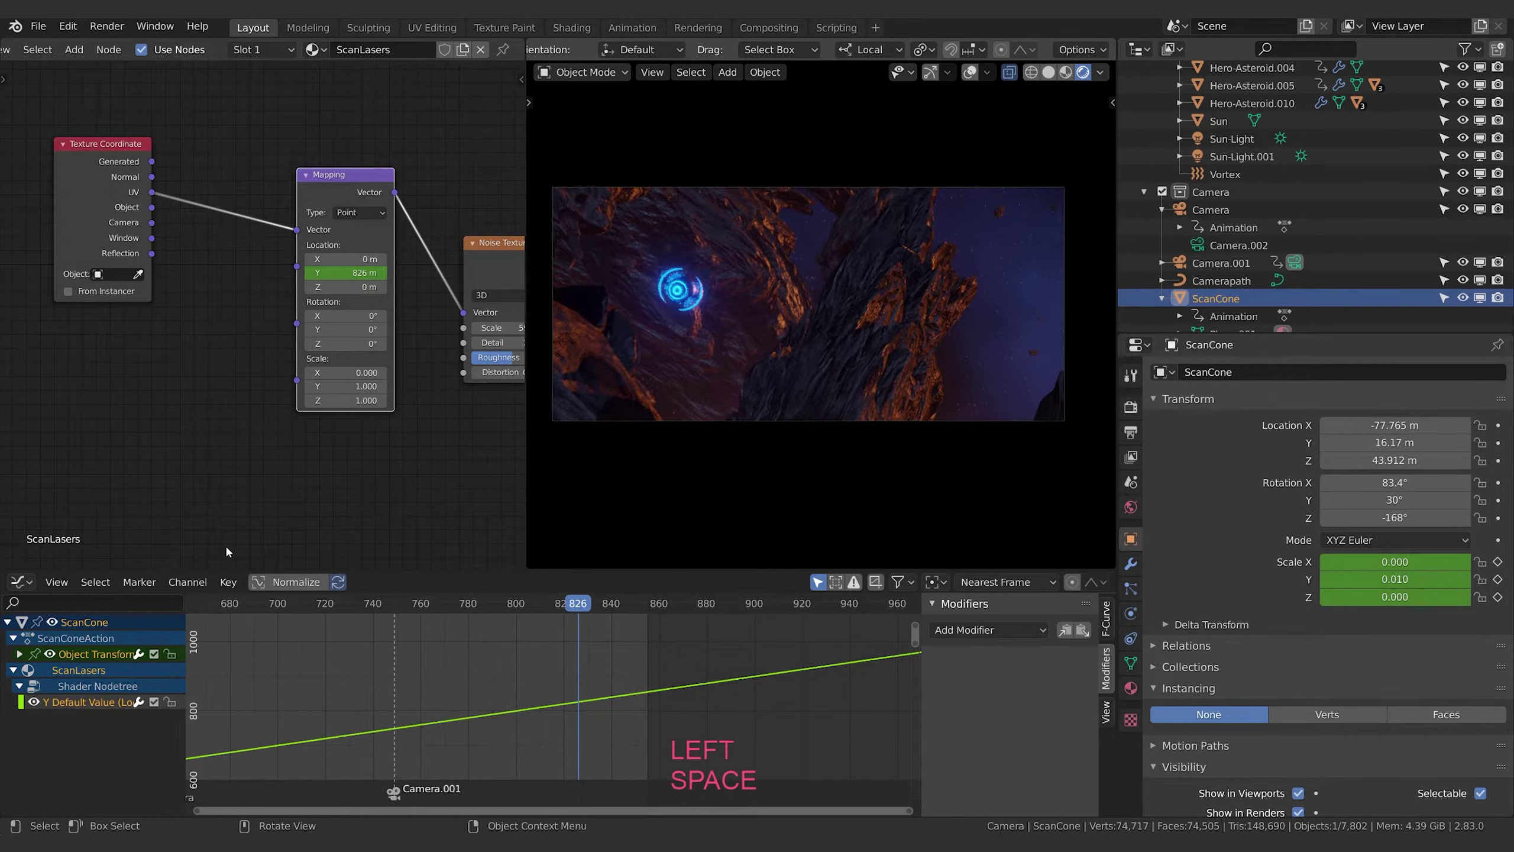
pyautogui.press('Left')
pyautogui.press('Left')
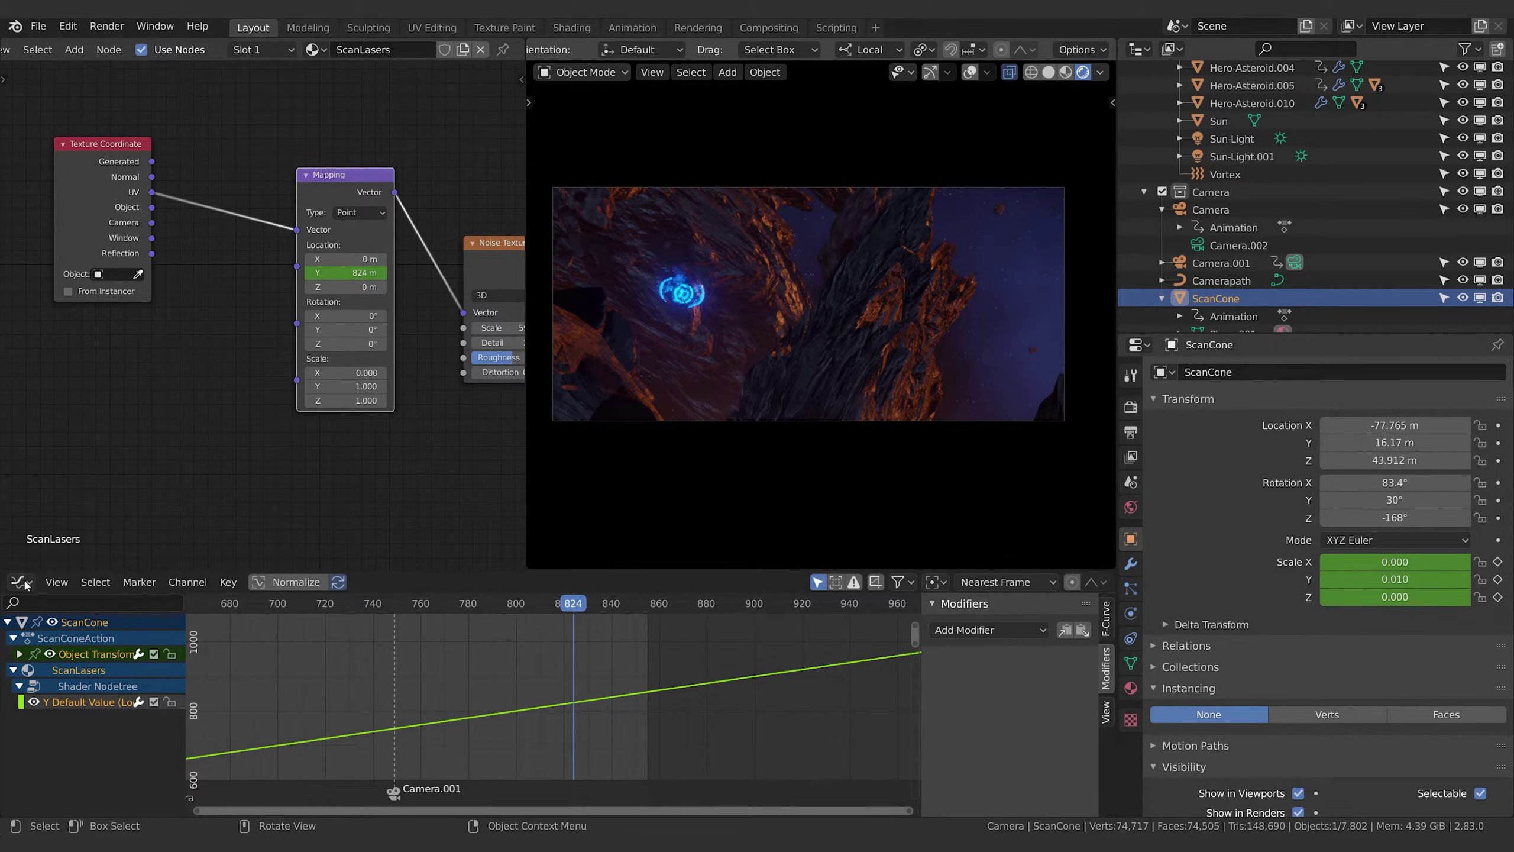
pyautogui.click(25, 583)
pyautogui.click(239, 646)
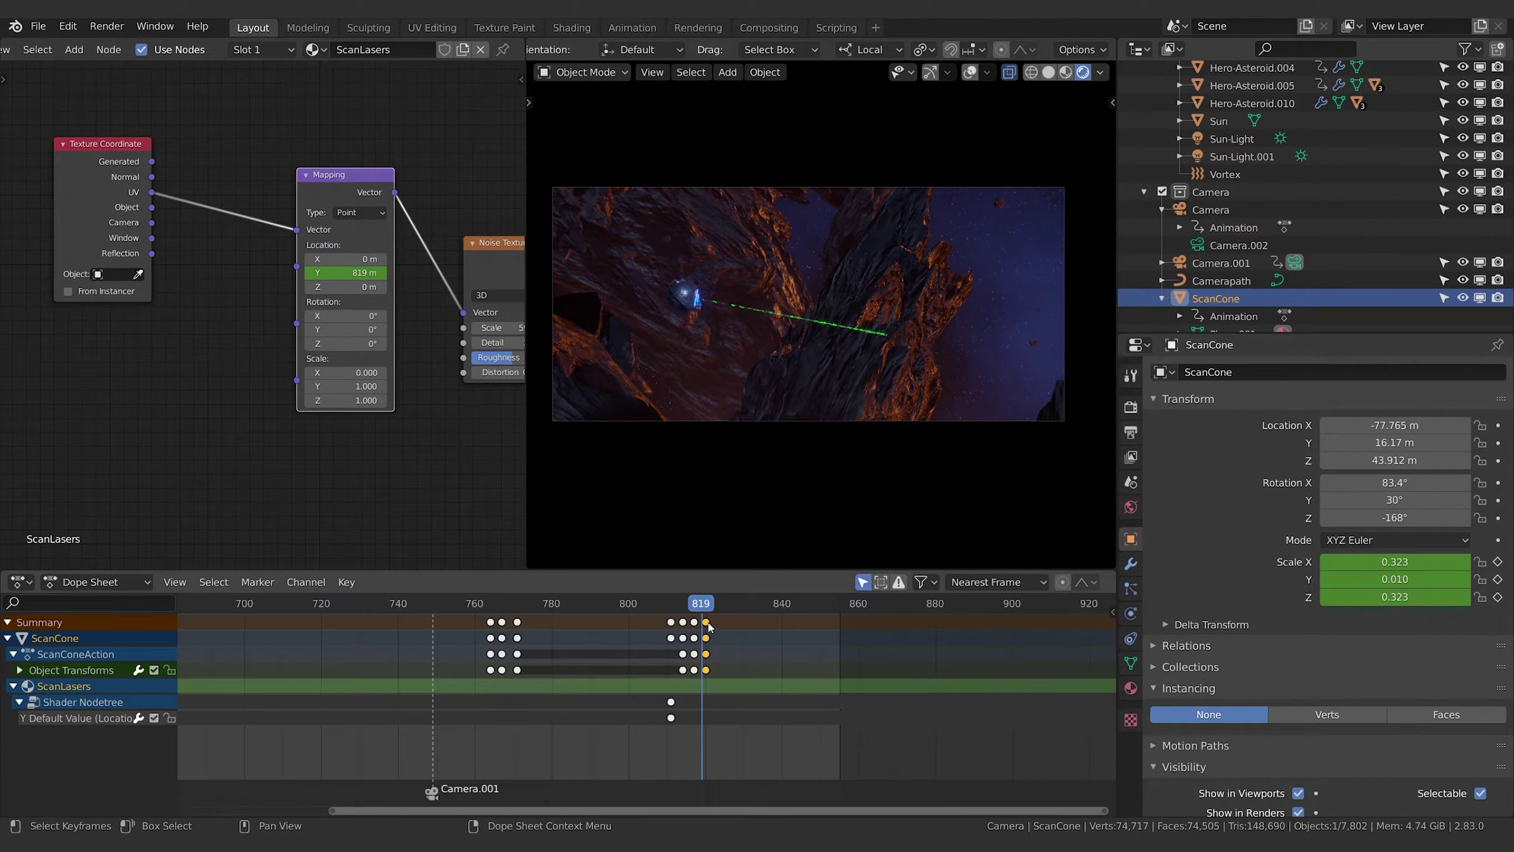
# Box-select the group of closing keyframes up to frame 820 and move them about two frames earlier
pyautogui.press('b')
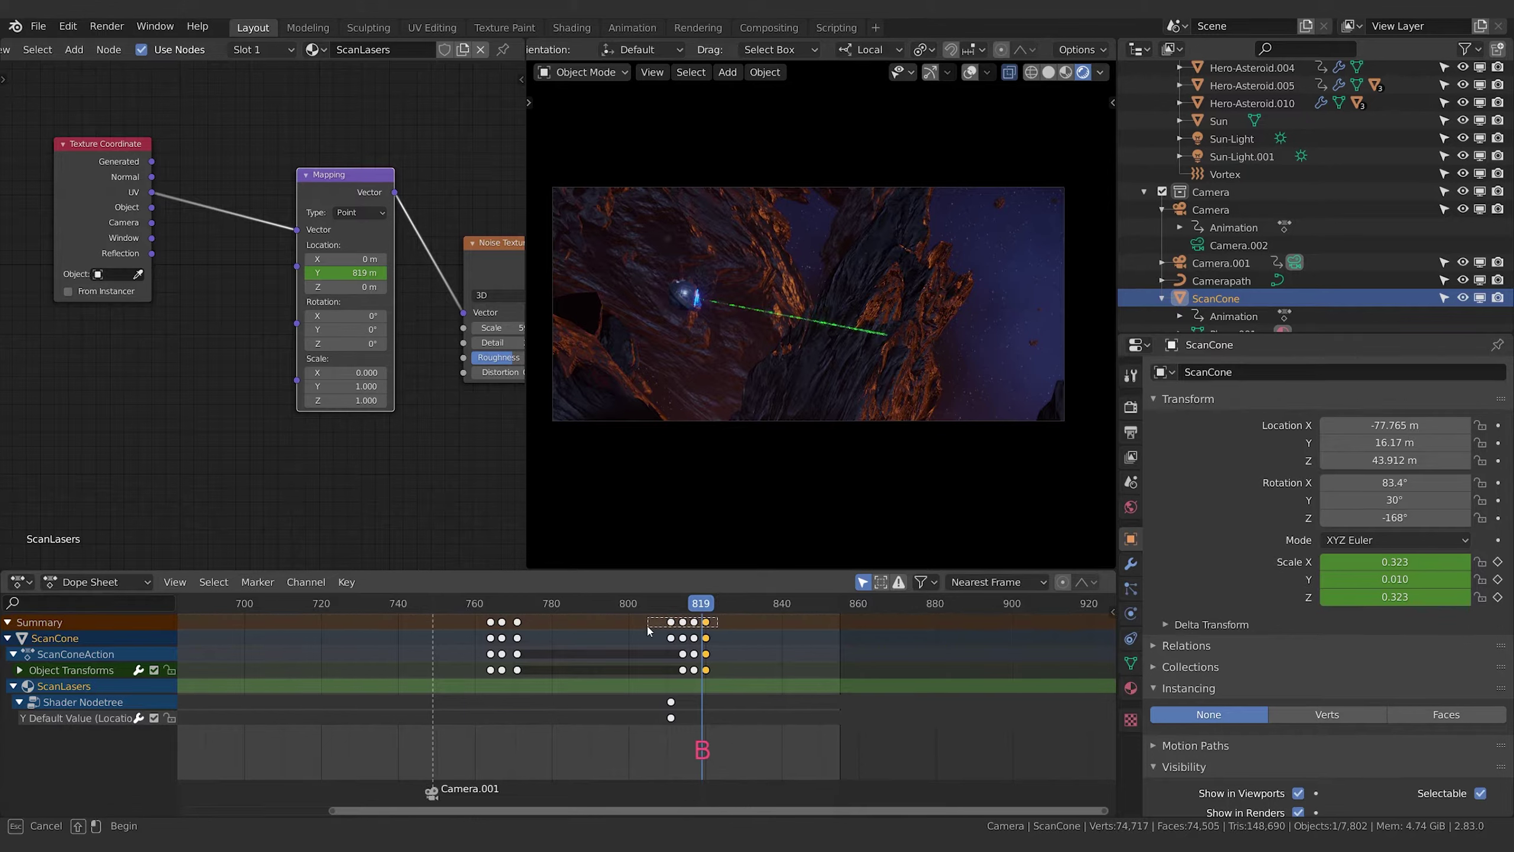
pyautogui.press('g')
pyautogui.moveTo(648, 627)
pyautogui.mouseDown()
pyautogui.moveTo(675, 606)
pyautogui.moveTo(648, 609)
pyautogui.mouseUp()
pyautogui.click(716, 632)
pyautogui.moveTo(647, 622); pyautogui.dragTo(661, 618)
# Play back the ScanCone's retimed closing animation, including a replay from around frame 770
pyautogui.press('space')
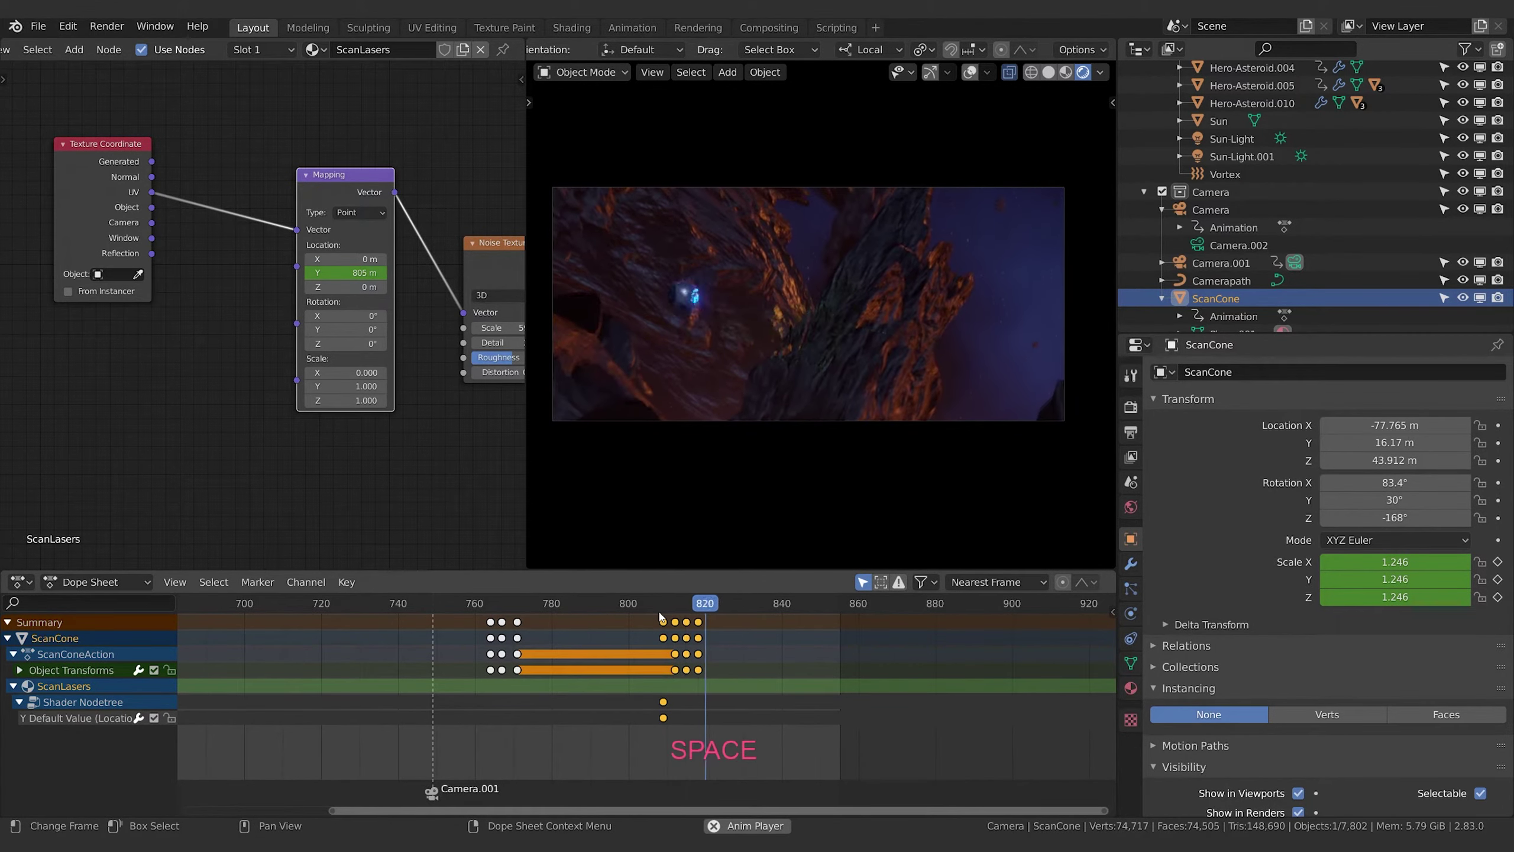
pyautogui.click(516, 604)
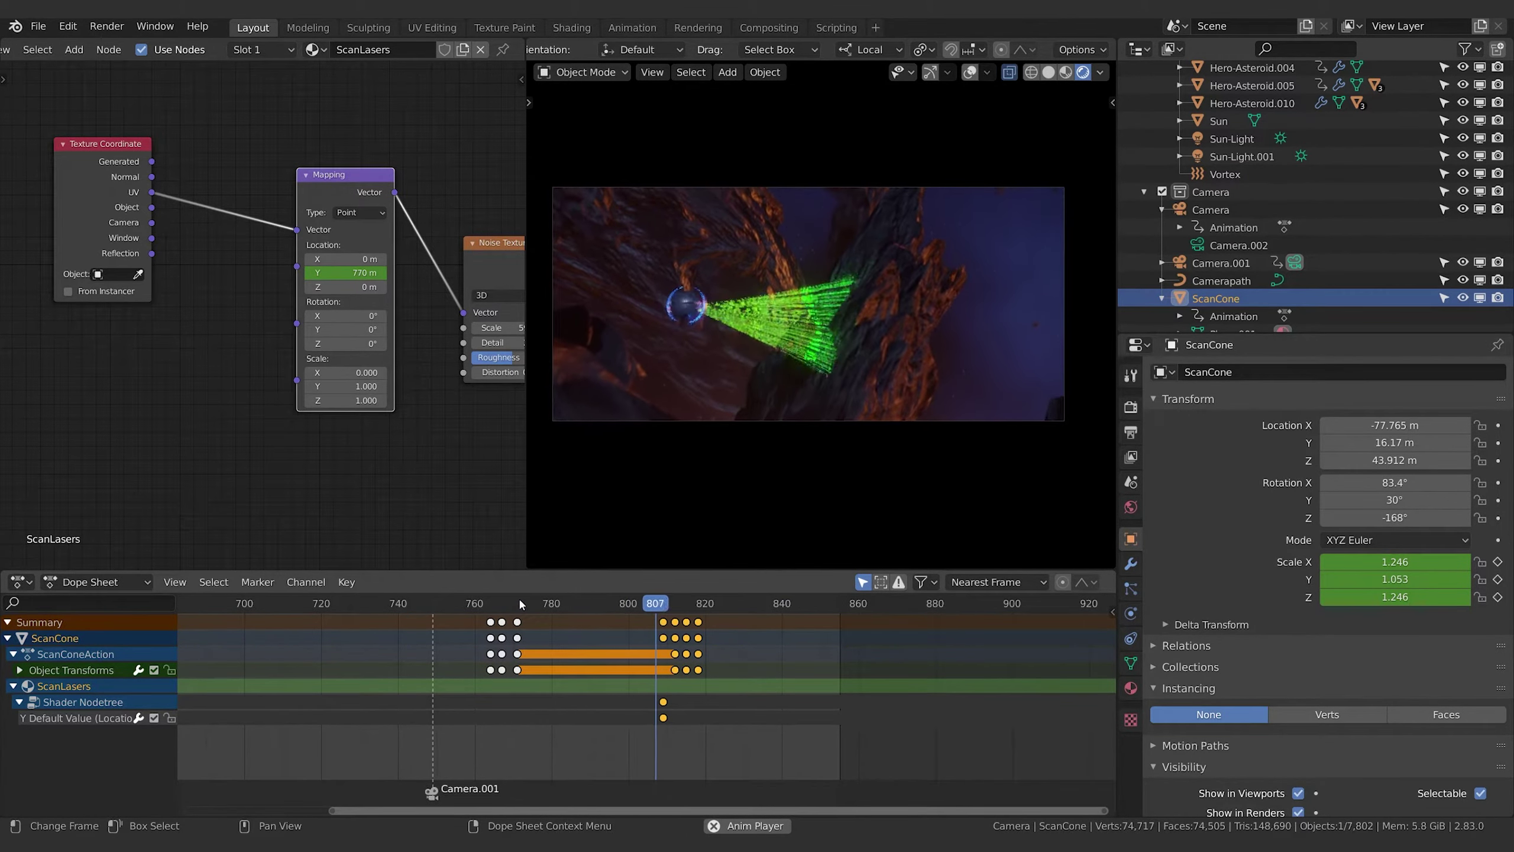
pyautogui.press('Escape')
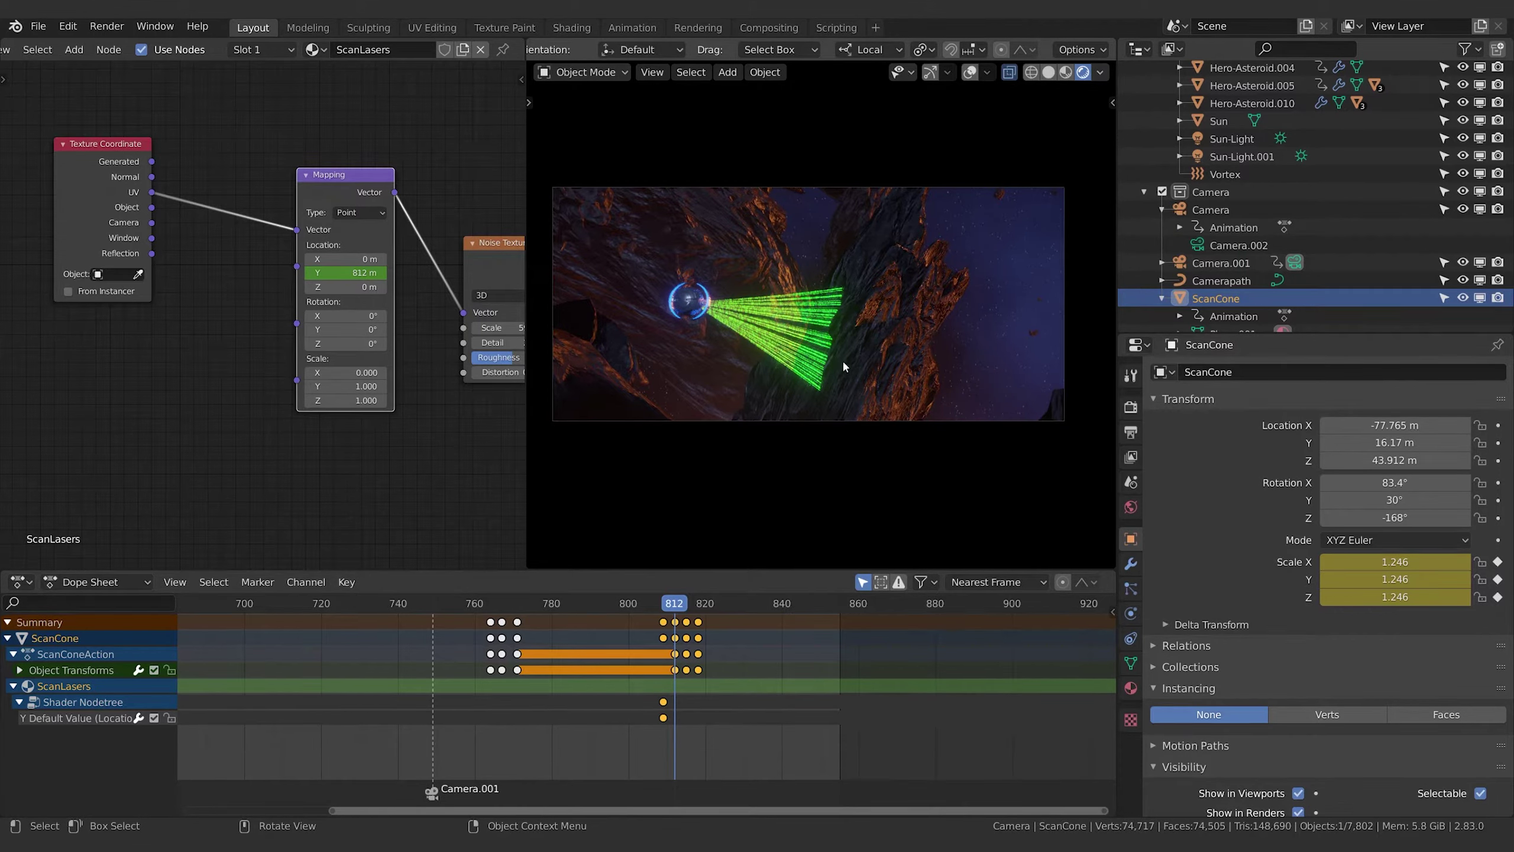
# Examine from several angles where the ScanCone's laser plane meets the asteroid's surface
pyautogui.scroll(5, 844, 359)
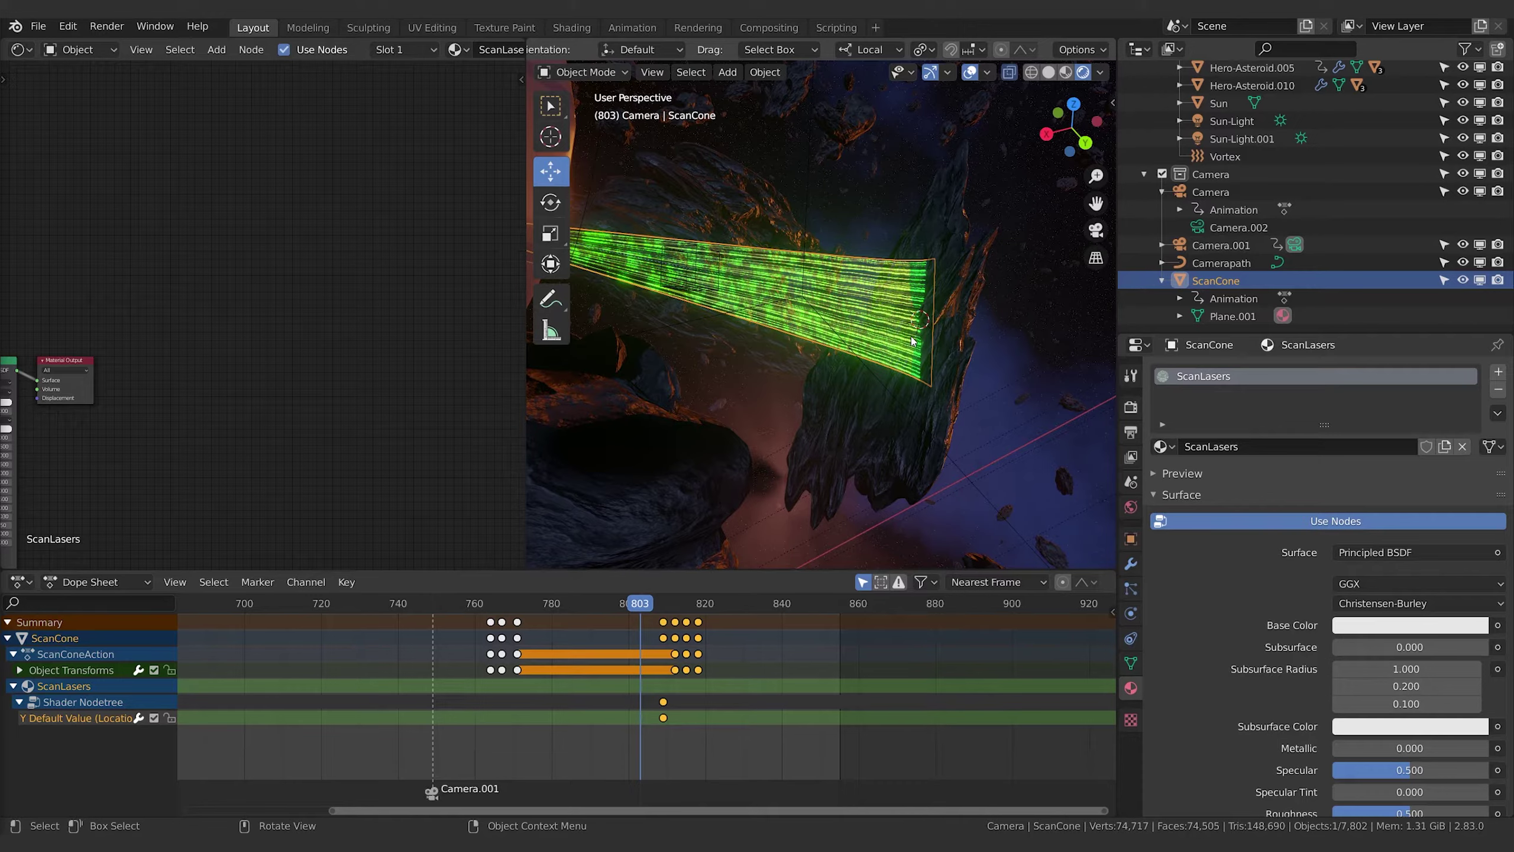
pyautogui.moveTo(937, 376); pyautogui.dragTo(834, 257, button='middle')
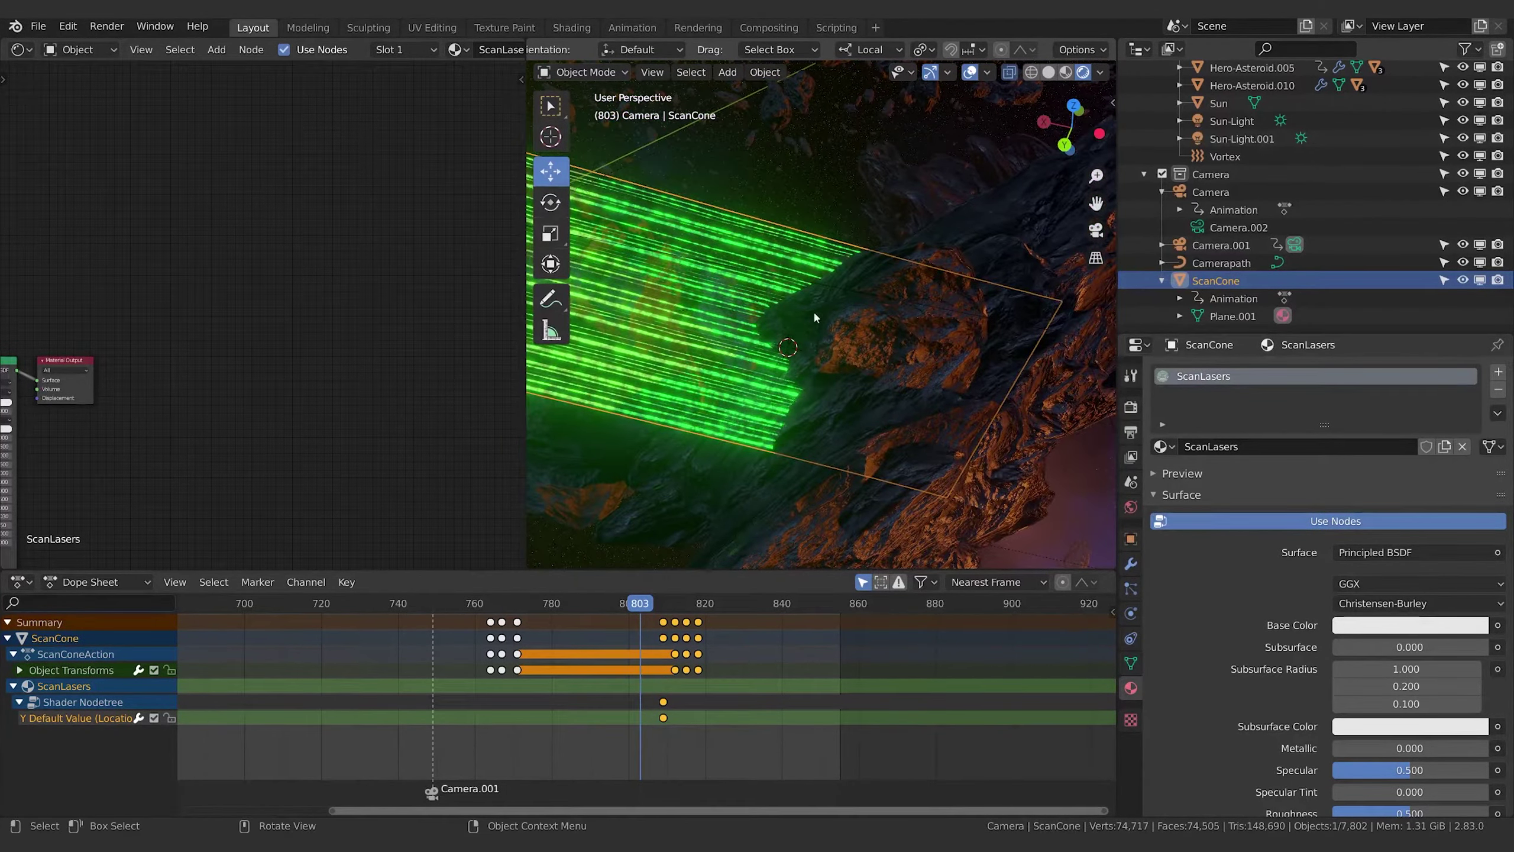
pyautogui.moveTo(815, 317); pyautogui.dragTo(819, 424, button='middle')
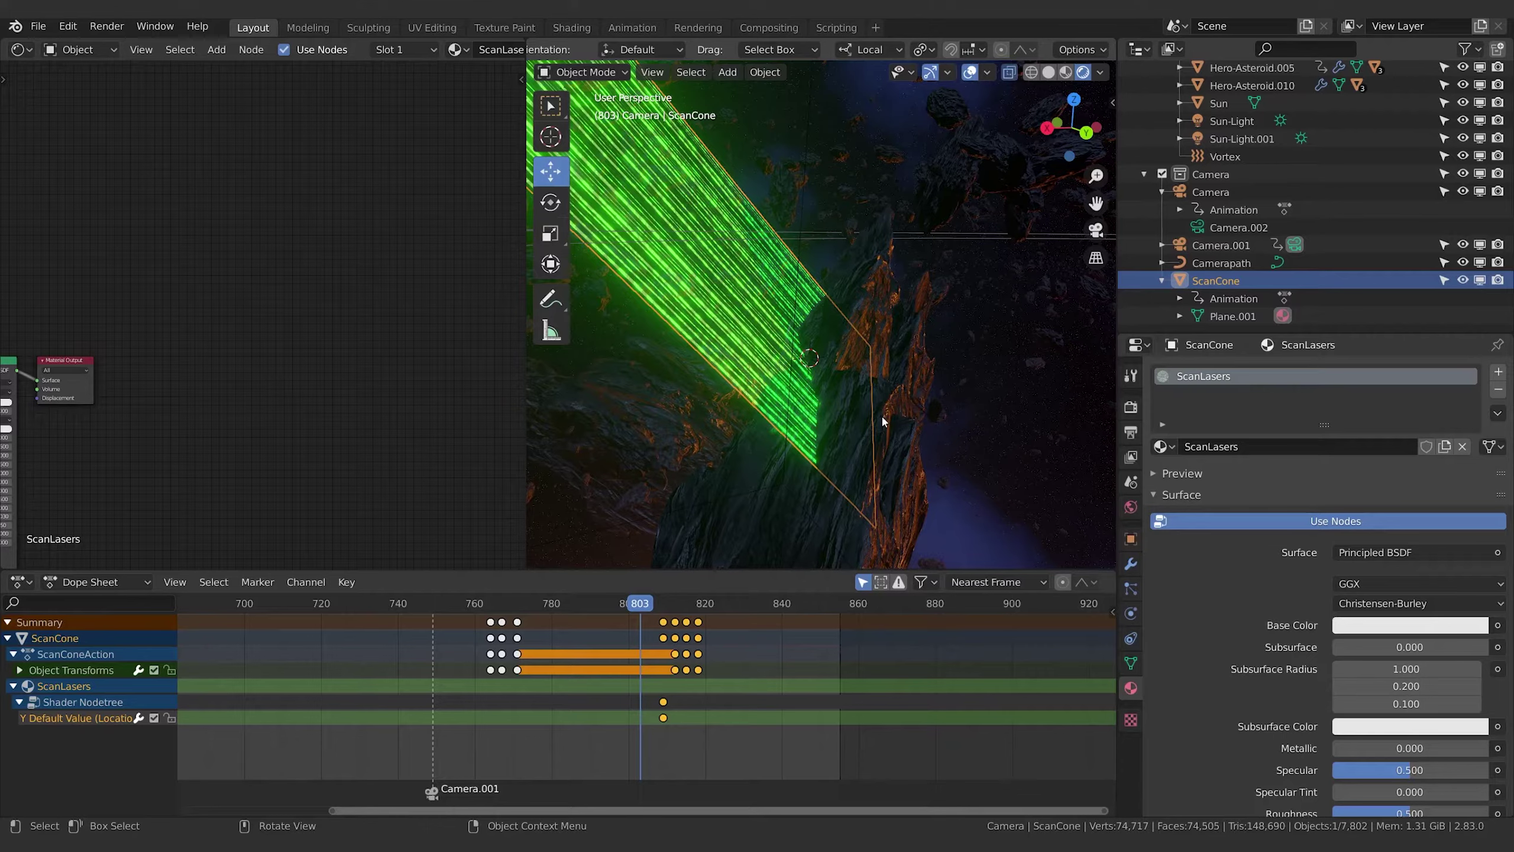
pyautogui.keyDown('shift'); pyautogui.moveTo(883, 418); pyautogui.dragTo(881, 541, button='middle'); pyautogui.keyUp('shift')
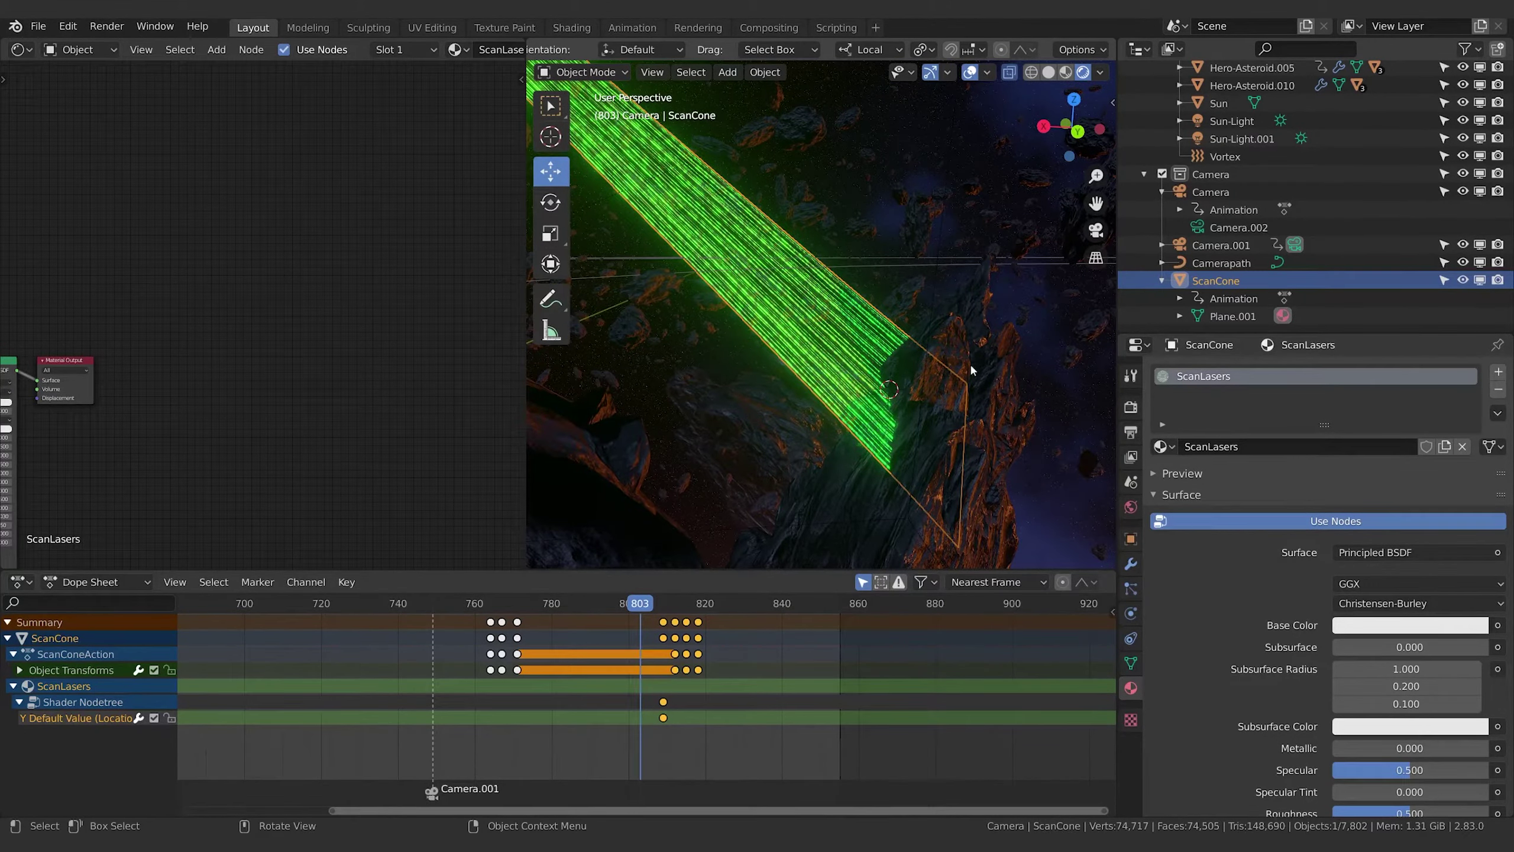
pyautogui.moveTo(941, 350); pyautogui.dragTo(882, 473, button='middle')
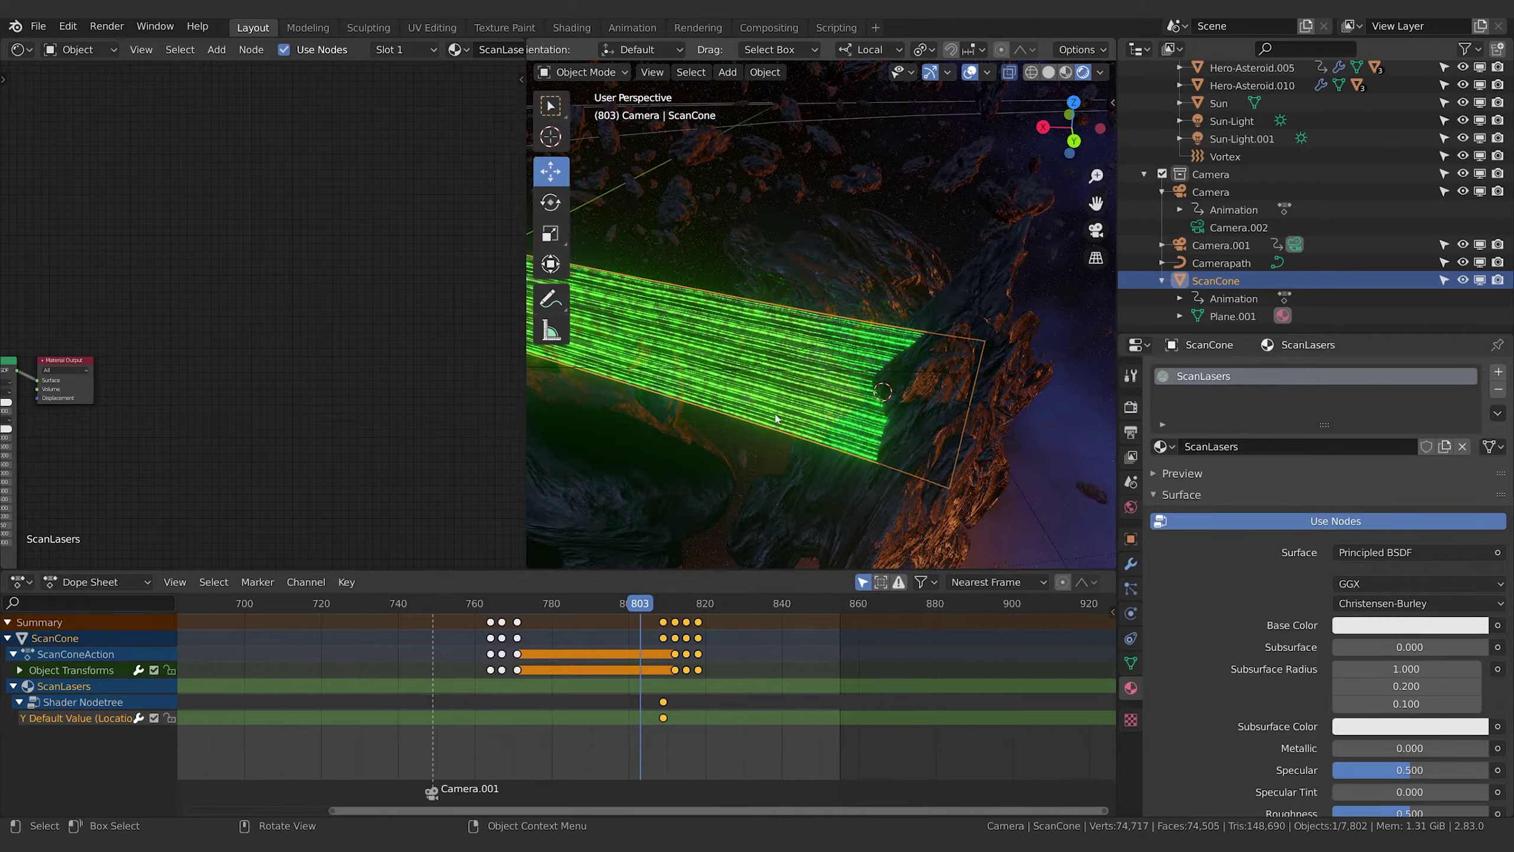
pyautogui.moveTo(927, 320); pyautogui.dragTo(817, 350, button='middle')
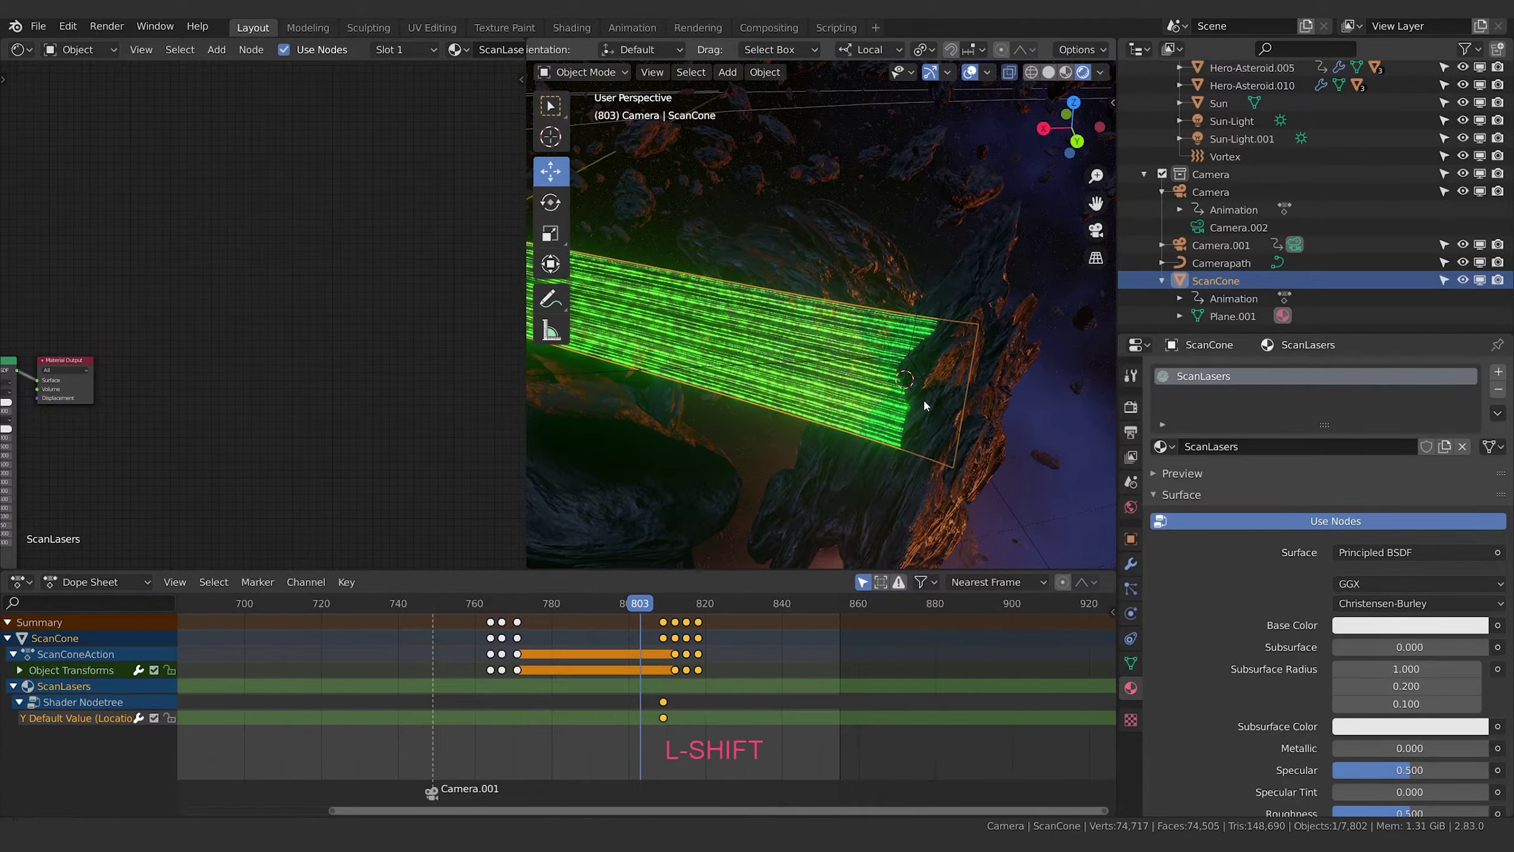
pyautogui.keyDown('shift'); pyautogui.moveTo(939, 409); pyautogui.dragTo(779, 411, button='middle'); pyautogui.keyUp('shift')
# With solid shading on, select the edge loop at the ScanCone's far end in Edit Mode and snap the 3D cursor to it
pyautogui.press('Tab')
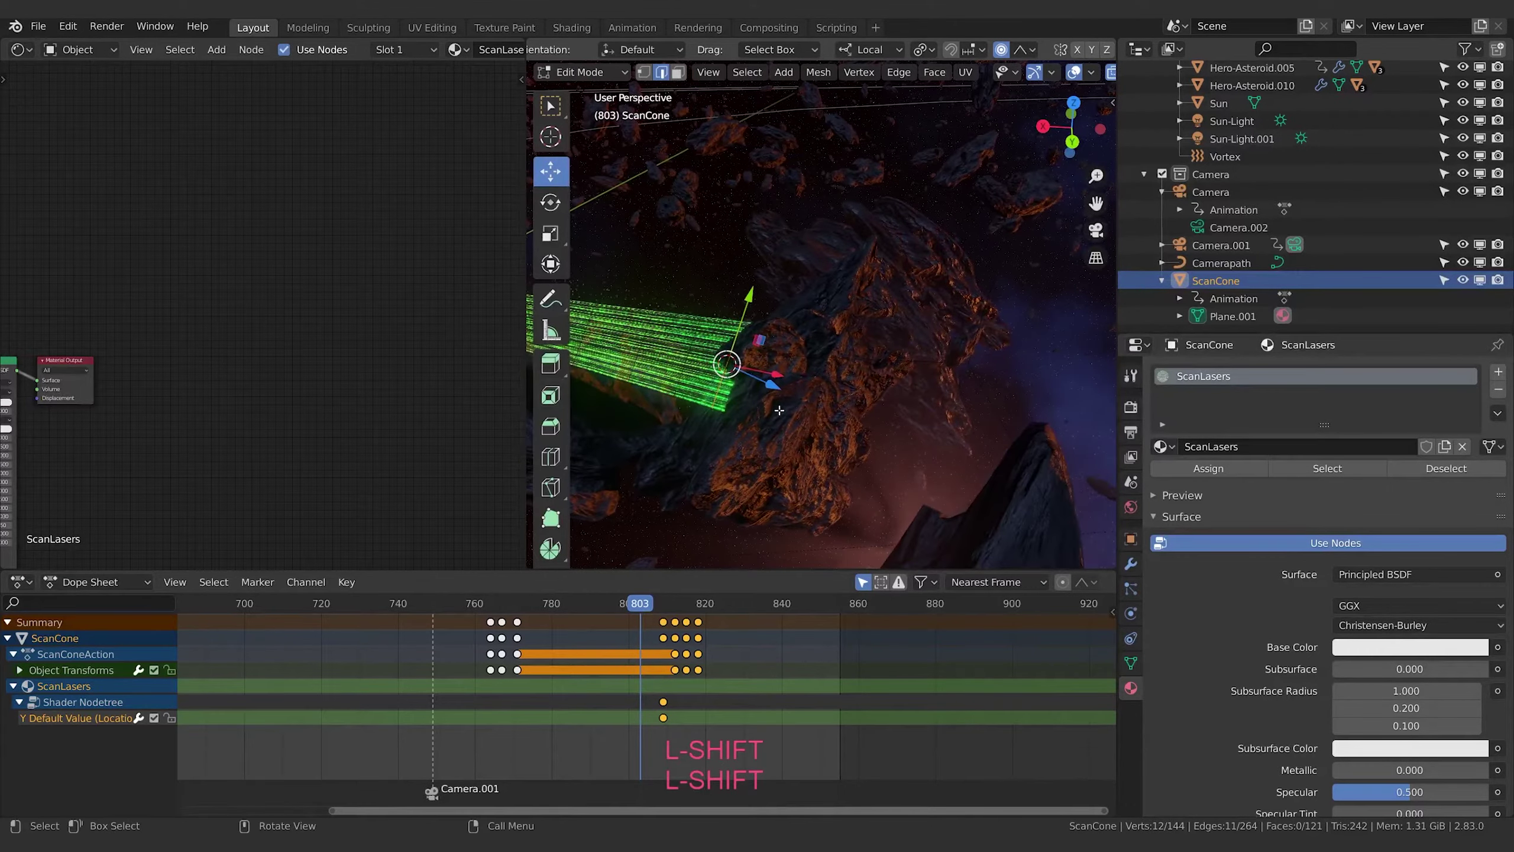
pyautogui.scroll(4, 779, 410)
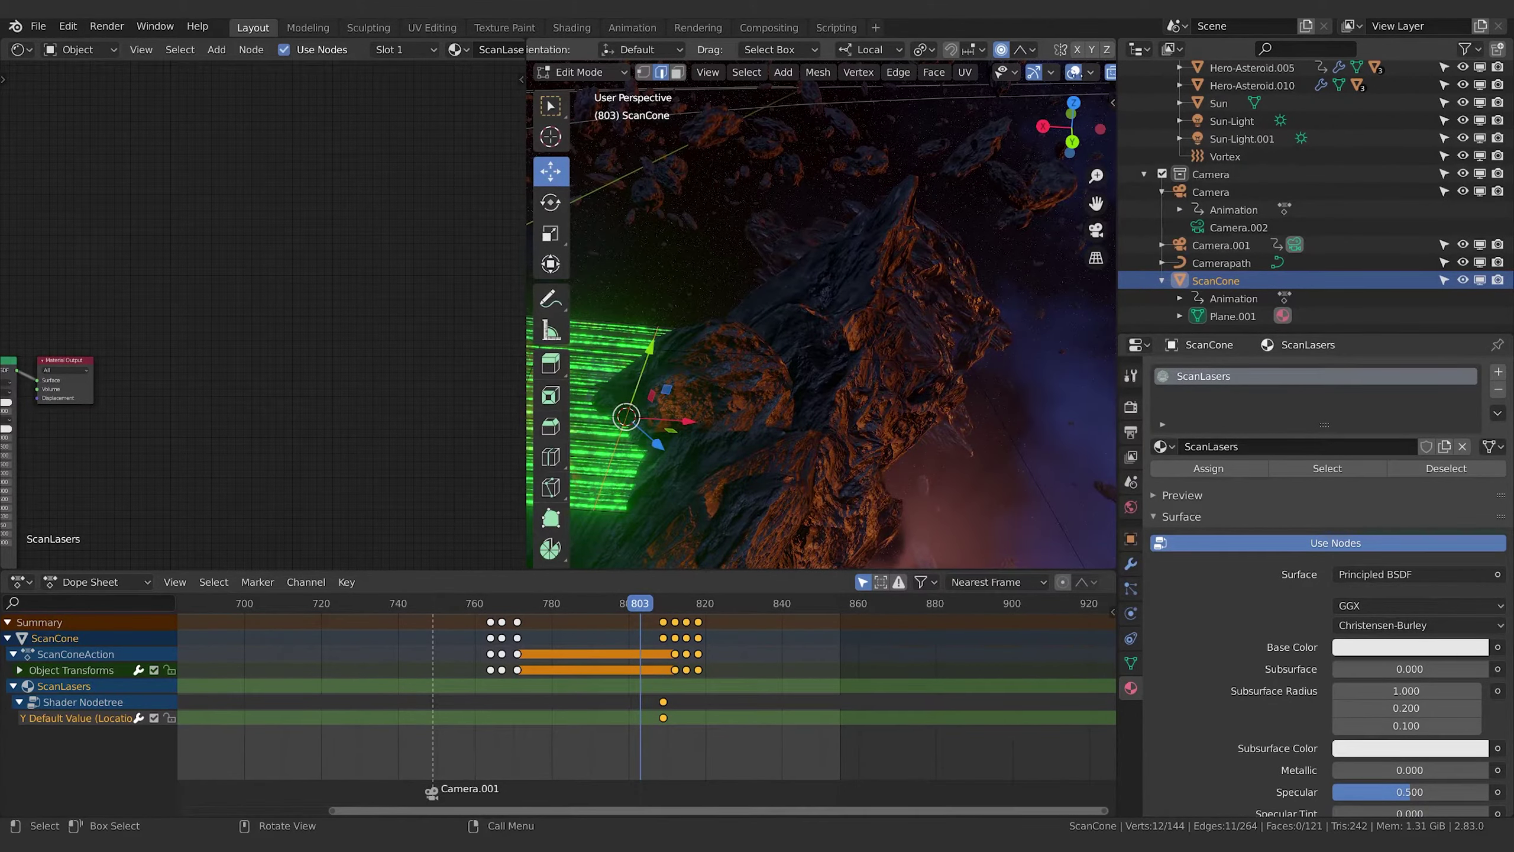
pyautogui.scroll(-4, 1050, 72)
pyautogui.click(1050, 73)
pyautogui.keyDown('shift'); pyautogui.moveTo(781, 412); pyautogui.dragTo(942, 382, button='middle'); pyautogui.keyUp('shift')
pyautogui.keyDown('alt'); pyautogui.click(832, 376); pyautogui.keyUp('alt')
pyautogui.keyDown('alt'); pyautogui.click(907, 398); pyautogui.keyUp('alt')
pyautogui.keyDown('alt'); pyautogui.click(911, 406); pyautogui.keyUp('alt')
pyautogui.keyDown('alt'); pyautogui.click(910, 408); pyautogui.keyUp('alt')
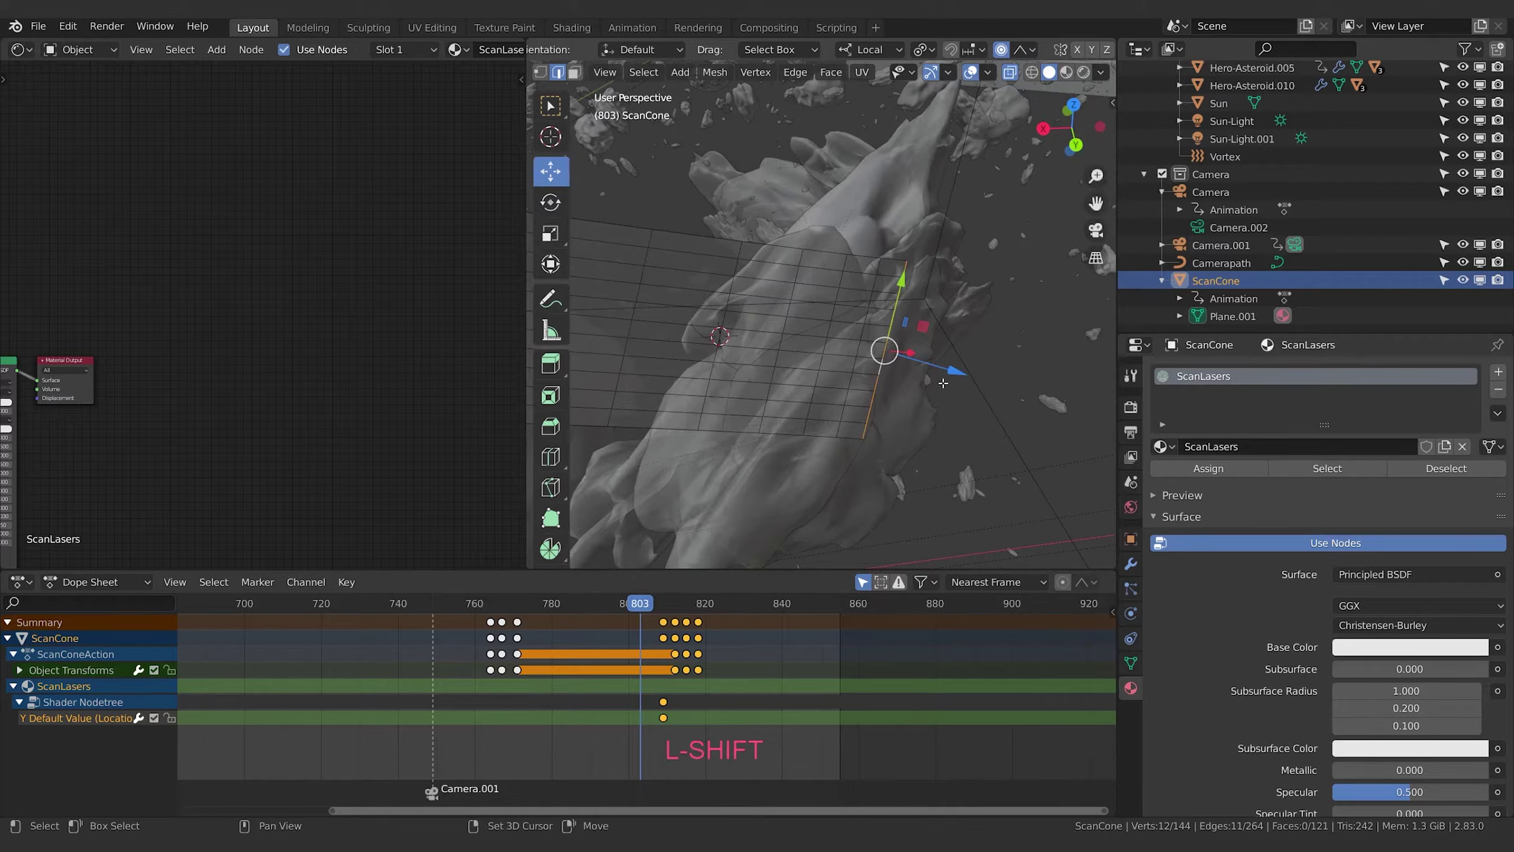
pyautogui.hotkey('shift', 's')
pyautogui.click(937, 467)
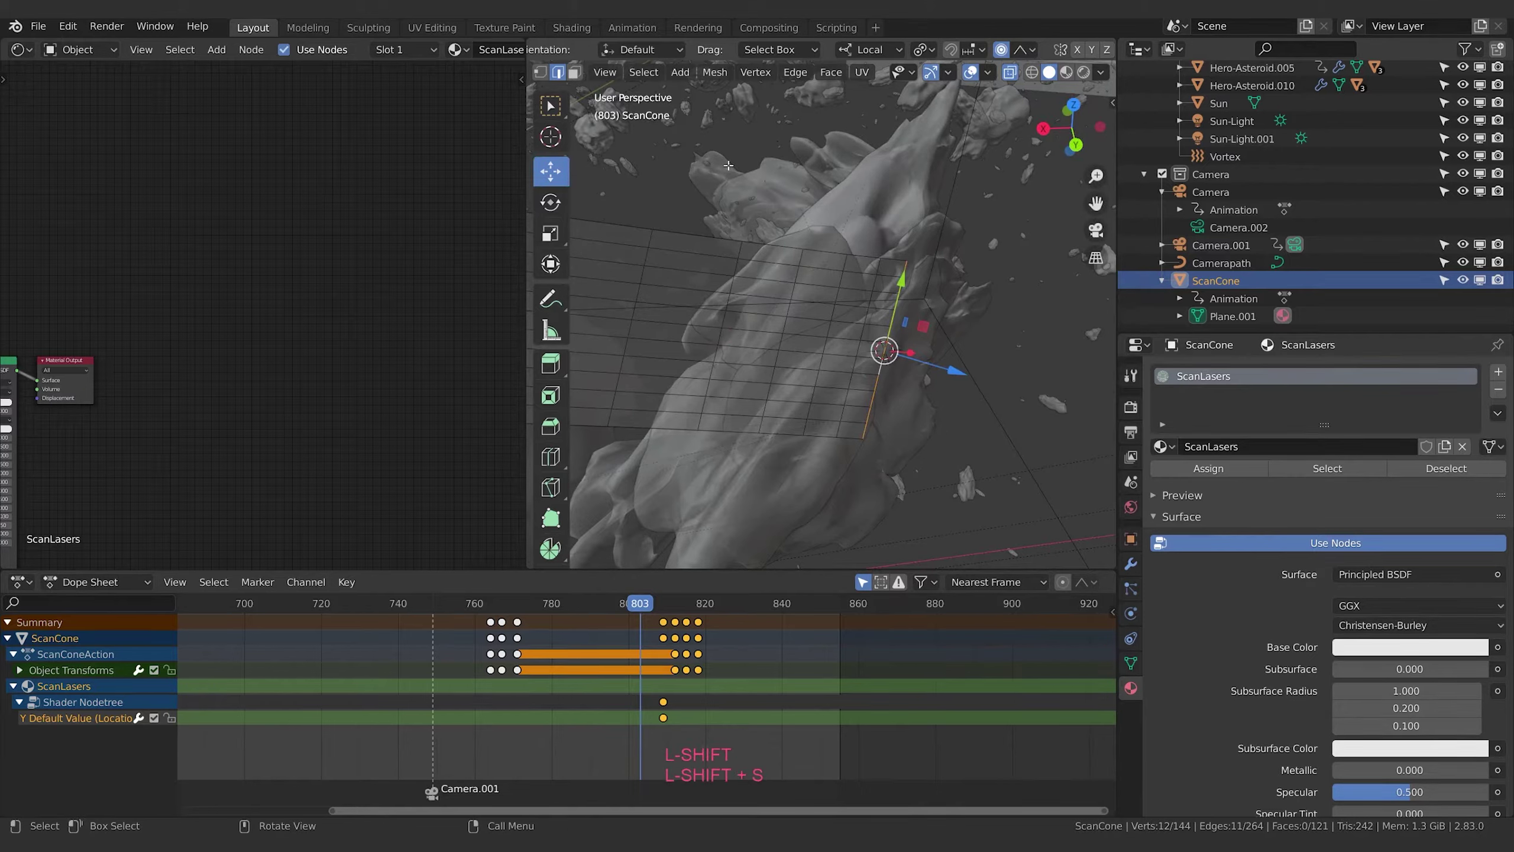
# Return to Object Mode and add a Plain Axes empty at the 3D cursor on the cone's far end
pyautogui.press('Tab')
pyautogui.hotkey('shift', 'a')
pyautogui.moveTo(956, 316)
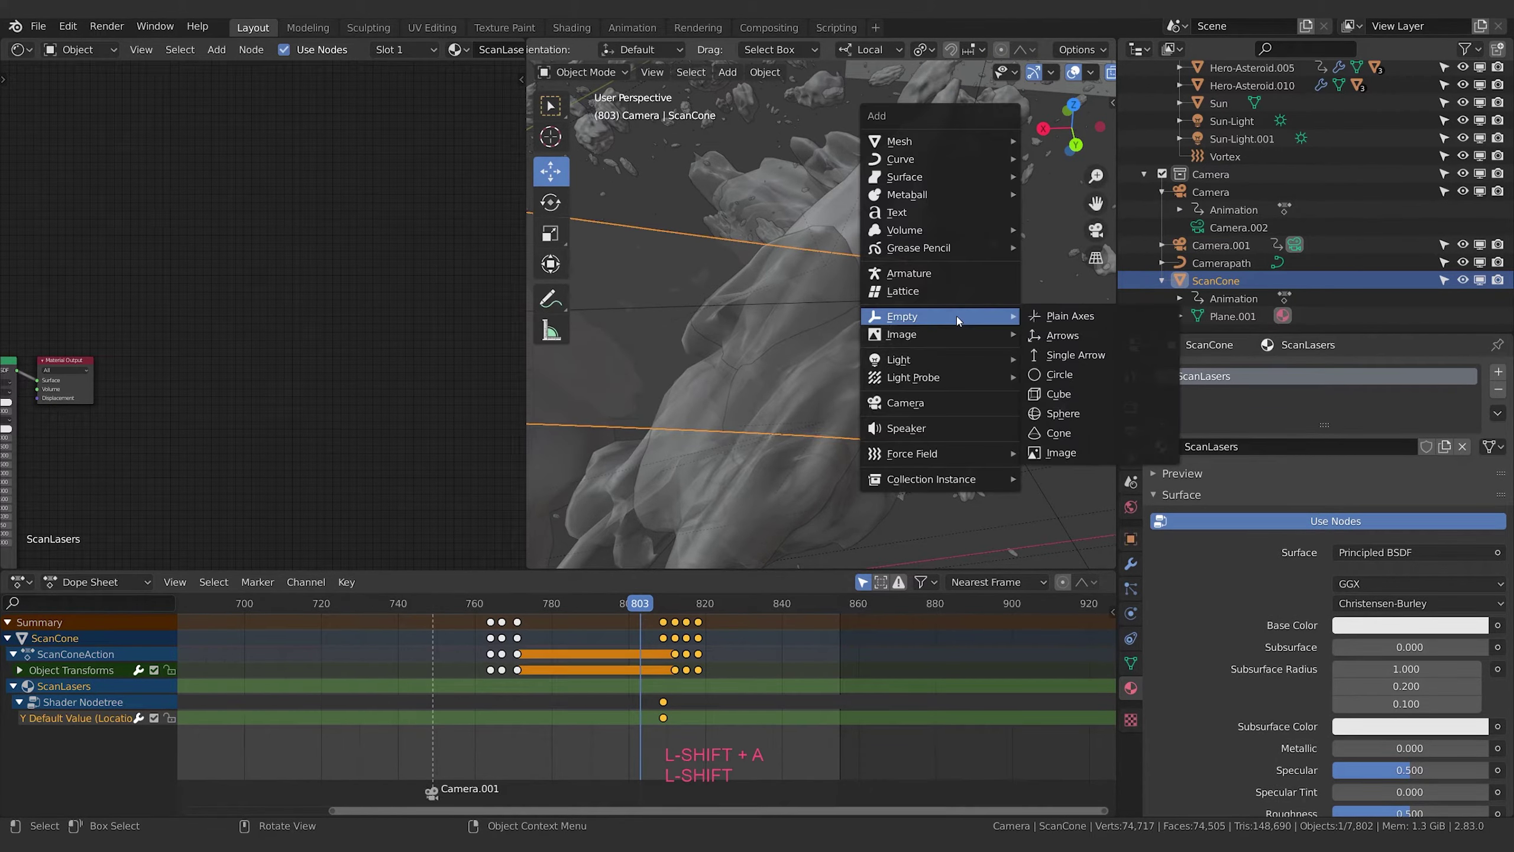
pyautogui.click(1045, 318)
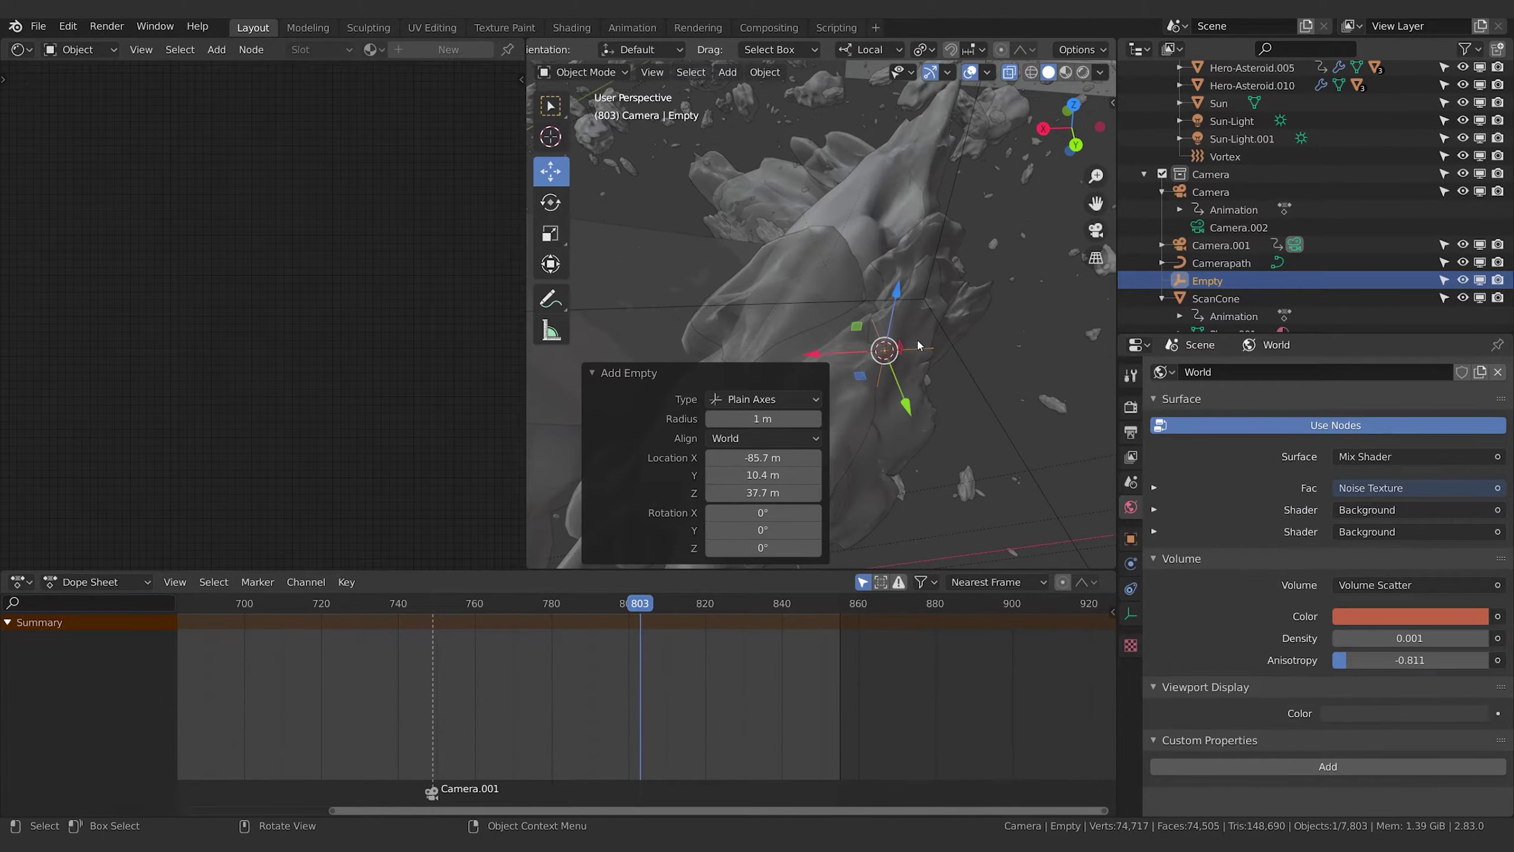
pyautogui.moveTo(918, 346); pyautogui.dragTo(936, 372, button='middle')
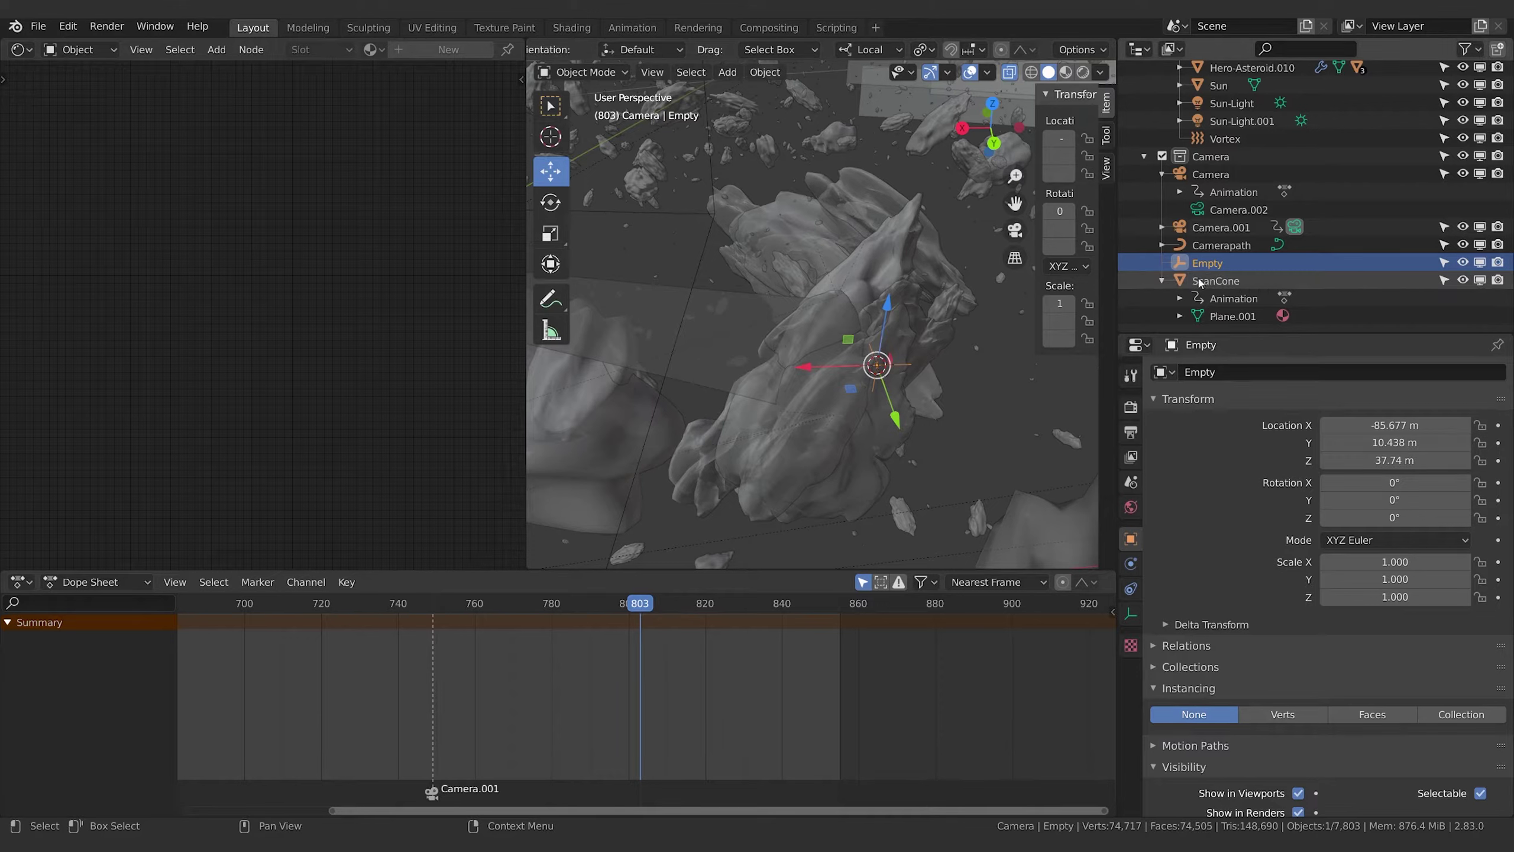
# Copy ScannerBot.003's X rotation of -15.029° to the new empty
pyautogui.scroll(15, 1218, 263)
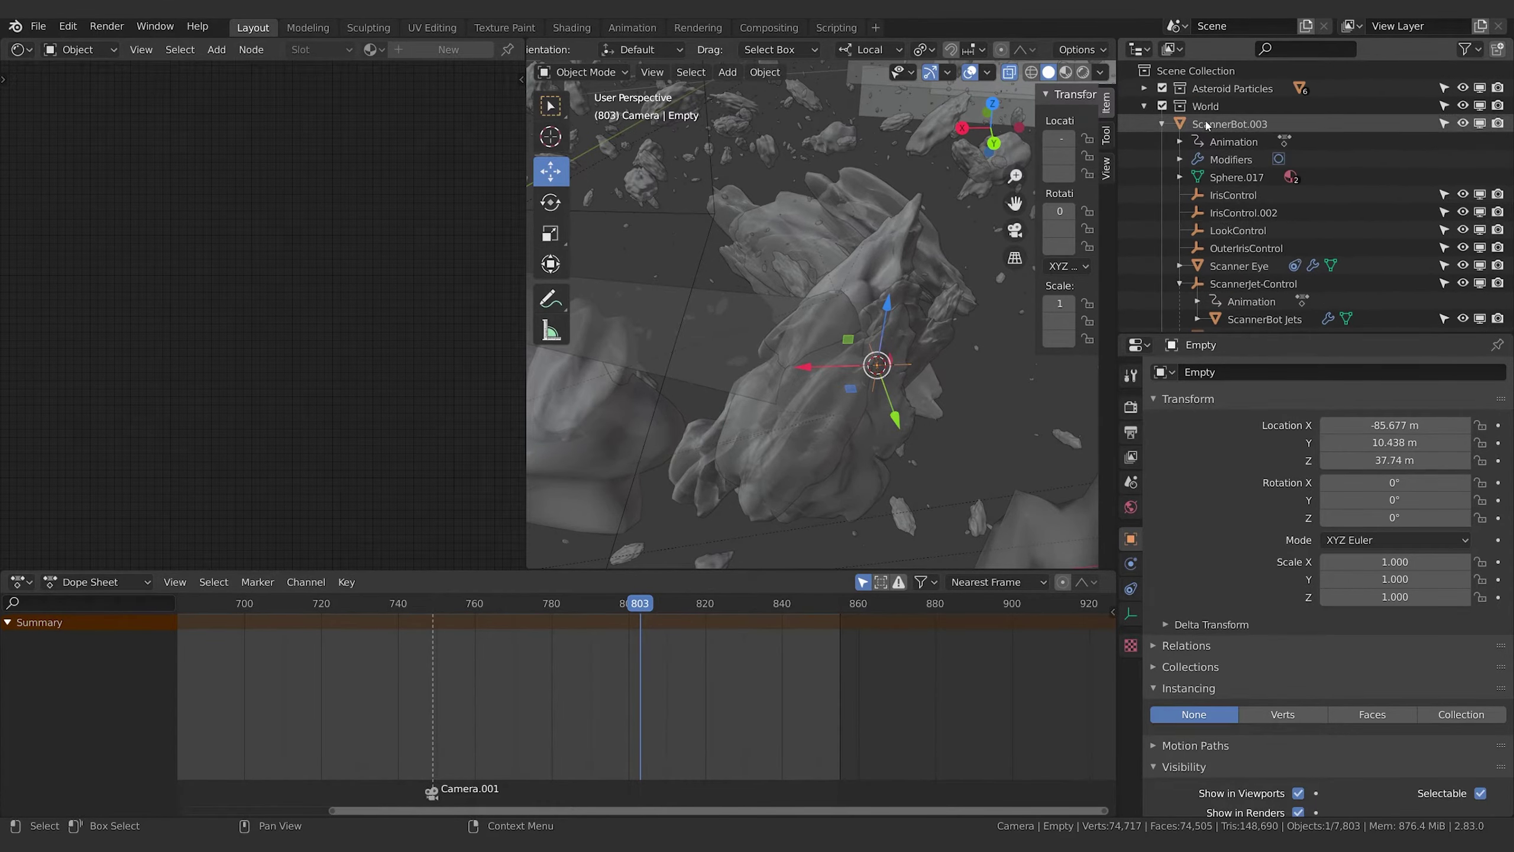
pyautogui.click(1229, 124)
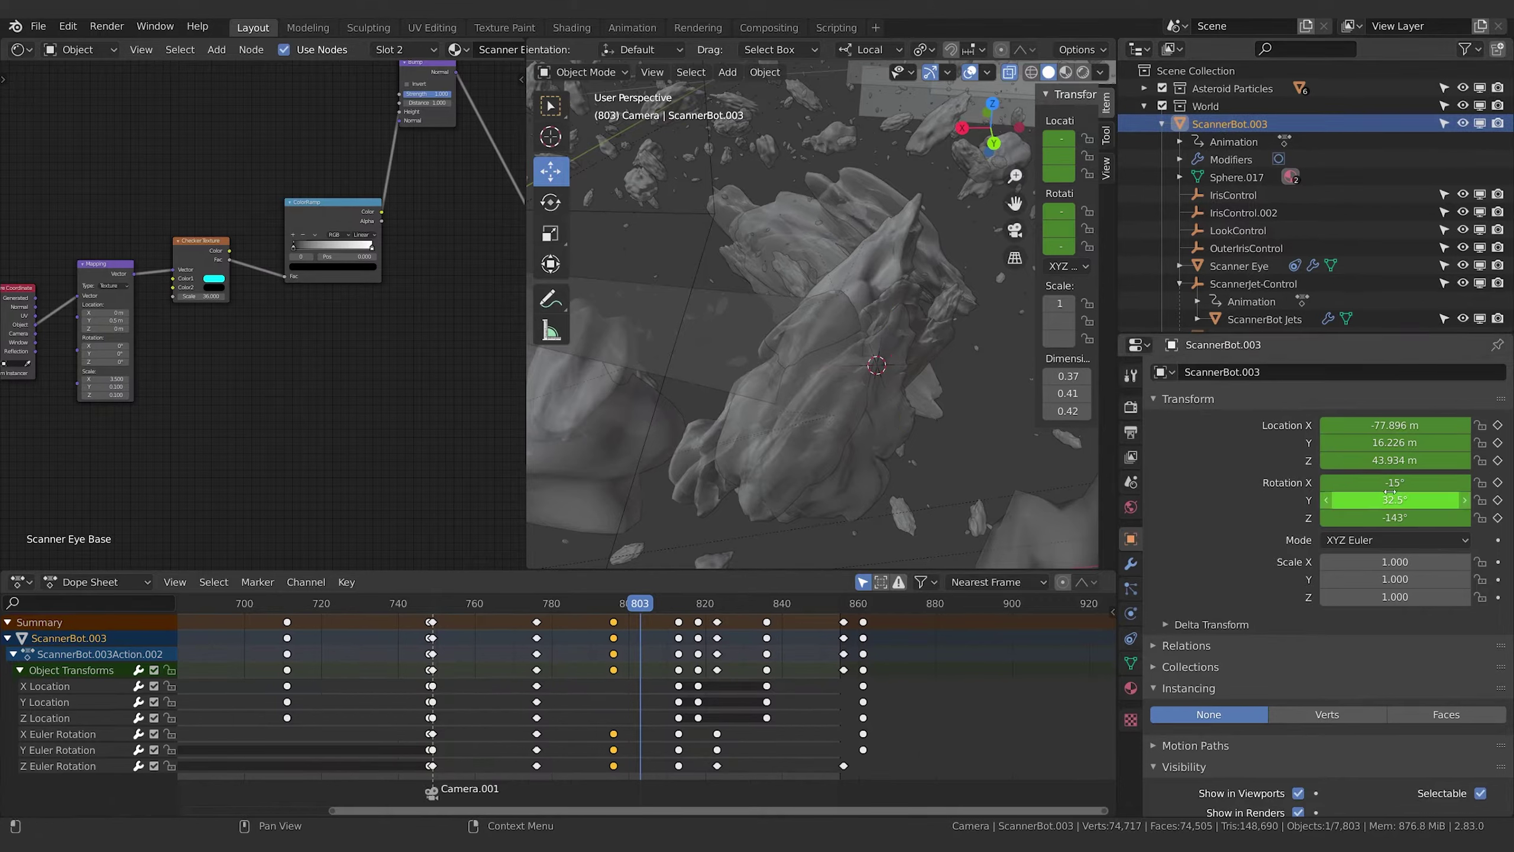
pyautogui.click(1373, 482)
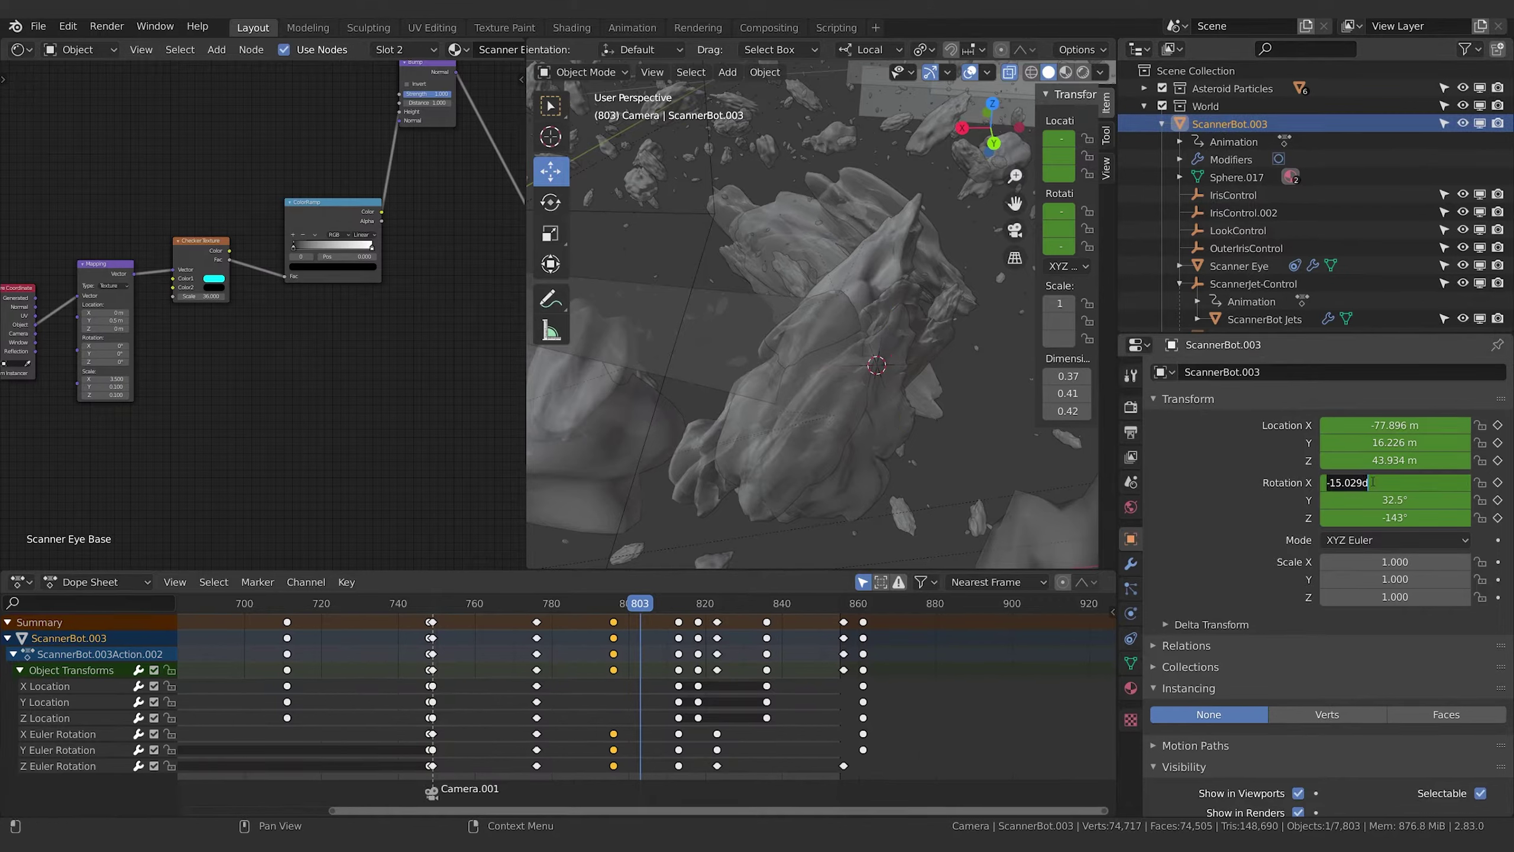
pyautogui.hotkey('ctrl', 'c')
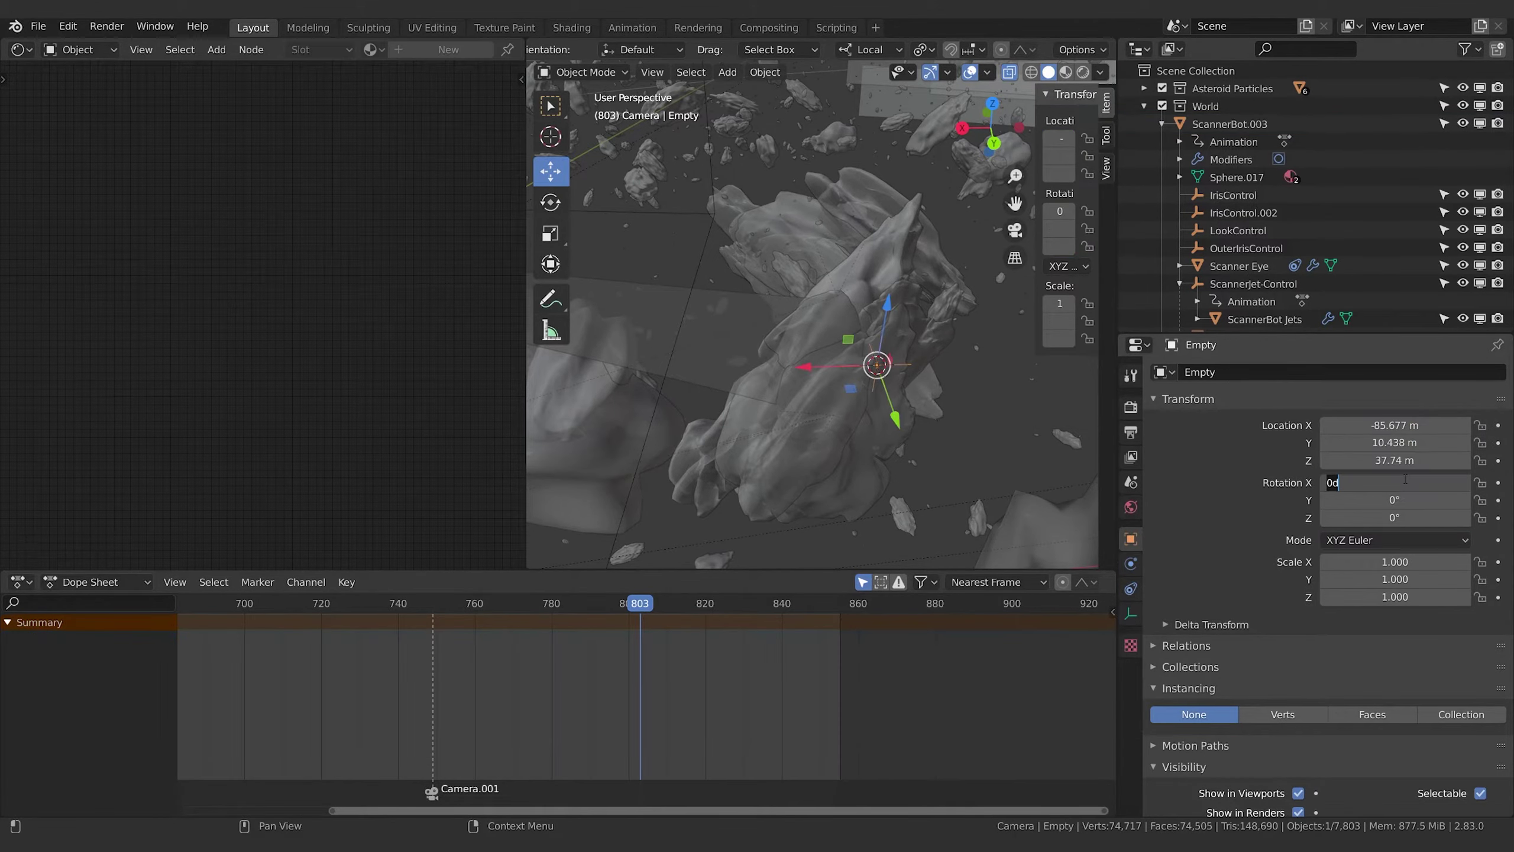
pyautogui.hotkey('ctrl', 'v')
pyautogui.click(1267, 463)
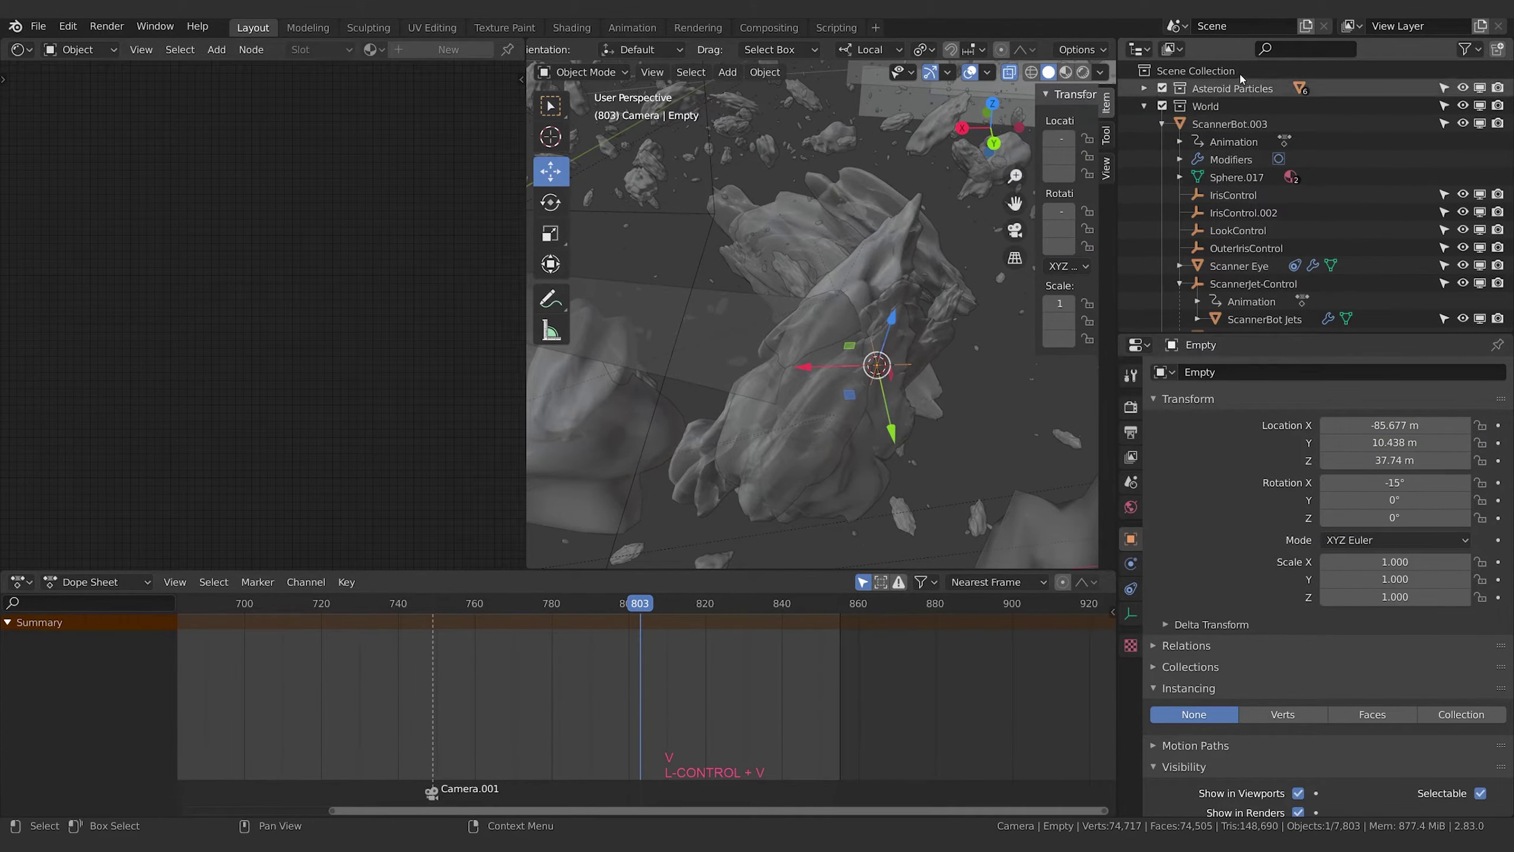
# Copy ScannerBot.003's Y rotation of 32.5369° to the empty
pyautogui.click(1229, 124)
pyautogui.click(1390, 500)
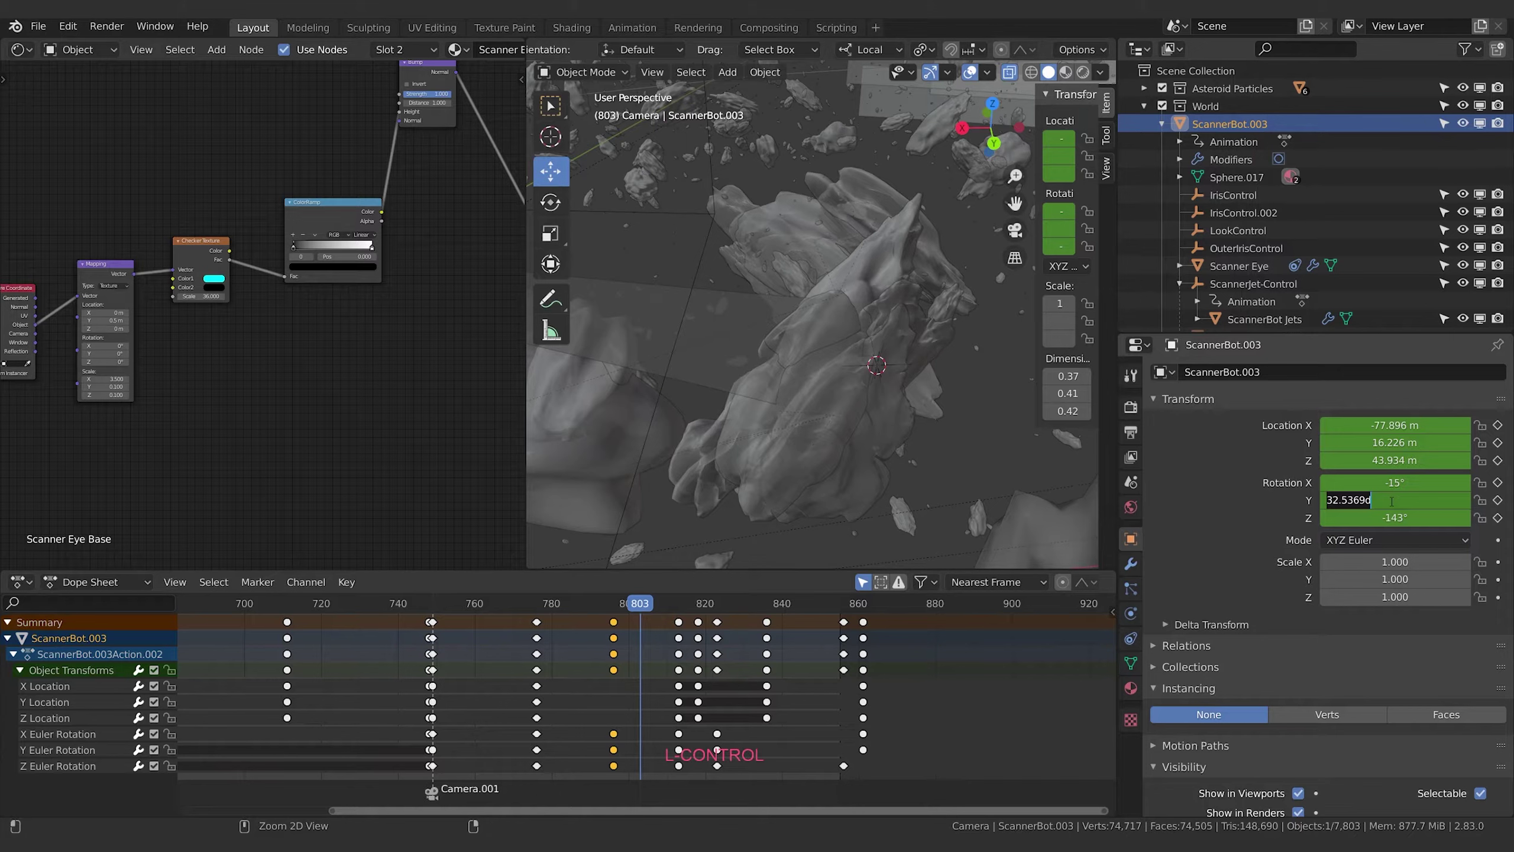
pyautogui.hotkey('ctrl', 'c')
pyautogui.click(1285, 484)
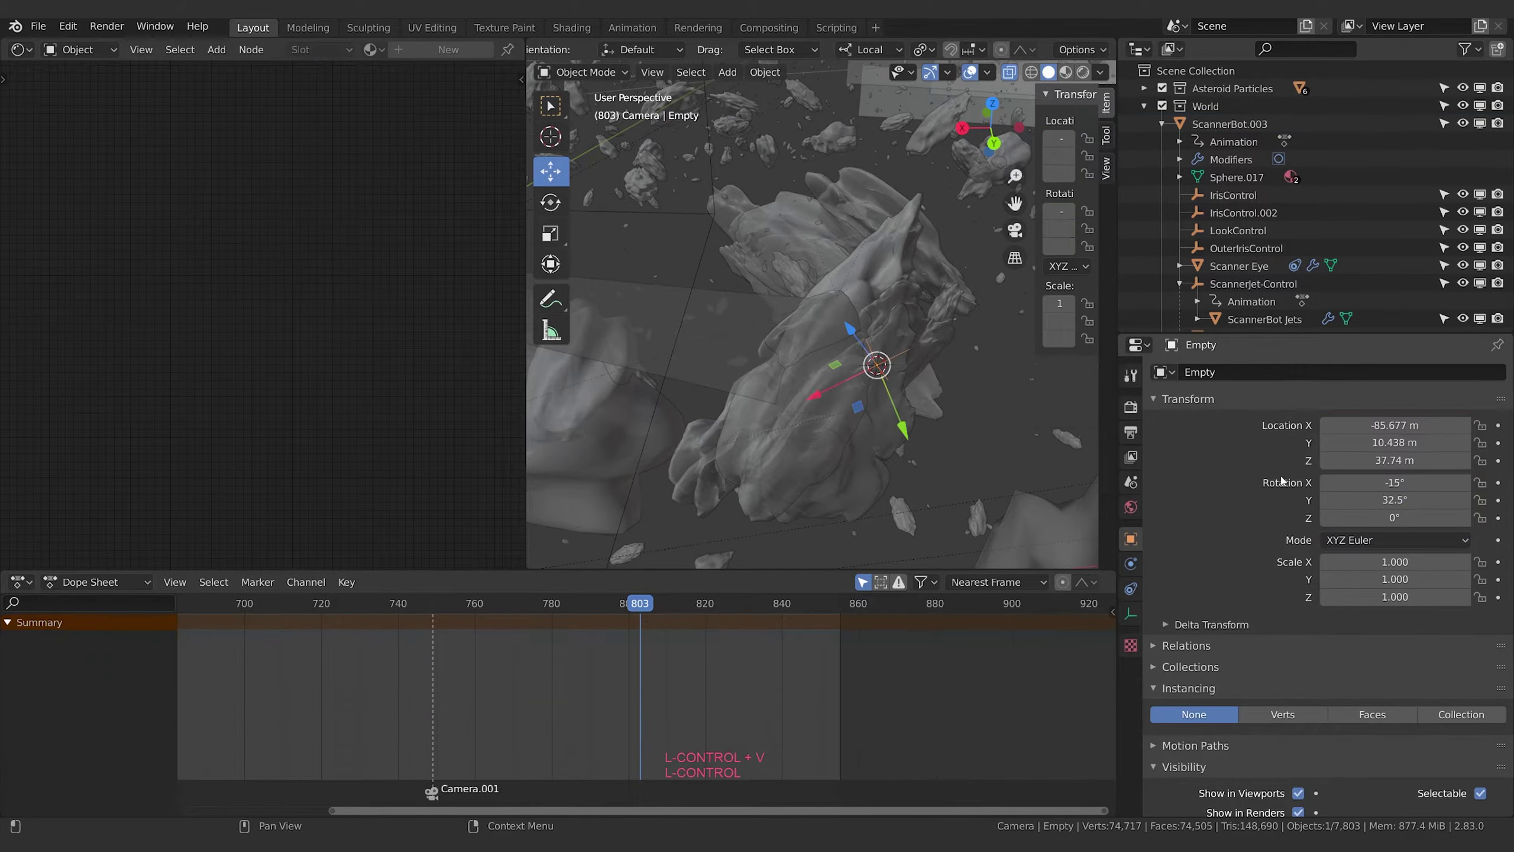
# Copy ScannerBot.003's Z rotation of -143.362° to the empty
pyautogui.click(1207, 125)
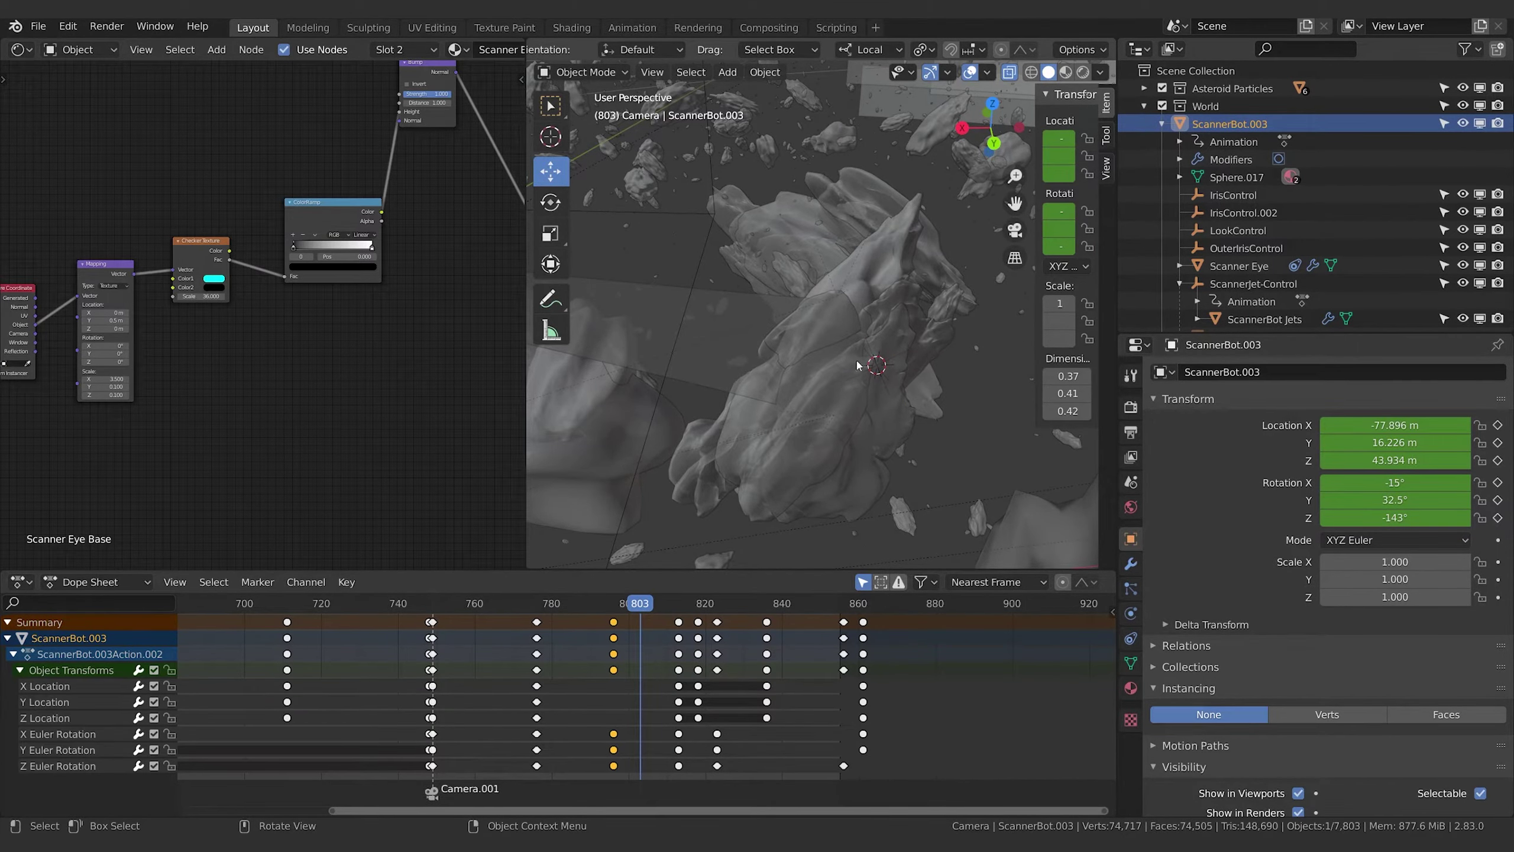
pyautogui.click(1460, 519)
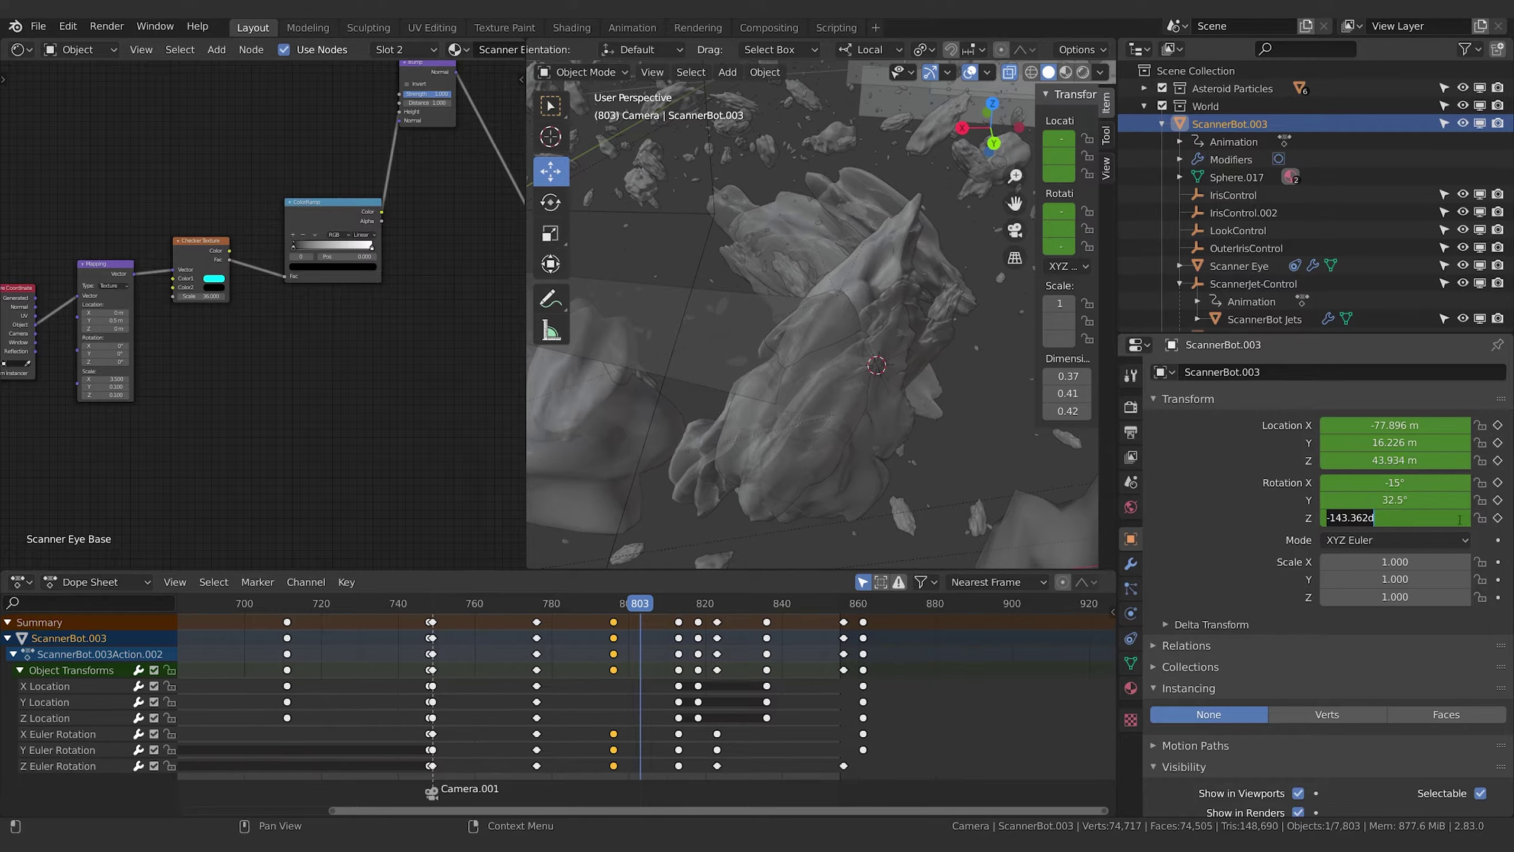
pyautogui.hotkey('ctrl', 'c')
pyautogui.click(1240, 481)
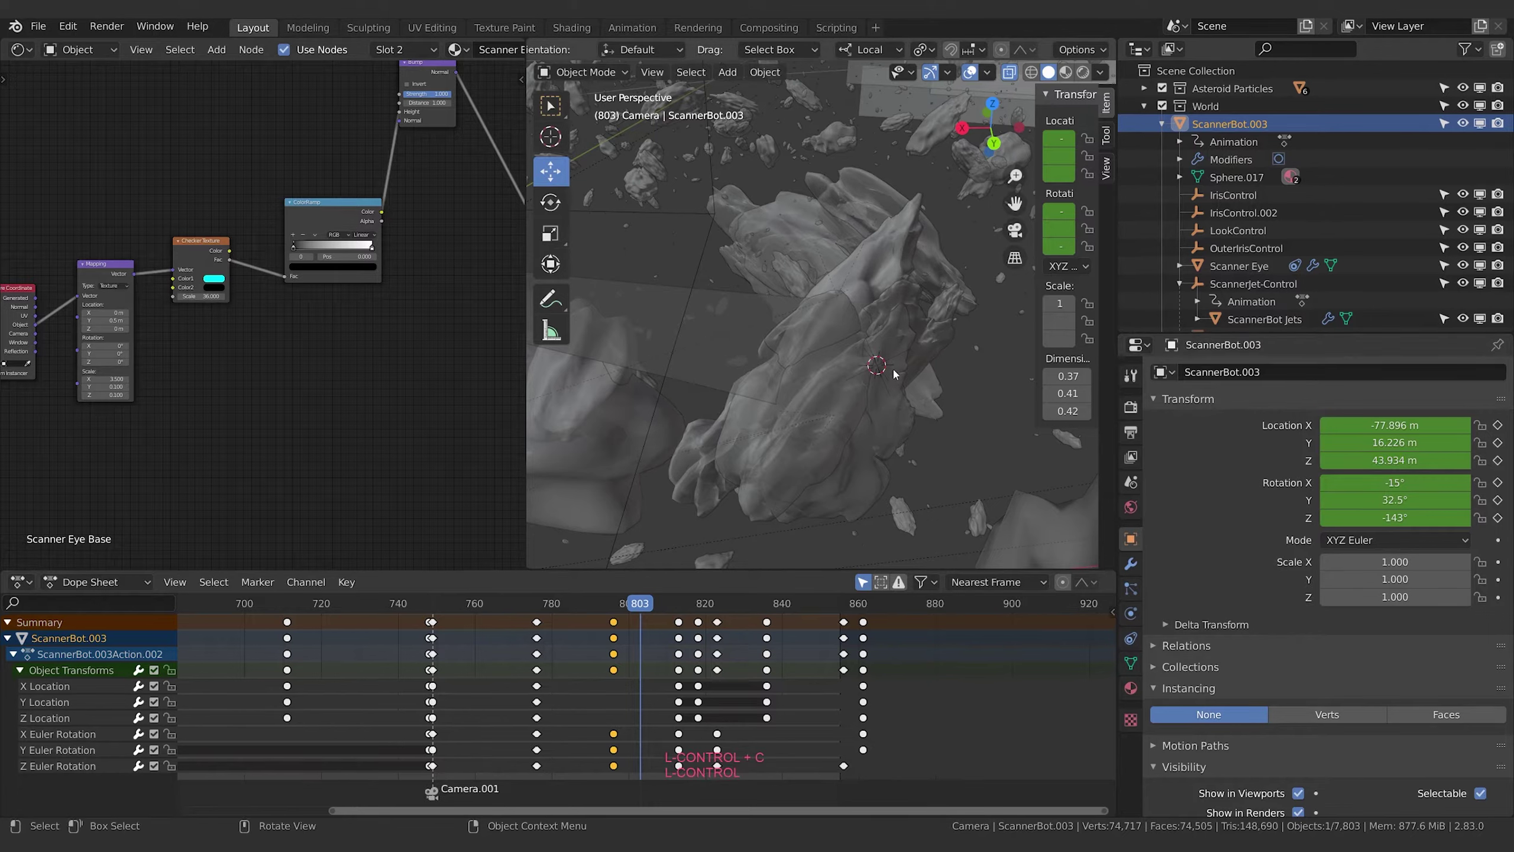
pyautogui.click(877, 368)
pyautogui.click(878, 367)
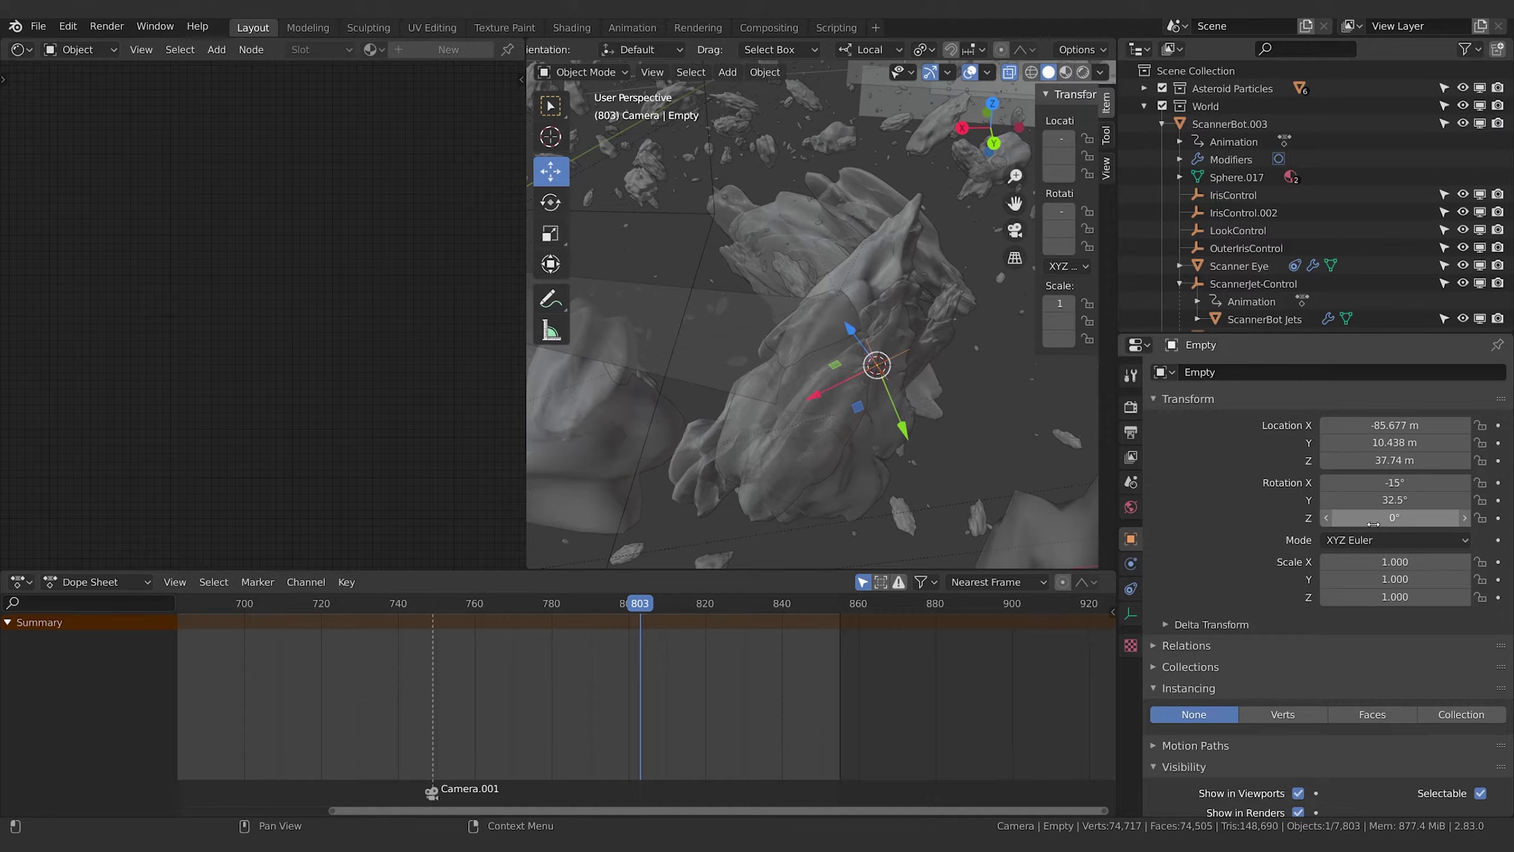
pyautogui.click(1455, 518)
pyautogui.hotkey('ctrl', 'v')
pyautogui.hotkey('ctrl', 'v')
pyautogui.moveTo(841, 377)
pyautogui.mouseDown(button='middle')
pyautogui.moveTo(877, 408)
pyautogui.moveTo(928, 413)
pyautogui.moveTo(936, 387)
pyautogui.moveTo(900, 370)
pyautogui.moveTo(854, 379)
pyautogui.mouseUp(button='middle')
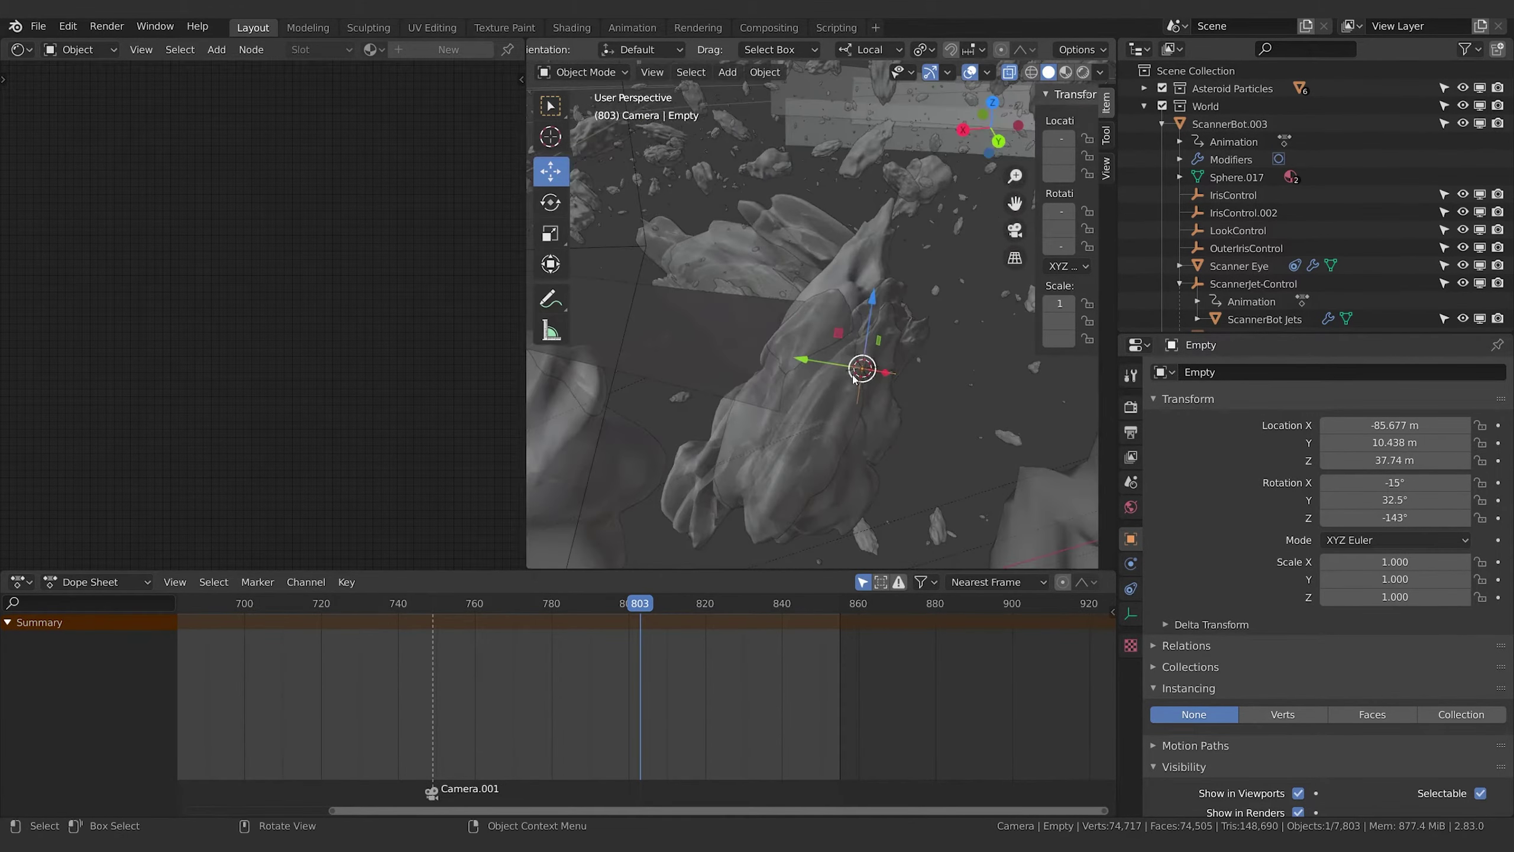
# Parent the empty to the ScanCone using the Object parent type
pyautogui.keyDown('shift'); pyautogui.click(693, 331); pyautogui.keyUp('shift')
pyautogui.scroll(-10, 1168, 266)
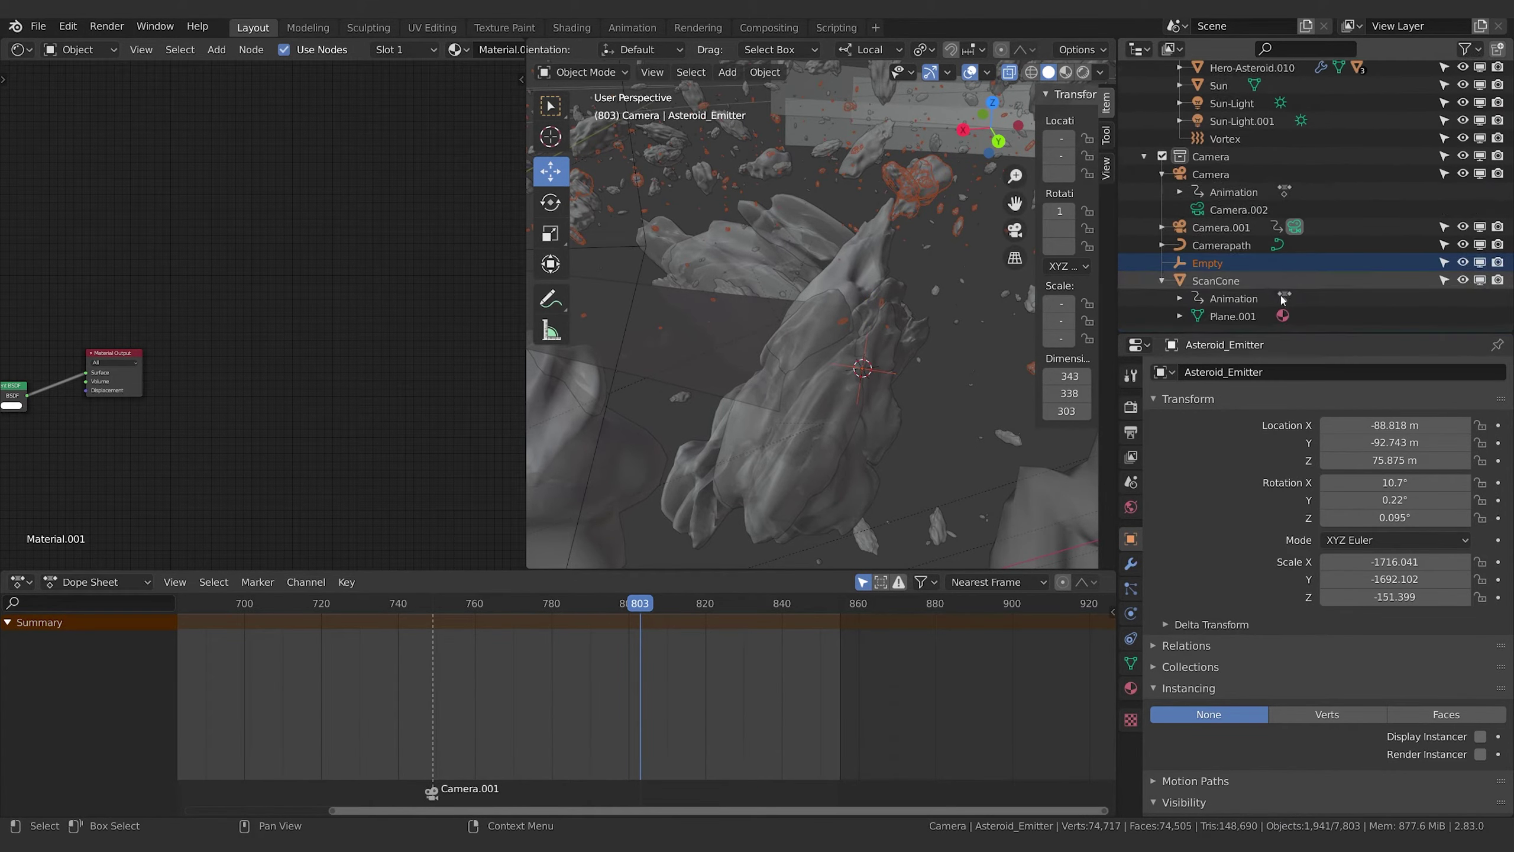
pyautogui.click(1209, 265)
pyautogui.keyDown('ctrl'); pyautogui.click(1211, 286); pyautogui.keyUp('ctrl')
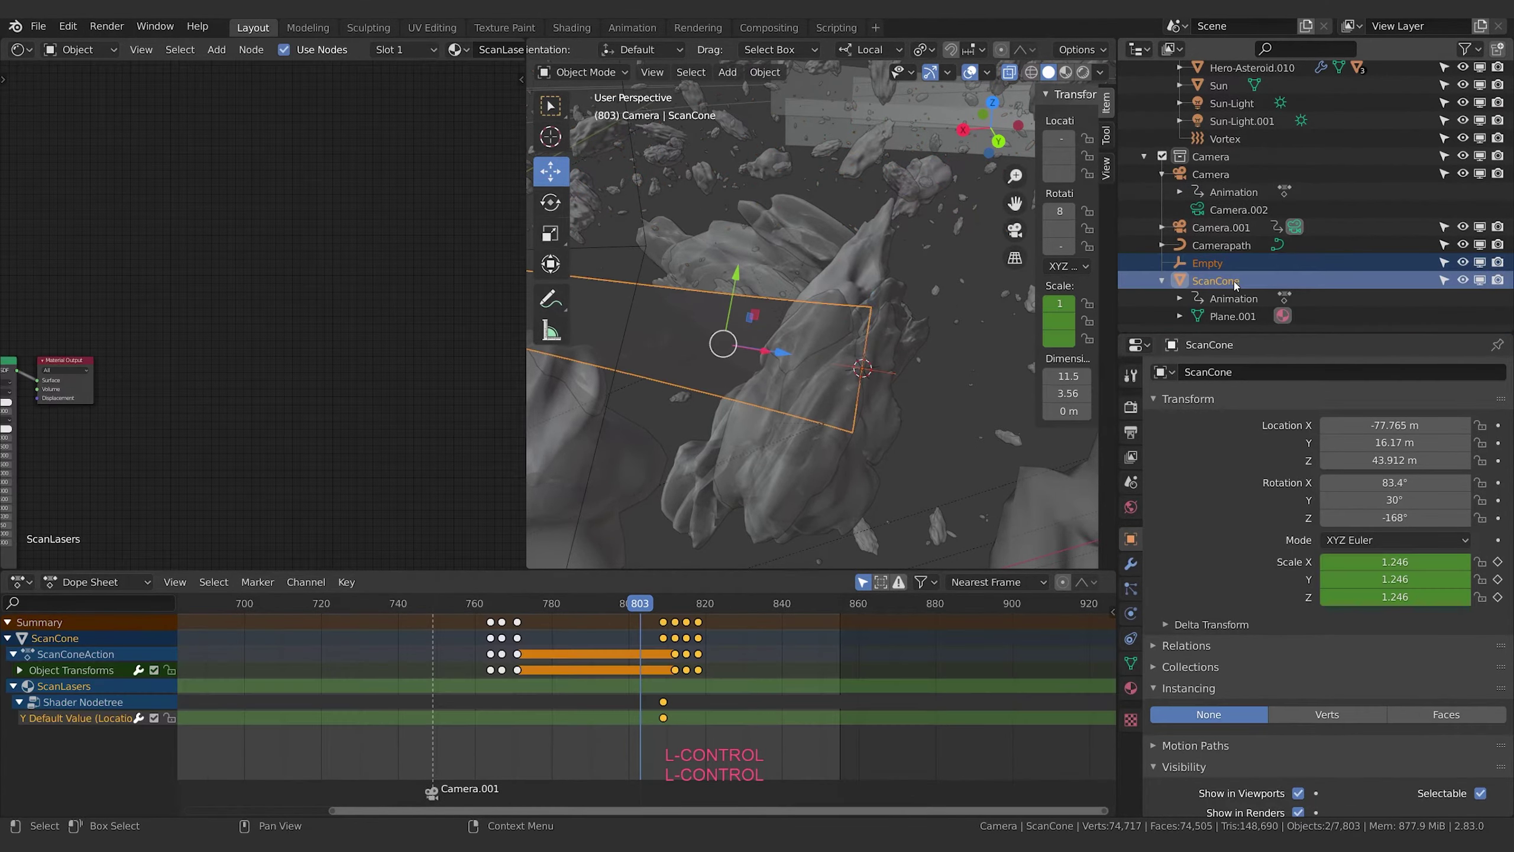
pyautogui.hotkey('ctrl', 'p')
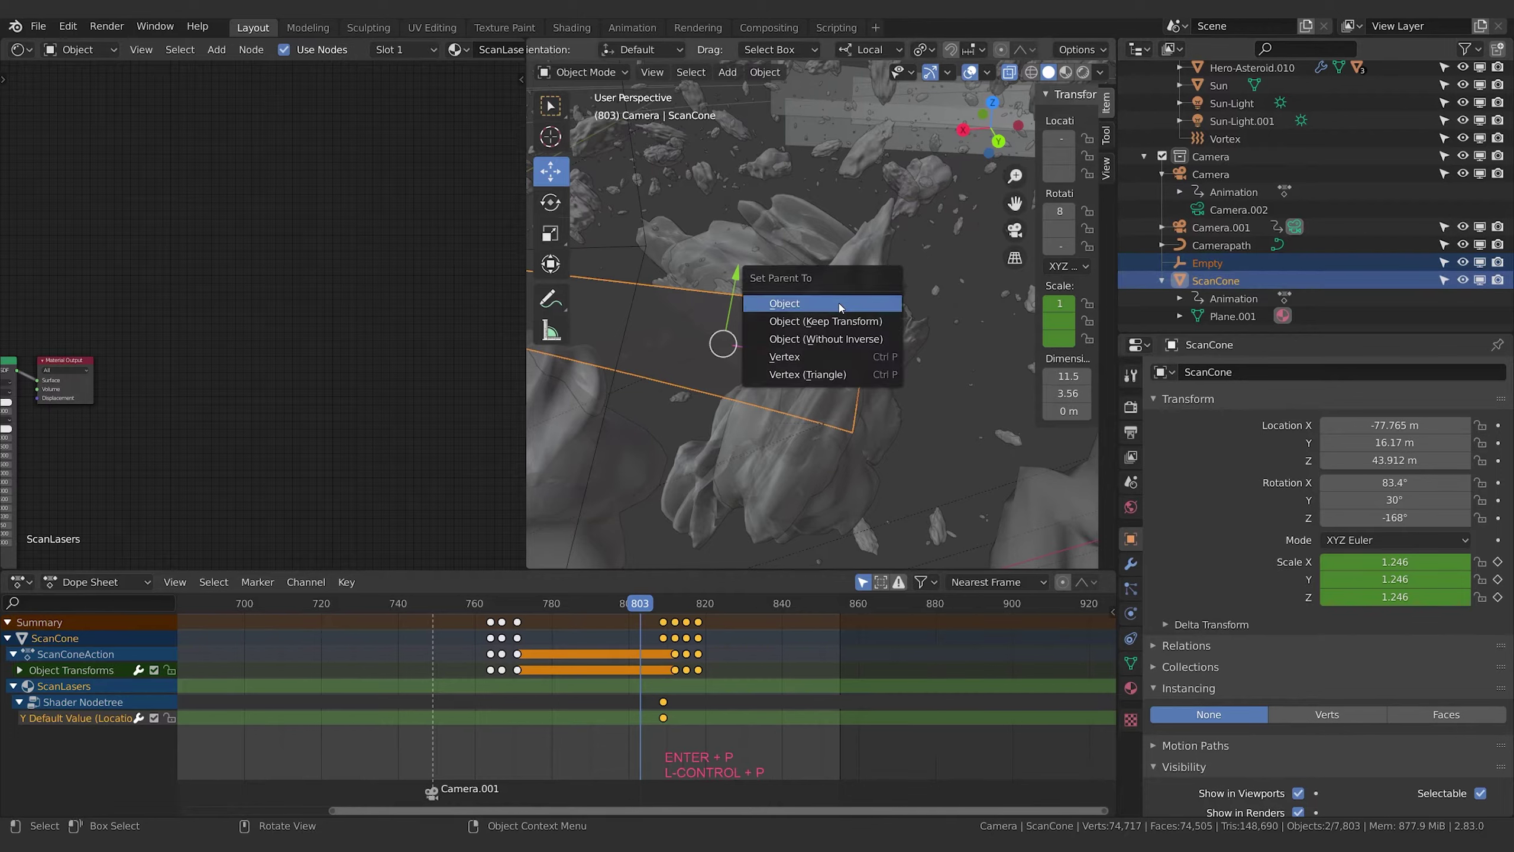
pyautogui.click(840, 304)
pyautogui.moveTo(893, 342); pyautogui.dragTo(840, 239, button='middle')
pyautogui.moveTo(721, 300); pyautogui.dragTo(903, 430, button='middle')
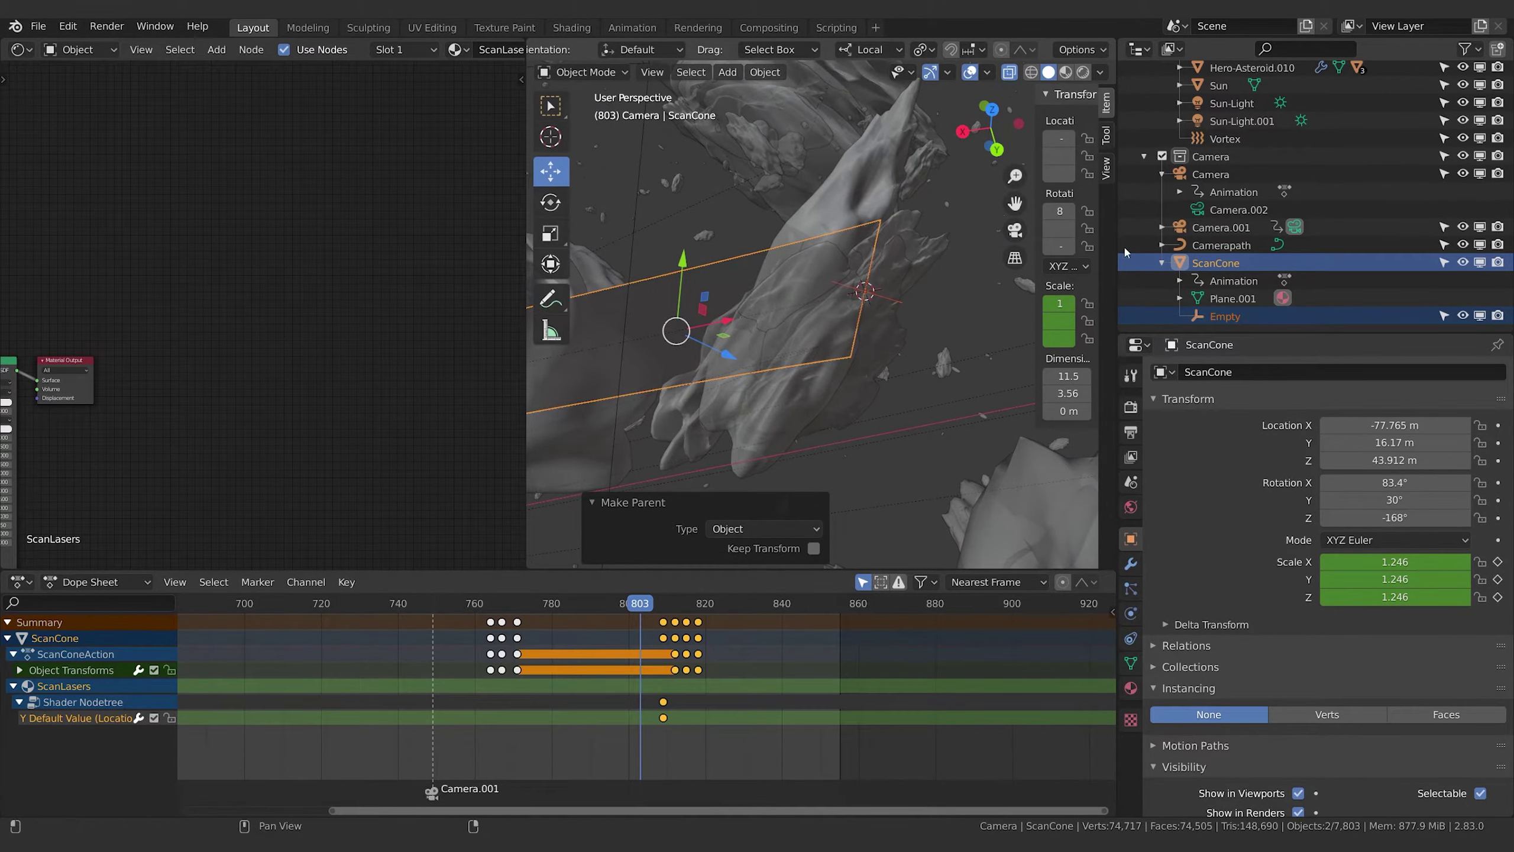
# Rename the empty under the ScanCone as ScanLocation
pyautogui.doubleClick(1226, 322)
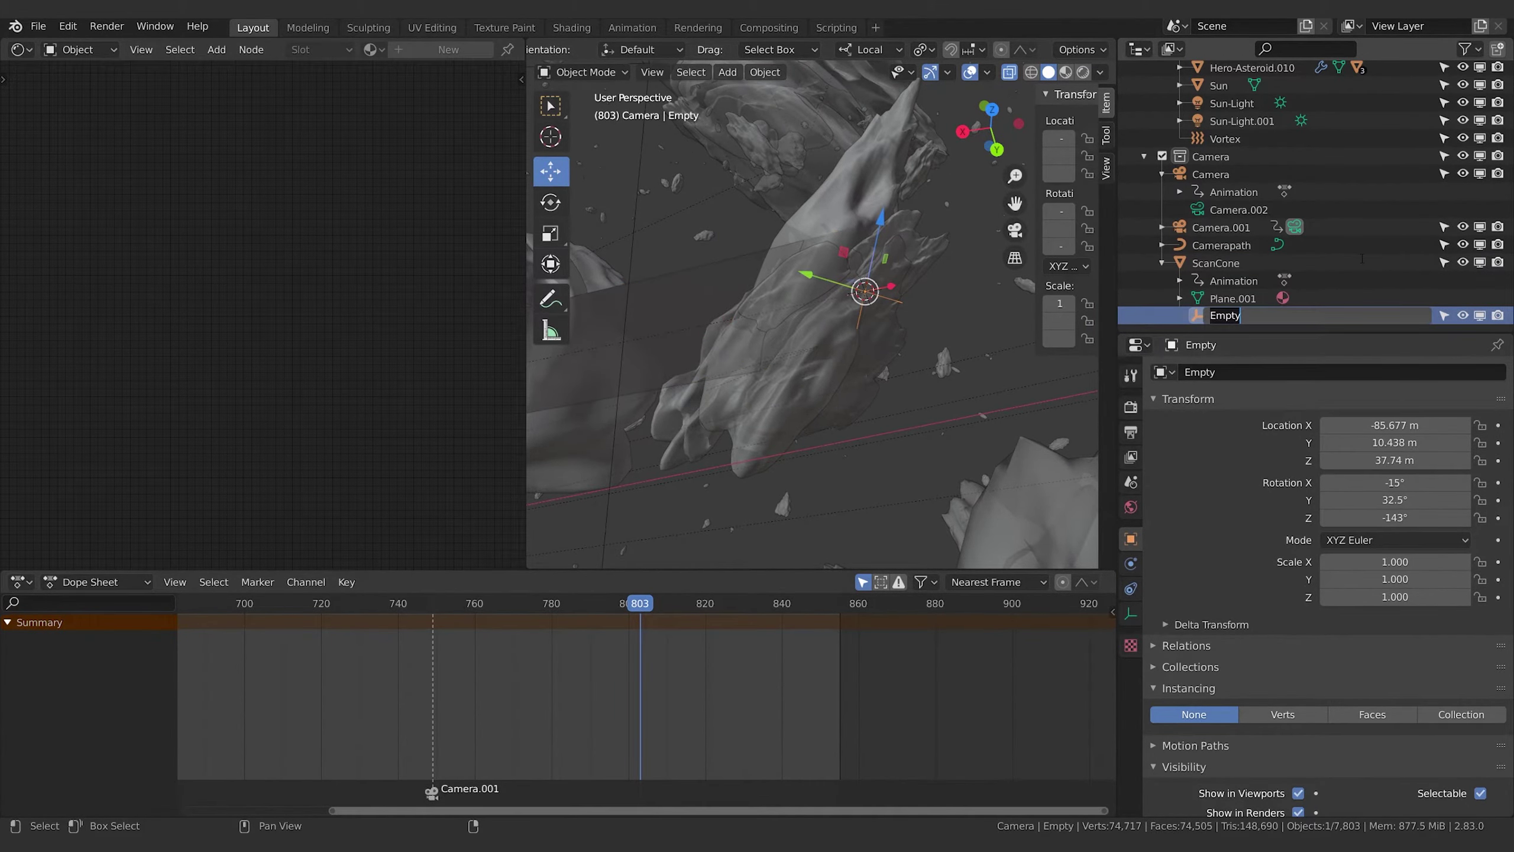
pyautogui.write('ScanLocation')
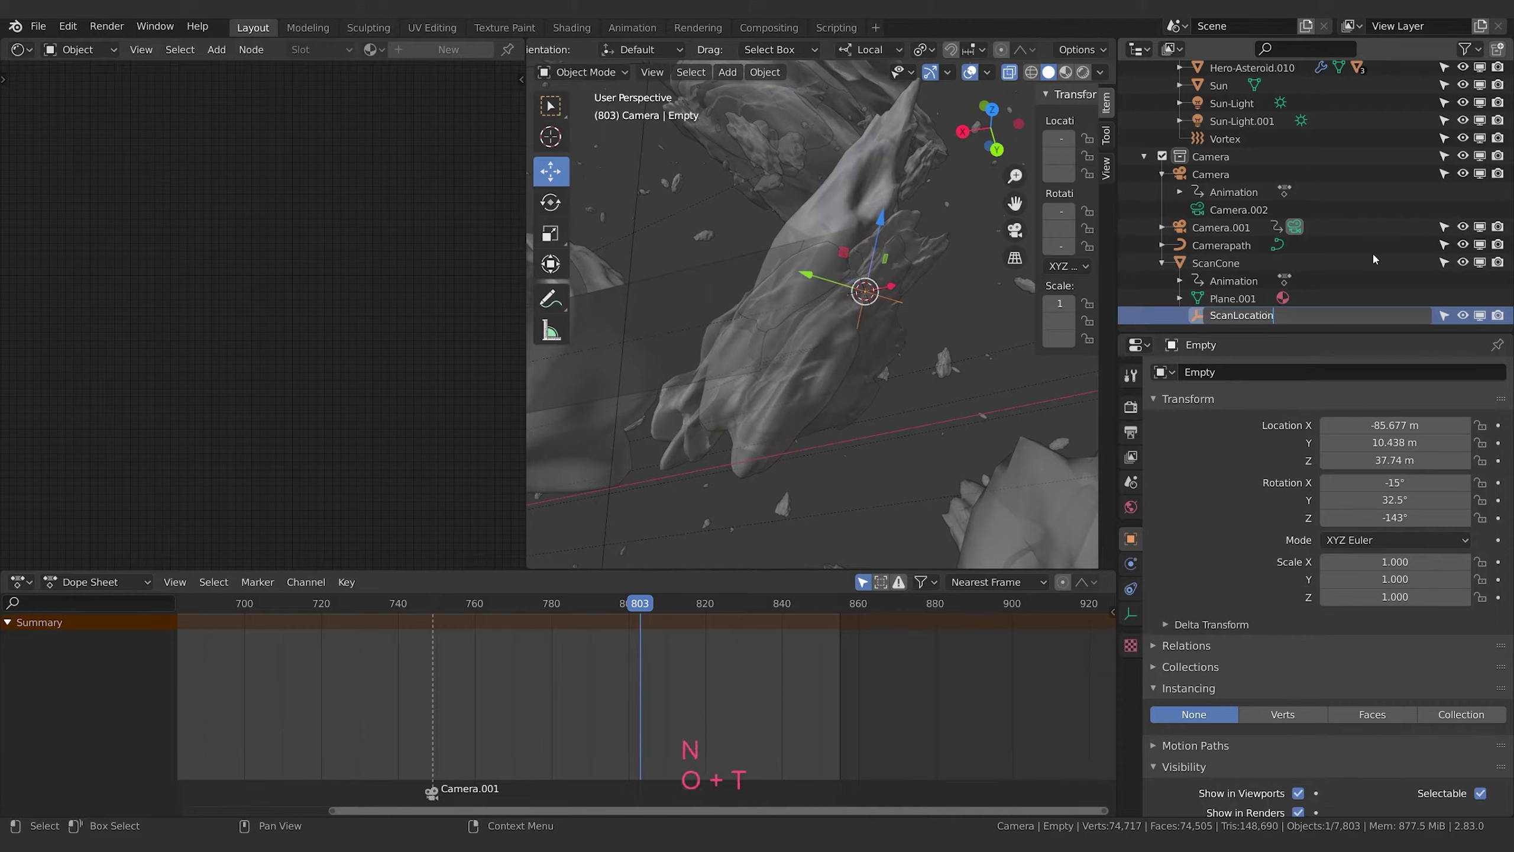
pyautogui.press('Return')
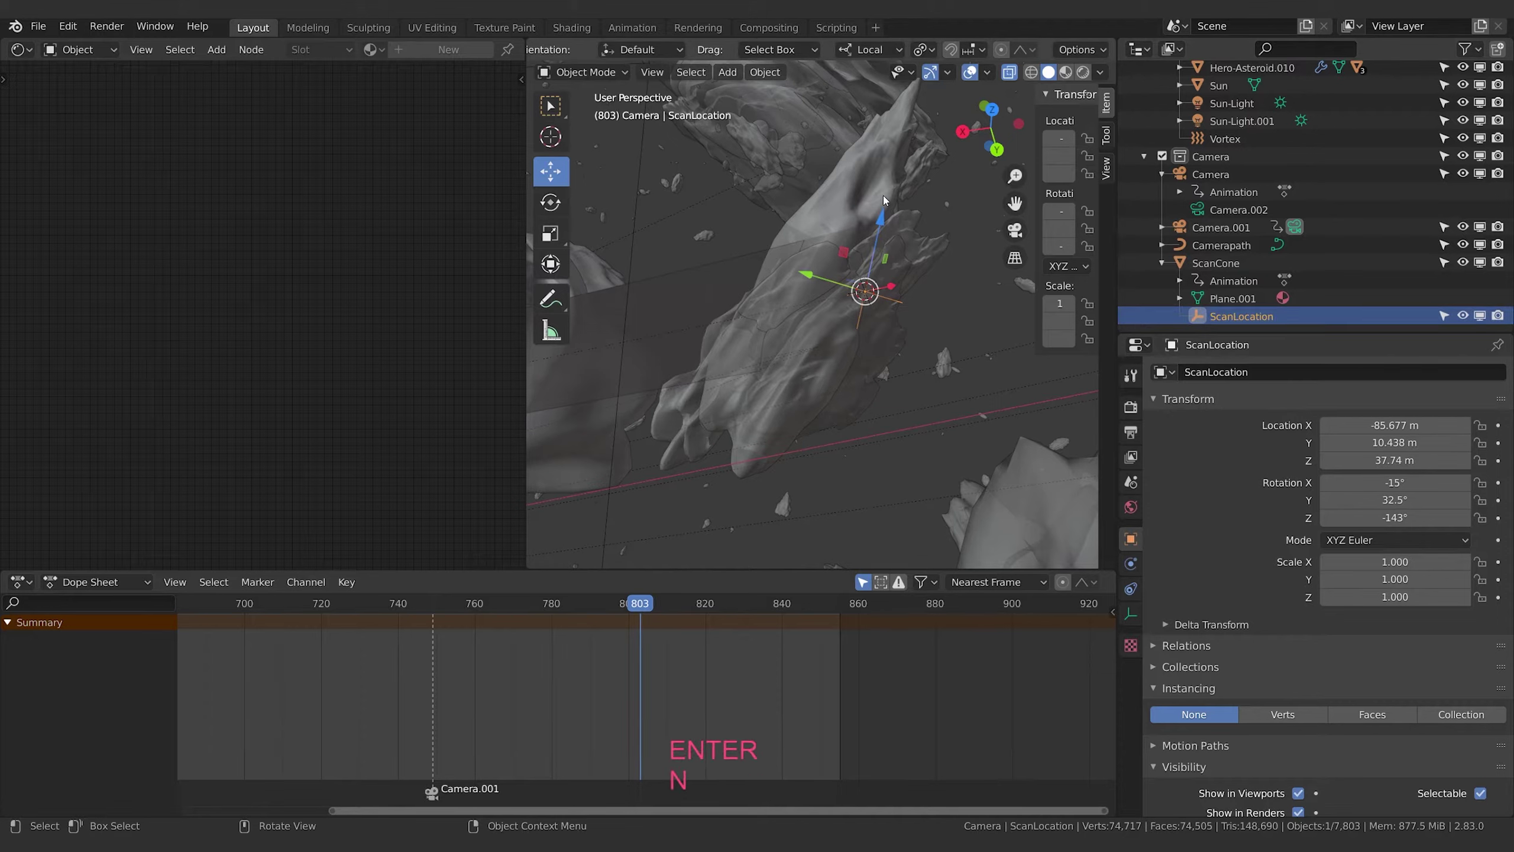
# Give Hero-Asteroid.012, the asteroid hit by the laser, its own single-user copy of the Asteroid material
pyautogui.click(844, 205)
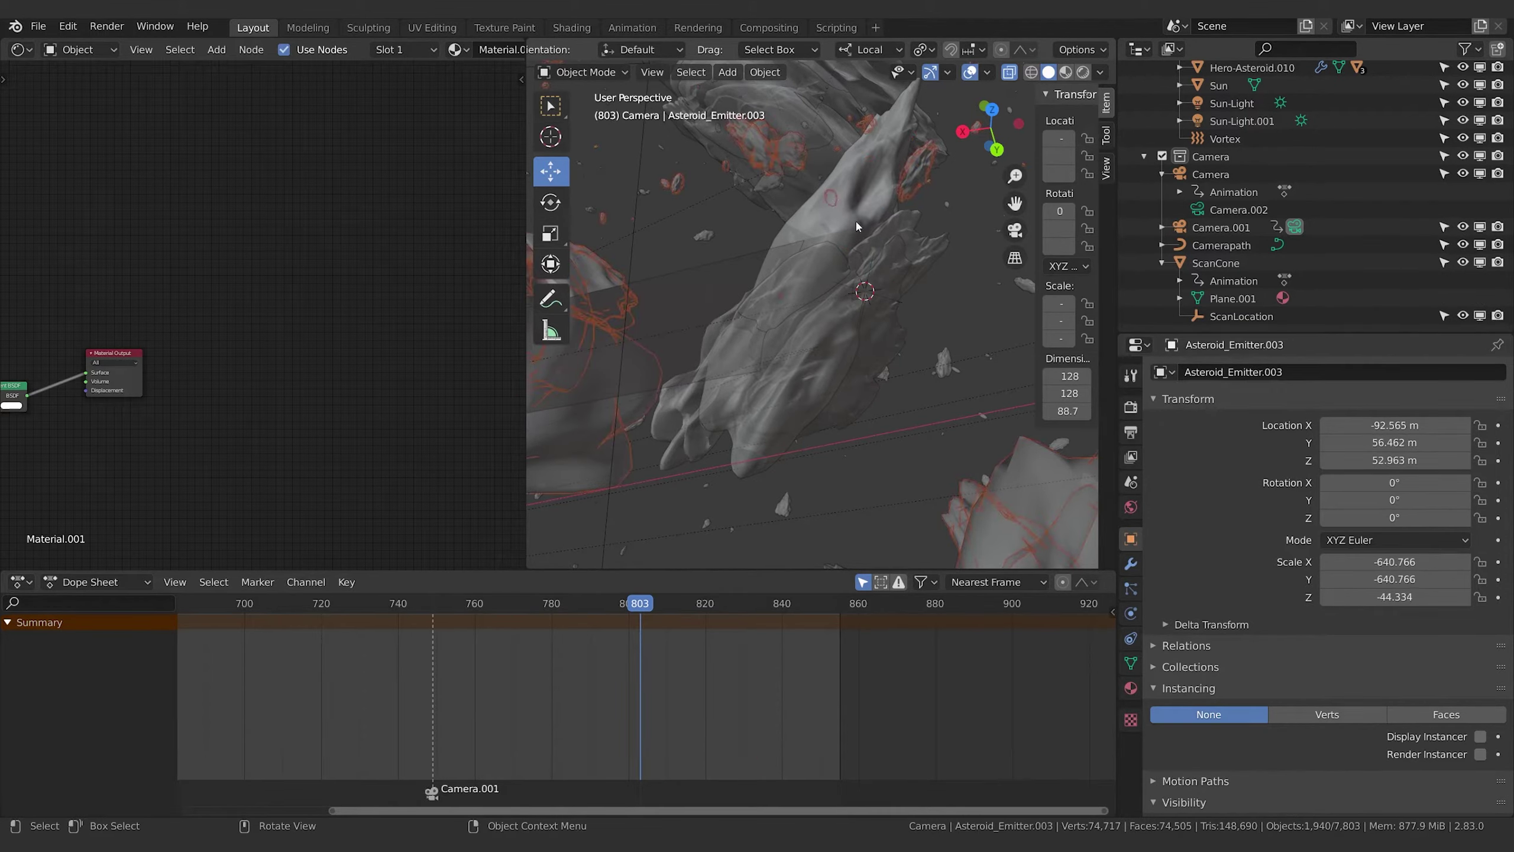
pyautogui.click(800, 228)
pyautogui.moveTo(934, 252)
pyautogui.mouseDown(button='middle')
pyautogui.moveTo(904, 222)
pyautogui.moveTo(925, 240)
pyautogui.mouseUp(button='middle')
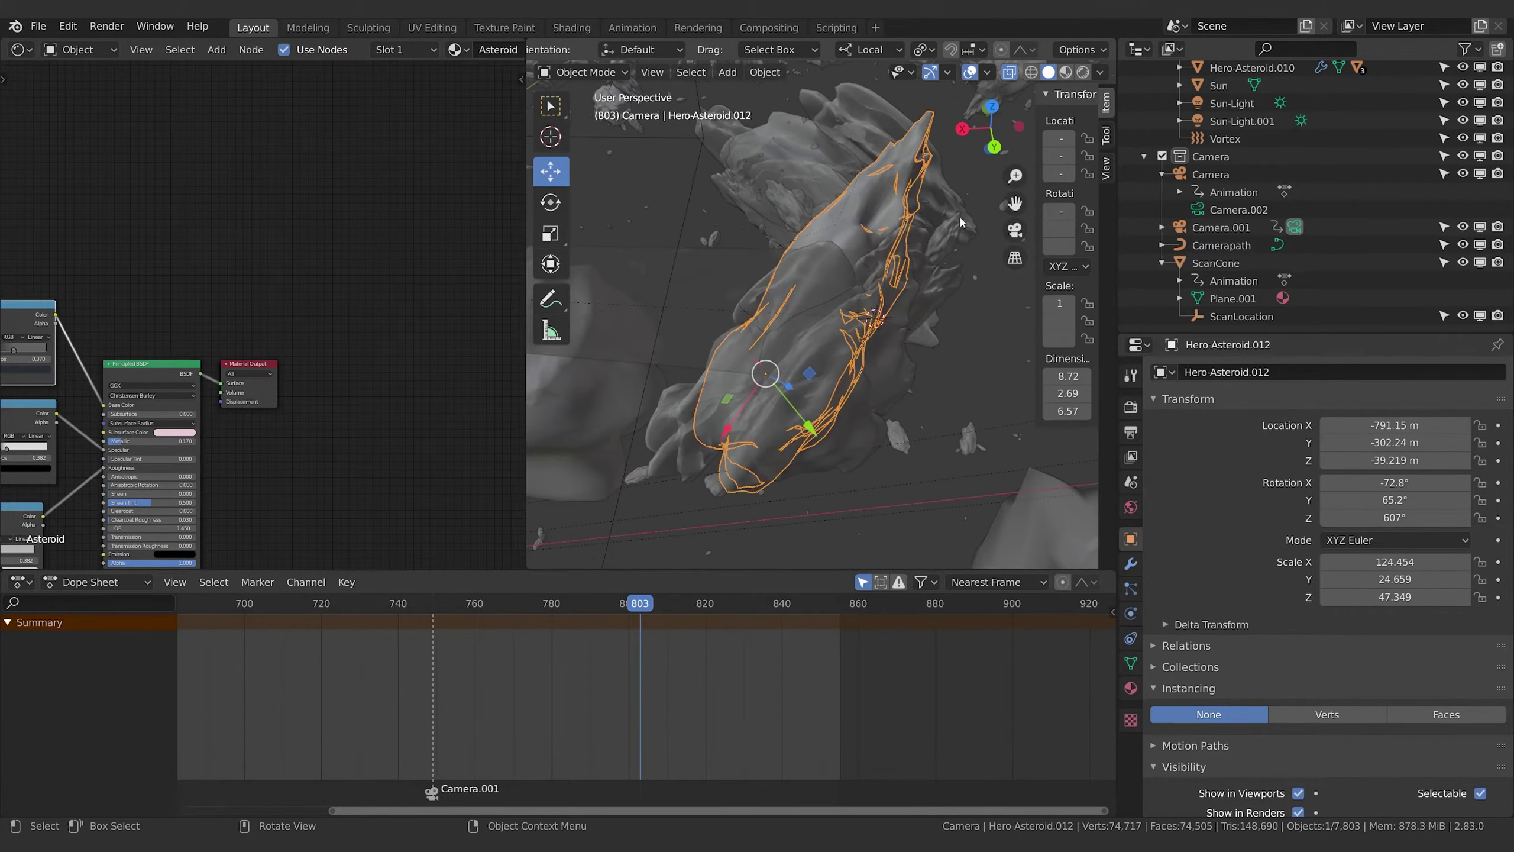
pyautogui.moveTo(921, 317); pyautogui.dragTo(817, 231, button='middle')
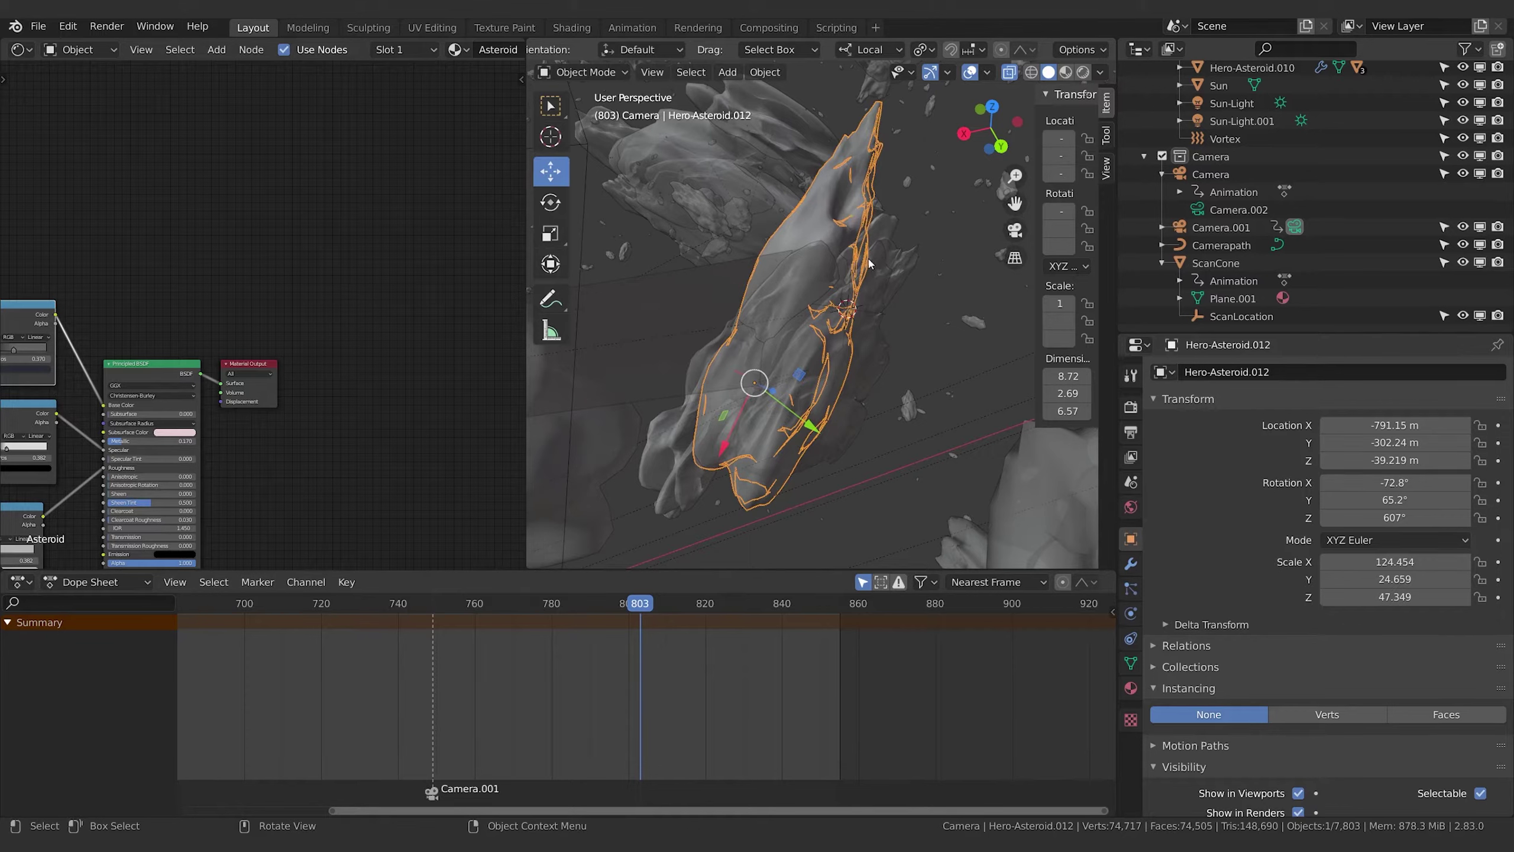
pyautogui.click(1130, 688)
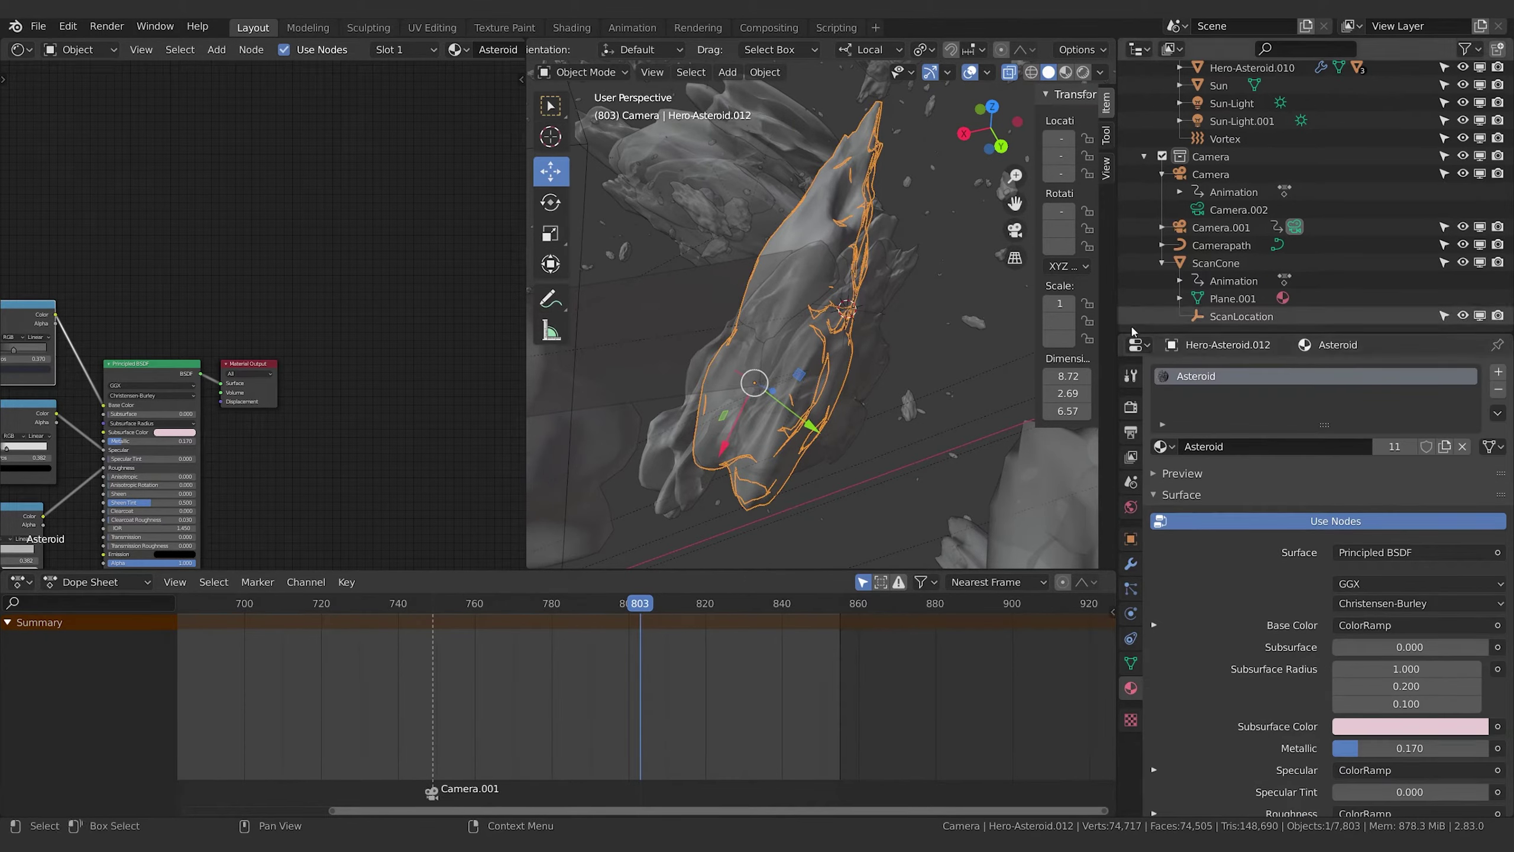
pyautogui.click(1445, 448)
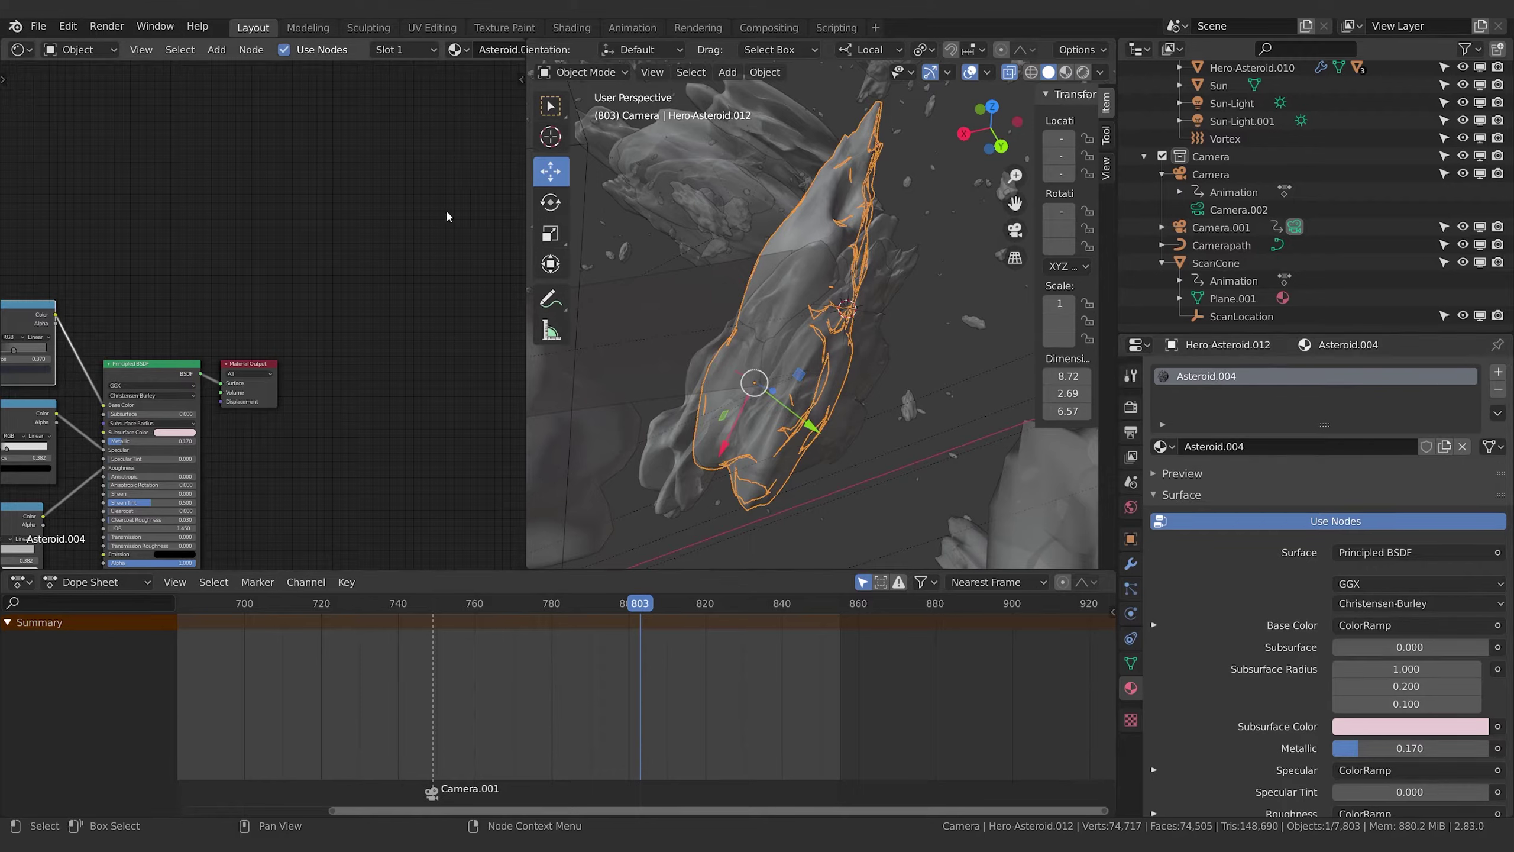
# Switch the viewport to rendered shading and add a Texture Coordinate node above the asteroid material's existing nodes
pyautogui.click(1082, 72)
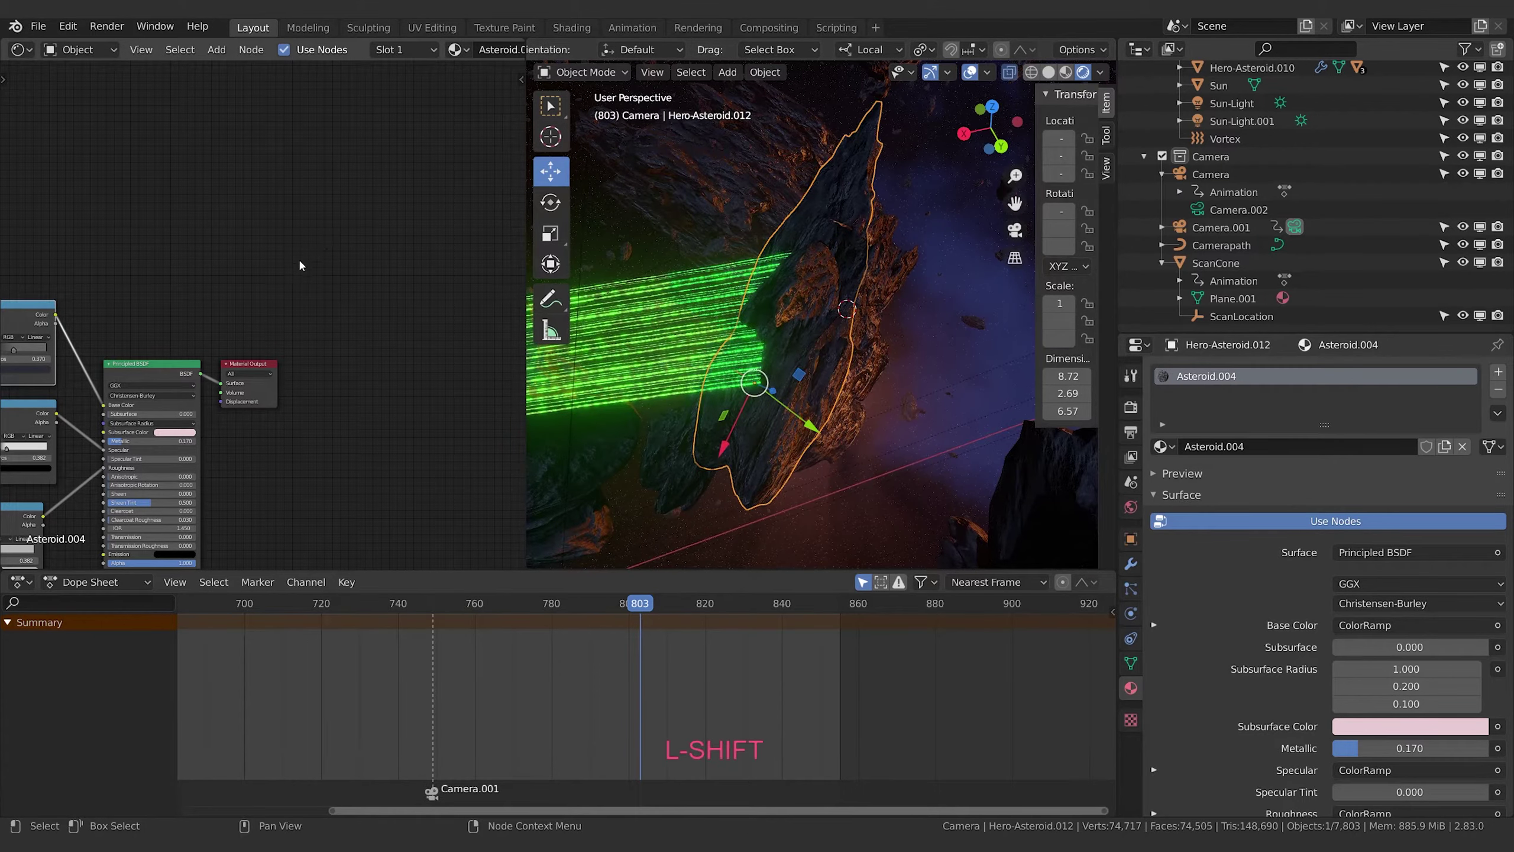
pyautogui.moveTo(298, 259)
pyautogui.keyDown('shift'); pyautogui.mouseDown(button='middle')
pyautogui.moveTo(373, 226)
pyautogui.moveTo(358, 228)
pyautogui.moveTo(457, 345)
pyautogui.mouseUp(button='middle'); pyautogui.keyUp('shift')
pyautogui.hotkey('shift', 'a')
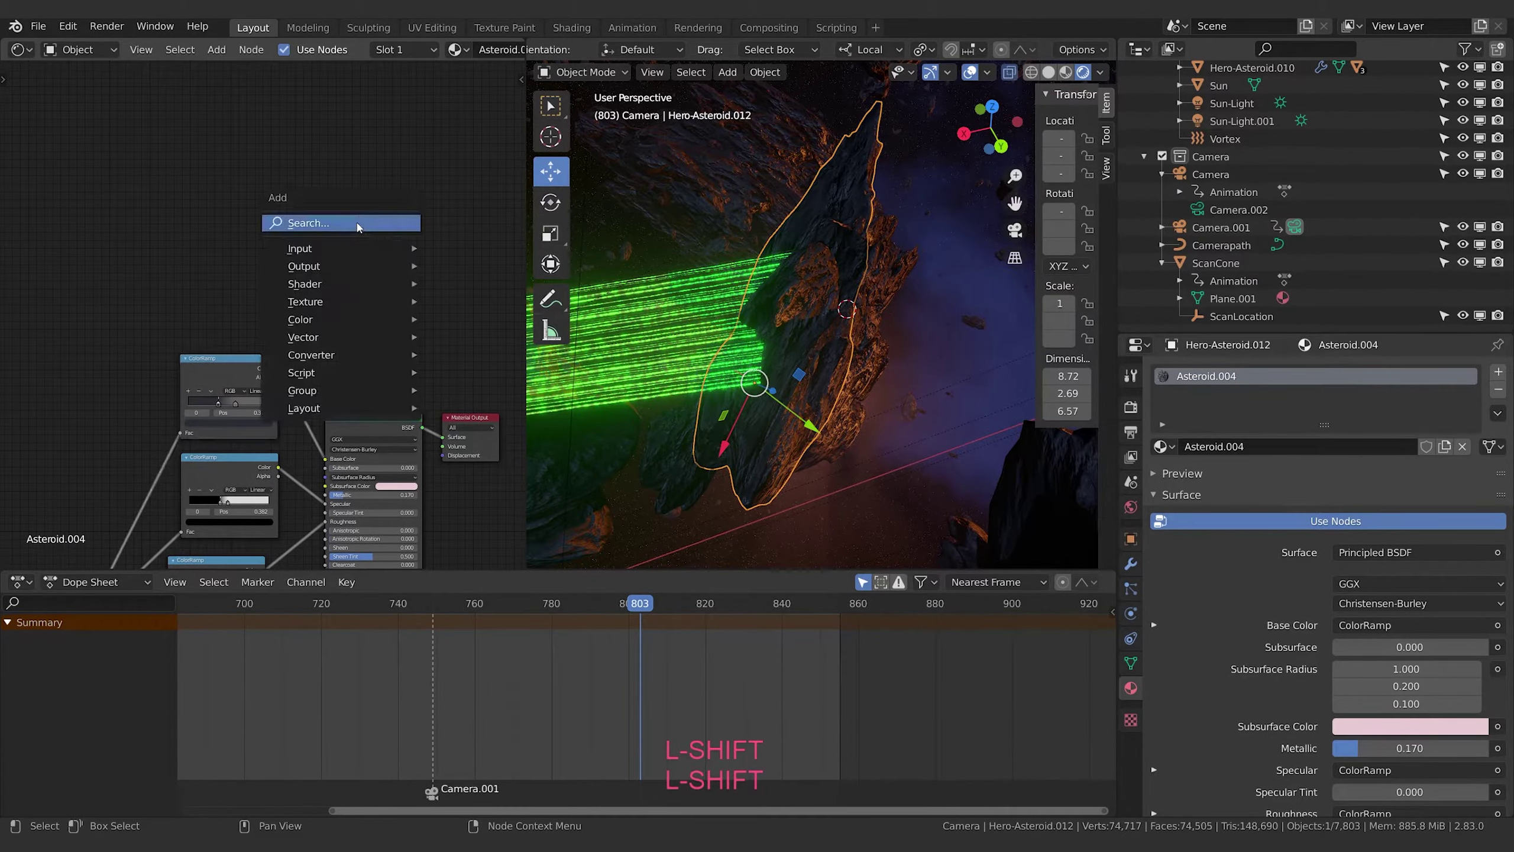
pyautogui.write('tex')
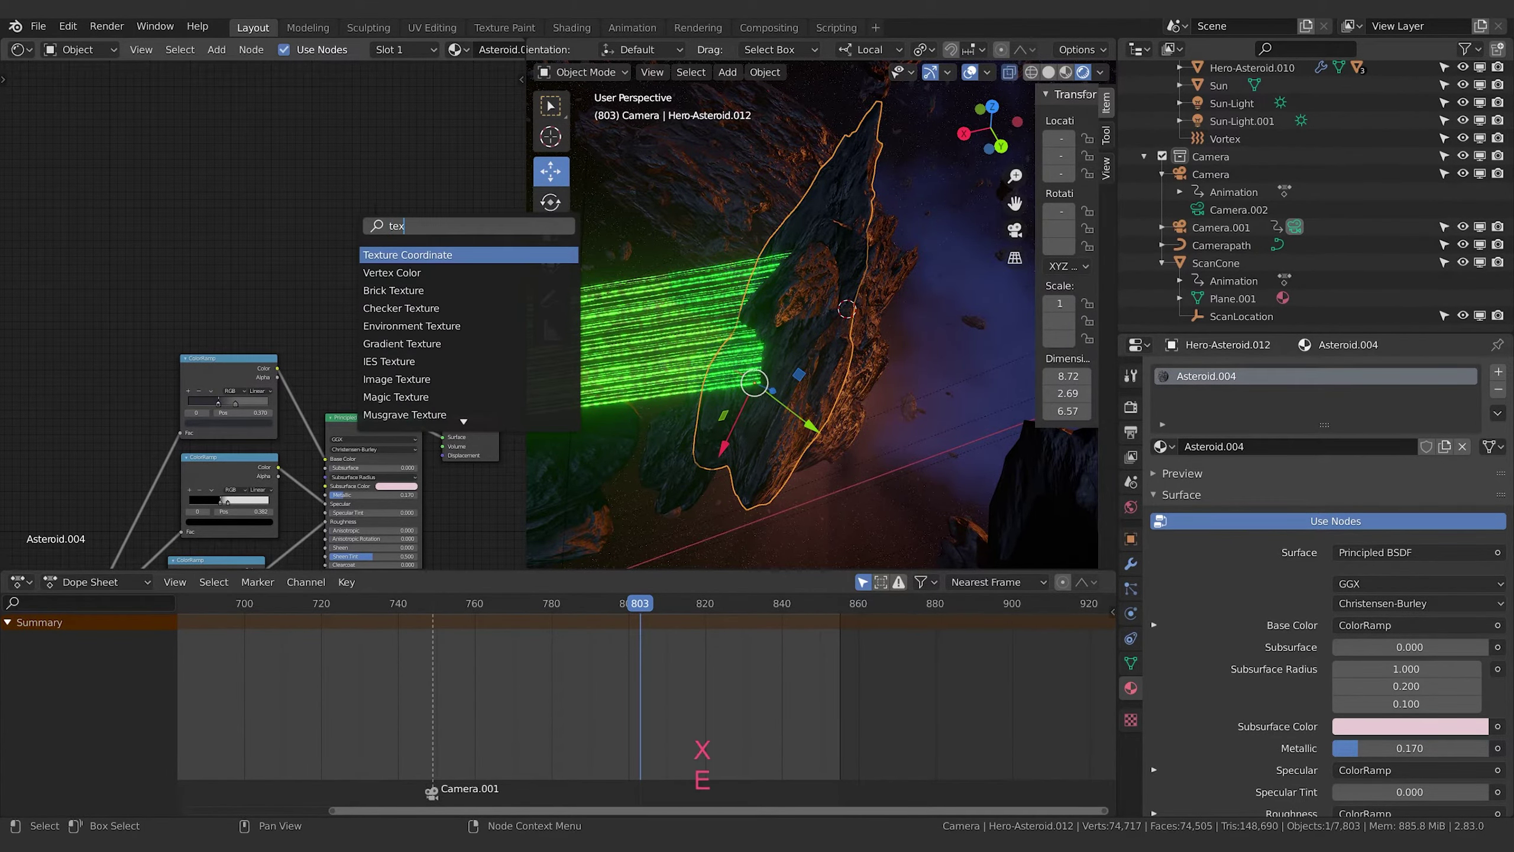
pyautogui.press('Return')
pyautogui.click(273, 184)
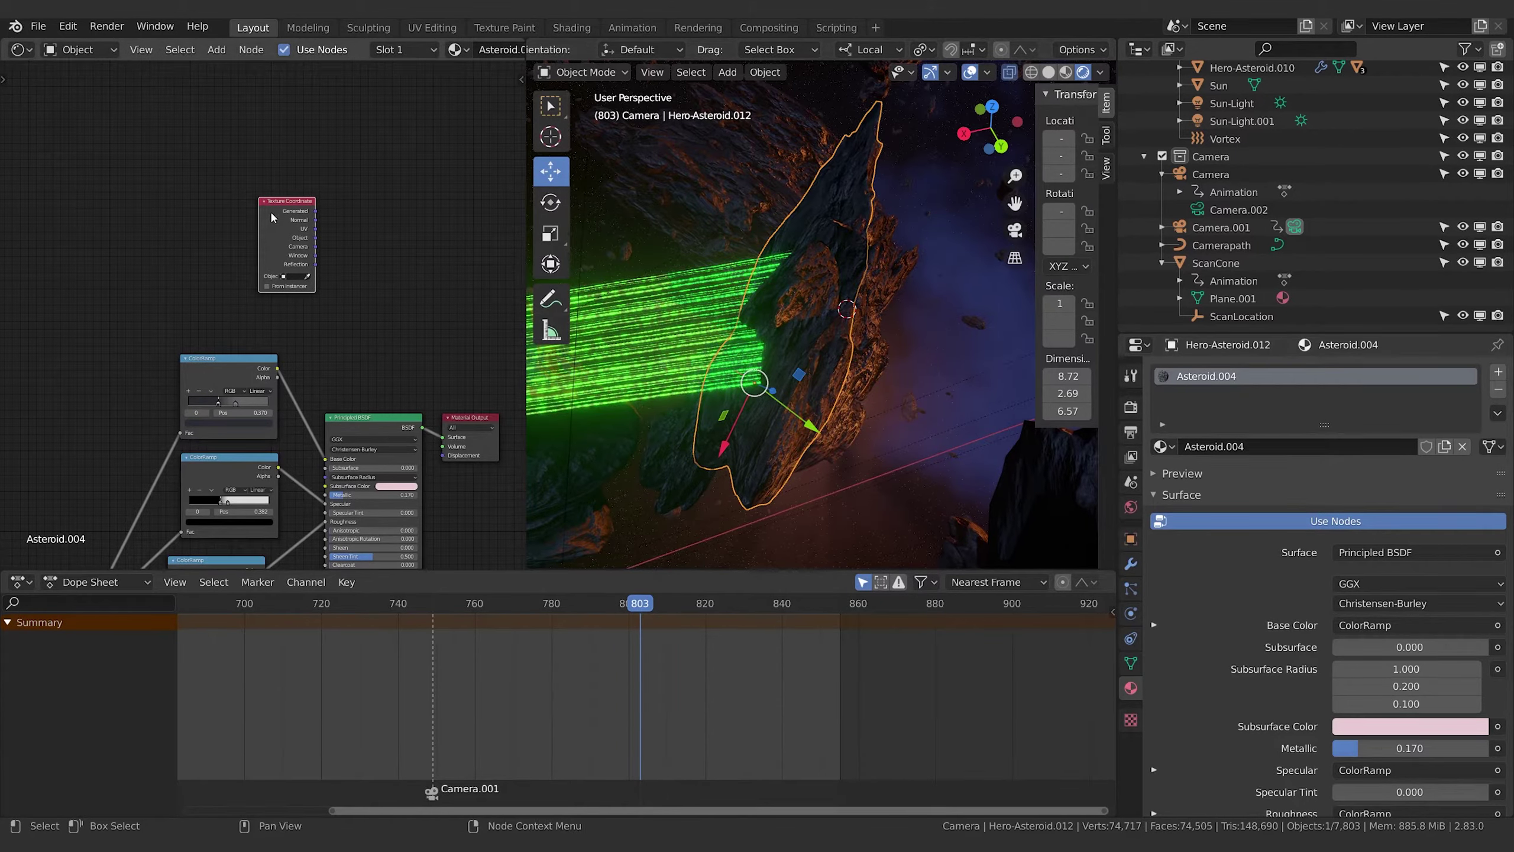
# Add a Gradient Texture node beside the Texture Coordinate node in the asteroid material
pyautogui.moveTo(270, 210); pyautogui.dragTo(213, 203, button='middle')
pyautogui.hotkey('shift', 'a')
pyautogui.click(388, 229)
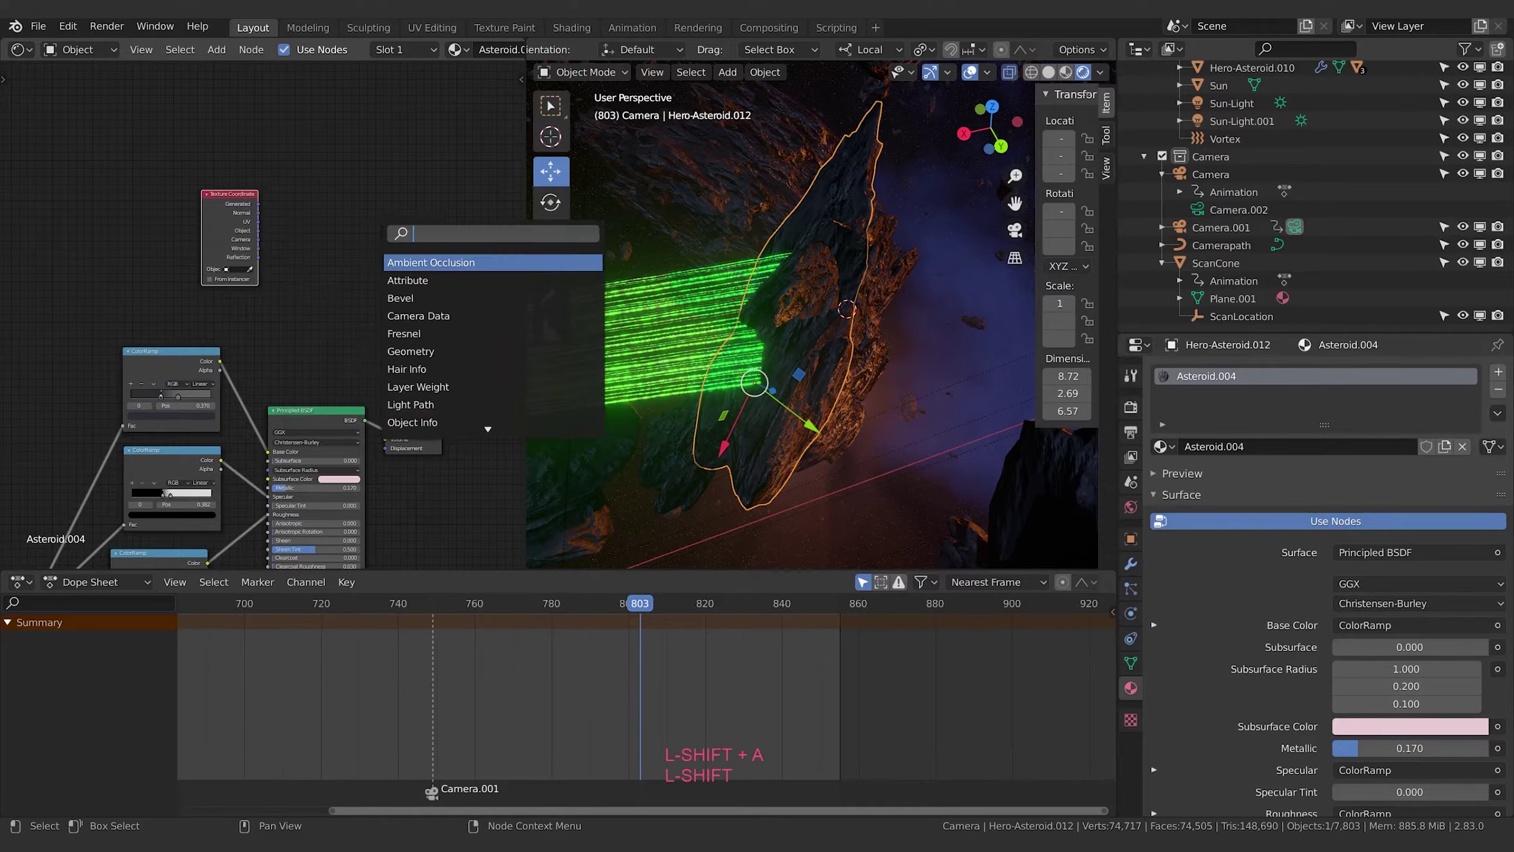
pyautogui.write('gra')
pyautogui.press('Return')
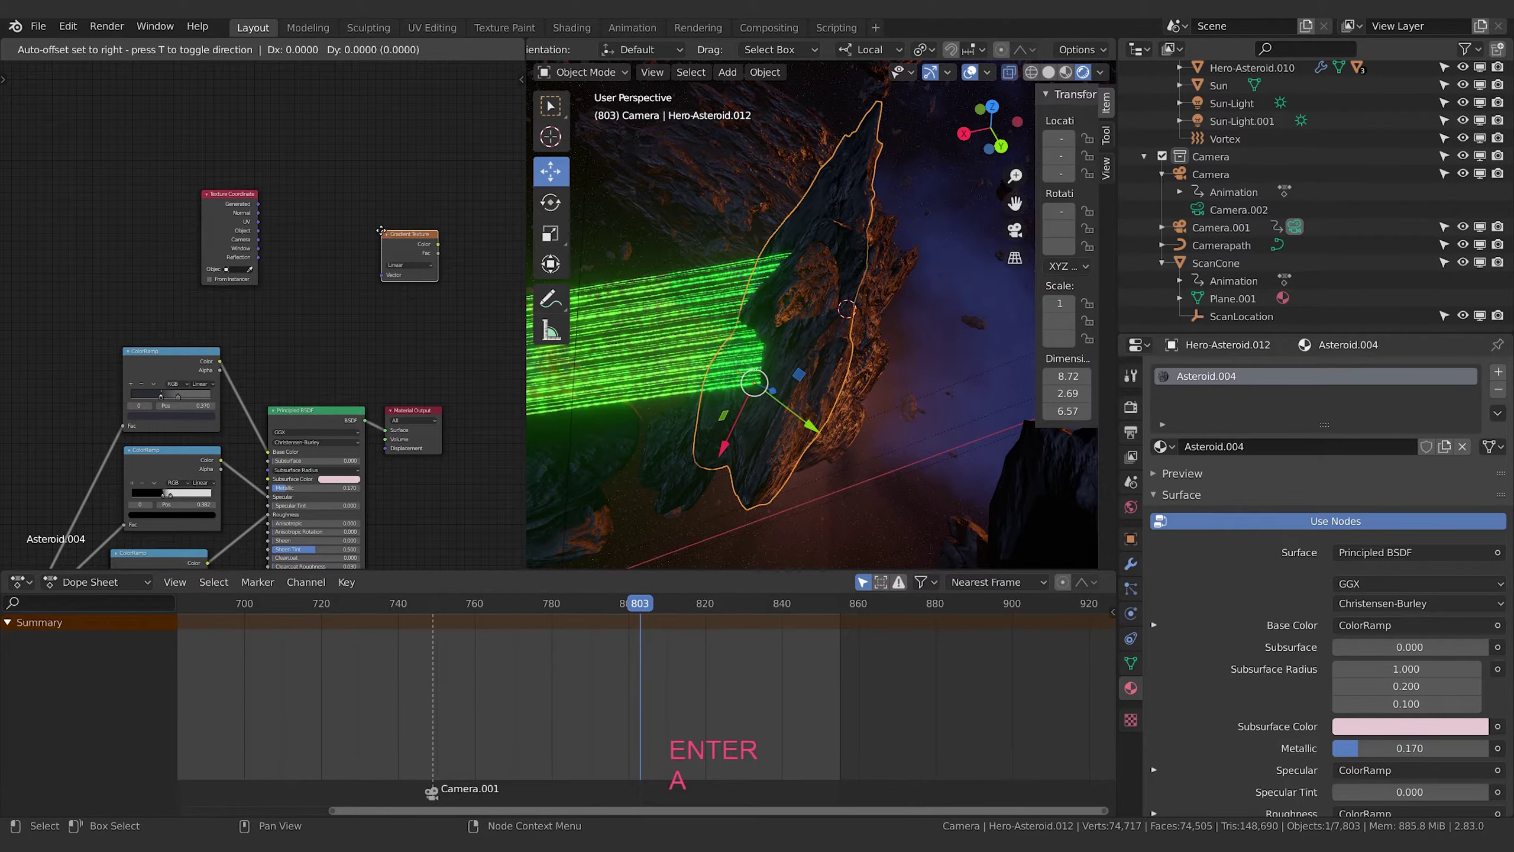
pyautogui.click(367, 243)
pyautogui.keyDown('shift'); pyautogui.moveTo(330, 192); pyautogui.dragTo(294, 198, button='middle'); pyautogui.keyUp('shift')
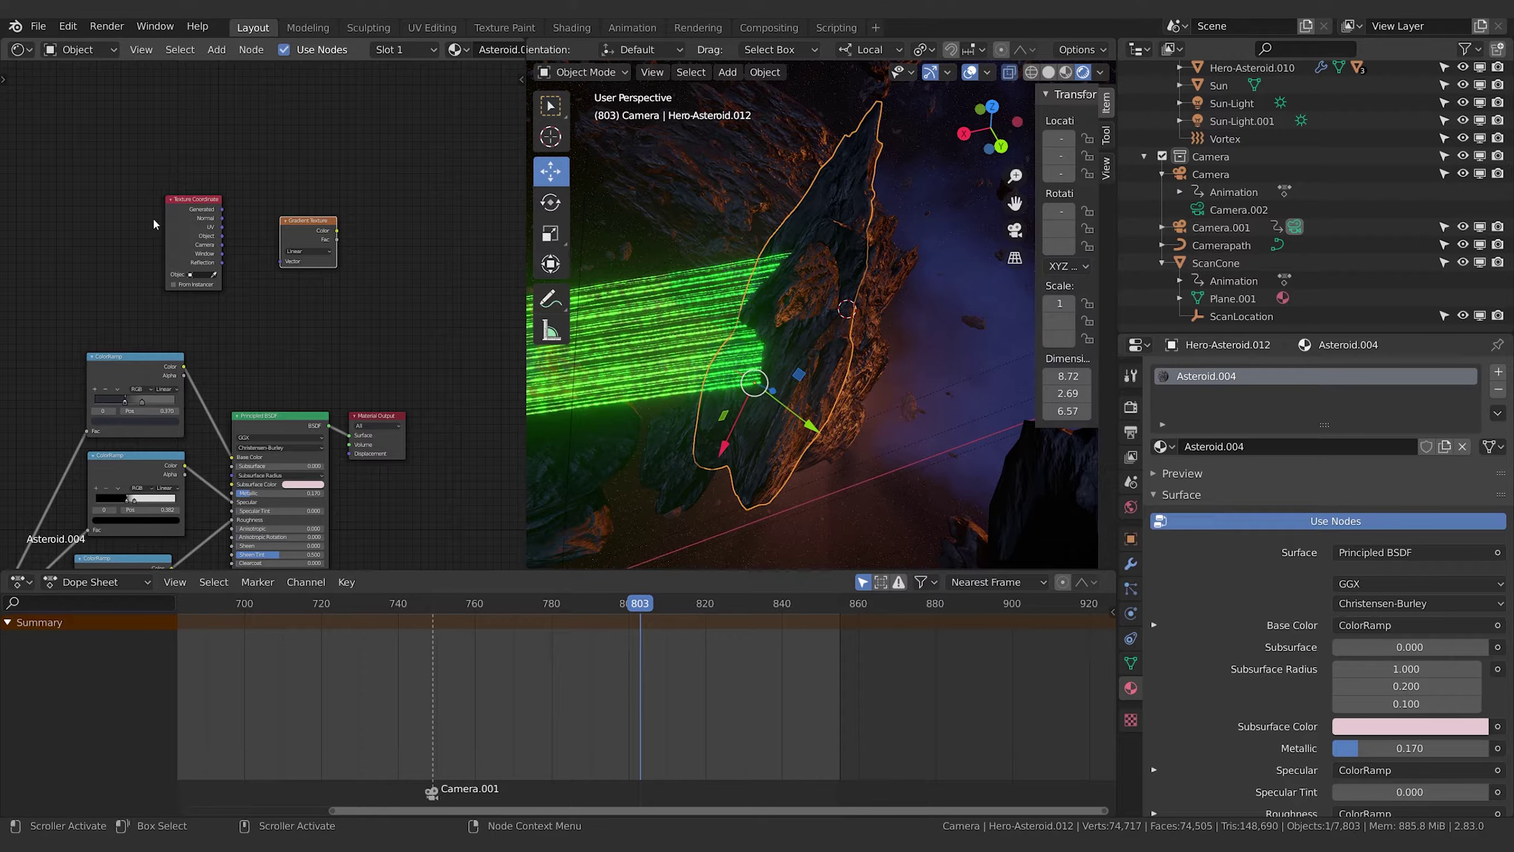
pyautogui.moveTo(310, 233); pyautogui.dragTo(282, 217)
# Set the Texture Coordinate's object to ScanLocation and connect its Object output to the Gradient Texture's Vector input
pyautogui.click(200, 274)
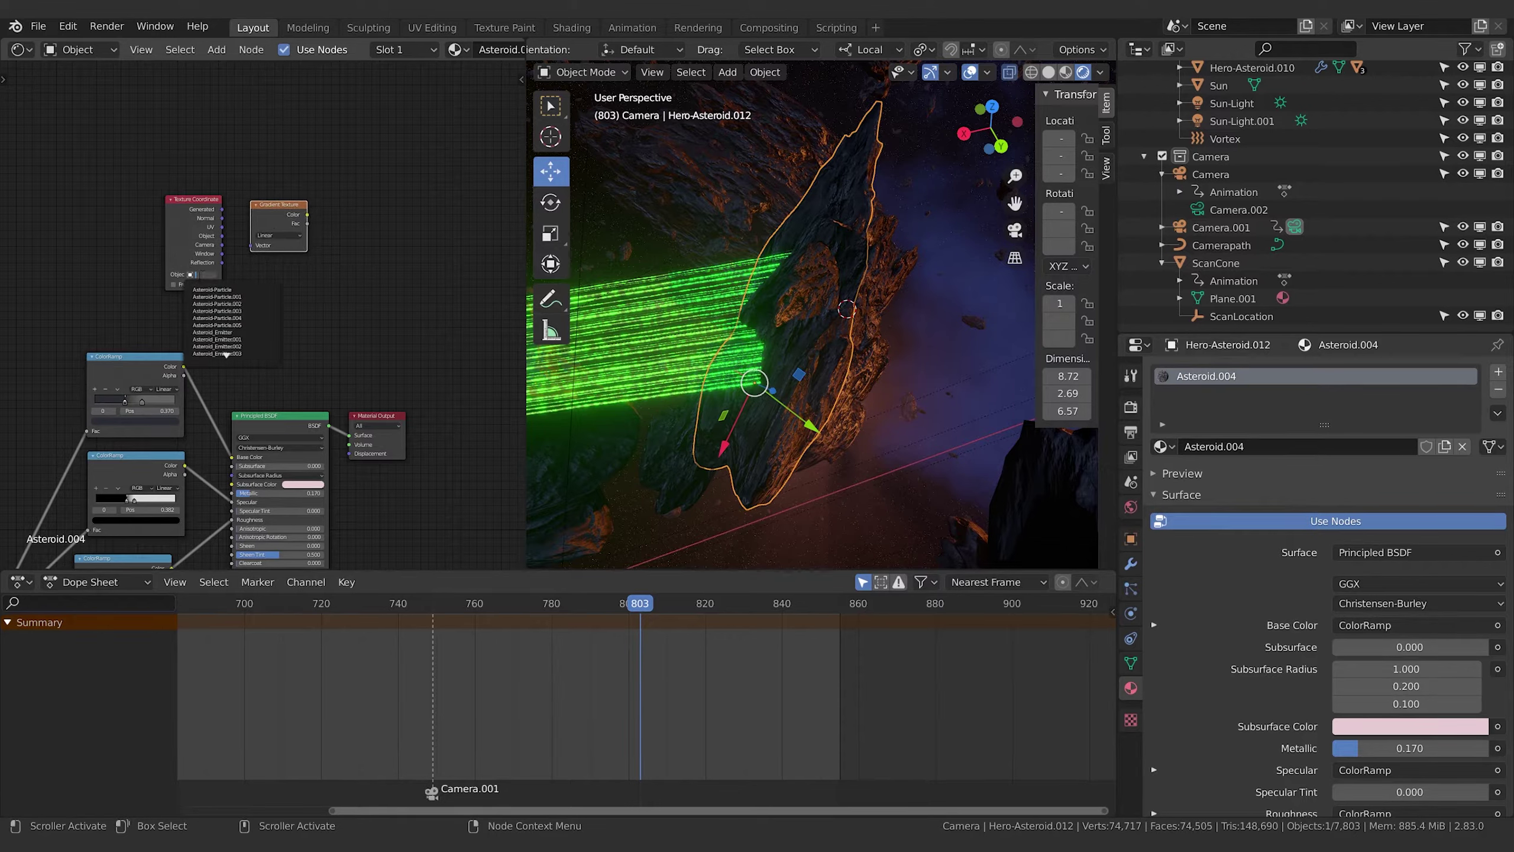
pyautogui.write('sca')
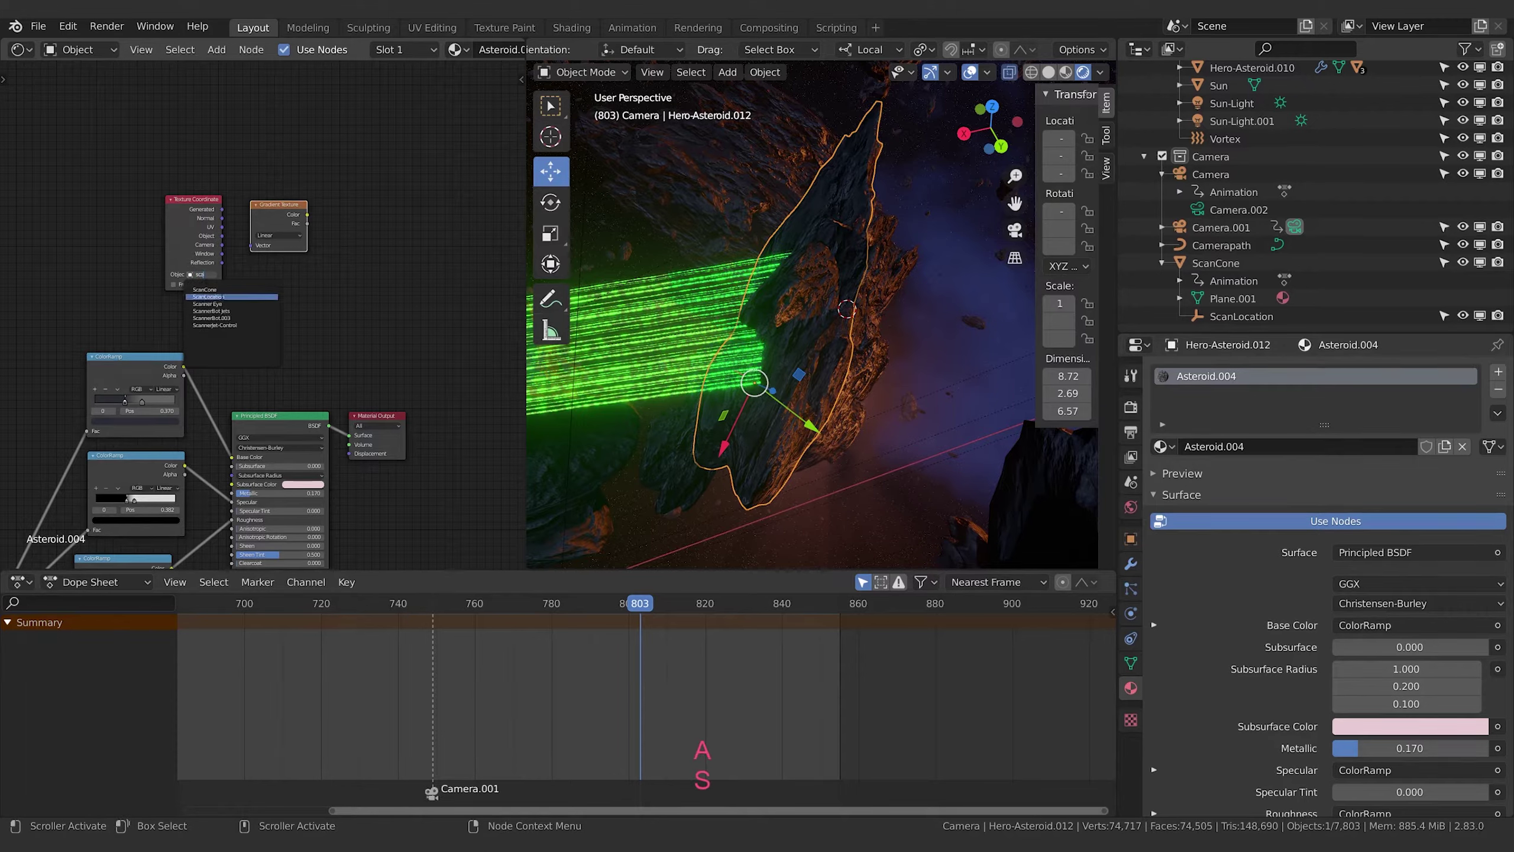
pyautogui.click(231, 297)
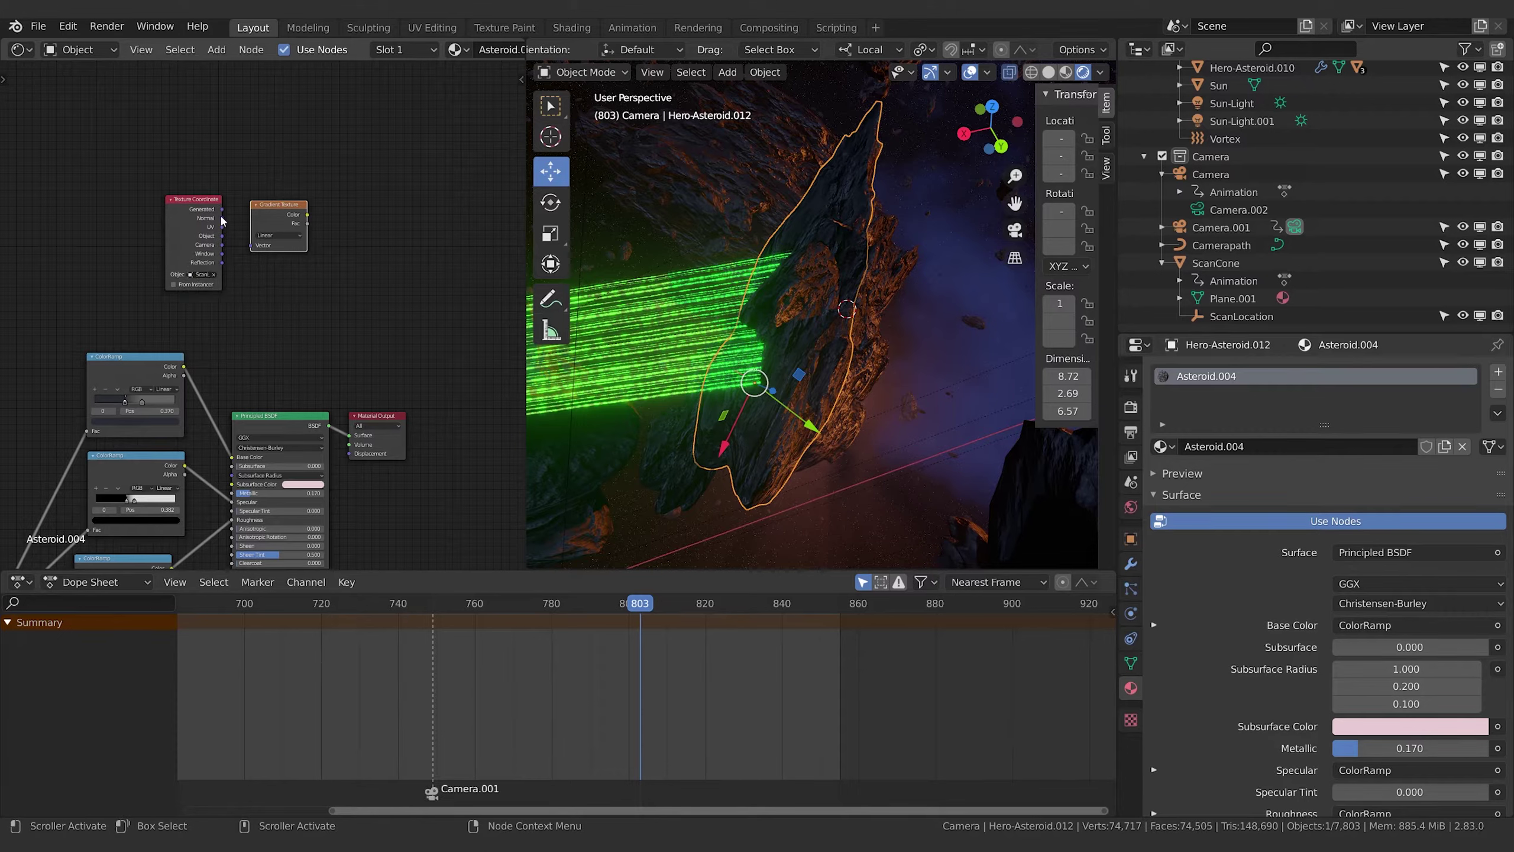
pyautogui.moveTo(171, 206); pyautogui.dragTo(170, 242)
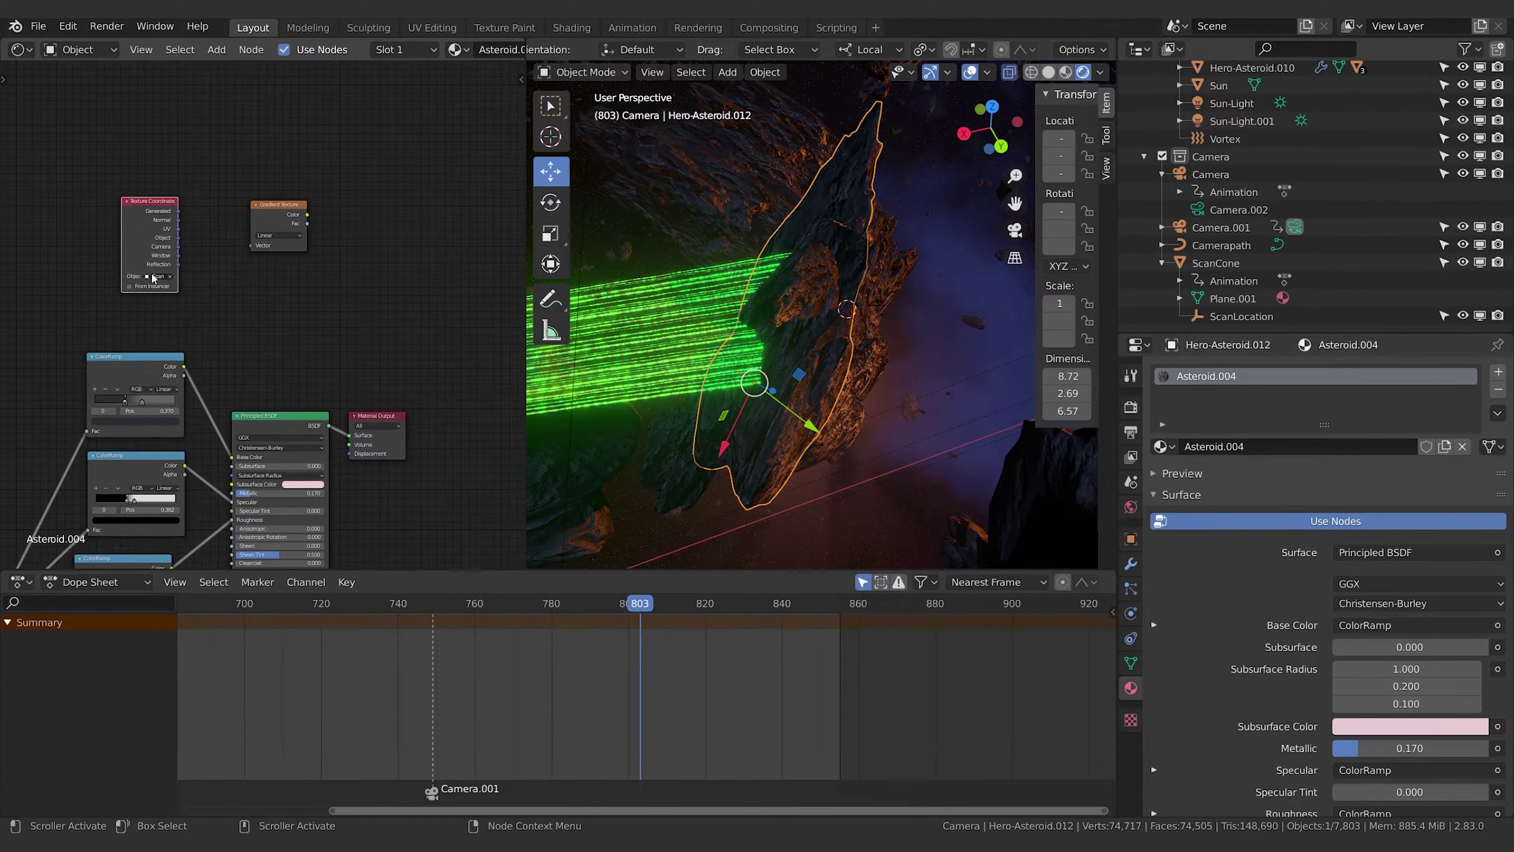
pyautogui.moveTo(179, 238); pyautogui.dragTo(254, 206)
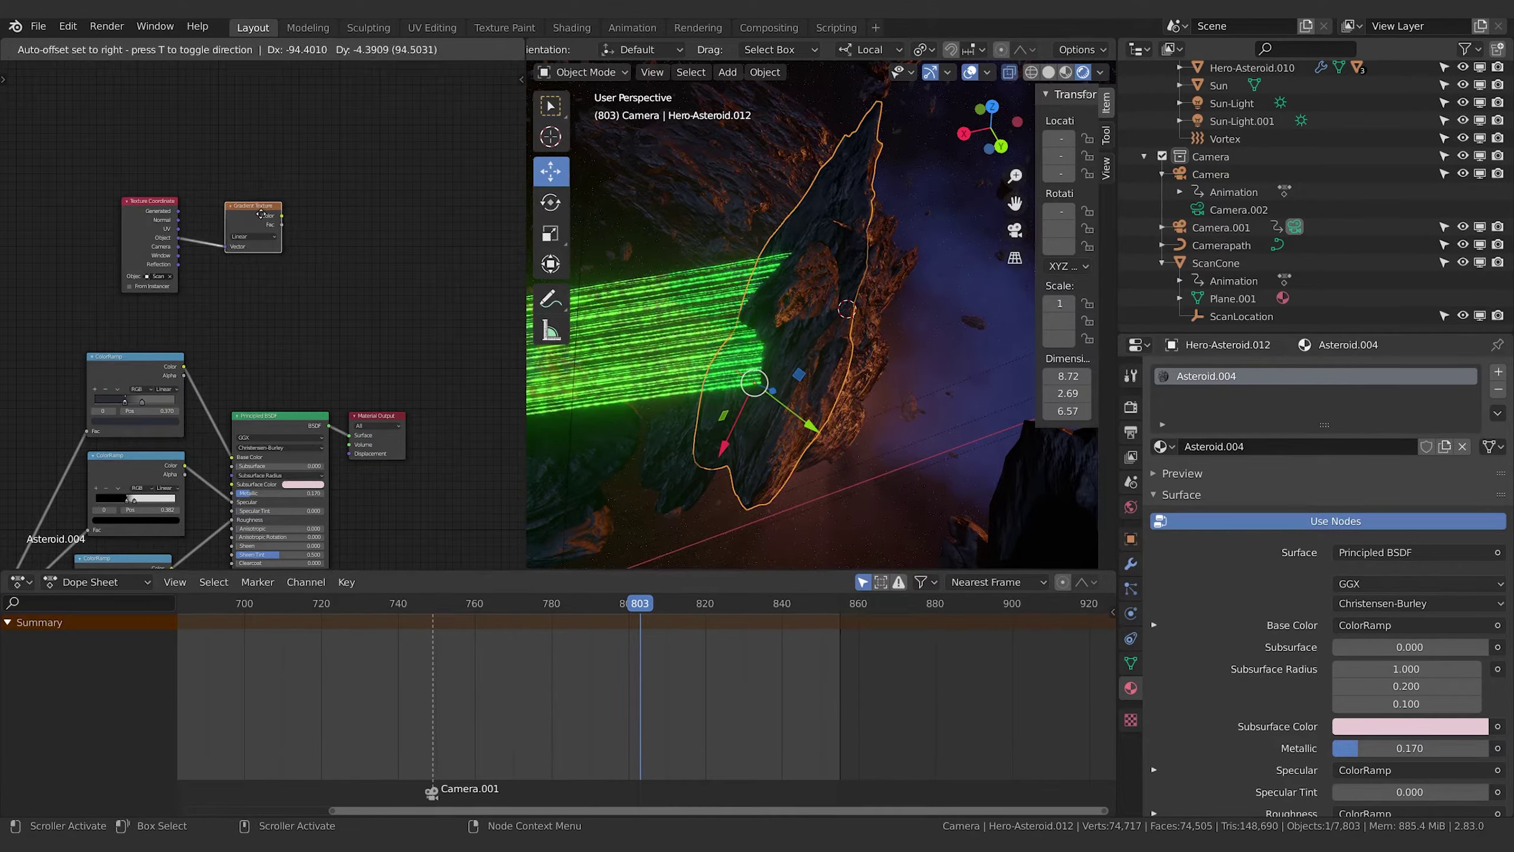
# Add a ColorRamp node after the Gradient Texture and connect the gradient to its Fac input
pyautogui.hotkey('shift', 'a')
pyautogui.click(397, 251)
pyautogui.write('colo')
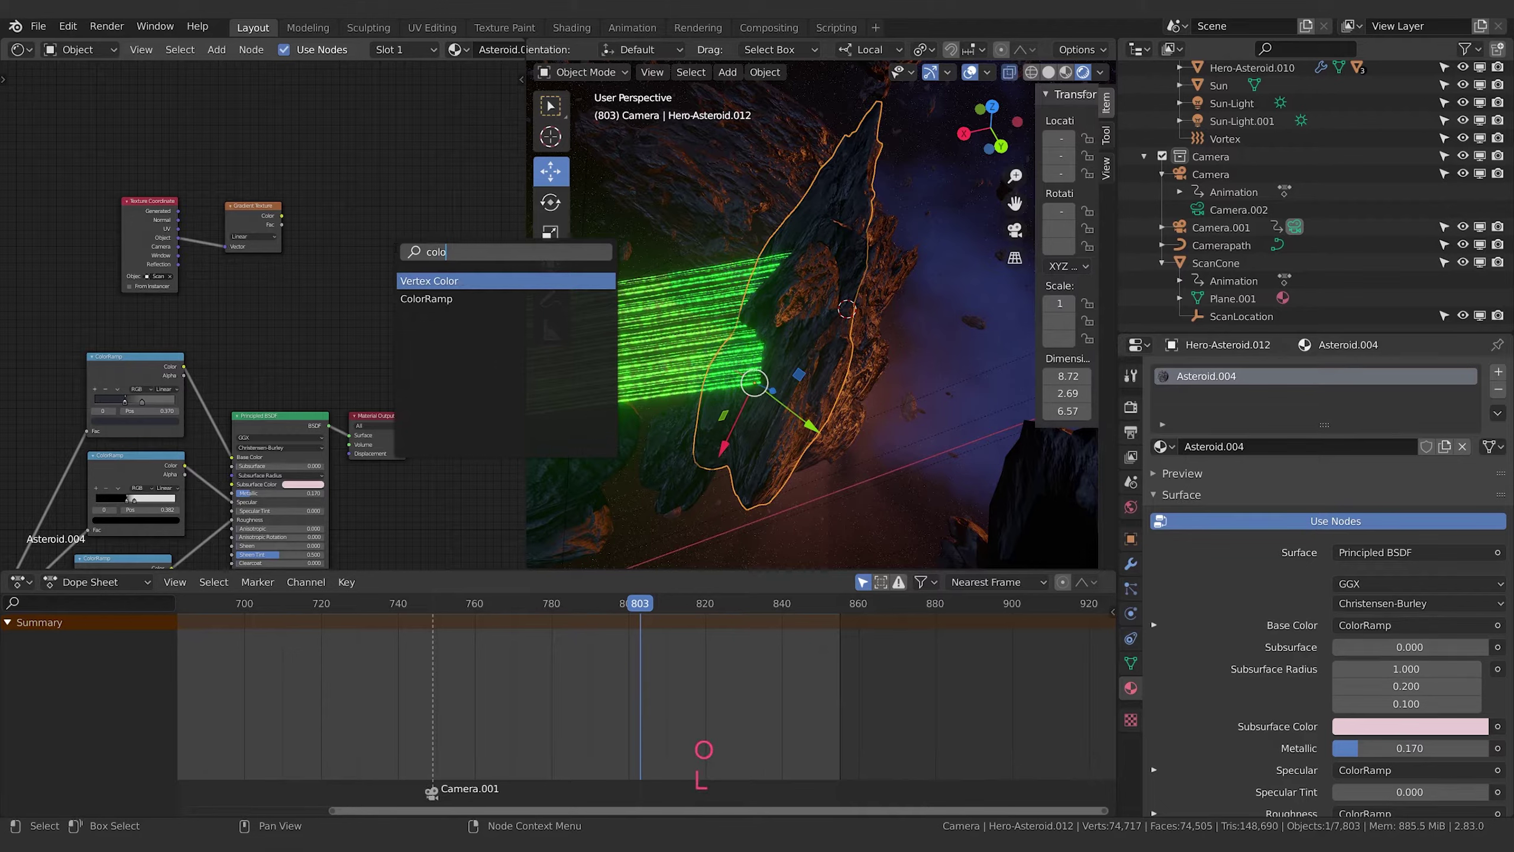
pyautogui.press('Down')
pyautogui.press('Return')
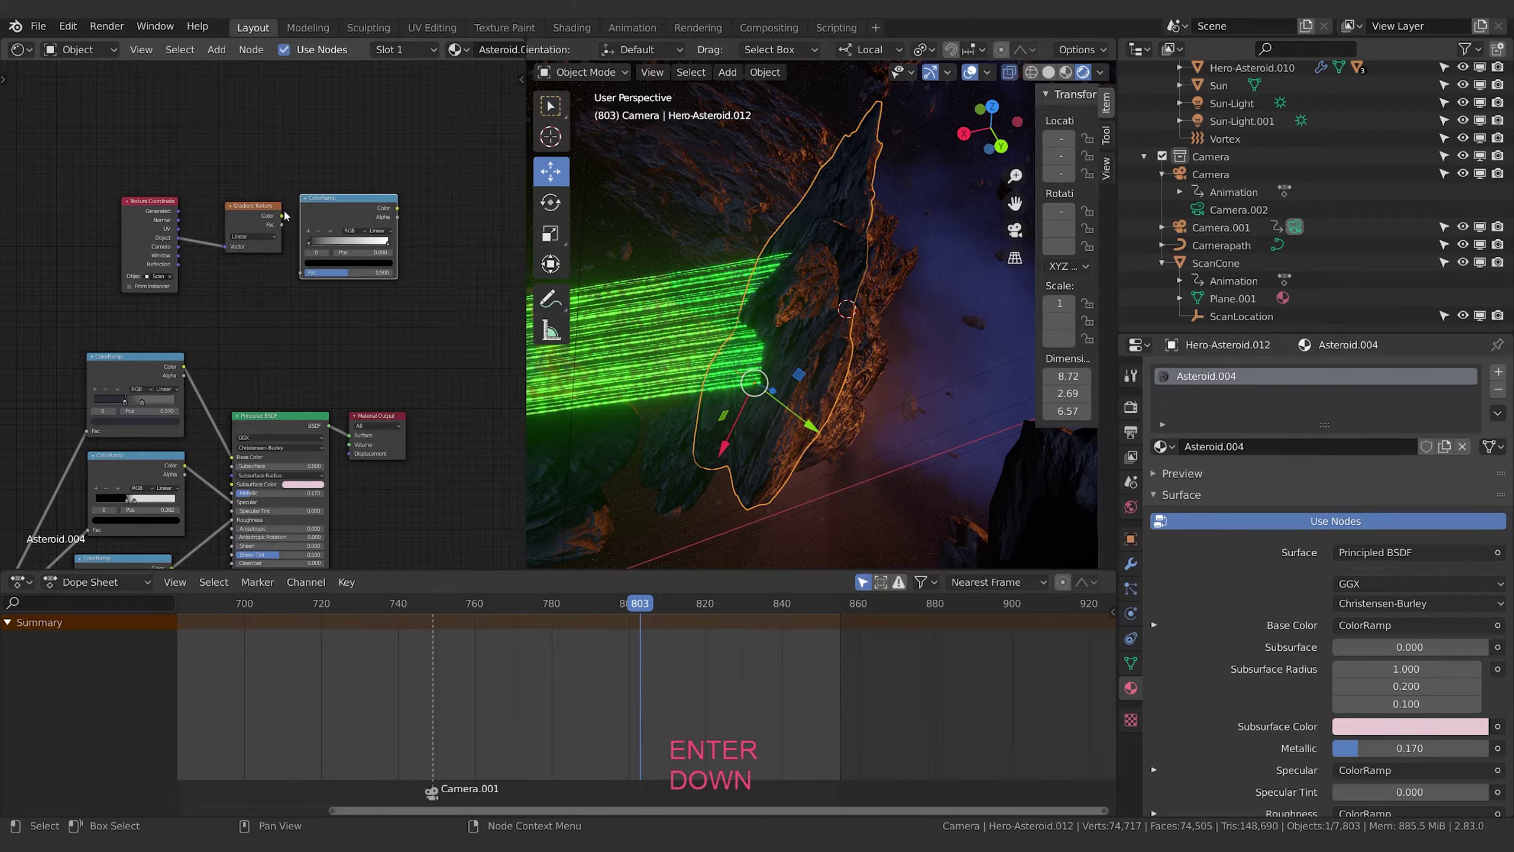
pyautogui.moveTo(282, 216); pyautogui.dragTo(241, 203)
pyautogui.moveTo(380, 218); pyautogui.dragTo(412, 251)
pyautogui.moveTo(413, 252); pyautogui.dragTo(423, 154, button='middle')
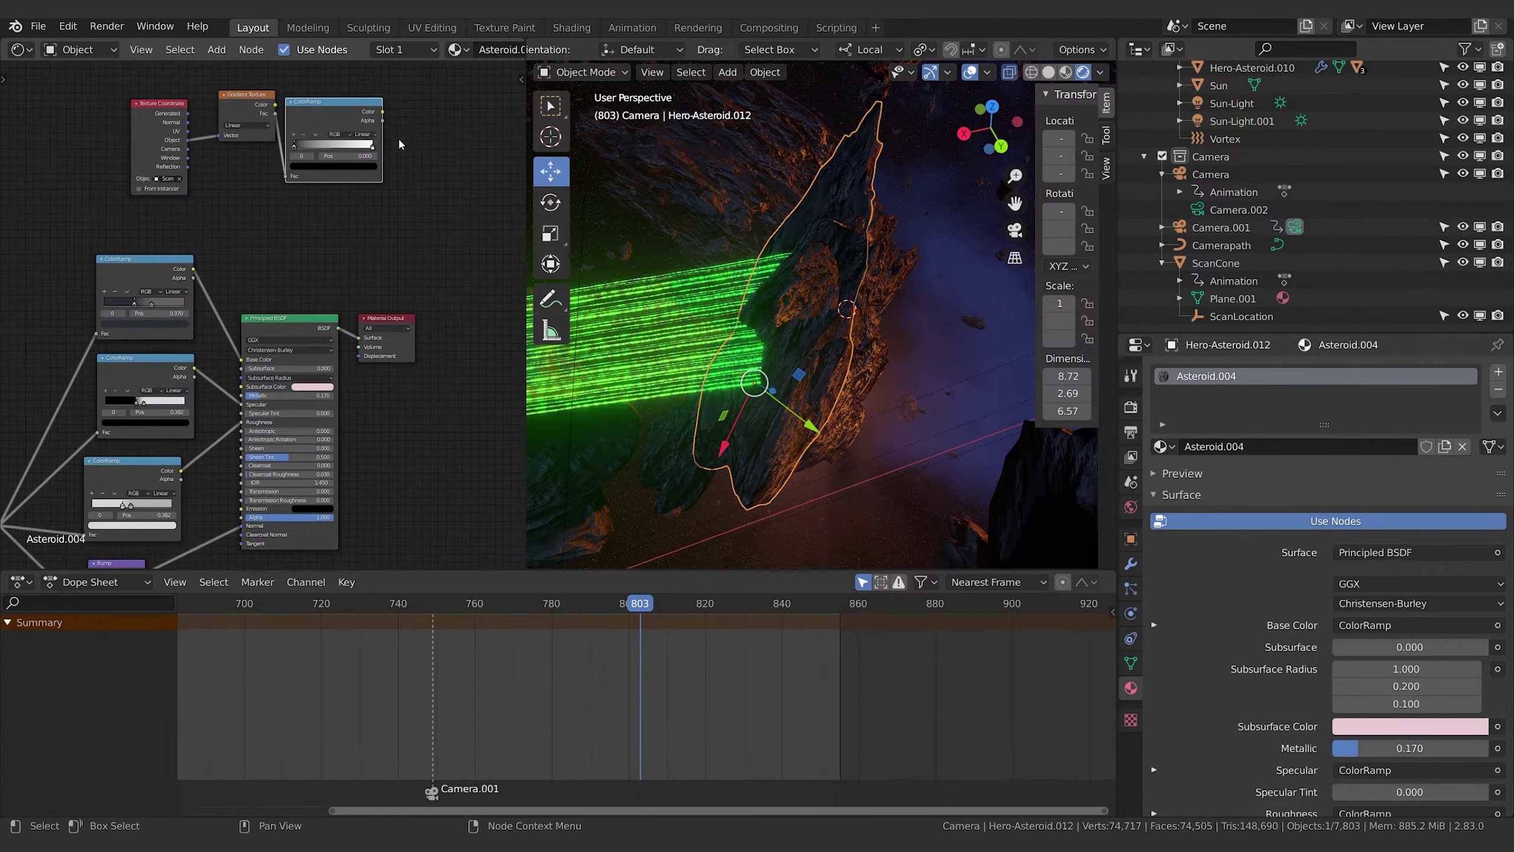
# Connect the new ColorRamp's Color output to the Emission input of the asteroid's Principled BSDF
pyautogui.moveTo(384, 113); pyautogui.dragTo(241, 511)
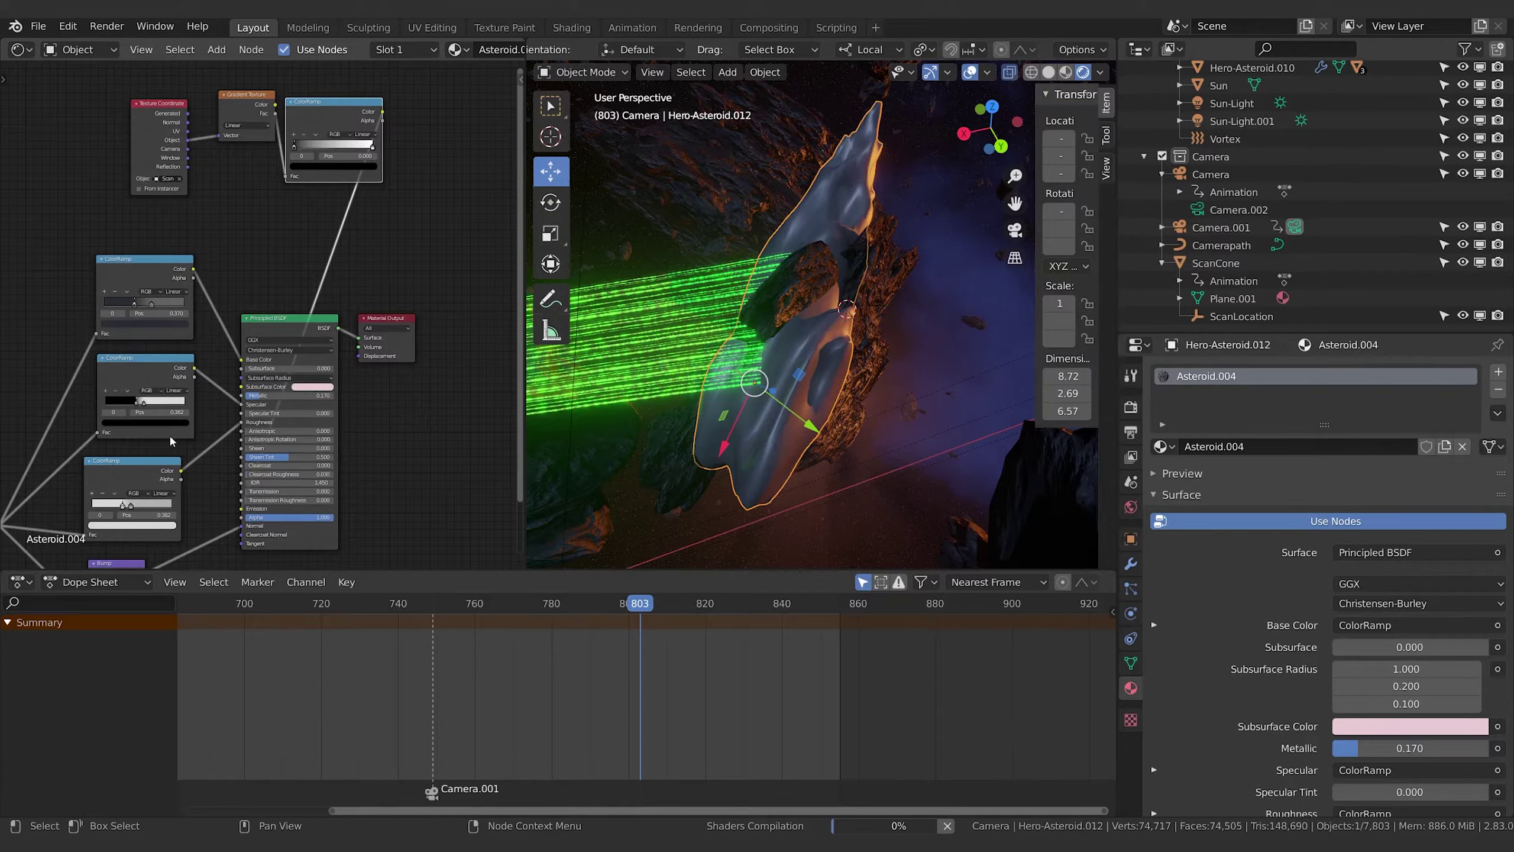
pyautogui.scroll(-1, 437, 234)
pyautogui.moveTo(405, 175); pyautogui.dragTo(399, 301, button='middle')
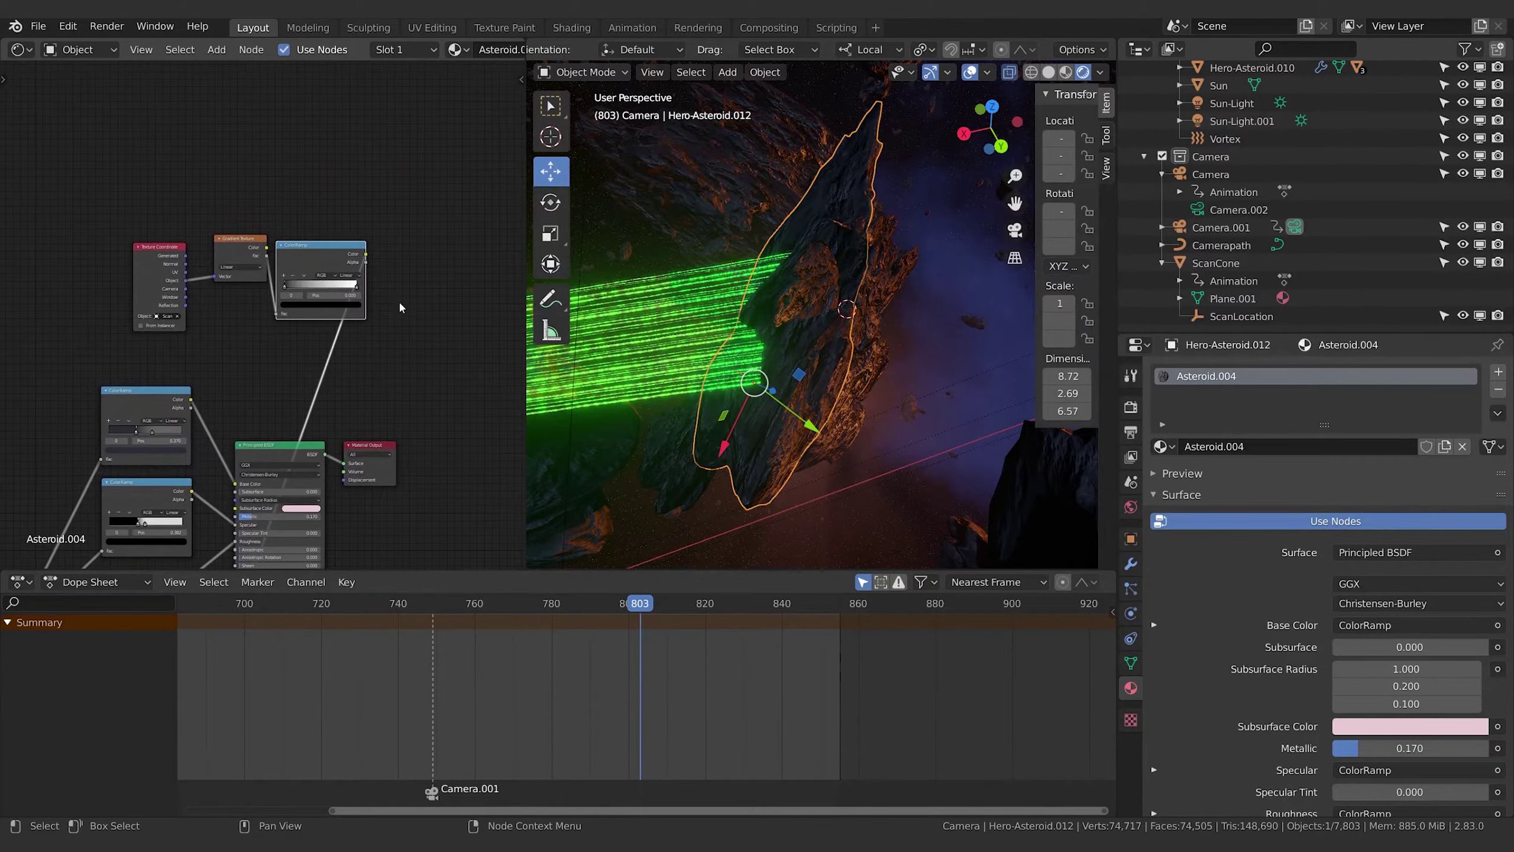
# Sharpen the new ColorRamp's transition by moving its white stop close to the black stop
pyautogui.scroll(2, 399, 301)
pyautogui.moveTo(290, 277); pyautogui.dragTo(297, 277)
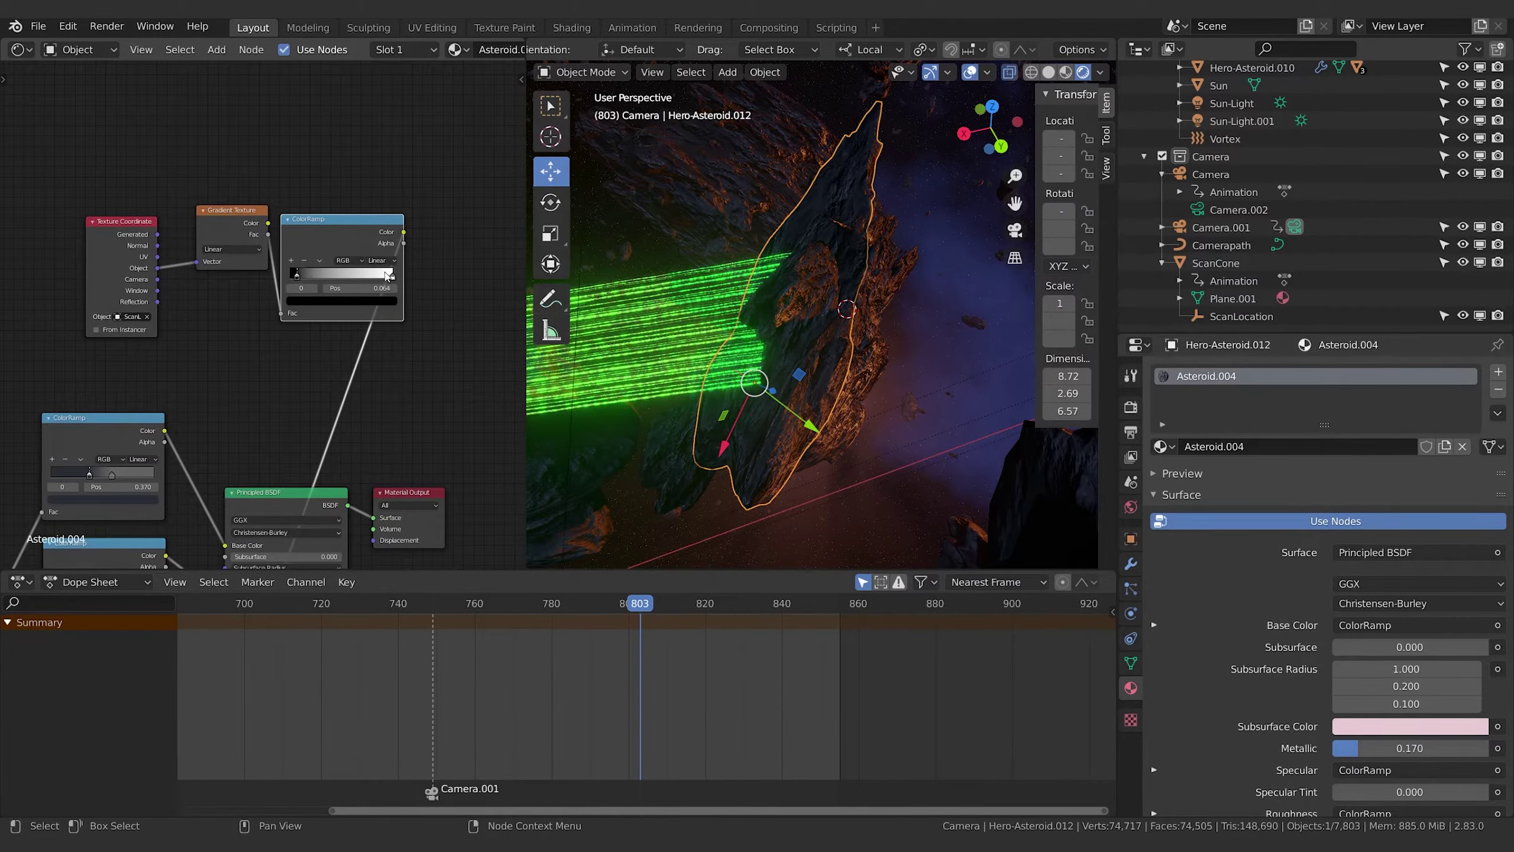
pyautogui.moveTo(388, 276); pyautogui.dragTo(290, 279)
pyautogui.click(311, 277)
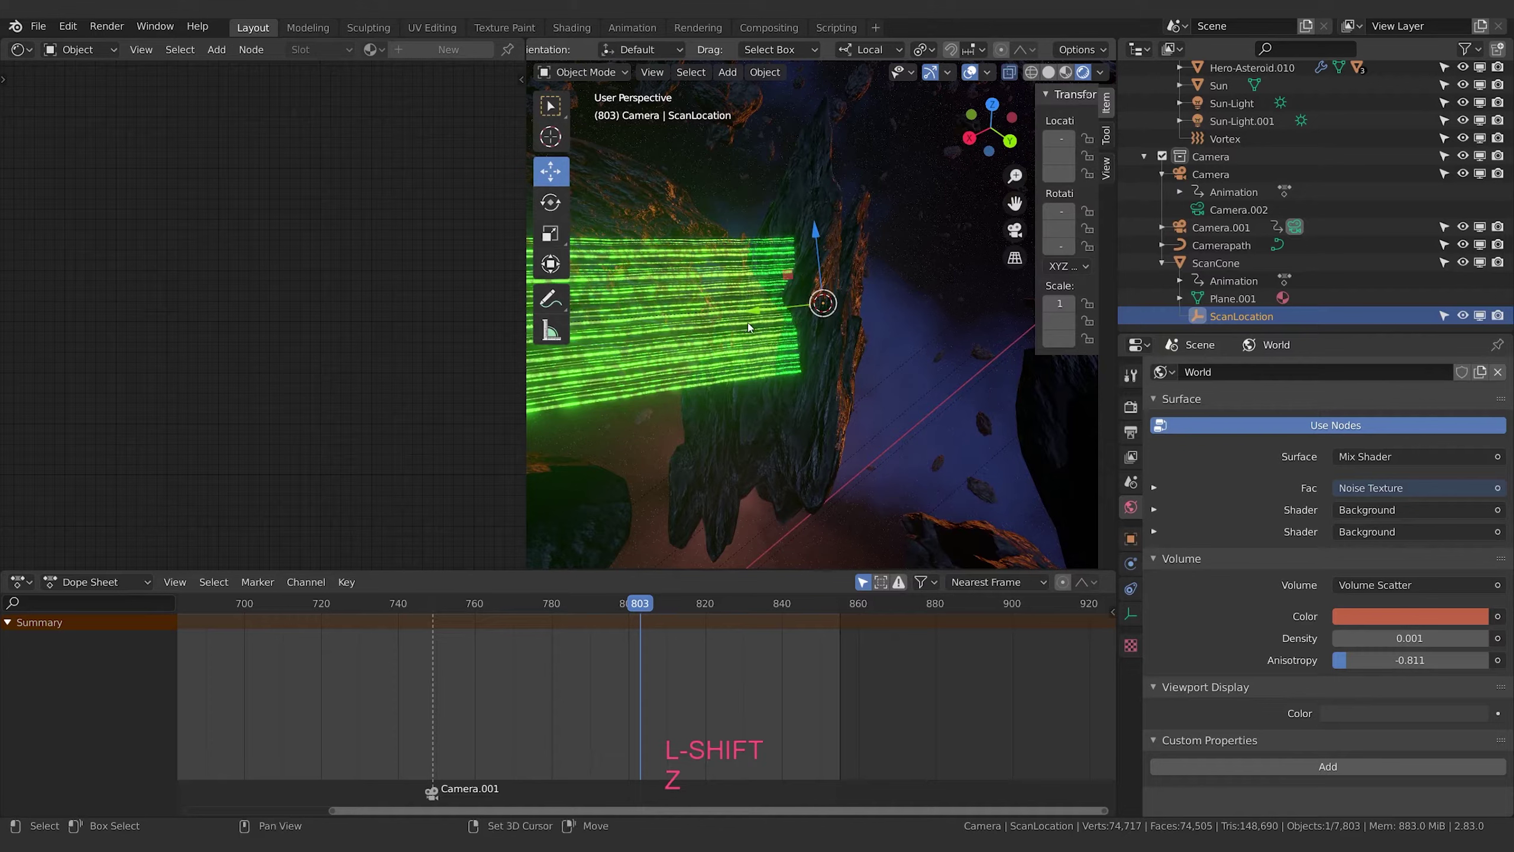
pyautogui.moveTo(899, 391); pyautogui.dragTo(848, 329, button='middle')
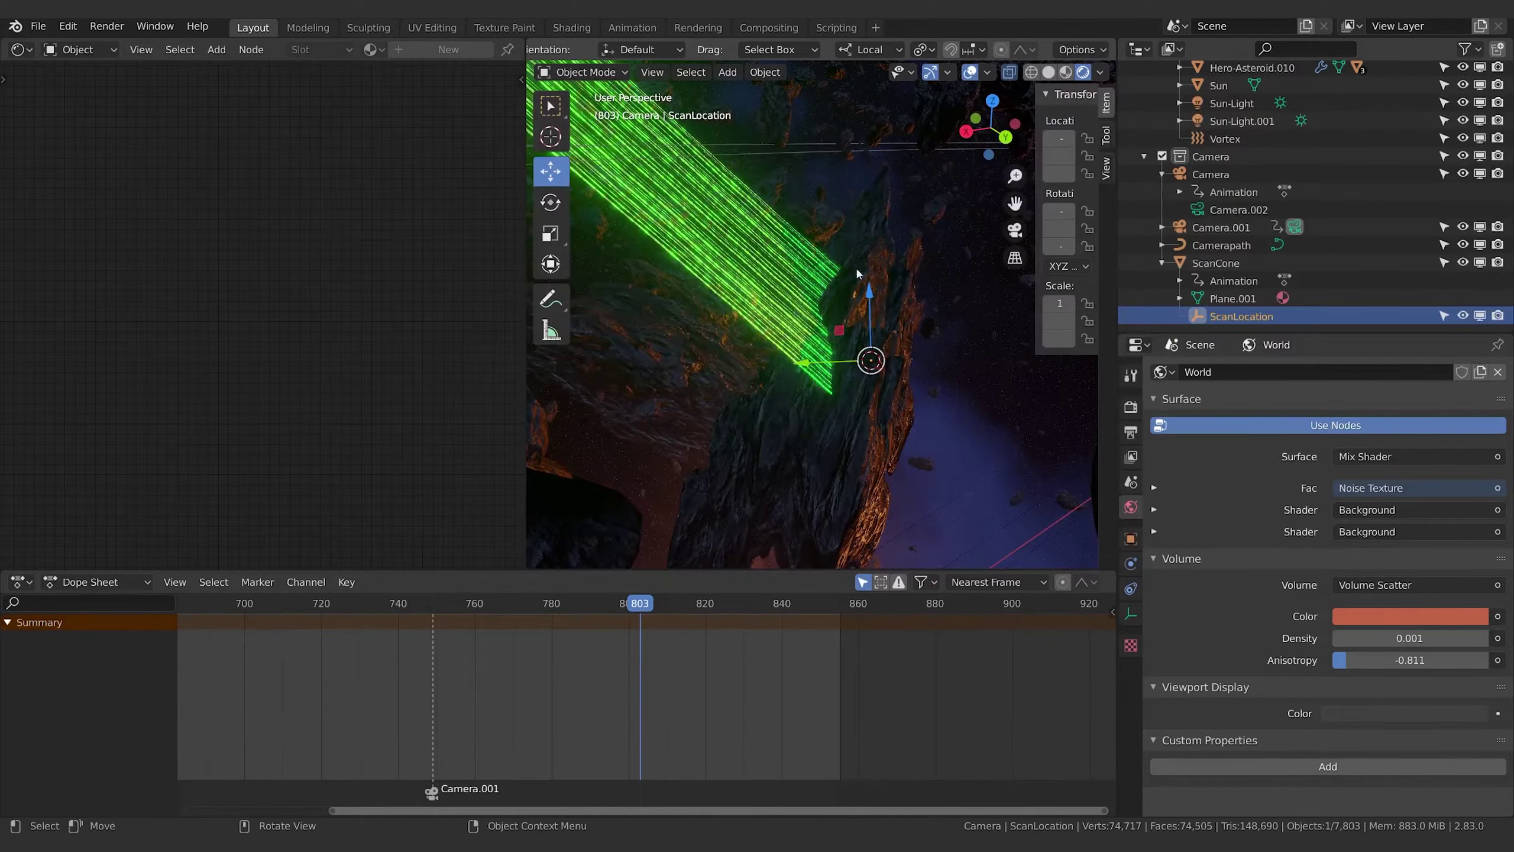
pyautogui.click(877, 266)
pyautogui.press('Tab')
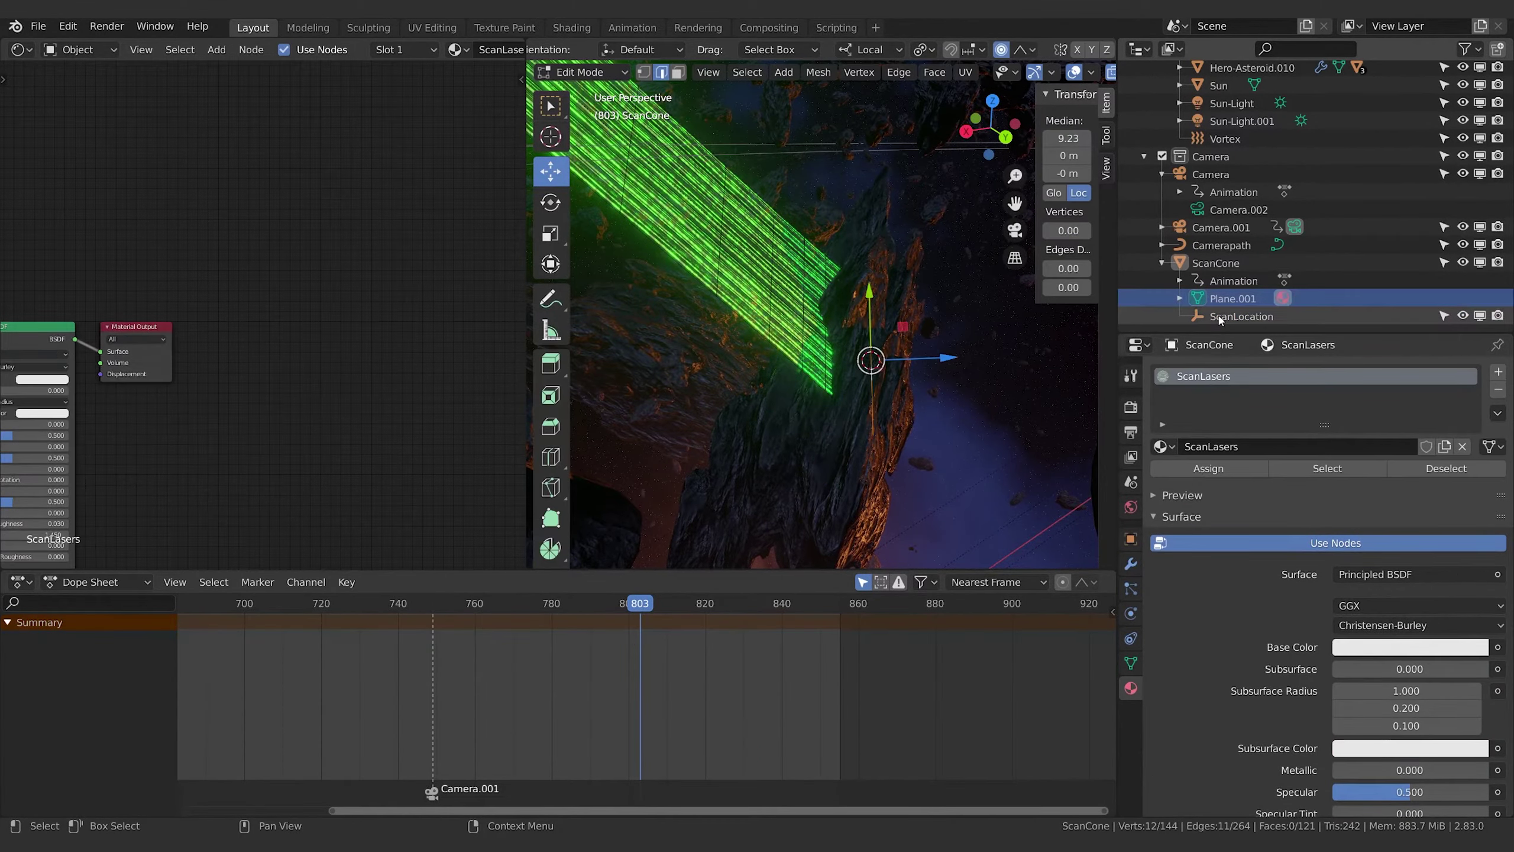
pyautogui.moveTo(928, 299); pyautogui.dragTo(960, 315, button='middle')
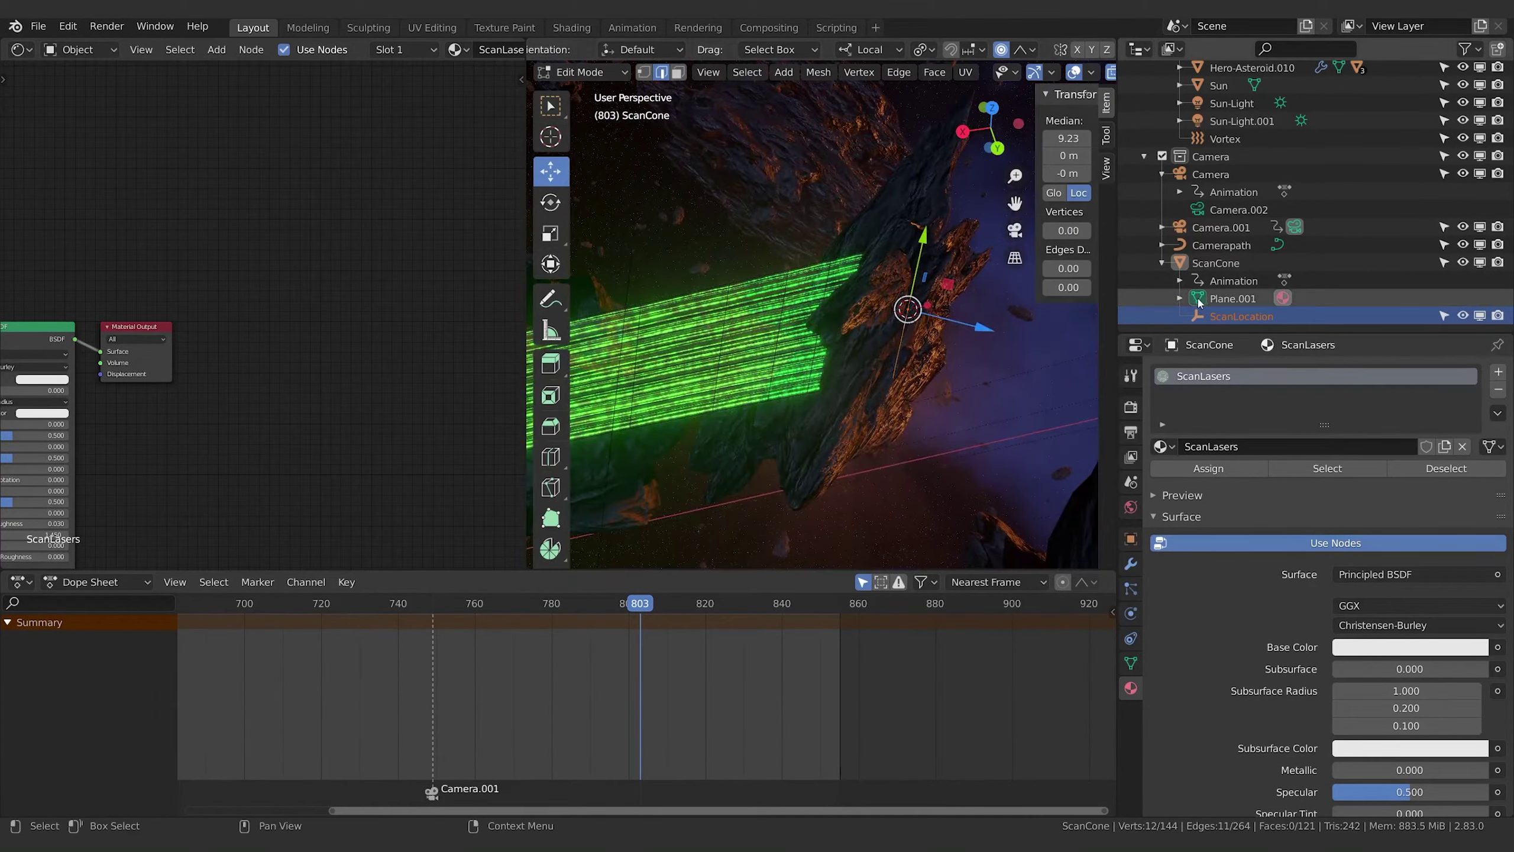
pyautogui.press('Tab')
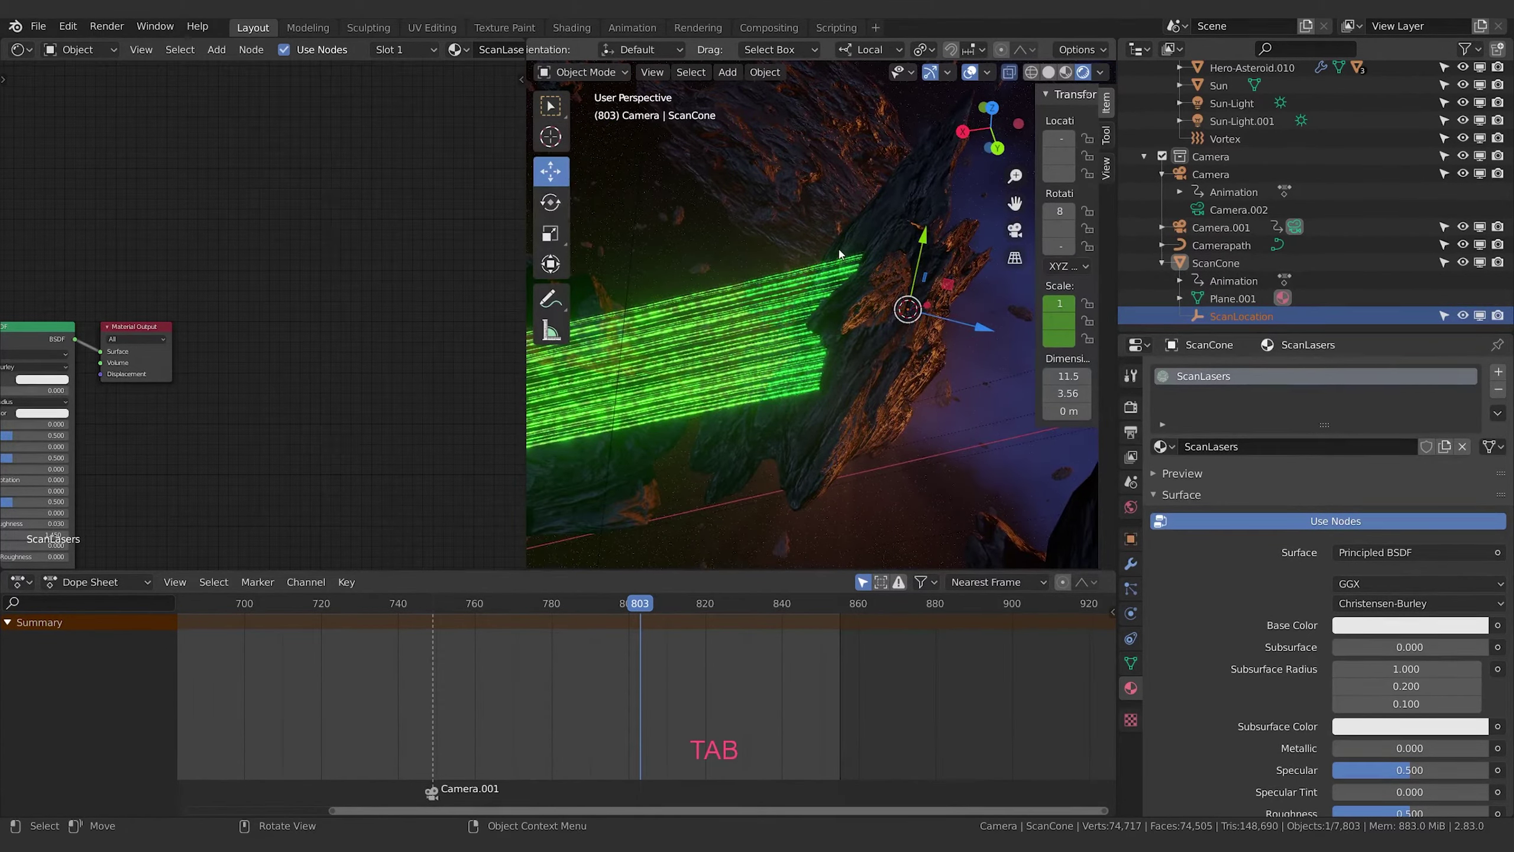
pyautogui.press('r')
pyautogui.press('y')
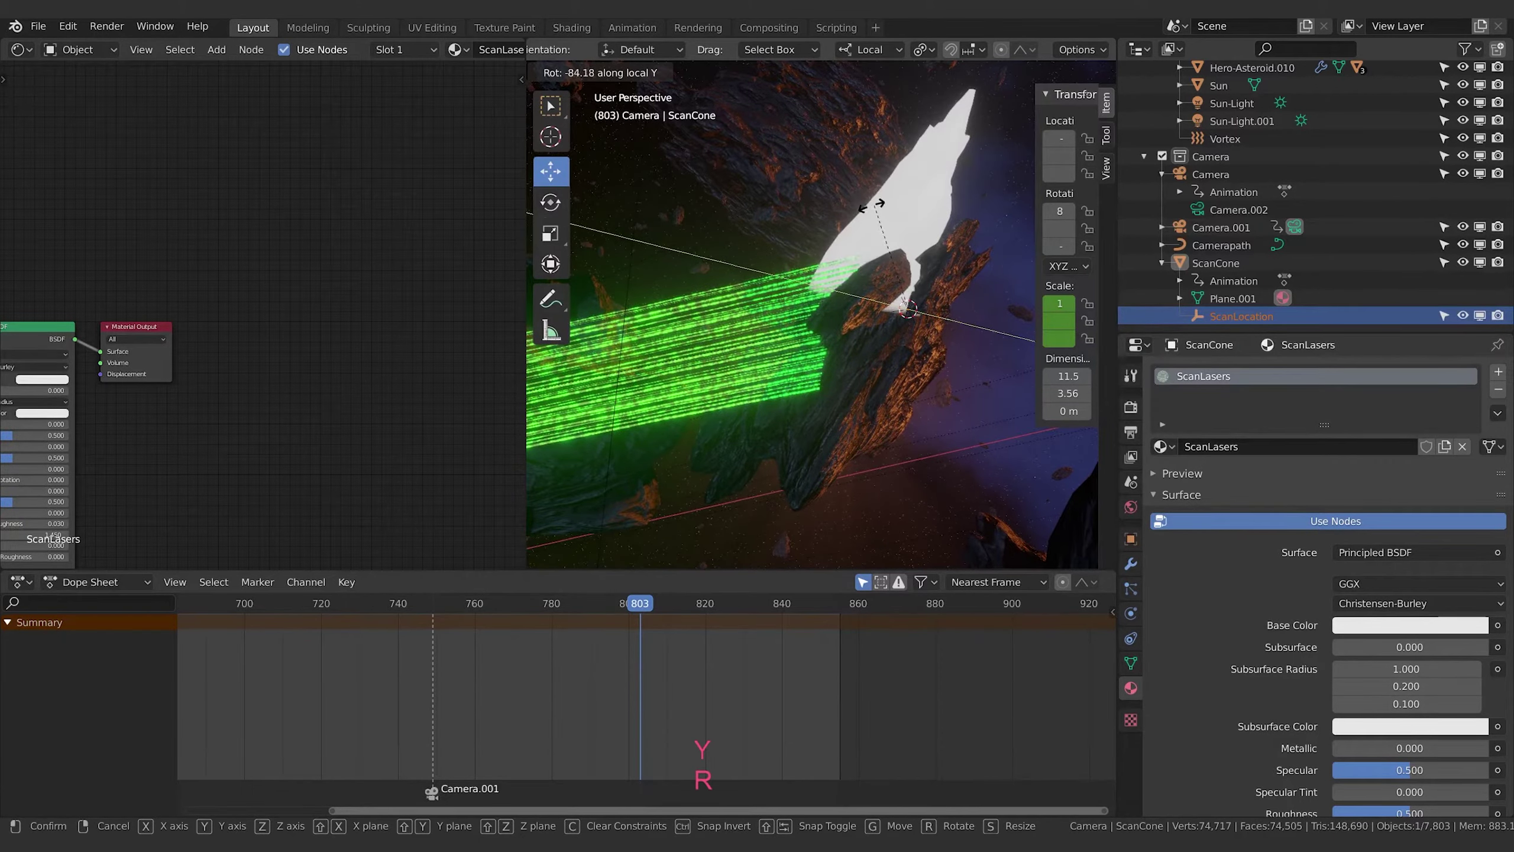
pyautogui.press('Escape')
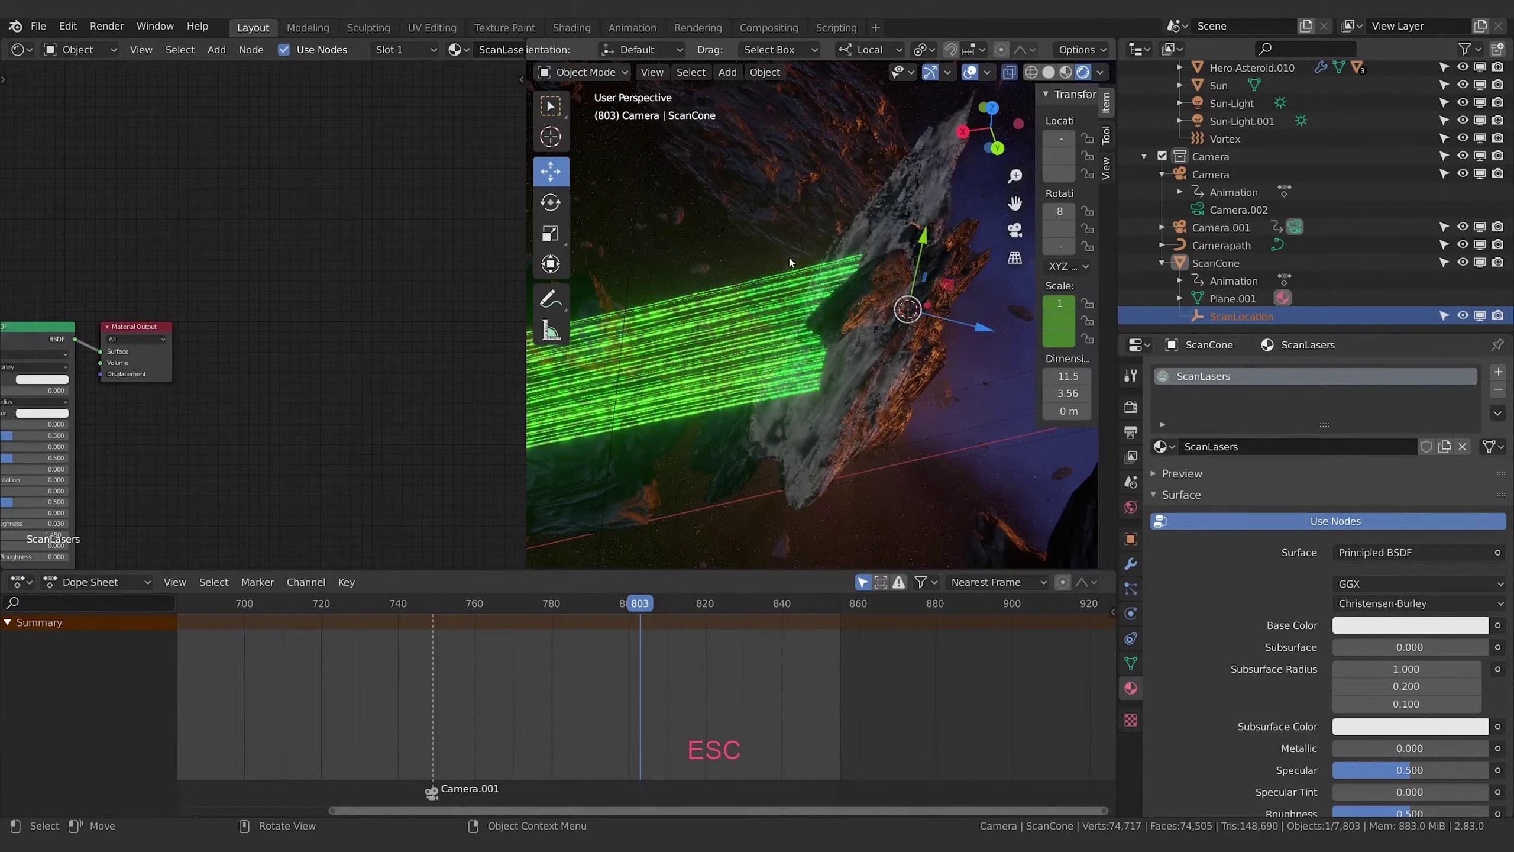
# Rotate the ScanLocation empty about -91° around its local Z axis
pyautogui.press('r')
pyautogui.press('z')
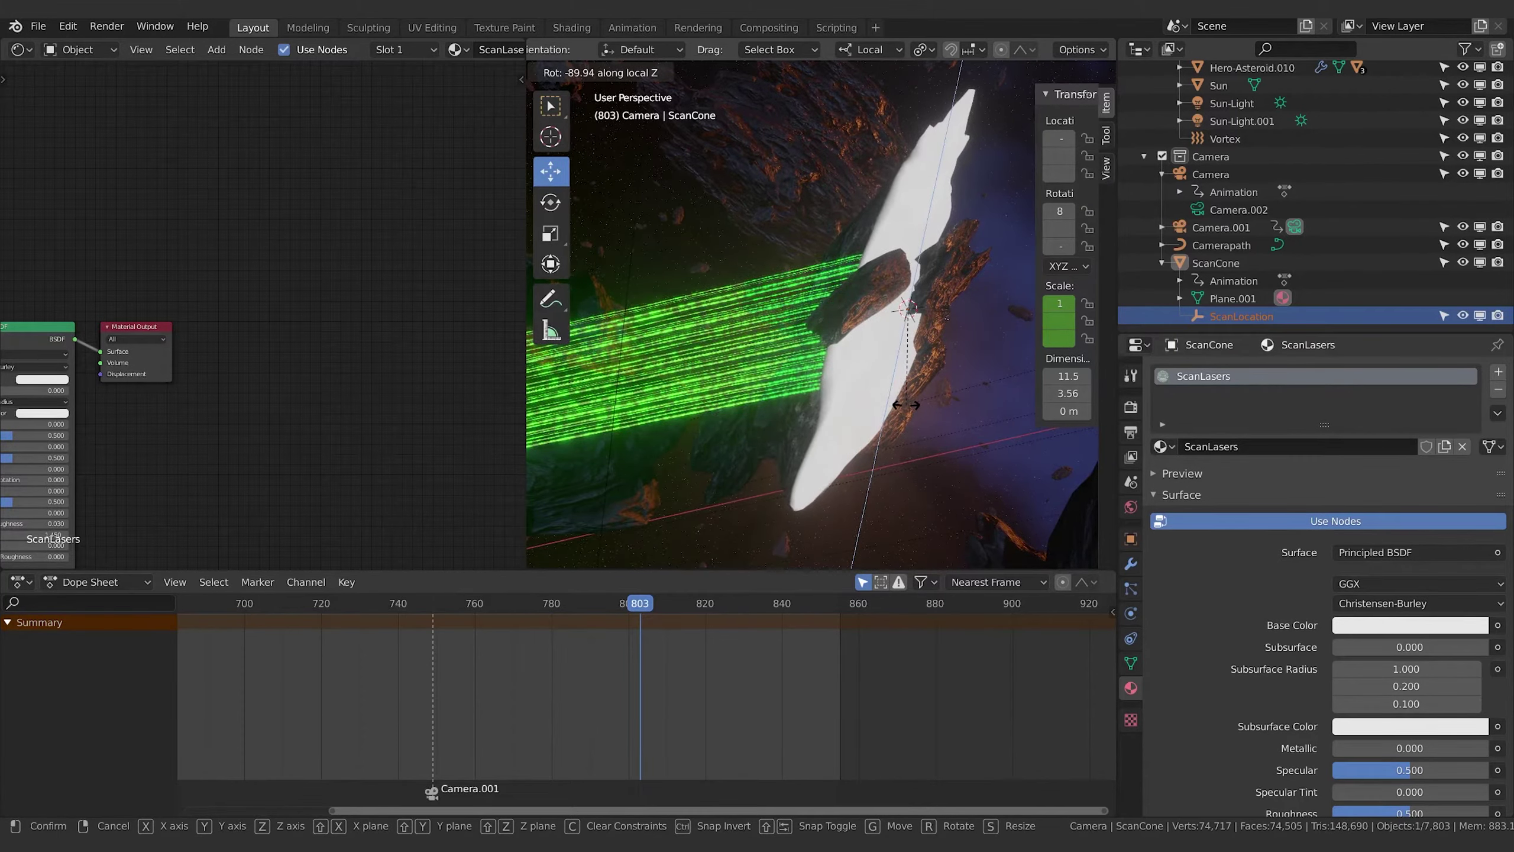
pyautogui.click(905, 405)
# Fine-tune ScanLocation's rotation around its local Z axis in small increments to align the asteroid's glowing gradient edge with the laser plane
pyautogui.moveTo(759, 330); pyautogui.dragTo(846, 358, button='middle')
pyautogui.press('r')
pyautogui.press('z')
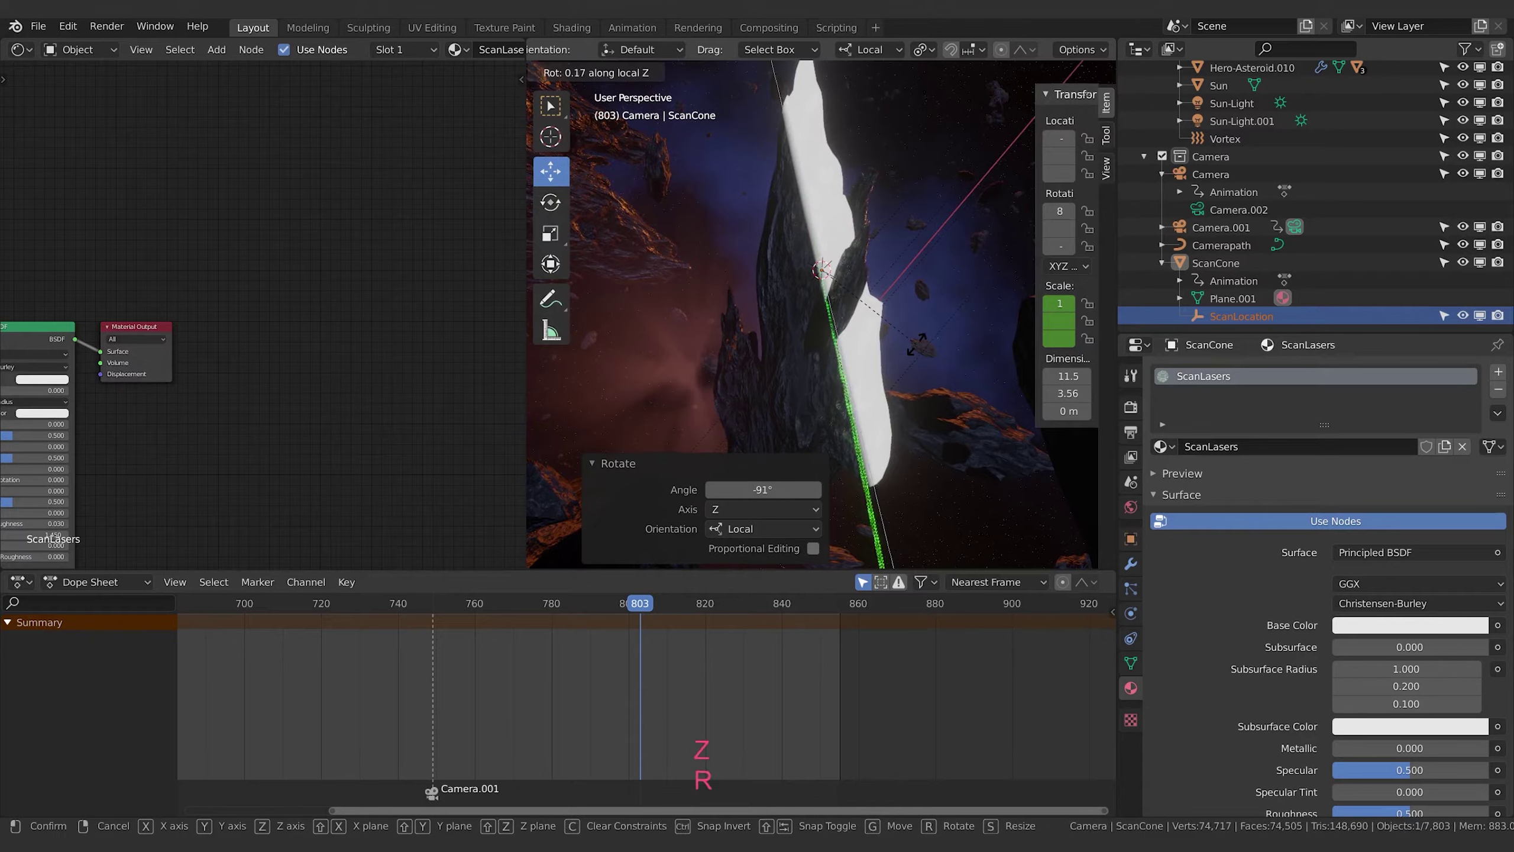
pyautogui.click(915, 342)
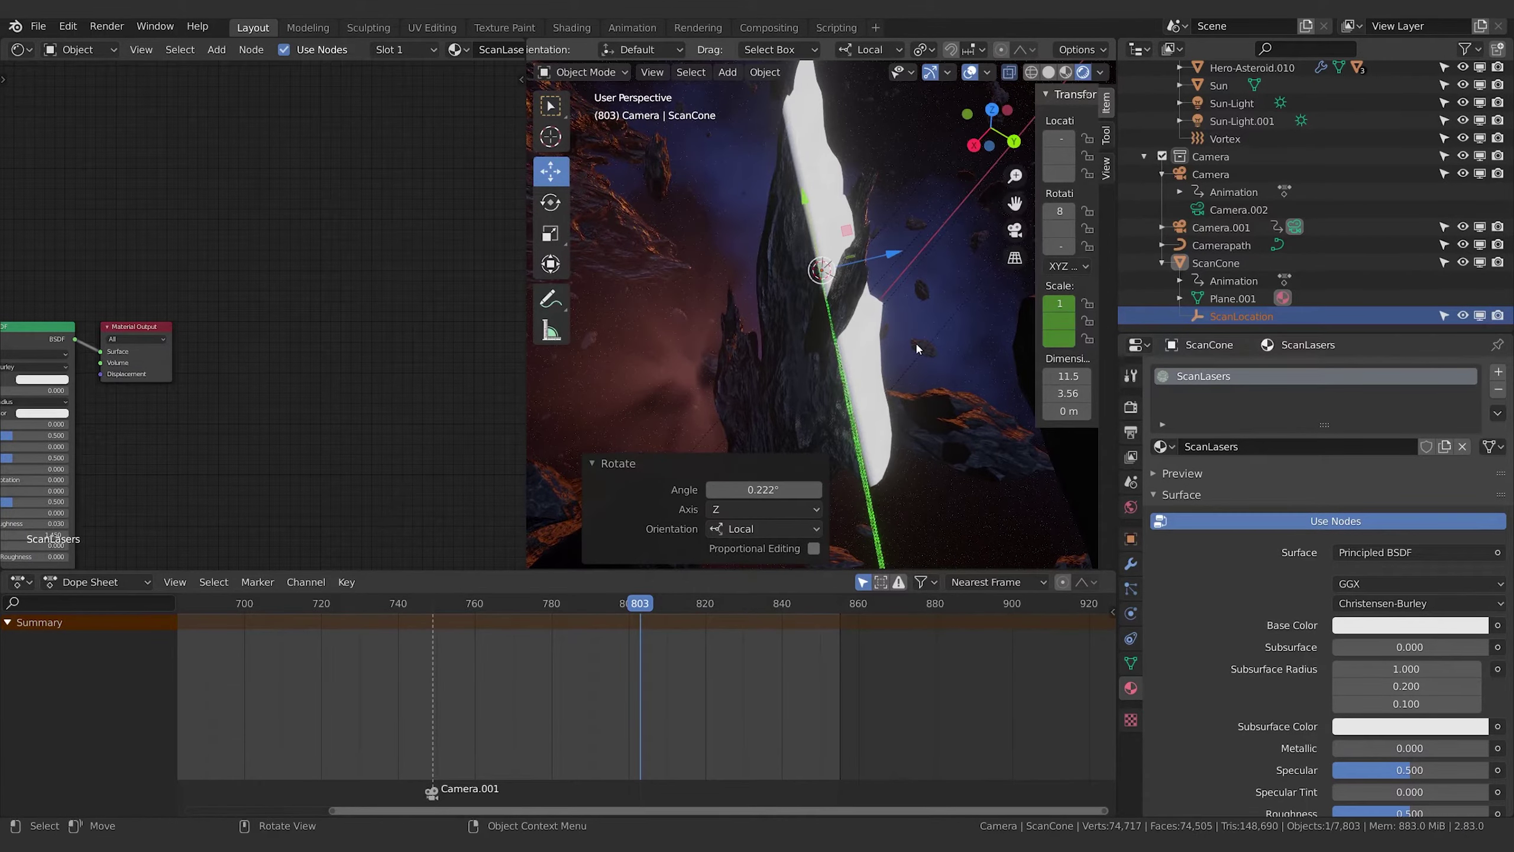
pyautogui.press('r')
pyautogui.press('z')
pyautogui.click(915, 343)
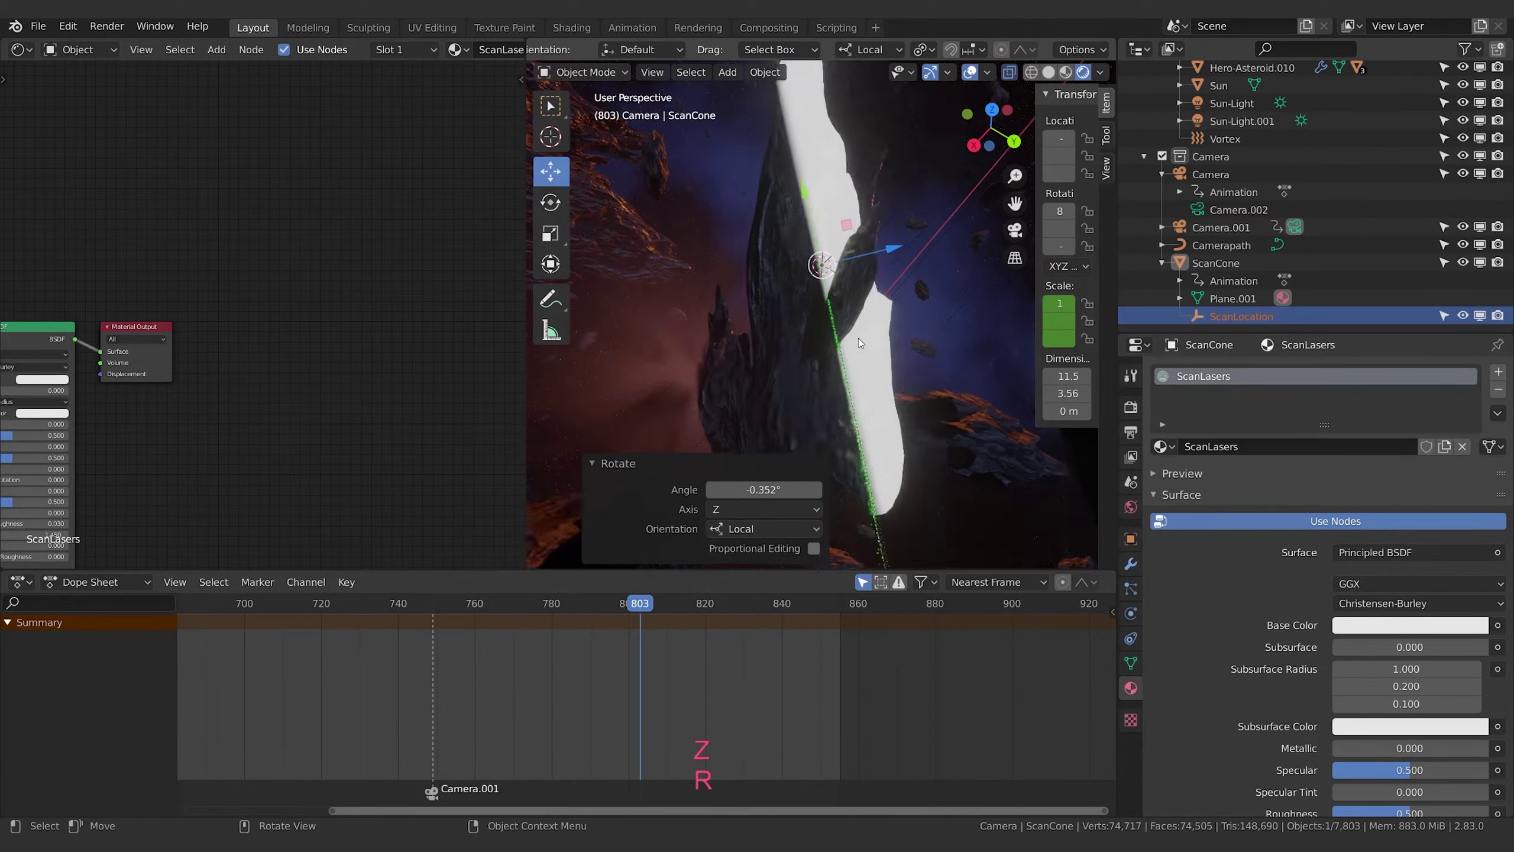
pyautogui.moveTo(858, 339)
pyautogui.mouseDown(button='middle')
pyautogui.moveTo(886, 330)
pyautogui.moveTo(838, 333)
pyautogui.mouseUp(button='middle')
pyautogui.press('r')
pyautogui.press('z')
pyautogui.click(881, 333)
pyautogui.press('r')
pyautogui.press('z')
pyautogui.click(887, 330)
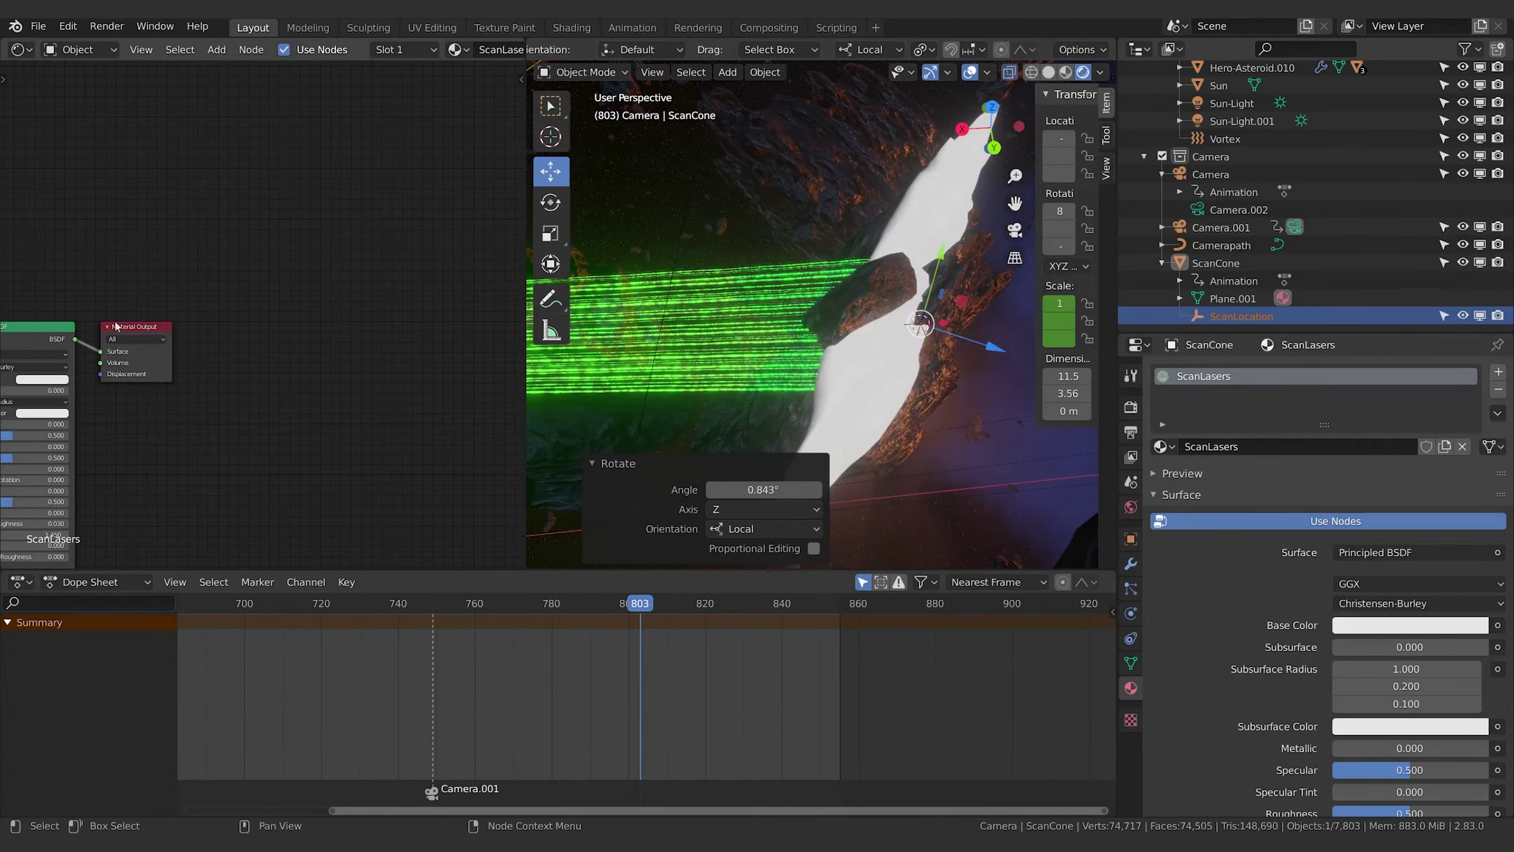
# Add a third stop to the ColorRamp driving the asteroid's emission, place it at position 0.220, and set its color to black
pyautogui.keyDown('shift'); pyautogui.moveTo(281, 330); pyautogui.dragTo(482, 315, button='middle'); pyautogui.keyUp('shift')
pyautogui.click(832, 430)
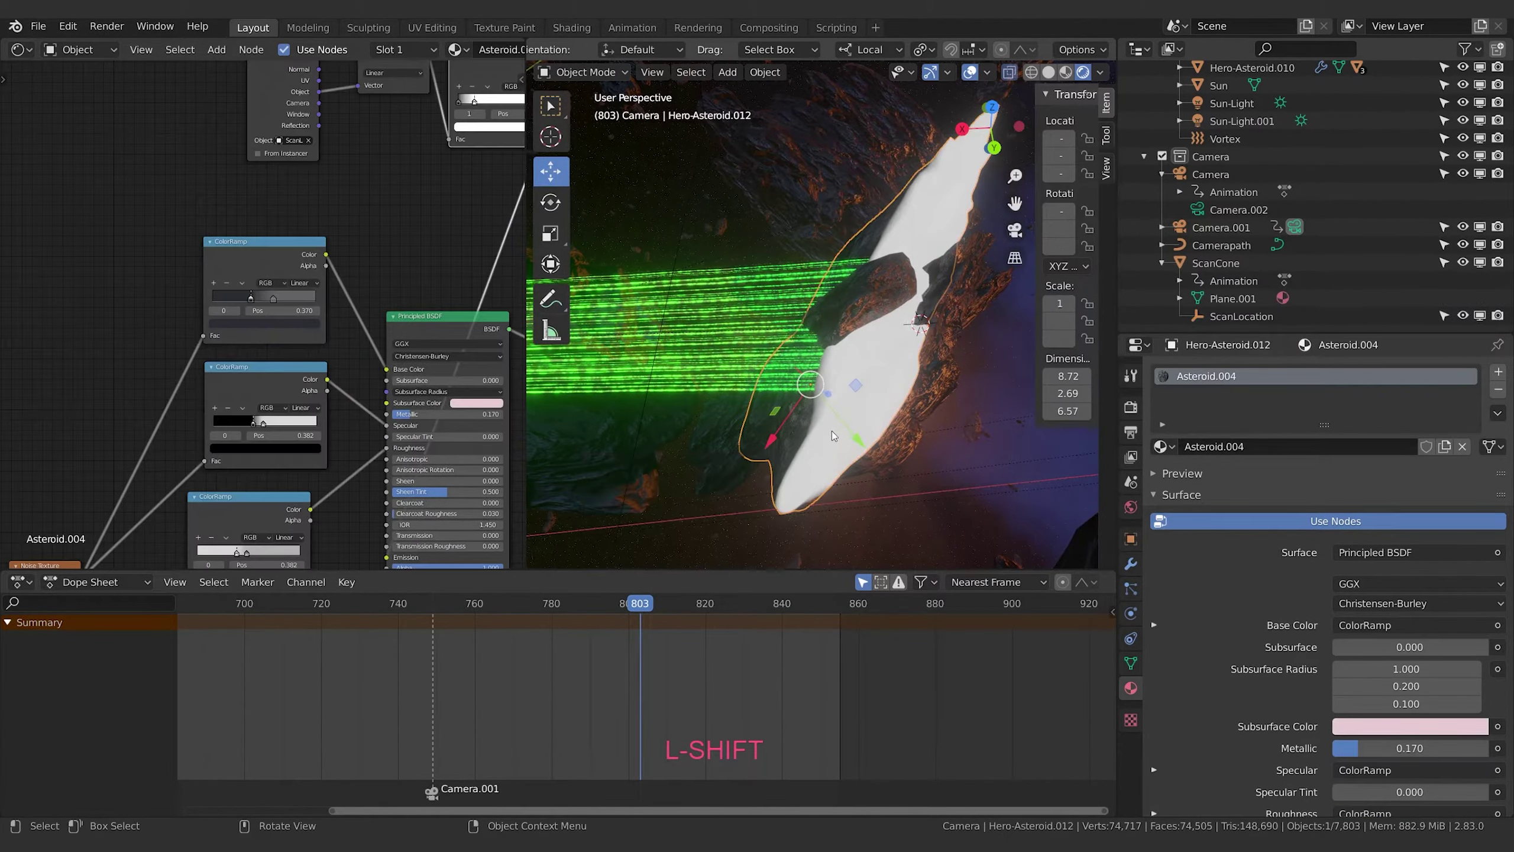
pyautogui.keyDown('shift'); pyautogui.moveTo(303, 173); pyautogui.dragTo(282, 312, button='middle'); pyautogui.keyUp('shift')
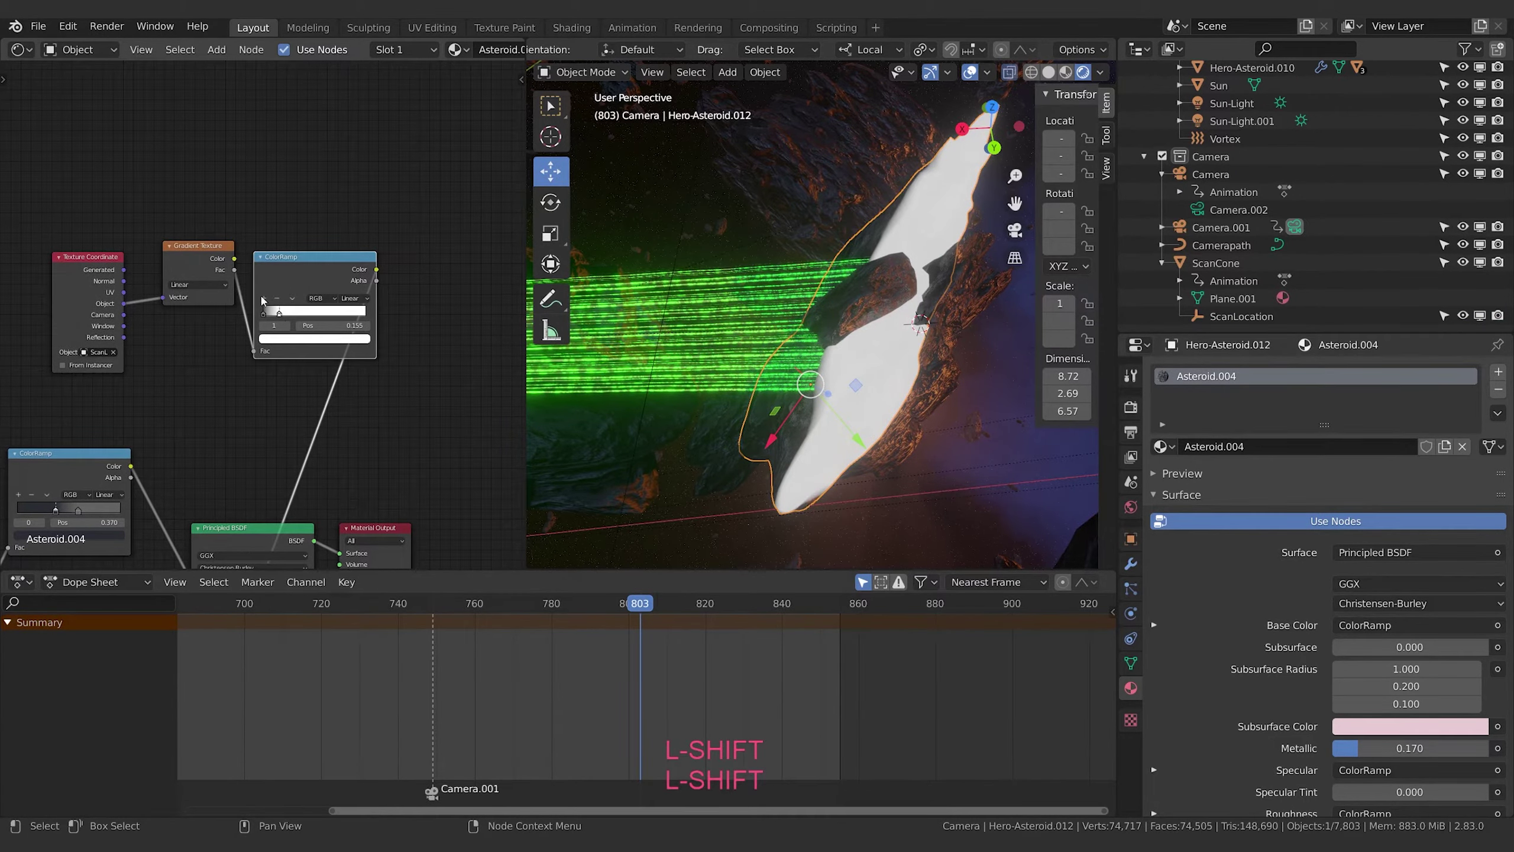
pyautogui.click(264, 298)
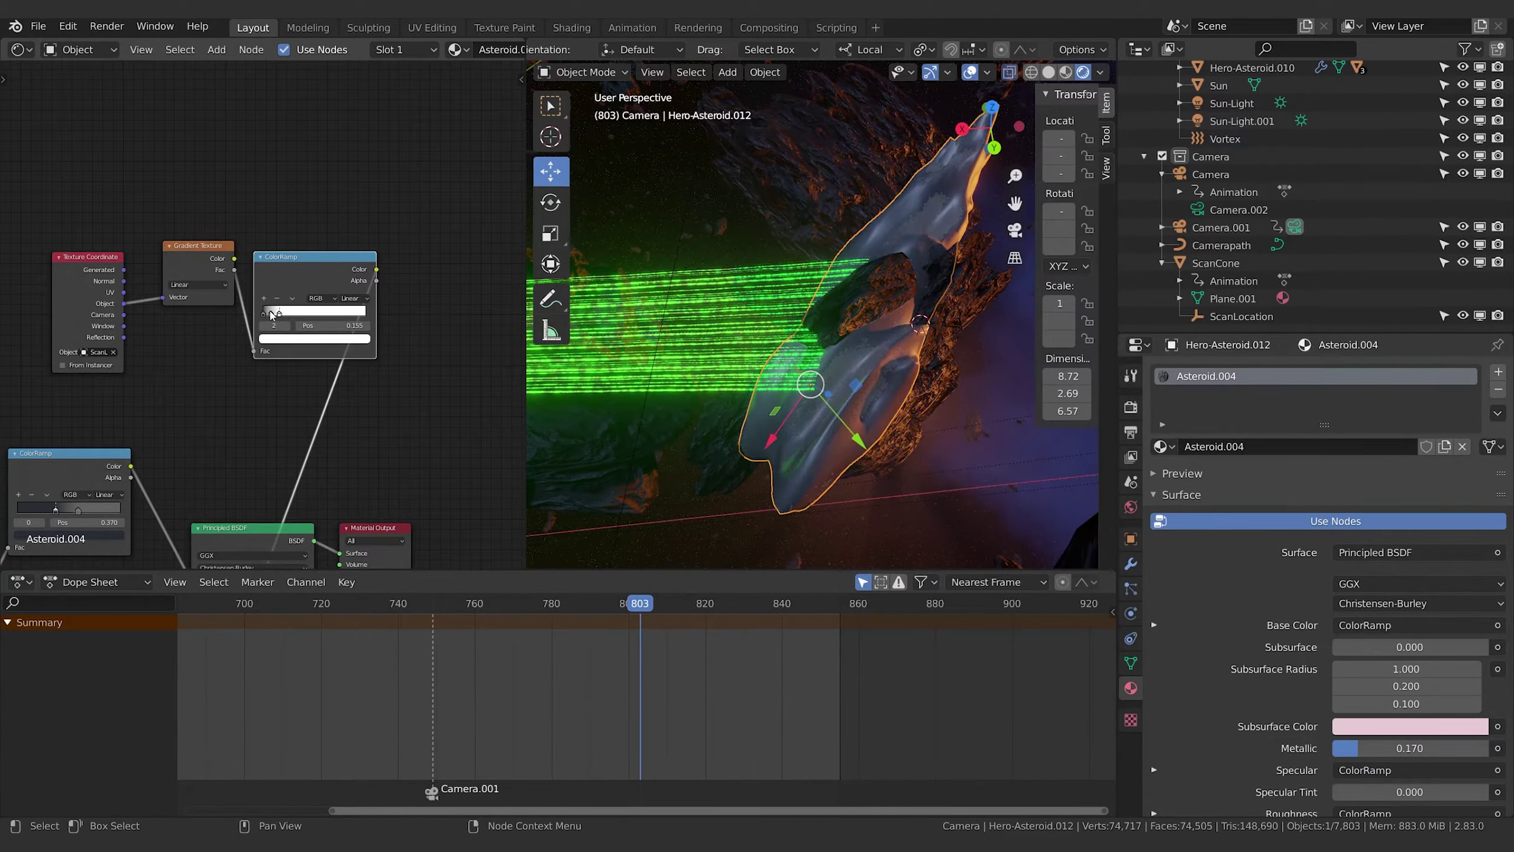
pyautogui.scroll(3, 271, 316)
pyautogui.moveTo(298, 311); pyautogui.dragTo(313, 361)
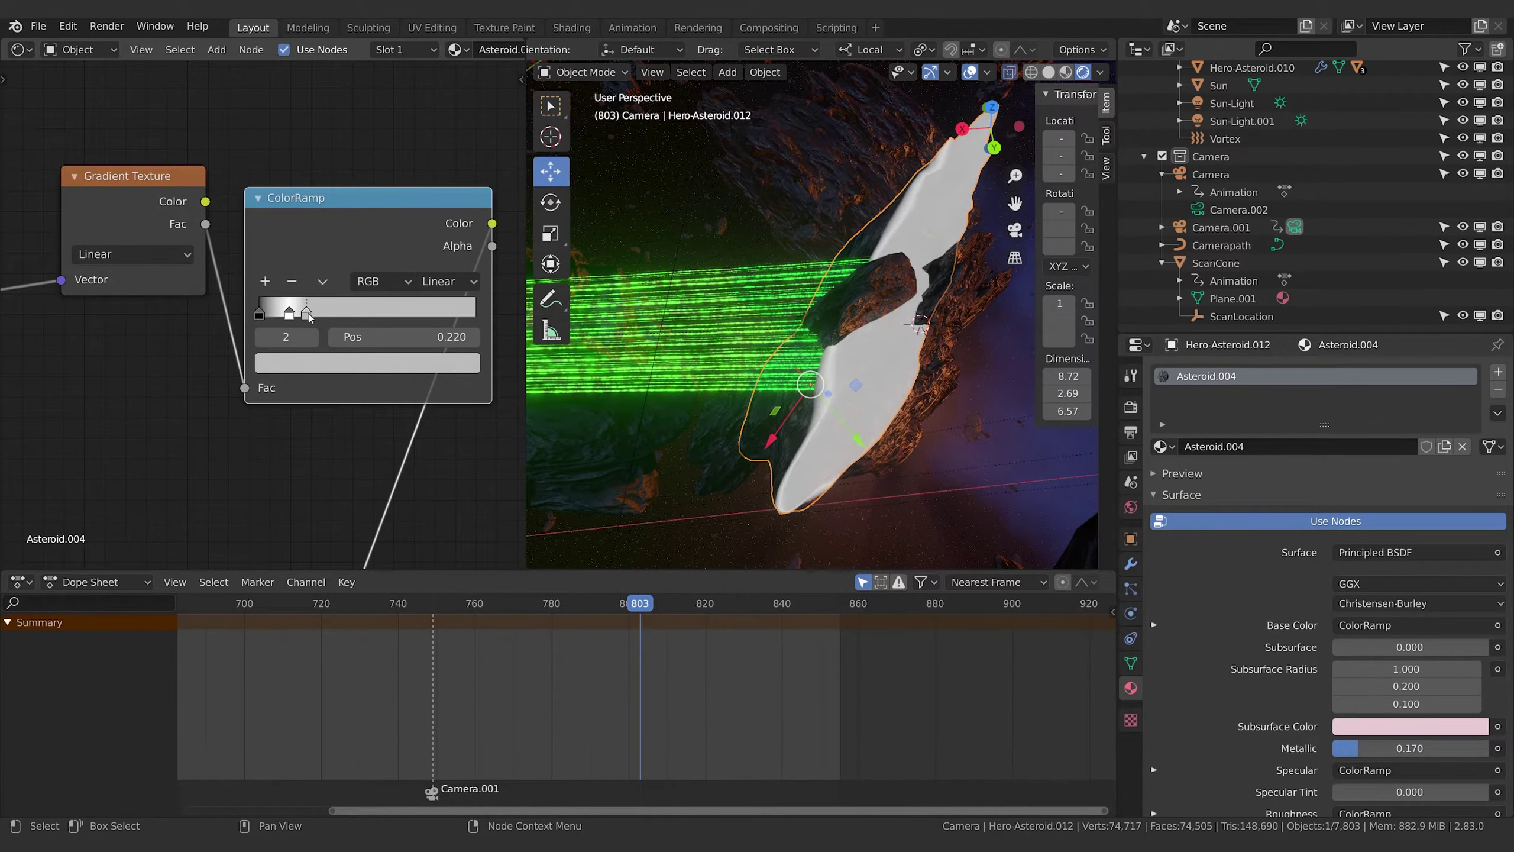
pyautogui.click(313, 358)
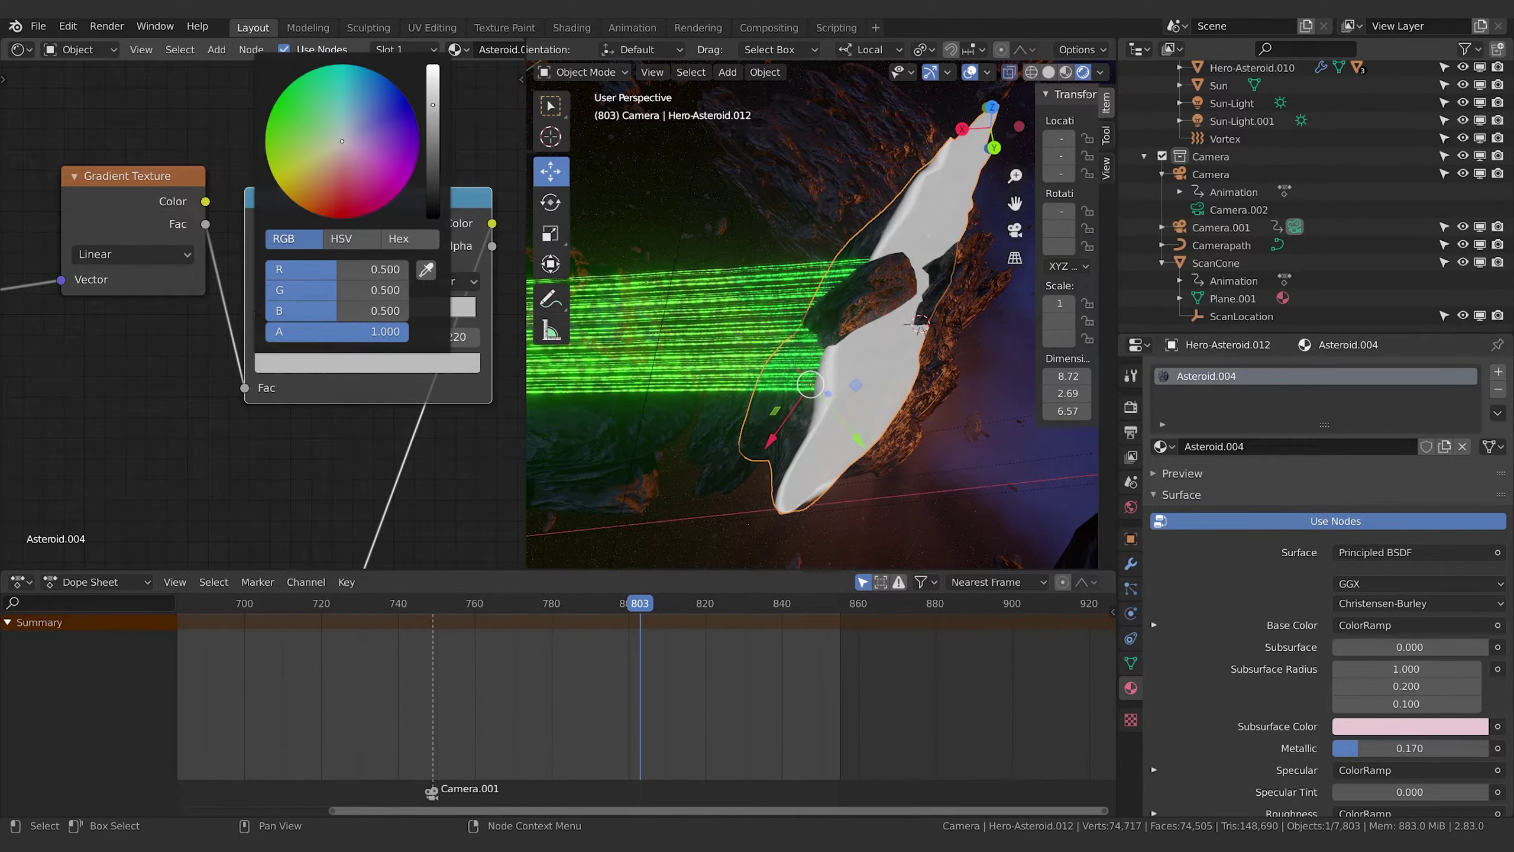
pyautogui.moveTo(431, 198); pyautogui.dragTo(432, 219)
# Narrow the ColorRamp's white band to a thin line near the ramp's start, with the last black stop at 0.059
pyautogui.moveTo(293, 312); pyautogui.dragTo(284, 318)
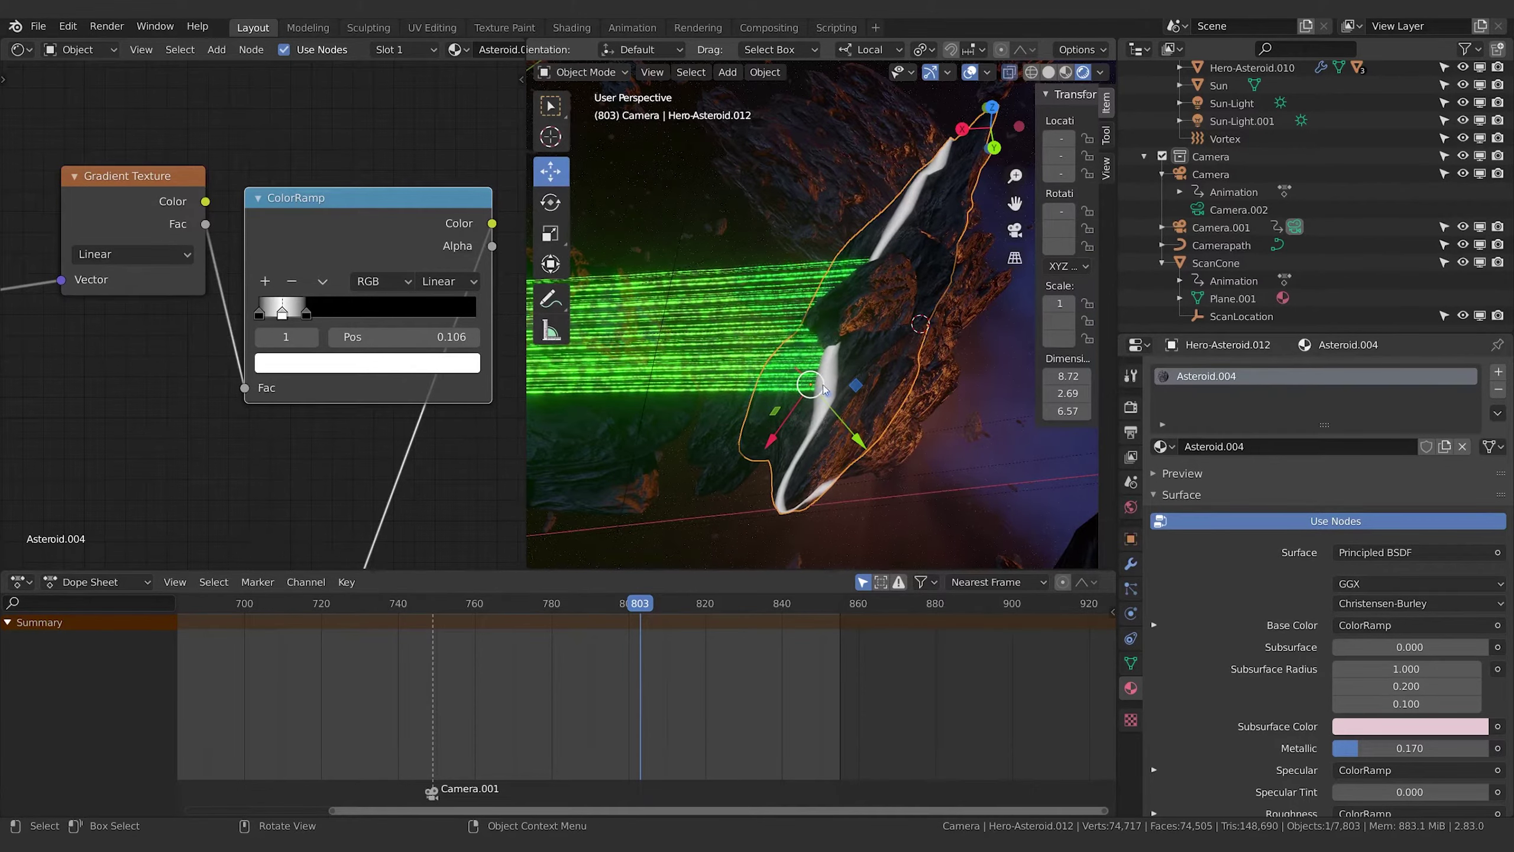
pyautogui.moveTo(306, 314); pyautogui.dragTo(279, 316)
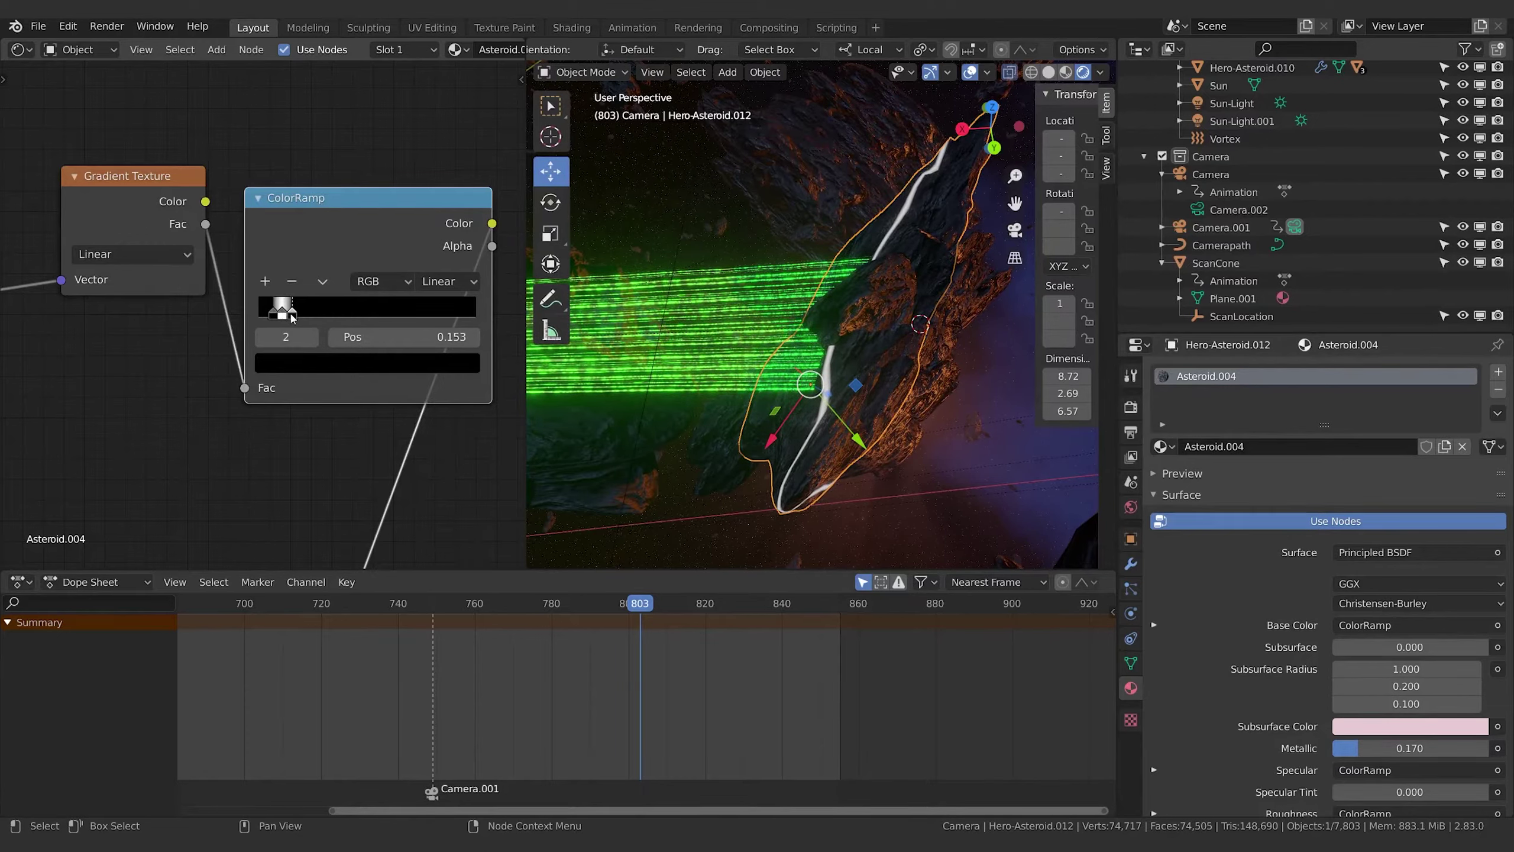
pyautogui.moveTo(282, 314); pyautogui.dragTo(270, 310)
pyautogui.moveTo(727, 307); pyautogui.dragTo(841, 327, button='middle')
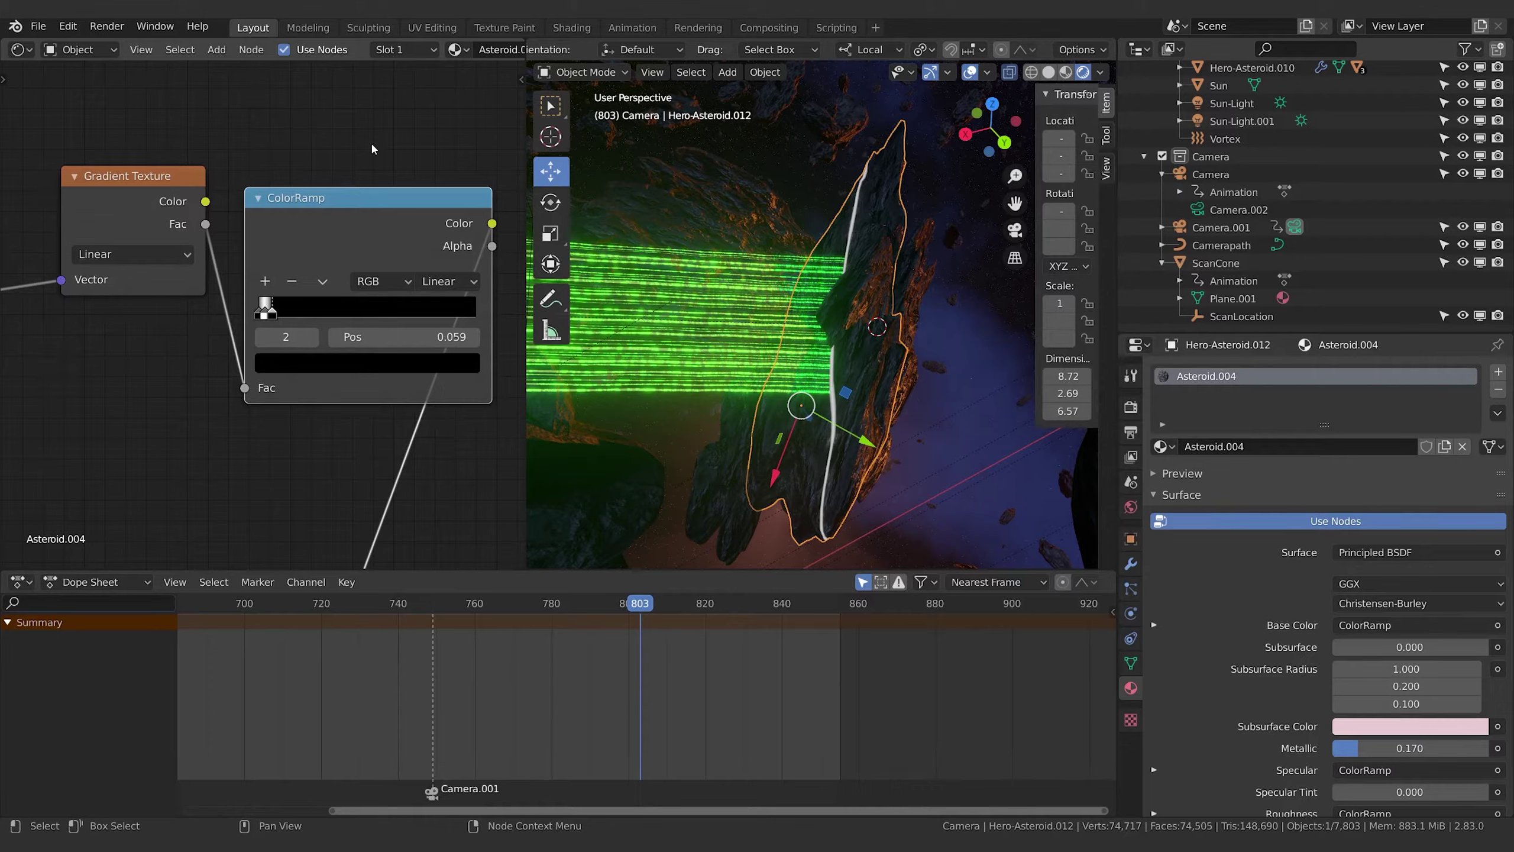
# Move the Texture Coordinate, Gradient Texture and ColorRamp nodes together, clear of the asteroid's other shader nodes
pyautogui.scroll(-2, 381, 185)
pyautogui.keyDown('shift'); pyautogui.click(228, 181); pyautogui.keyUp('shift')
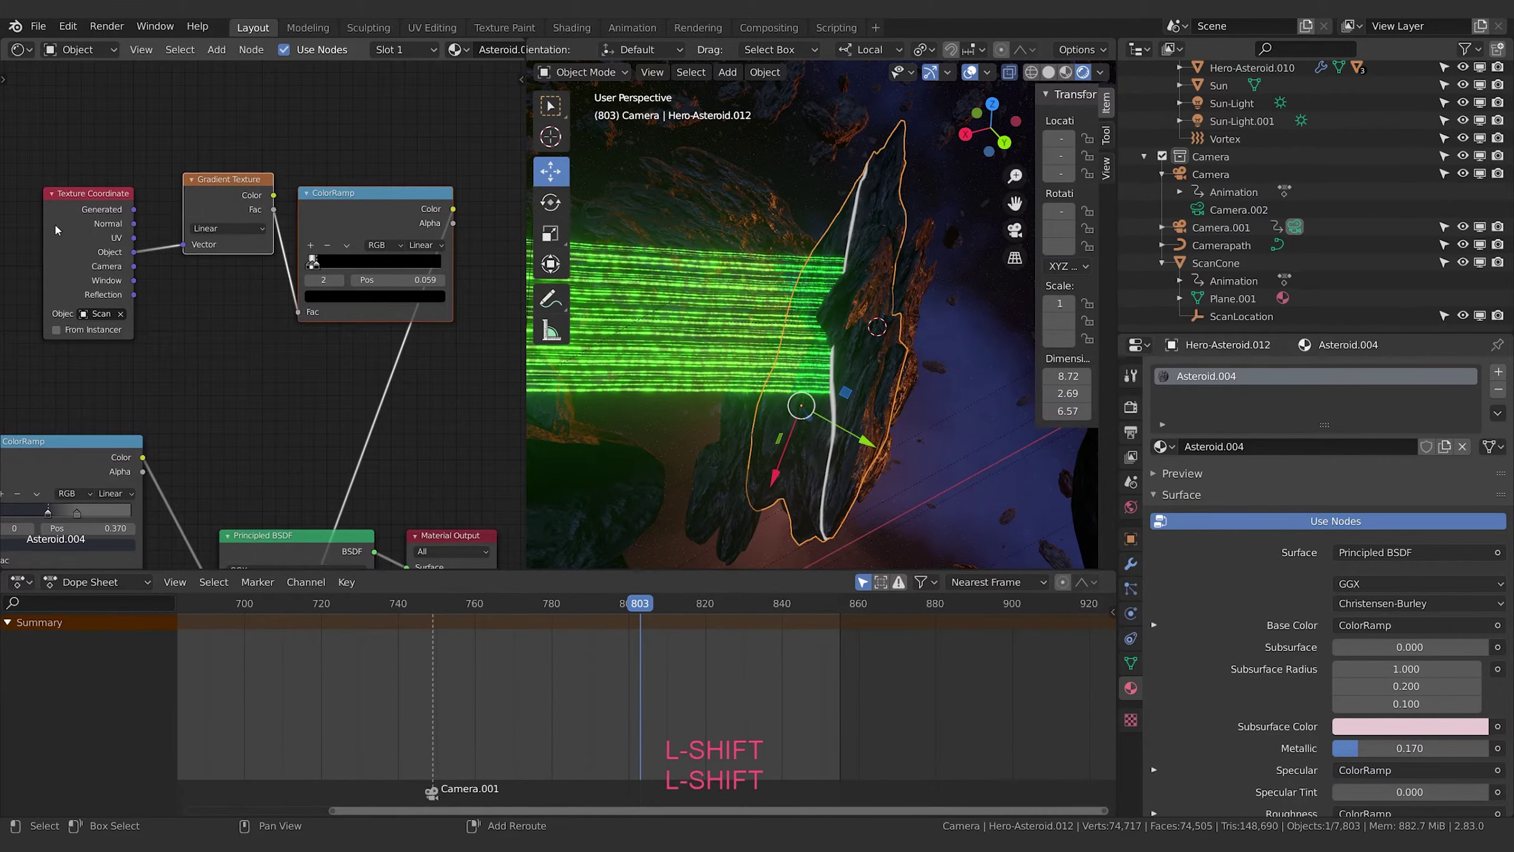
pyautogui.keyDown('shift'); pyautogui.click(55, 222); pyautogui.keyUp('shift')
pyautogui.press('g')
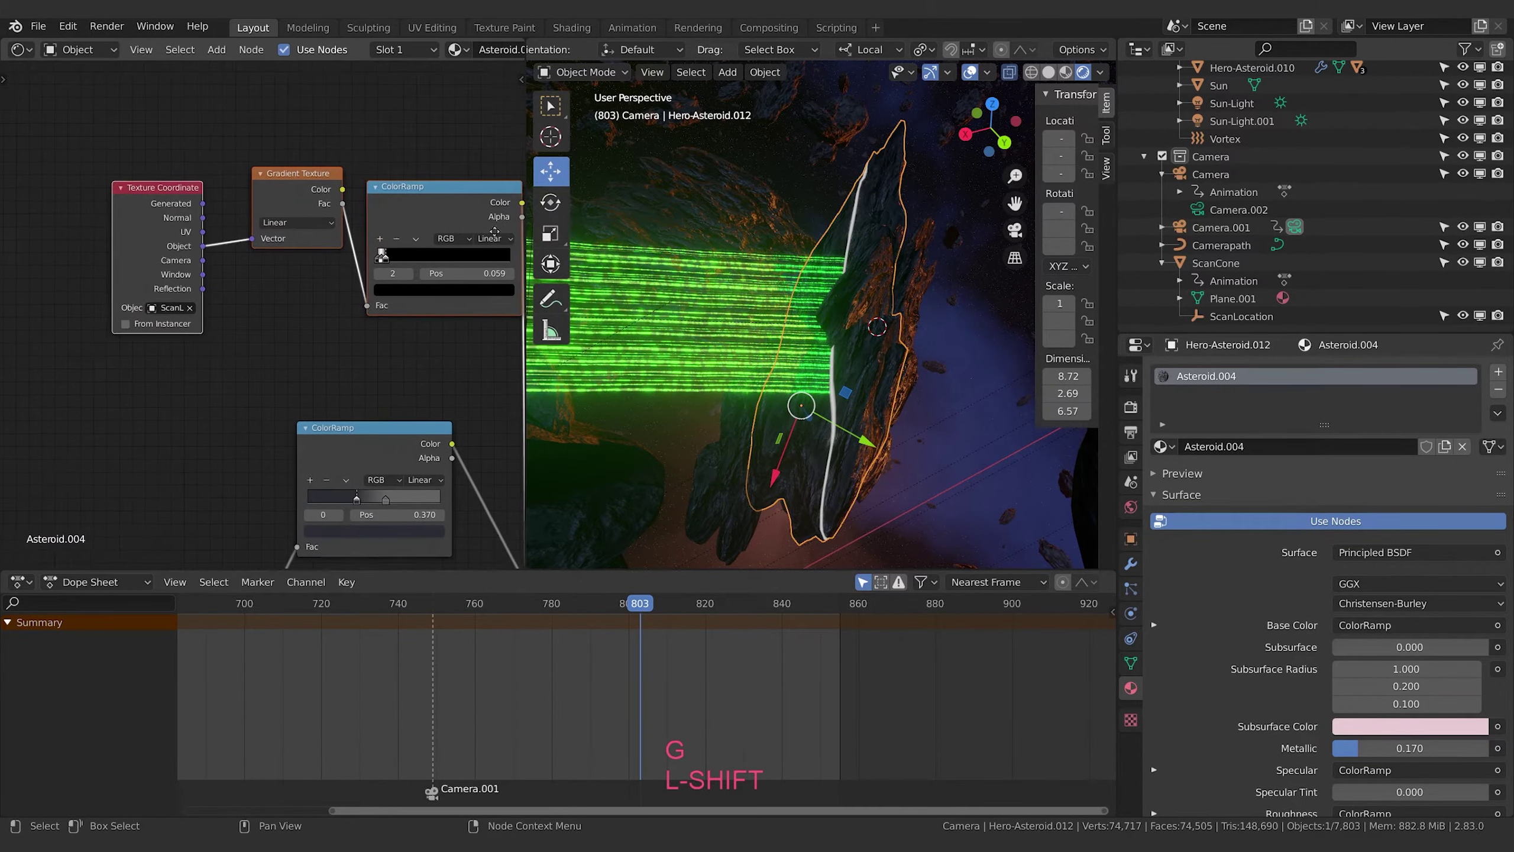
pyautogui.click(228, 235)
pyautogui.scroll(-4, 444, 258)
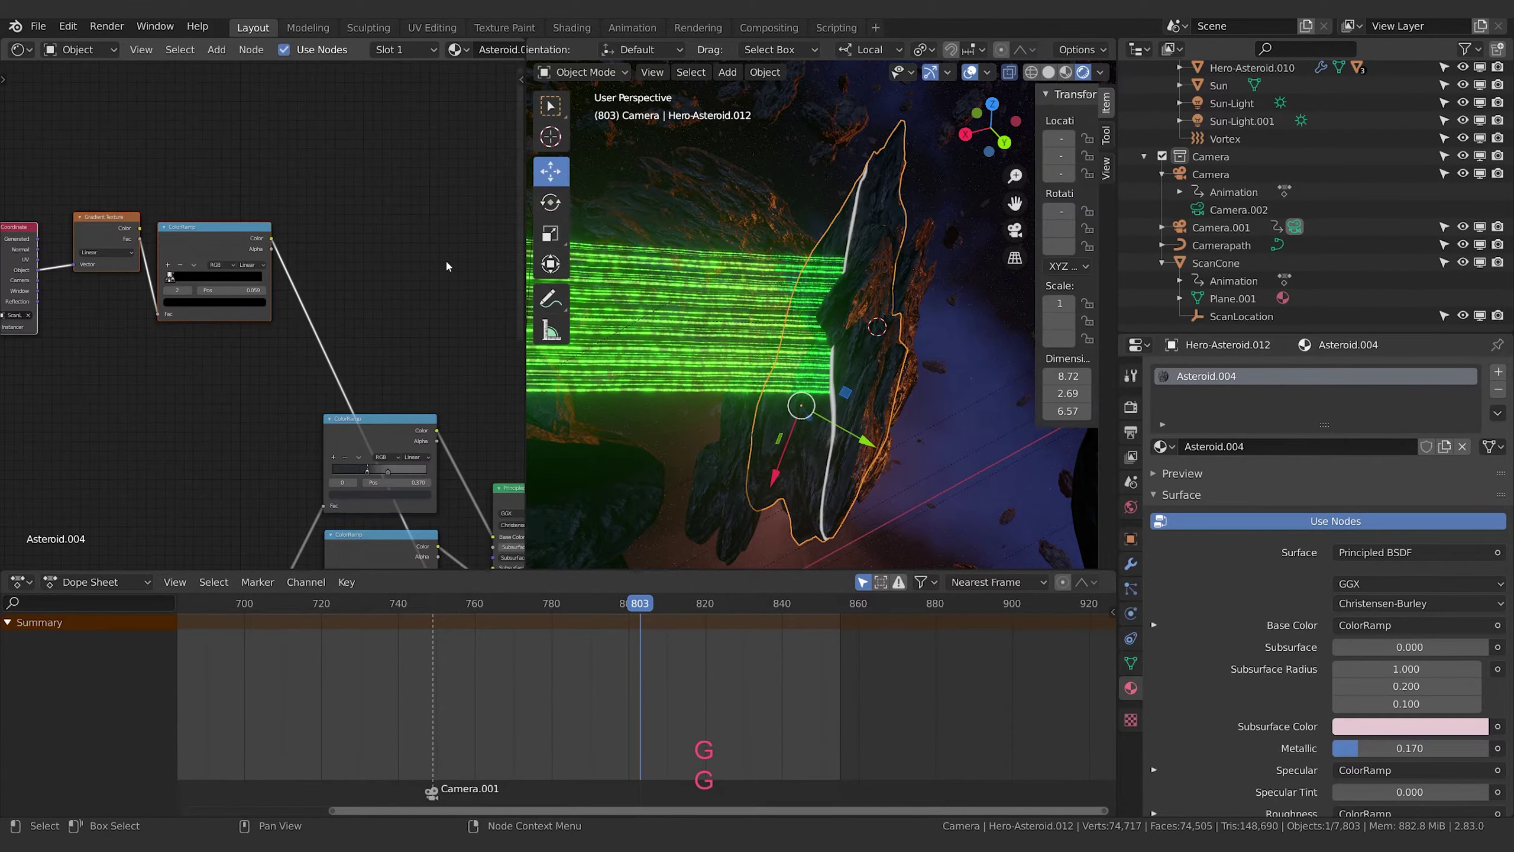
pyautogui.keyDown('shift'); pyautogui.moveTo(423, 404); pyautogui.dragTo(248, 314, button='middle'); pyautogui.keyUp('shift')
pyautogui.press('g')
pyautogui.click(361, 252)
# Move the Principled BSDF and Material Output nodes farther right to make room in the node tree
pyautogui.moveTo(355, 251); pyautogui.dragTo(142, 129, button='middle')
pyautogui.click(188, 278)
pyautogui.keyDown('shift'); pyautogui.click(283, 277); pyautogui.keyUp('shift')
pyautogui.press('g')
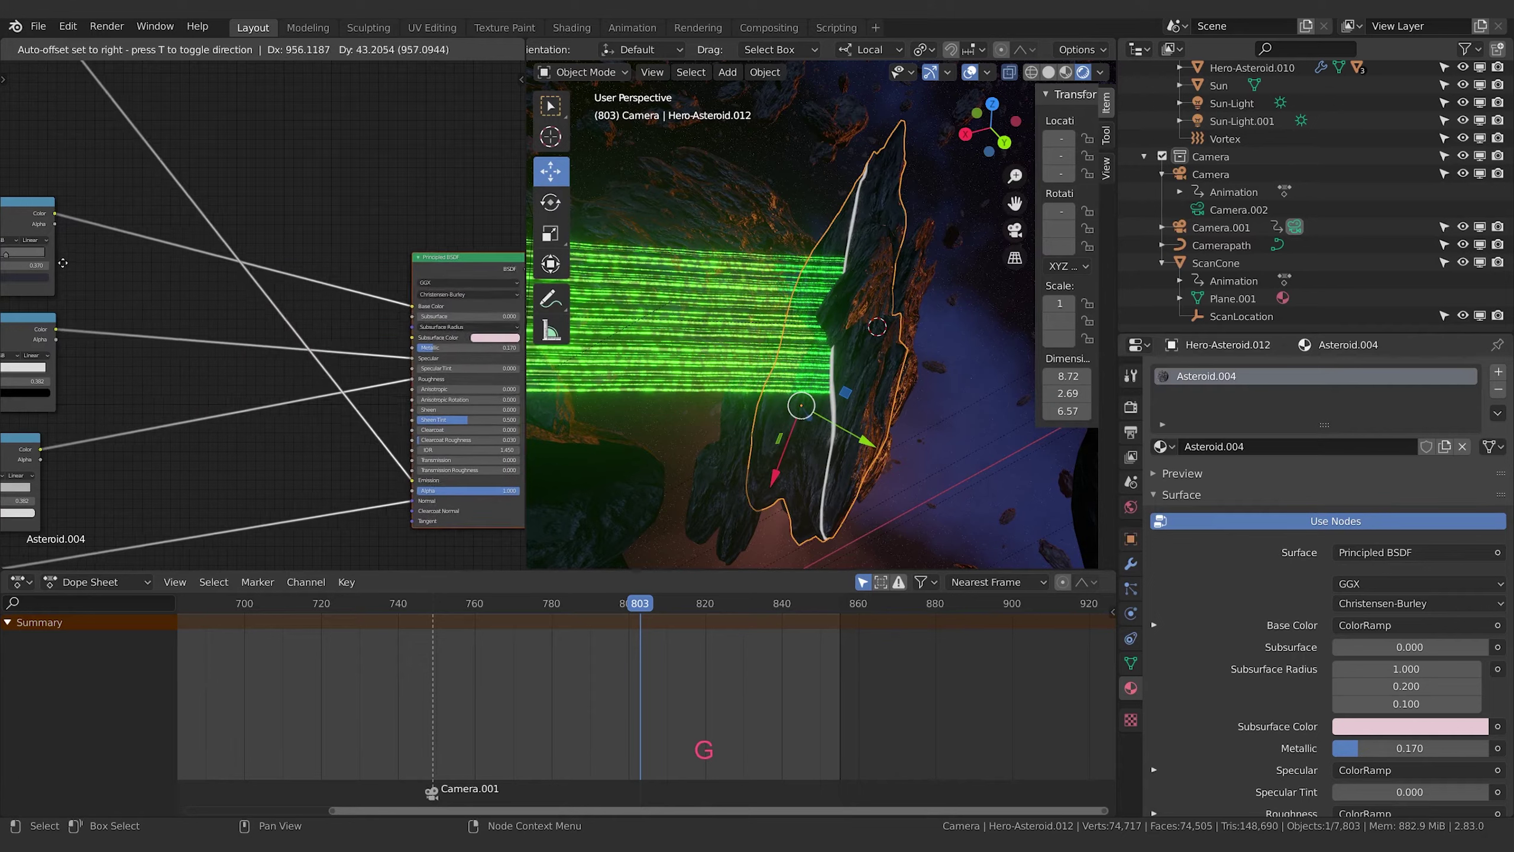
pyautogui.click(588, 264)
# Duplicate the Gradient Texture node and place the copy above the original
pyautogui.keyDown('shift'); pyautogui.moveTo(280, 133); pyautogui.dragTo(308, 244, button='middle'); pyautogui.keyUp('shift')
pyautogui.scroll(-5, 248, 223)
pyautogui.moveTo(191, 160); pyautogui.dragTo(392, 261, button='middle')
pyautogui.scroll(-2, 392, 261)
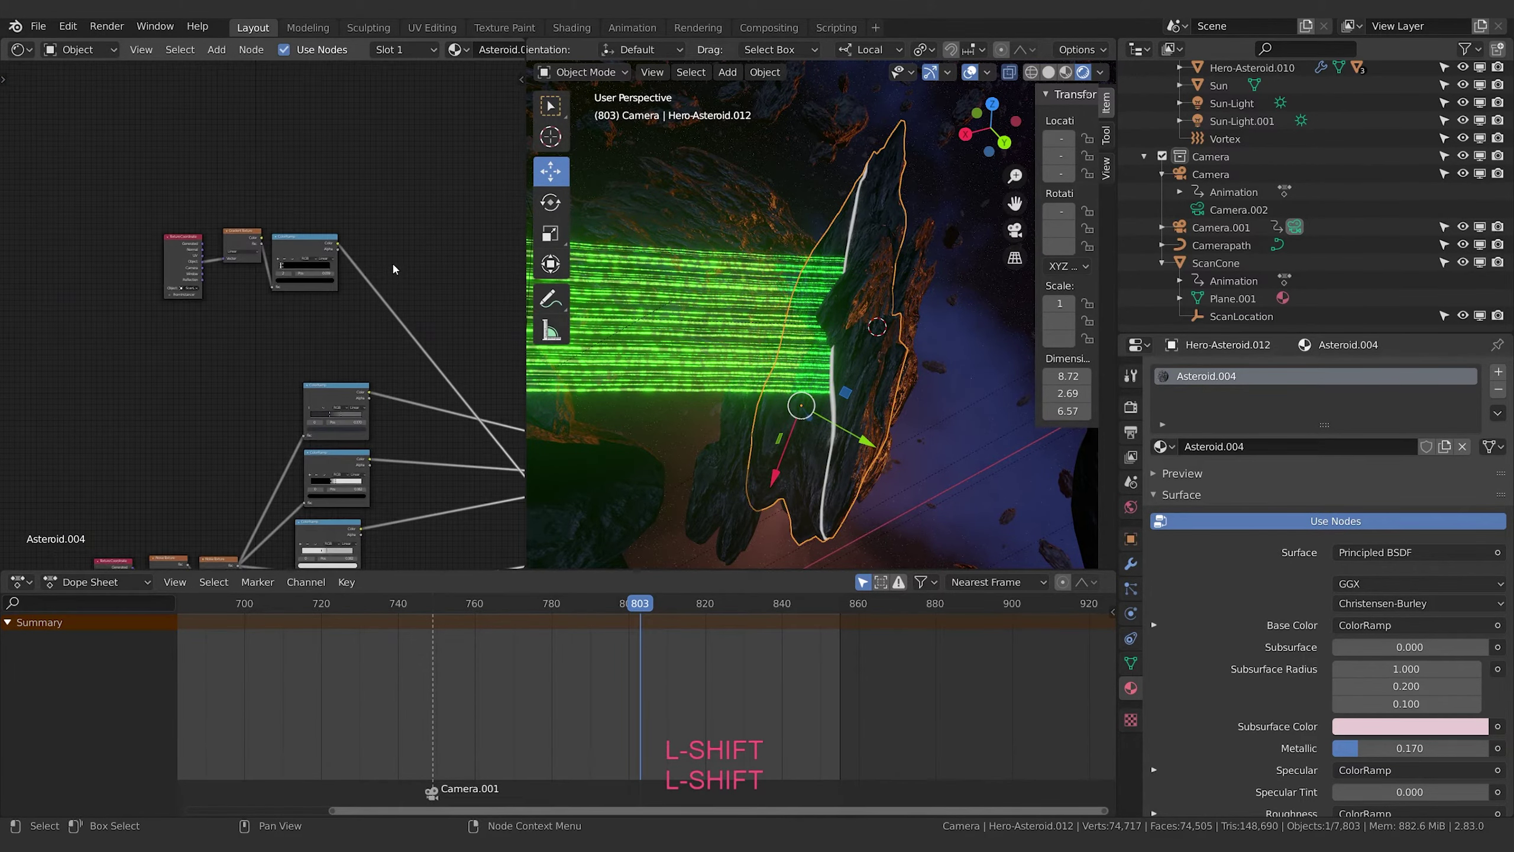
pyautogui.scroll(7, 389, 257)
pyautogui.moveTo(441, 215); pyautogui.dragTo(388, 241, button='middle')
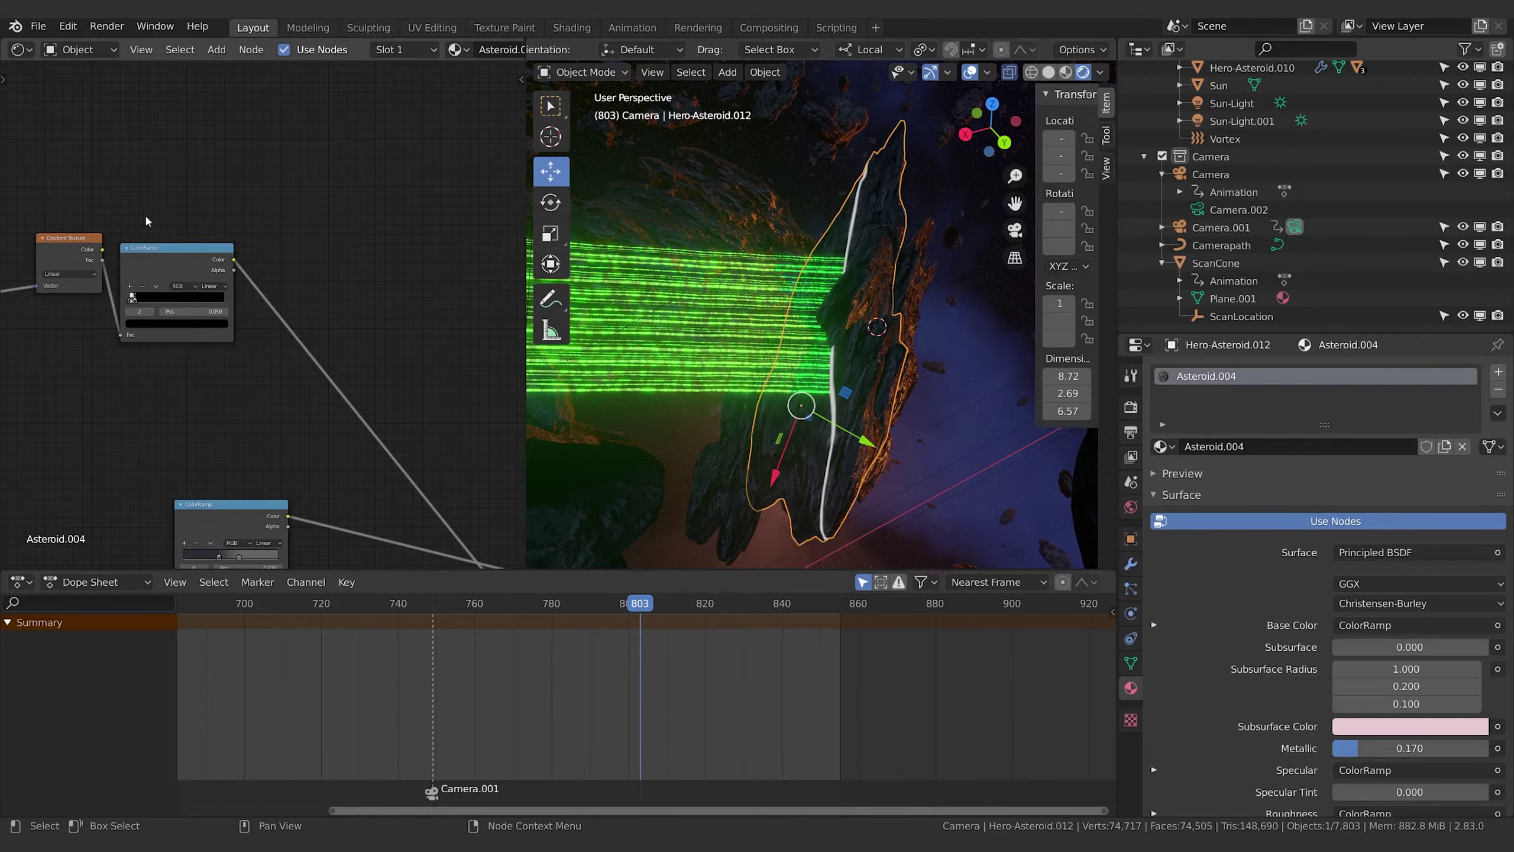
pyautogui.moveTo(32, 272); pyautogui.dragTo(81, 268, button='middle')
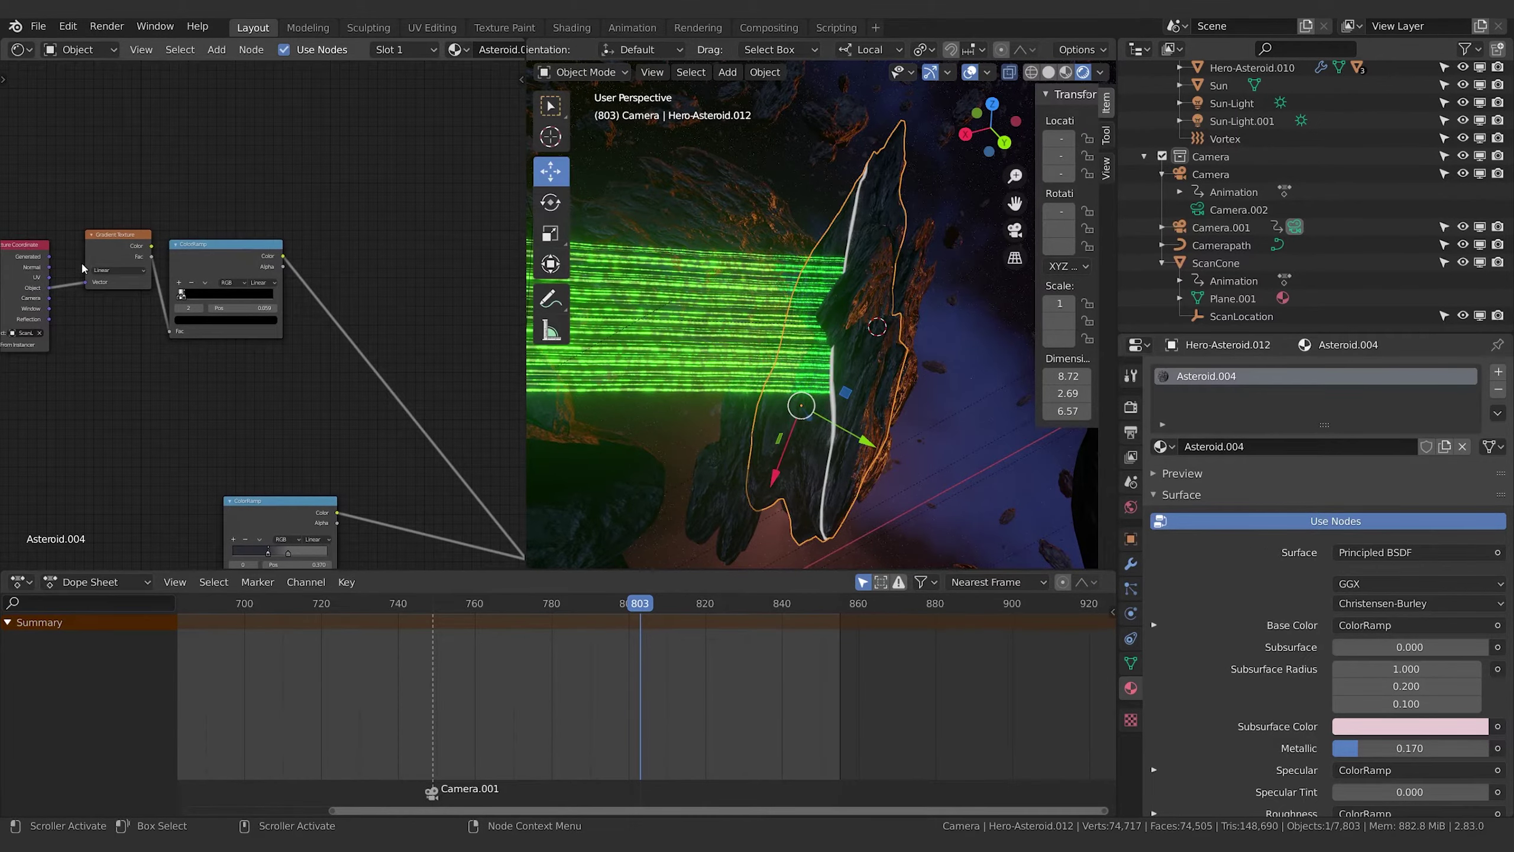
pyautogui.hotkey('shift', 'd')
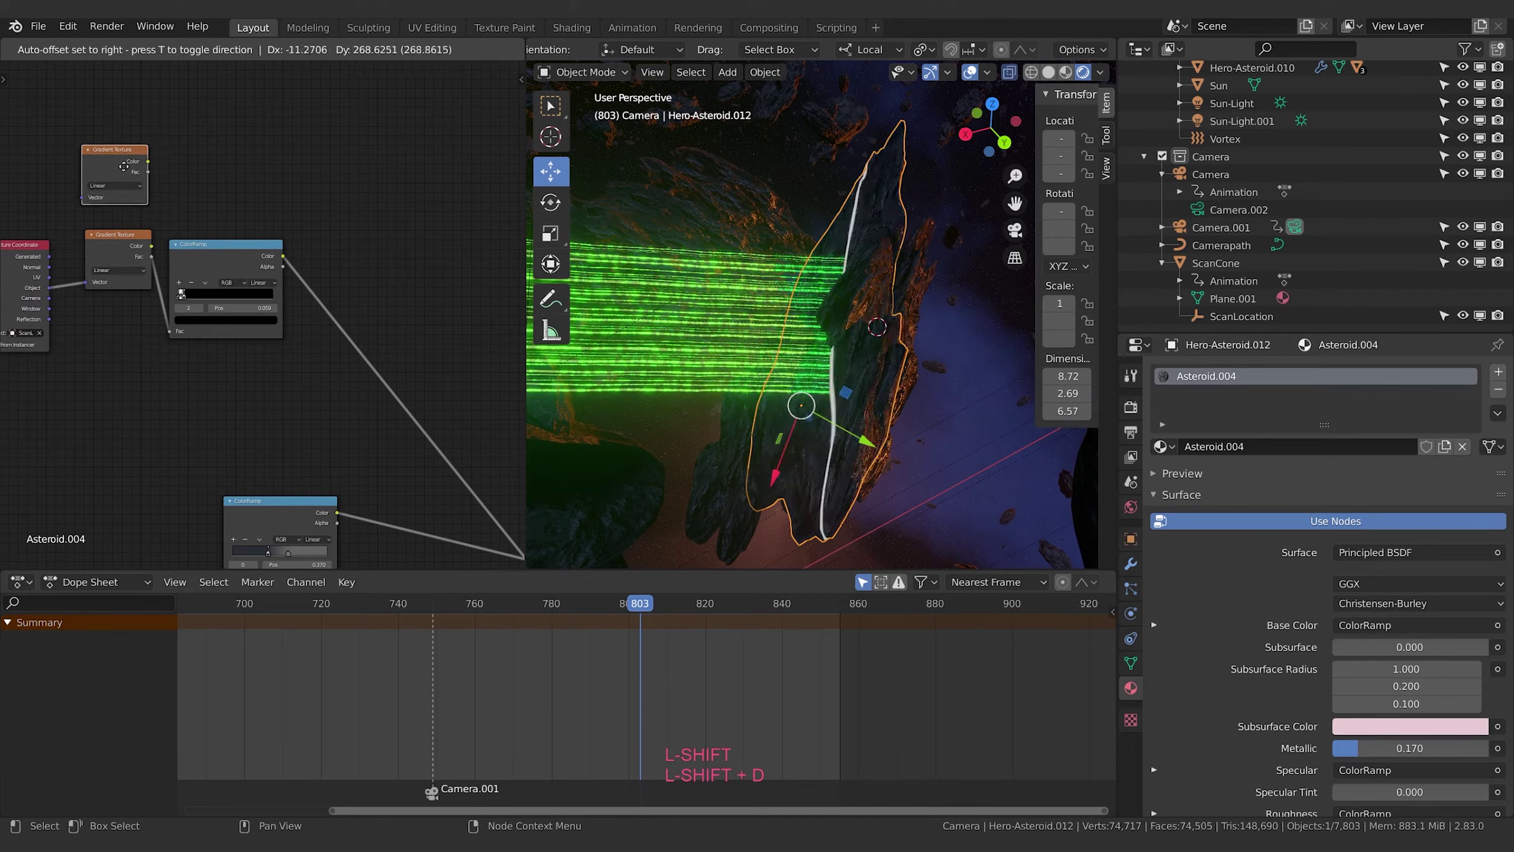
pyautogui.click(133, 179)
# Set the duplicated Gradient Texture to Spherical and connect the Texture Coordinate's Object output to its Vector input
pyautogui.moveTo(183, 167); pyautogui.dragTo(272, 243, button='middle')
pyautogui.click(228, 263)
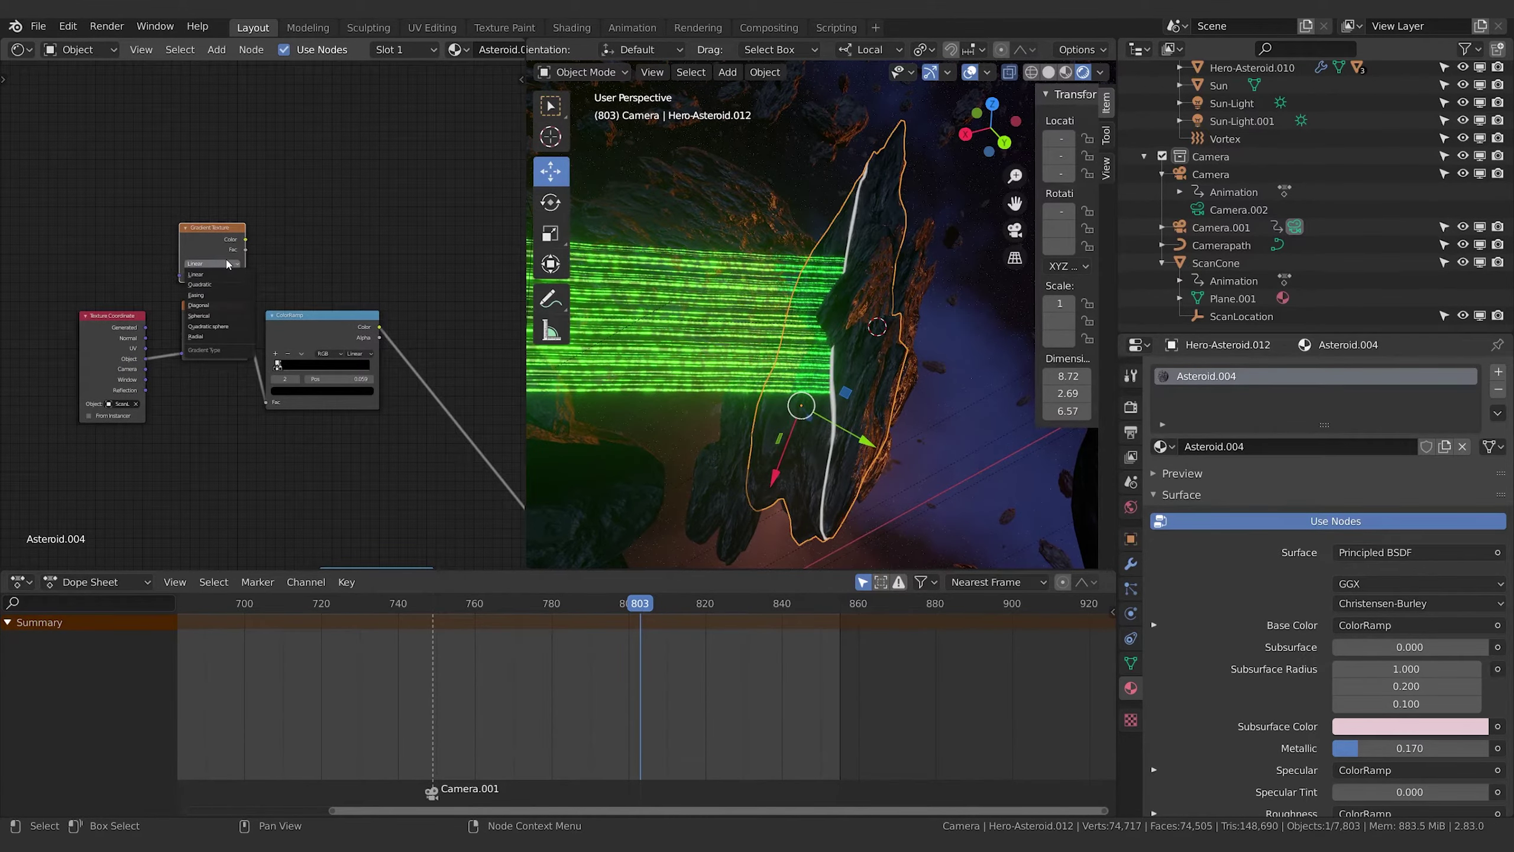
pyautogui.click(219, 316)
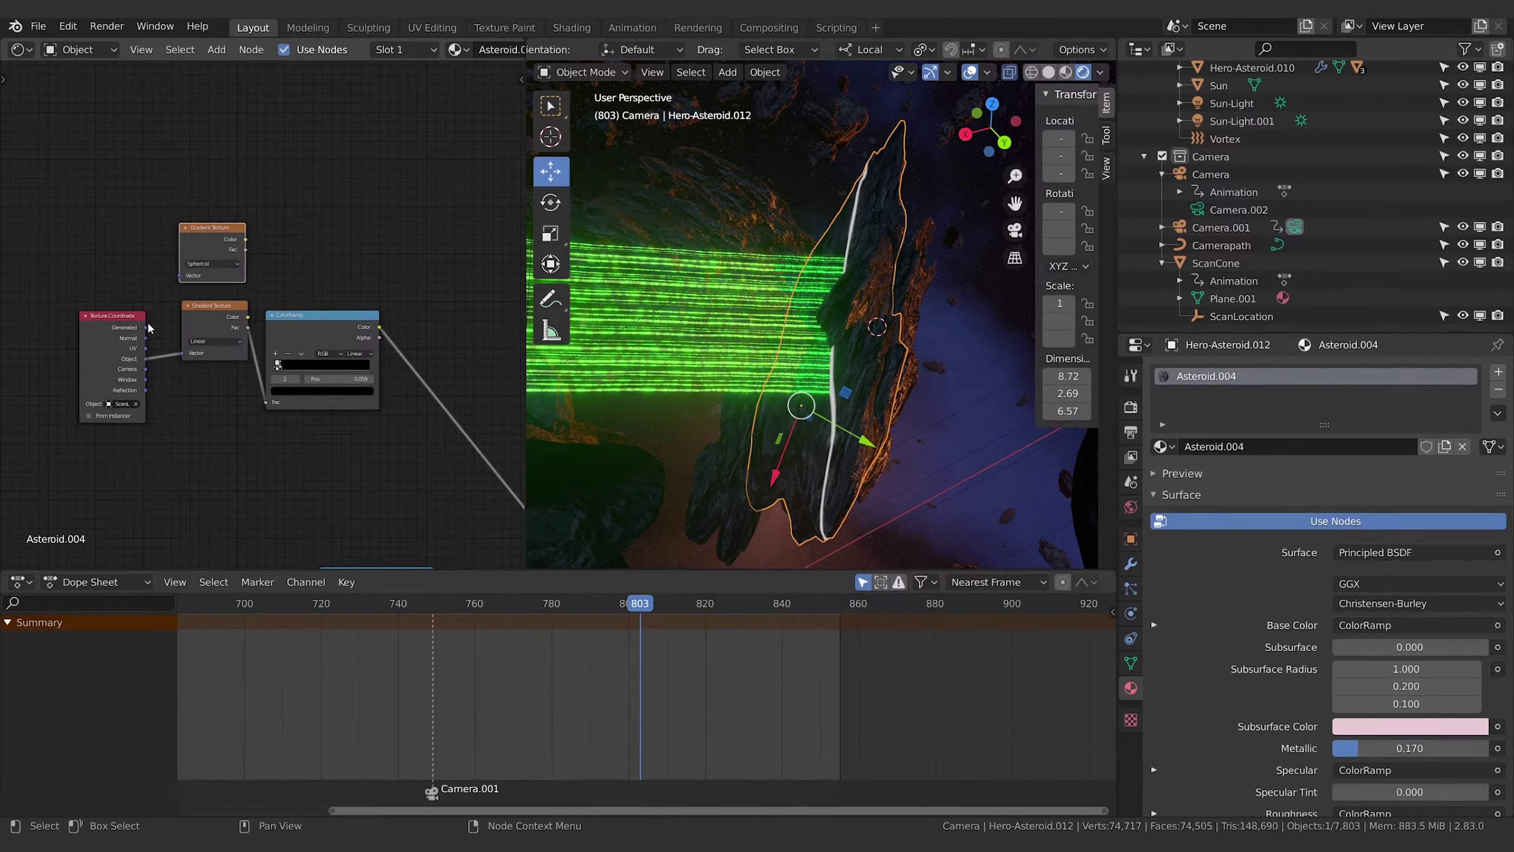
pyautogui.moveTo(145, 363); pyautogui.dragTo(154, 362)
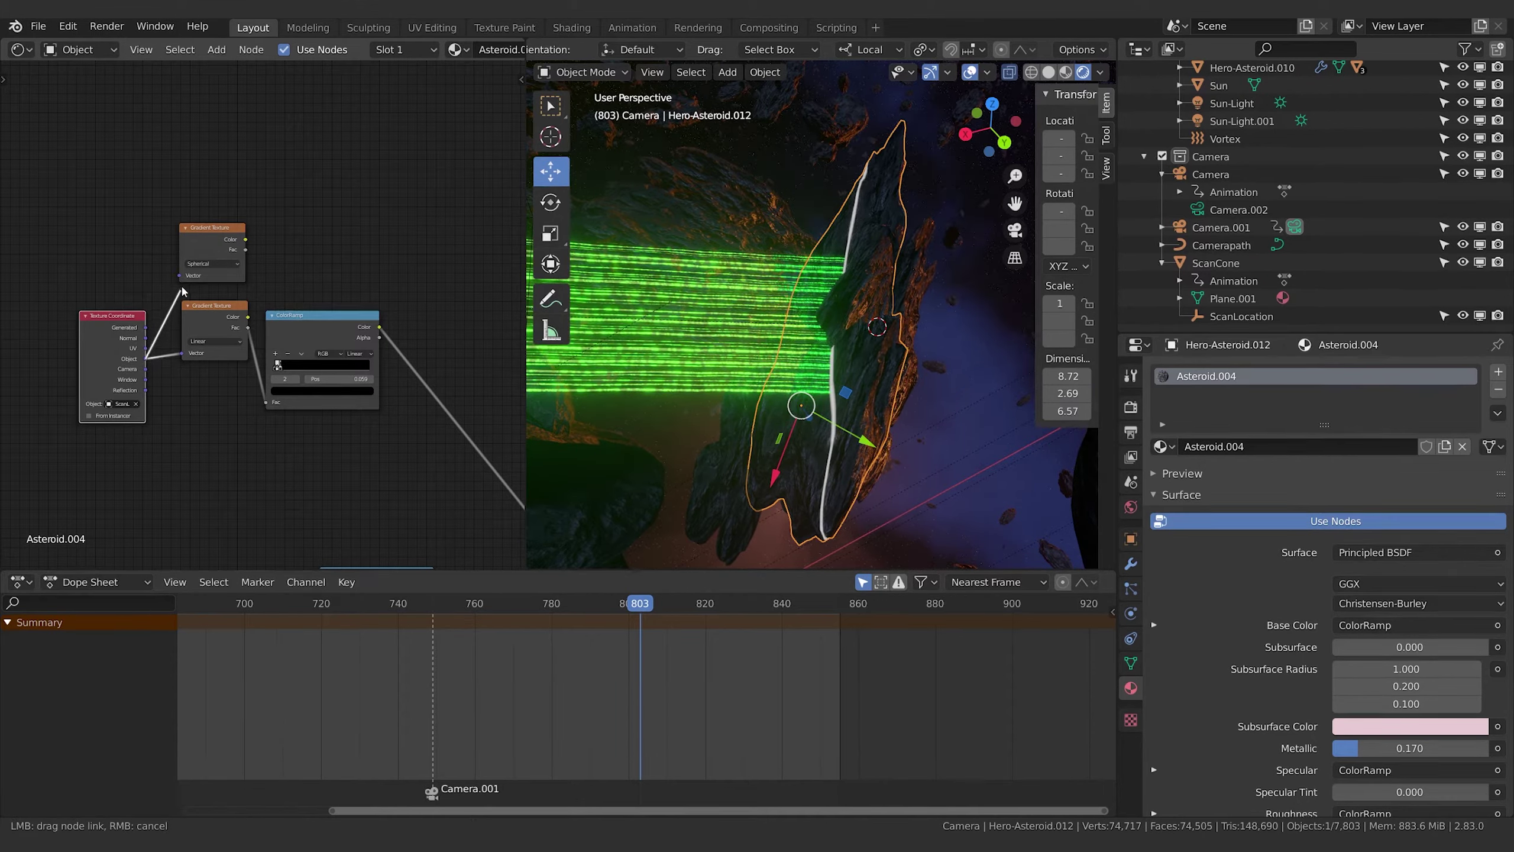
pyautogui.moveTo(182, 290); pyautogui.dragTo(178, 277)
# Duplicate the ColorRamp above the original and reduce the copy to a black-to-white ramp with the white stop at 1.000
pyautogui.moveTo(280, 267); pyautogui.dragTo(89, 232, button='middle')
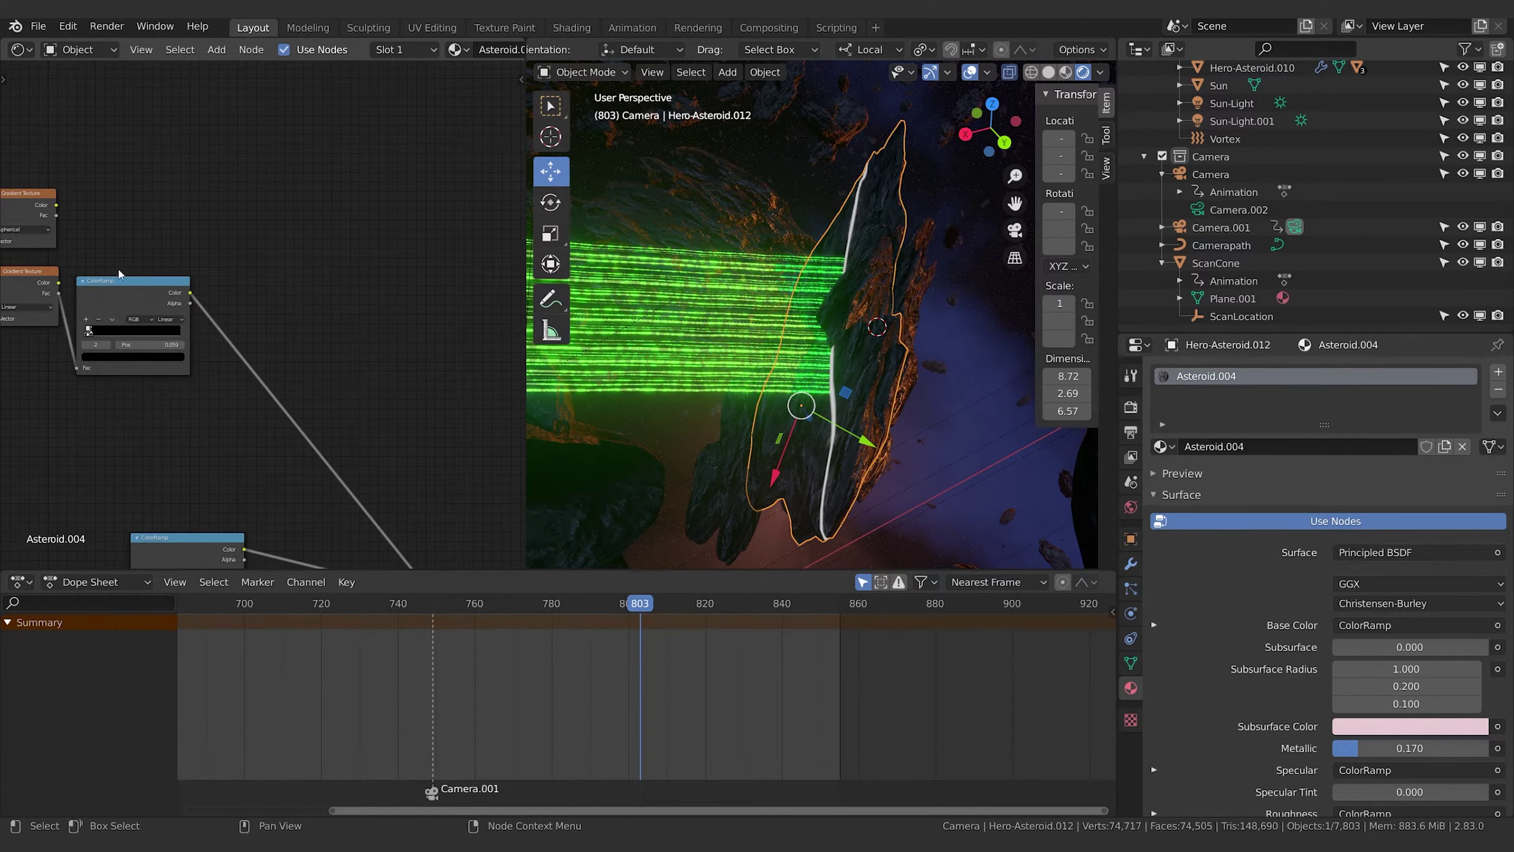
pyautogui.click(131, 280)
pyautogui.hotkey('shift', 'd')
pyautogui.click(154, 141)
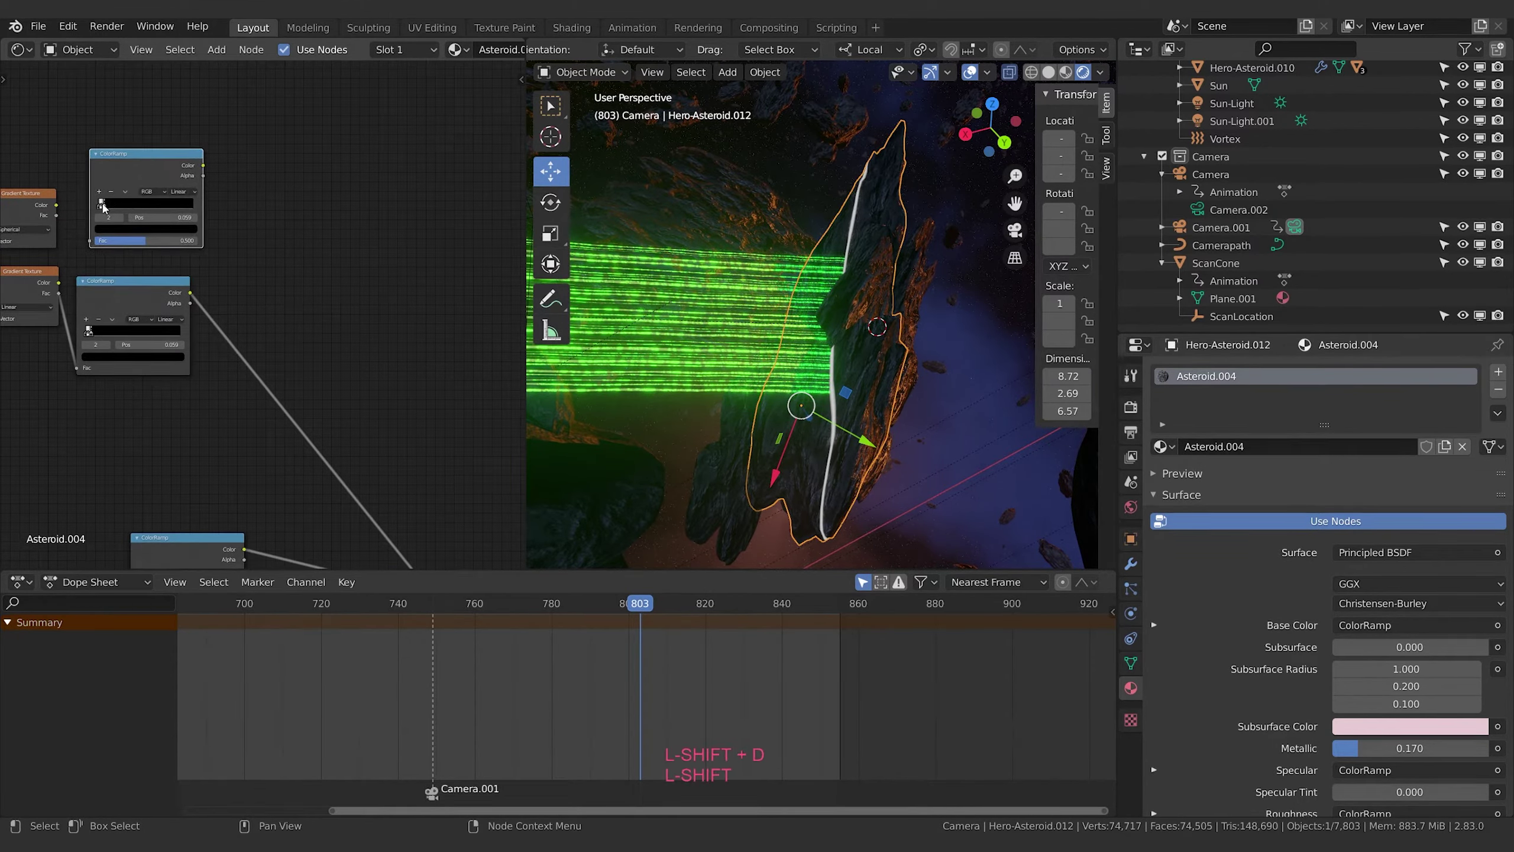
pyautogui.moveTo(107, 205); pyautogui.dragTo(227, 213)
pyautogui.click(111, 192)
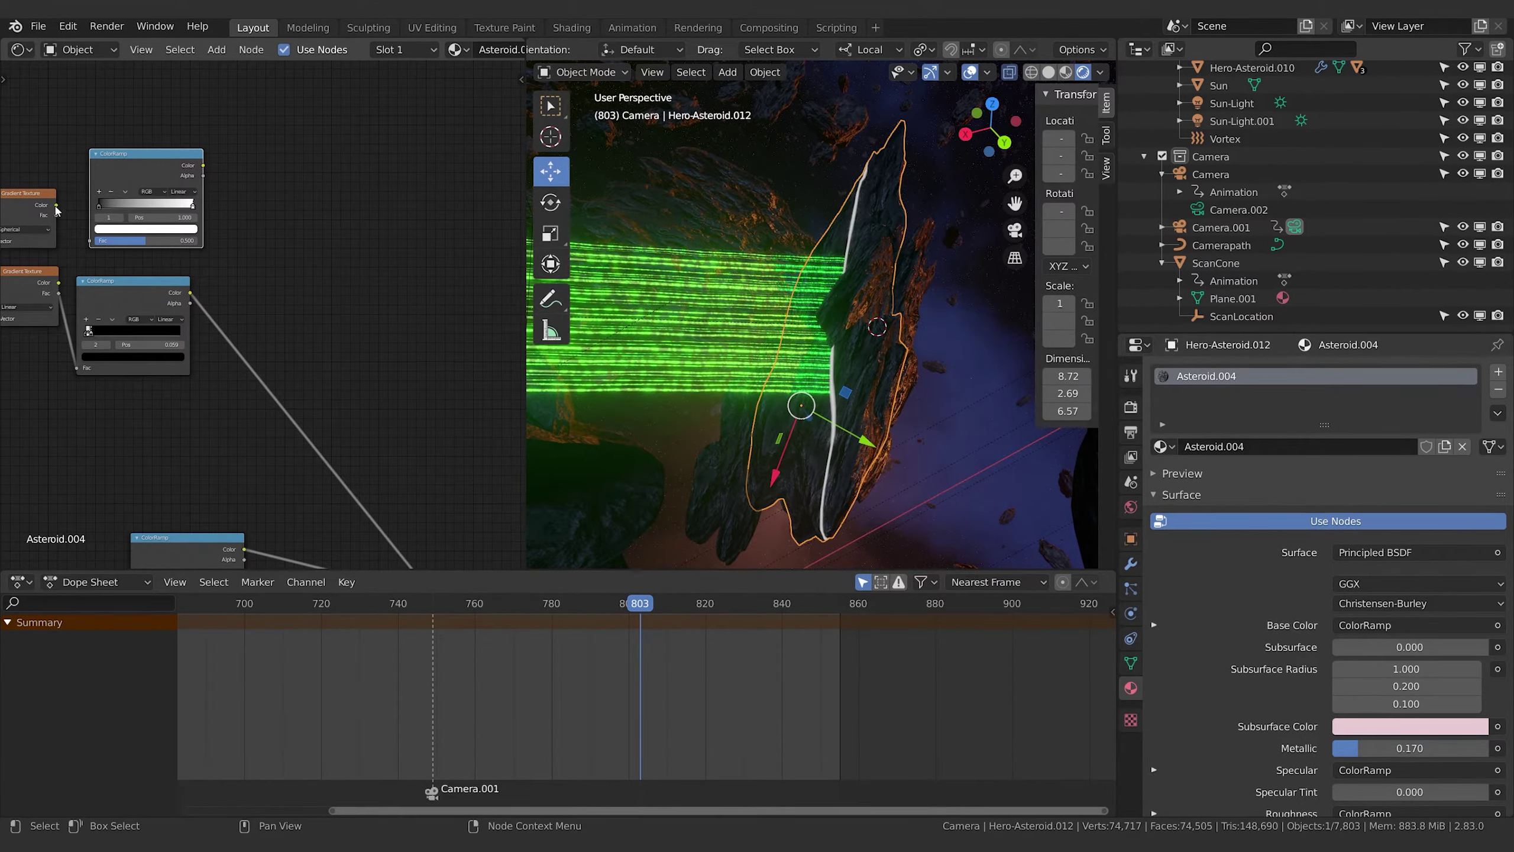
# Connect the Spherical gradient's Fac output to the duplicated ColorRamp, and that ramp's Color output to the Principled BSDF's Emission
pyautogui.moveTo(58, 215); pyautogui.dragTo(90, 242)
pyautogui.moveTo(324, 296); pyautogui.dragTo(284, 267, button='middle')
pyautogui.scroll(-3, 303, 266)
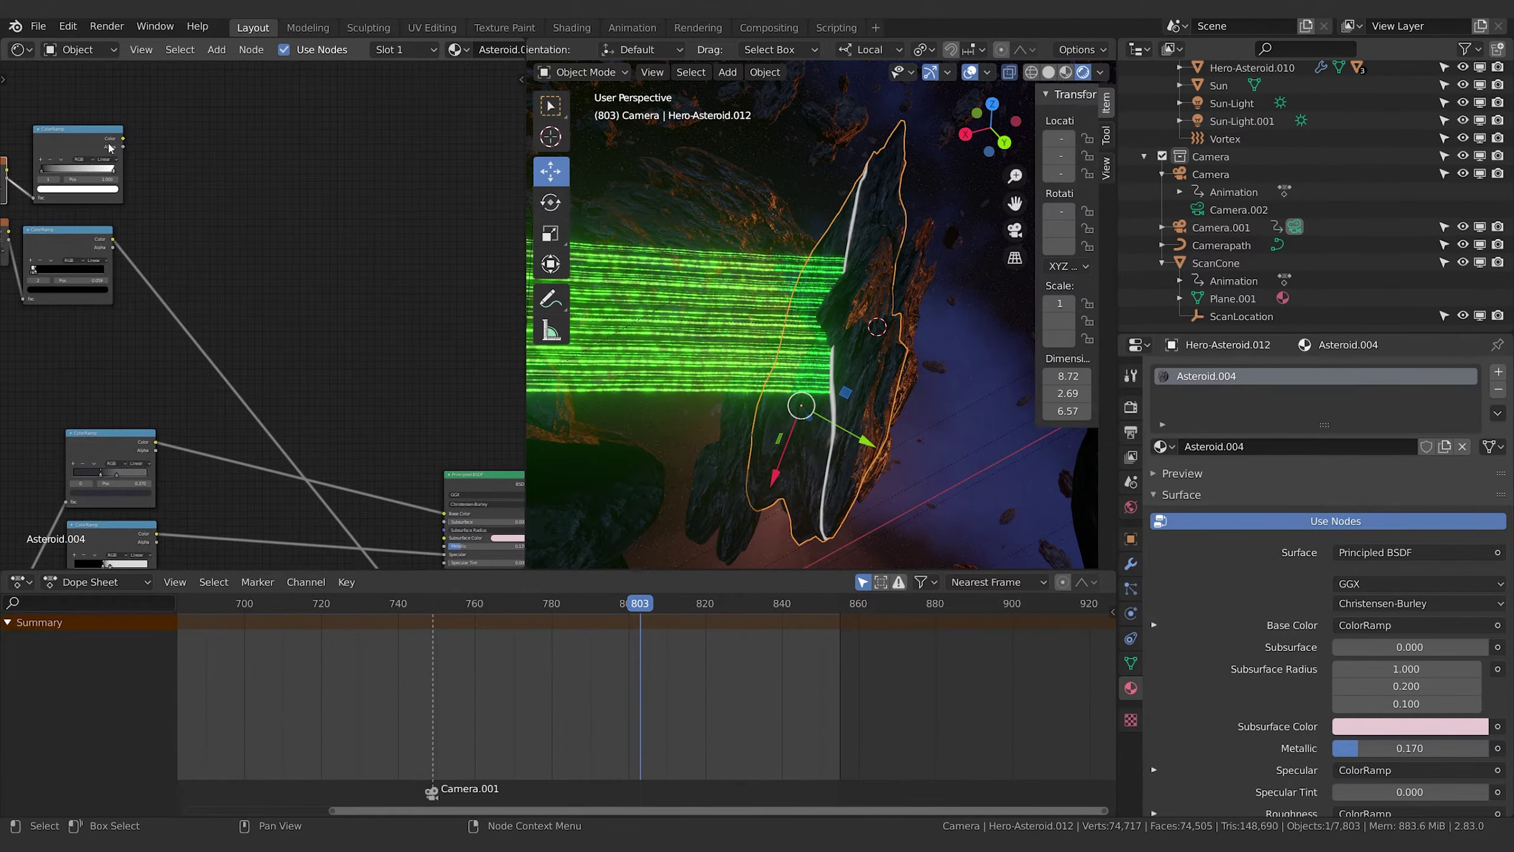
pyautogui.moveTo(241, 220); pyautogui.dragTo(168, 164, button='middle')
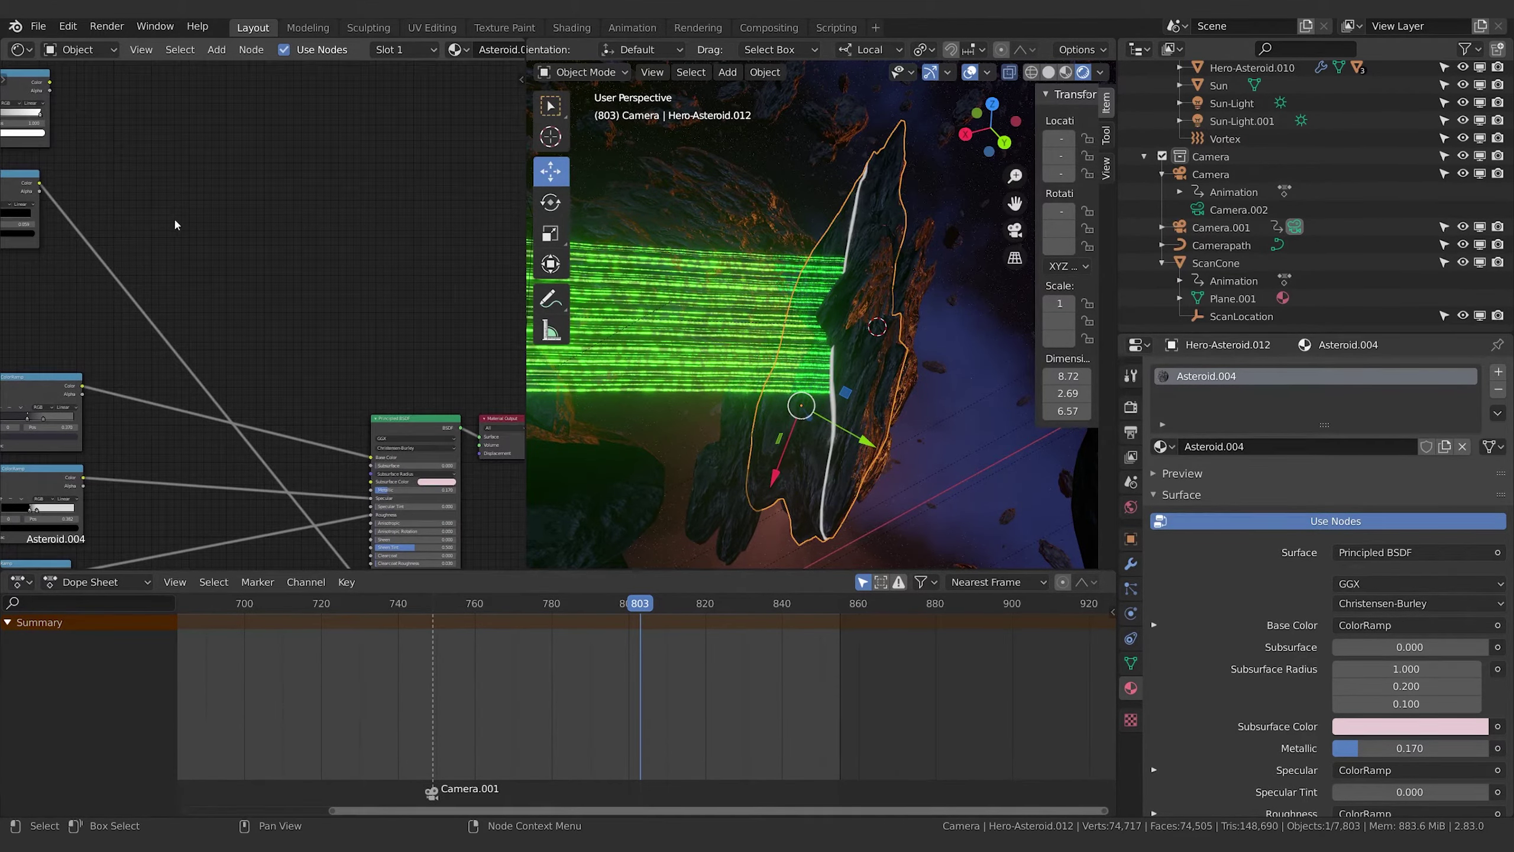
pyautogui.scroll(-2, 175, 225)
pyautogui.moveTo(85, 114); pyautogui.dragTo(344, 525)
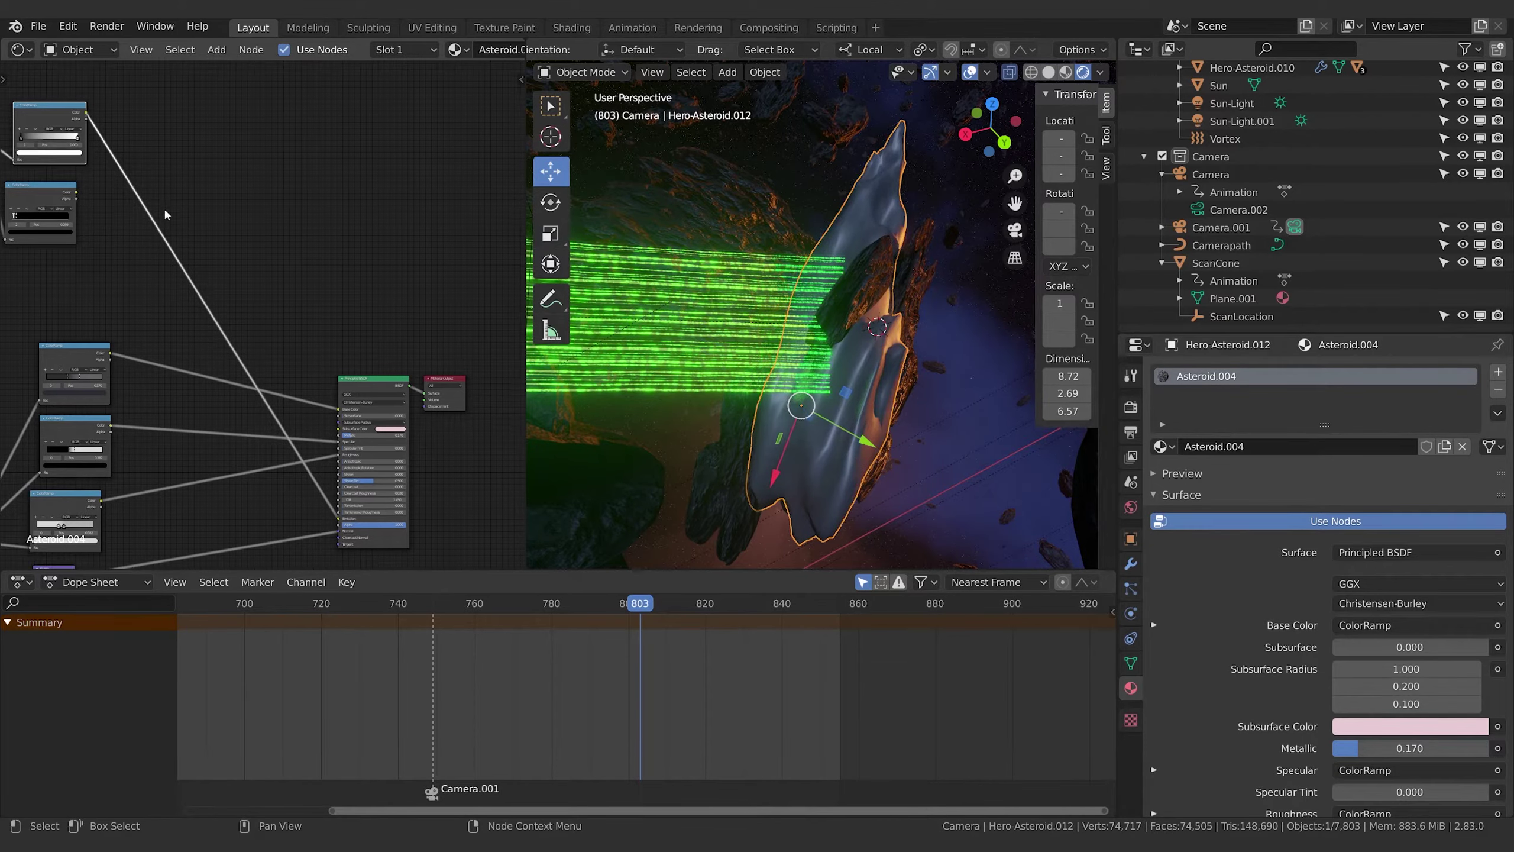
# Try moving the duplicated ColorRamp's black stop close to its white stop
pyautogui.moveTo(164, 210); pyautogui.dragTo(403, 395, button='middle')
pyautogui.scroll(3, 243, 277)
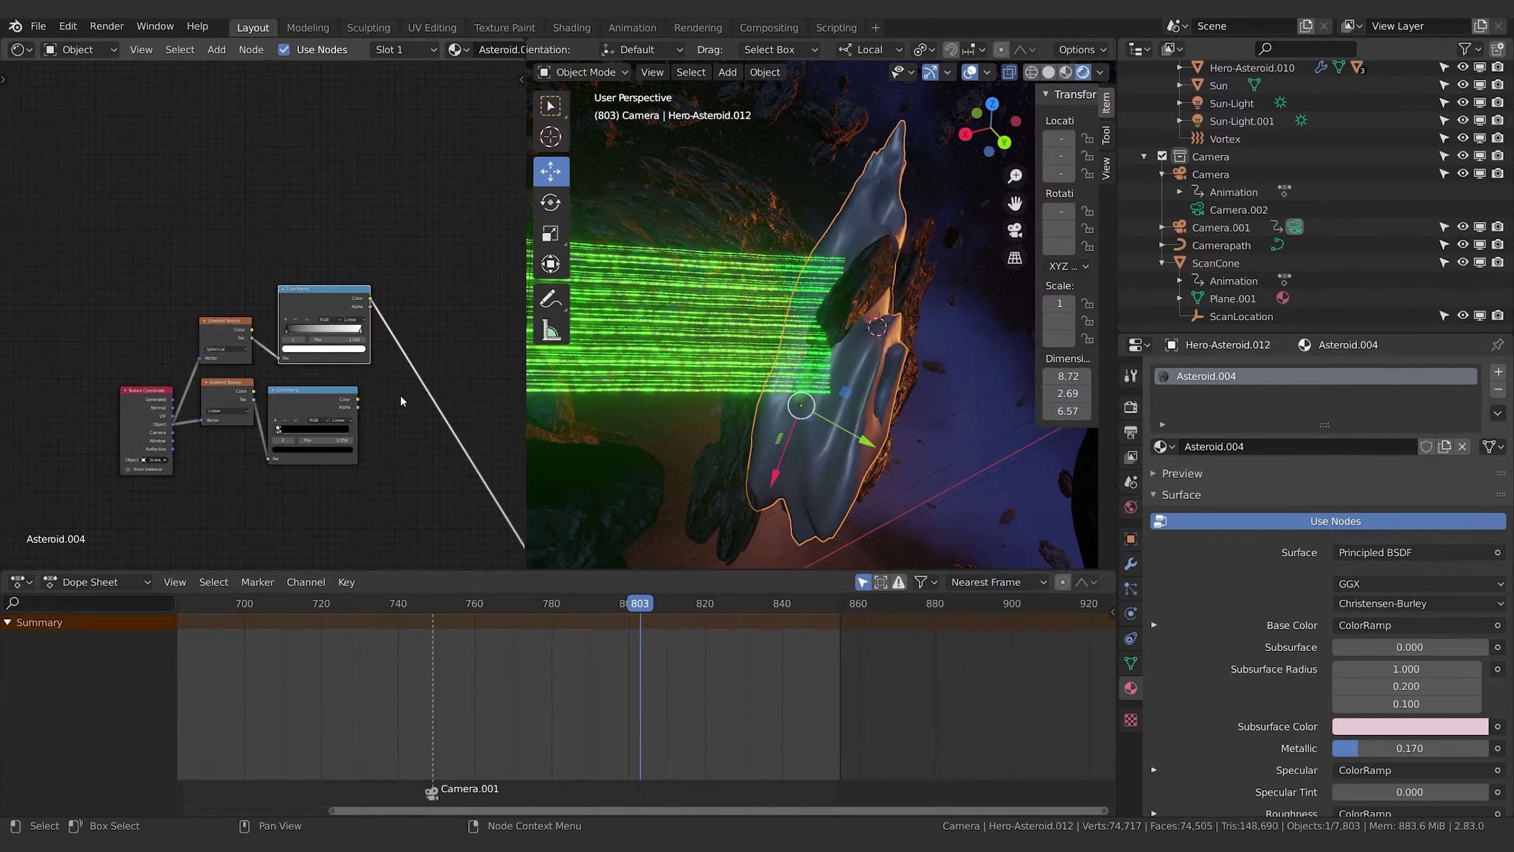
pyautogui.scroll(2, 400, 394)
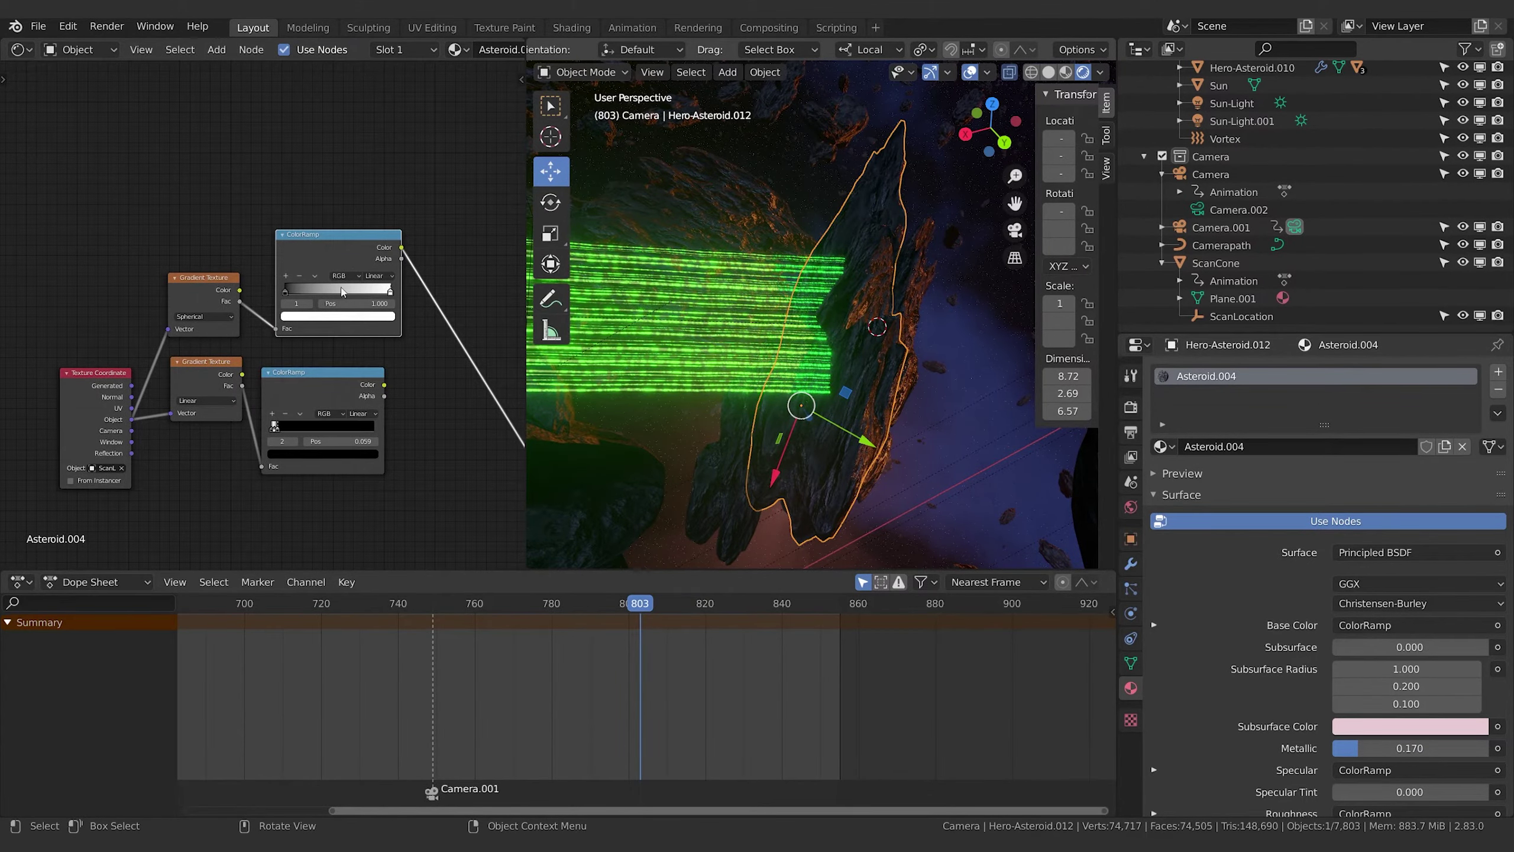
pyautogui.moveTo(287, 292); pyautogui.dragTo(374, 295)
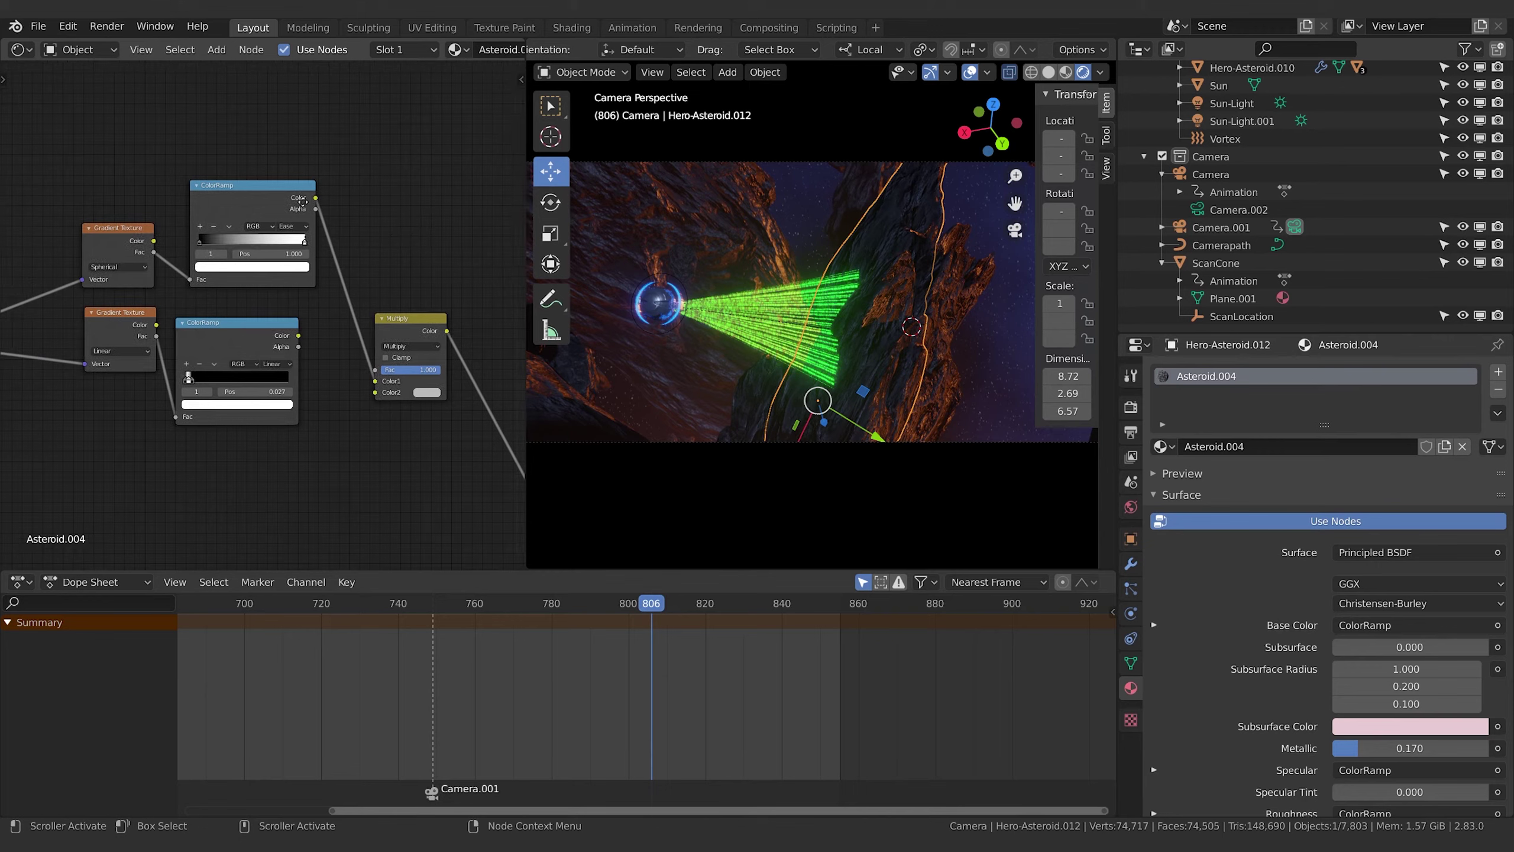
# Scale the ScanLocation empty up by a factor of about 3.207, and reselect the asteroid
pyautogui.moveTo(302, 202); pyautogui.dragTo(172, 233, button='middle')
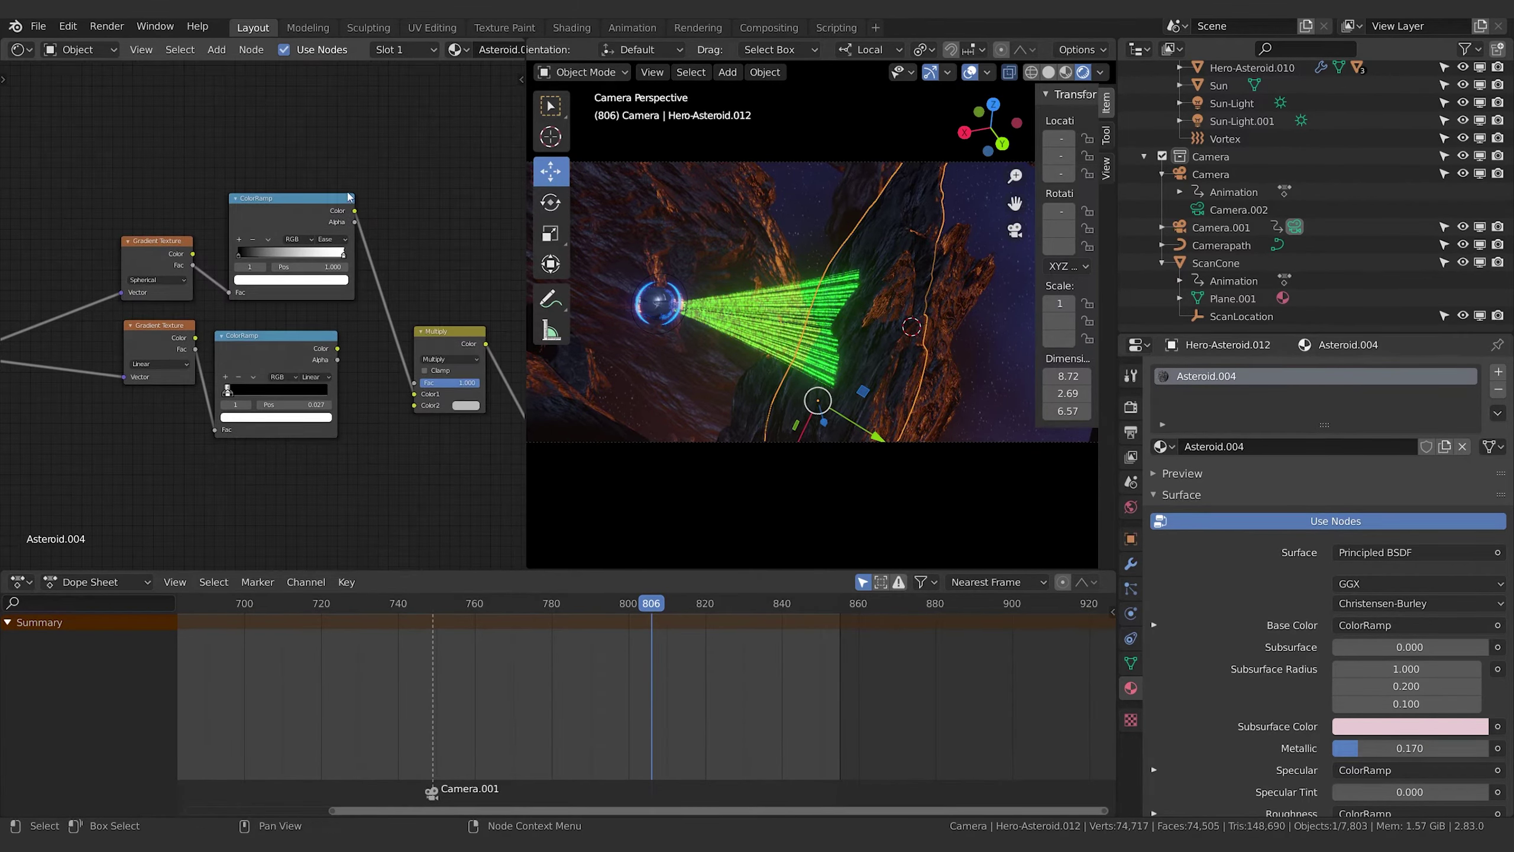
pyautogui.moveTo(346, 240); pyautogui.dragTo(447, 230, button='middle')
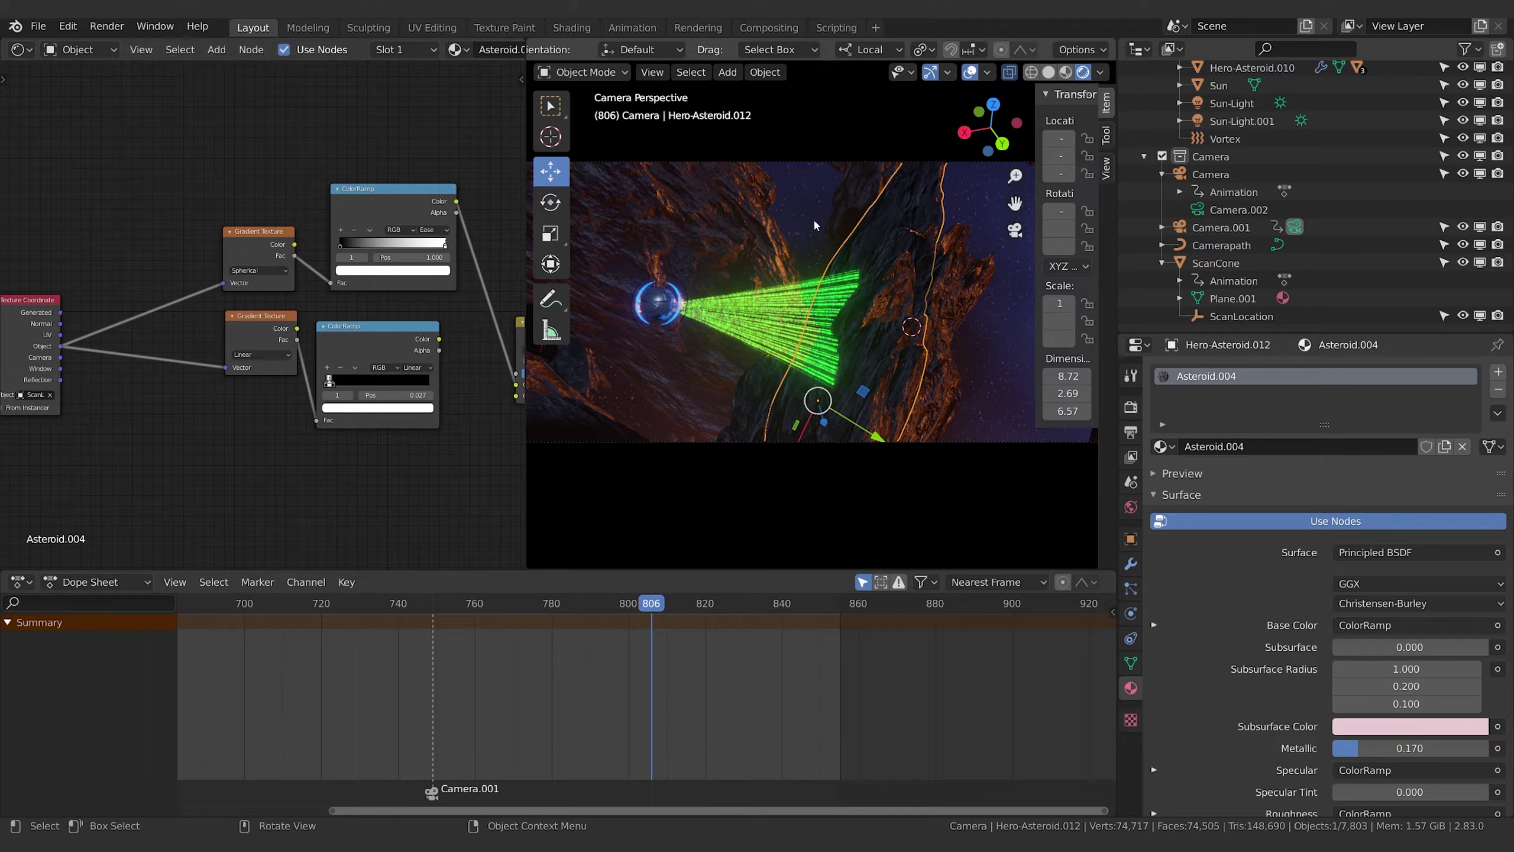
pyautogui.click(1231, 317)
pyautogui.press('s')
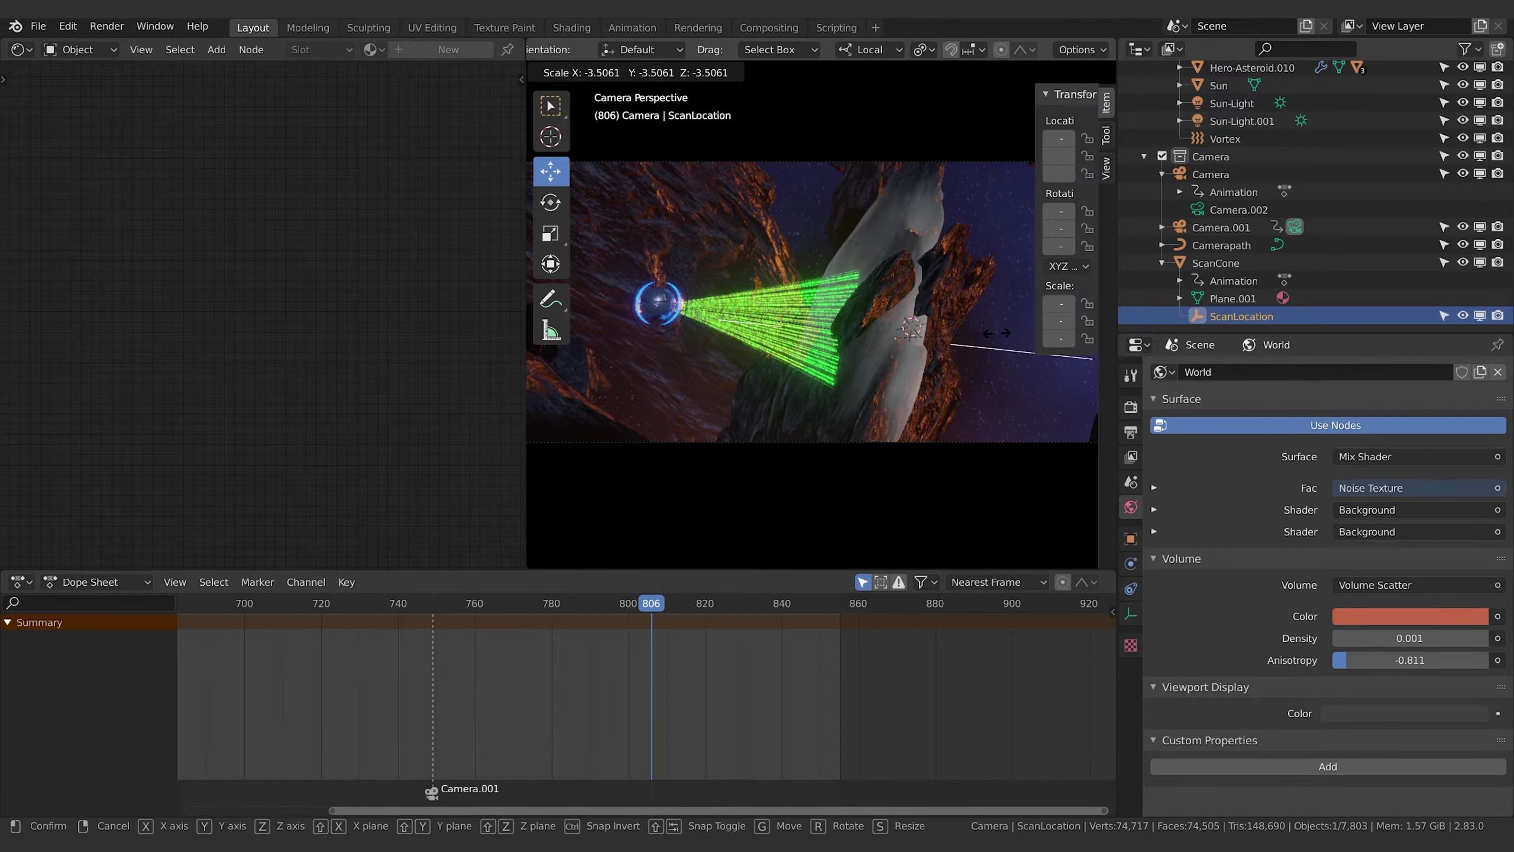
pyautogui.press('Escape')
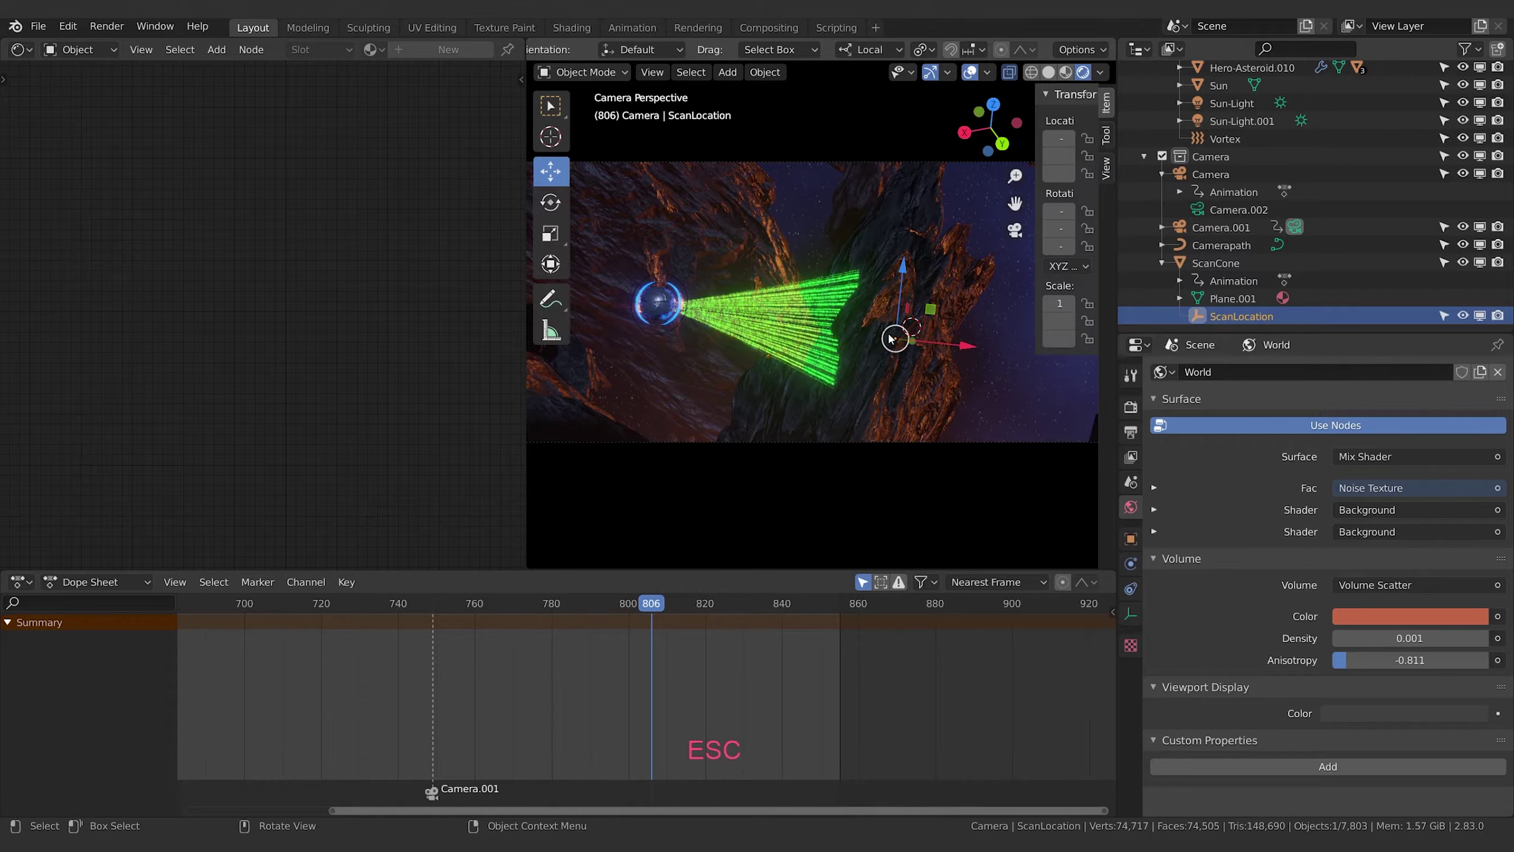
pyautogui.press('s')
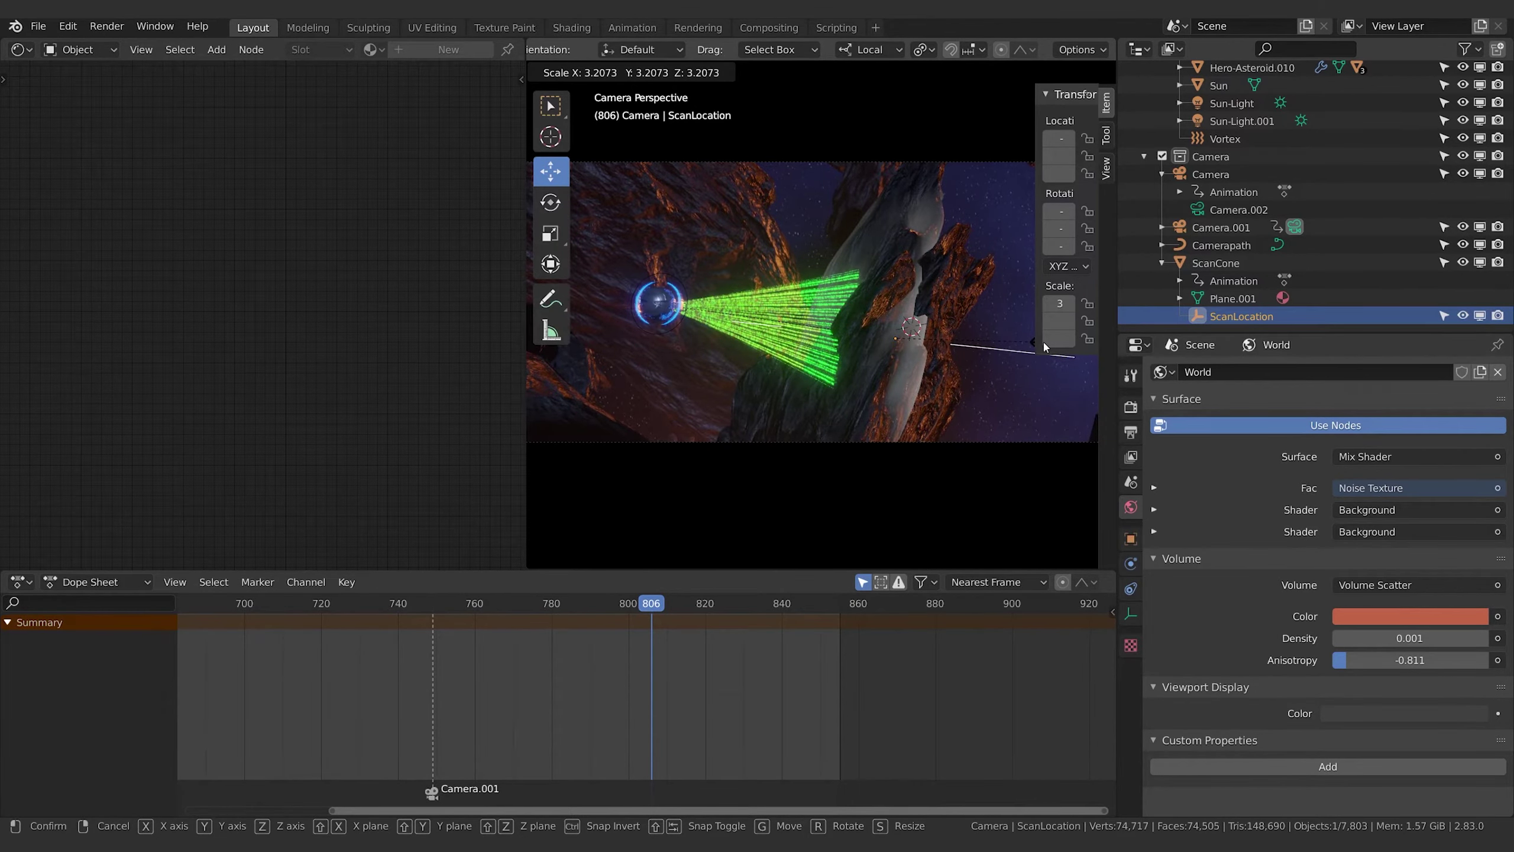
pyautogui.click(879, 283)
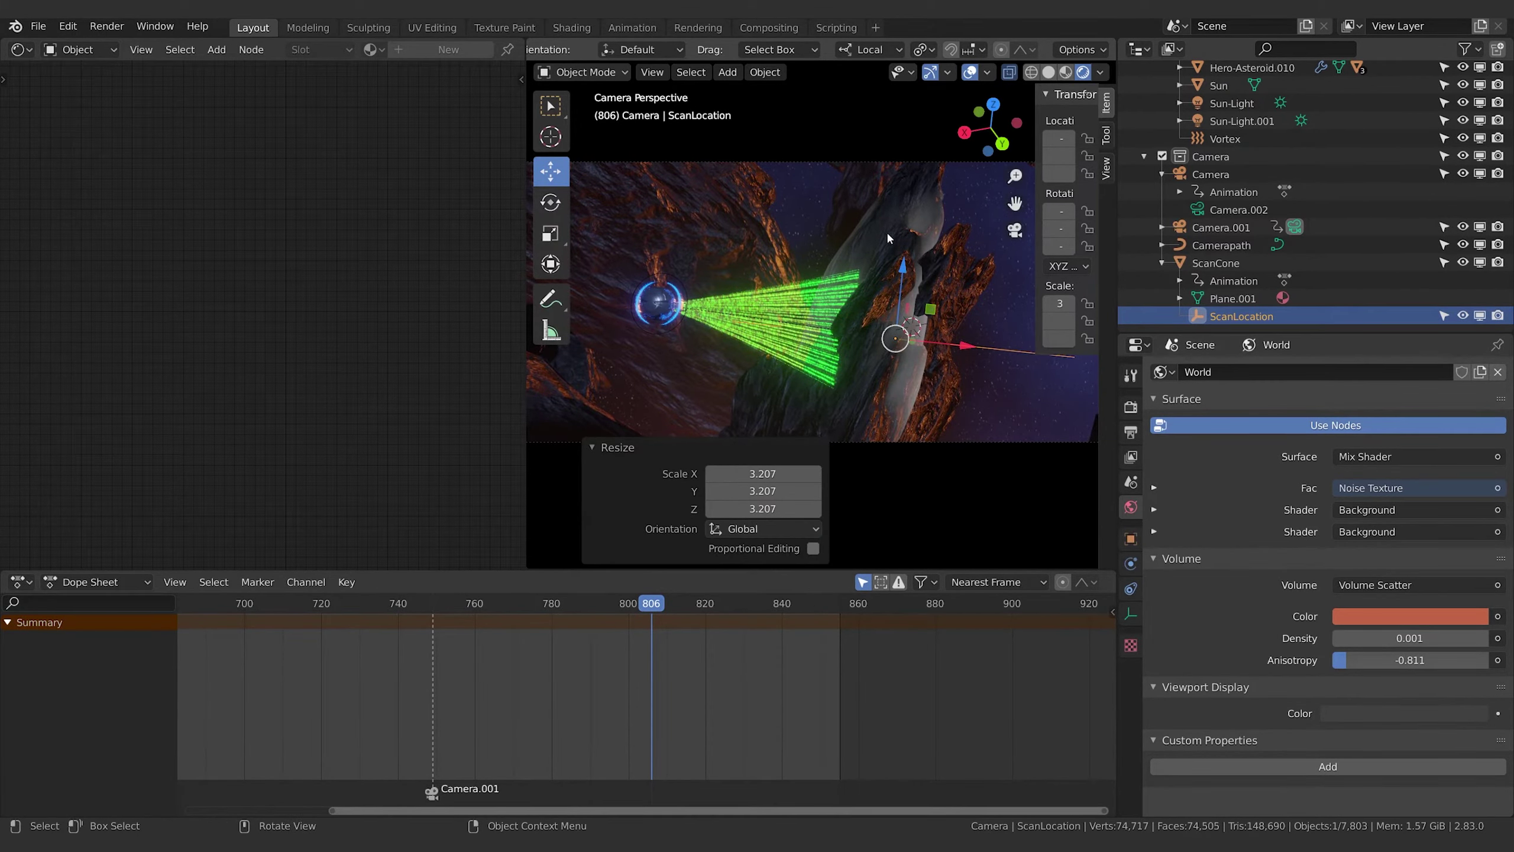
pyautogui.click(910, 226)
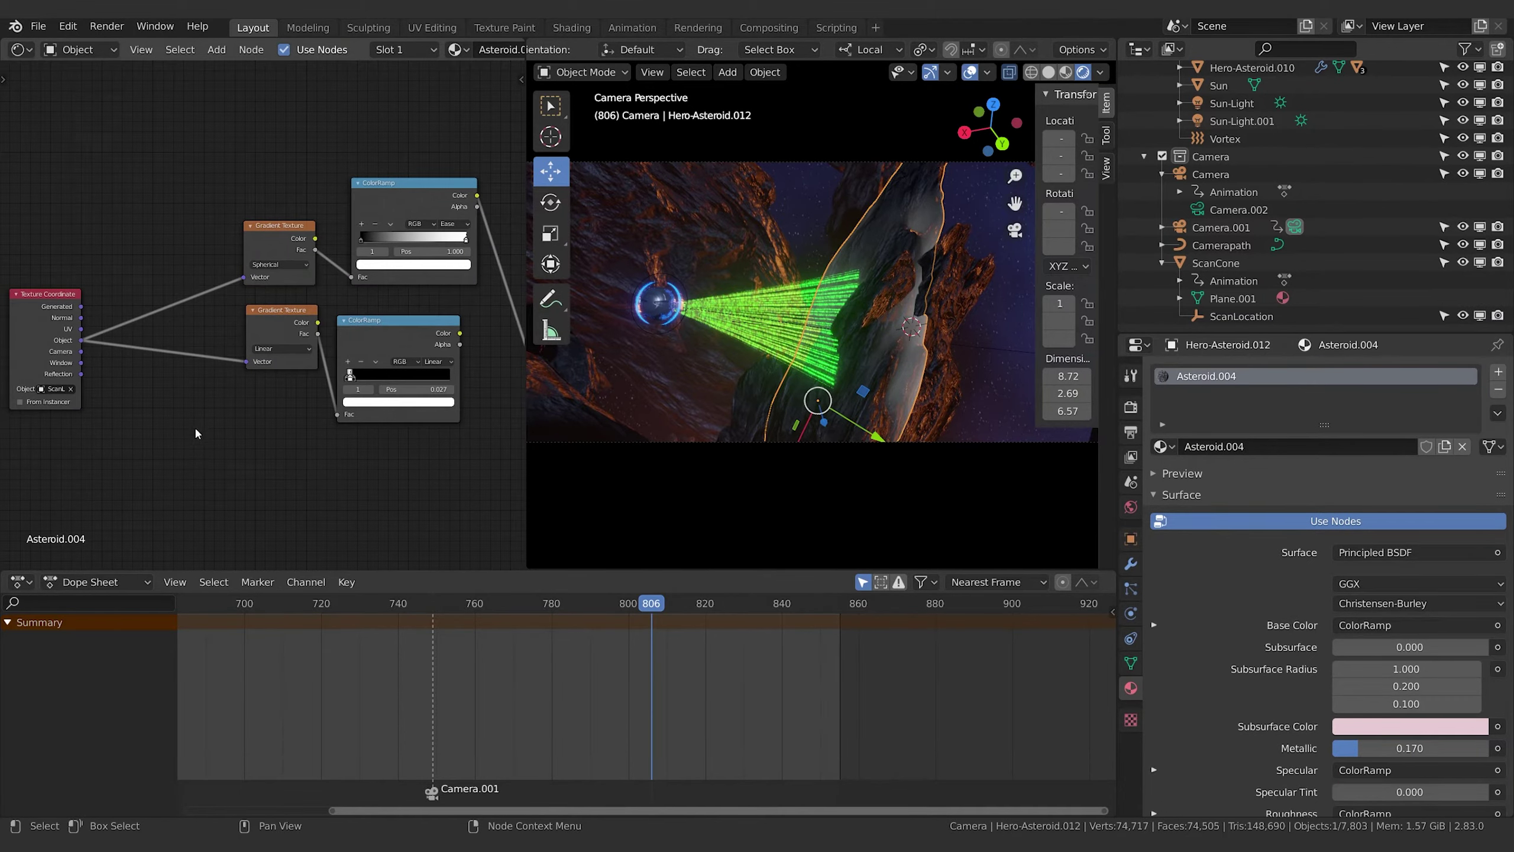
# Add a Mapping node on the link between the Texture Coordinate's Object output and the Spherical Gradient Texture
pyautogui.moveTo(151, 422); pyautogui.dragTo(146, 436, button='middle')
pyautogui.moveTo(111, 277); pyautogui.dragTo(160, 305, button='middle')
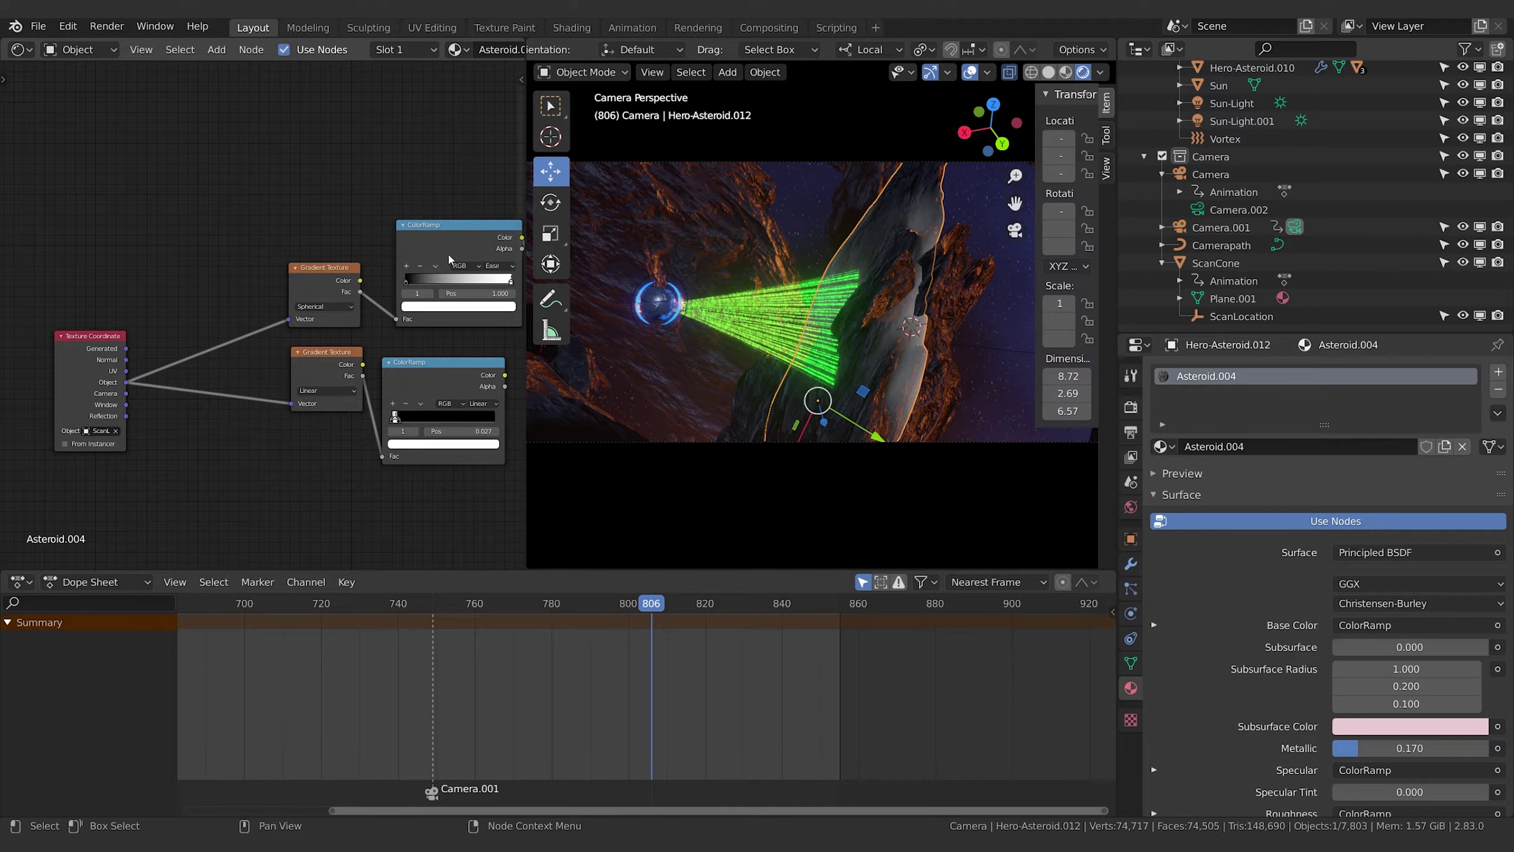
pyautogui.moveTo(175, 210); pyautogui.dragTo(190, 217, button='middle')
pyautogui.hotkey('shift', 'a')
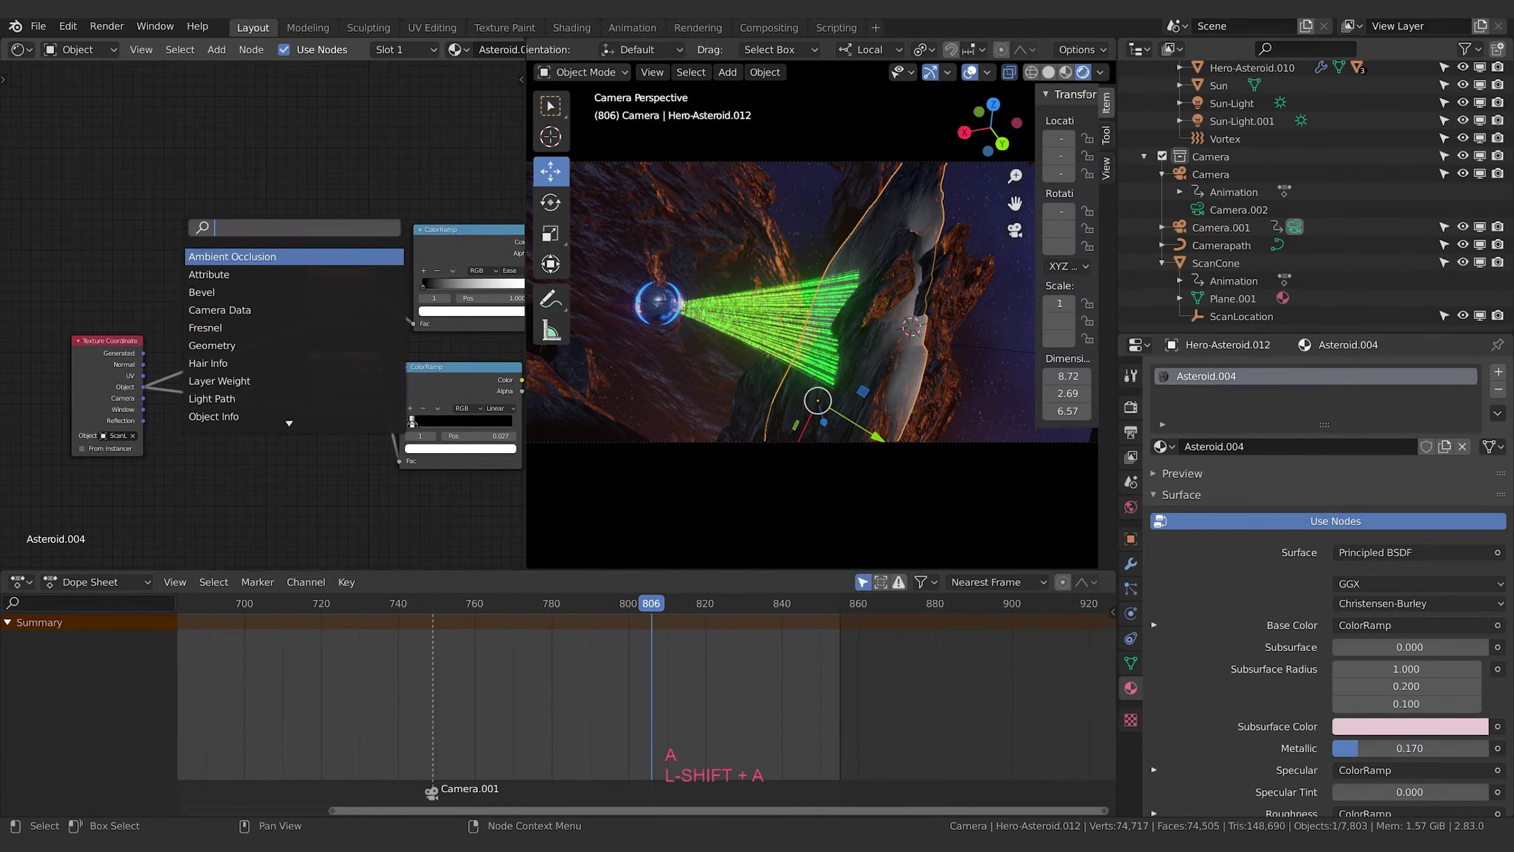
pyautogui.write('mapp')
pyautogui.press('Return')
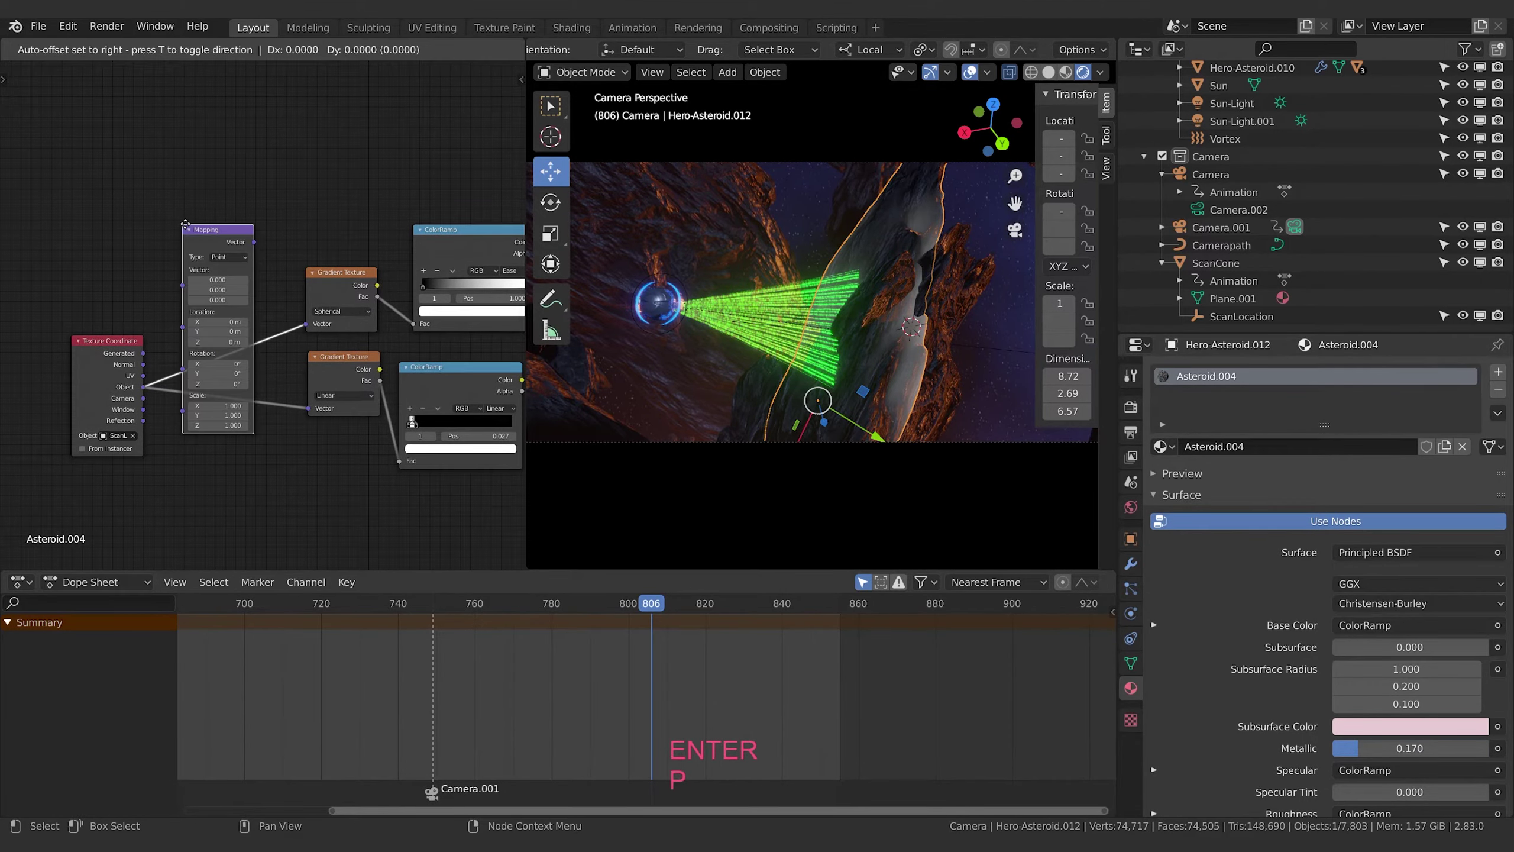
pyautogui.click(199, 195)
# Set the Mapping node's Y location to 0.5 m, and raise it to 0.8 m
pyautogui.moveTo(311, 194); pyautogui.dragTo(253, 193, button='middle')
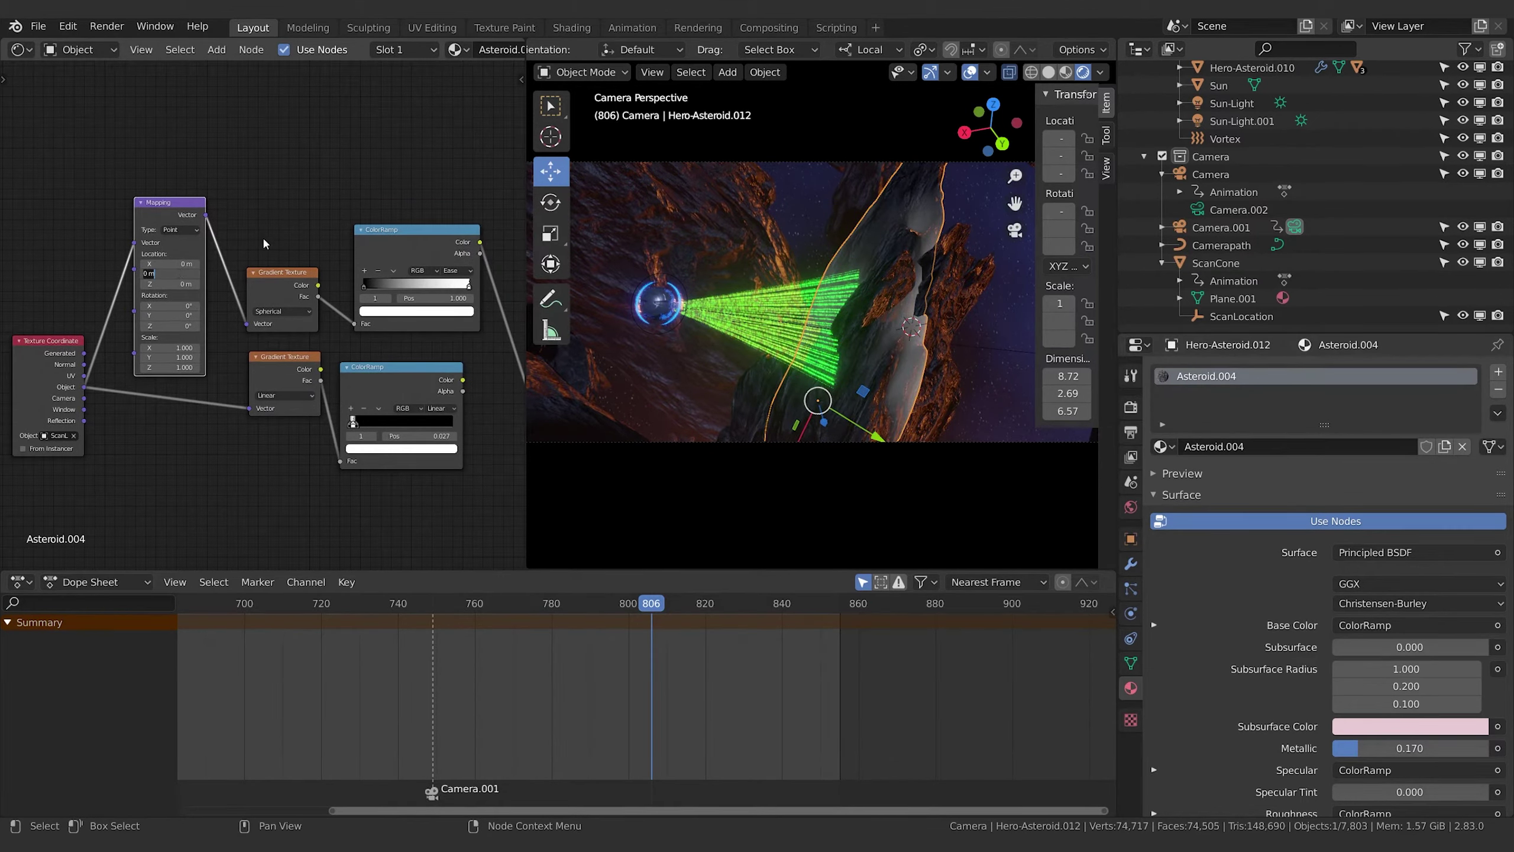
pyautogui.write('0.5')
pyautogui.press('Return')
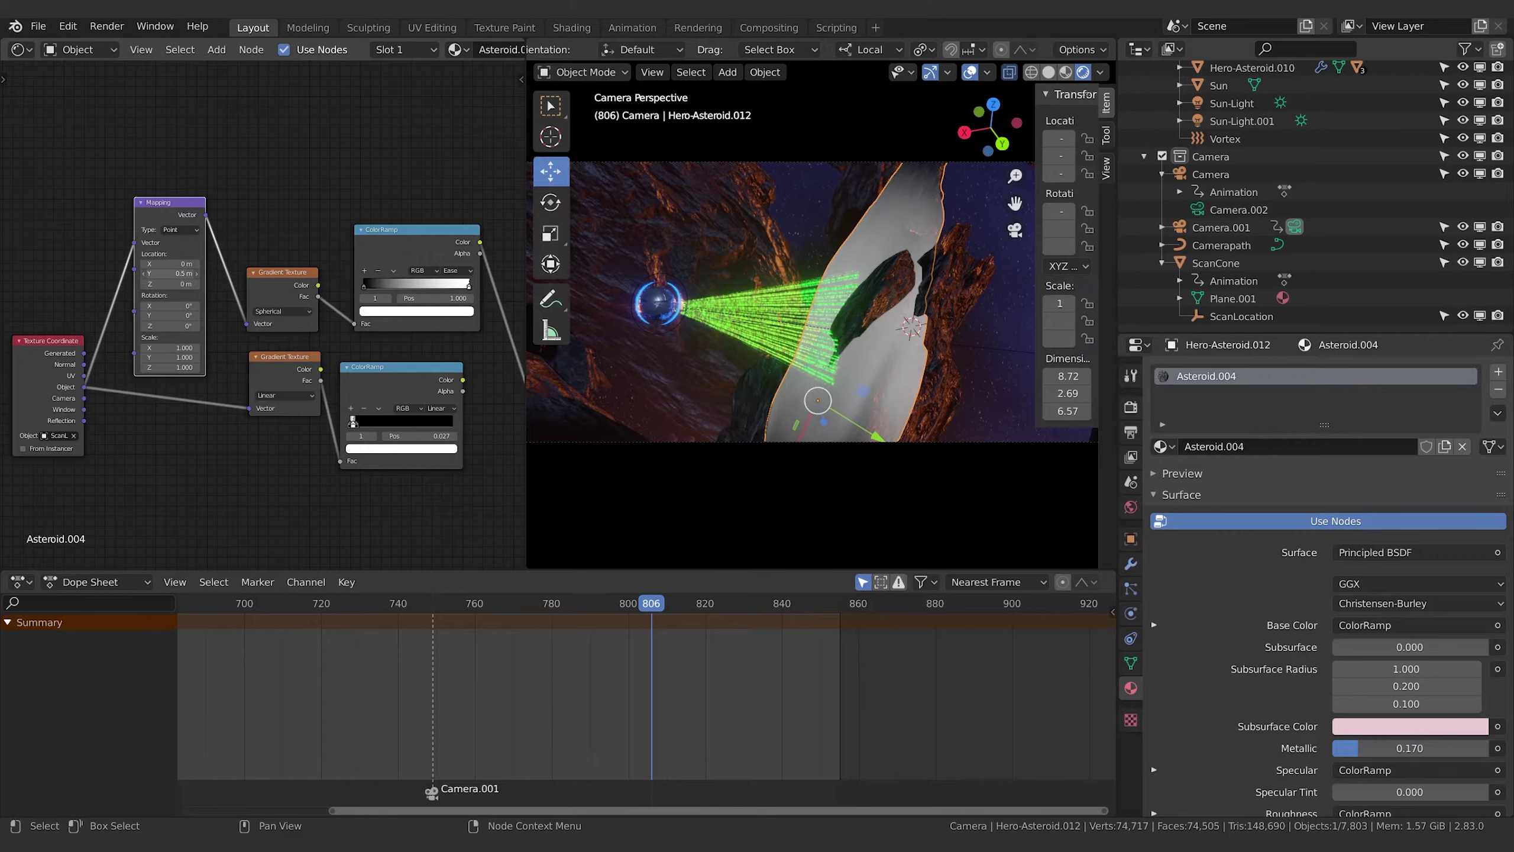
pyautogui.moveTo(166, 273); pyautogui.dragTo(184, 273)
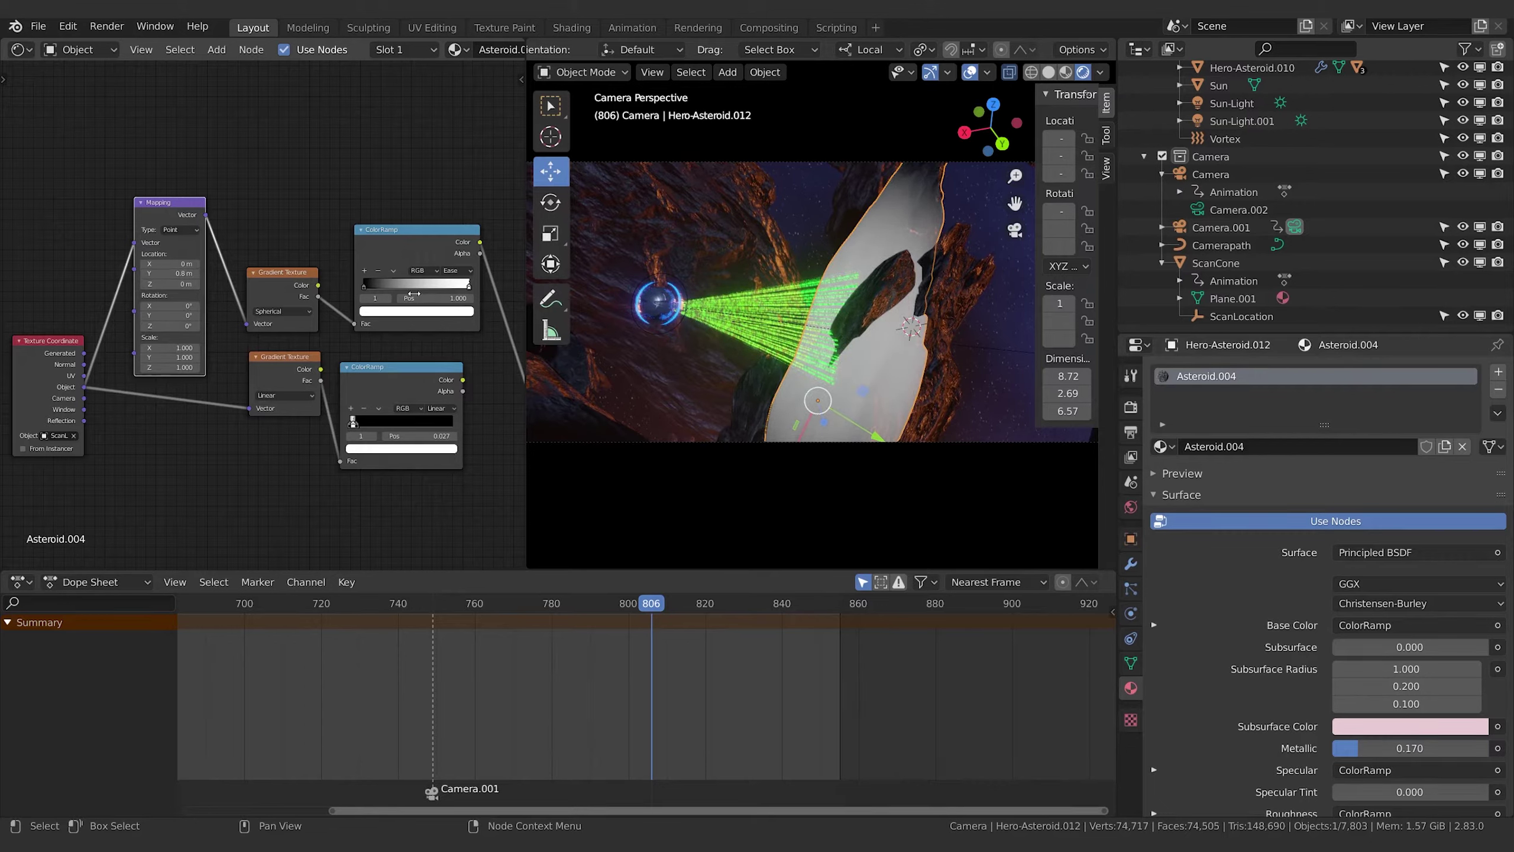
# Move the Spherical gradient's ColorRamp stops close together, with black at 0.047 and white at 0.062
pyautogui.click(365, 288)
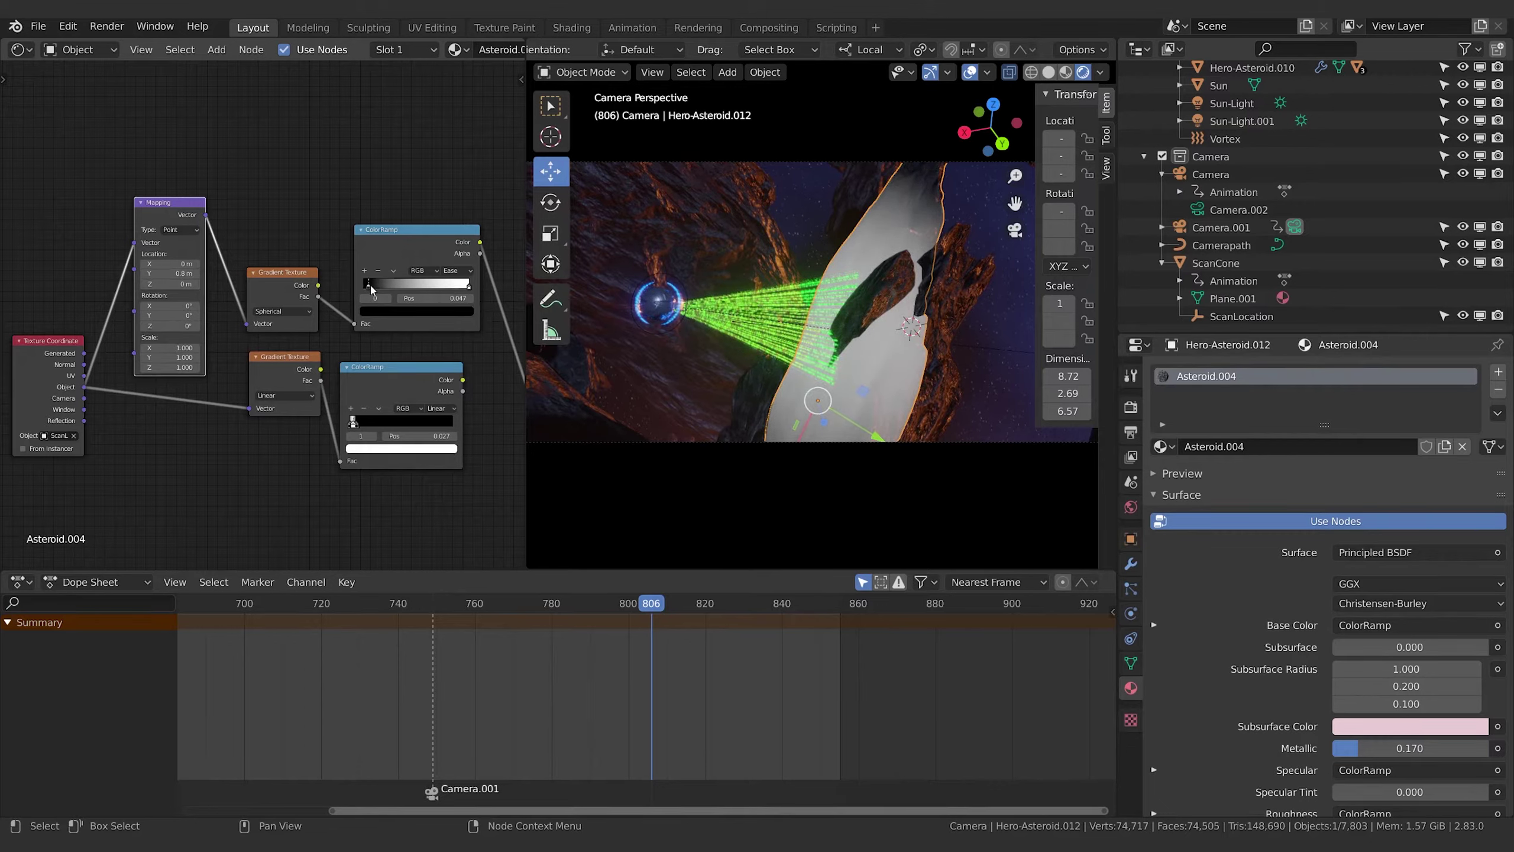
pyautogui.click(469, 286)
pyautogui.moveTo(468, 287)
pyautogui.mouseDown()
pyautogui.moveTo(359, 289)
pyautogui.moveTo(373, 289)
pyautogui.mouseUp()
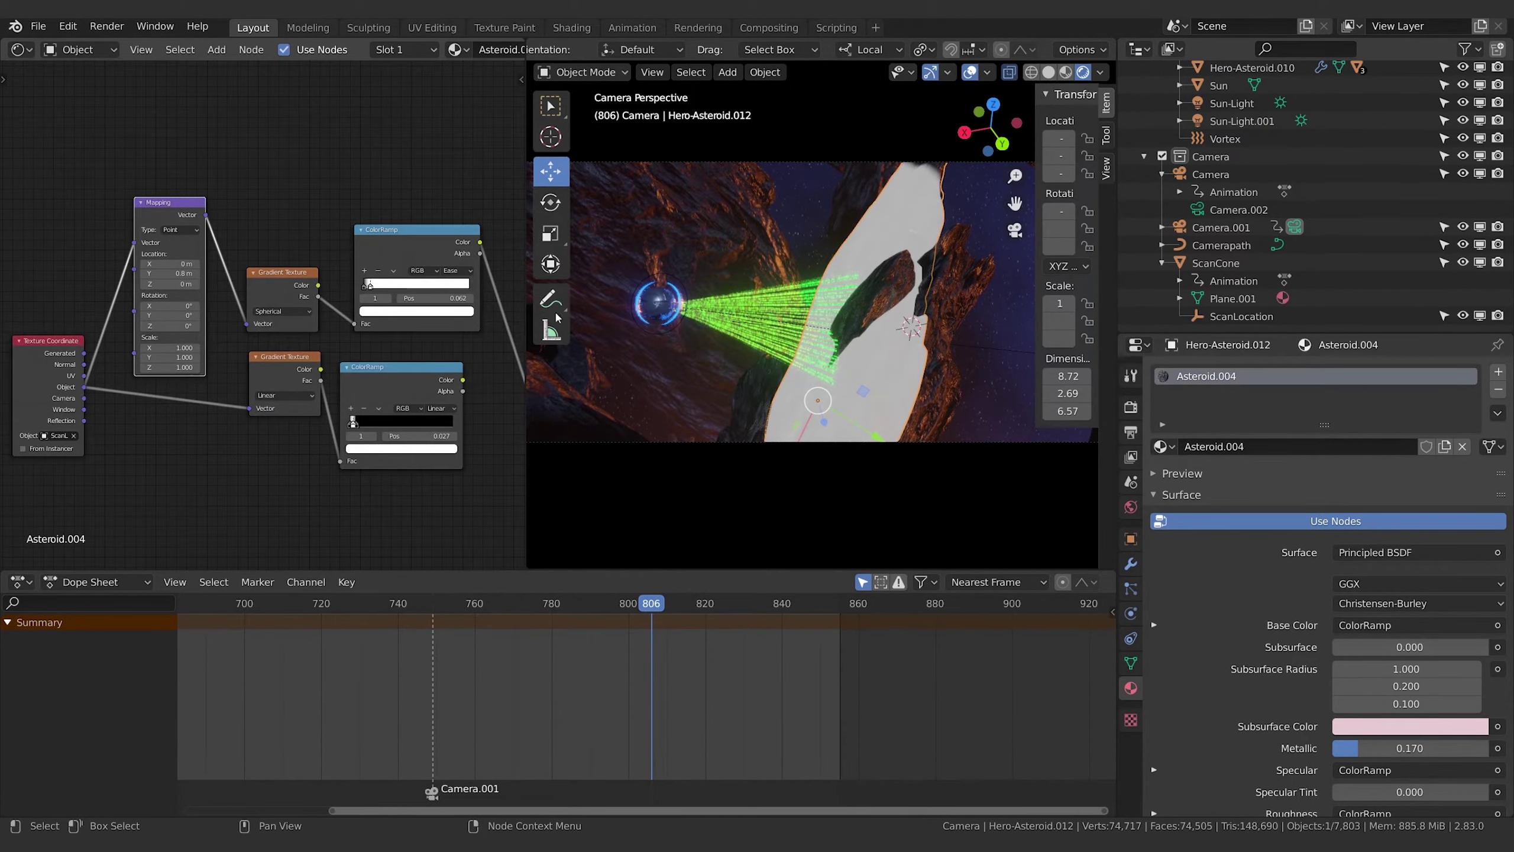
# Scale the ScanLocation empty down by a factor of 0.616, and reselect the asteroid
pyautogui.click(1229, 315)
pyautogui.press('s')
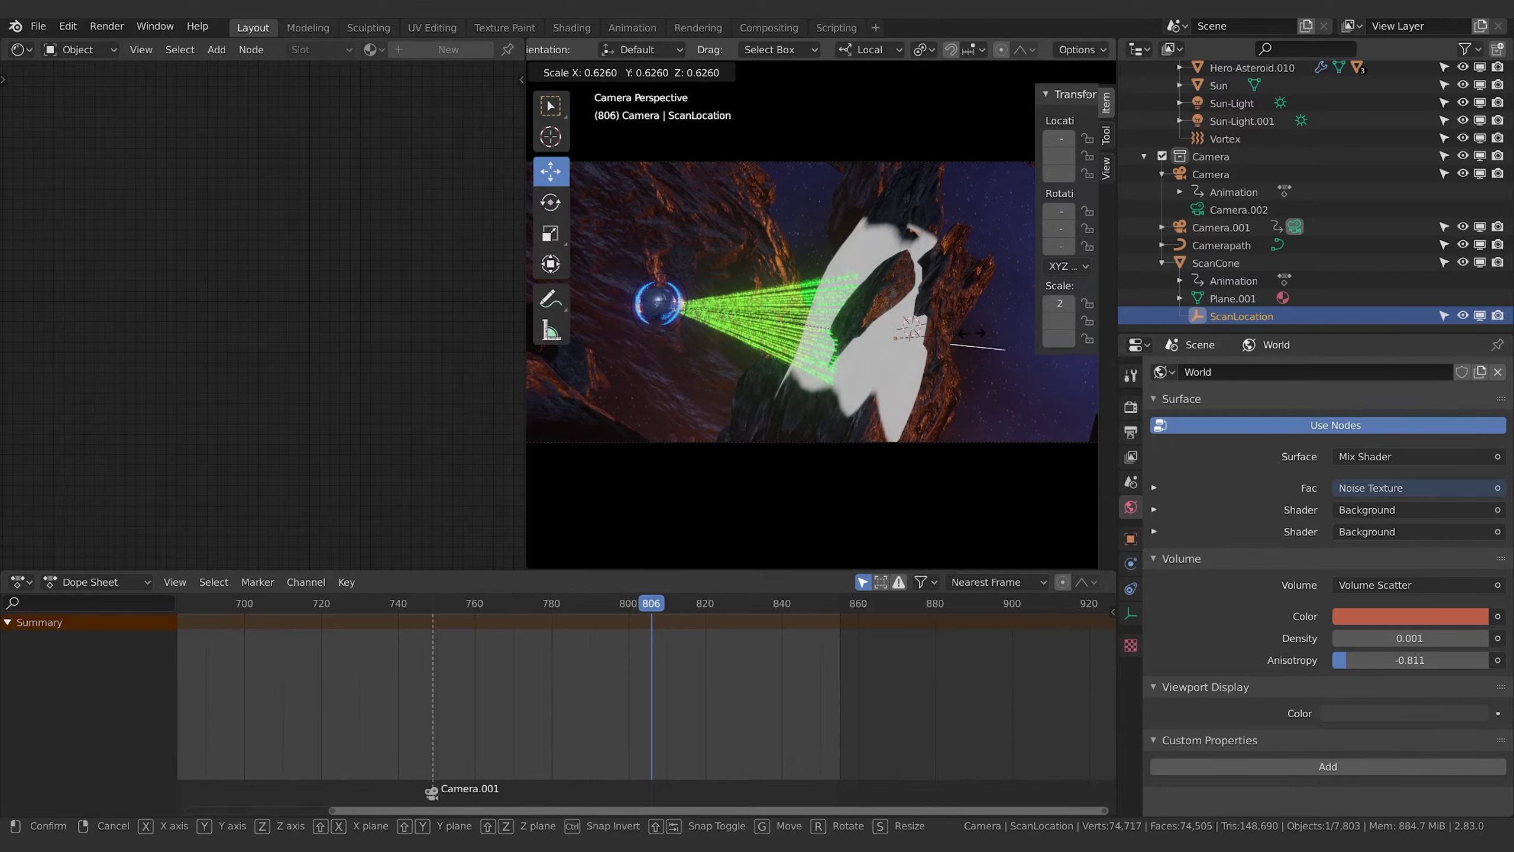
pyautogui.click(916, 281)
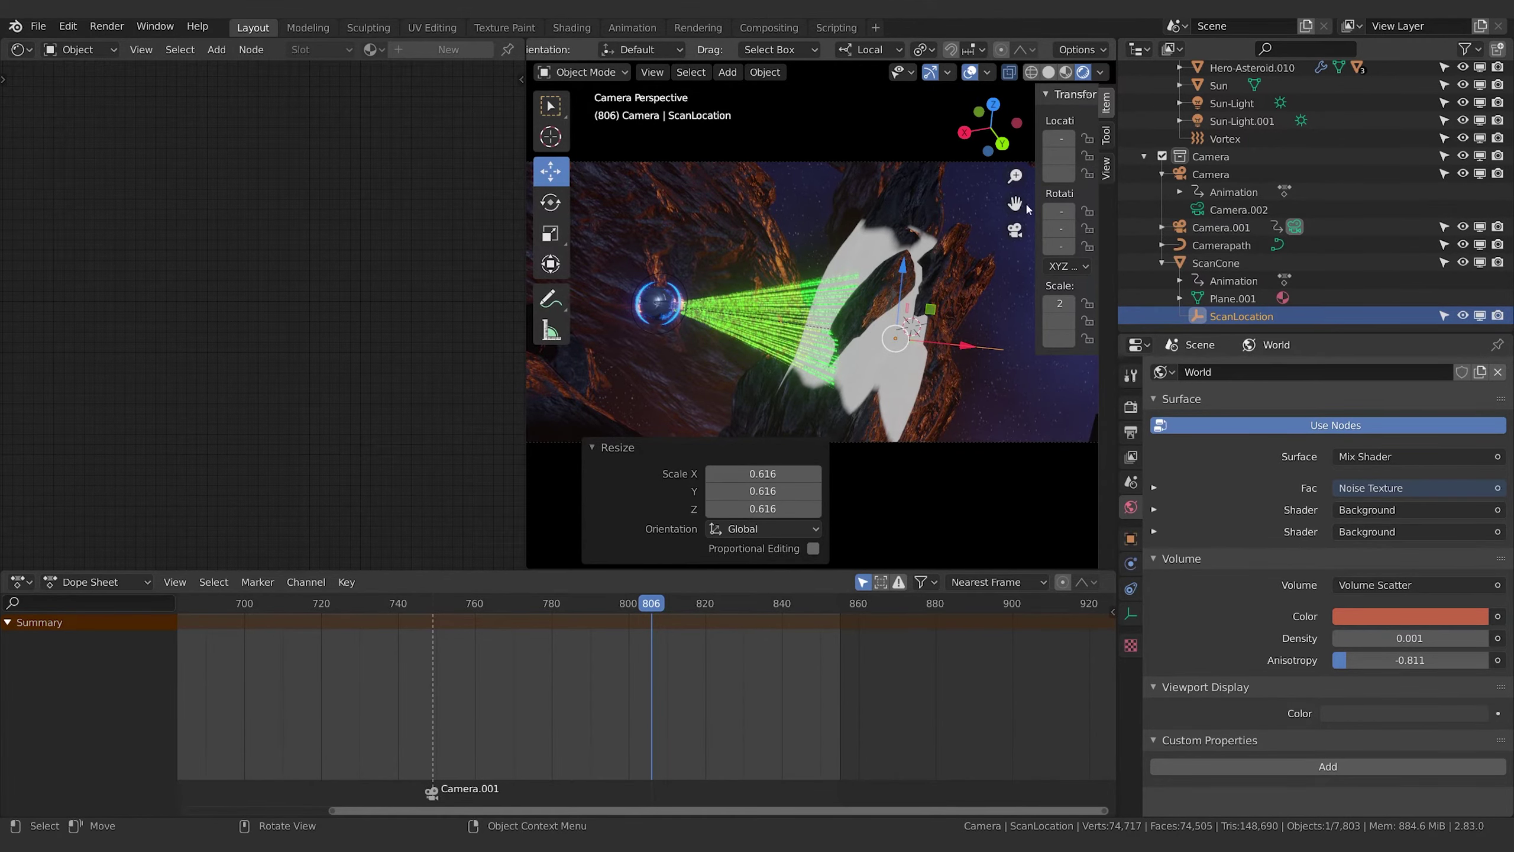
pyautogui.click(906, 308)
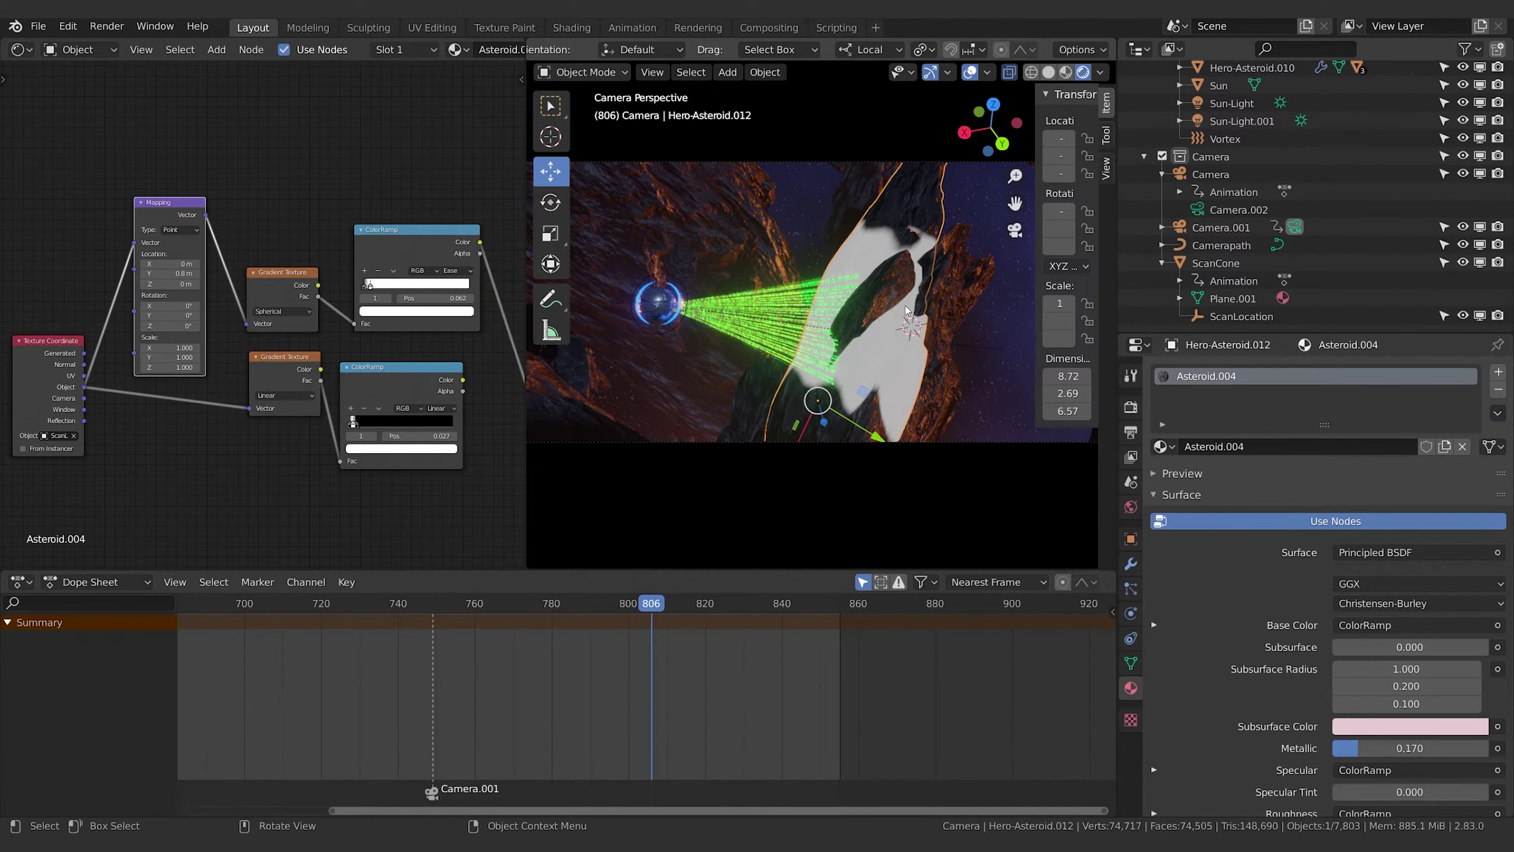
# Assign the Asteroid.004 material to the neighbouring asteroids Hero-Asteroid.005, Hero-Asteroid.013 and Hero-Asteroid.014
pyautogui.click(912, 277)
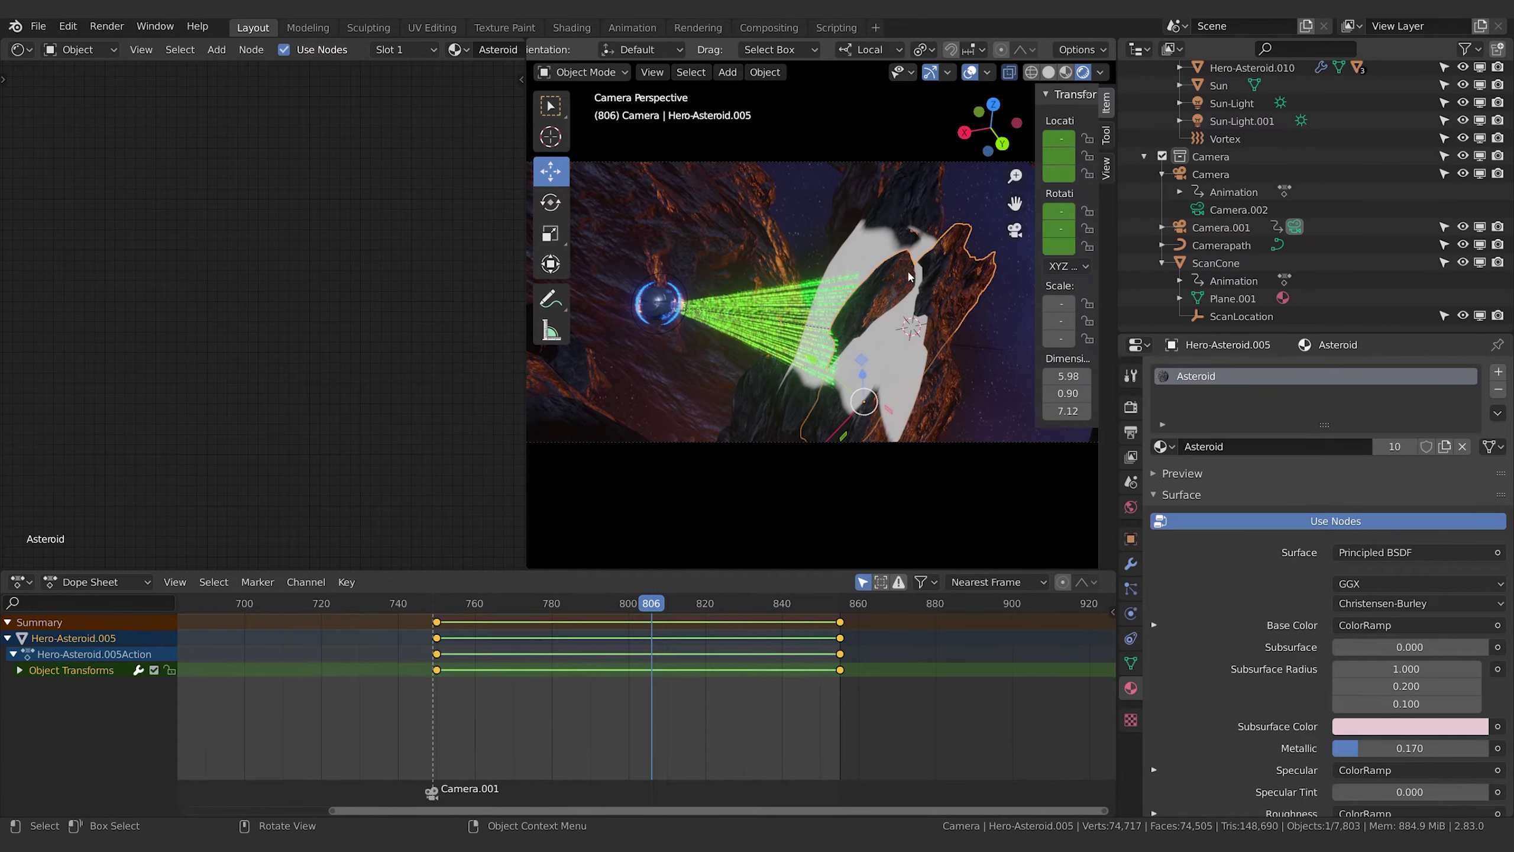
pyautogui.click(1162, 446)
pyautogui.click(1222, 539)
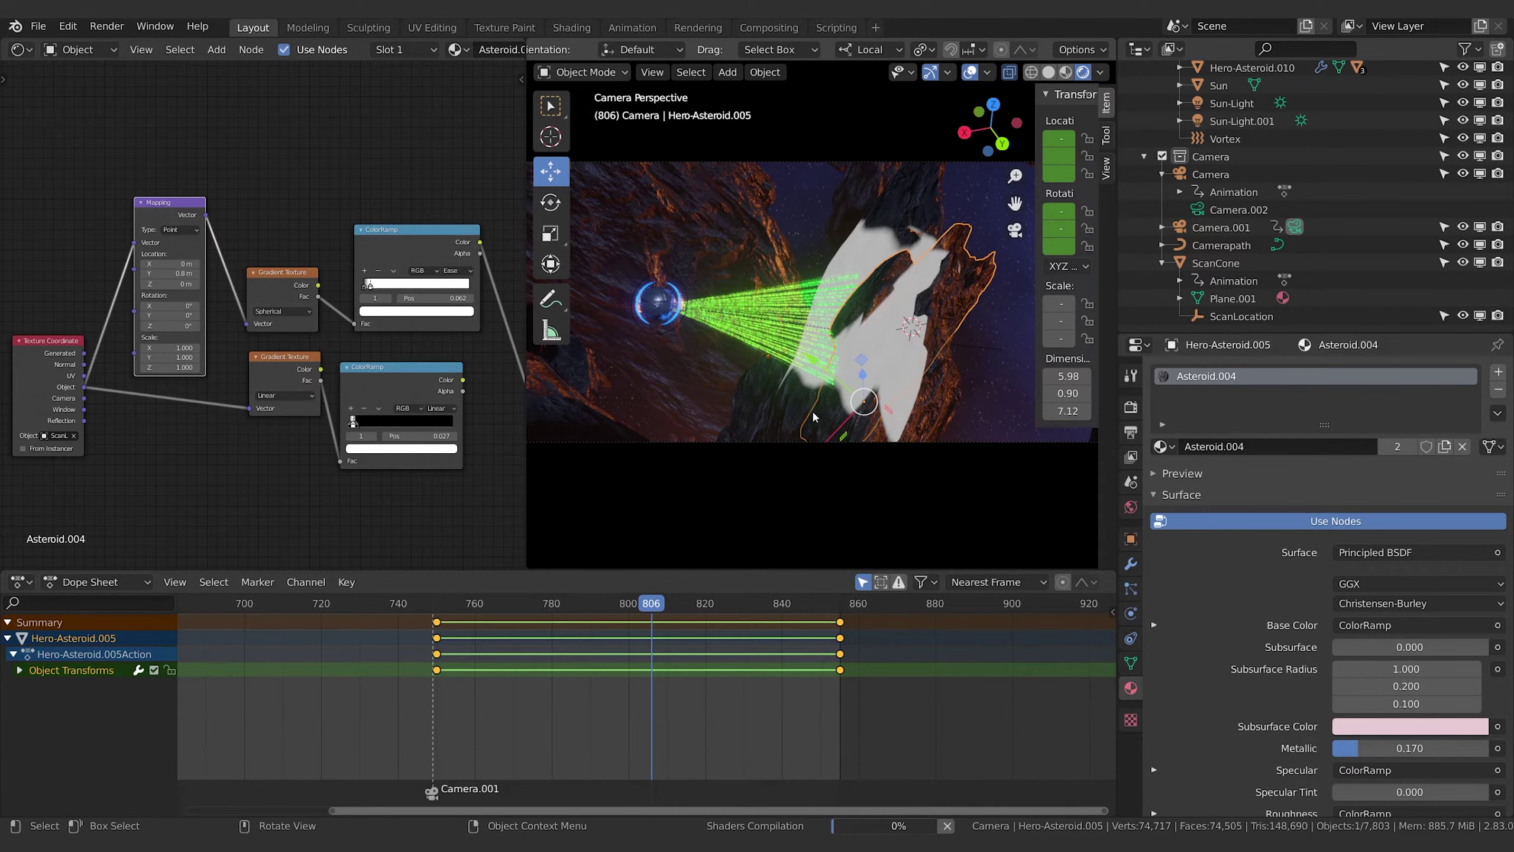
pyautogui.click(942, 412)
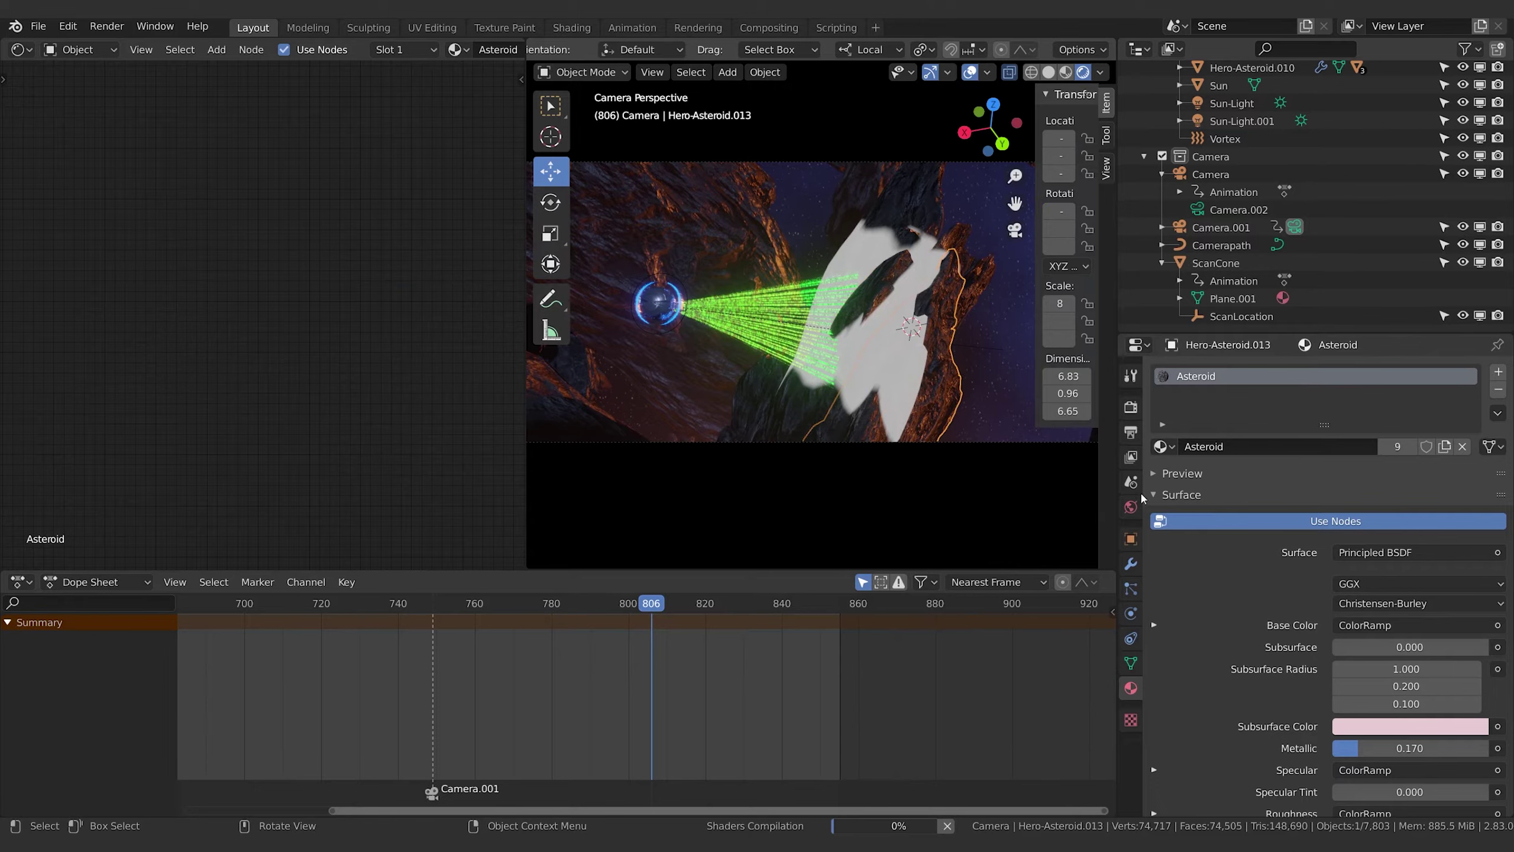
pyautogui.click(1162, 446)
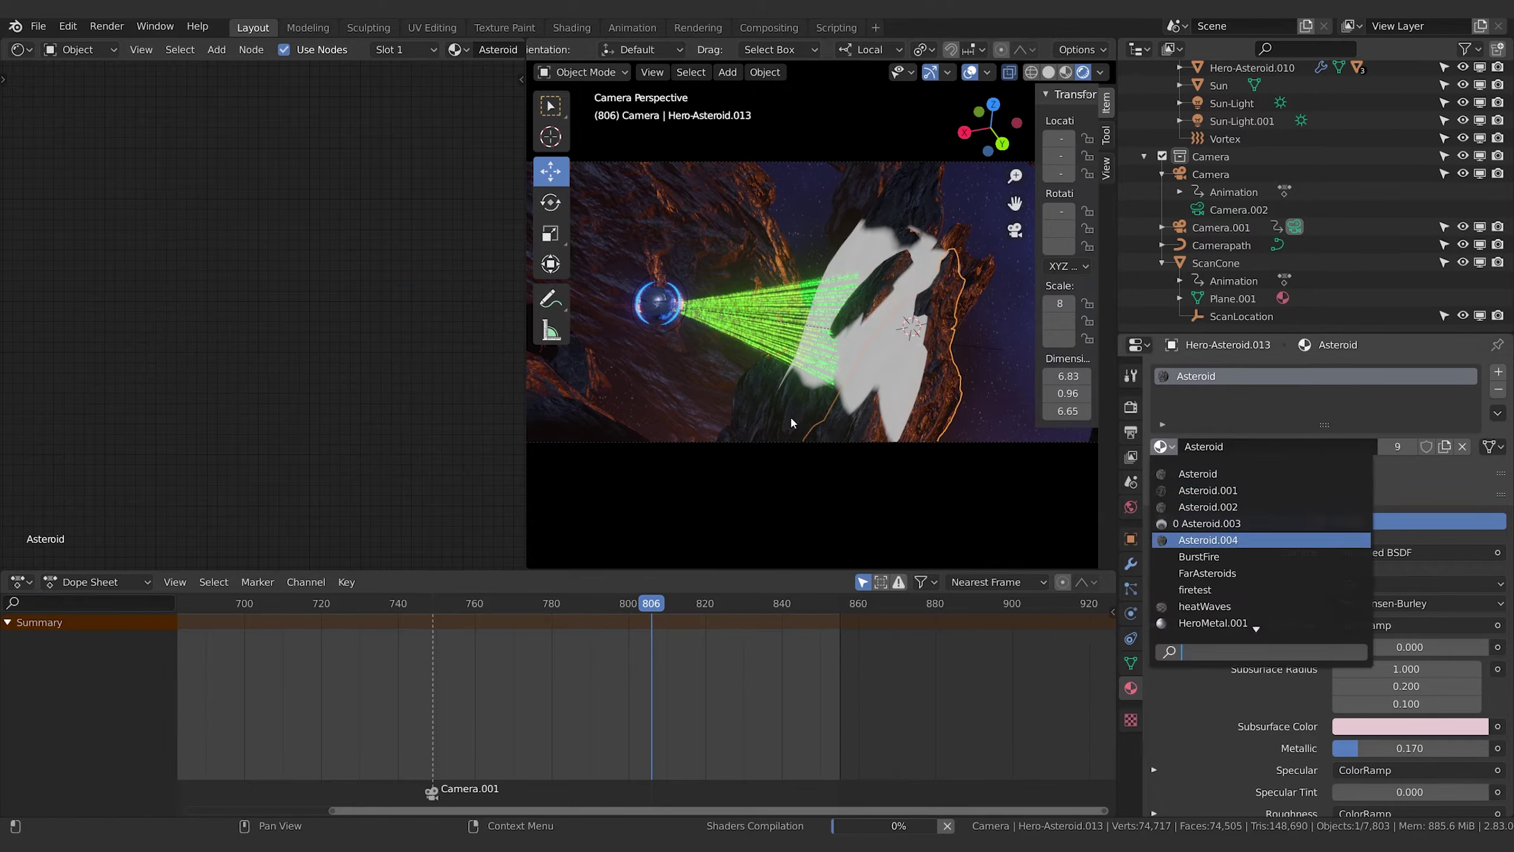
pyautogui.click(1357, 545)
pyautogui.click(748, 409)
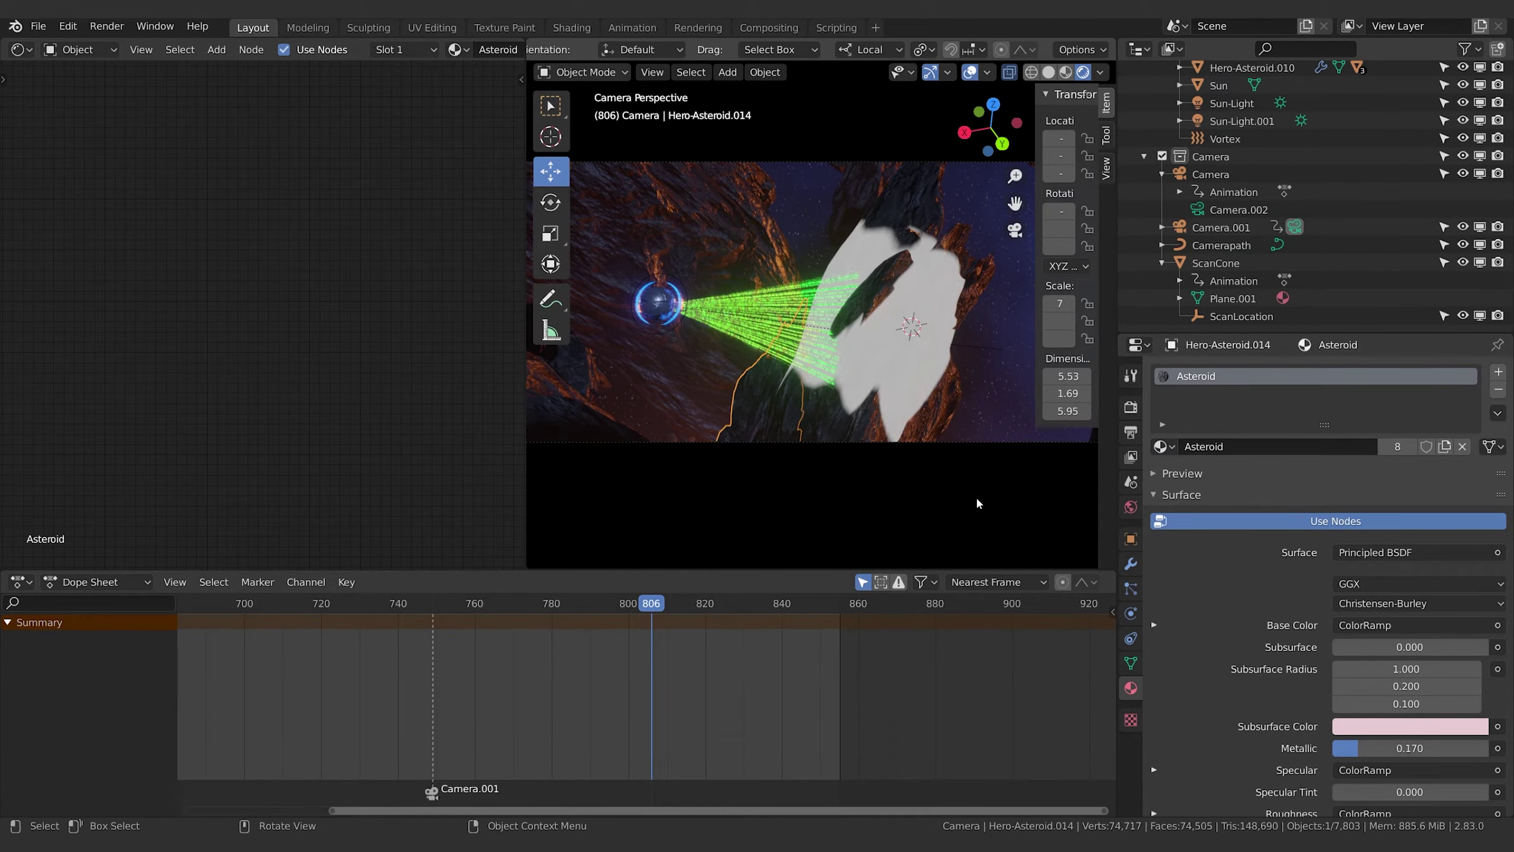
pyautogui.click(1166, 446)
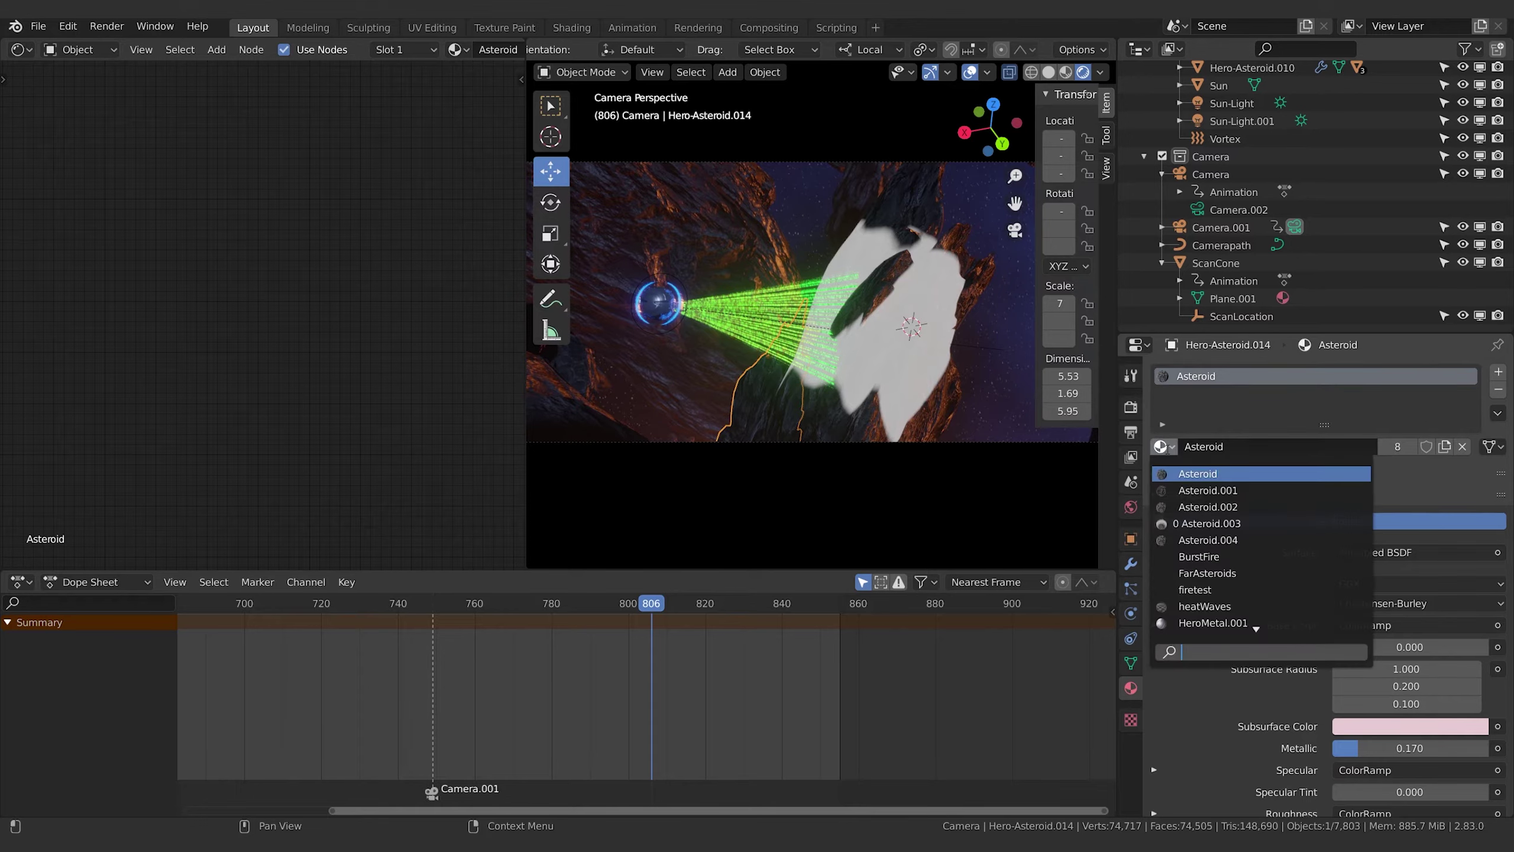
pyautogui.click(1207, 540)
# Select Hero-Asteroid.012 and insert a MixRGB node on the link from the Spherical gradient's ColorRamp to the Emission input
pyautogui.click(838, 244)
pyautogui.moveTo(125, 298); pyautogui.dragTo(340, 333, button='middle')
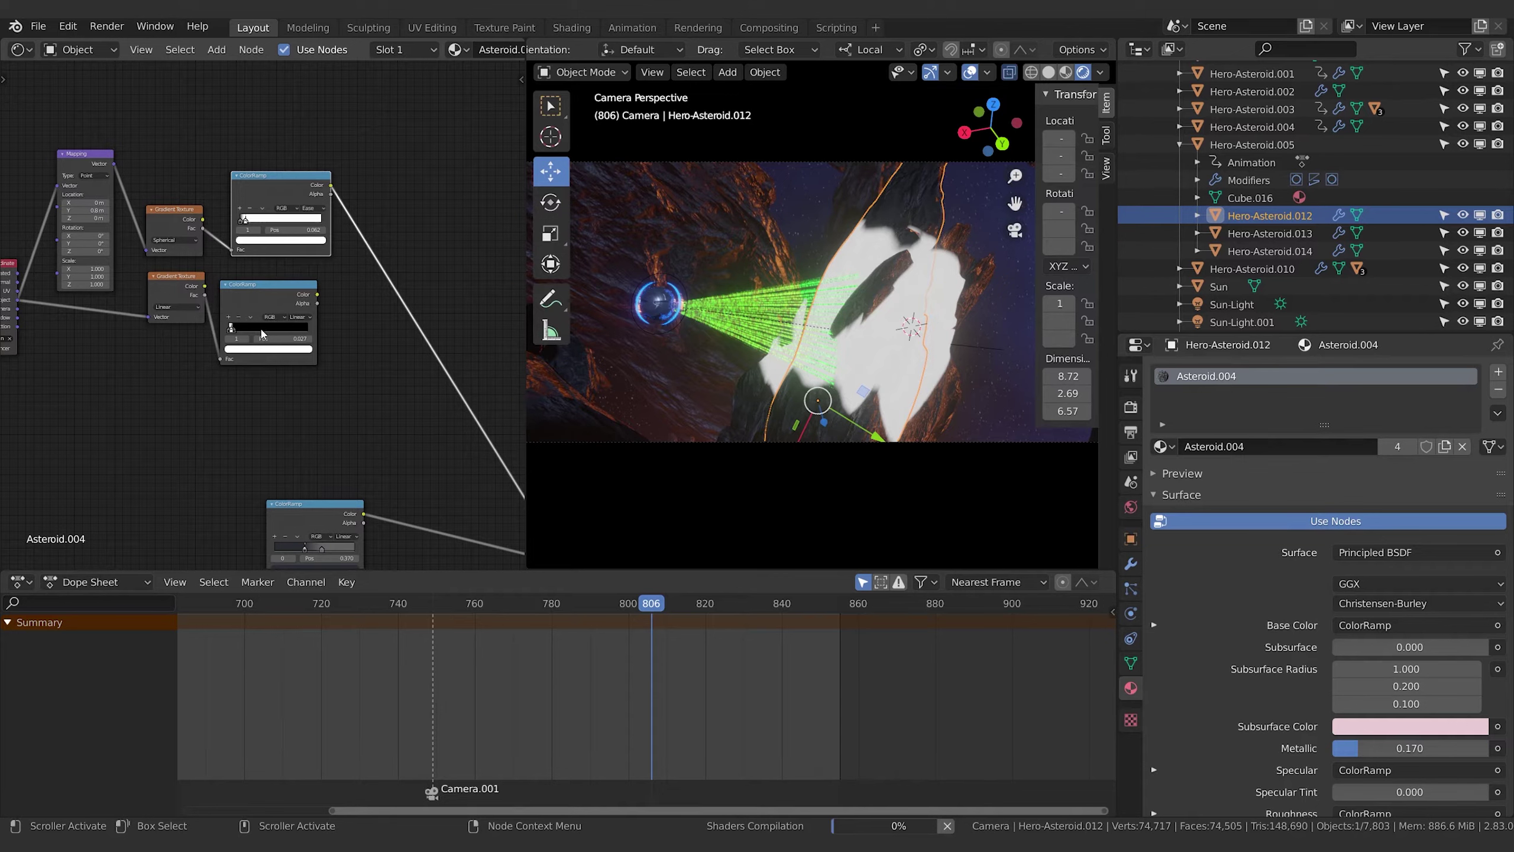
pyautogui.click(272, 307)
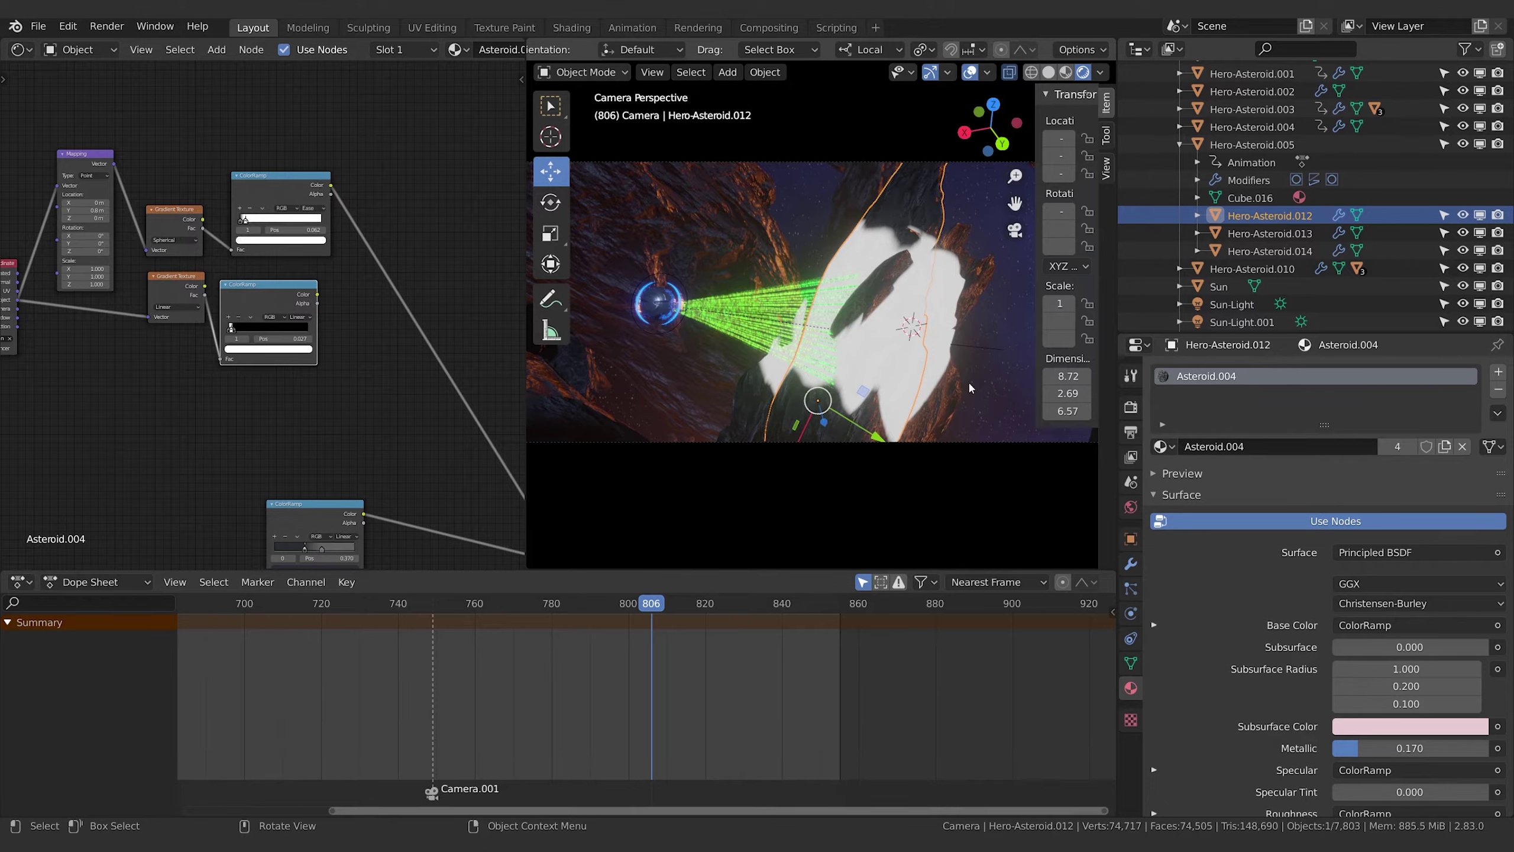
pyautogui.hotkey('shift', 'a')
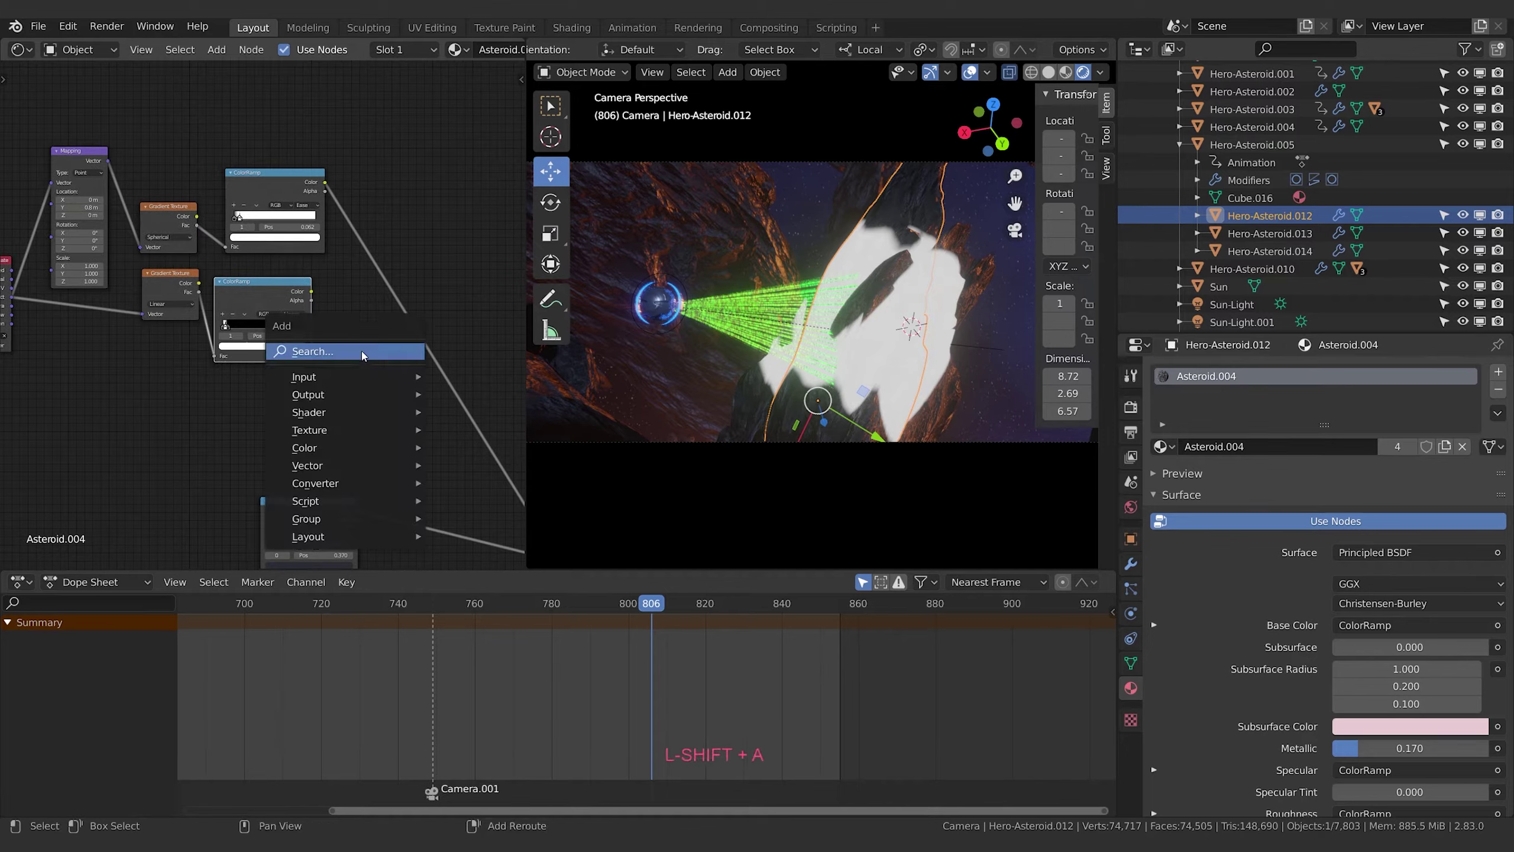
pyautogui.write('mix')
pyautogui.press('Down')
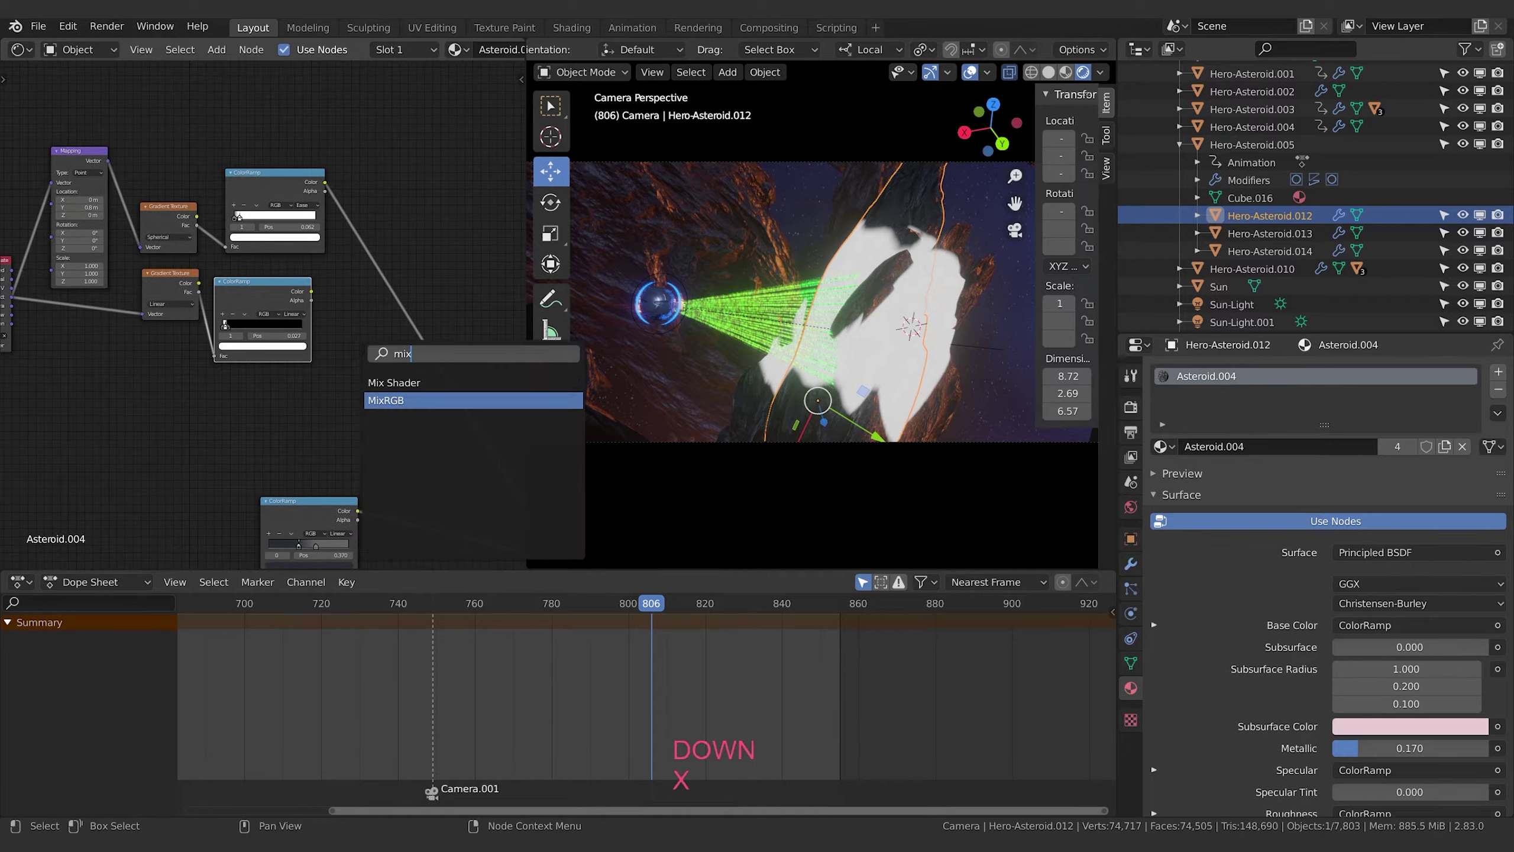
pyautogui.press('Return')
pyautogui.click(377, 263)
# Set the MixRGB node to Multiply with a factor of 1.000, and connect the Linear gradient's ColorRamp to its Color2 input
pyautogui.click(402, 293)
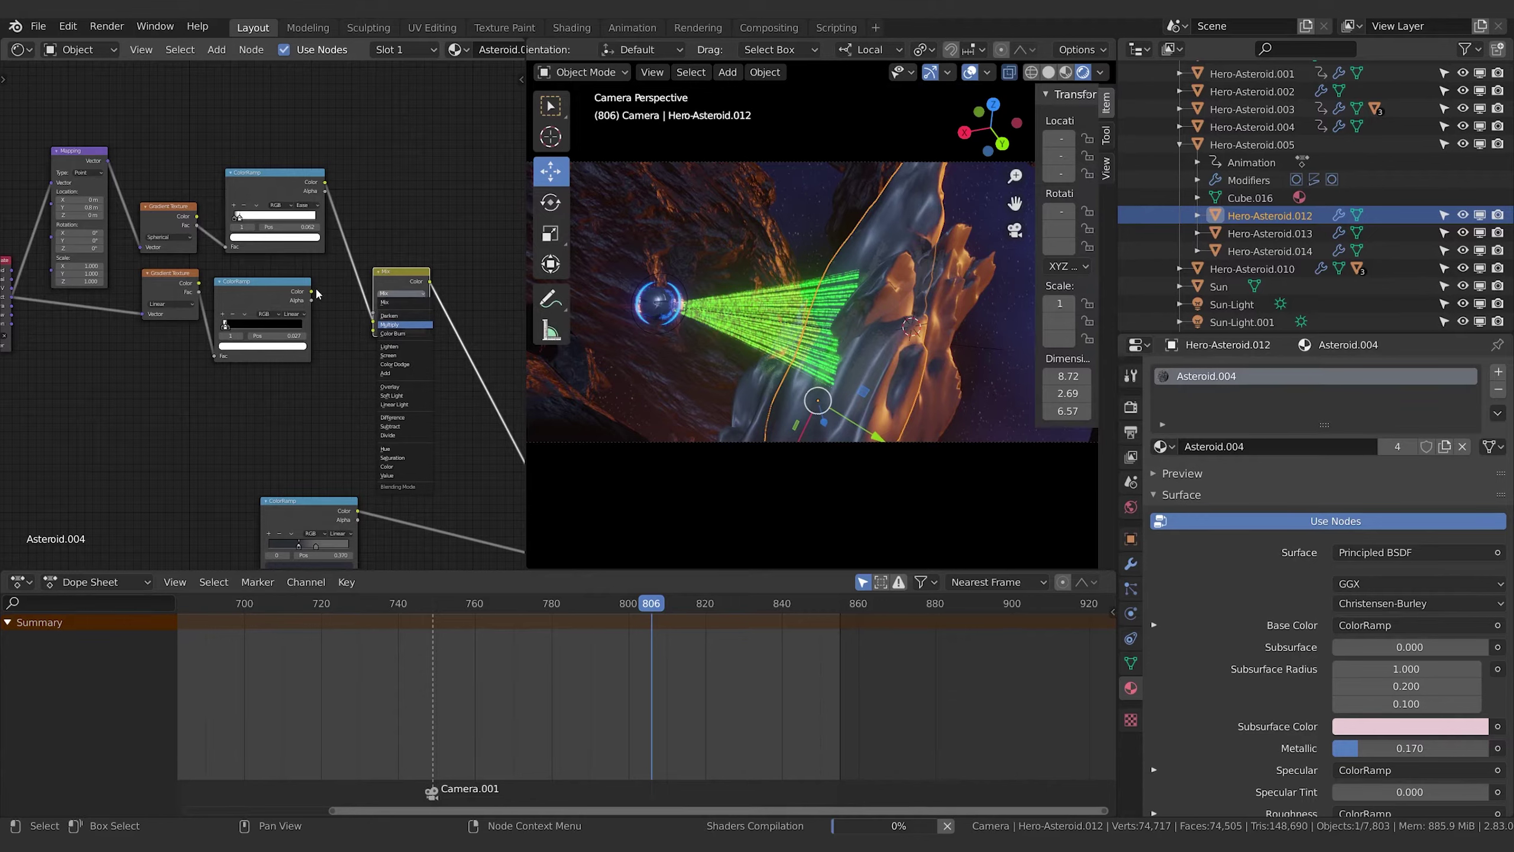
pyautogui.click(405, 324)
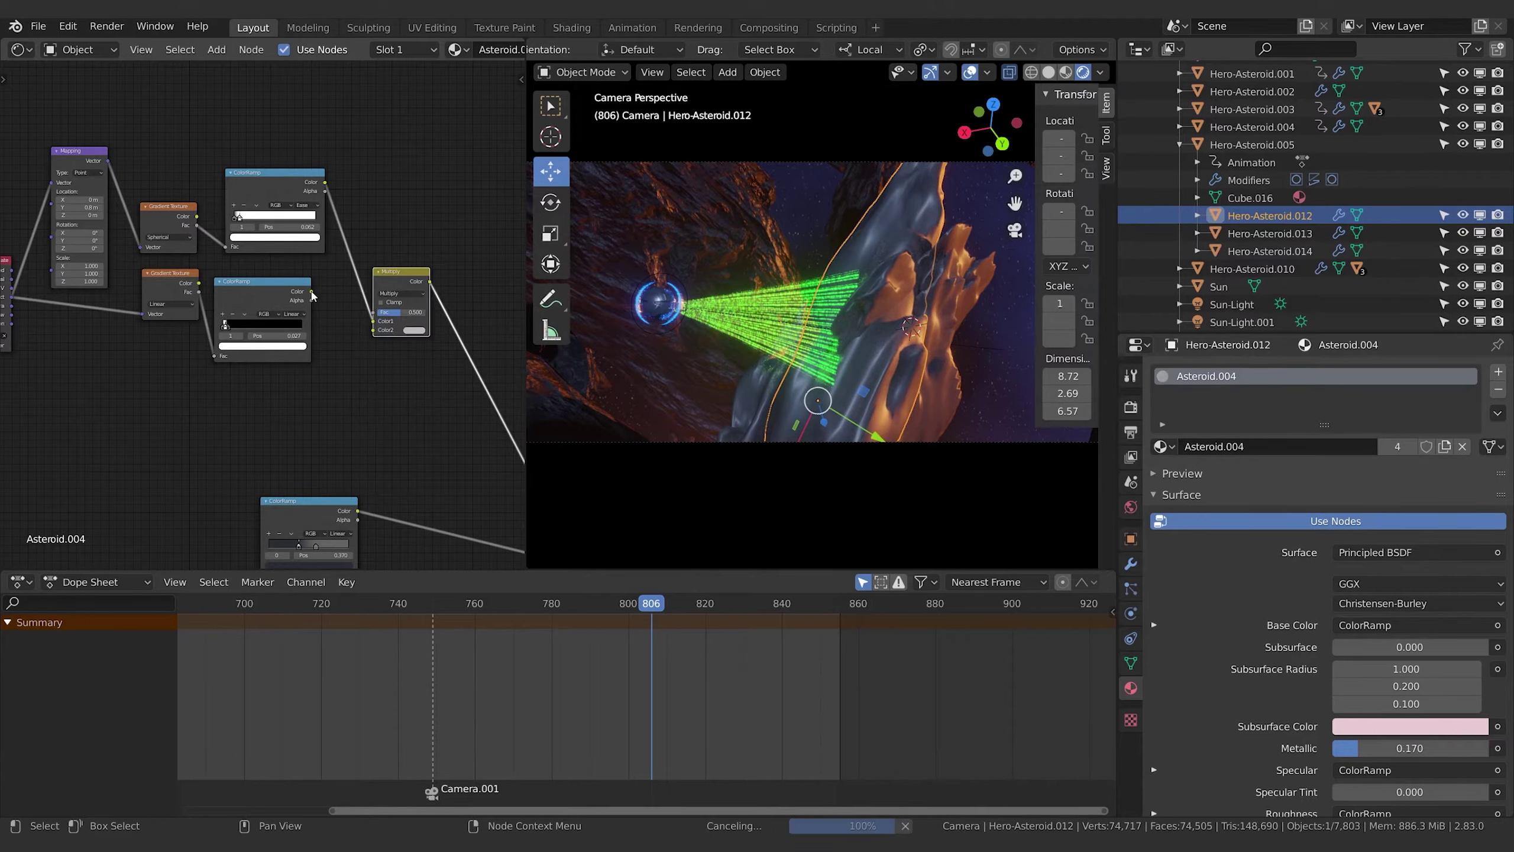
pyautogui.moveTo(311, 291)
pyautogui.mouseDown()
pyautogui.moveTo(375, 331)
pyautogui.moveTo(442, 309)
pyautogui.mouseUp()
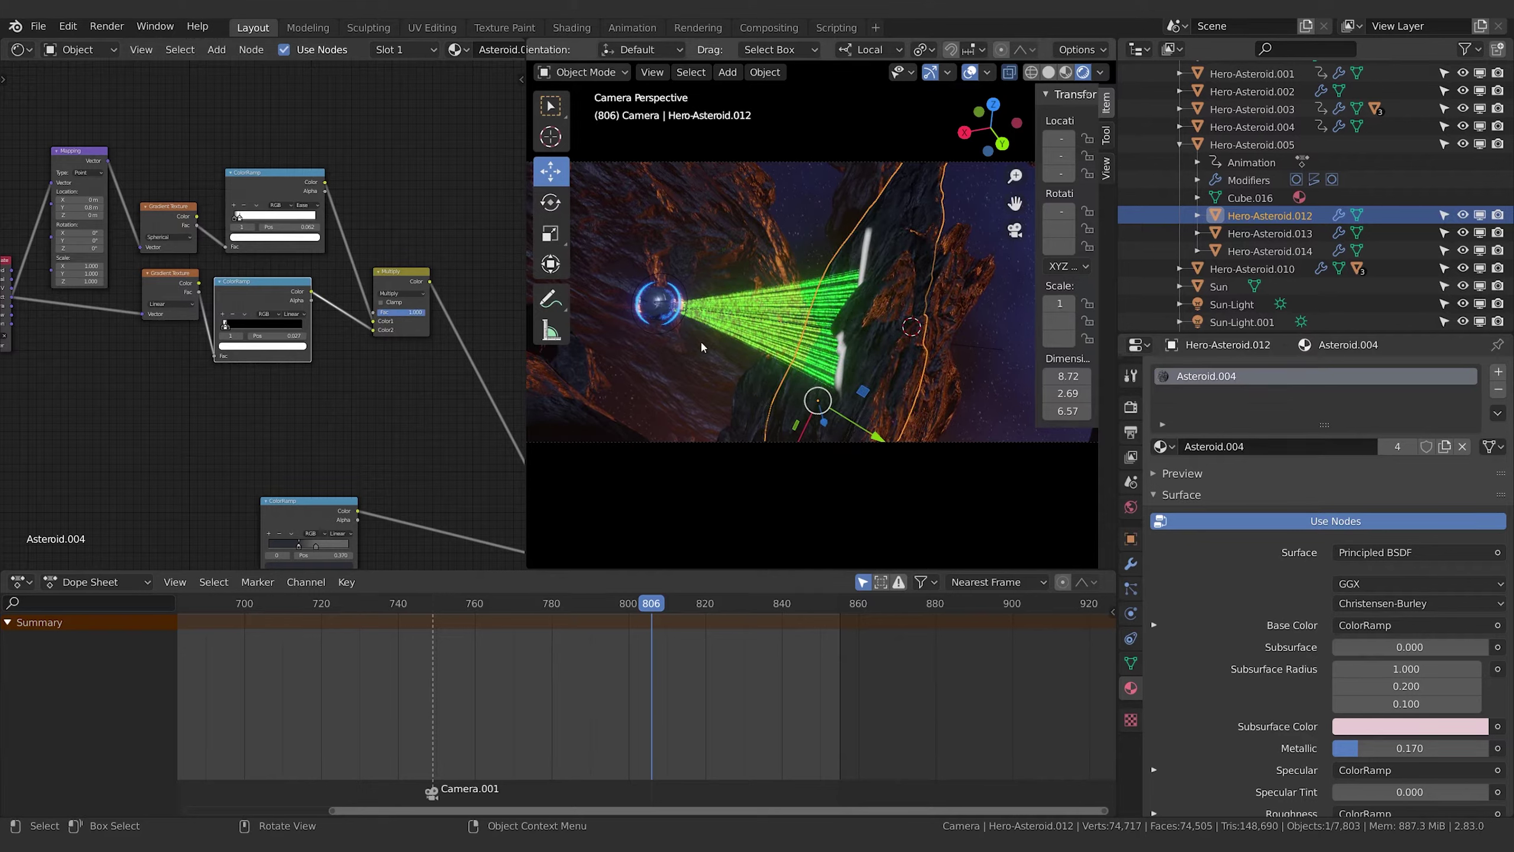
# Scale the ScanLocation empty up slightly to lengthen the glowing line, and reselect the asteroid
pyautogui.moveTo(427, 168); pyautogui.dragTo(378, 200, button='middle')
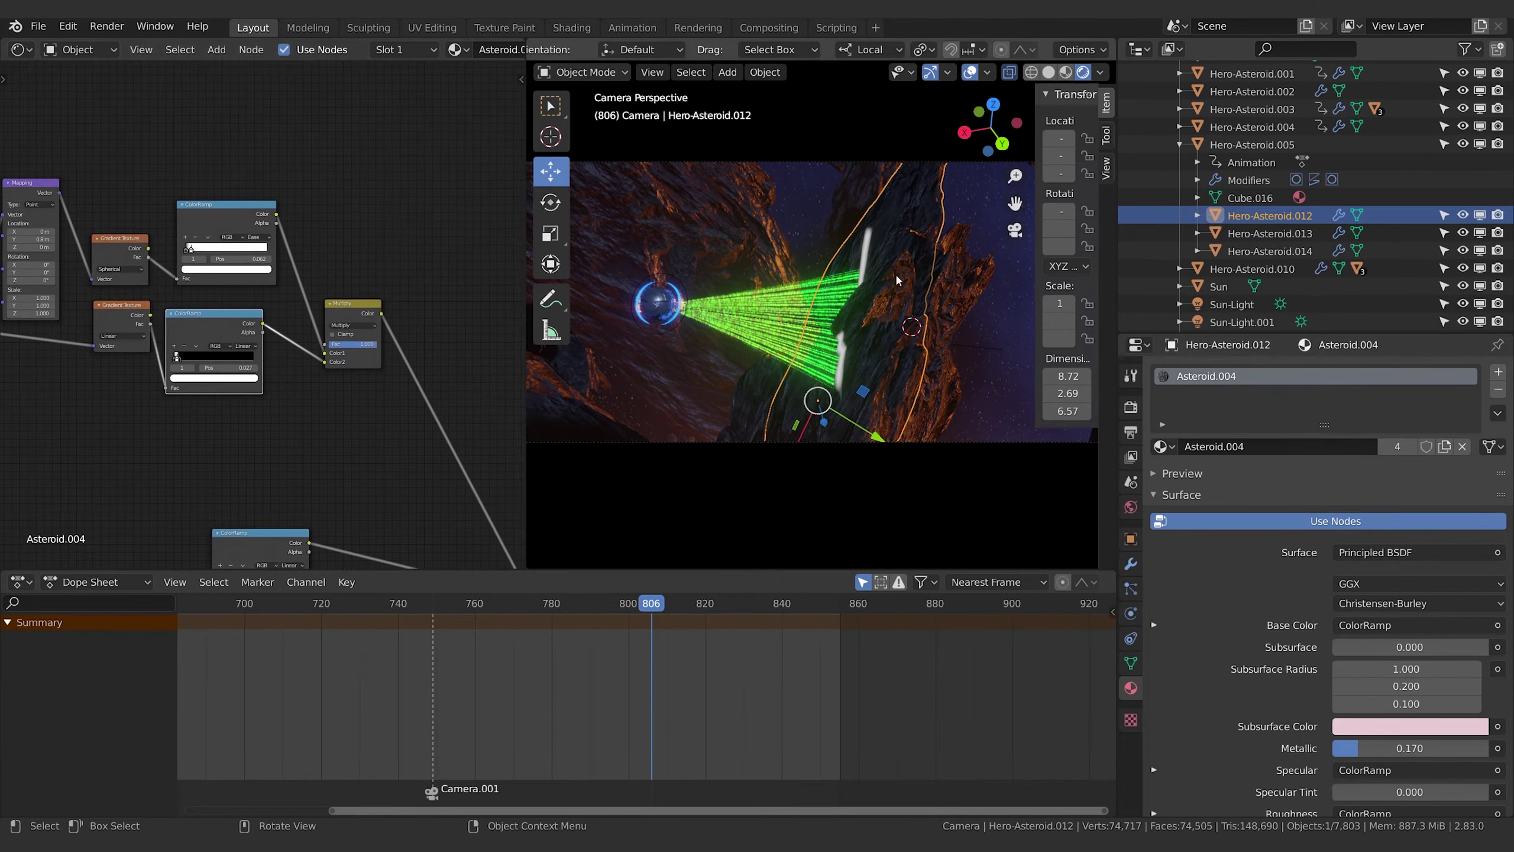
pyautogui.moveTo(333, 334); pyautogui.dragTo(522, 311, button='middle')
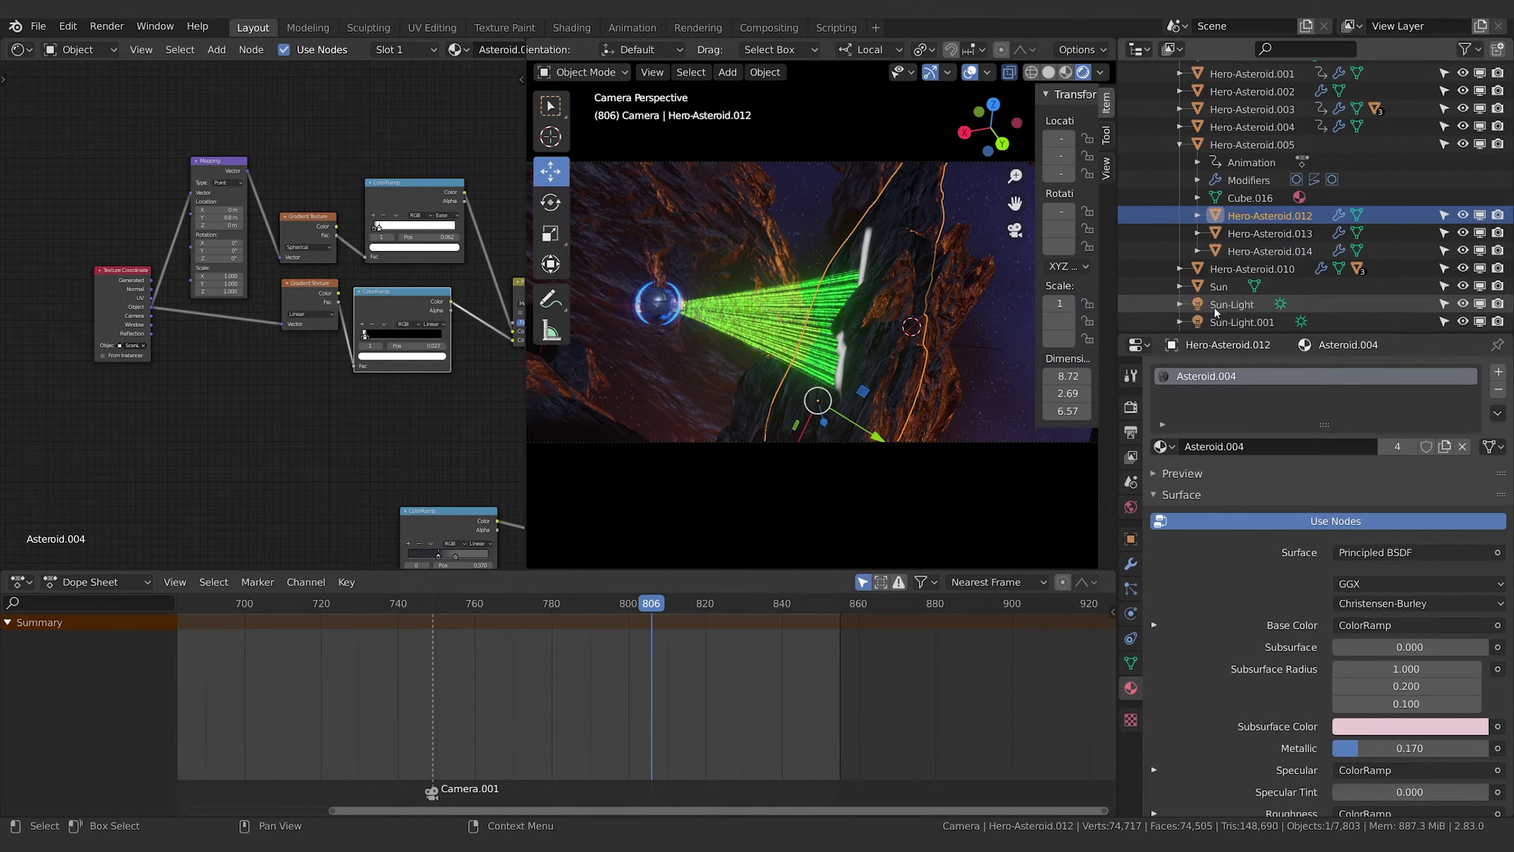
pyautogui.scroll(-5, 1231, 301)
pyautogui.click(1234, 316)
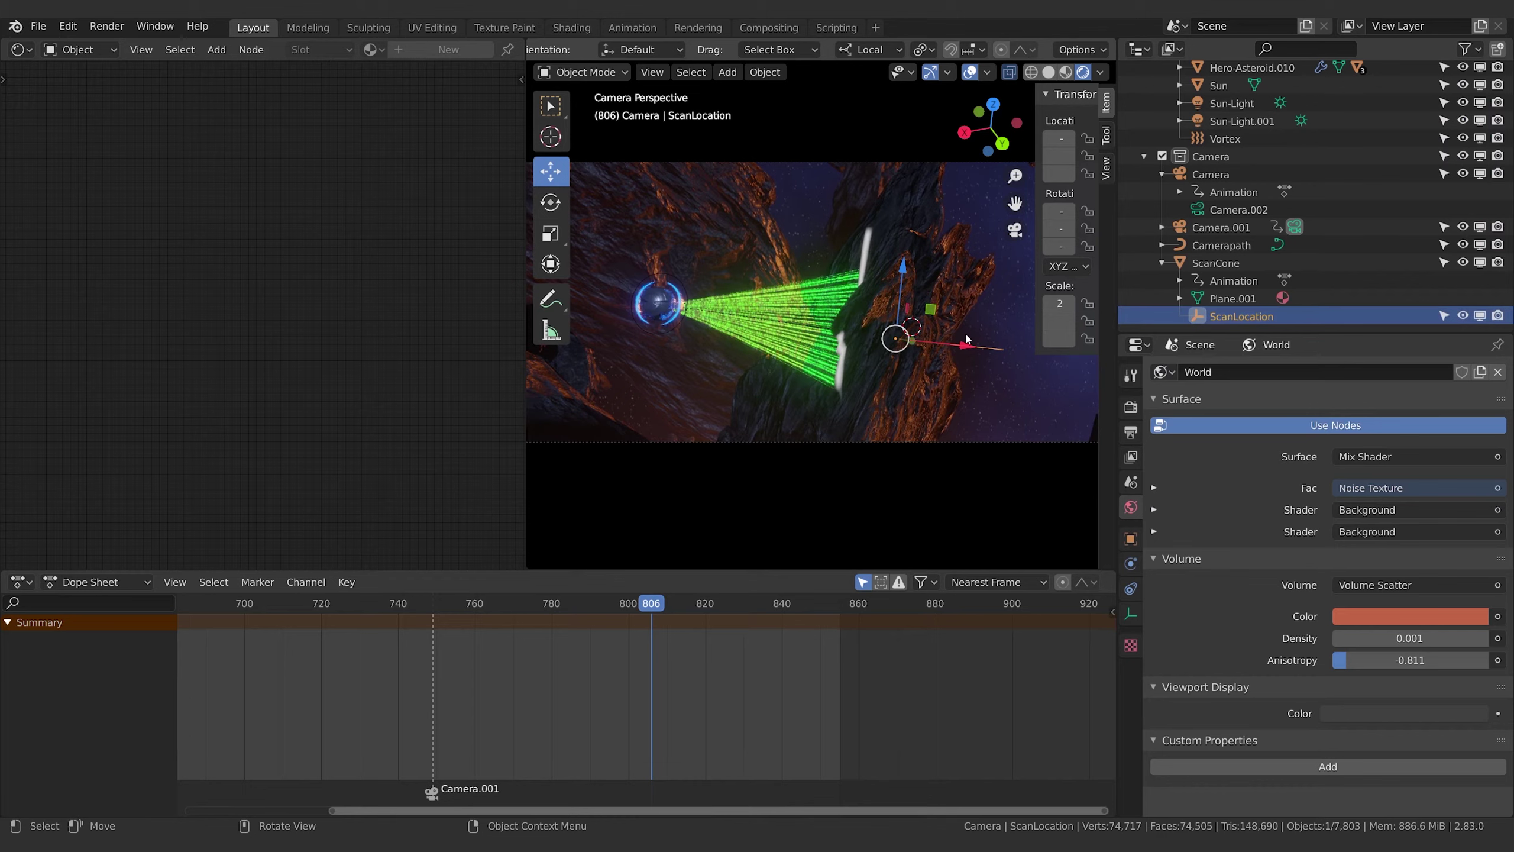
pyautogui.press('s')
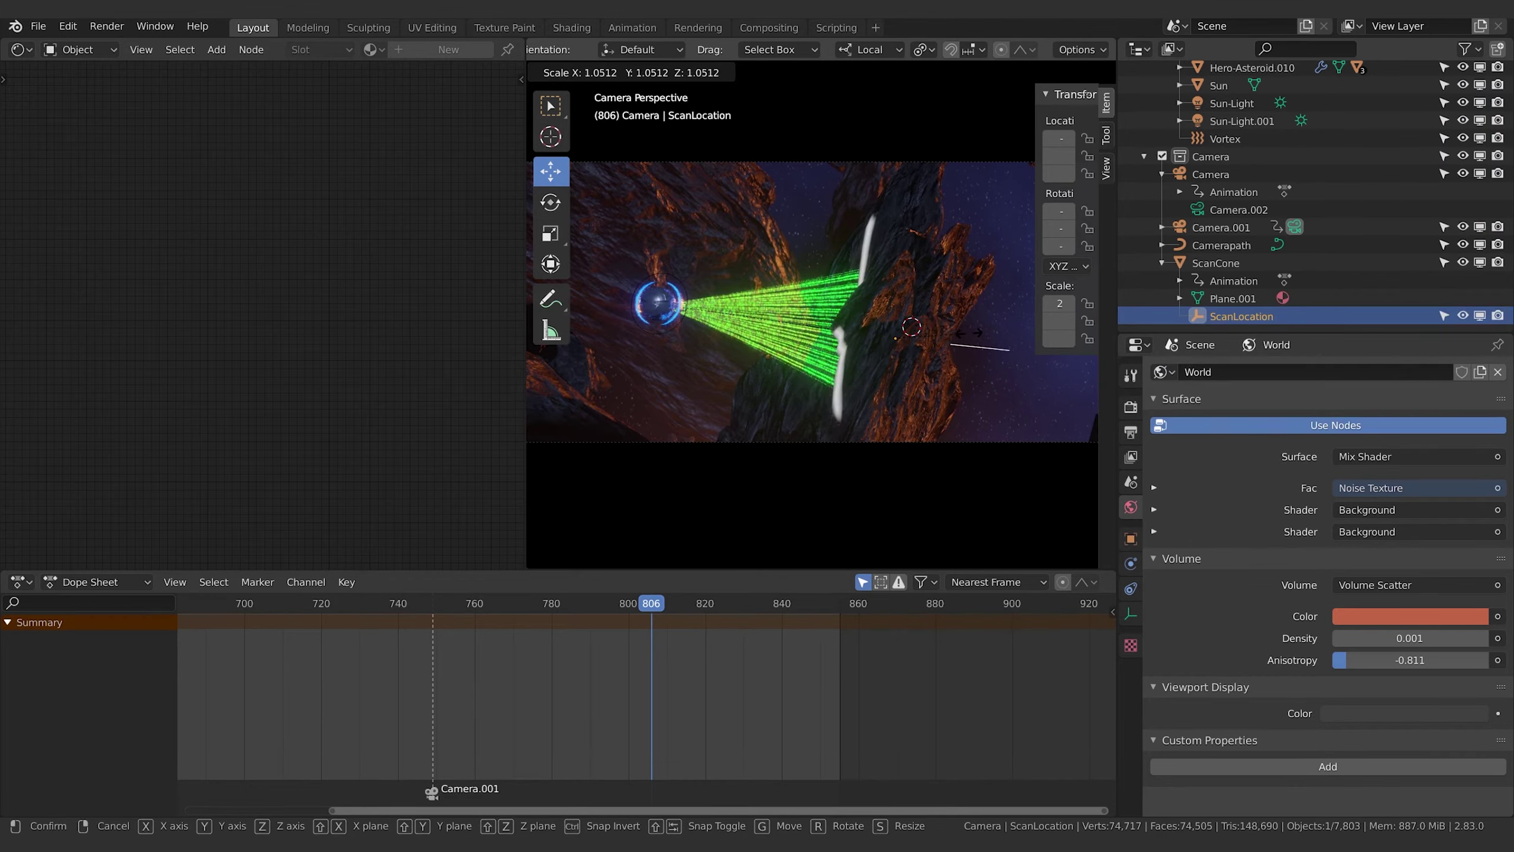
pyautogui.click(967, 339)
pyautogui.click(900, 262)
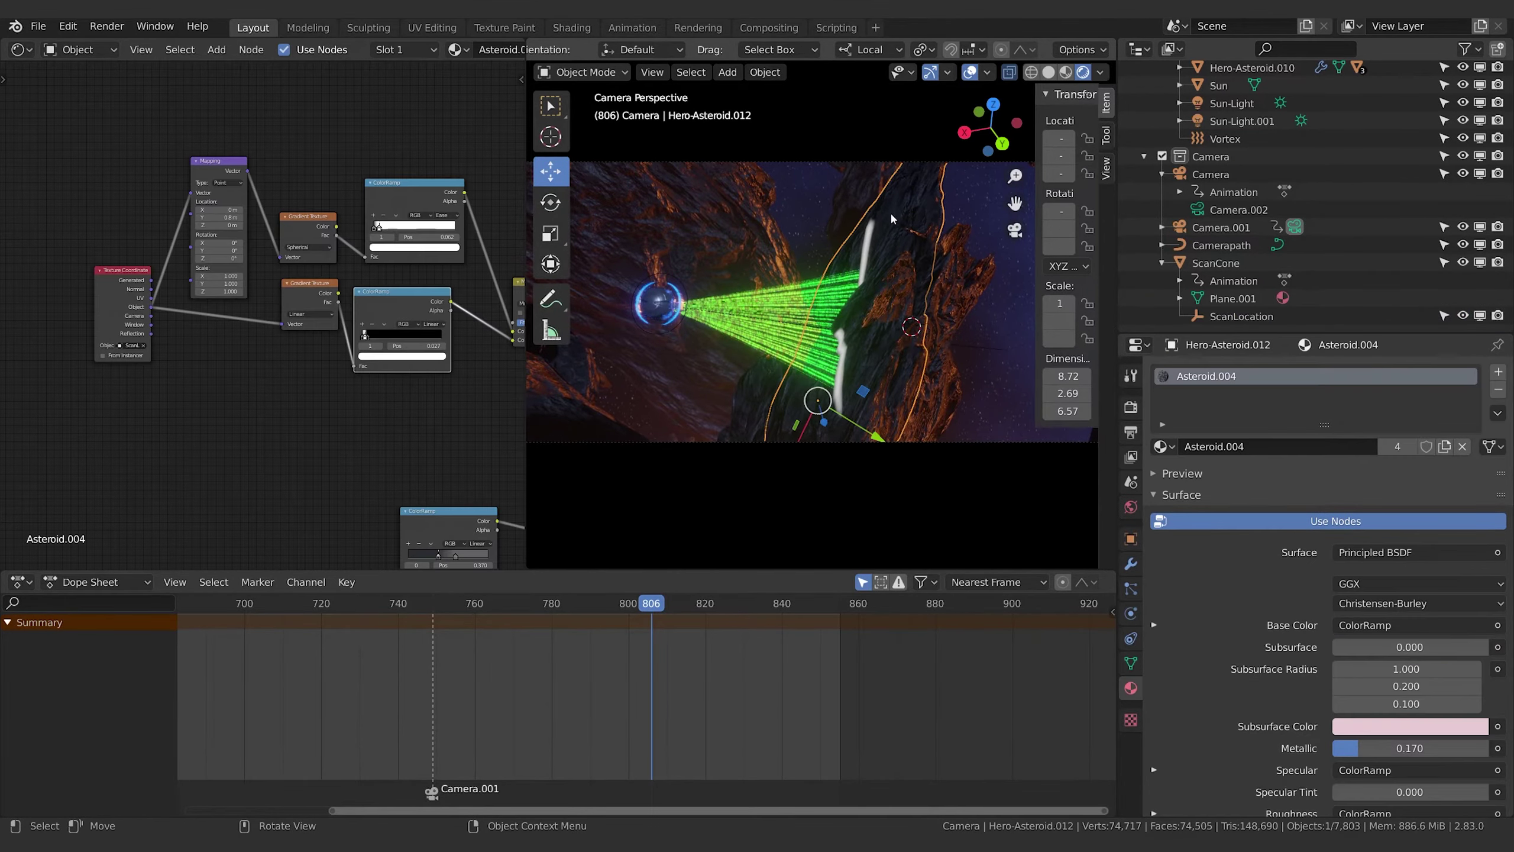
# Fine-tune the spacing between the black and white stops of the Spherical gradient's ColorRamp
pyautogui.moveTo(164, 360); pyautogui.dragTo(252, 453, button='middle')
pyautogui.scroll(3, 251, 425)
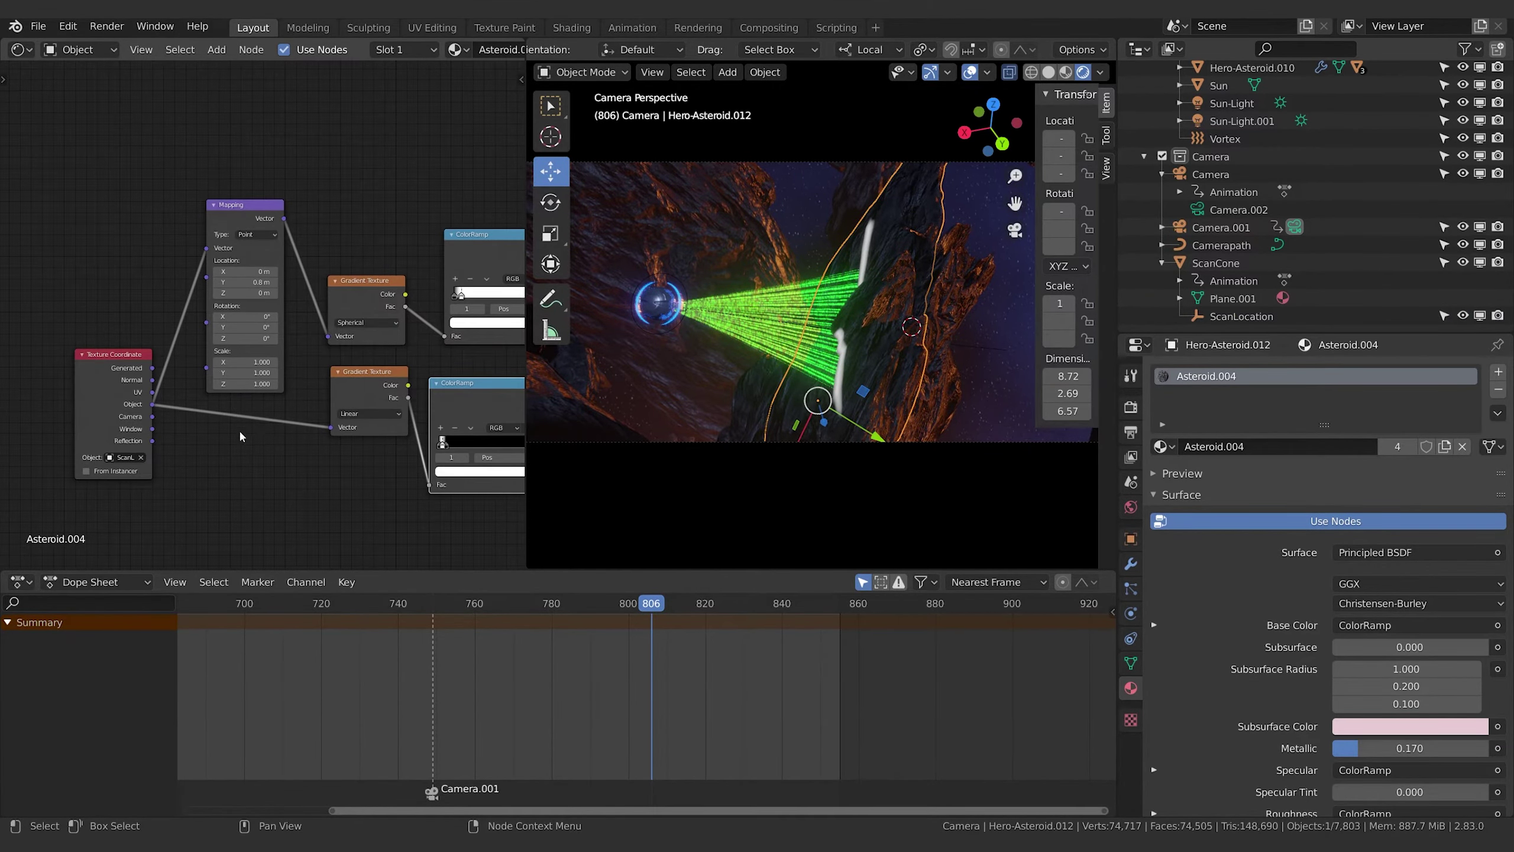
pyautogui.moveTo(429, 336); pyautogui.dragTo(425, 337)
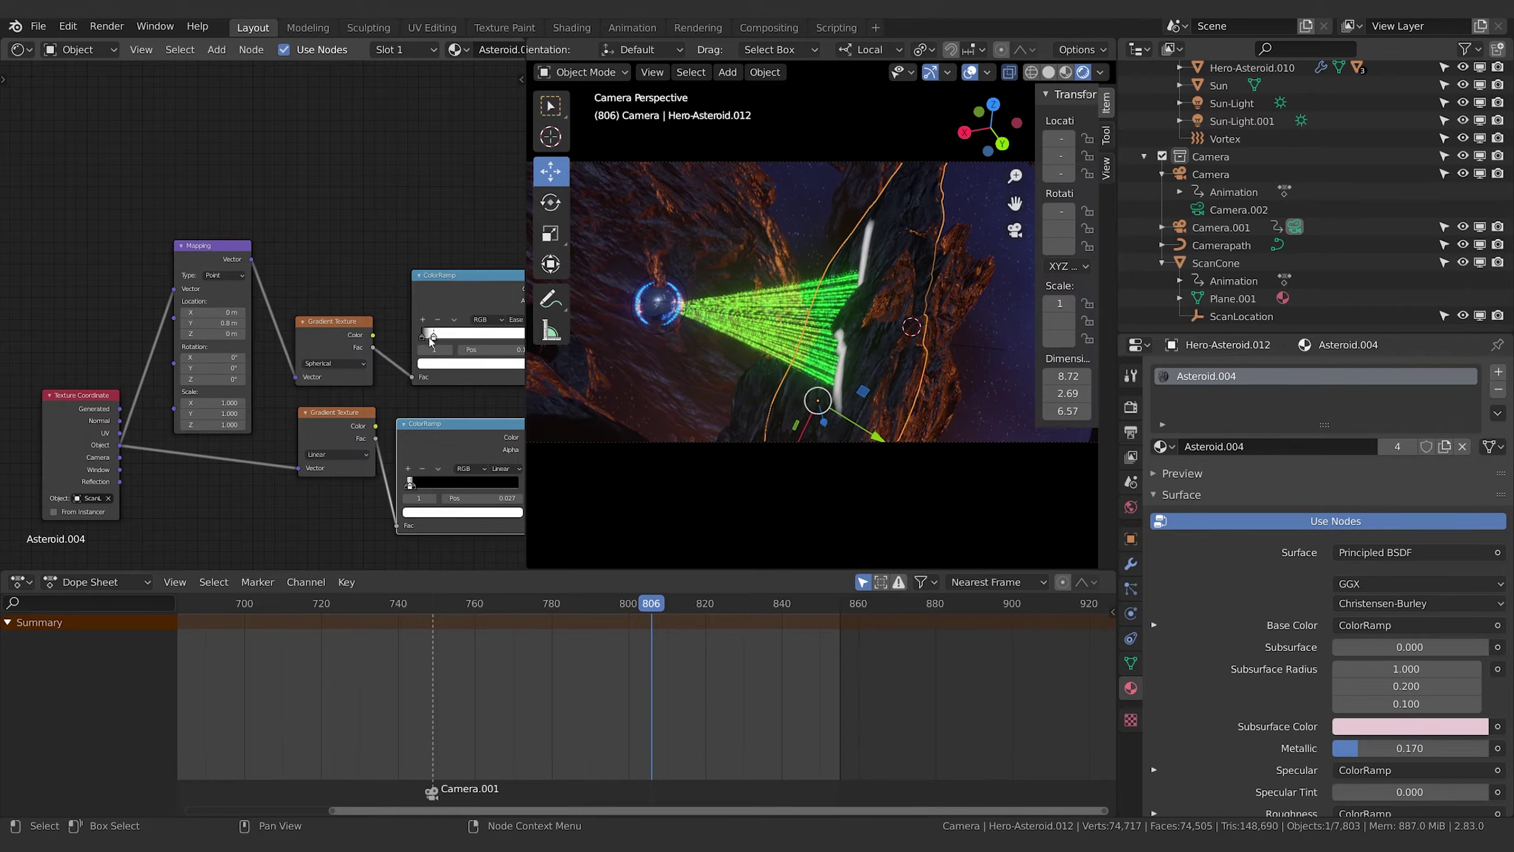
pyautogui.click(425, 337)
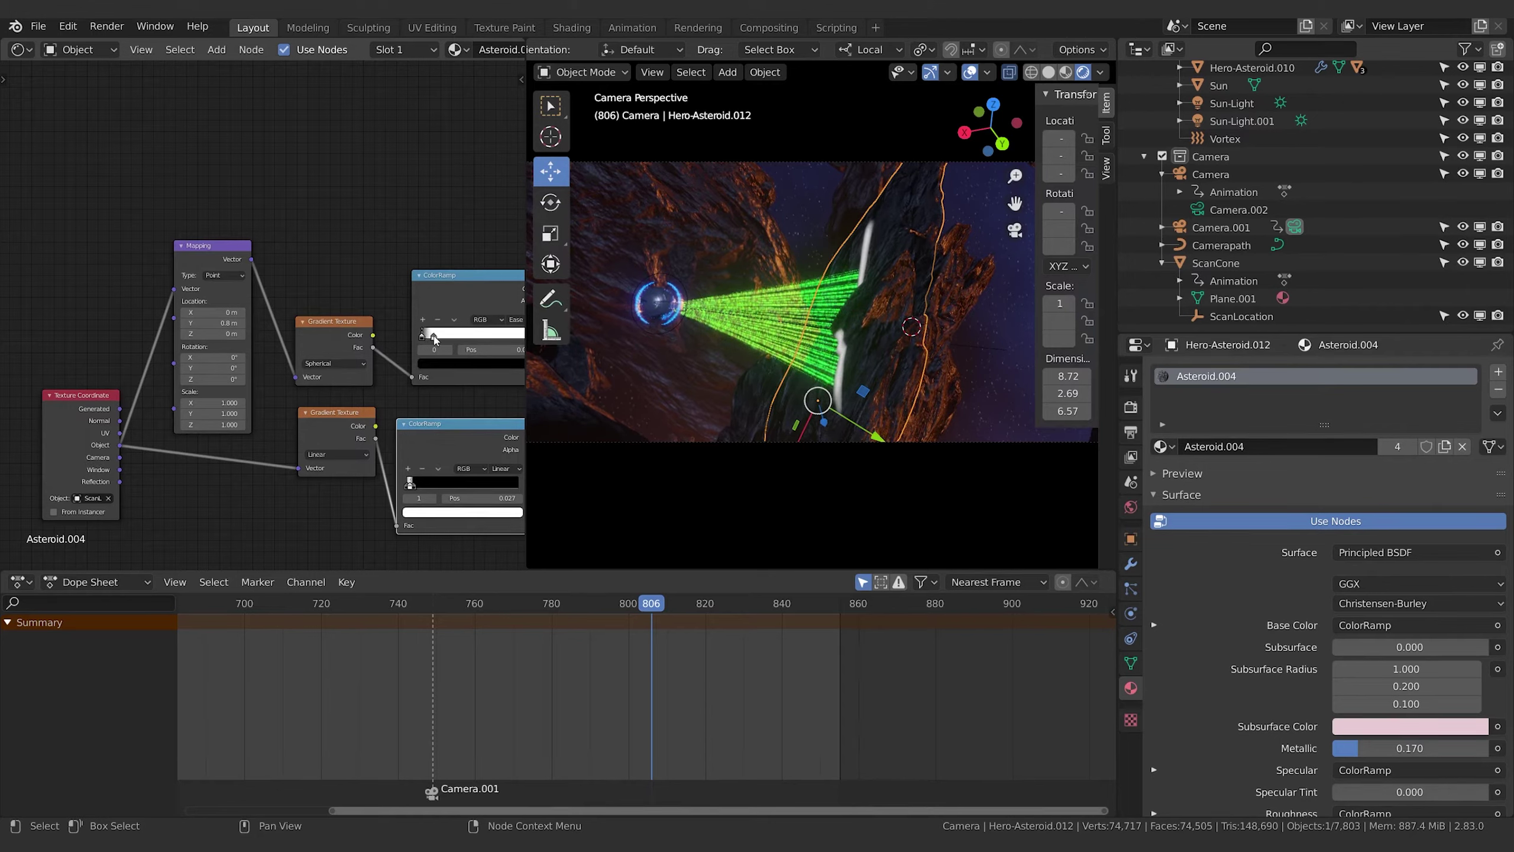
pyautogui.click(434, 338)
pyautogui.click(425, 338)
pyautogui.click(433, 339)
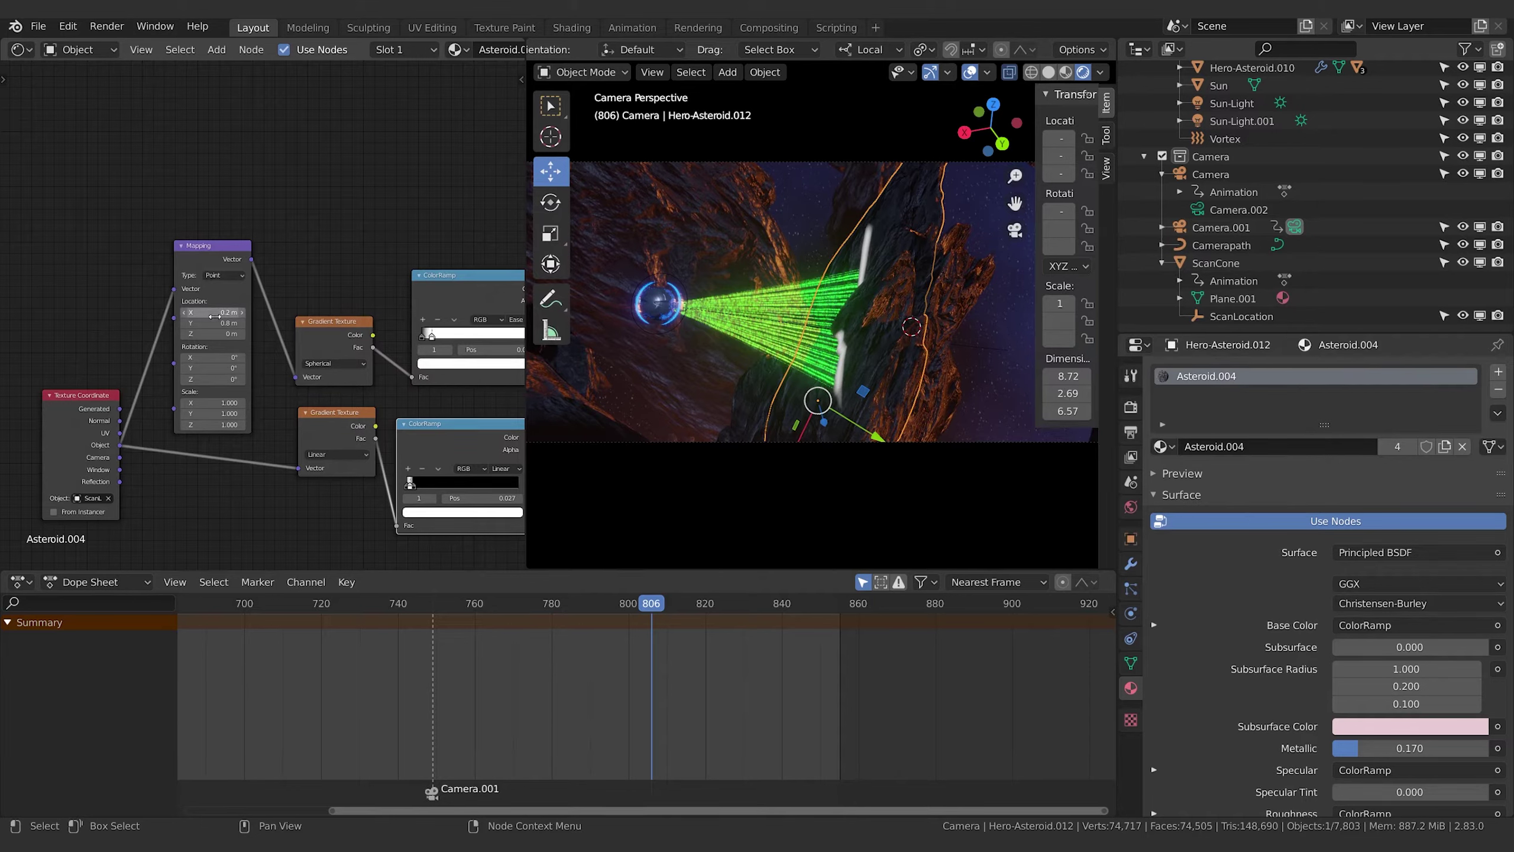
# Try adjusting the Mapping node's Y location, and reset its X location to 0 m
pyautogui.moveTo(215, 323); pyautogui.dragTo(232, 323)
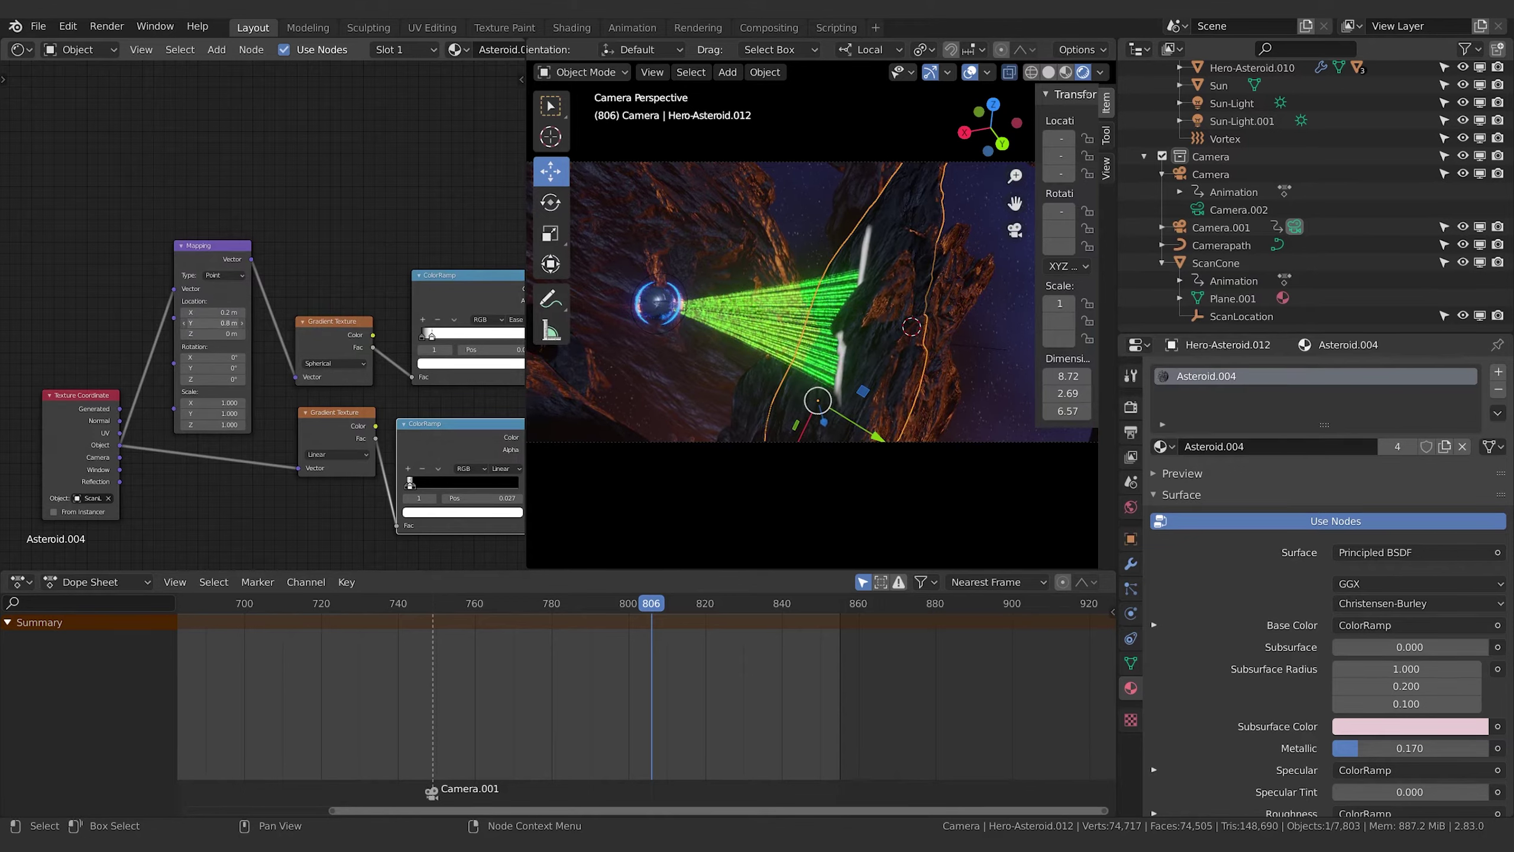
pyautogui.click(200, 312)
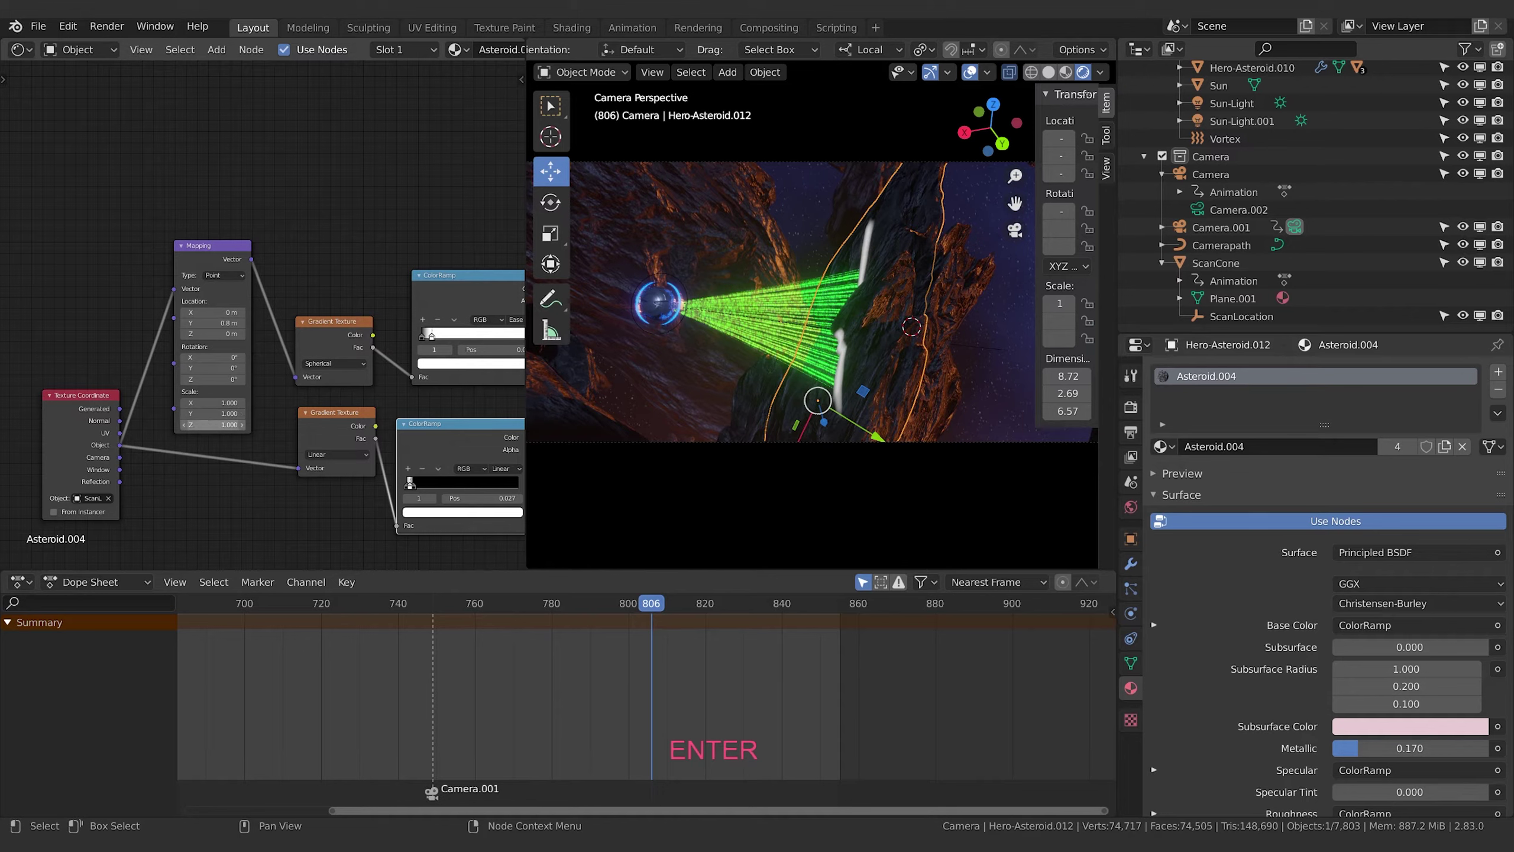
# Set the Mapping node's Z scale to 1.600 and its Z location to 0.1 m
pyautogui.moveTo(215, 425); pyautogui.dragTo(250, 425)
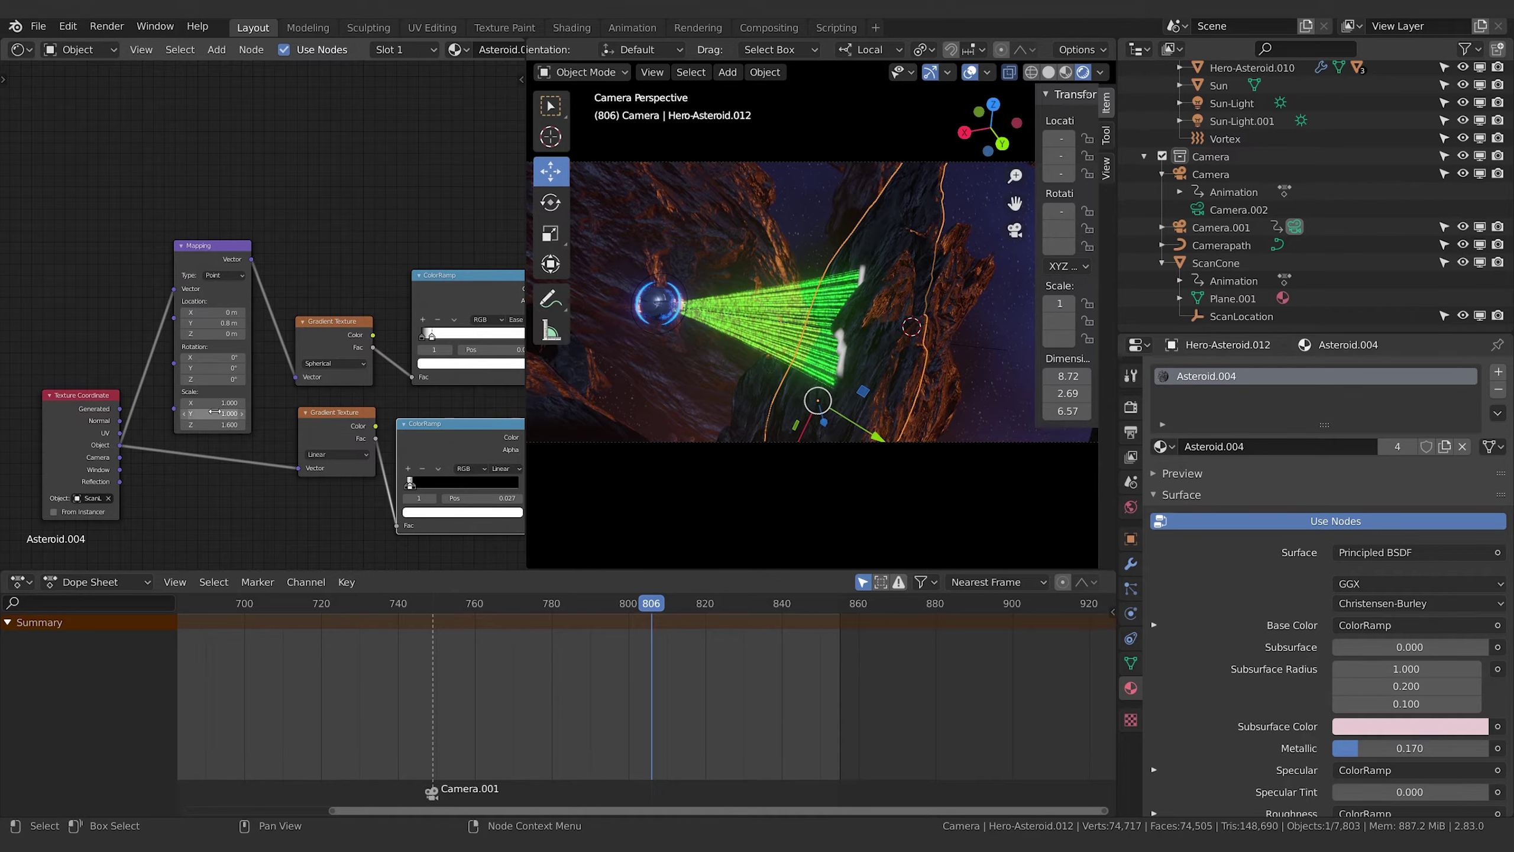
pyautogui.moveTo(215, 334); pyautogui.dragTo(233, 334)
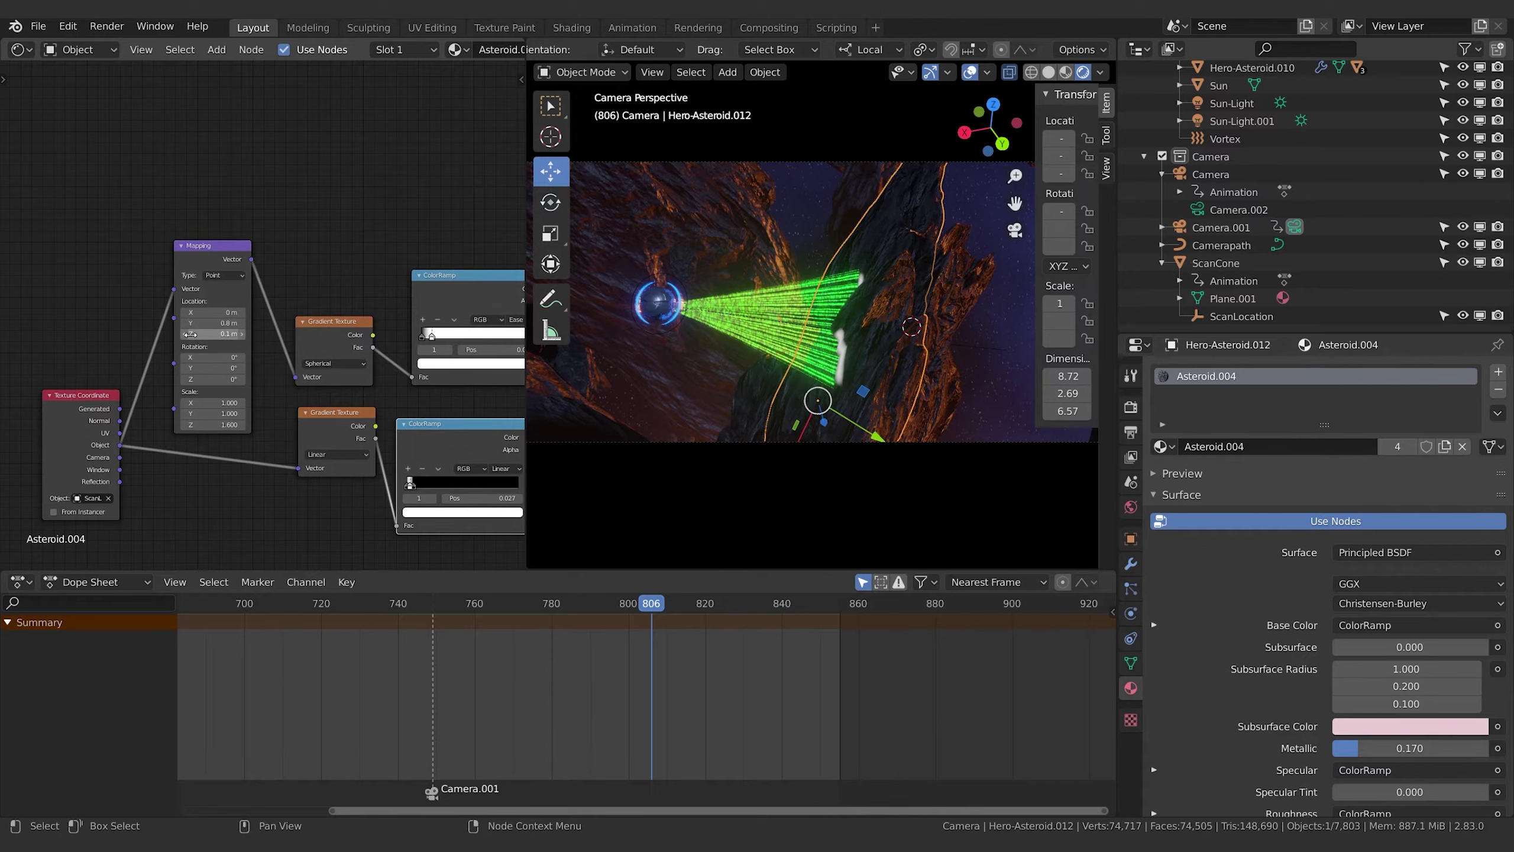
# Recolor the white stop of the Linear gradient's ColorRamp to pure green, with R 0.000, G 1.000 and B 0.000
pyautogui.moveTo(472, 388); pyautogui.dragTo(348, 347, button='middle')
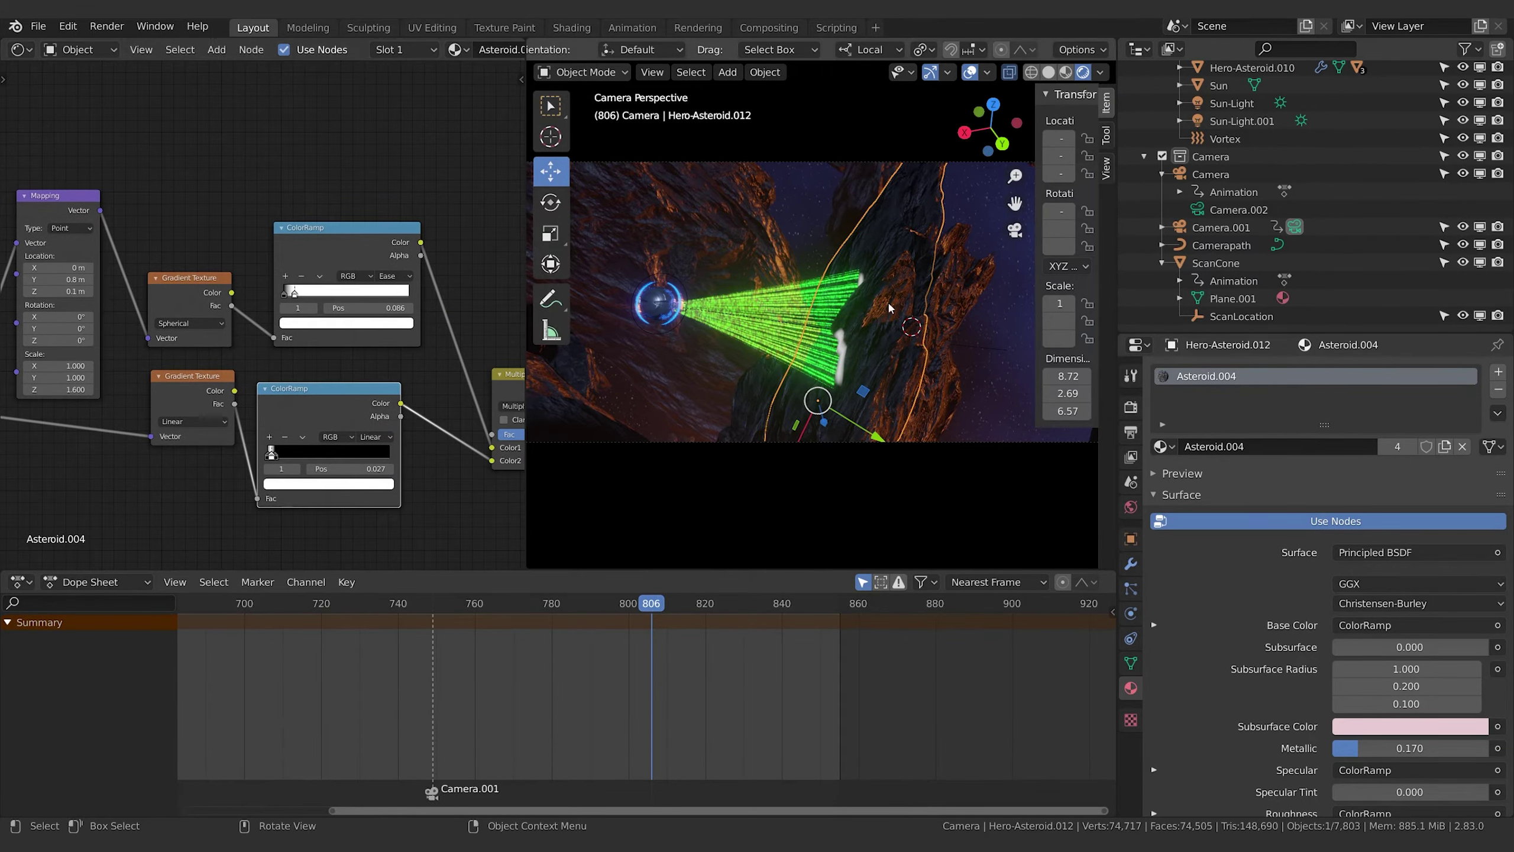
pyautogui.click(272, 457)
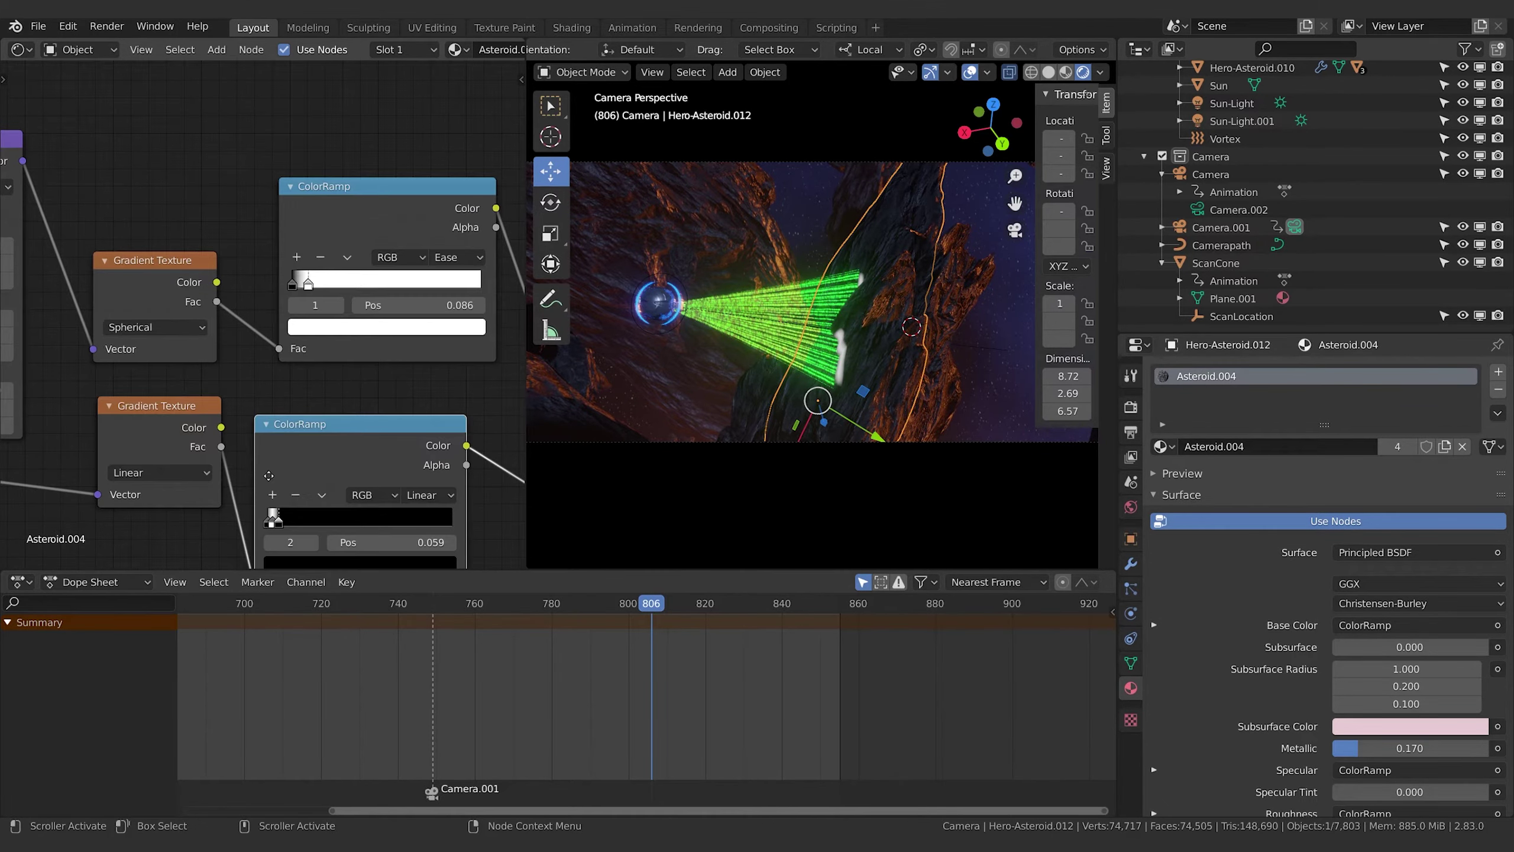
pyautogui.scroll(4, 271, 458)
pyautogui.click(377, 368)
pyautogui.moveTo(425, 373); pyautogui.dragTo(220, 360, button='middle')
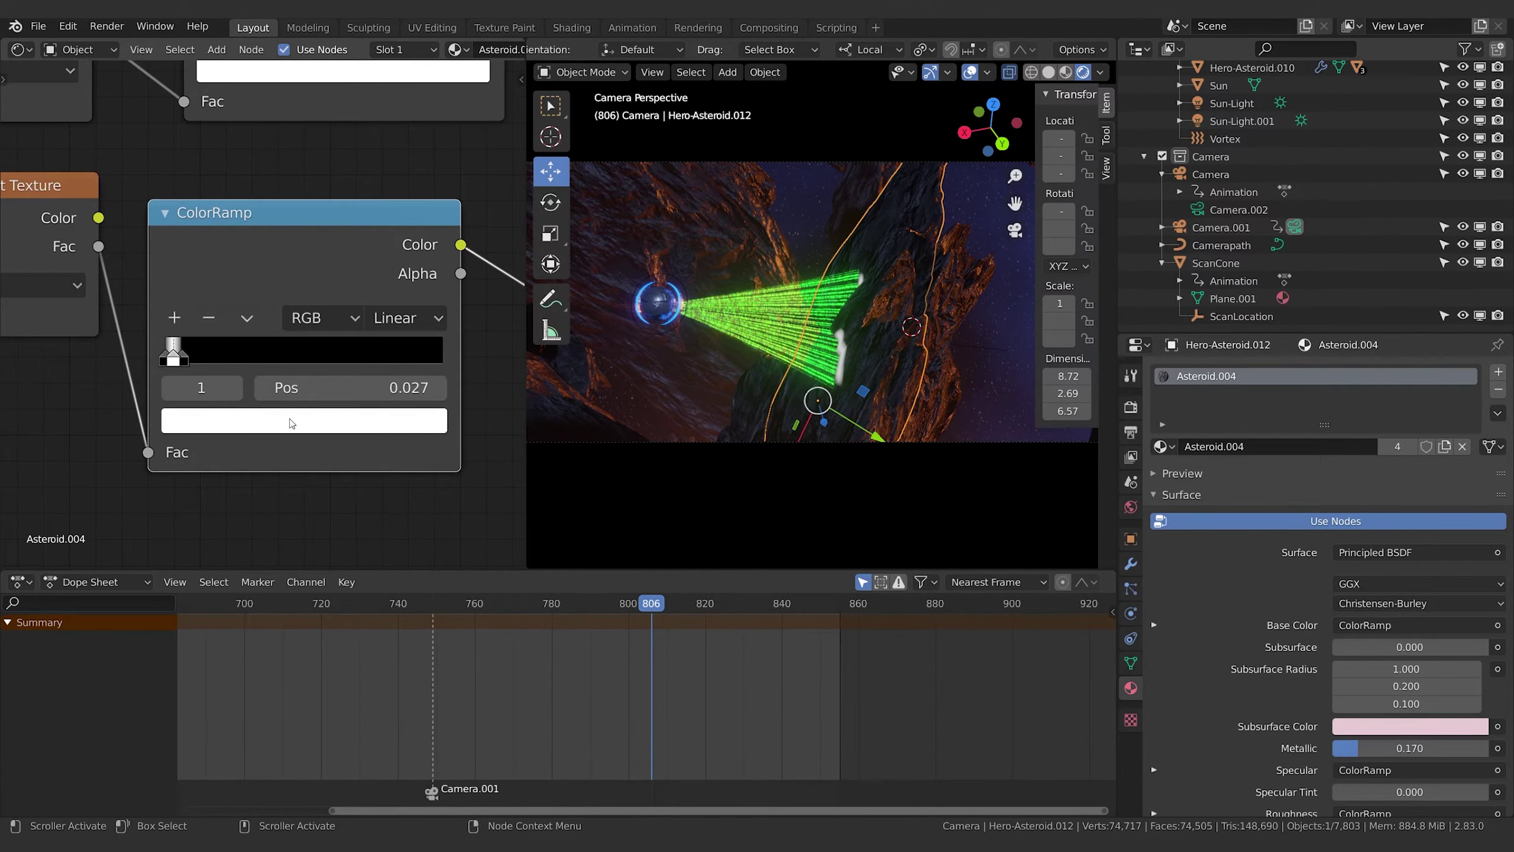
pyautogui.click(293, 420)
pyautogui.moveTo(230, 113); pyautogui.dragTo(187, 92)
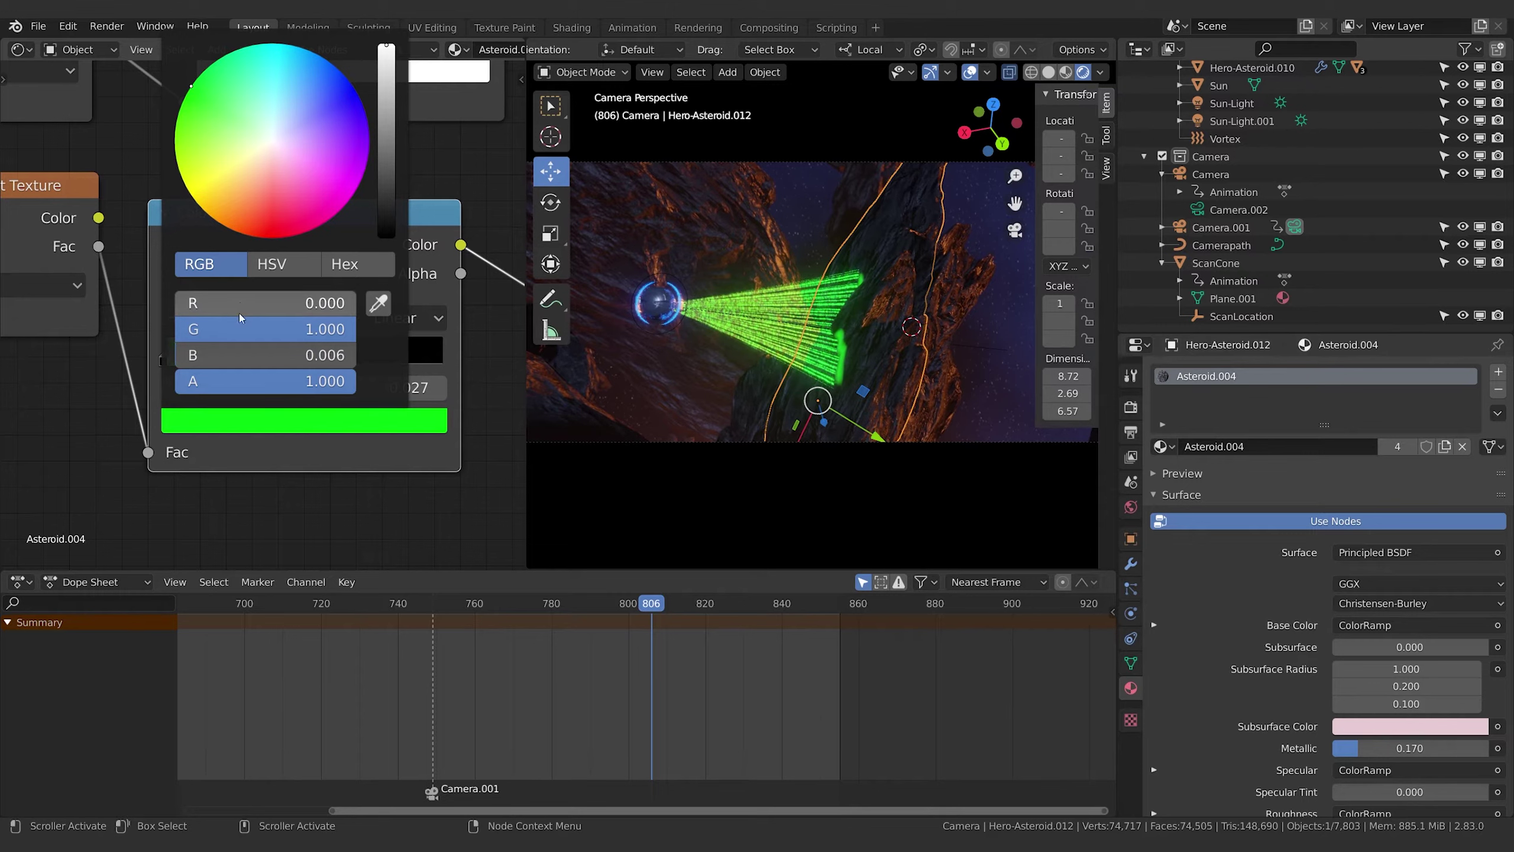
pyautogui.moveTo(276, 353); pyautogui.dragTo(232, 352)
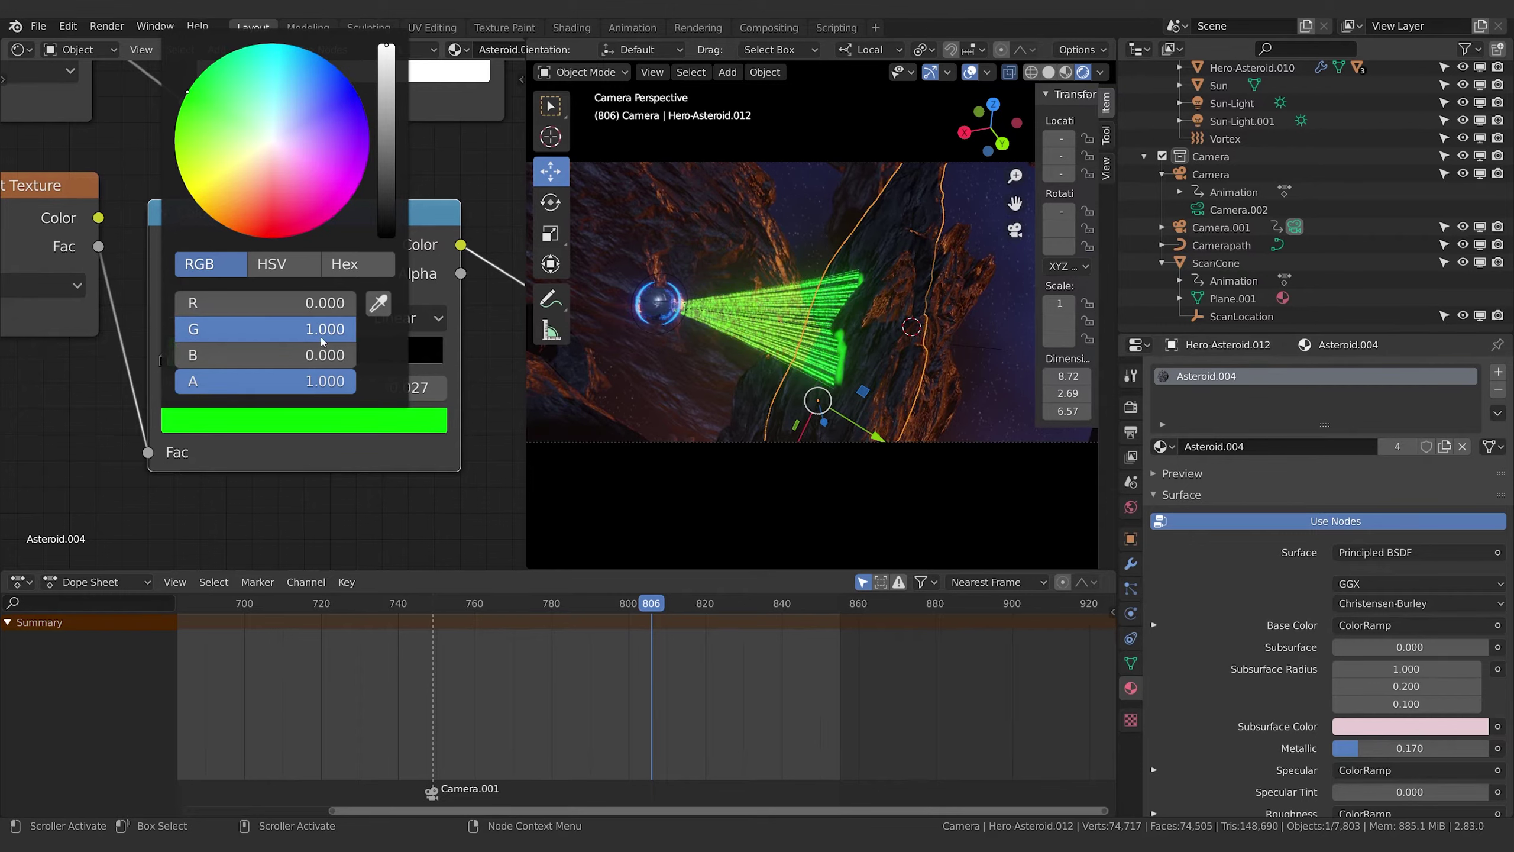
# Raise the green stop's HSV value to 4.875 to strengthen the glow
pyautogui.click(292, 272)
pyautogui.click(291, 363)
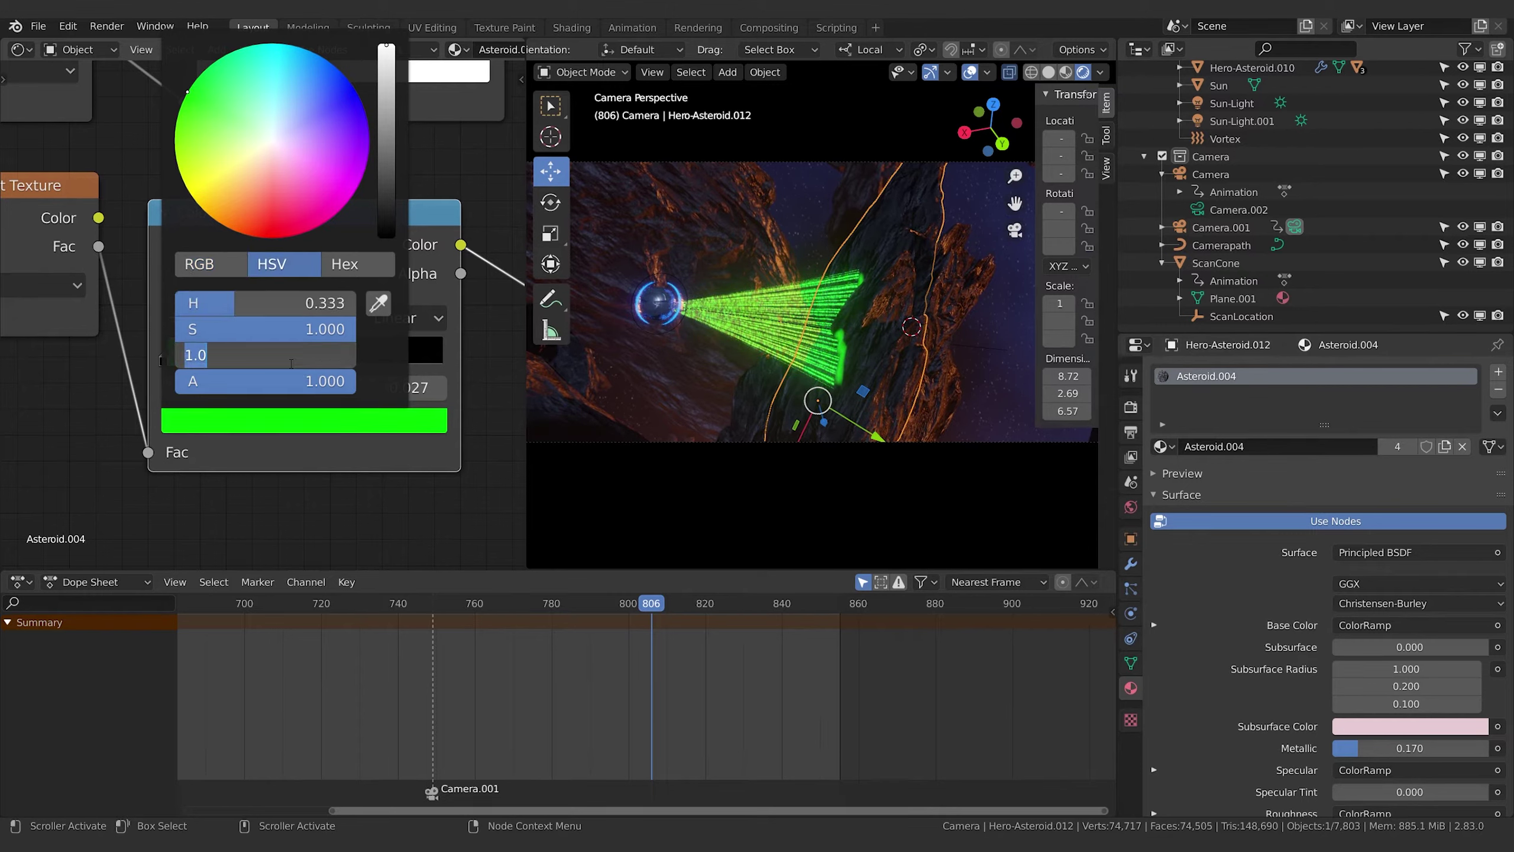
pyautogui.write('4.875')
pyautogui.press('Return')
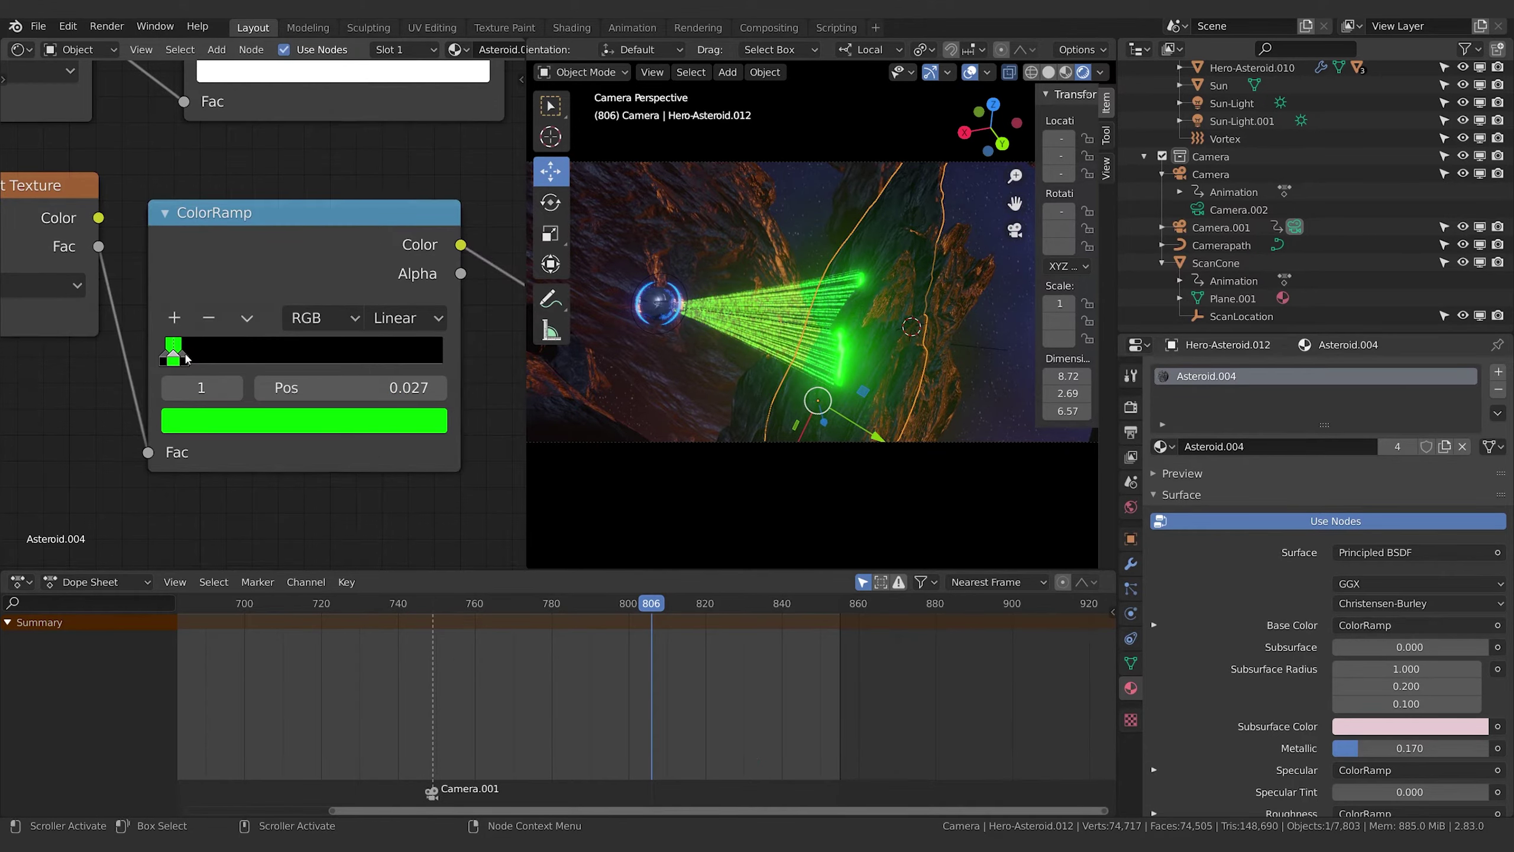
# Narrow the green band of the Linear gradient's ColorRamp, moving the last black stop to position 0.029
pyautogui.click(185, 357)
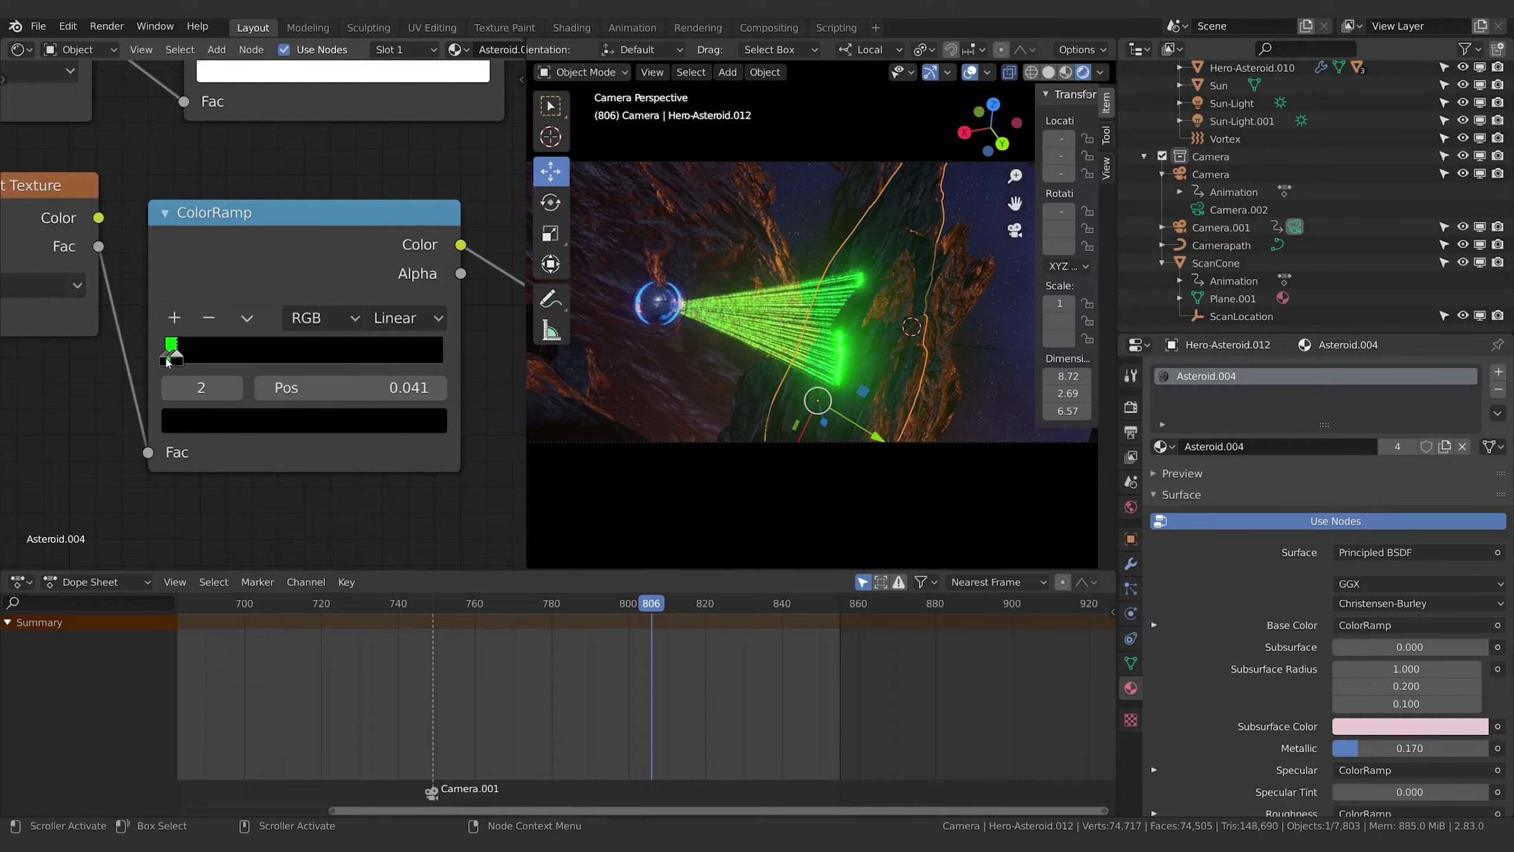
pyautogui.moveTo(170, 358); pyautogui.dragTo(162, 358)
pyautogui.scroll(4, 453, 371)
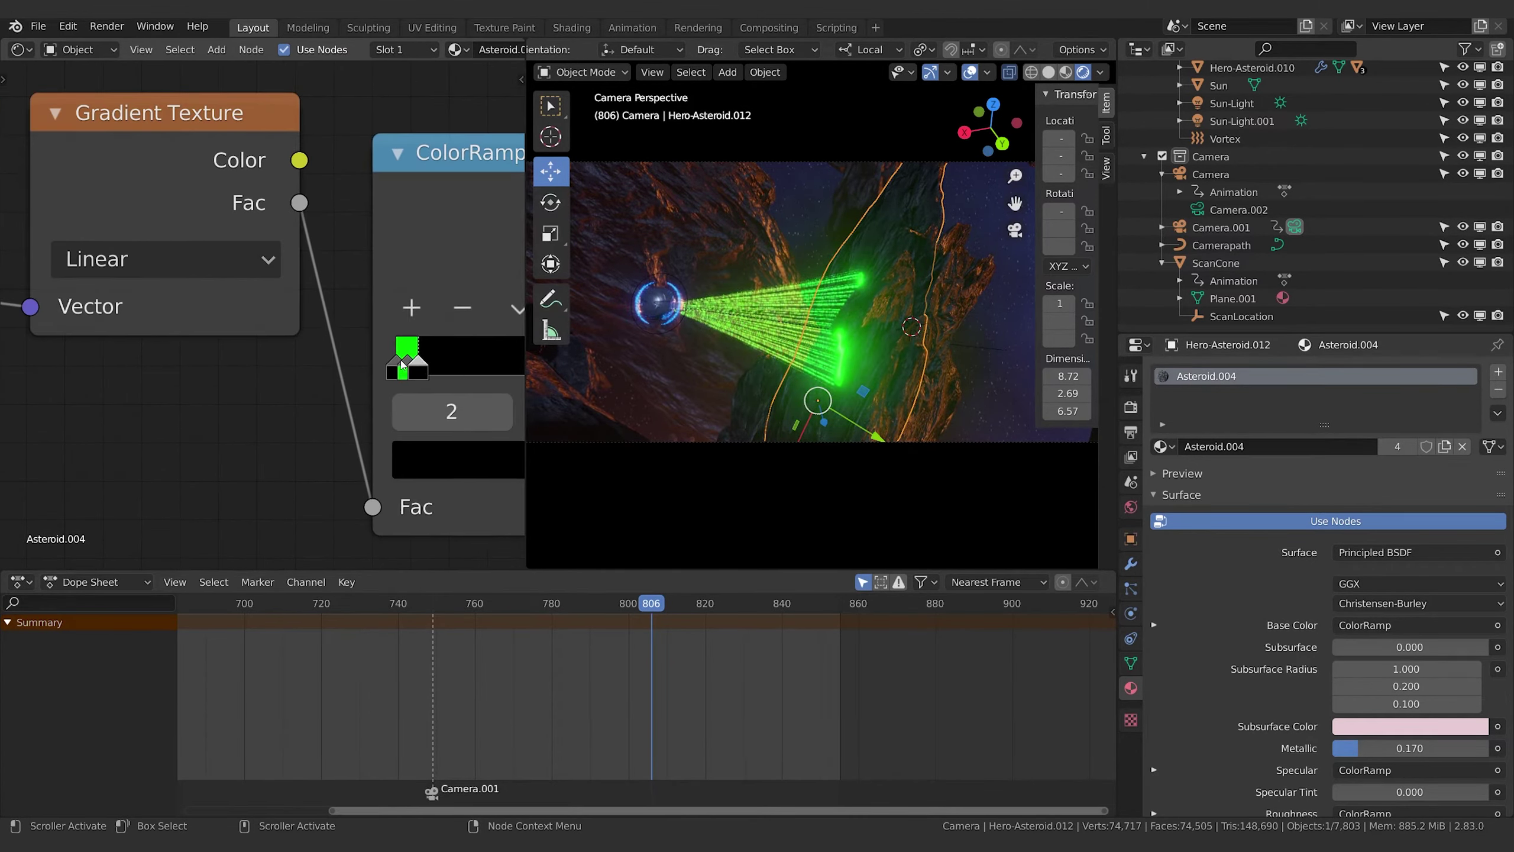
pyautogui.click(403, 363)
pyautogui.moveTo(422, 363); pyautogui.dragTo(413, 364)
pyautogui.scroll(-5, 412, 365)
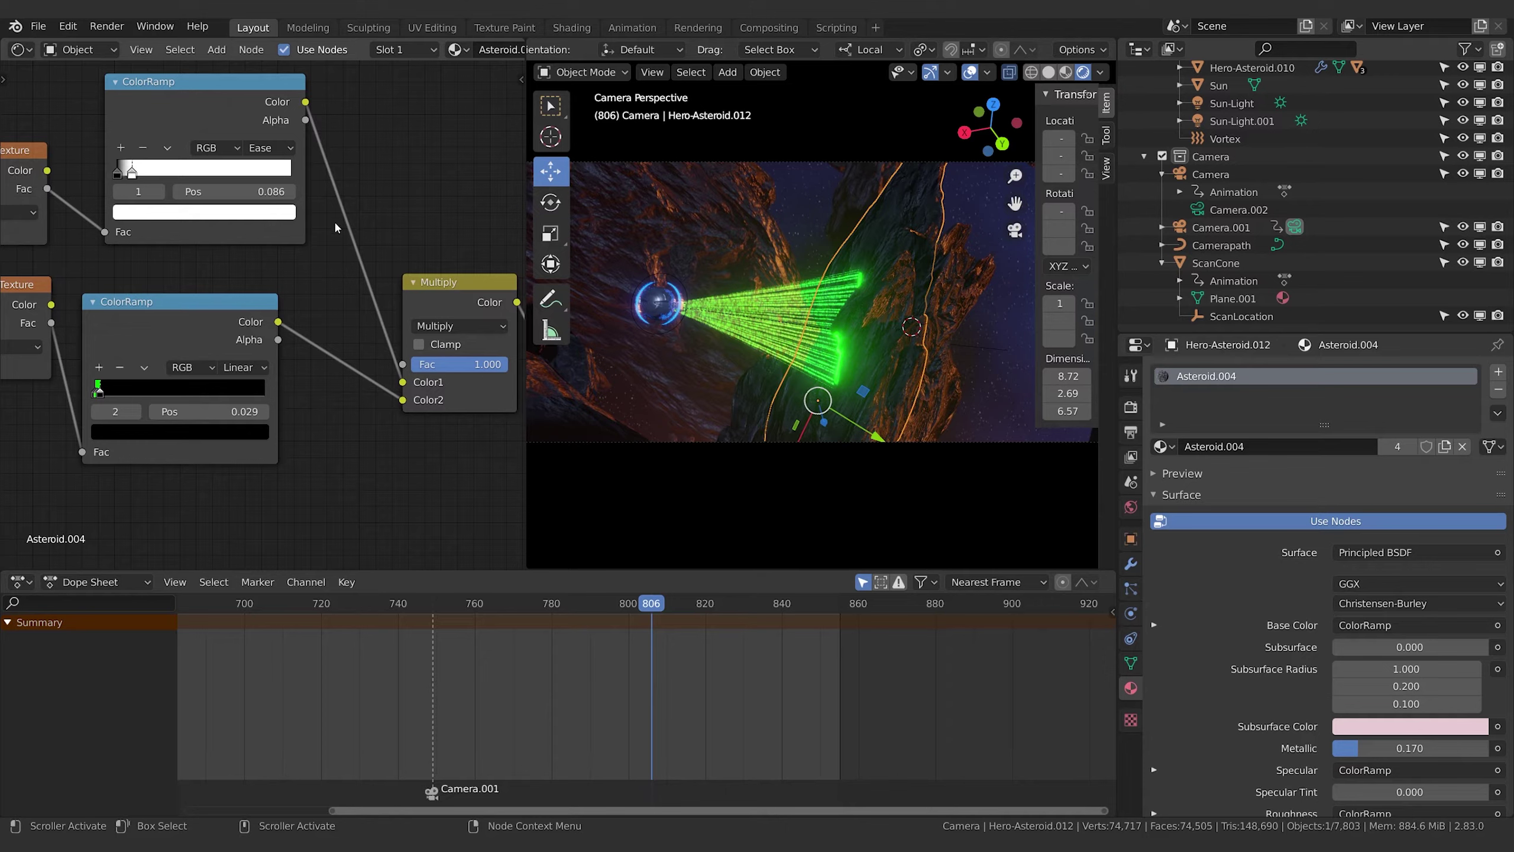
# Go to frame 801 and set the Mapping node's Y location to 1 m
pyautogui.moveTo(452, 214); pyautogui.dragTo(766, 284, button='middle')
pyautogui.moveTo(653, 605)
pyautogui.mouseDown()
pyautogui.moveTo(577, 621)
pyautogui.moveTo(573, 606)
pyautogui.moveTo(482, 609)
pyautogui.moveTo(663, 598)
pyautogui.moveTo(632, 598)
pyautogui.mouseUp()
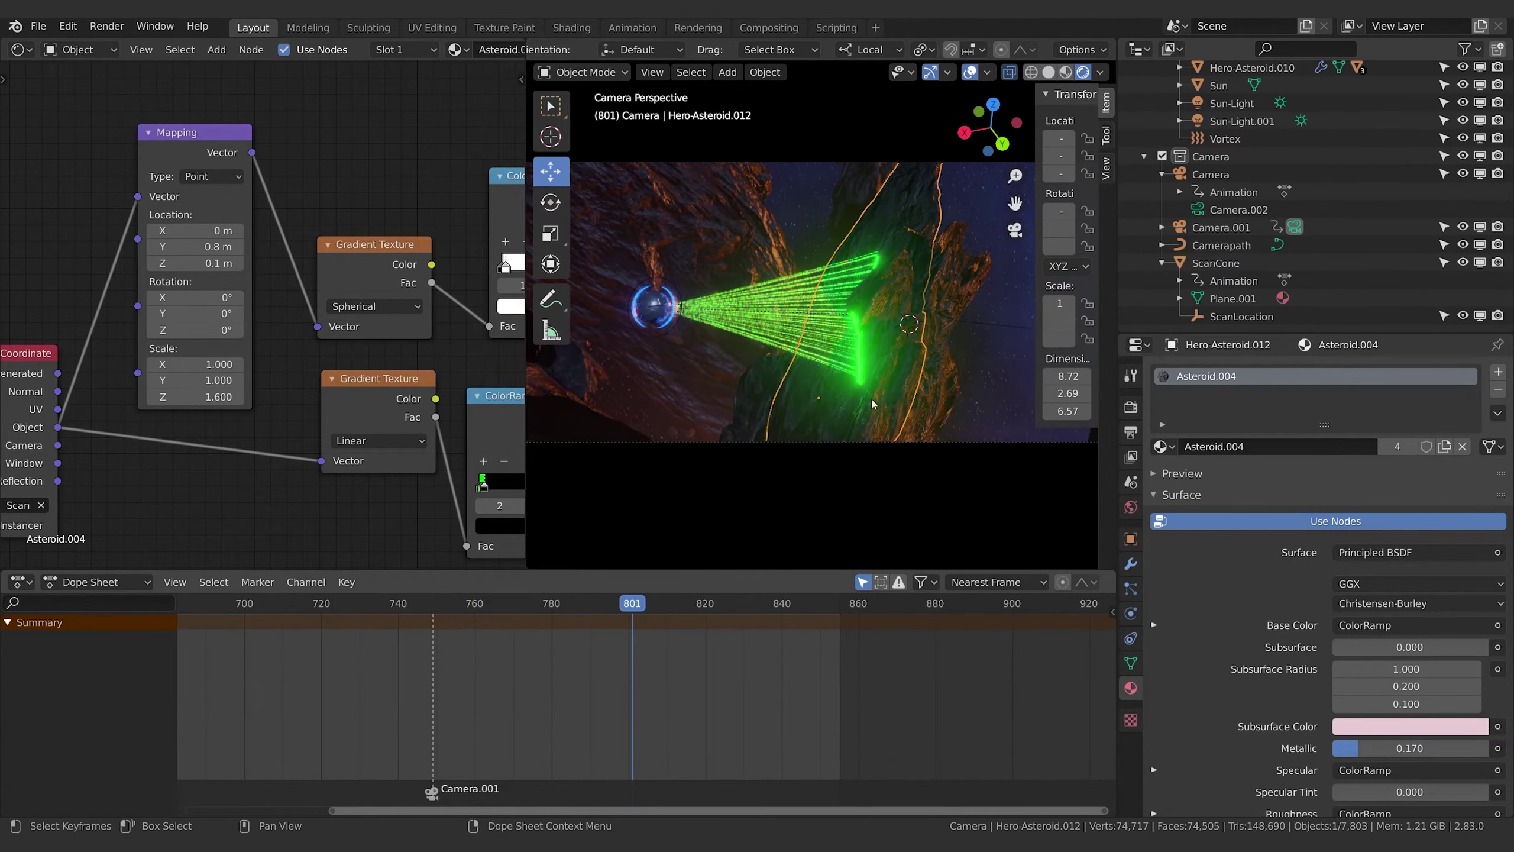
pyautogui.moveTo(200, 246); pyautogui.dragTo(226, 255, button='middle')
pyautogui.keyDown('ctrl'); pyautogui.scroll(4, 226, 255); pyautogui.keyUp('ctrl')
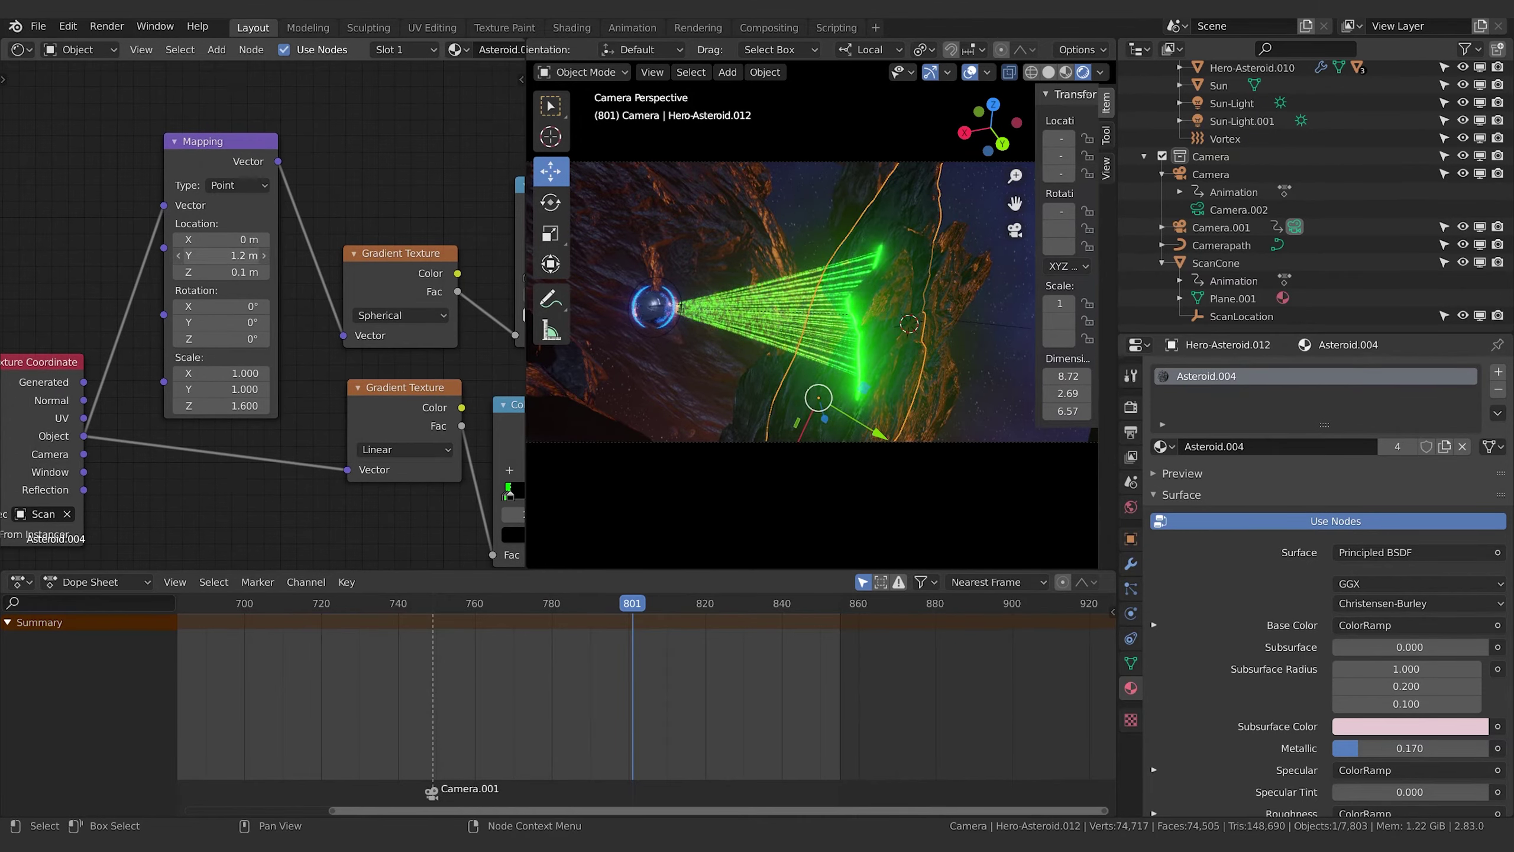
pyautogui.keyDown('ctrl'); pyautogui.scroll(-4, 225, 256); pyautogui.keyUp('ctrl')
pyautogui.keyDown('ctrl'); pyautogui.scroll(2, 225, 256); pyautogui.keyUp('ctrl')
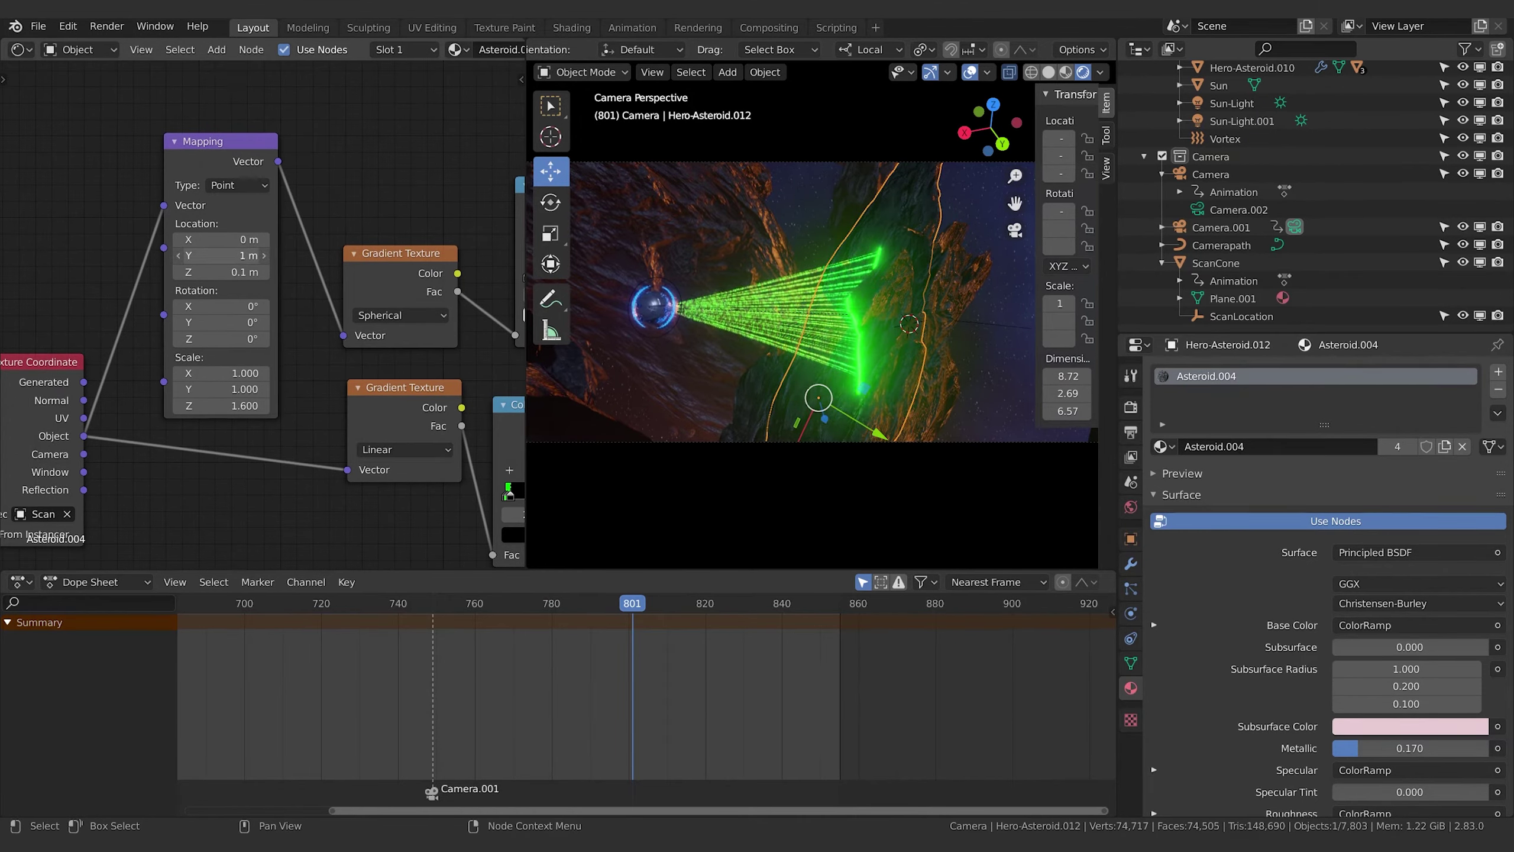
# Set the Mapping node's Z location to 0 m and its Z scale to 1.900
pyautogui.click(229, 272)
pyautogui.write('0')
pyautogui.press('Return')
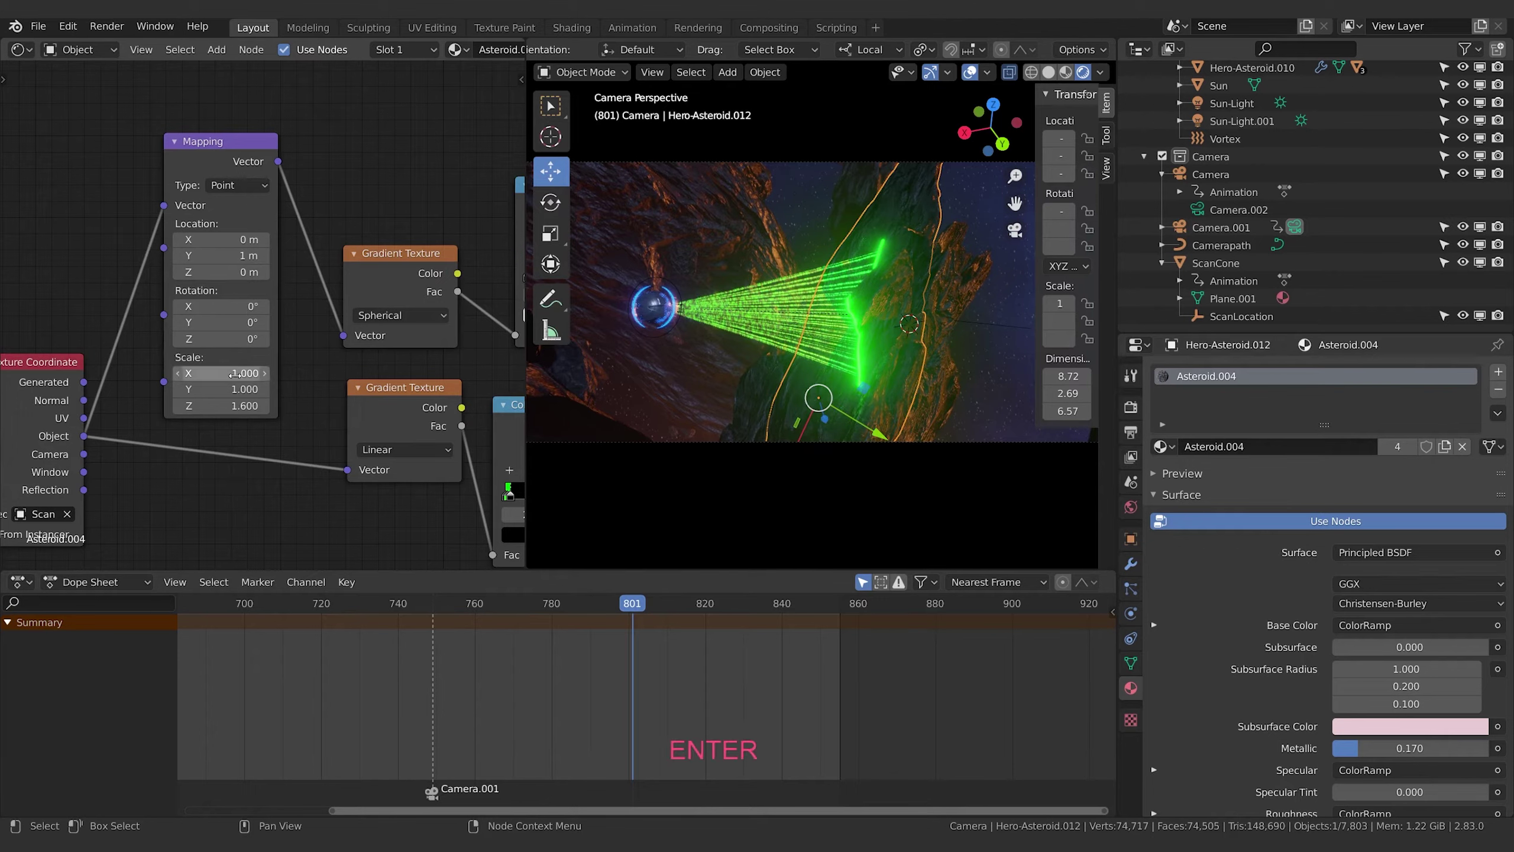
pyautogui.keyDown('ctrl'); pyautogui.scroll(-1, 238, 406); pyautogui.keyUp('ctrl')
pyautogui.keyDown('ctrl'); pyautogui.scroll(4, 238, 405); pyautogui.keyUp('ctrl')
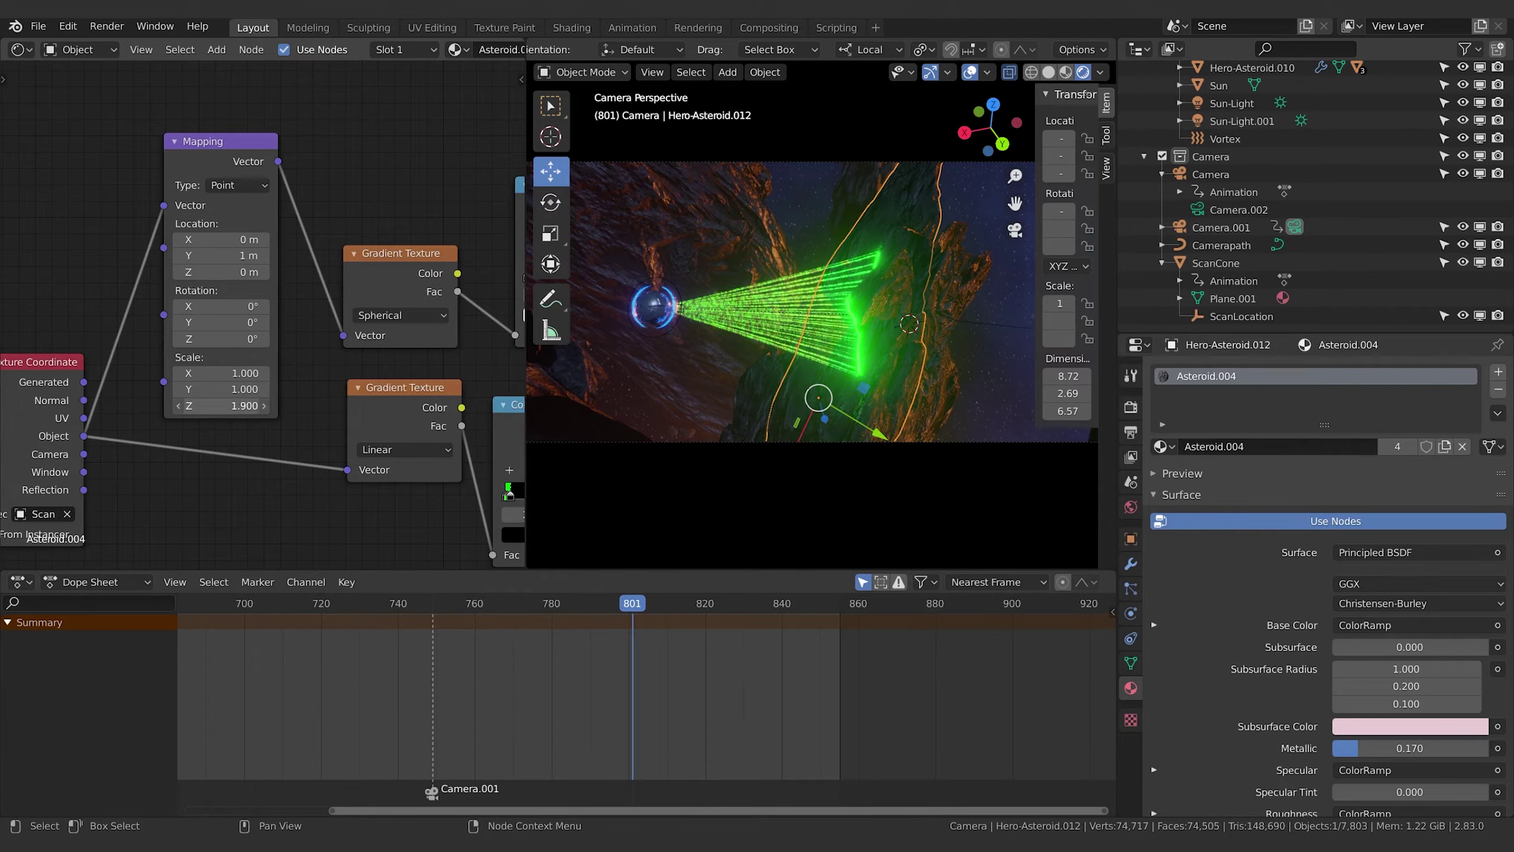
# Move the white stop of the Spherical gradient's ColorRamp to position 0.024, checking the glow at frames 797 and 798
pyautogui.moveTo(632, 606)
pyautogui.mouseDown()
pyautogui.moveTo(537, 606)
pyautogui.moveTo(659, 592)
pyautogui.moveTo(617, 595)
pyautogui.mouseUp()
pyautogui.moveTo(471, 177); pyautogui.dragTo(204, 164, button='middle')
pyautogui.moveTo(368, 275); pyautogui.dragTo(348, 244, button='middle')
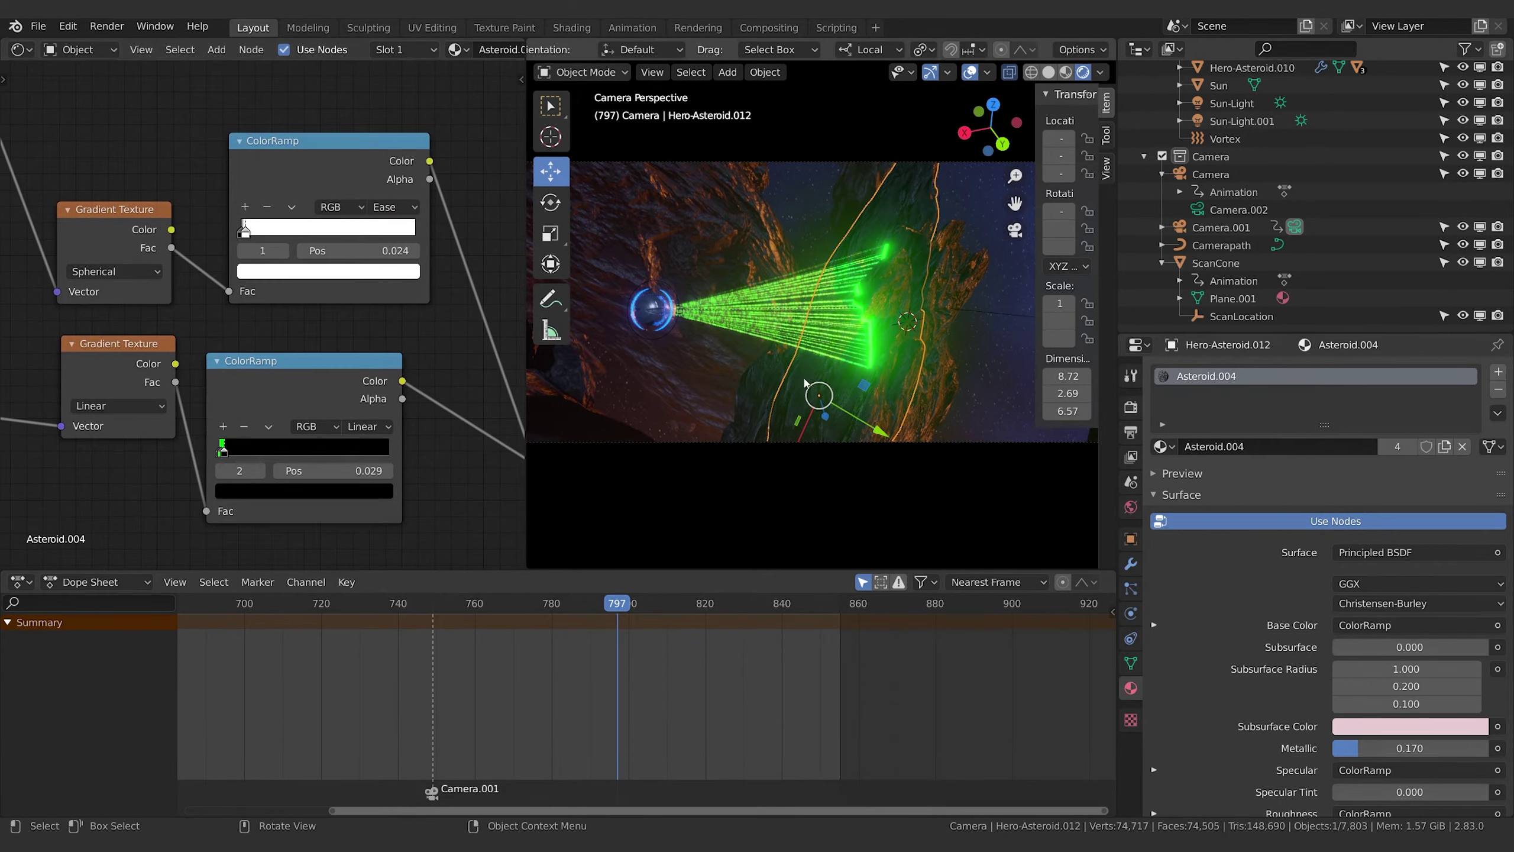
pyautogui.moveTo(310, 322); pyautogui.dragTo(322, 285, button='middle')
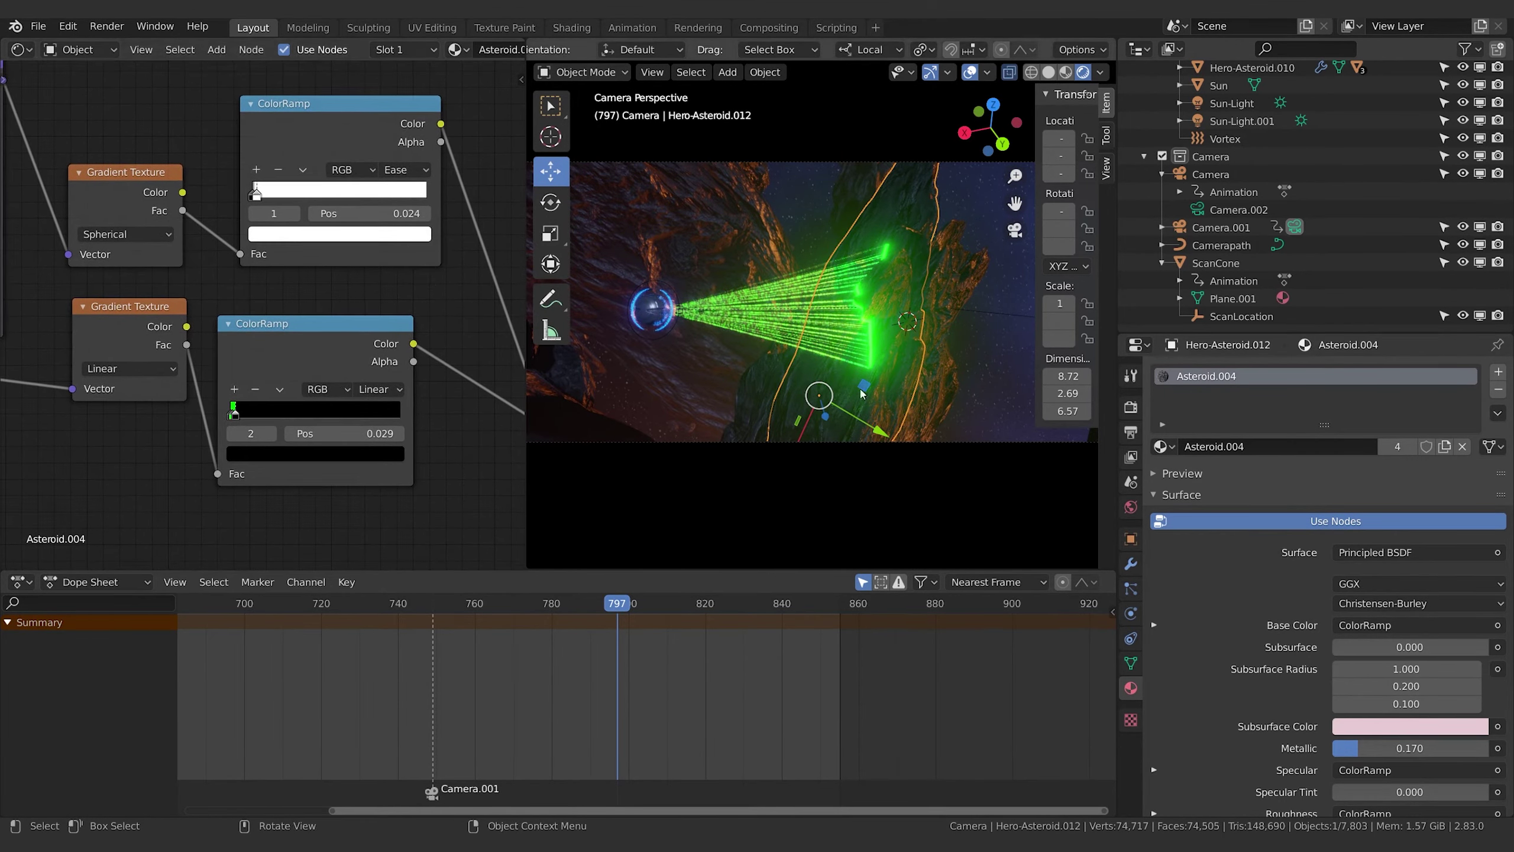
pyautogui.moveTo(618, 600)
pyautogui.mouseDown()
pyautogui.moveTo(578, 602)
pyautogui.moveTo(620, 604)
pyautogui.mouseUp()
pyautogui.scroll(-3, 656, 310)
pyautogui.scroll(-2, 341, 267)
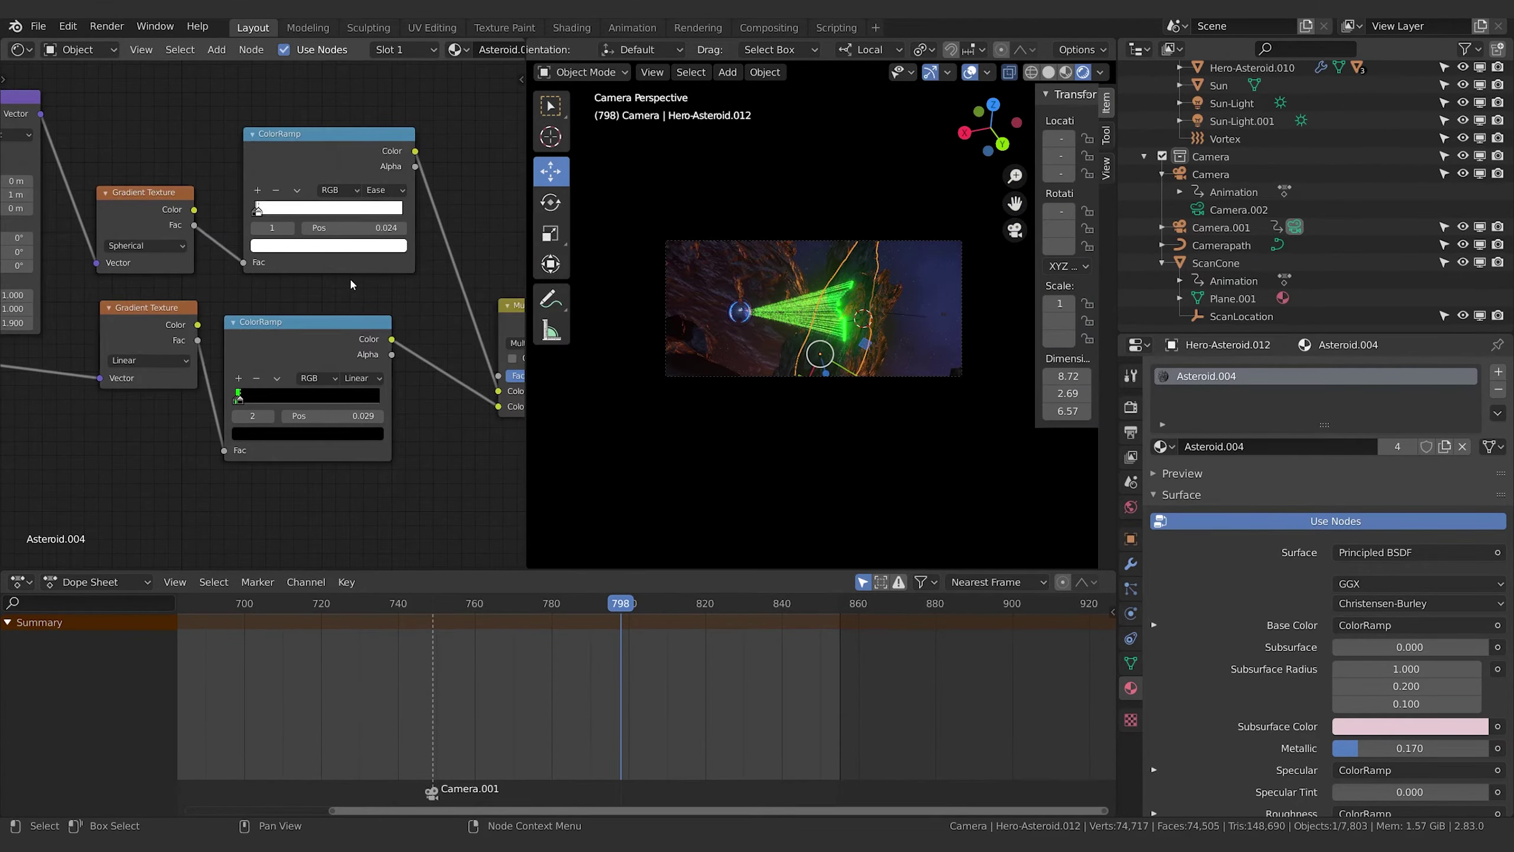
pyautogui.scroll(3, 698, 307)
pyautogui.scroll(-1, 698, 307)
# Add a Noise Texture node above the Multiply node in the asteroid material
pyautogui.moveTo(197, 292); pyautogui.dragTo(83, 323, button='middle')
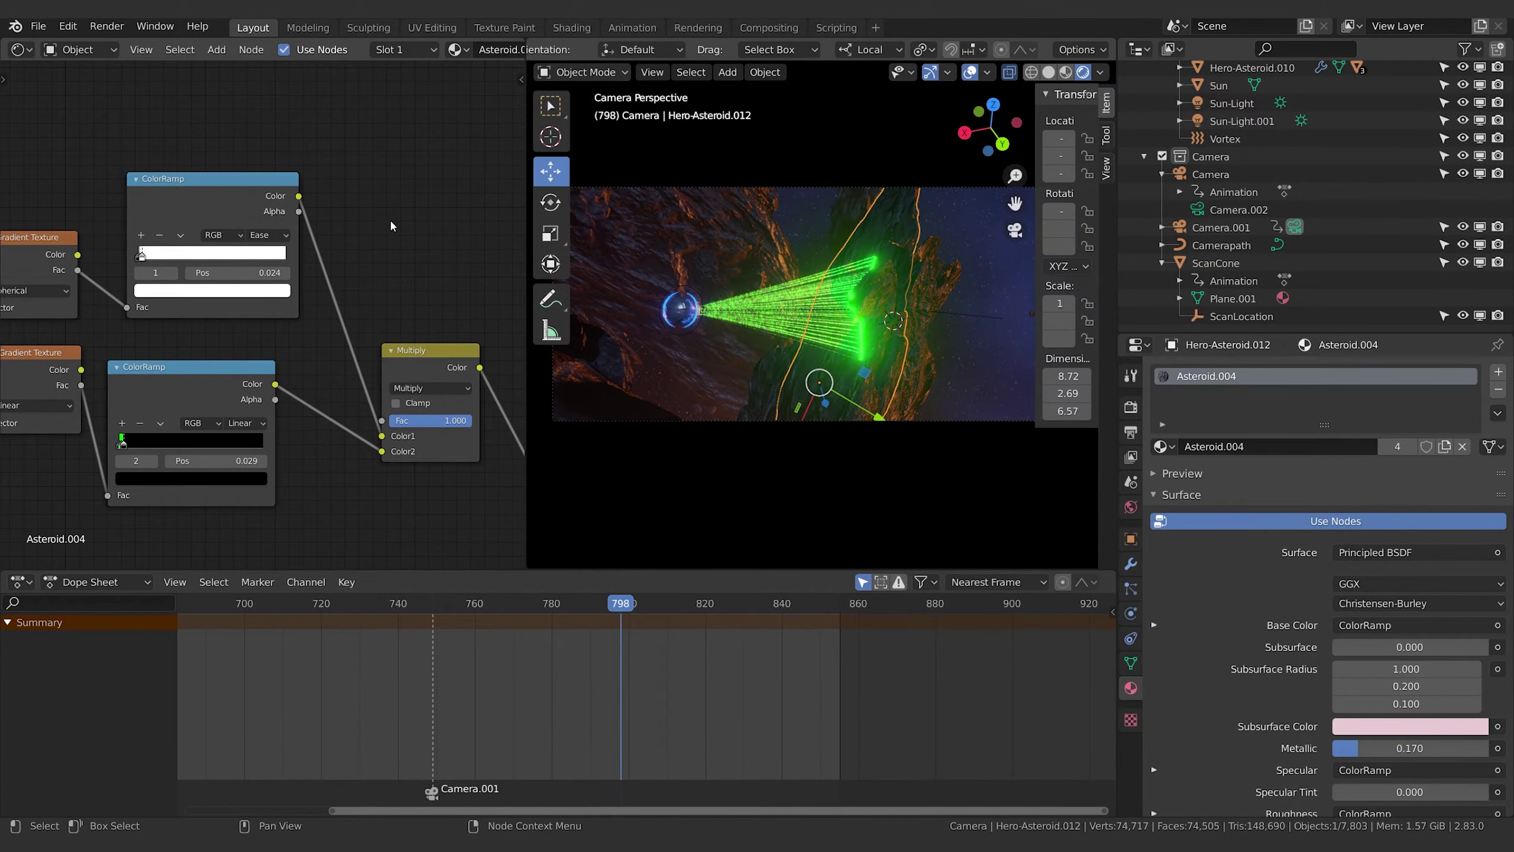
pyautogui.moveTo(387, 154); pyautogui.dragTo(294, 214, button='middle')
pyautogui.moveTo(342, 315); pyautogui.dragTo(387, 273, button='middle')
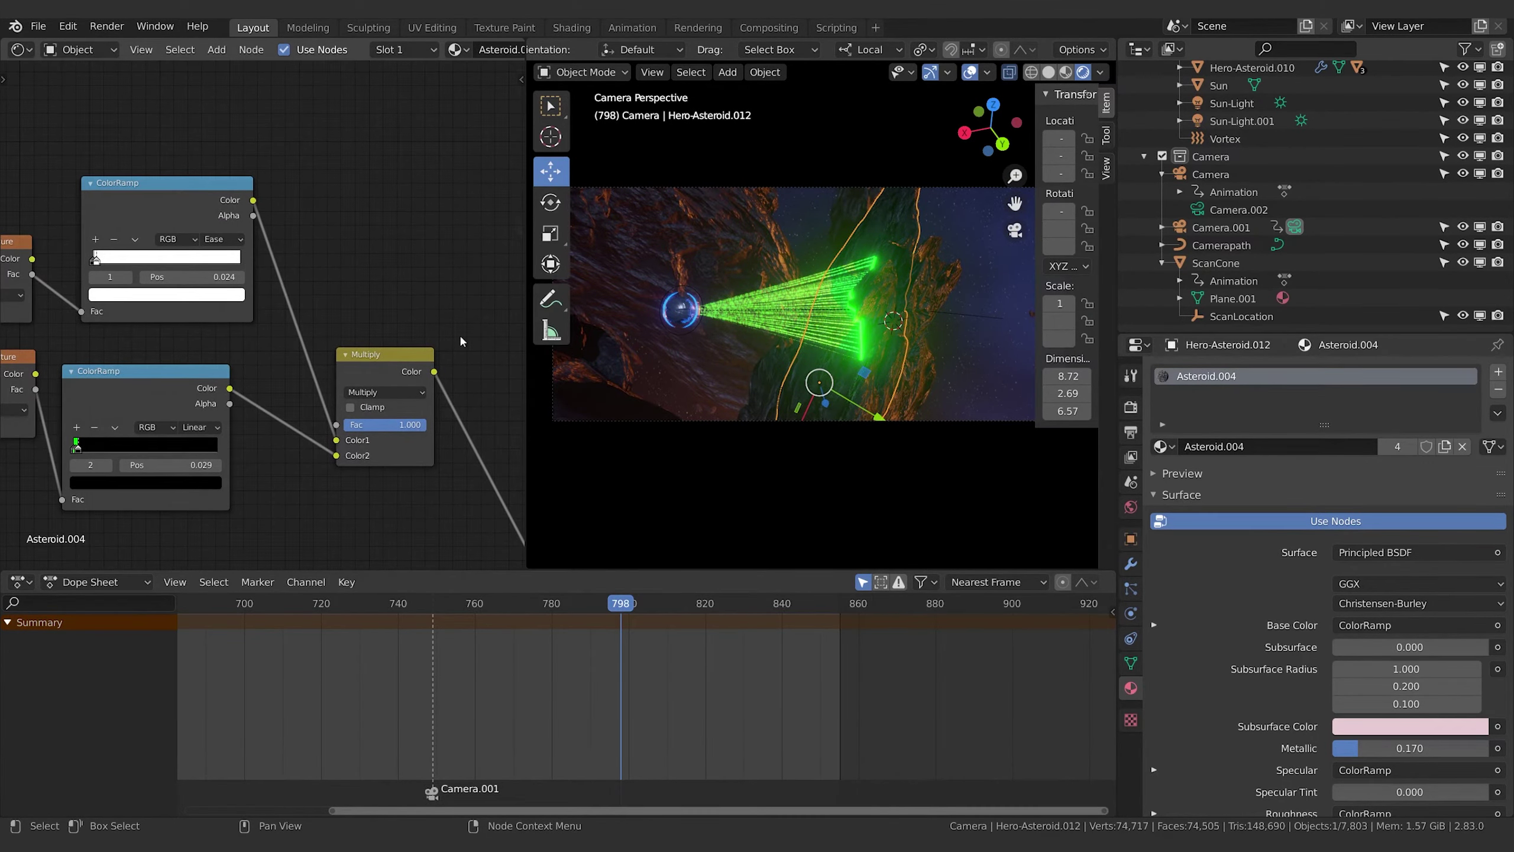
pyautogui.moveTo(342, 133); pyautogui.dragTo(305, 191, button='middle')
pyautogui.hotkey('shift', 'a')
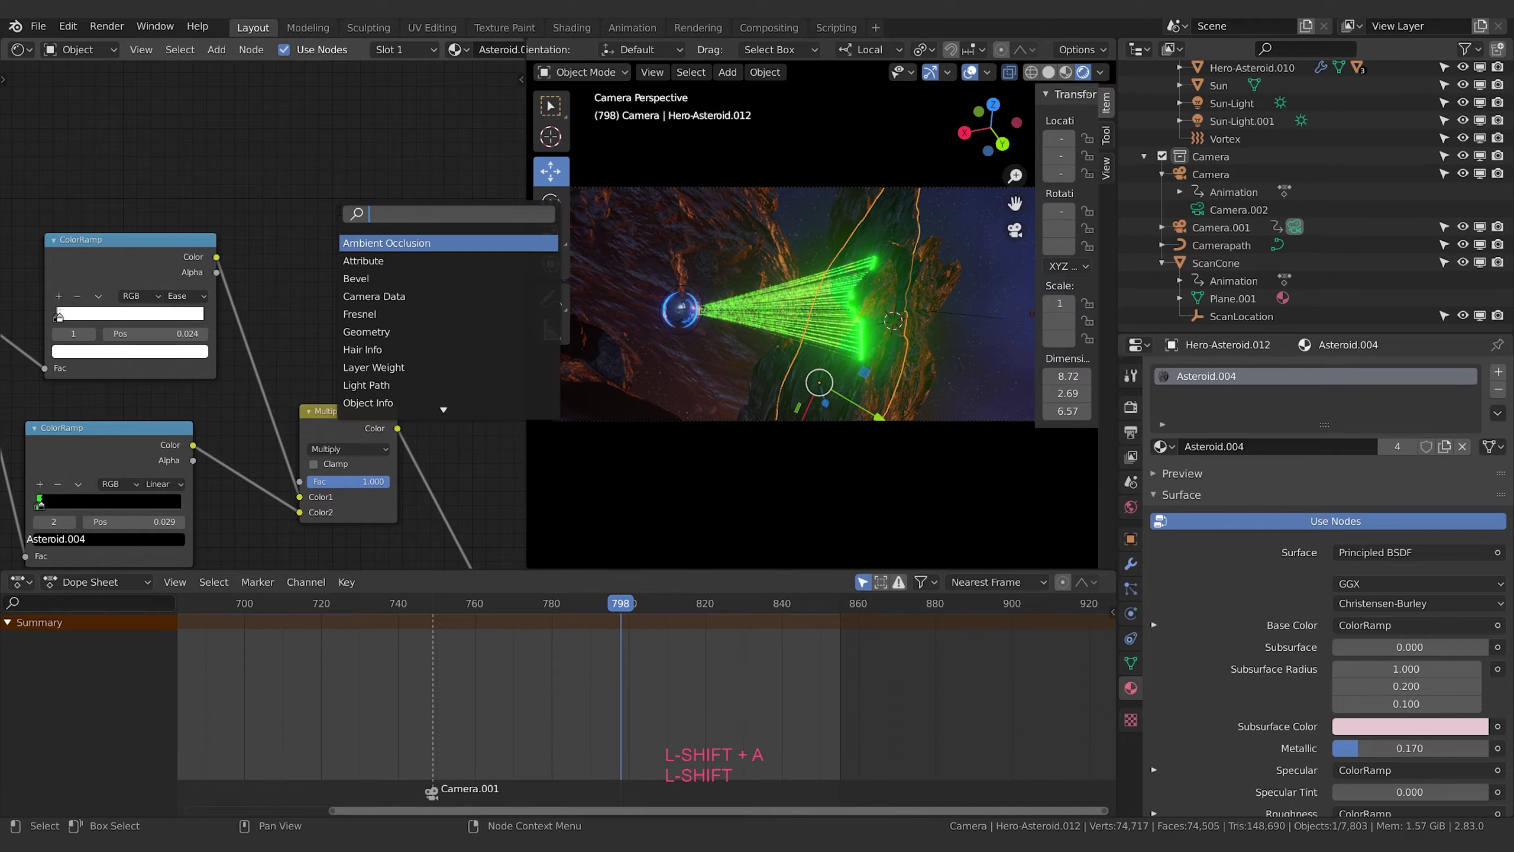
pyautogui.write('noi')
pyautogui.press('Return')
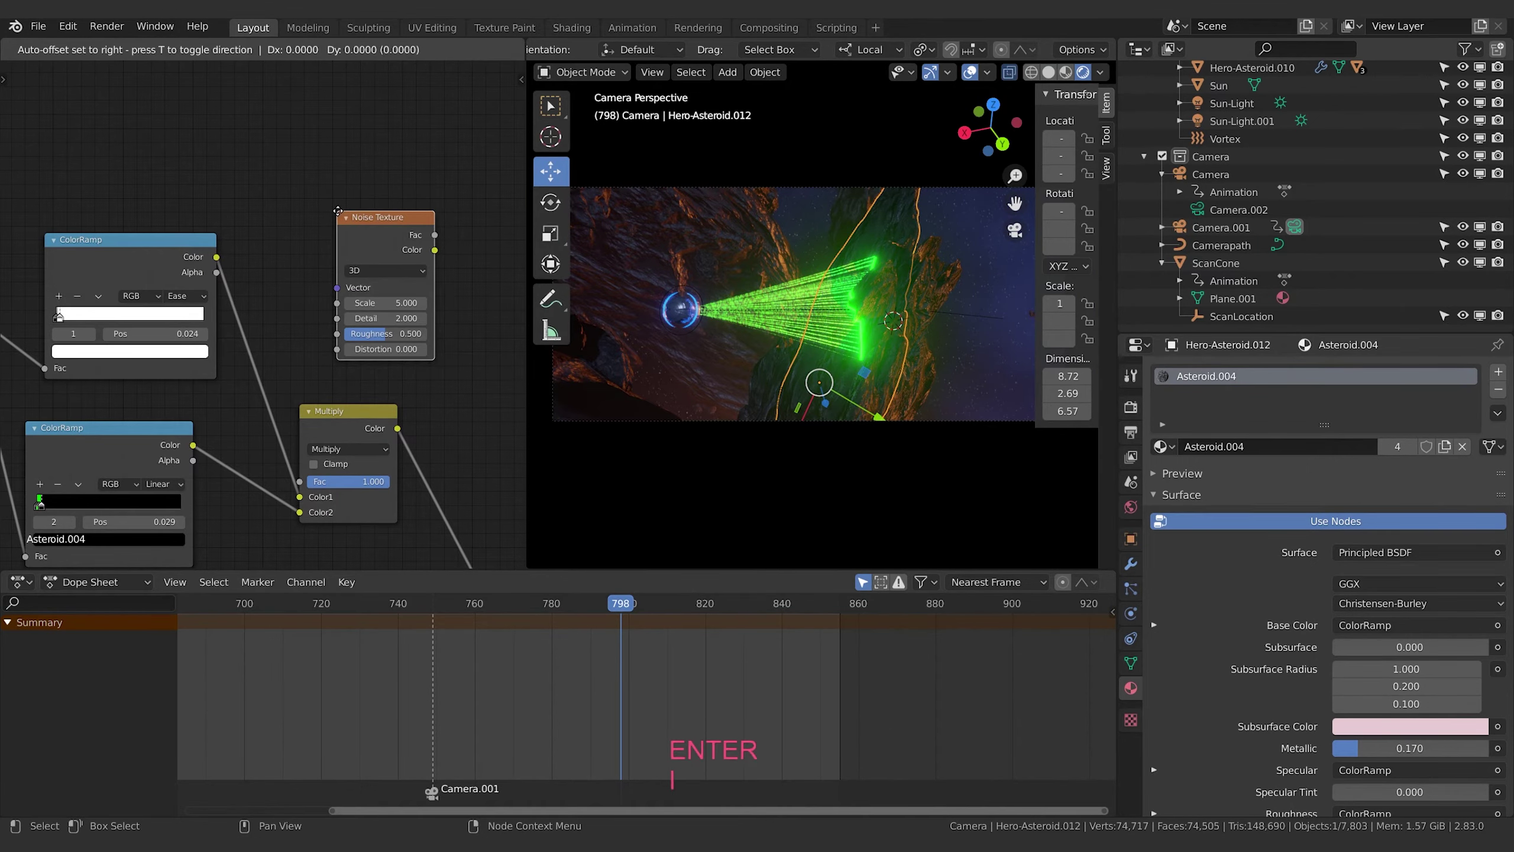
pyautogui.click(347, 210)
pyautogui.hotkey('shift', 'a')
pyautogui.write('text')
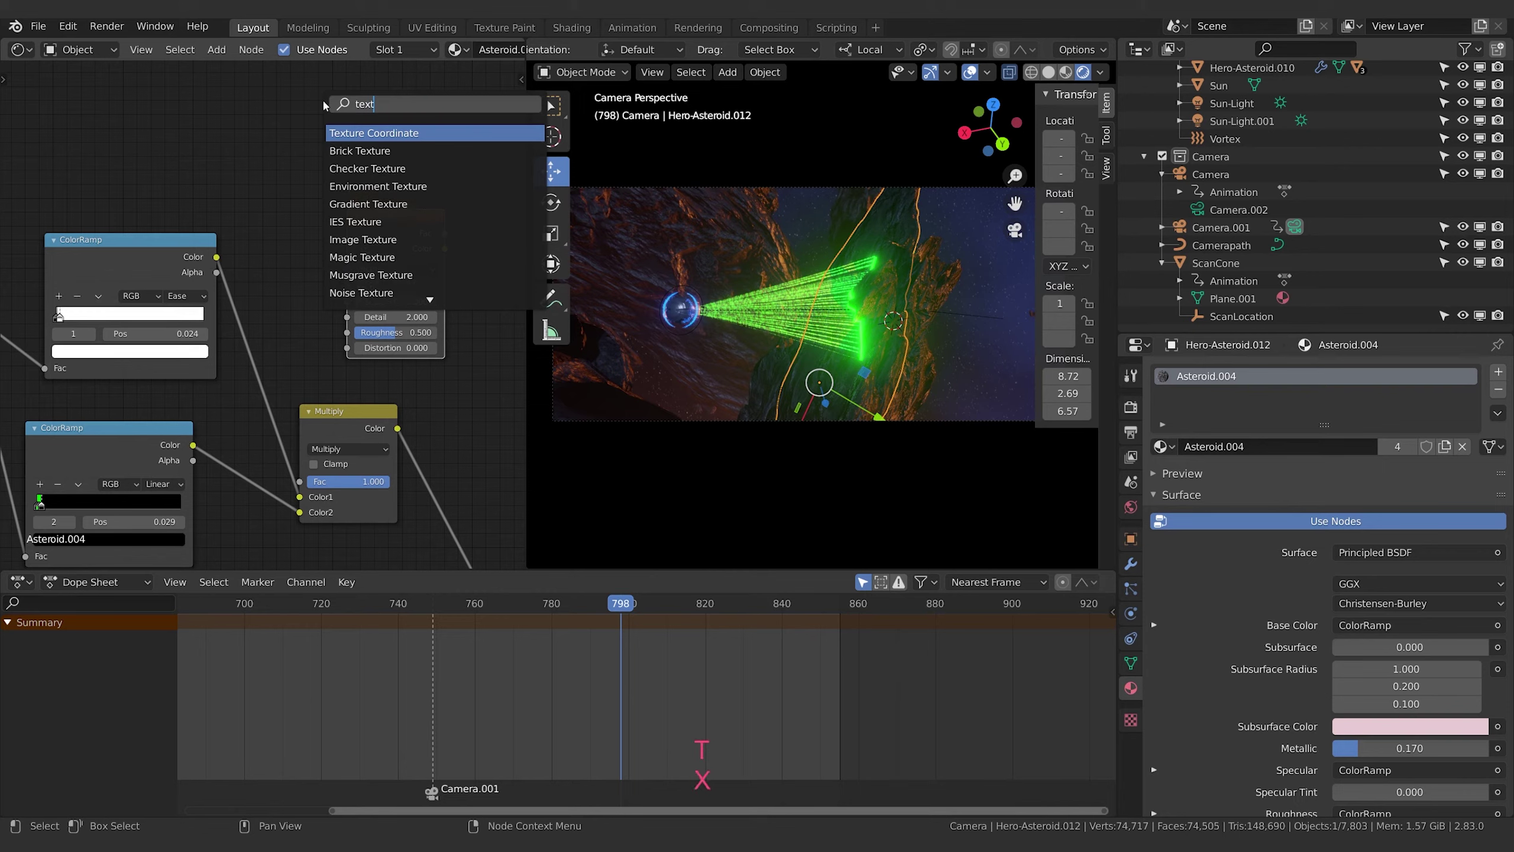
pyautogui.press('Return')
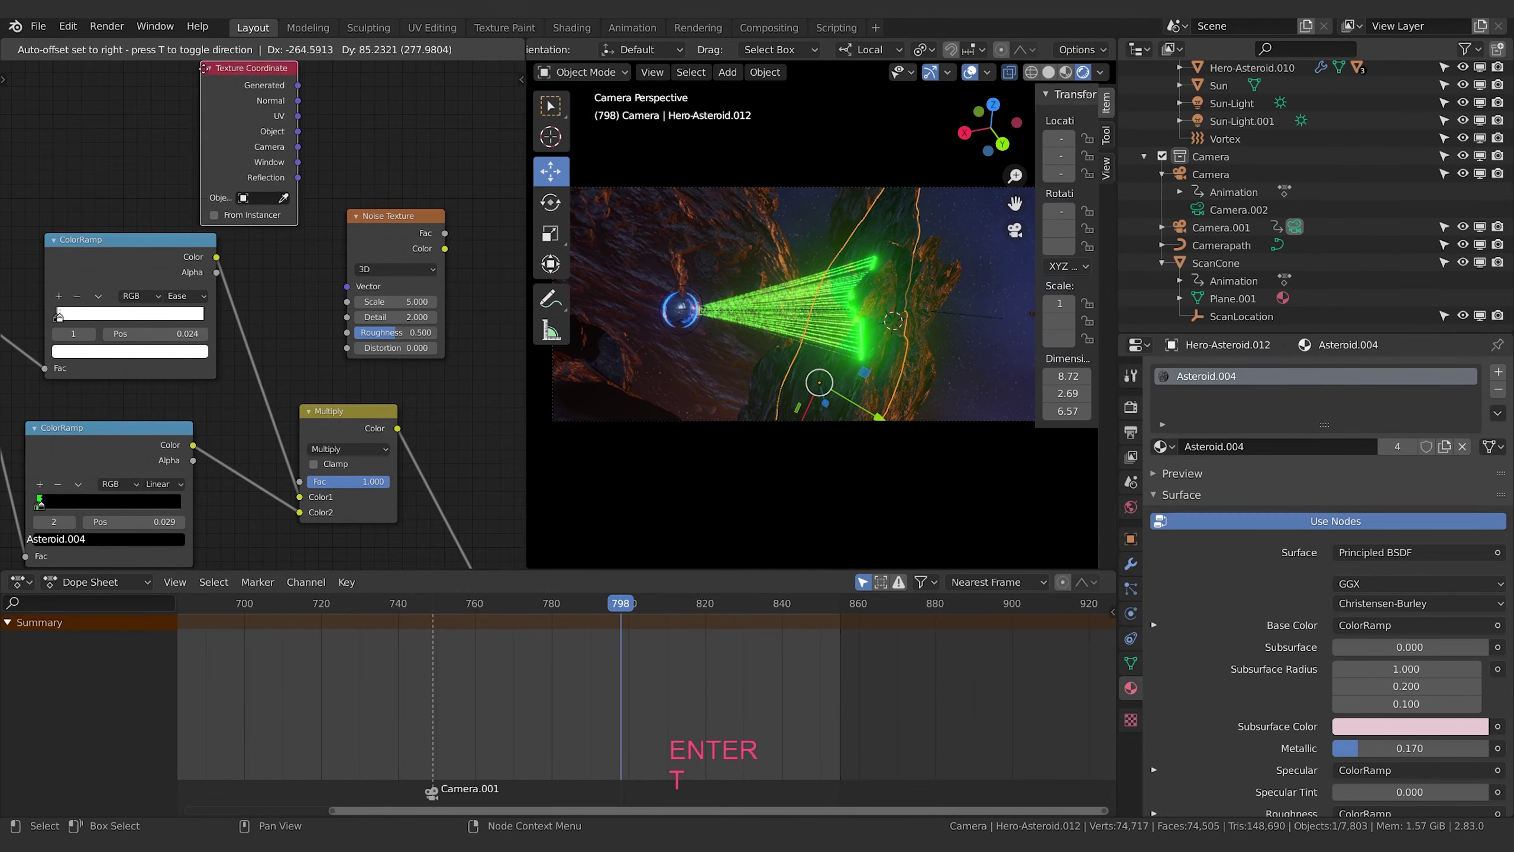
pyautogui.press('g')
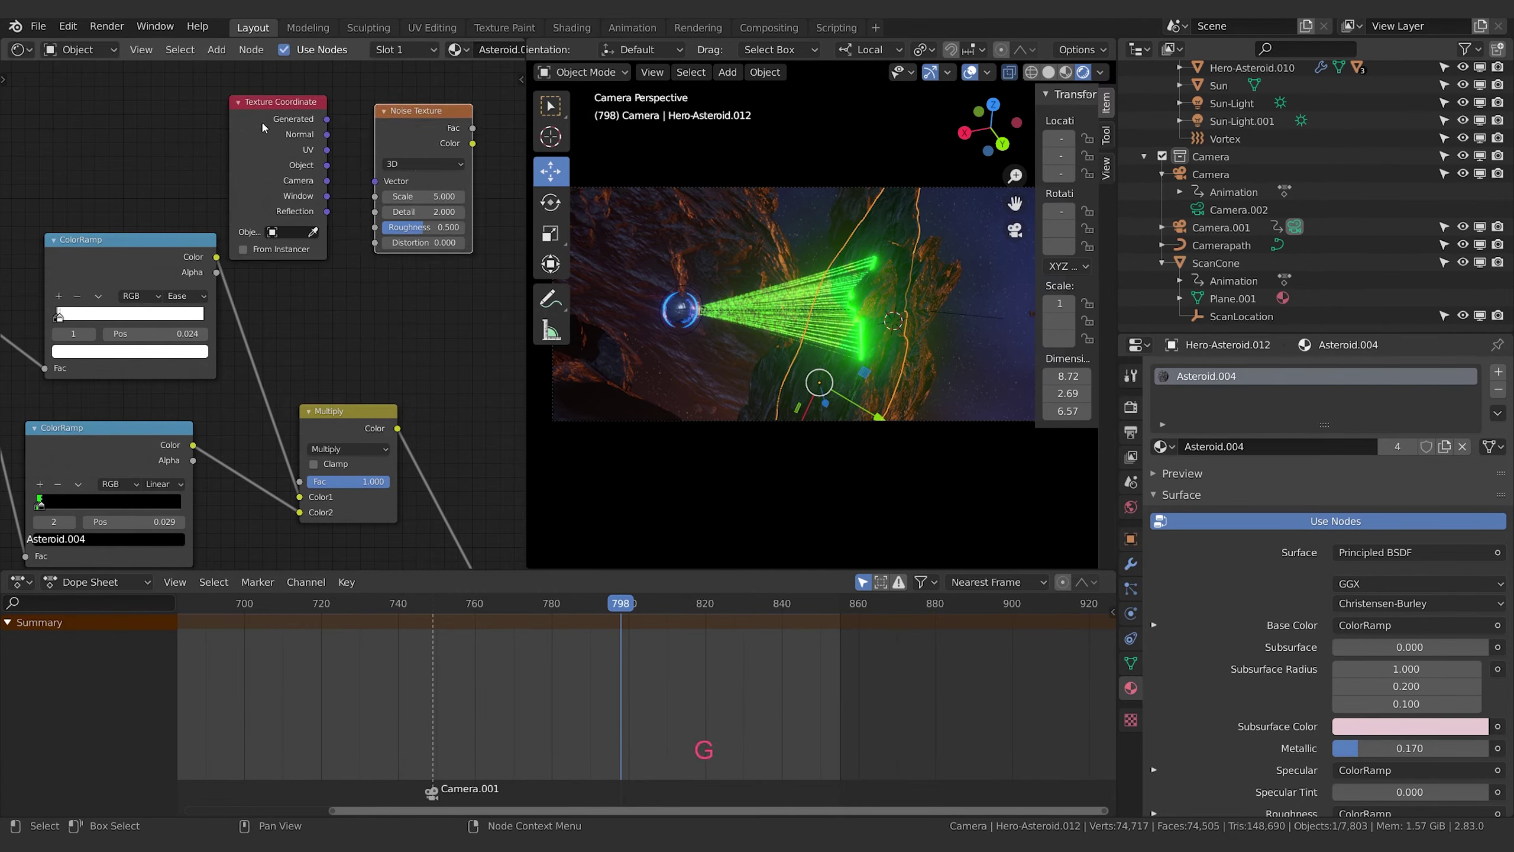
pyautogui.moveTo(343, 197); pyautogui.dragTo(259, 238, button='middle')
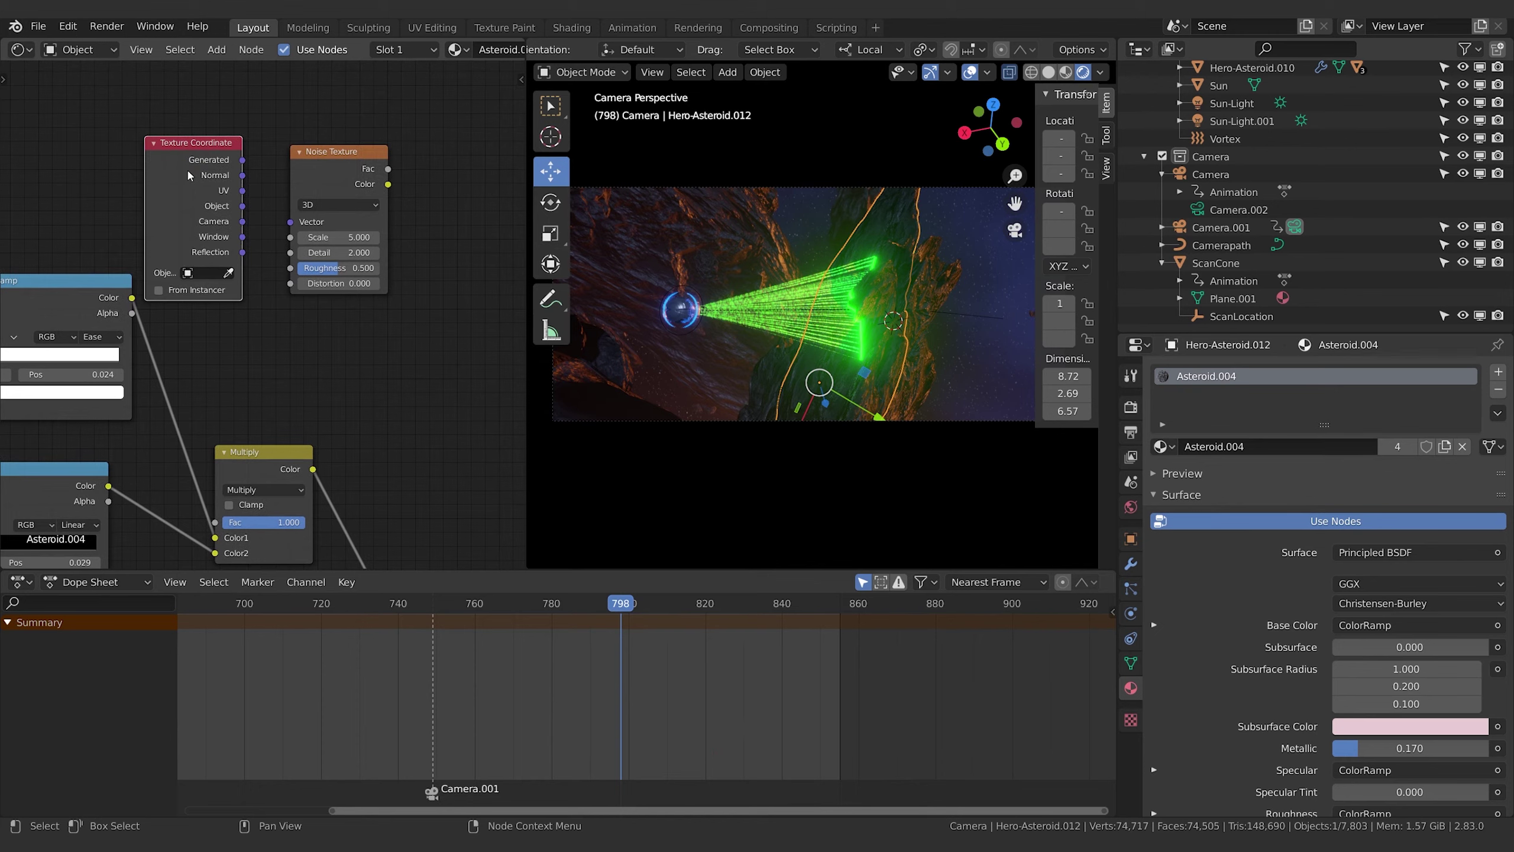
pyautogui.press('x')
# Add a Geometry node beside the Noise Texture and connect its Position output to the Noise Texture's Vector input
pyautogui.hotkey('shift', 'a')
pyautogui.write('ge')
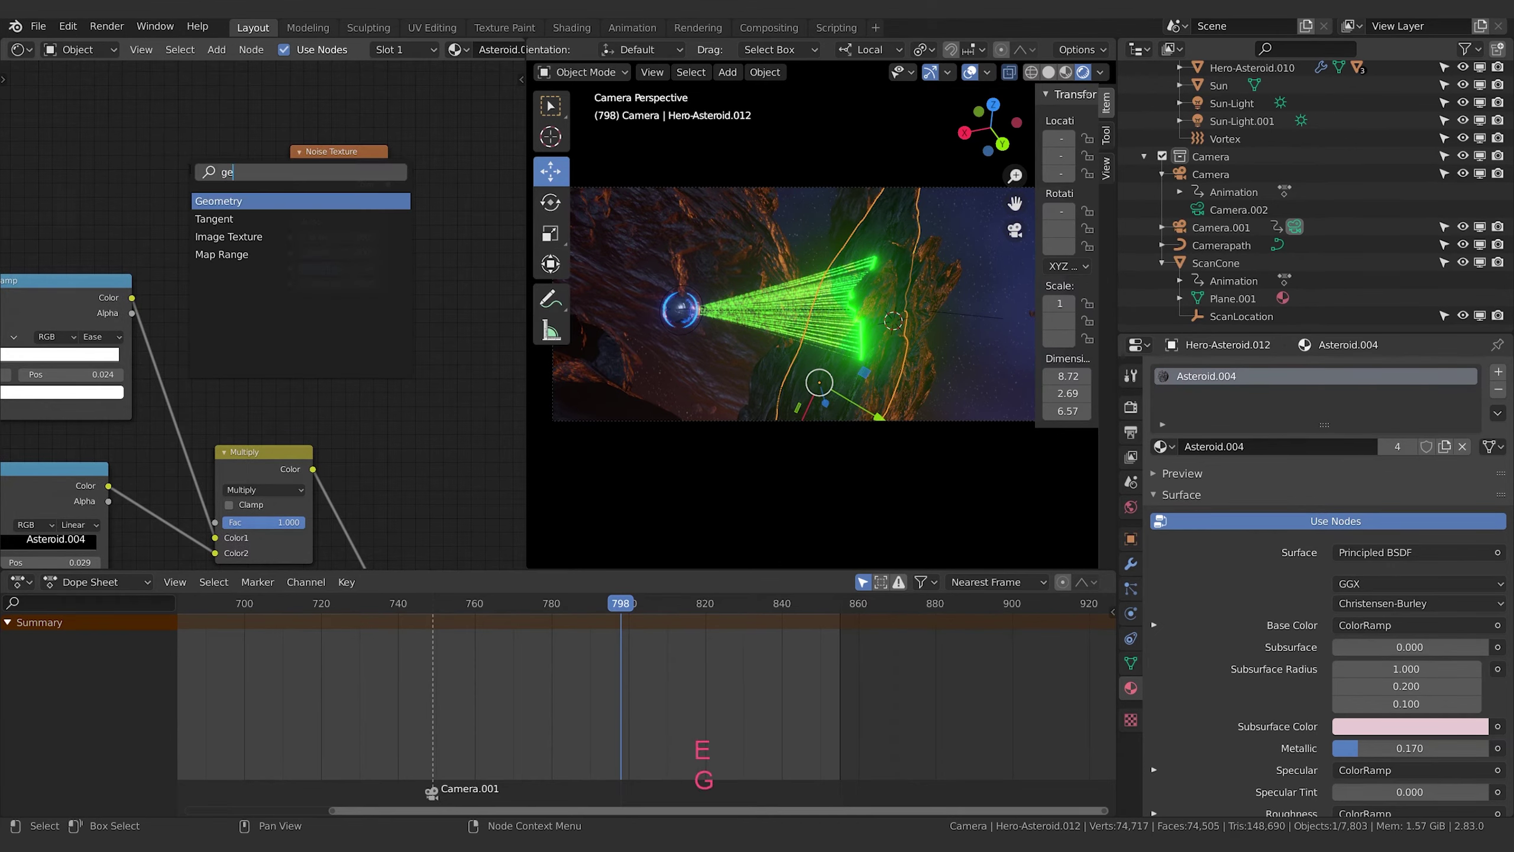
pyautogui.press('Return')
pyautogui.click(255, 172)
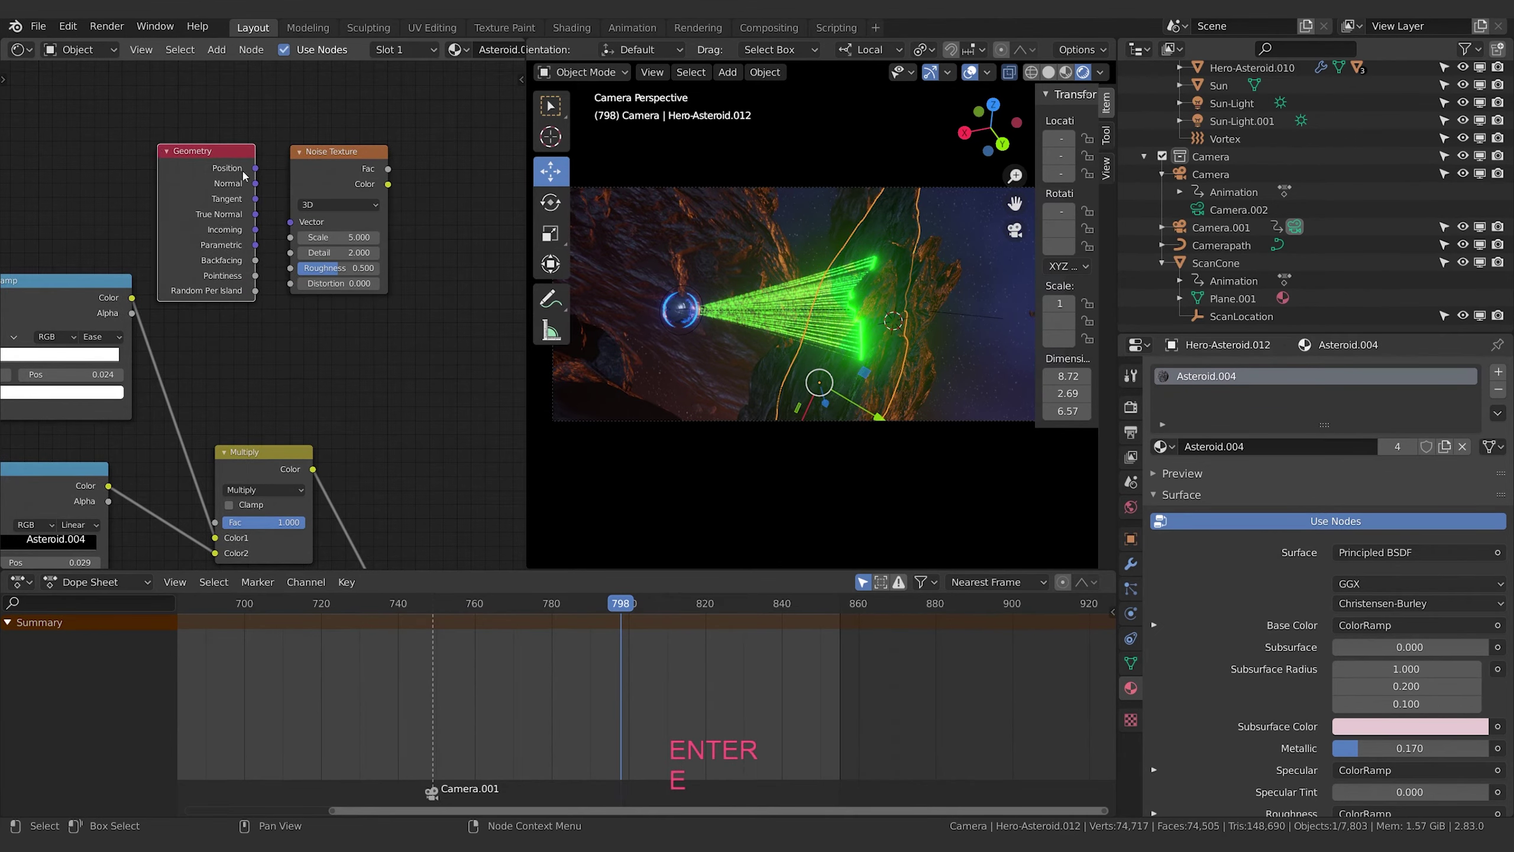
pyautogui.moveTo(284, 221); pyautogui.dragTo(290, 222)
# Insert a second MixRGB node on the Multiply node's output link, feeding its Color1 input, and set its blending mode to Multiply
pyautogui.moveTo(291, 221); pyautogui.dragTo(184, 160, button='middle')
pyautogui.hotkey('shift', 'a')
pyautogui.write('mix')
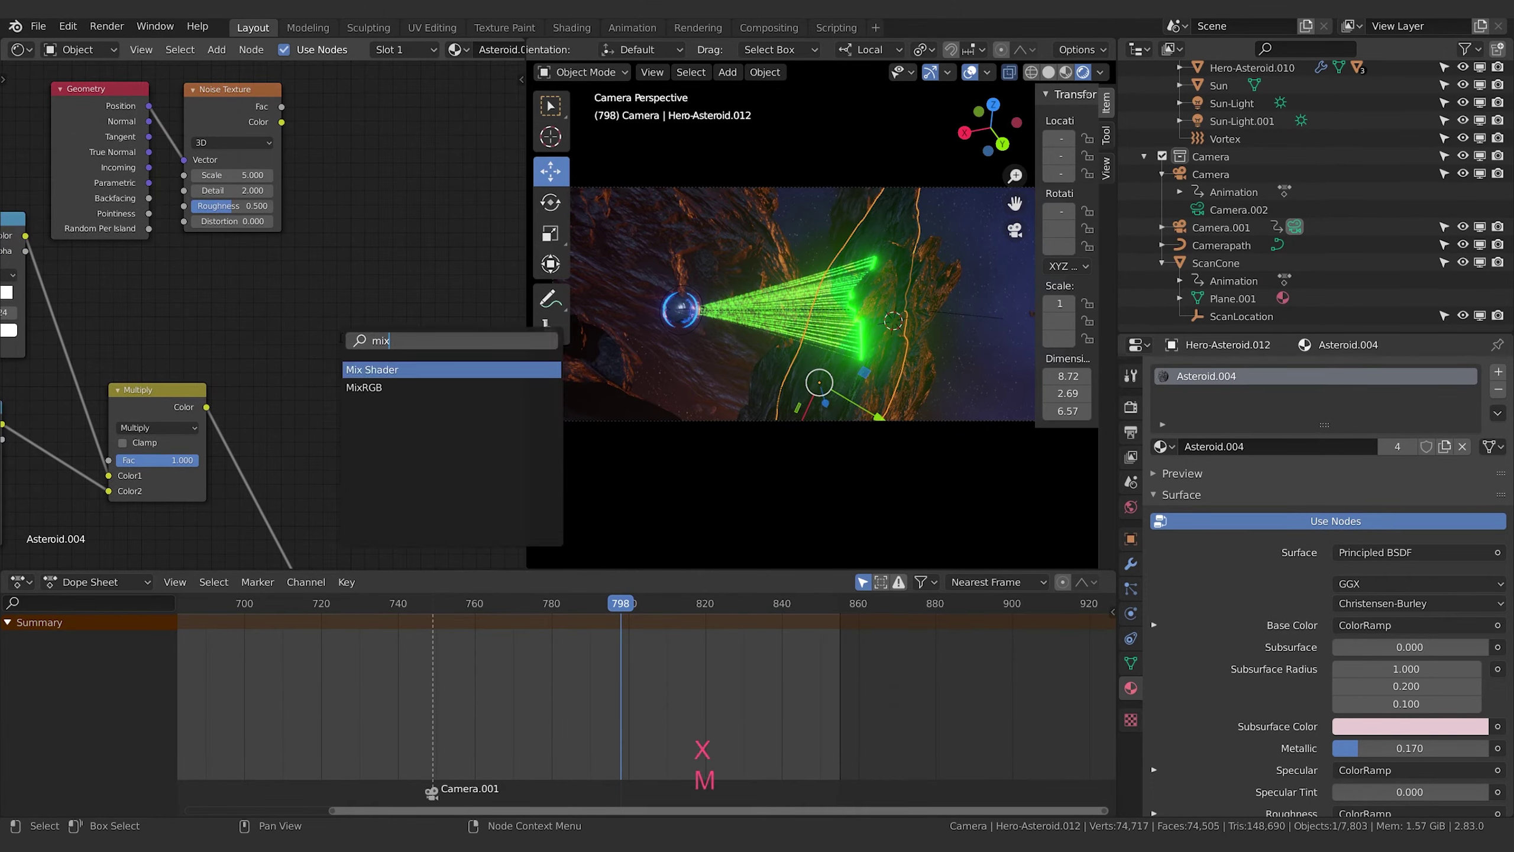
pyautogui.press('Down')
pyautogui.press('Return')
pyautogui.click(264, 437)
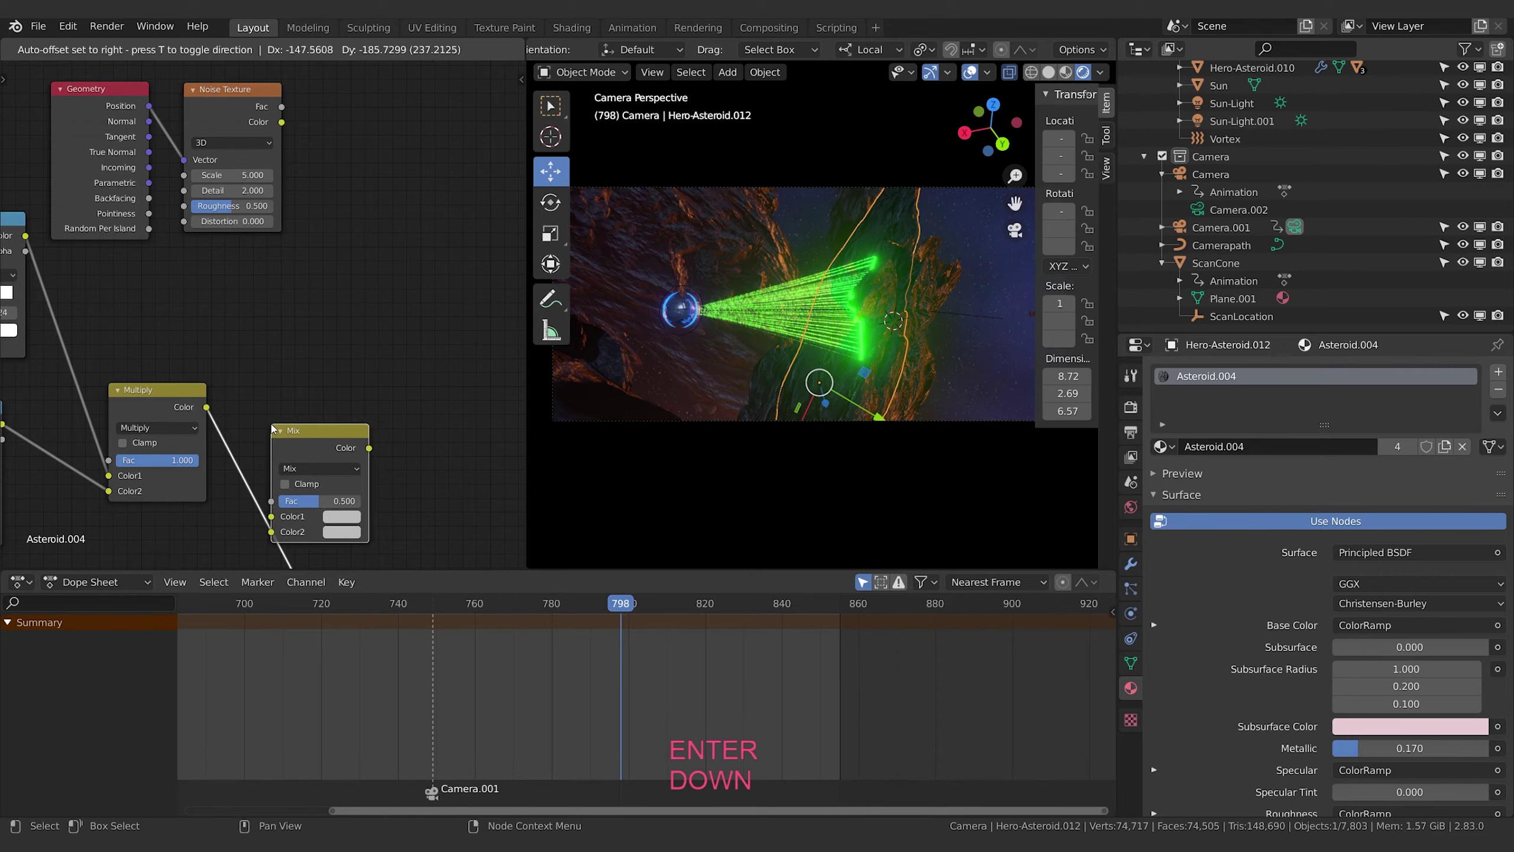
pyautogui.click(319, 468)
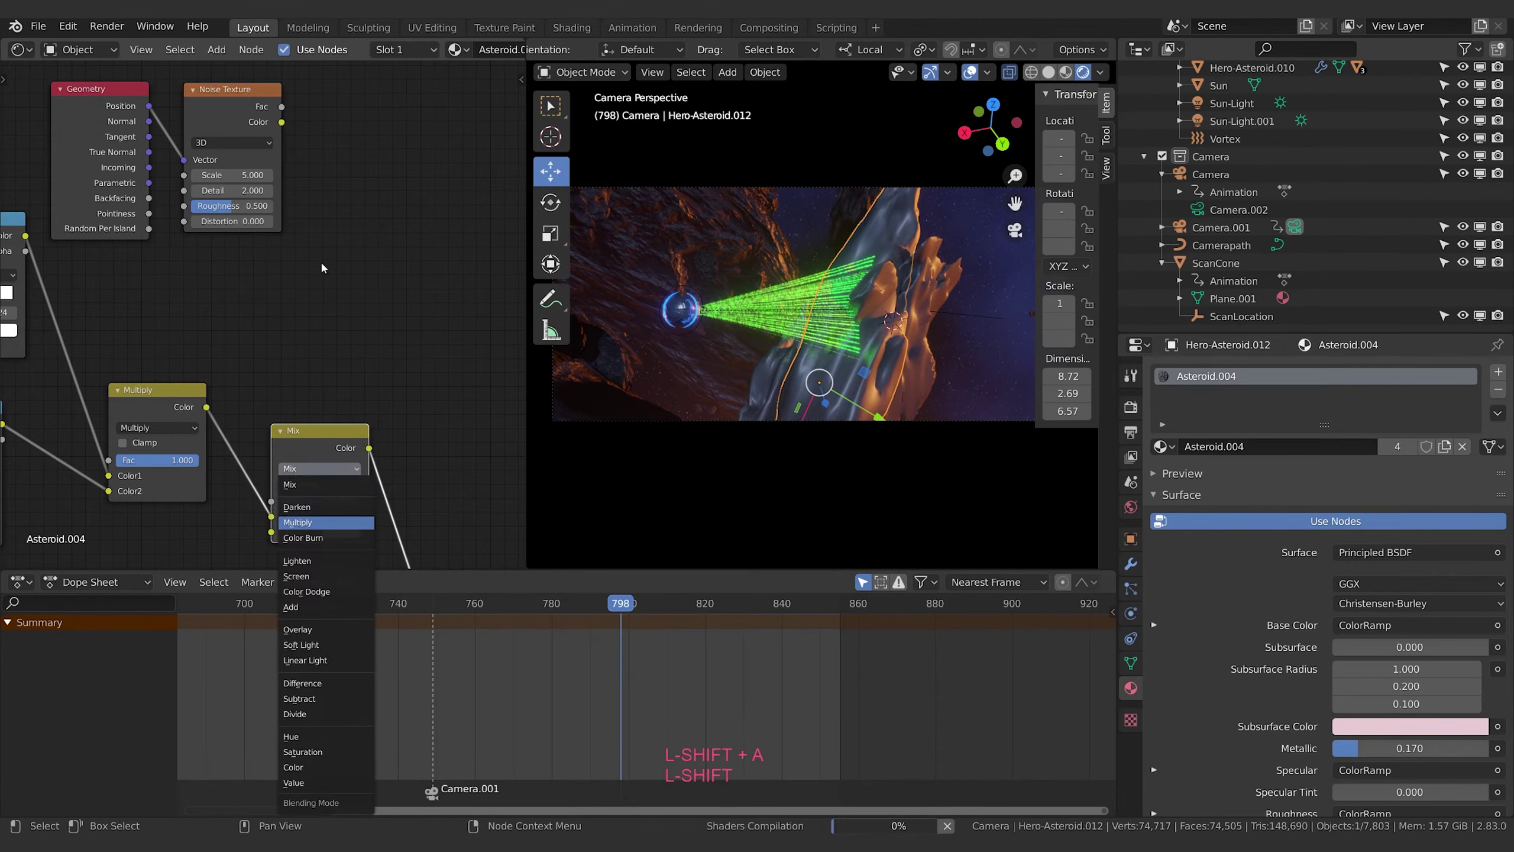
pyautogui.press('Return')
# Add a ColorRamp node above the new Multiply node and connect the Noise Texture's Color output to its Fac input
pyautogui.hotkey('shift', 'a')
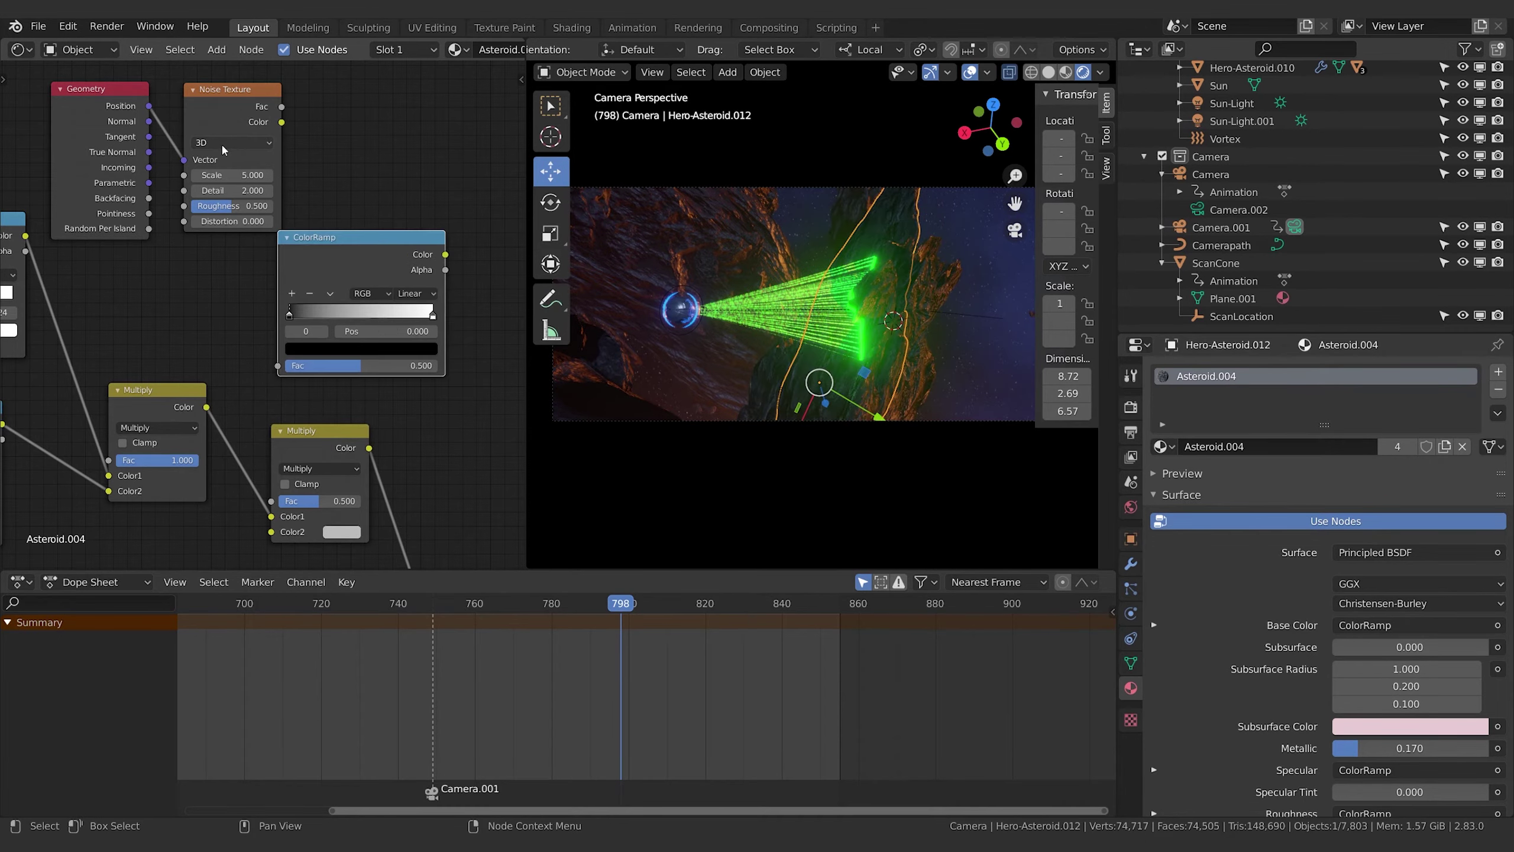
pyautogui.moveTo(222, 125); pyautogui.dragTo(272, 374)
pyautogui.moveTo(446, 413); pyautogui.dragTo(286, 364, button='middle')
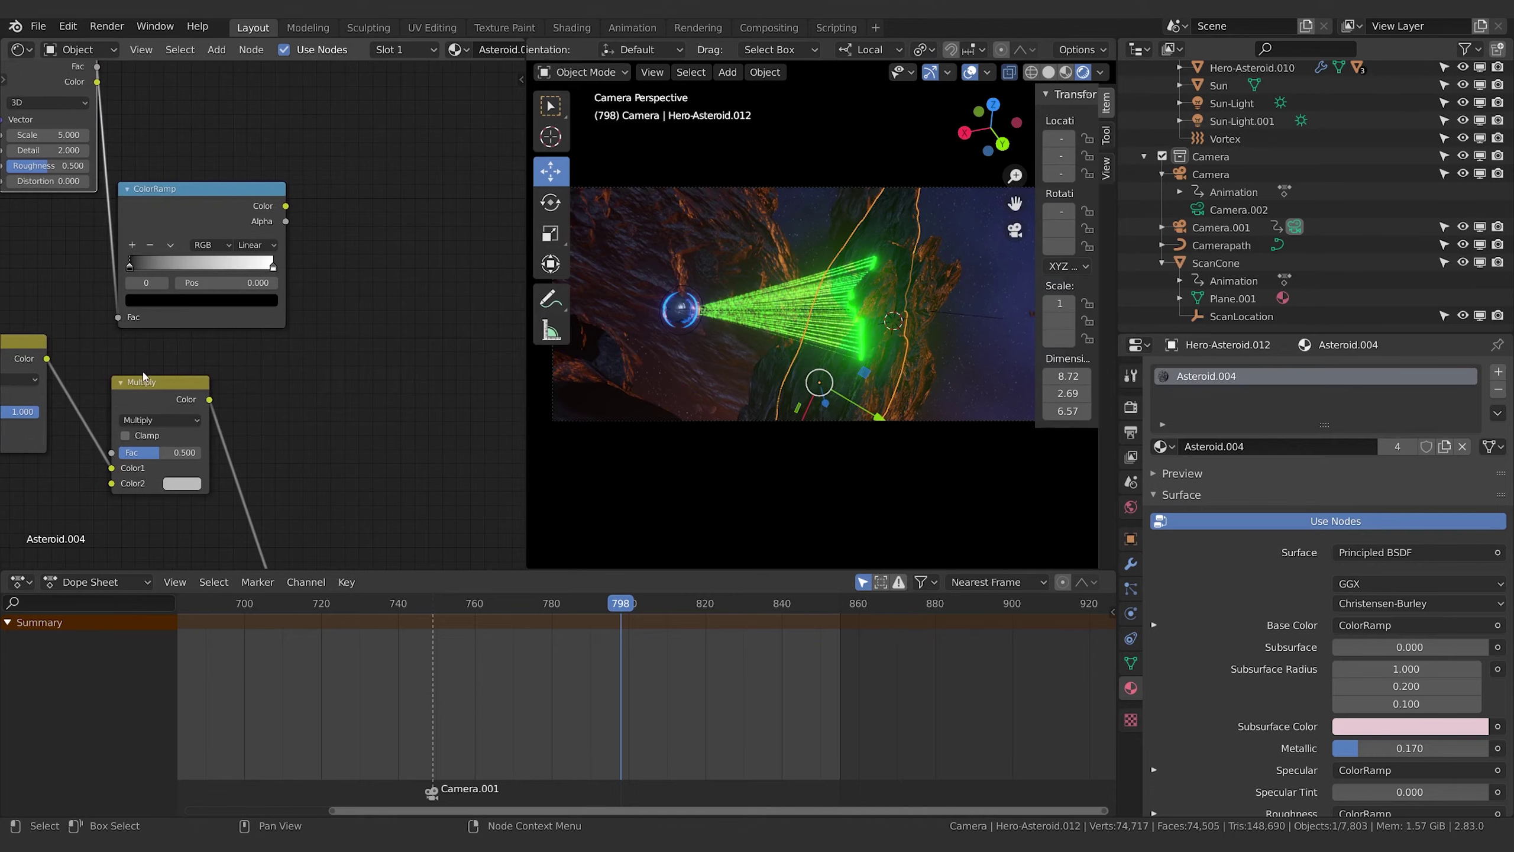
# Move the second Multiply node clear of the ColorRamp, connect the ColorRamp's output to its Color2 input, and set its factor to 1.000
pyautogui.moveTo(146, 379); pyautogui.dragTo(364, 367)
pyautogui.moveTo(285, 207); pyautogui.dragTo(423, 441)
pyautogui.moveTo(138, 265); pyautogui.dragTo(228, 364, button='middle')
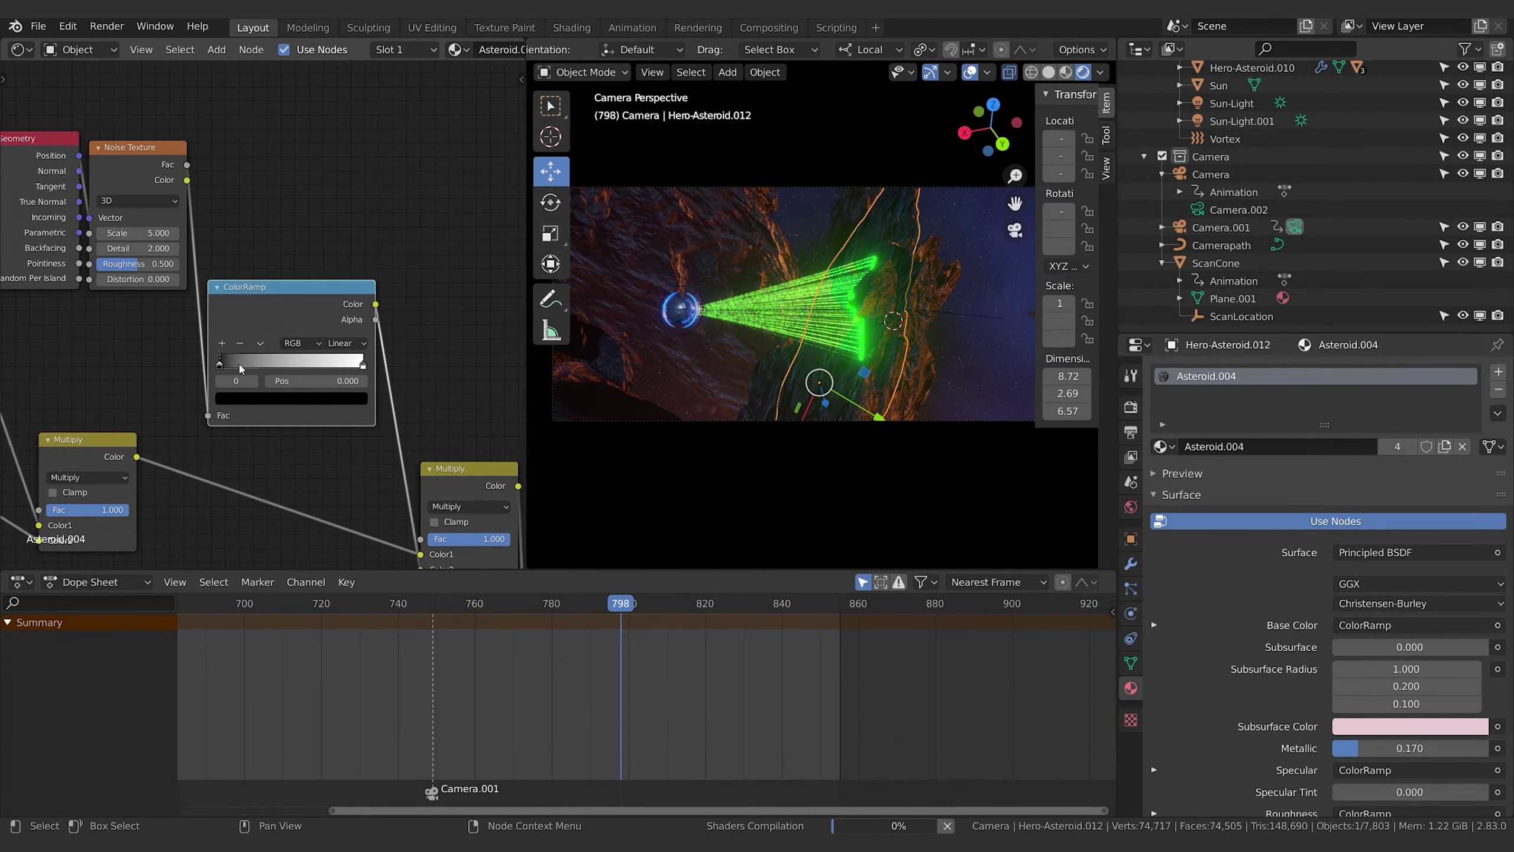
# Bring the ColorRamp's black and white stops closer together, with white at 0.670, and set the Noise Texture's Scale to 22.4 and Detail to 22
pyautogui.click(239, 365)
pyautogui.moveTo(239, 368); pyautogui.dragTo(270, 367)
pyautogui.moveTo(363, 366); pyautogui.dragTo(290, 362)
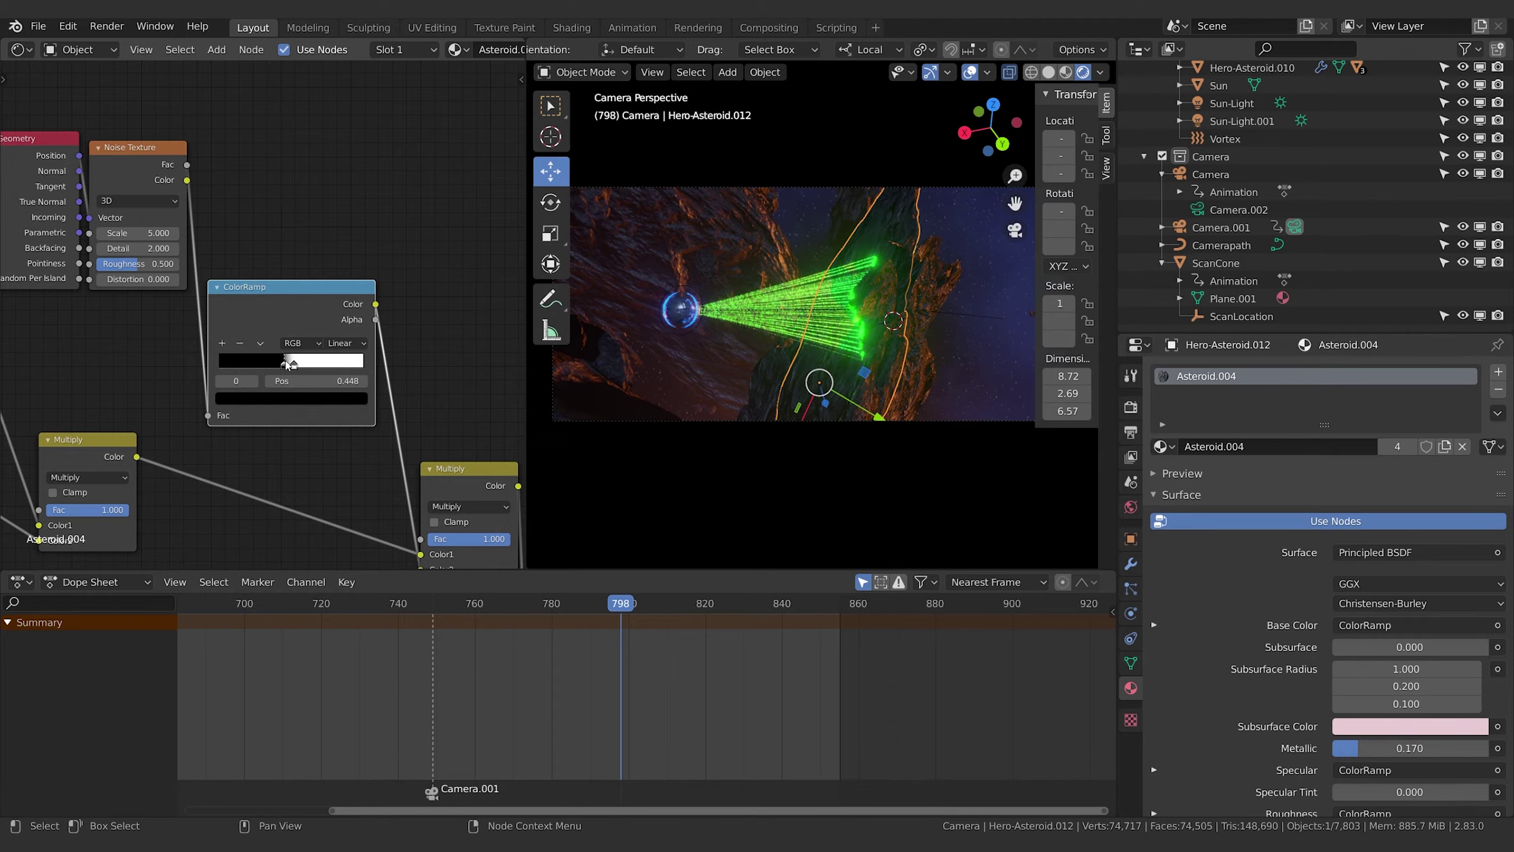
pyautogui.moveTo(123, 233); pyautogui.dragTo(176, 233)
pyautogui.moveTo(293, 364)
pyautogui.mouseDown()
pyautogui.moveTo(333, 365)
pyautogui.moveTo(286, 364)
pyautogui.moveTo(331, 365)
pyautogui.moveTo(316, 368)
pyautogui.mouseUp()
pyautogui.scroll(3, 951, 311)
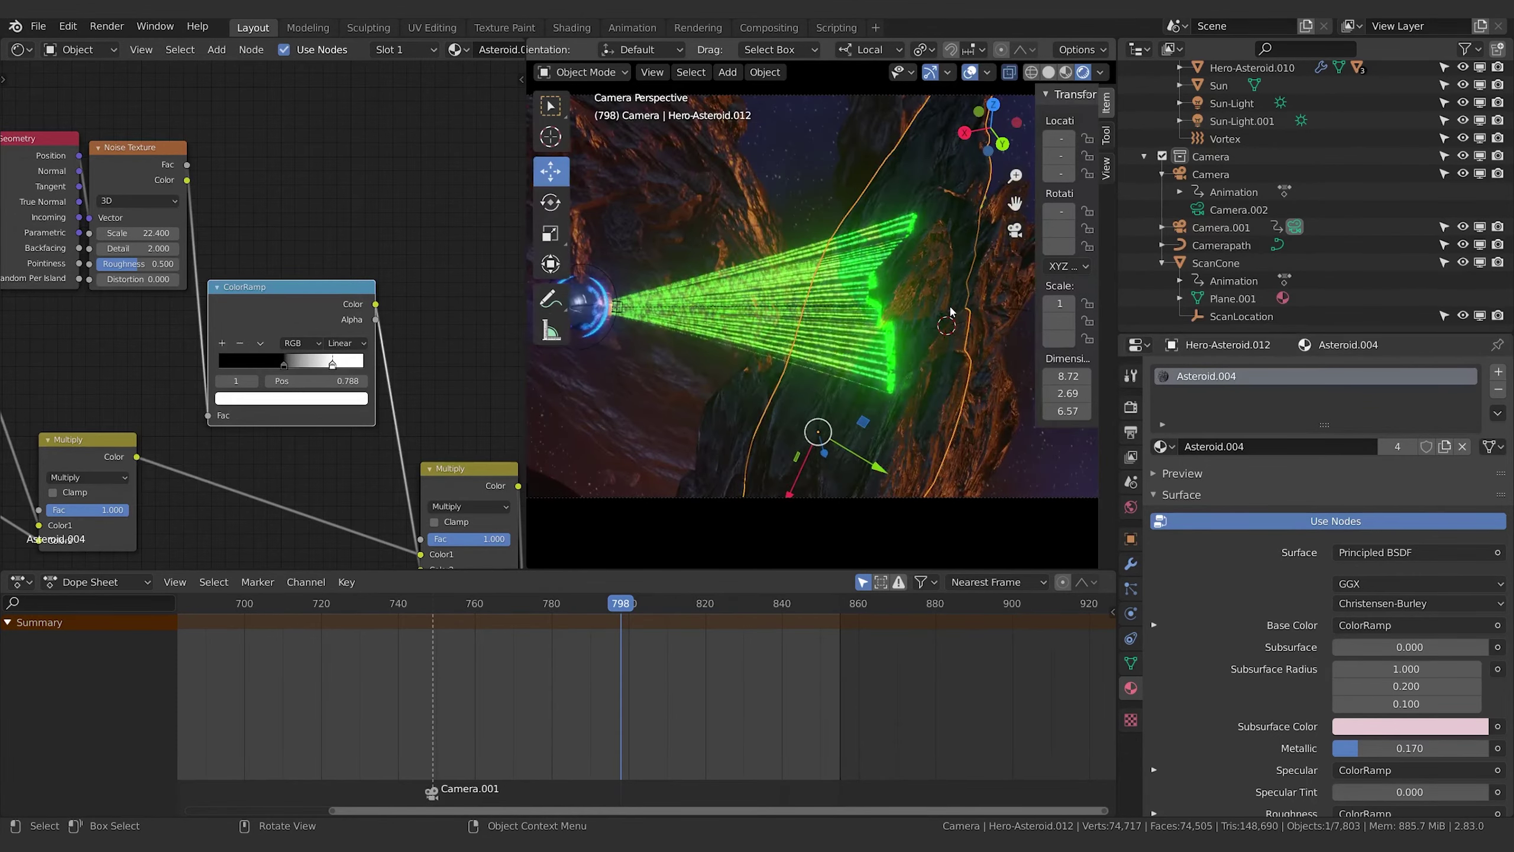
pyautogui.scroll(2, 950, 311)
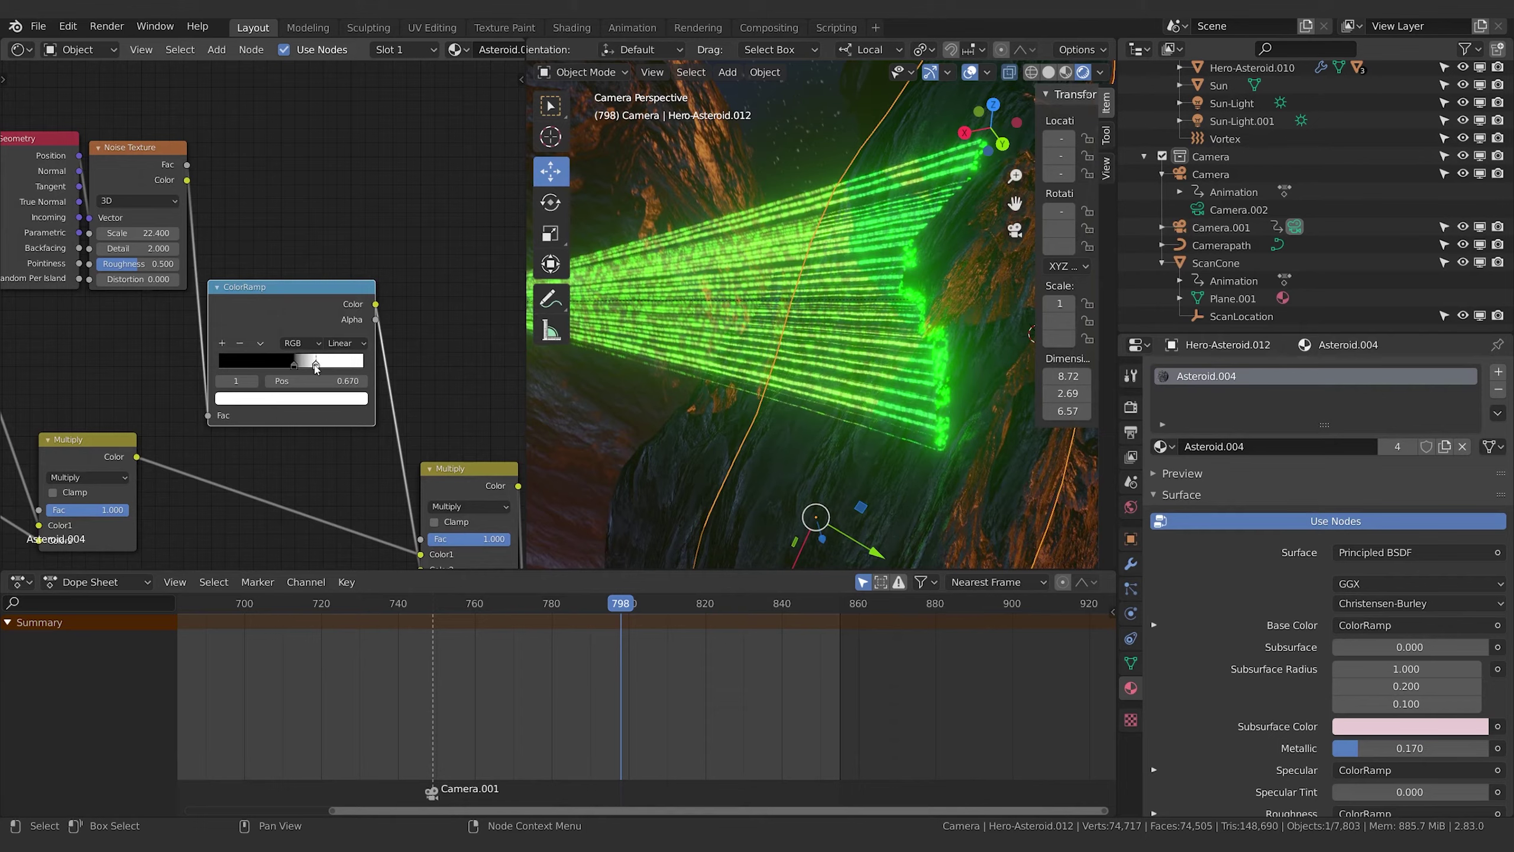
# Set the Noise Texture's Scale to 28.9, Detail to 10.2 and Roughness to 0.311, and the second Multiply node's factor to 0.983
pyautogui.moveTo(140, 233); pyautogui.dragTo(121, 264)
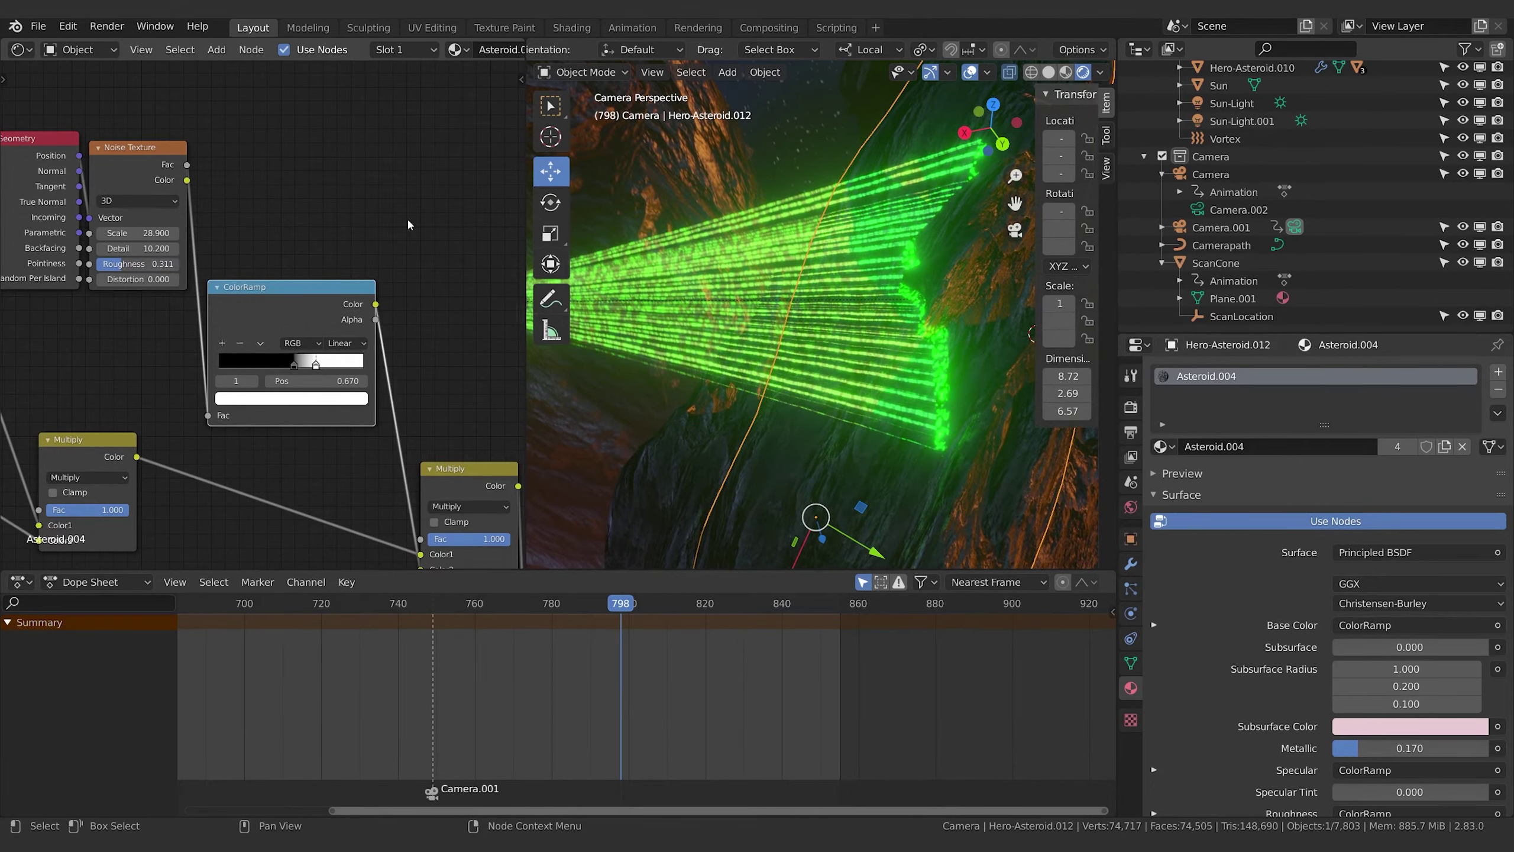
pyautogui.scroll(-2, 441, 414)
pyautogui.moveTo(463, 506); pyautogui.dragTo(462, 507)
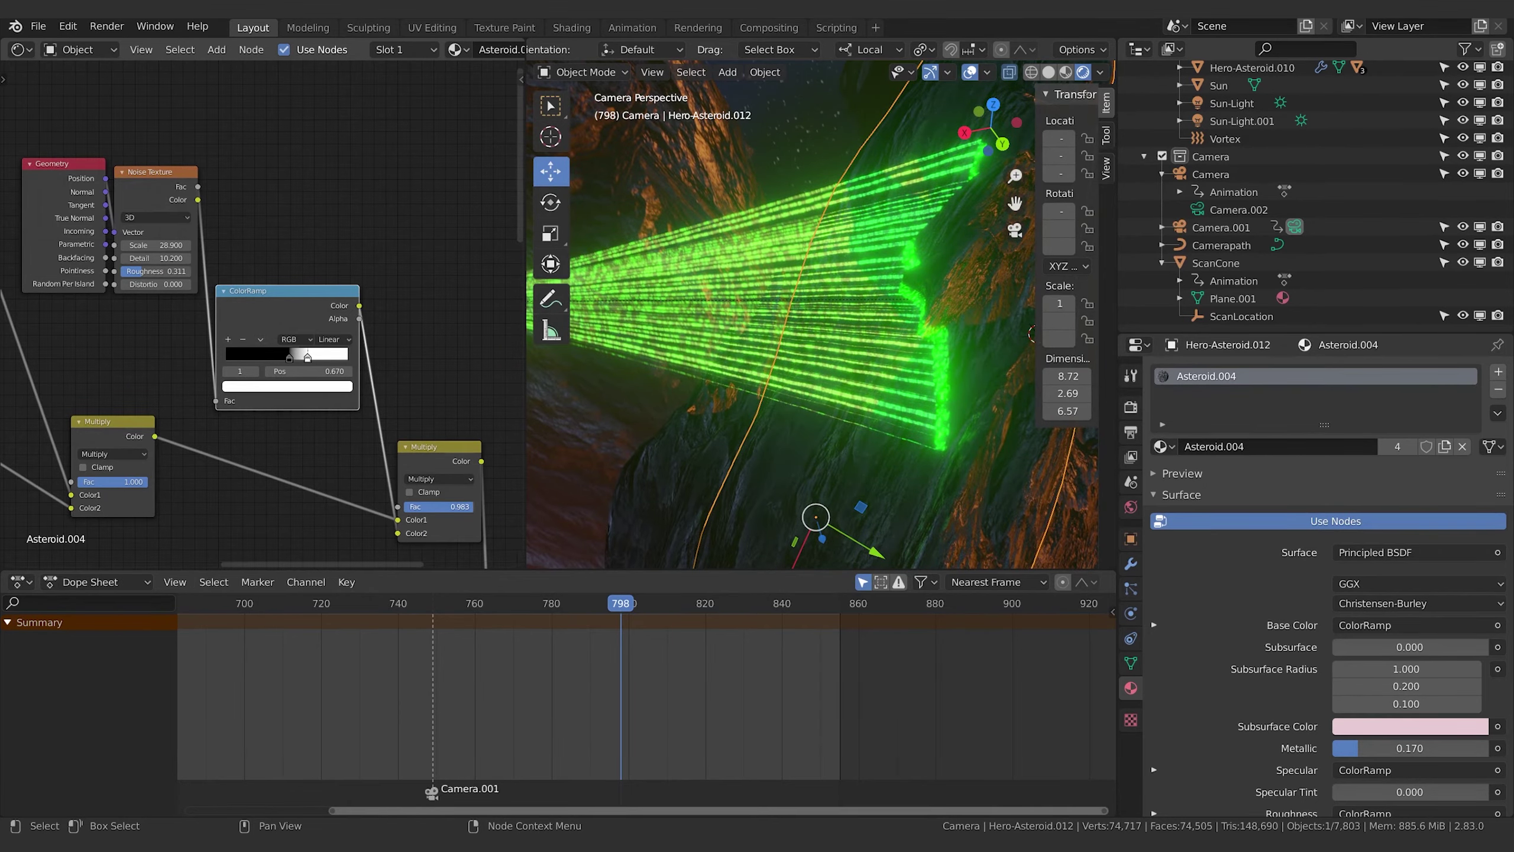
# Play back the scan to check the noisy glow on the asteroid, and stop at frame 800
pyautogui.press('space')
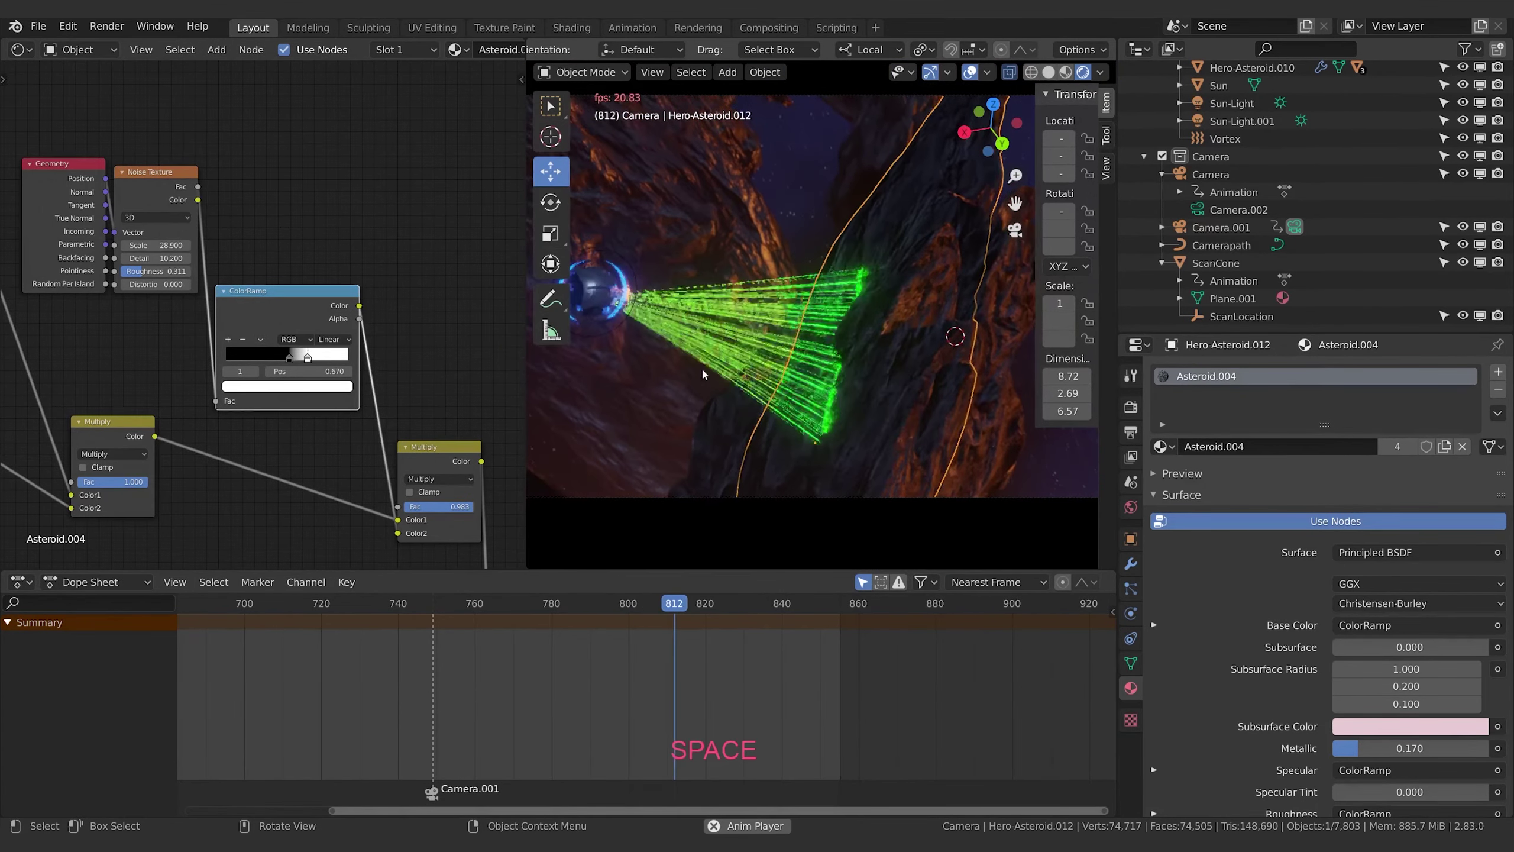
pyautogui.click(584, 604)
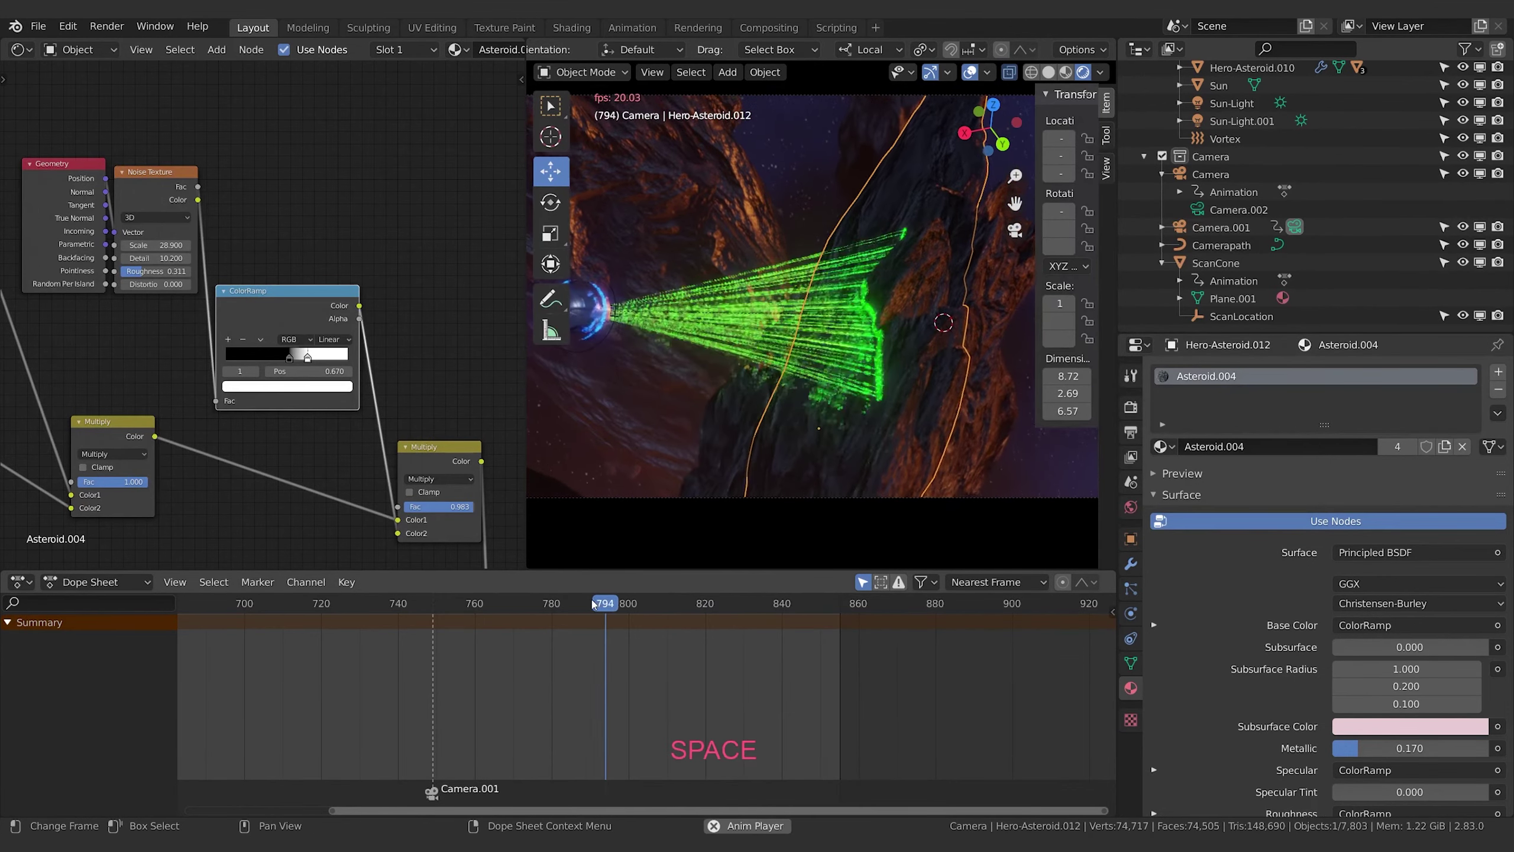
pyautogui.press('space')
pyautogui.click(604, 605)
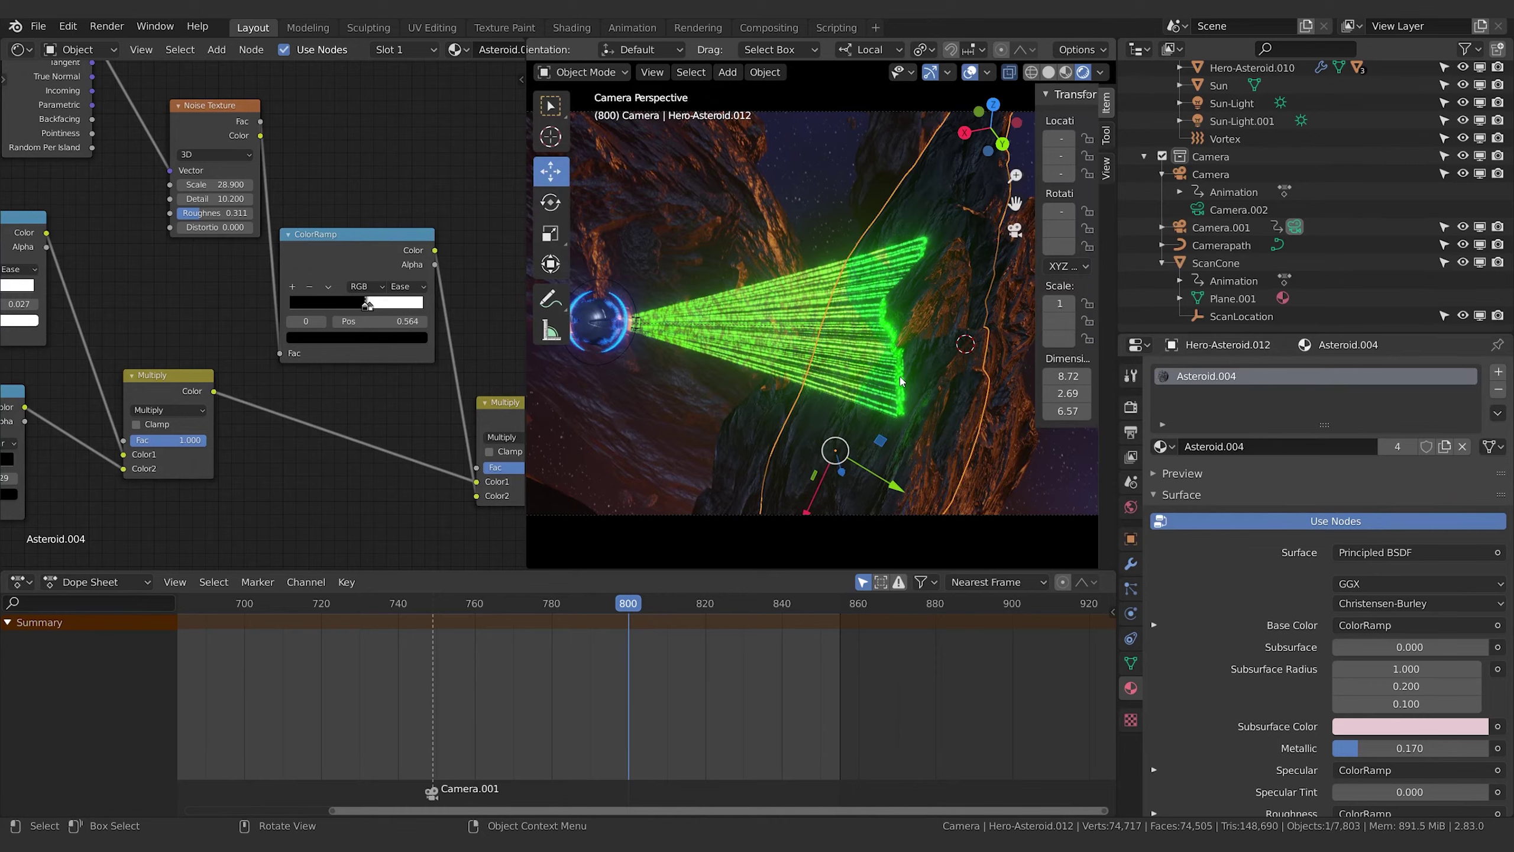
# Replay the scan from about frame 773 to review the glow at the hit line, stopping at frame 815
pyautogui.press('space')
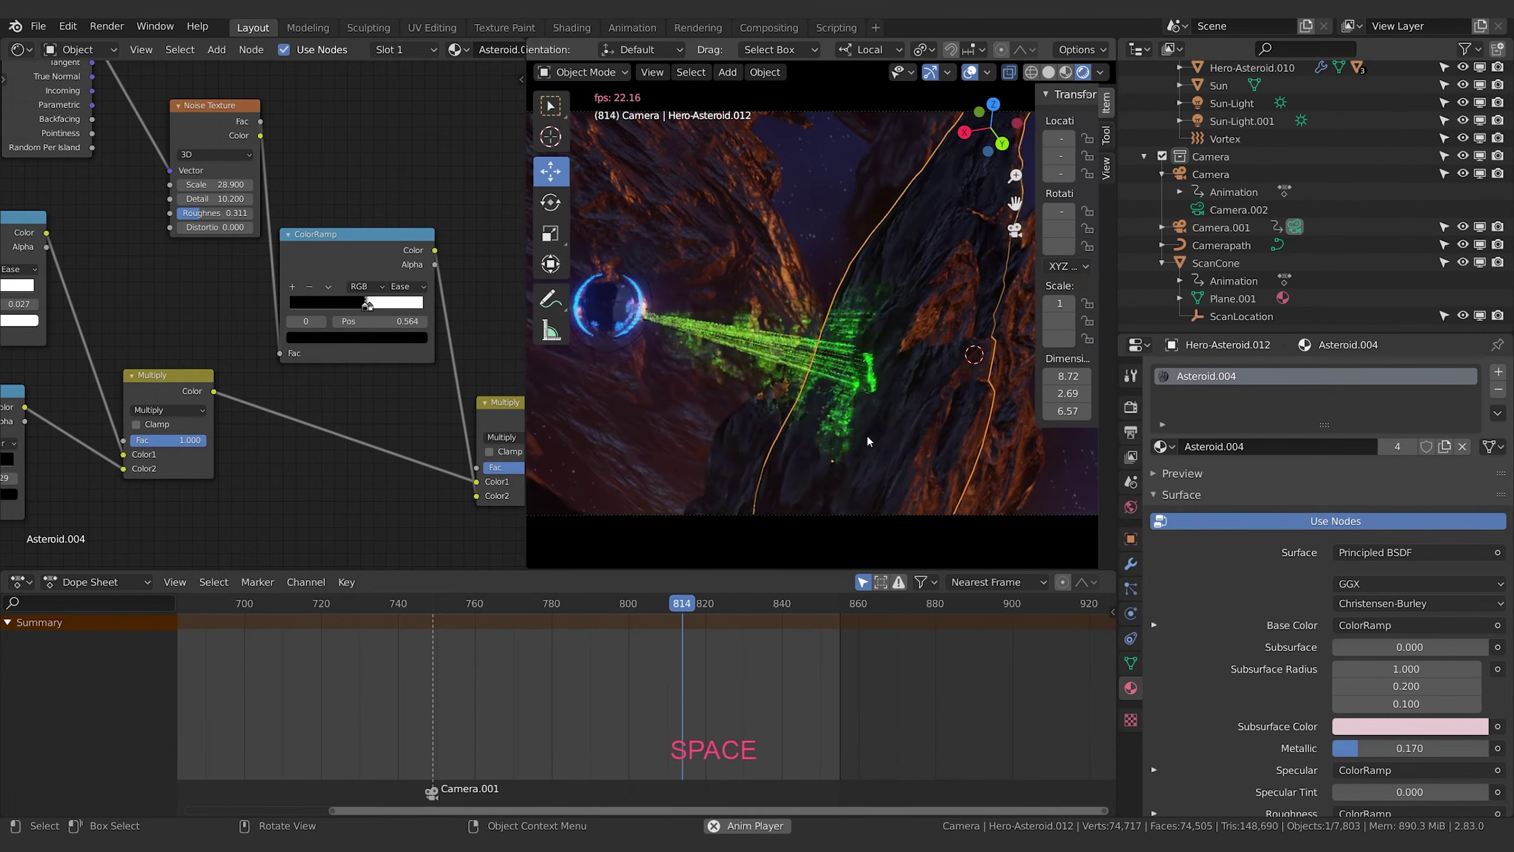
pyautogui.click(534, 607)
pyautogui.press('space')
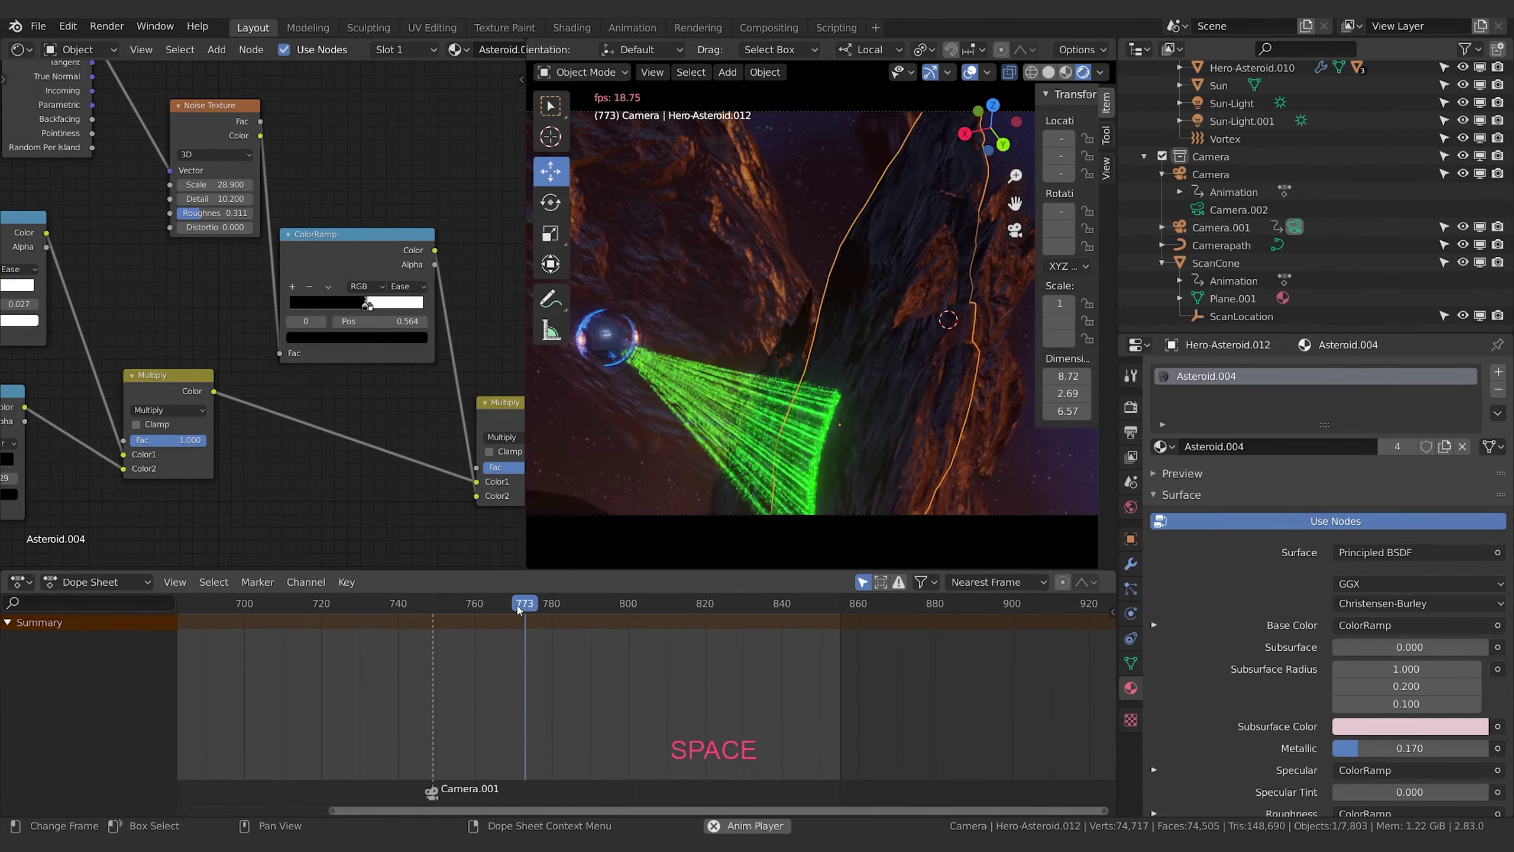
pyautogui.press('space')
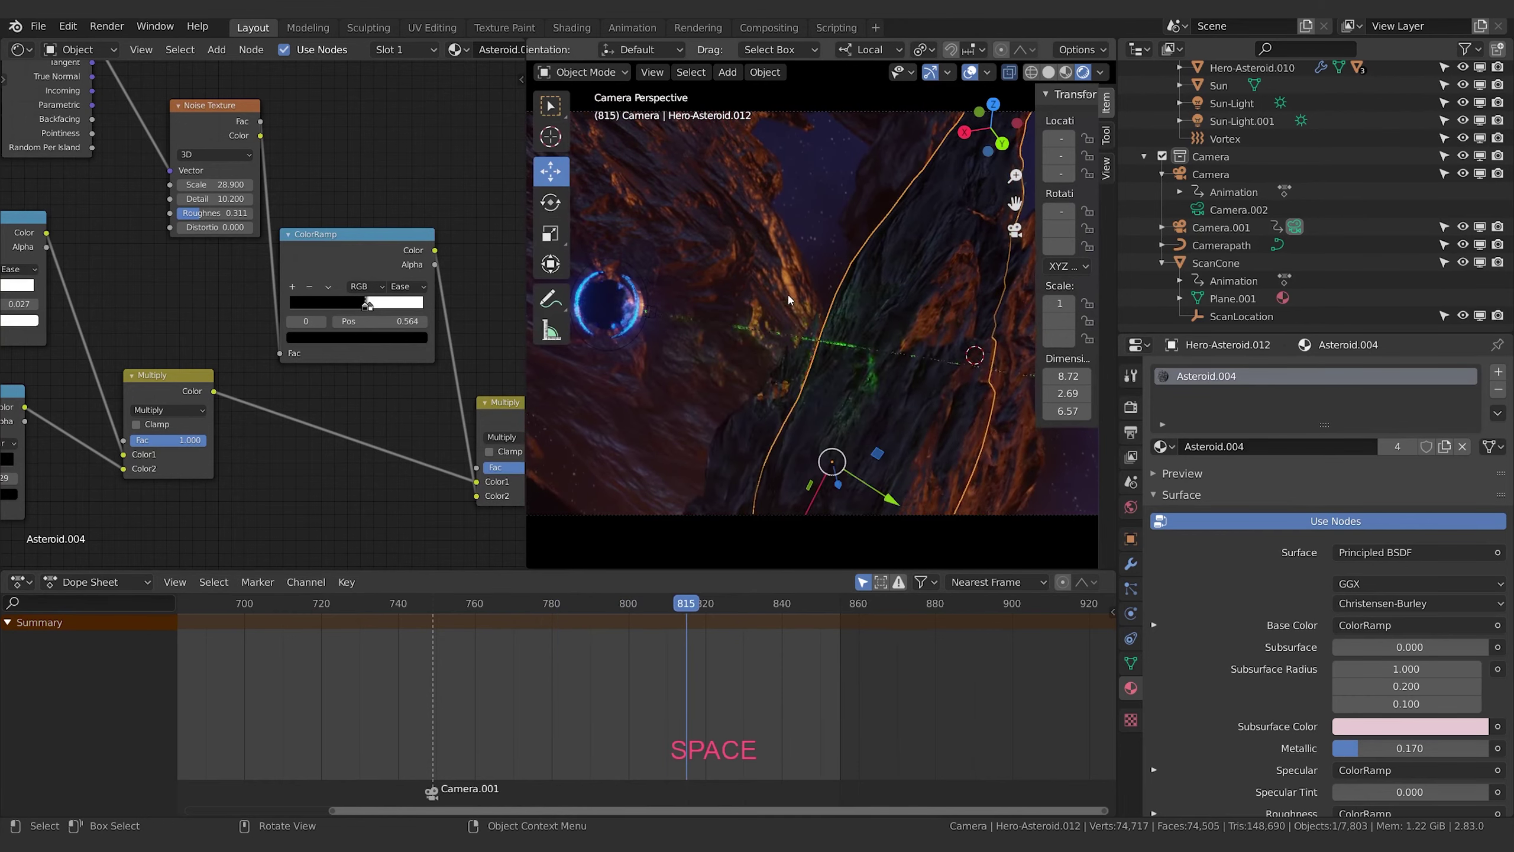
# Expand the 3D viewport over the node editor area so the whole camera frame fits, and play the animation
pyautogui.moveTo(527, 564); pyautogui.dragTo(495, 530)
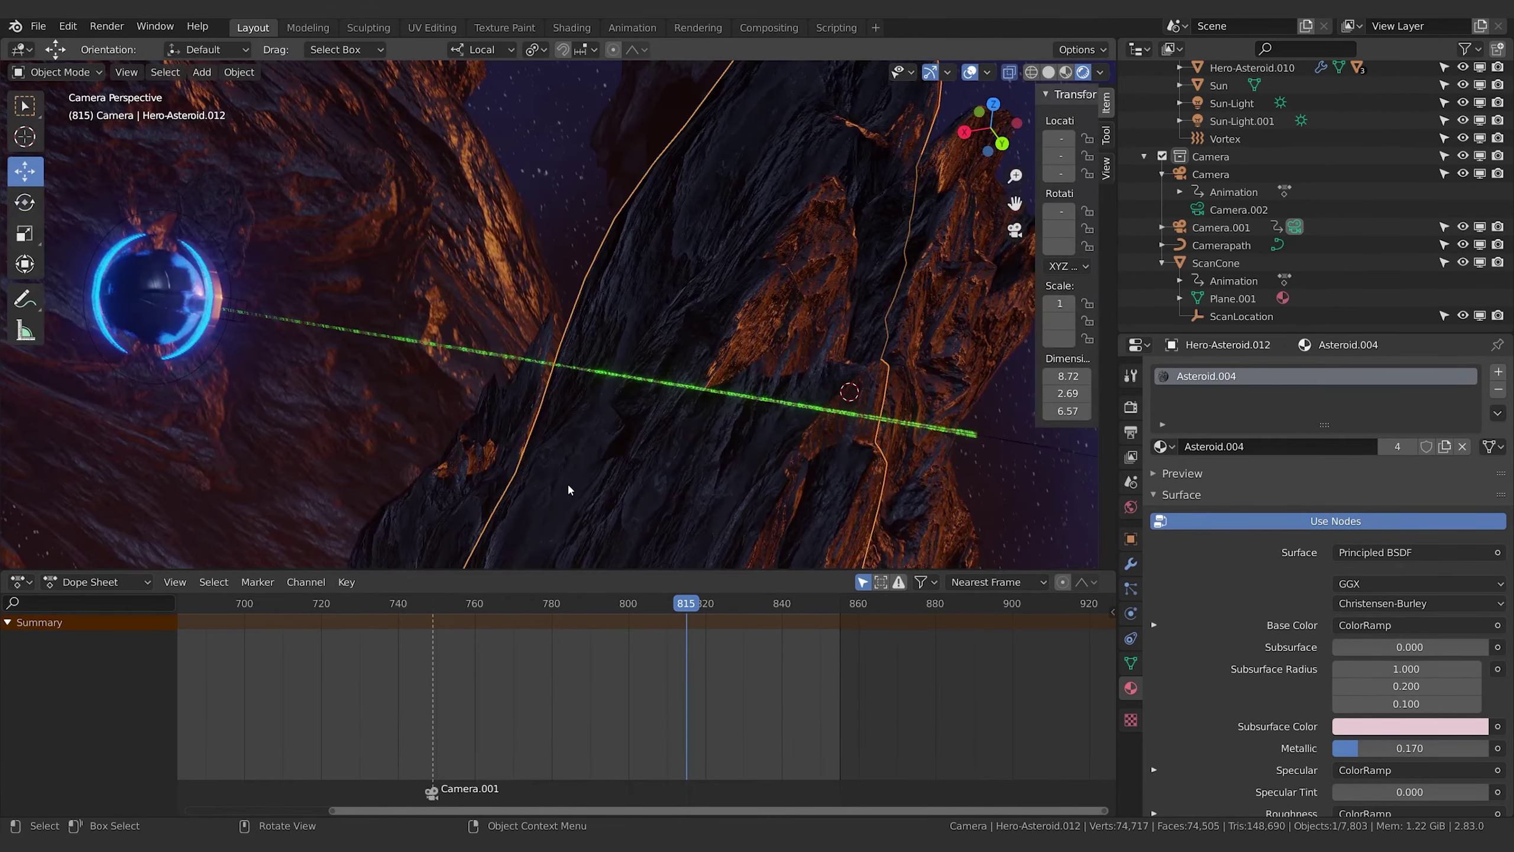
pyautogui.scroll(-2, 583, 480)
pyautogui.scroll(-1, 583, 474)
pyautogui.press('space')
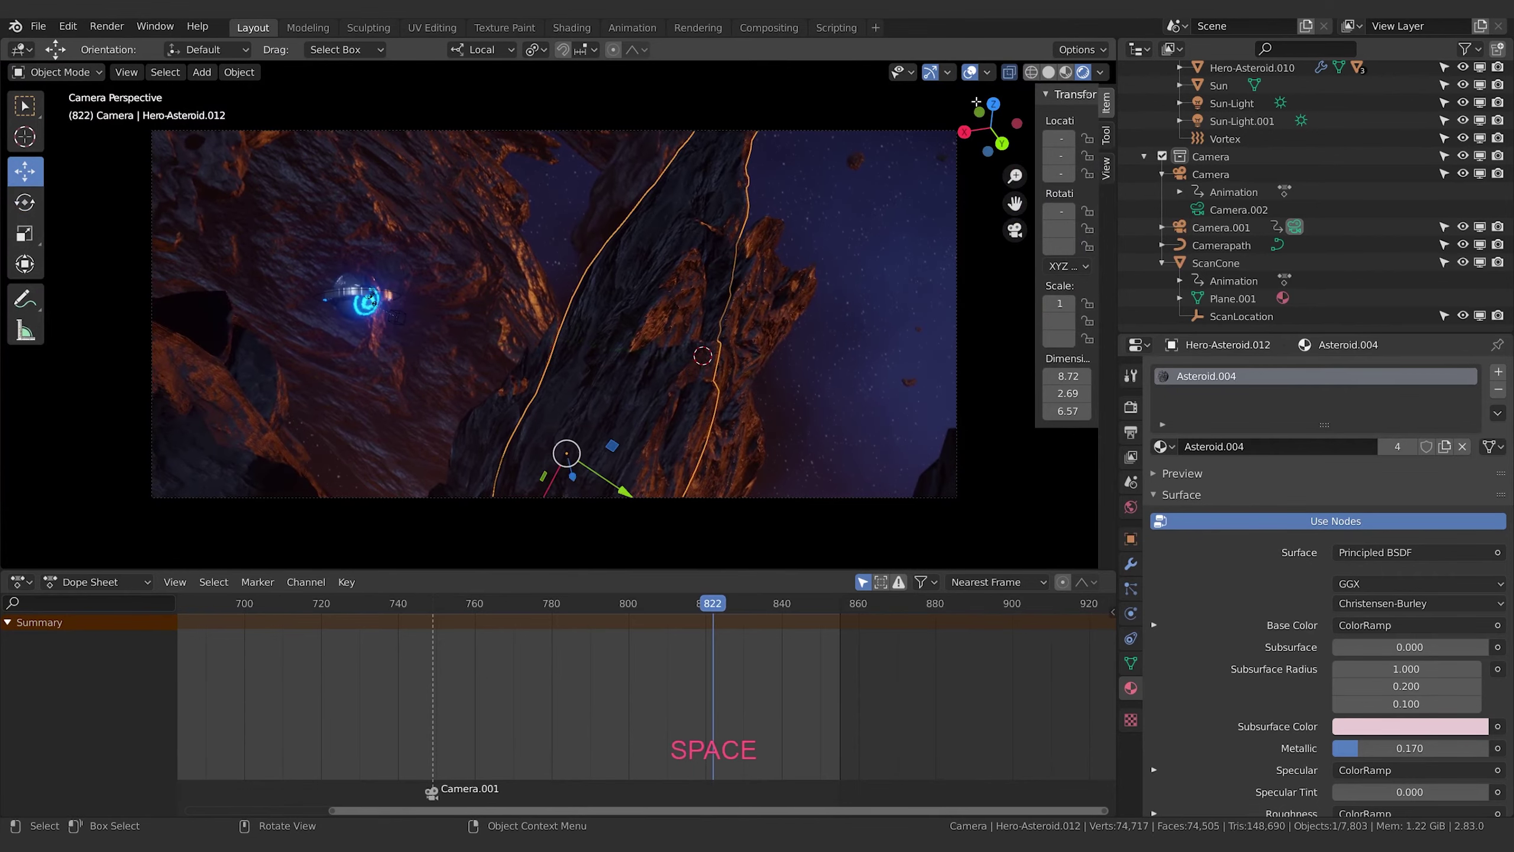
# Hide the viewport's overlays and gizmos, and go to frame 801 for a clean view of the scan
pyautogui.click(971, 72)
pyautogui.click(930, 72)
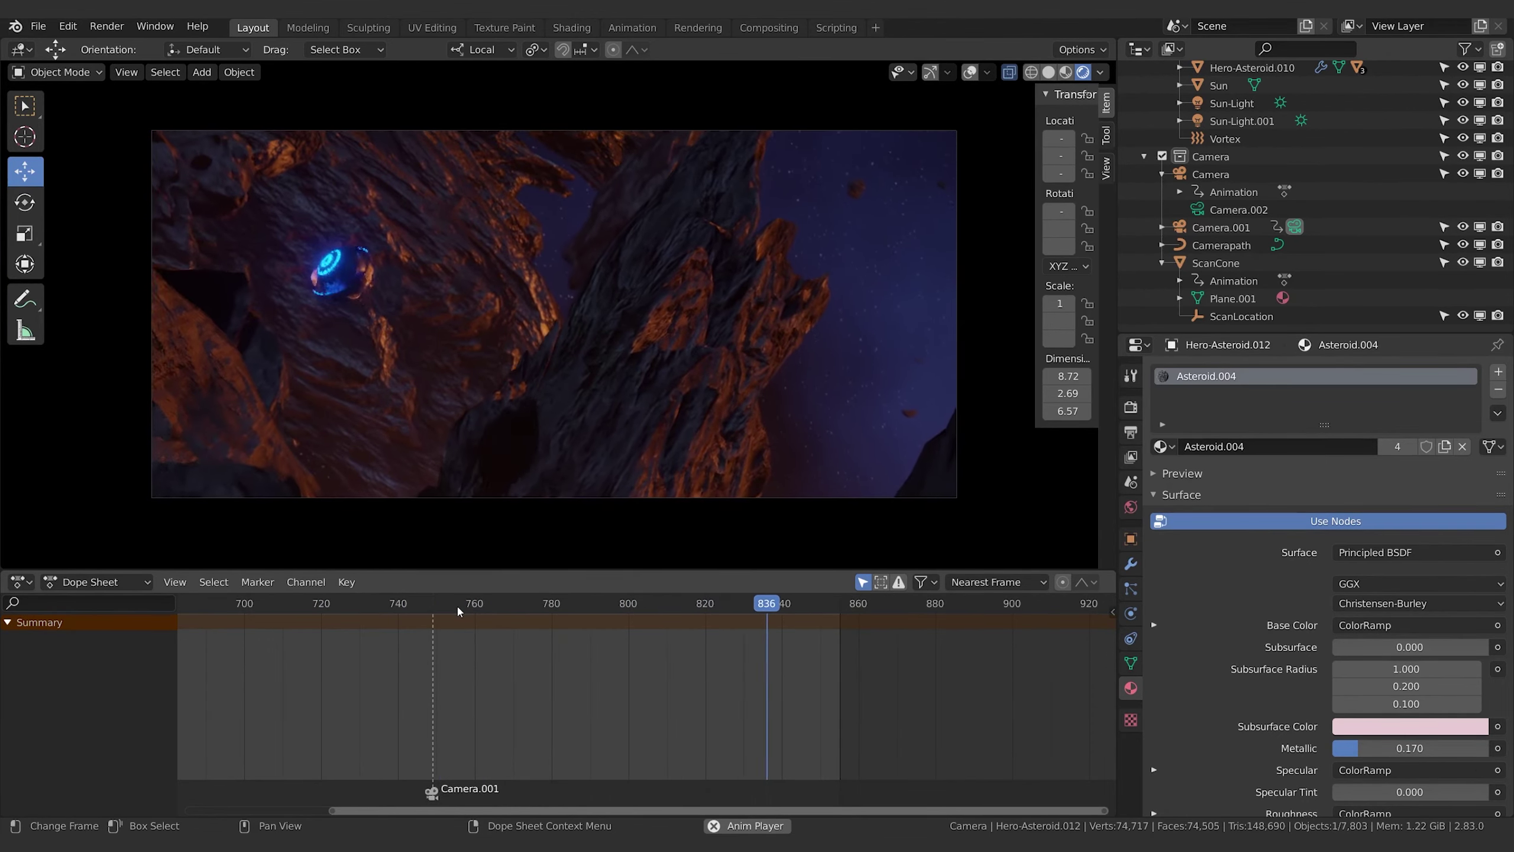
pyautogui.click(633, 604)
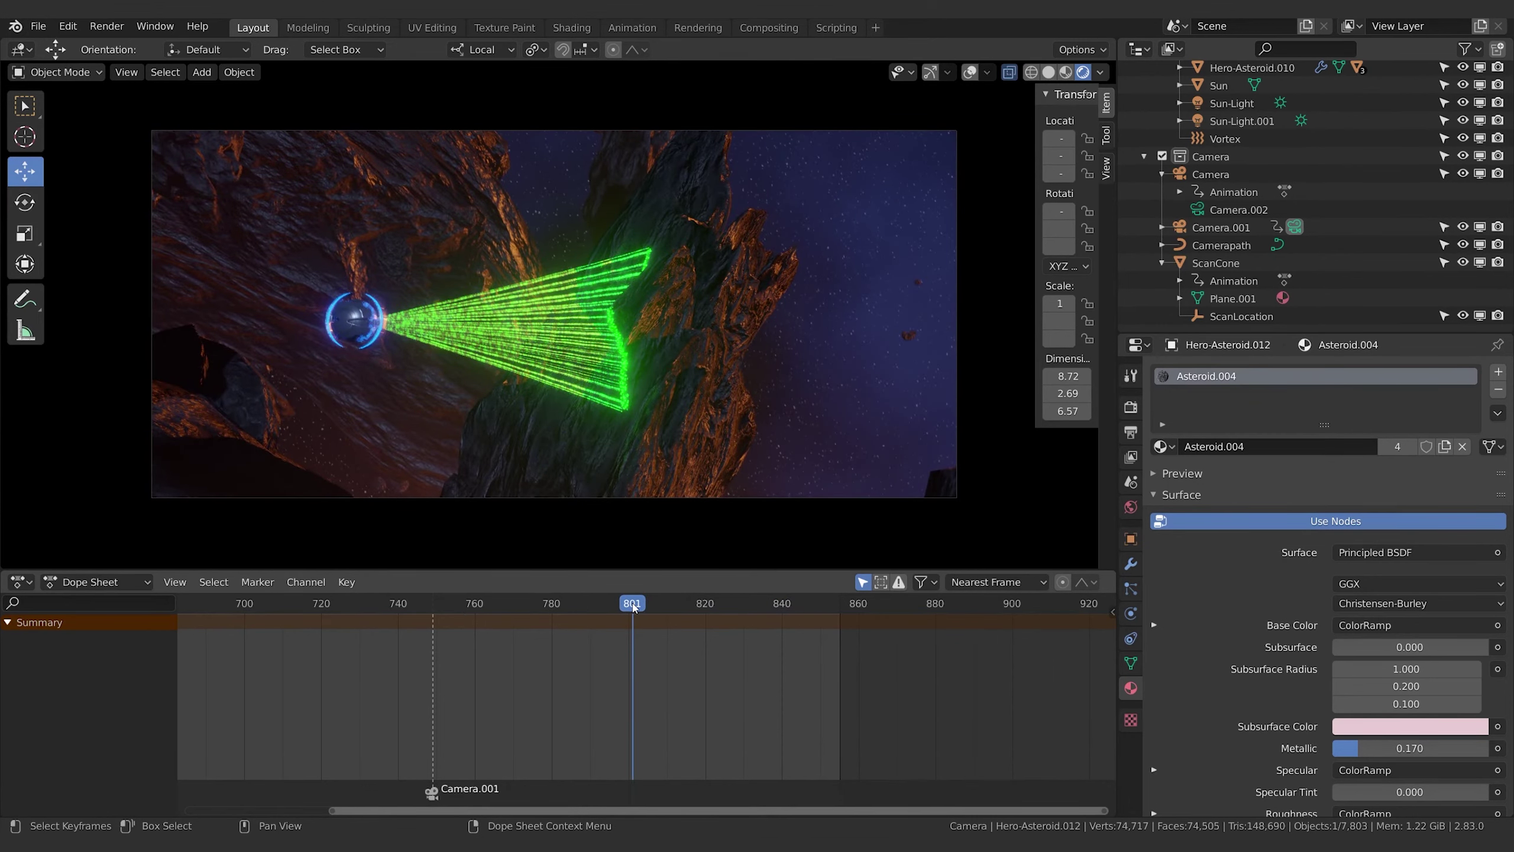